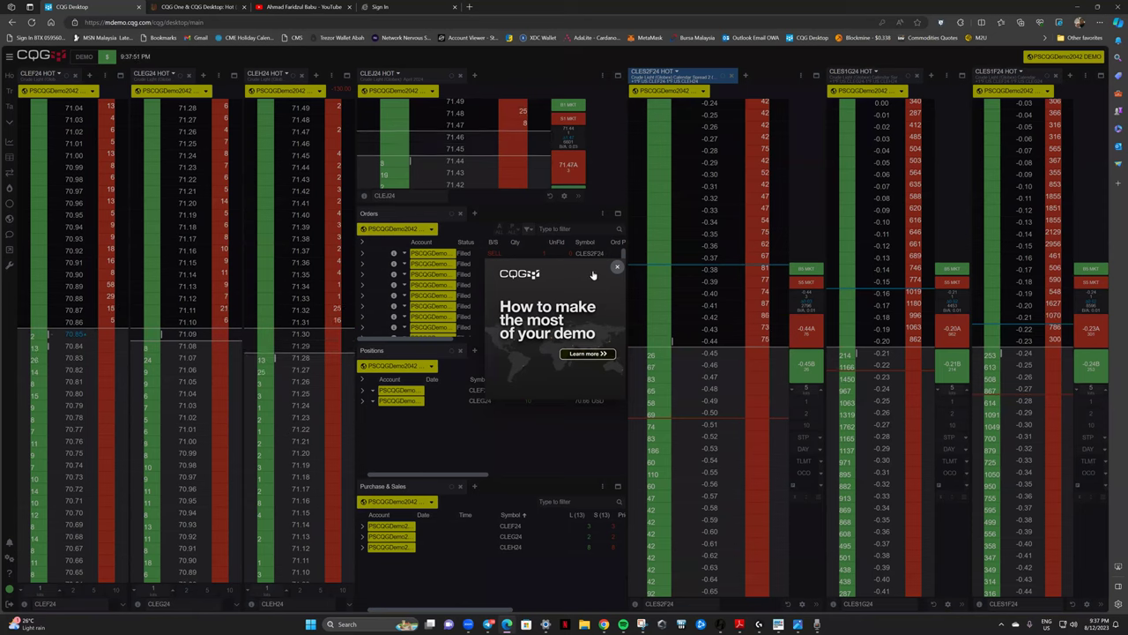
Dismiss the demo promotion and switch to the Ho workspace page.
{"action": "left_click", "coordinate": [859, 135]}
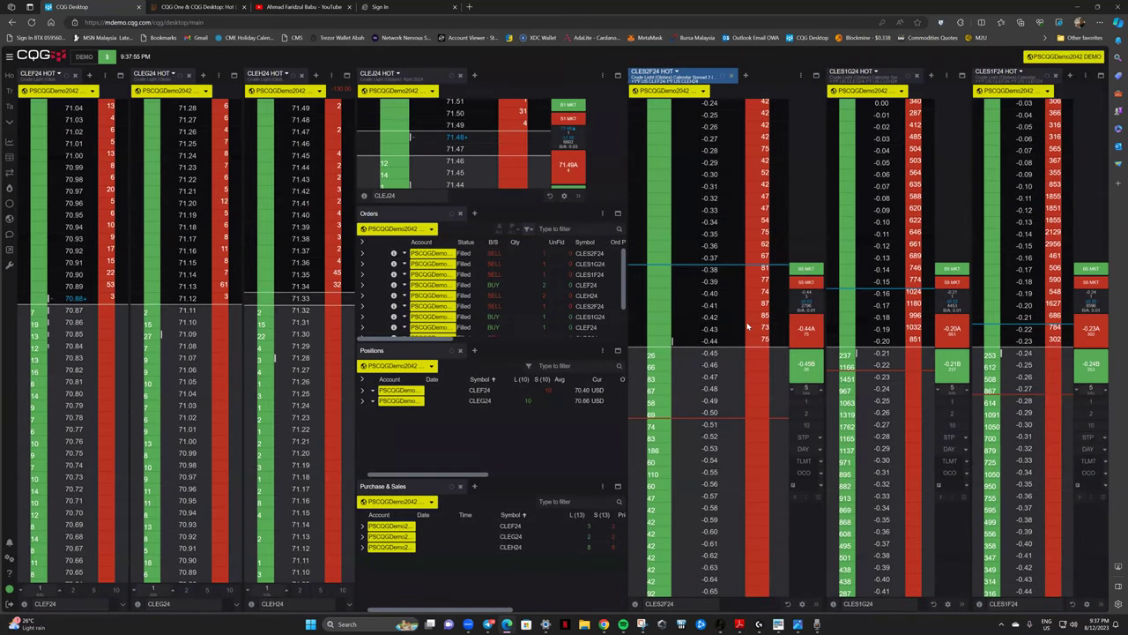
{"action": "left_click", "coordinate": [9, 77]}
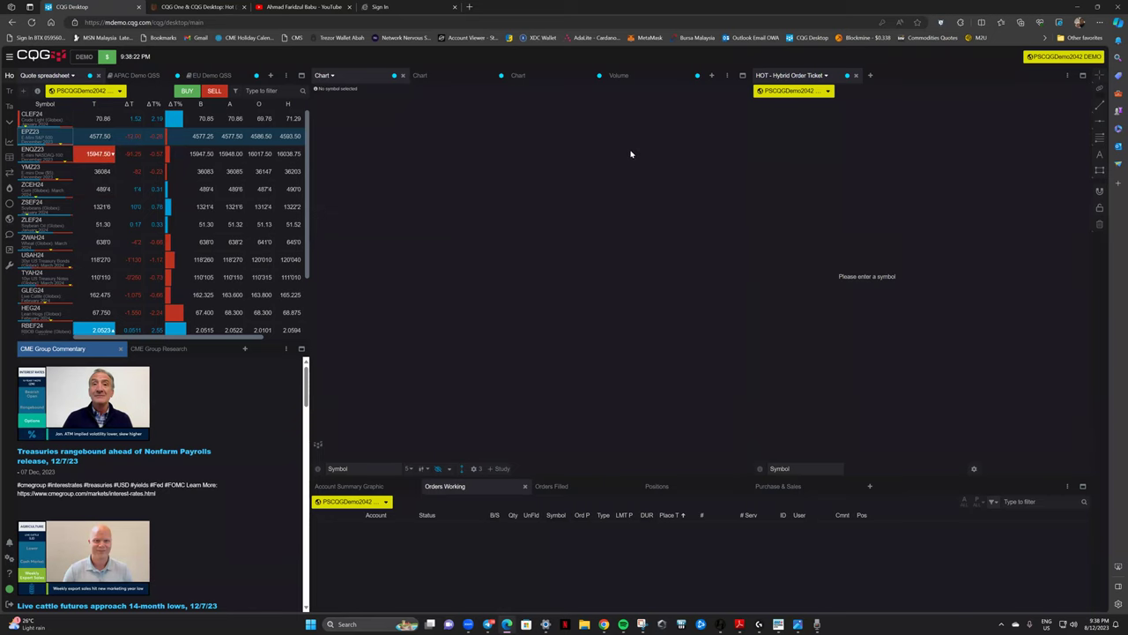
Try enlarging the browser page up to 175%, settling on a zoom of 110%.
{"action": "left_click", "coordinate": [1100, 22]}
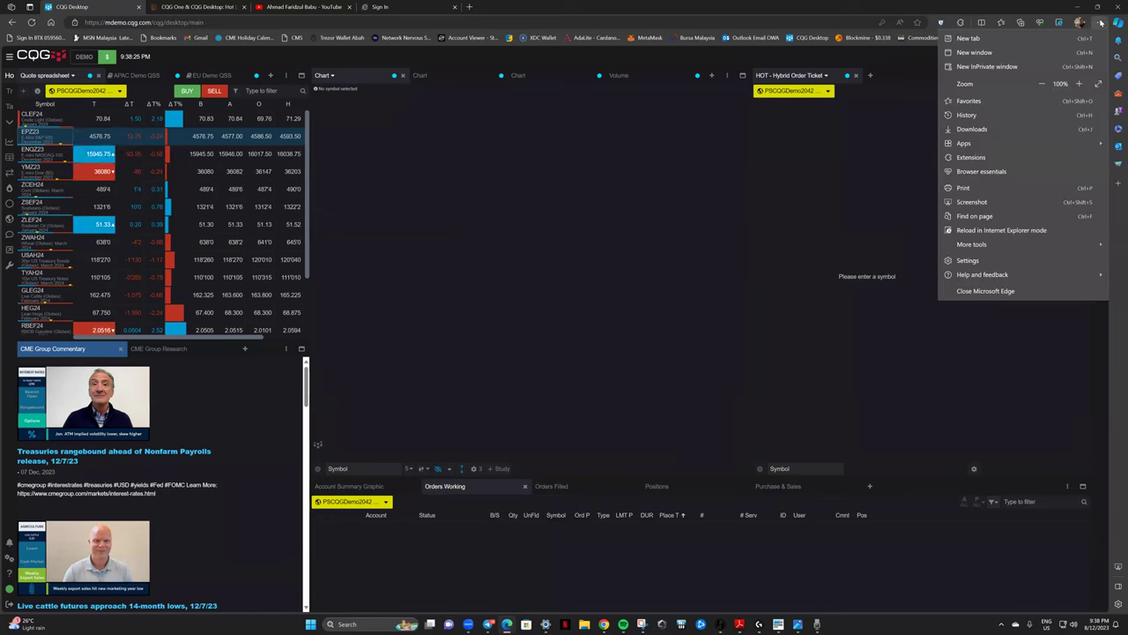
{"action": "left_click", "coordinate": [1081, 84]}
{"action": "left_click", "coordinate": [1081, 84]}
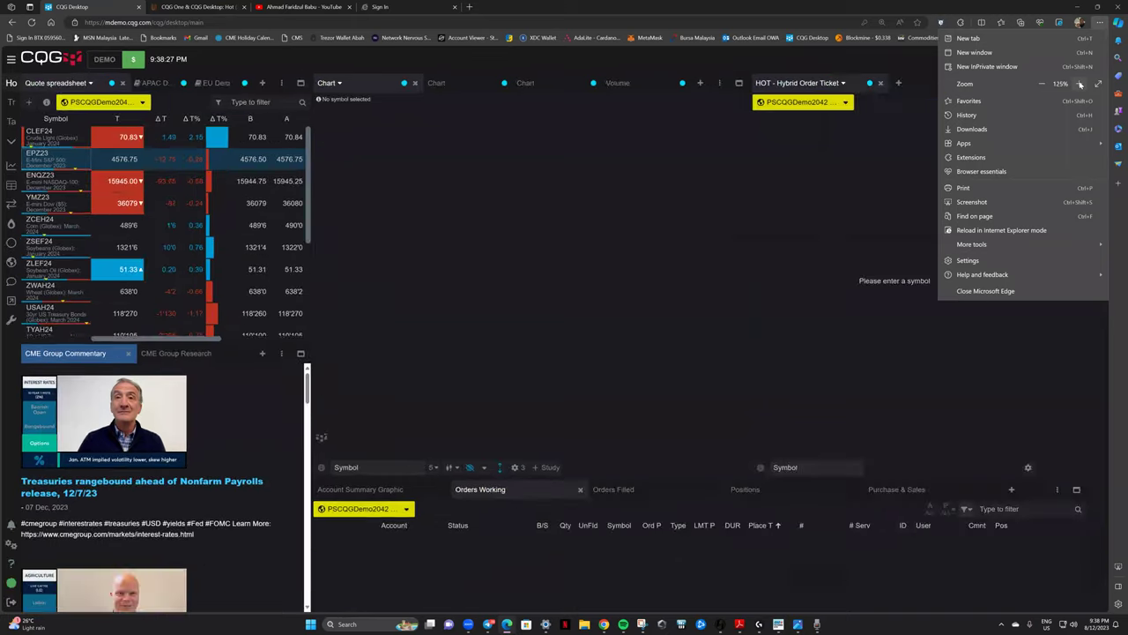
{"action": "left_click", "coordinate": [1080, 84]}
{"action": "left_click", "coordinate": [1080, 83]}
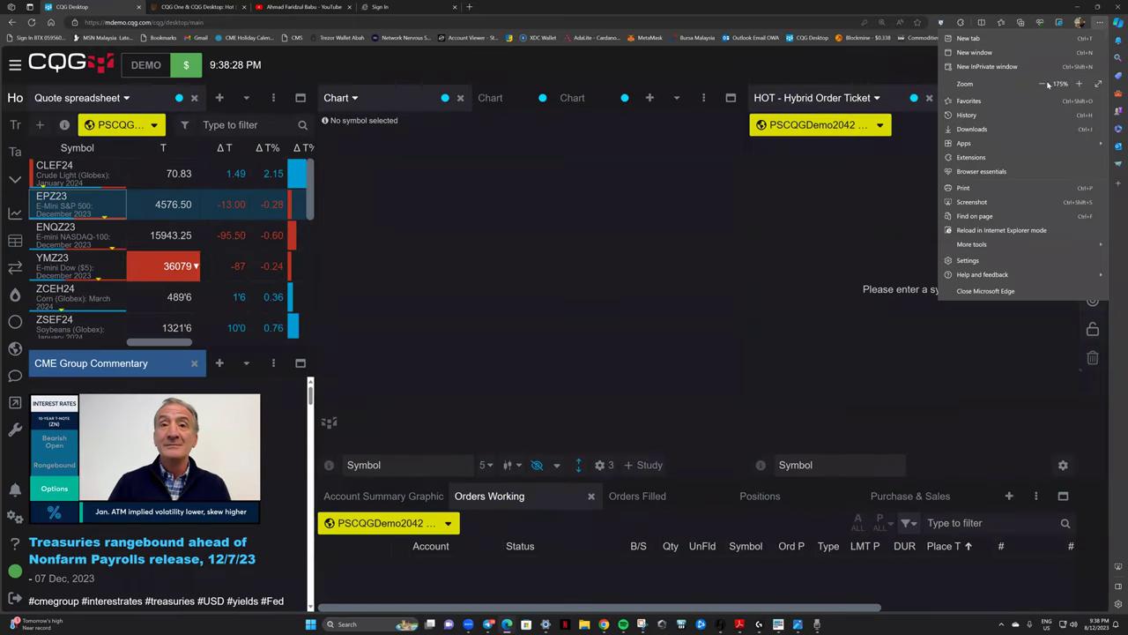
{"action": "left_click", "coordinate": [1043, 84]}
{"action": "left_click", "coordinate": [1043, 84]}
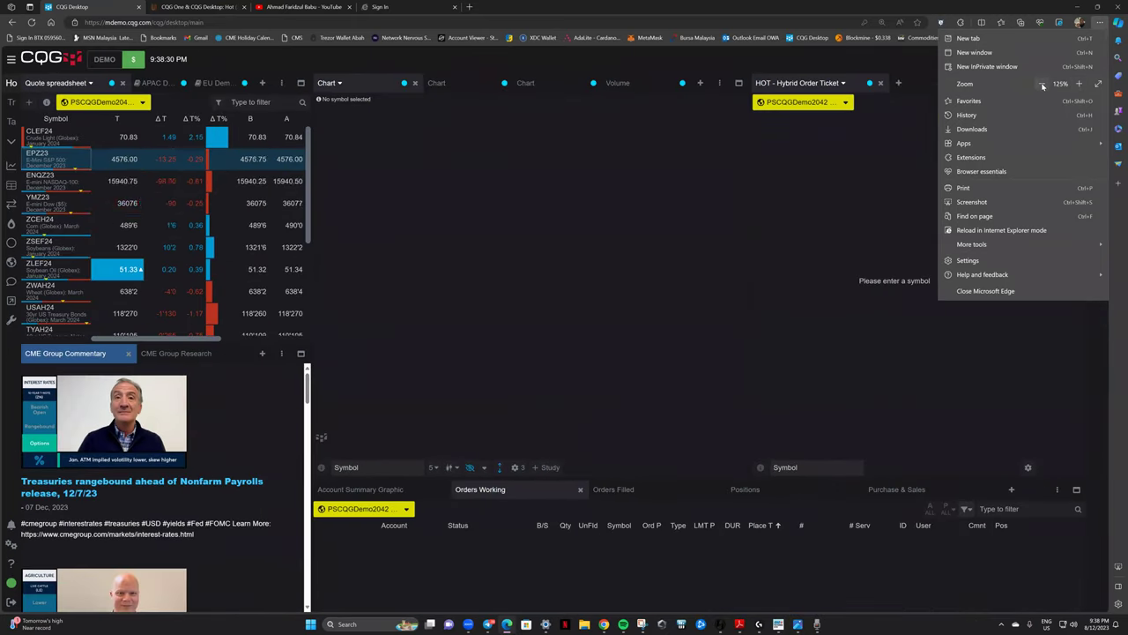
{"action": "left_click", "coordinate": [1043, 83]}
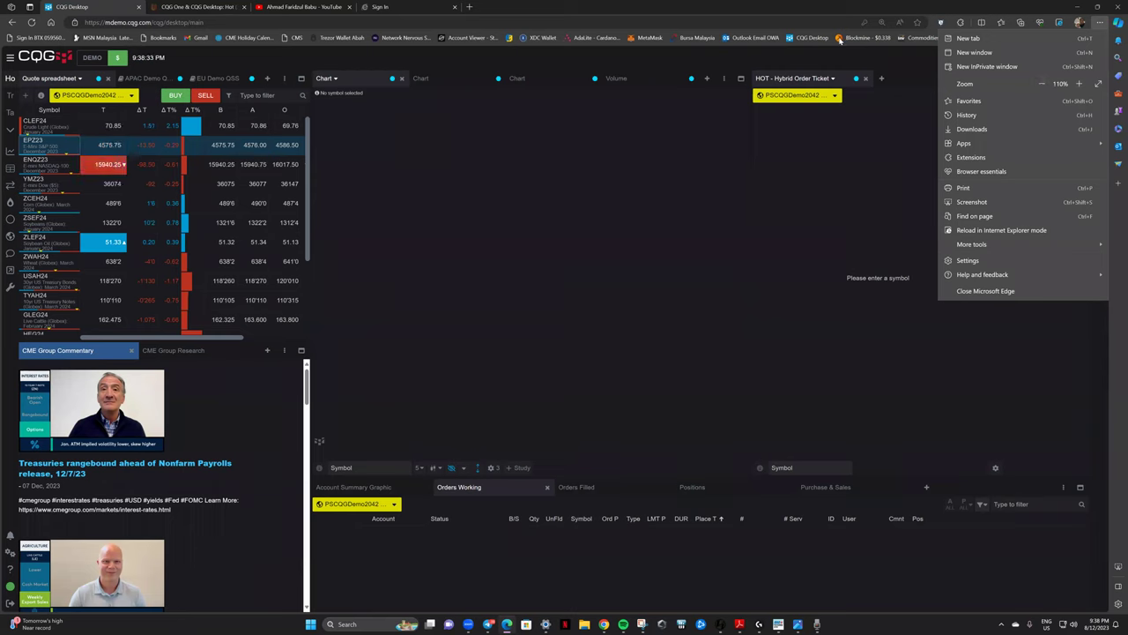
{"action": "left_click", "coordinate": [629, 77]}
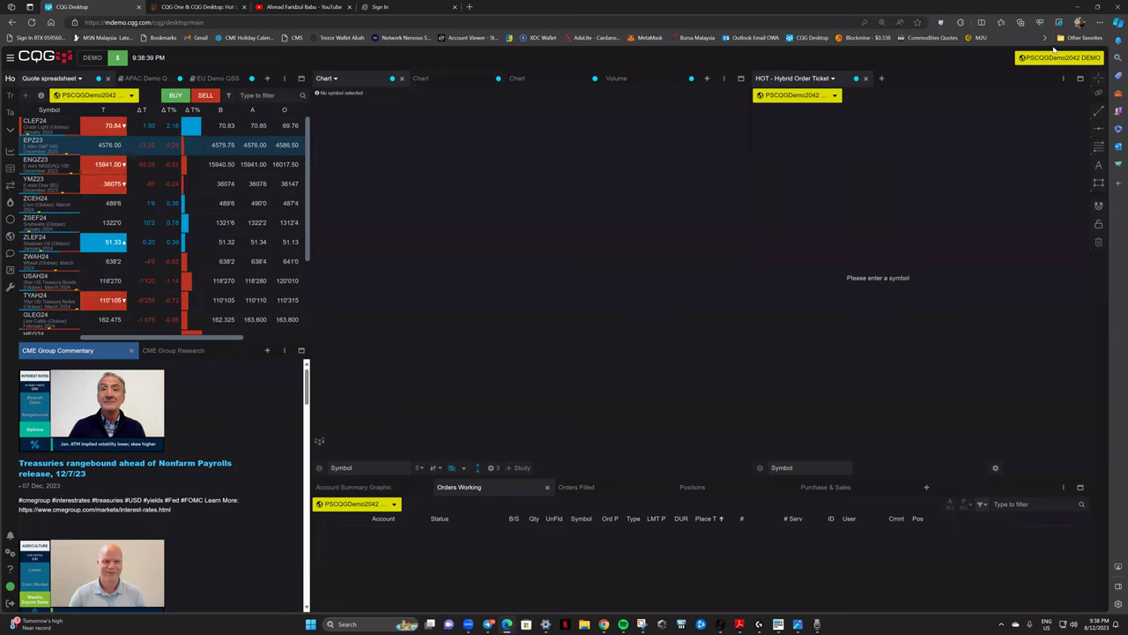
Set the browser page zoom to 150%.
{"action": "left_click", "coordinate": [1099, 22]}
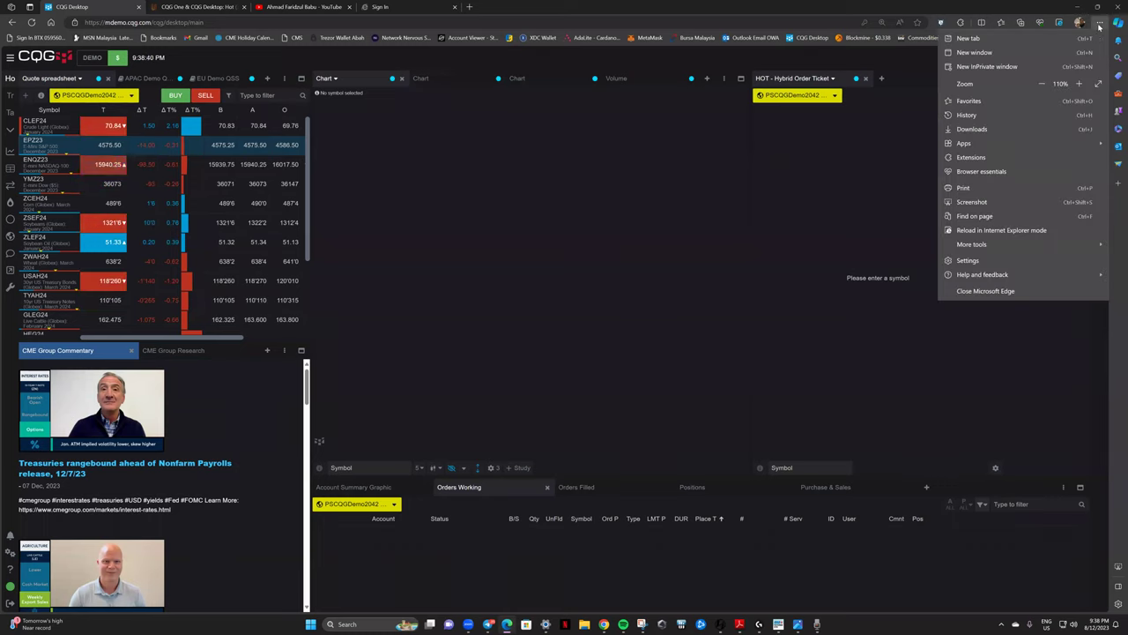
{"action": "left_click", "coordinate": [1077, 83]}
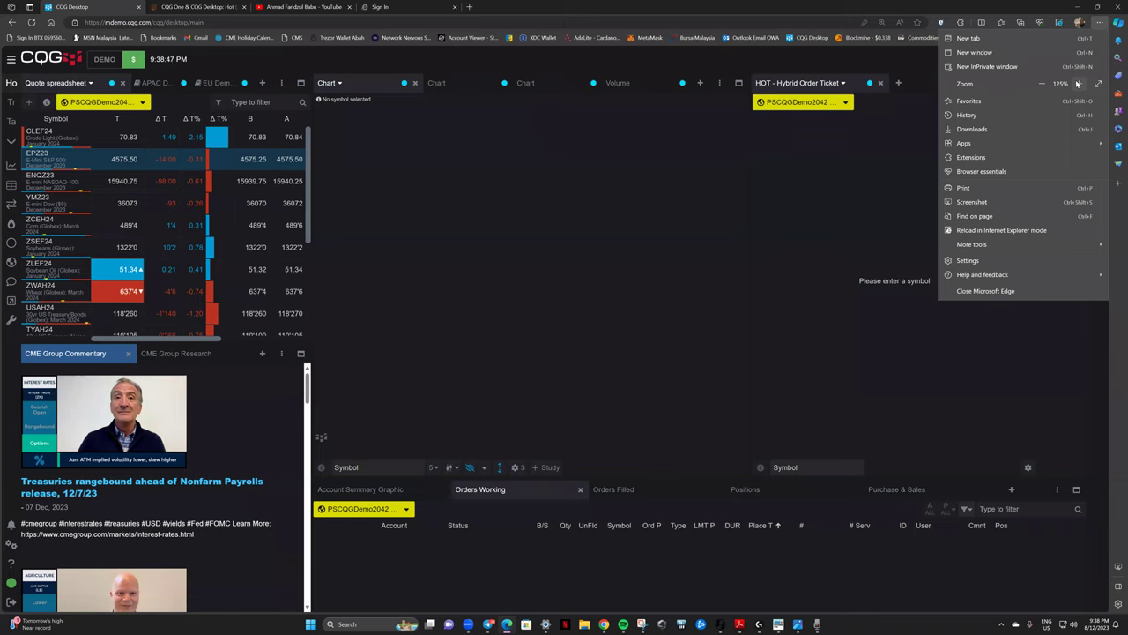
{"action": "left_click", "coordinate": [1077, 83]}
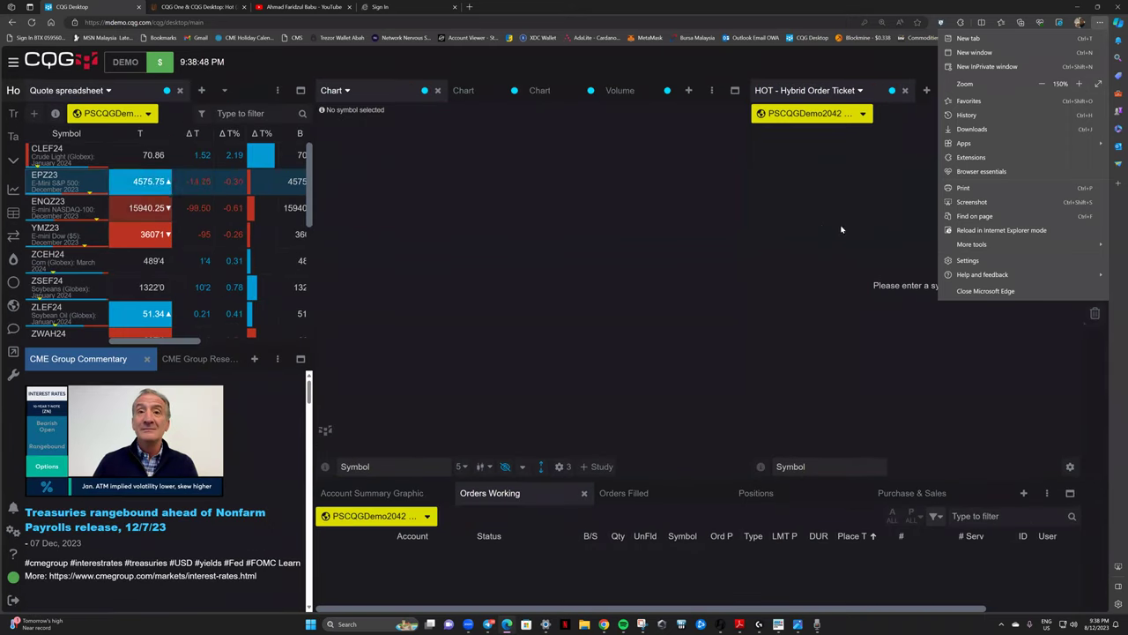
{"action": "left_click", "coordinate": [814, 212]}
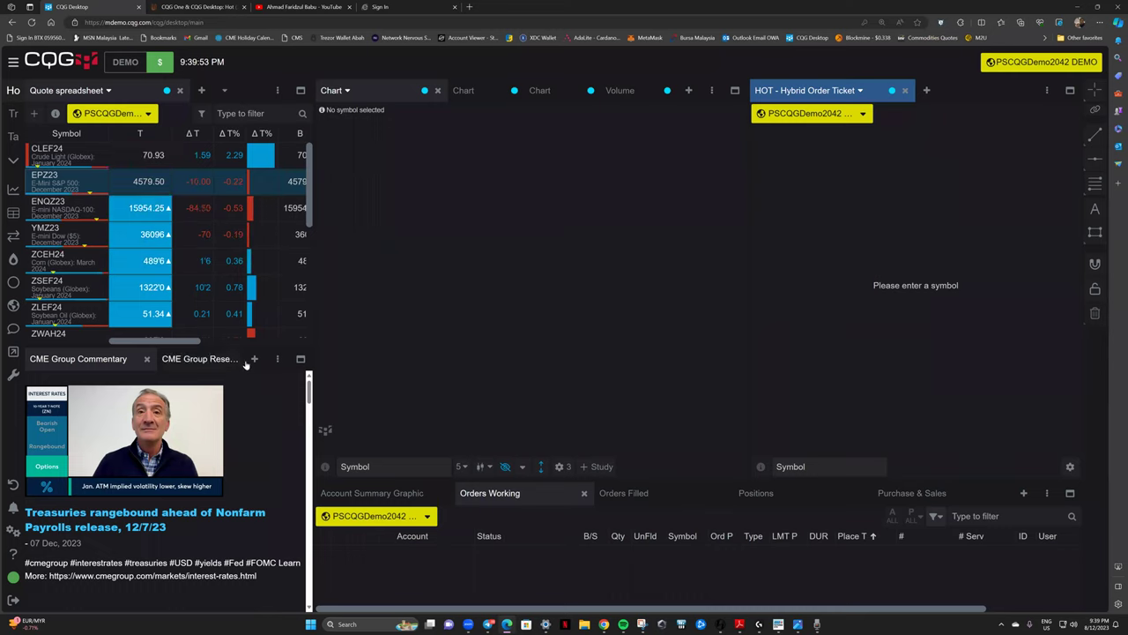
Show the Account Summary Graphic and close the CME Group Commentary and CME Group Research widgets.
{"action": "left_click", "coordinate": [84, 361]}
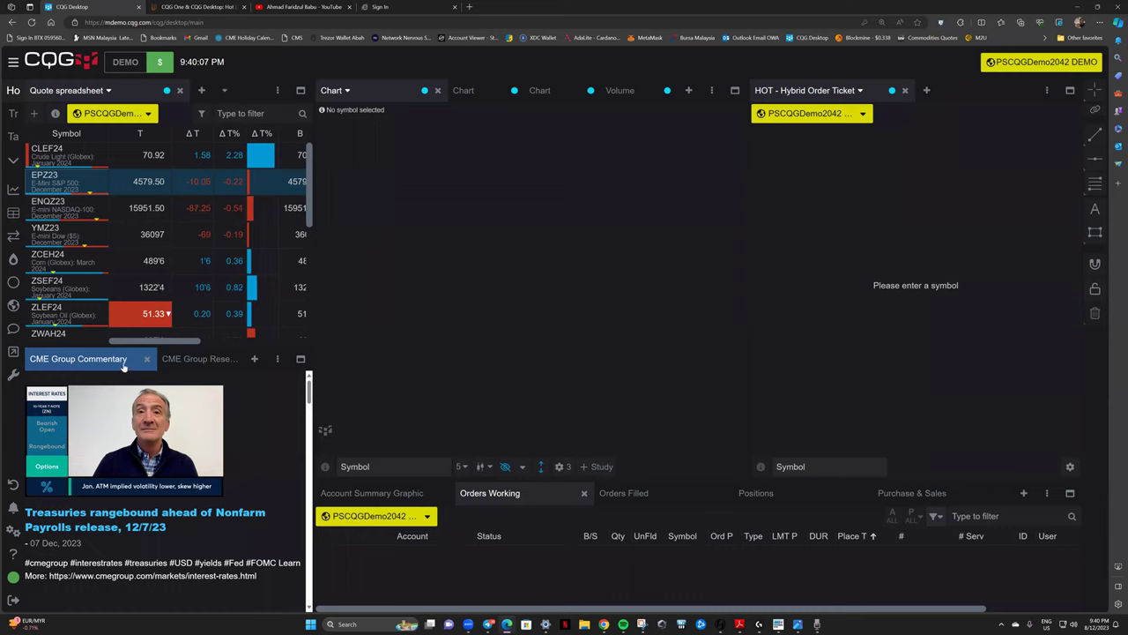
{"action": "left_click", "coordinate": [373, 493]}
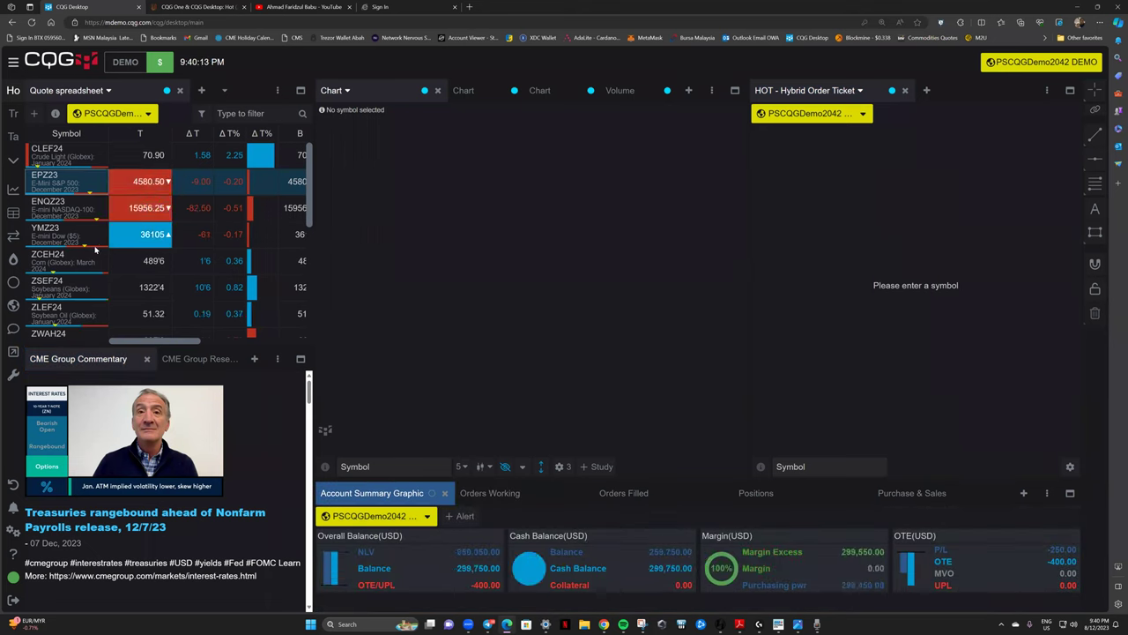
{"action": "left_click", "coordinate": [147, 360]}
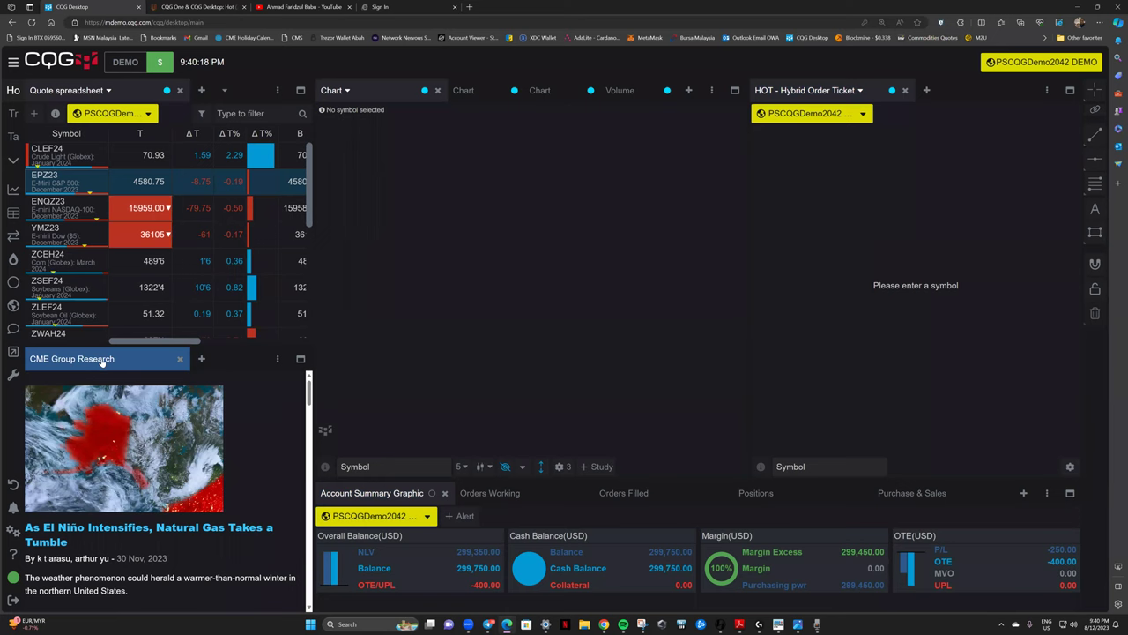
{"action": "left_click", "coordinate": [179, 361]}
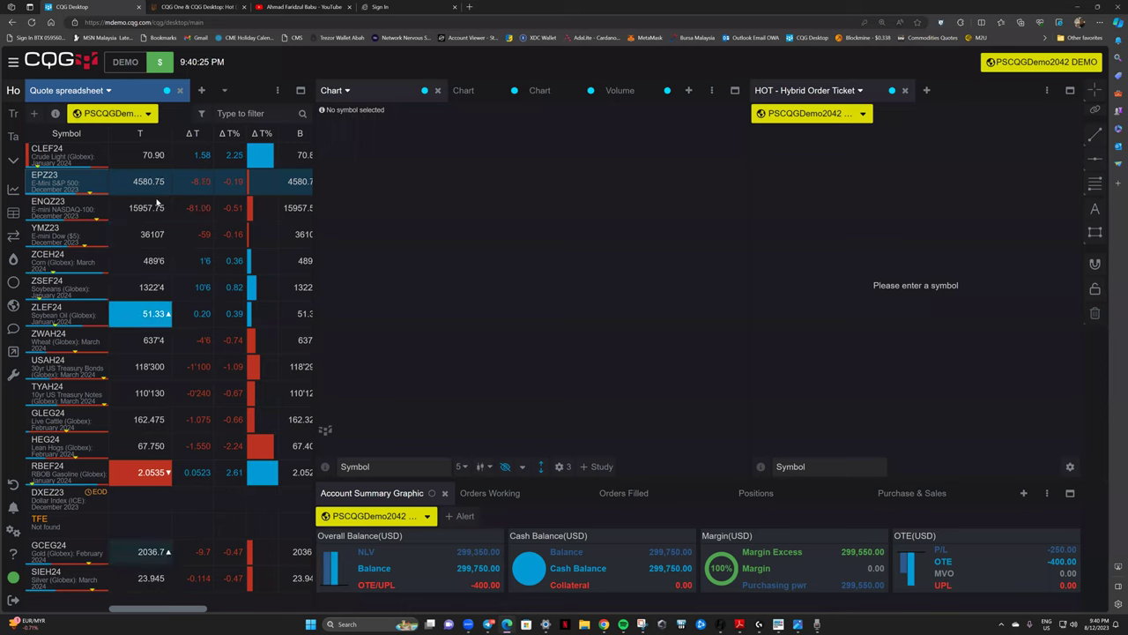
Review the quote spreadsheet's list of sibling widgets and its account choices, keeping the current selection.
{"action": "left_click", "coordinate": [109, 92]}
{"action": "left_click", "coordinate": [108, 91]}
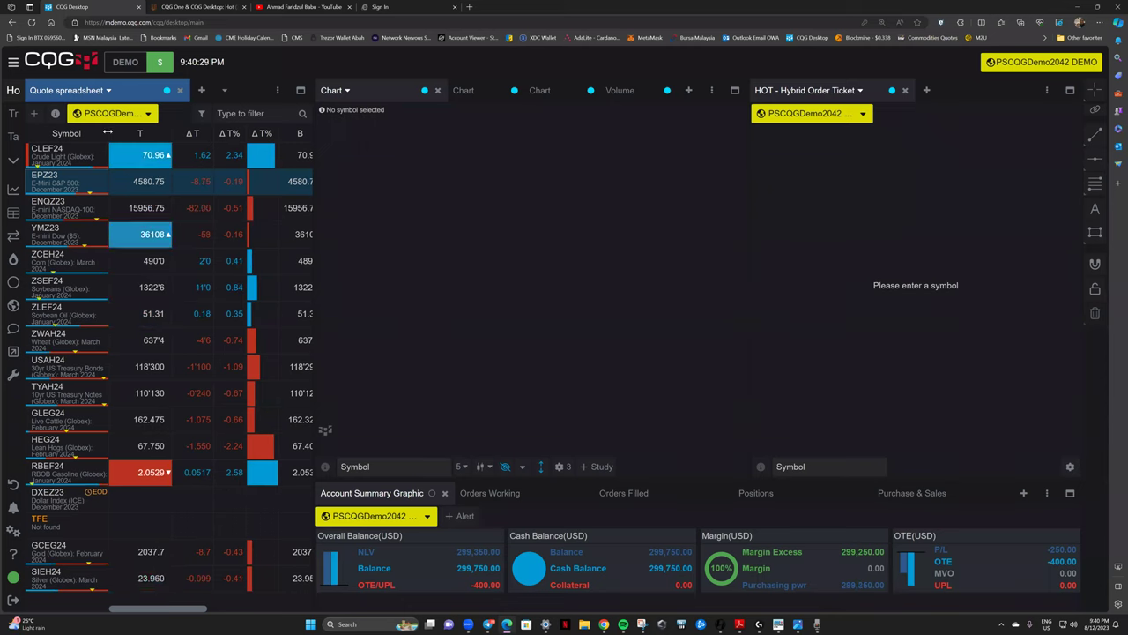
{"action": "left_click", "coordinate": [225, 90]}
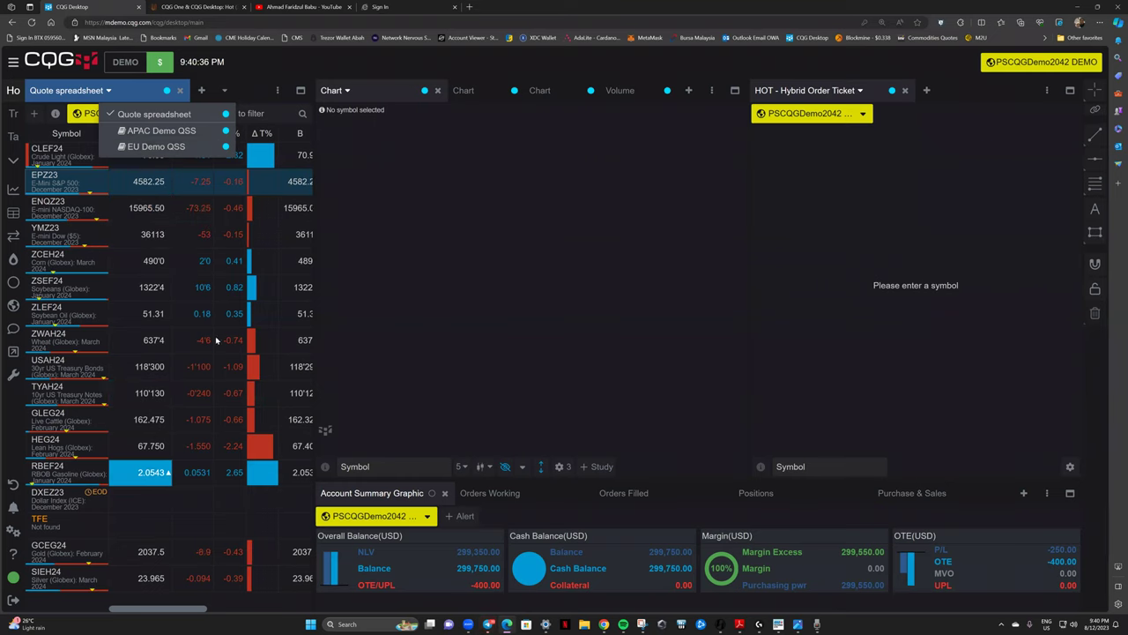
{"action": "left_click", "coordinate": [254, 91]}
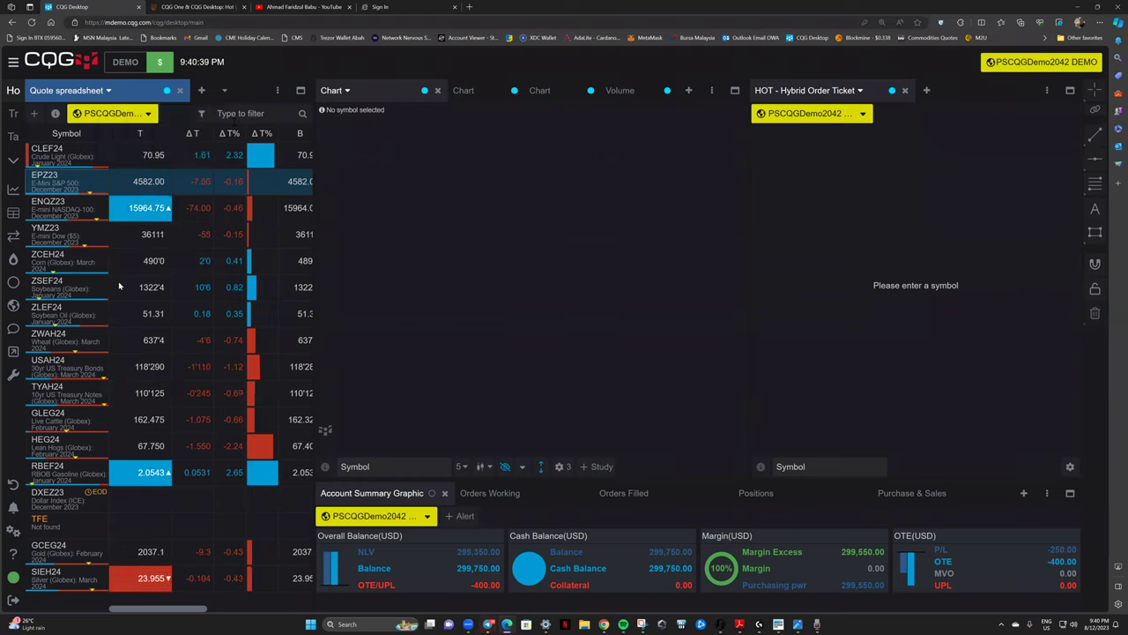
{"action": "left_click", "coordinate": [113, 113]}
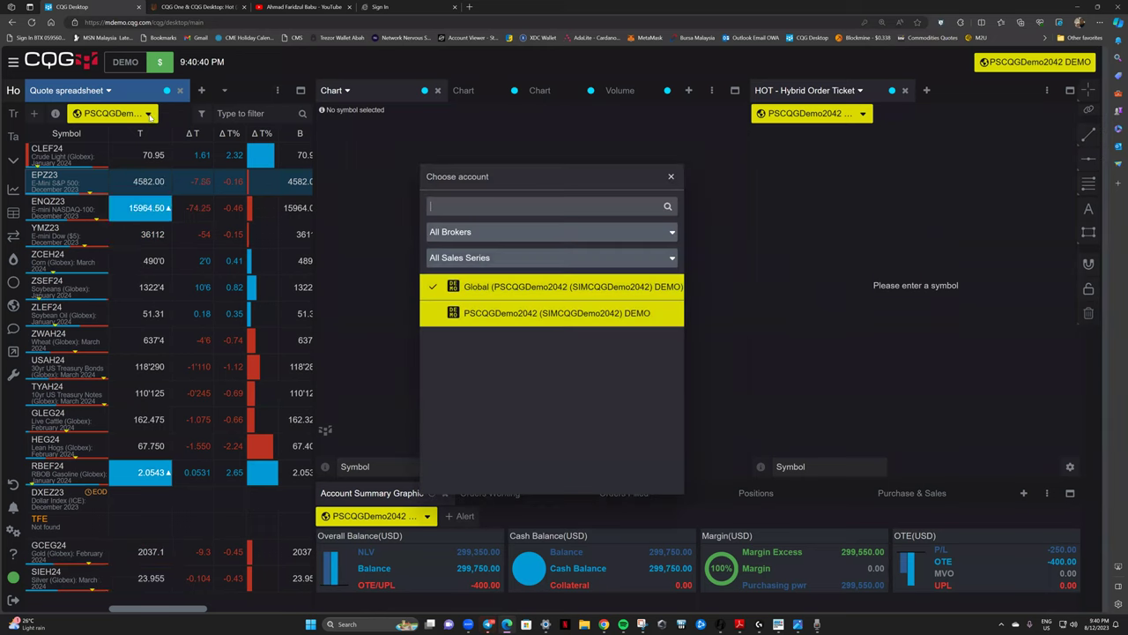
{"action": "left_click", "coordinate": [673, 176]}
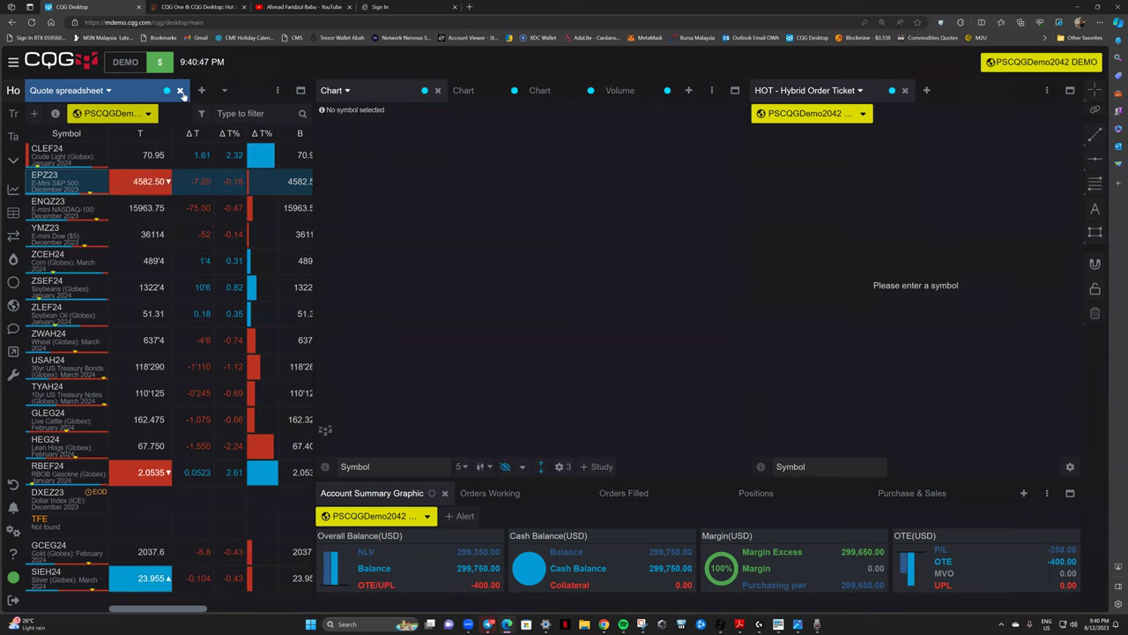
Close the Quote spreadsheet without saving its symbol list, along with the APAC Demo QSS and EU Demo QSS widgets.
{"action": "left_click", "coordinate": [180, 91]}
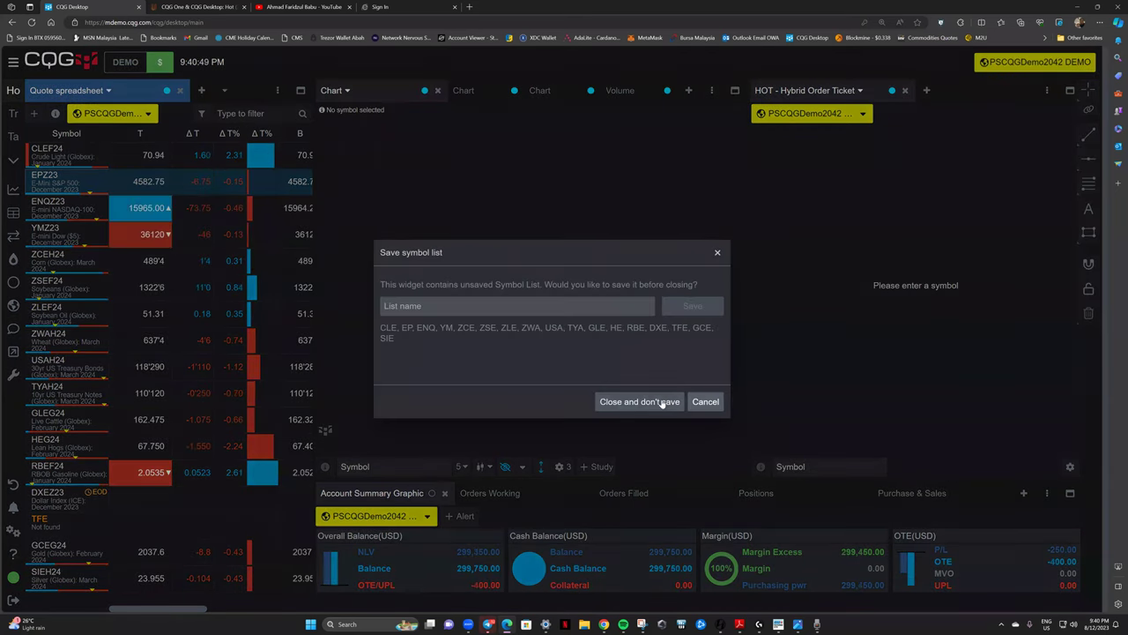
{"action": "left_click", "coordinate": [661, 401]}
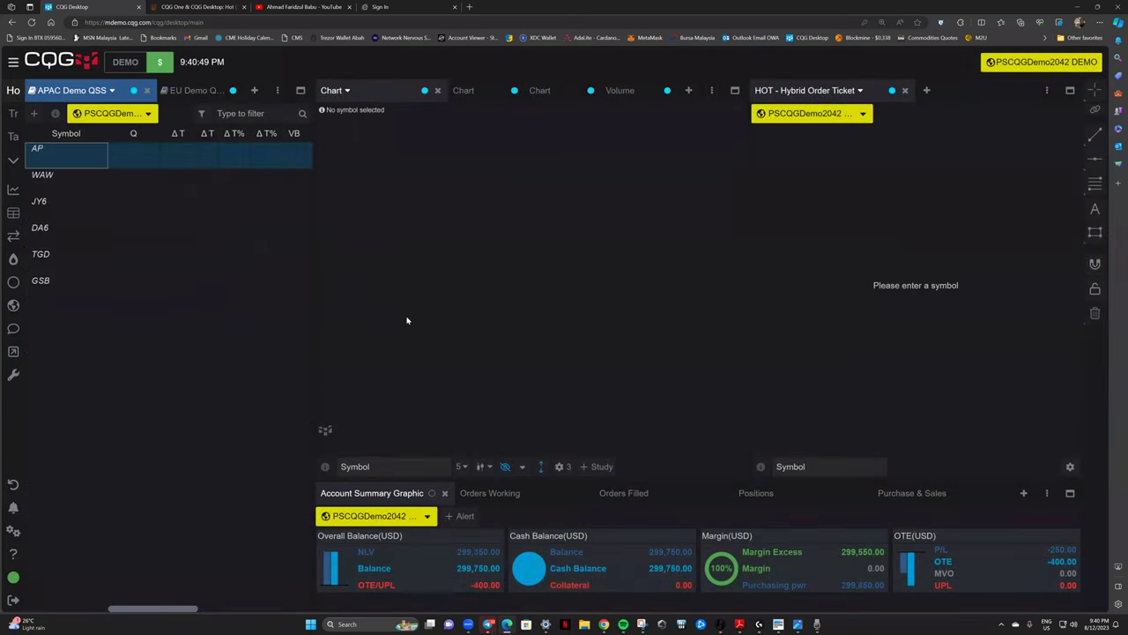
{"action": "left_click", "coordinate": [146, 89]}
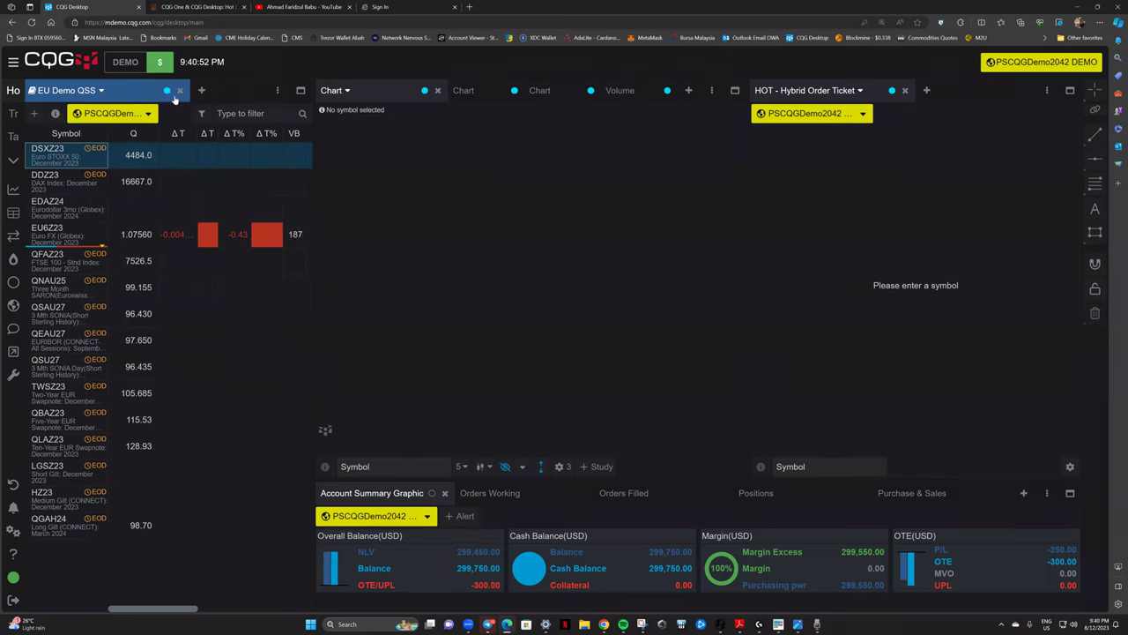
{"action": "left_click", "coordinate": [180, 91]}
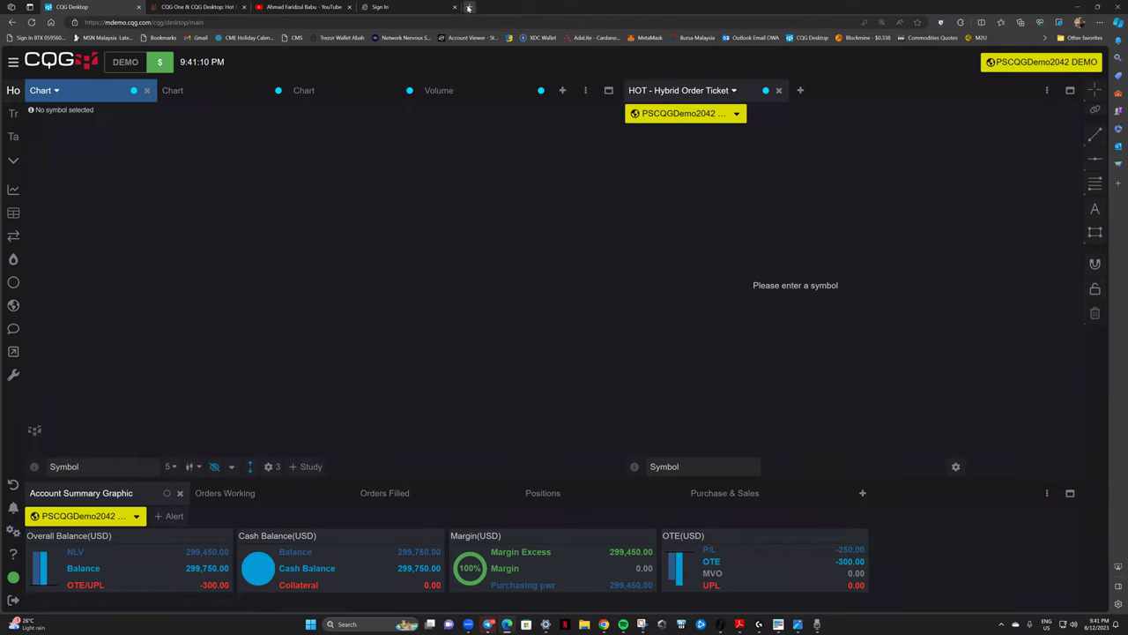
Add a Quote spreadsheet widget beside the chart and Volume widgets and start a new symbol list in it.
{"action": "left_click", "coordinate": [562, 90]}
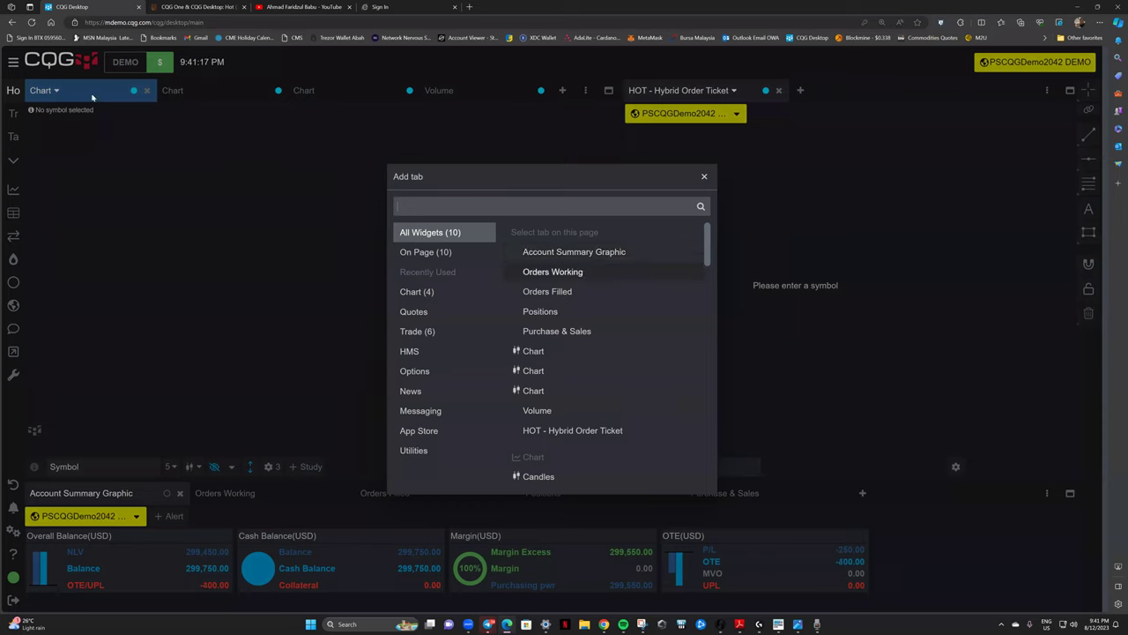
{"action": "scroll", "coordinate": [576, 310], "scroll_direction": "down", "scroll_amount": 4}
{"action": "scroll", "coordinate": [576, 308], "scroll_direction": "down", "scroll_amount": 5}
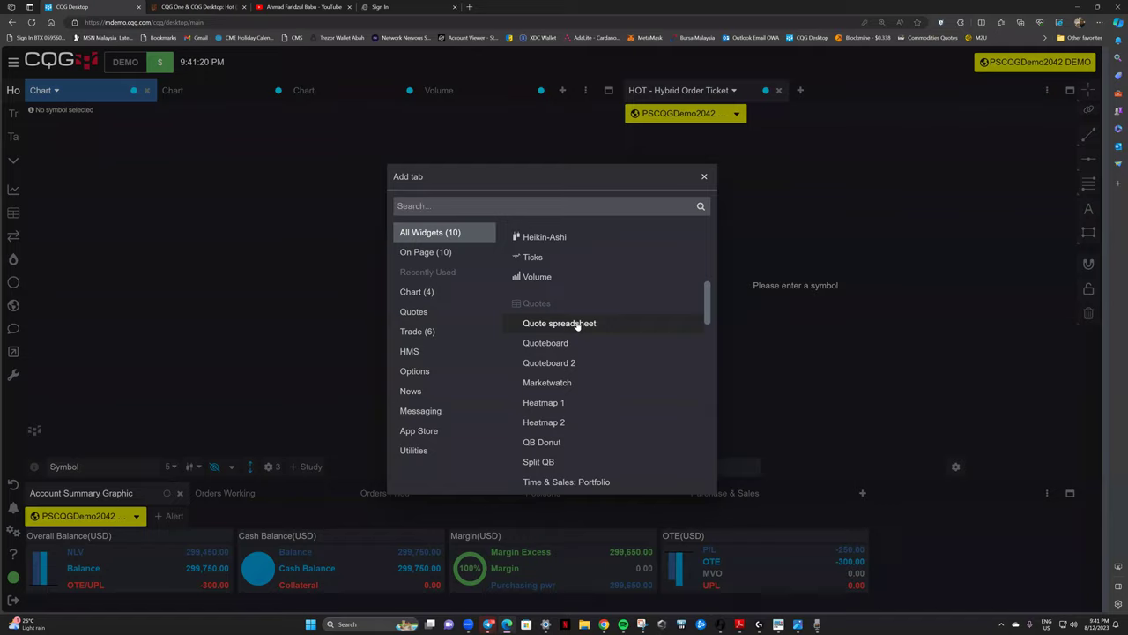
{"action": "left_click", "coordinate": [577, 325]}
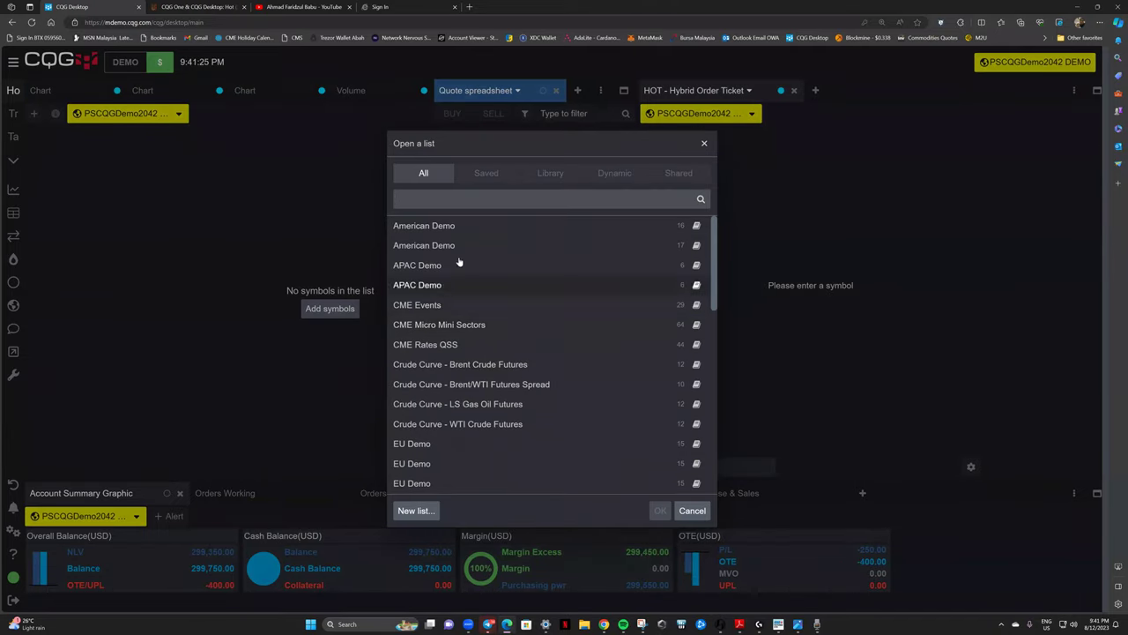
{"action": "left_click", "coordinate": [421, 512]}
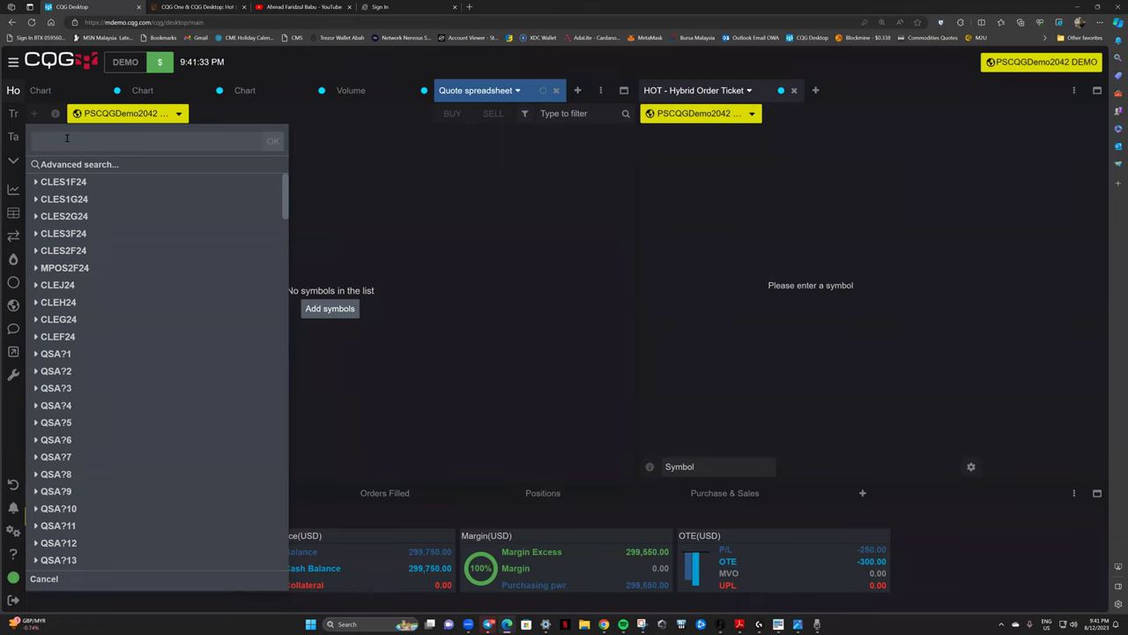
Look up MPO and add the February 2024 Crude Palm Oil futures contract, F.US.MPOG24, to the quote spreadsheet.
{"action": "type", "text": "MPO"}
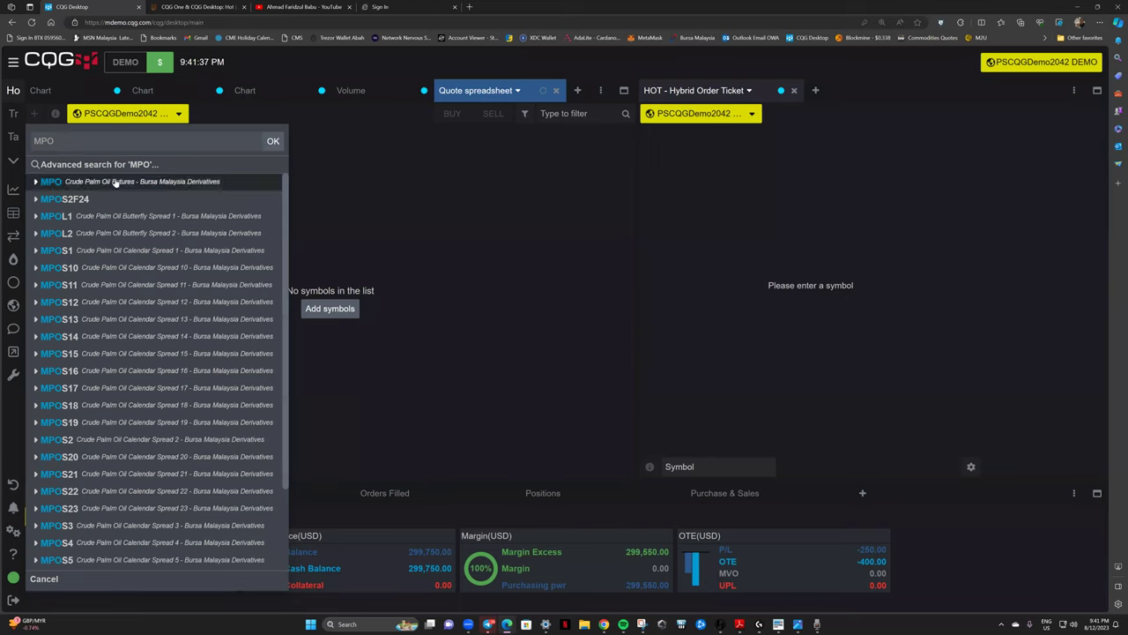
{"action": "left_click", "coordinate": [36, 182]}
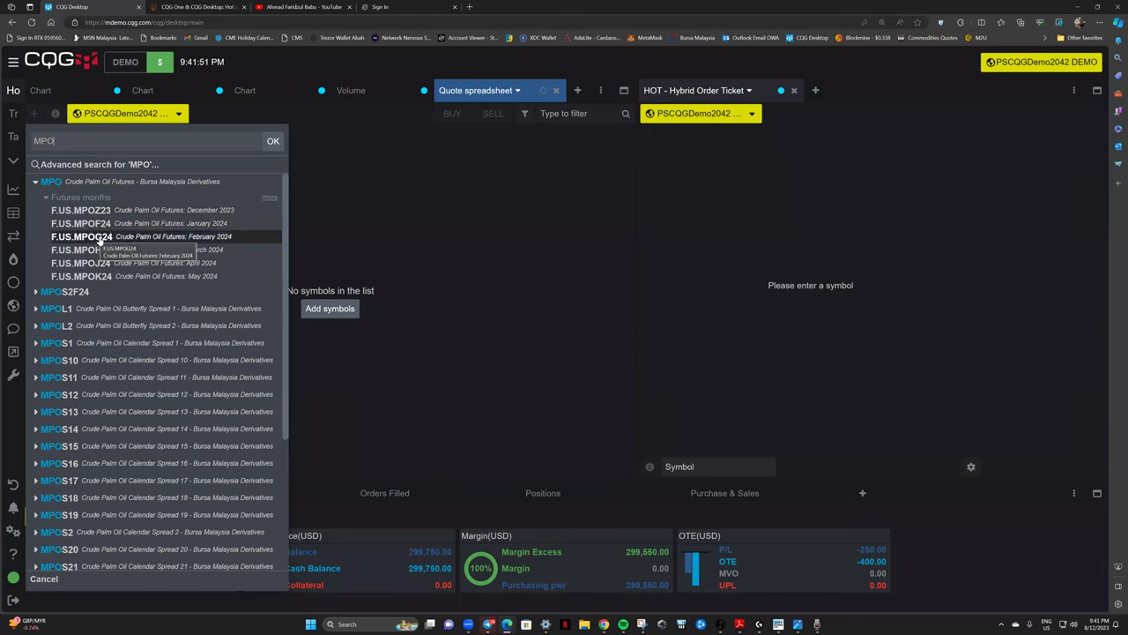
{"action": "left_click", "coordinate": [100, 238]}
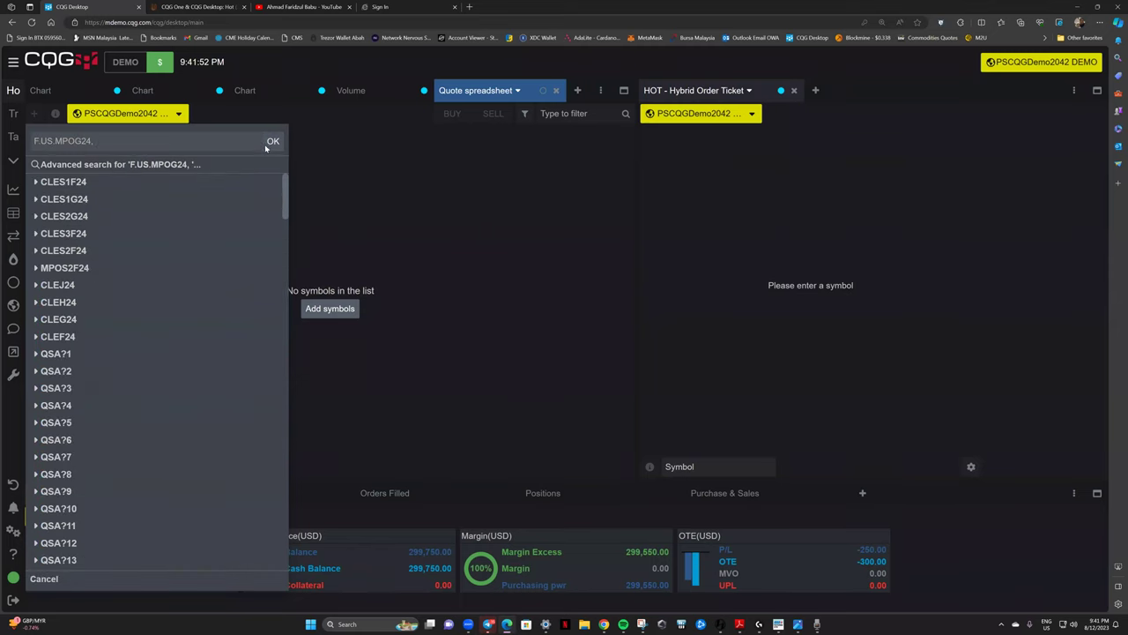
{"action": "left_click", "coordinate": [271, 142]}
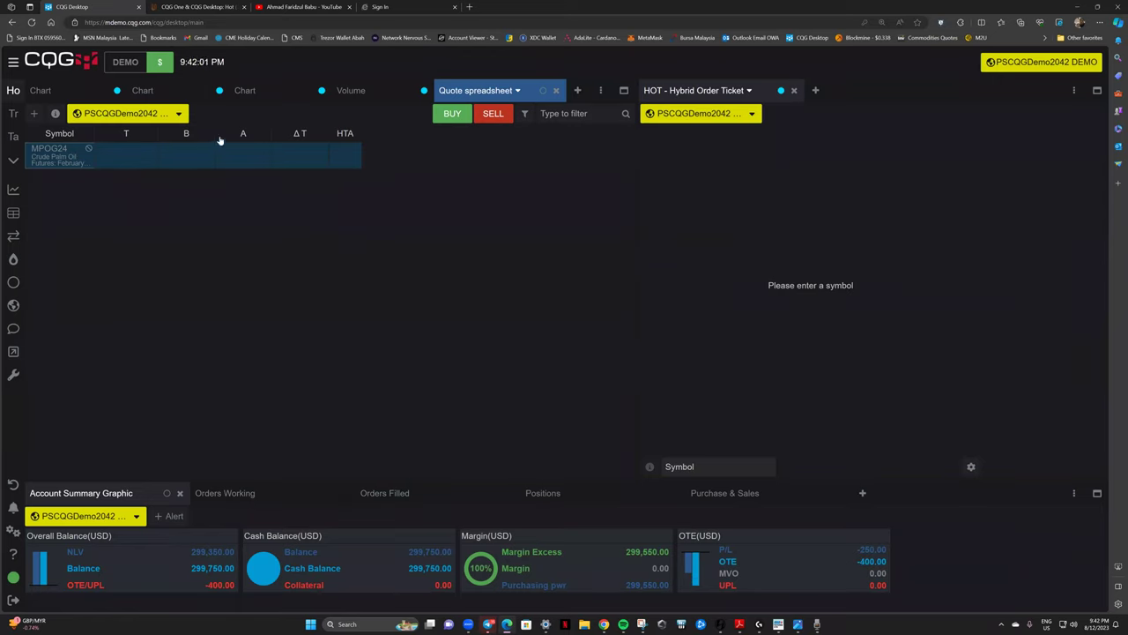
Look up CLE and add the February 2024 Crude Light futures contract, F.US.CLEG24, to the quote spreadsheet.
{"action": "left_click", "coordinate": [36, 113]}
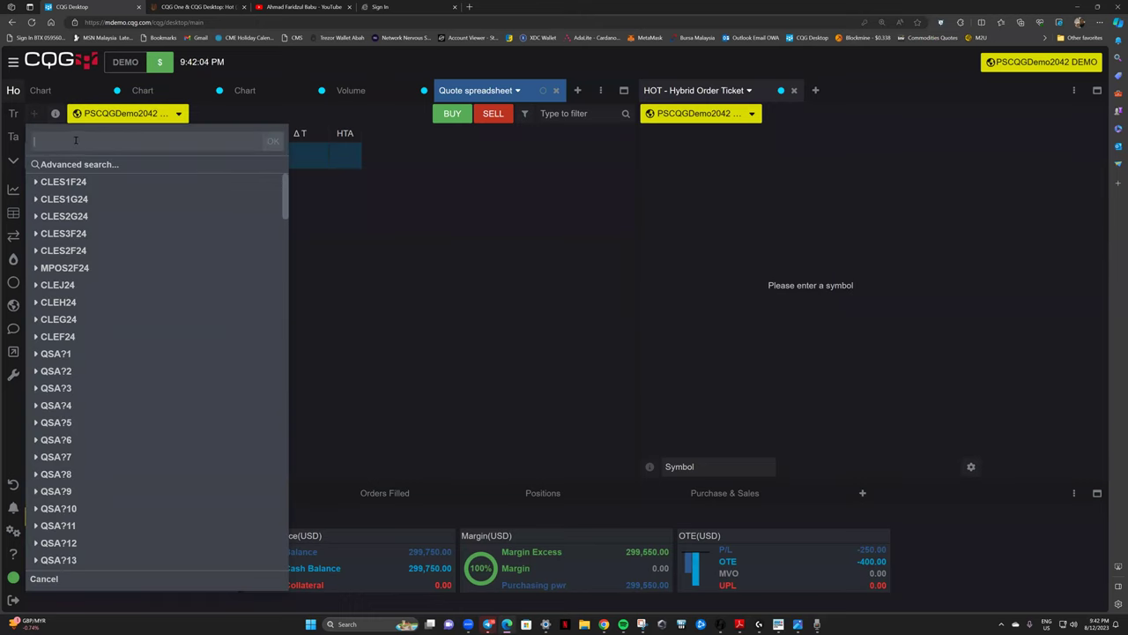
{"action": "type", "text": "CL"}
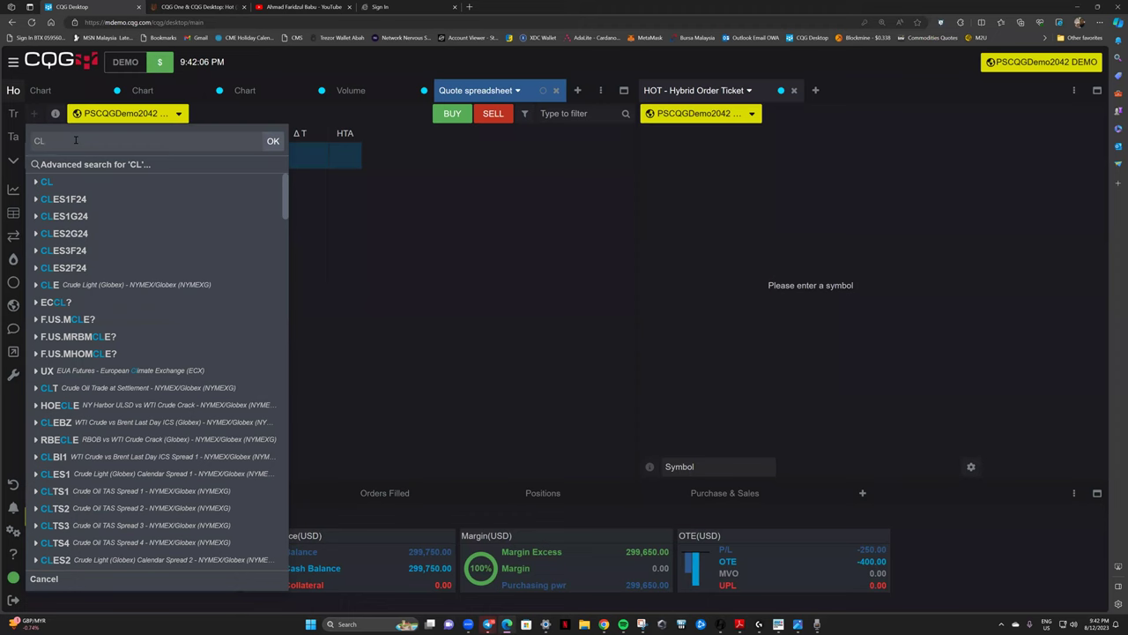
{"action": "type", "text": "E"}
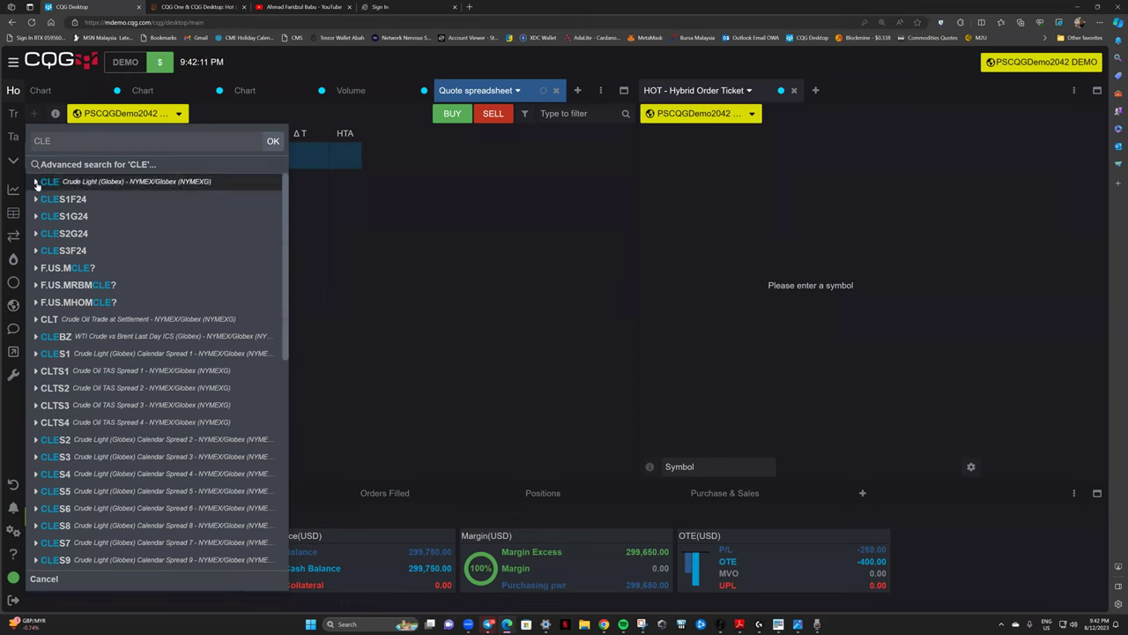
{"action": "left_click", "coordinate": [36, 181]}
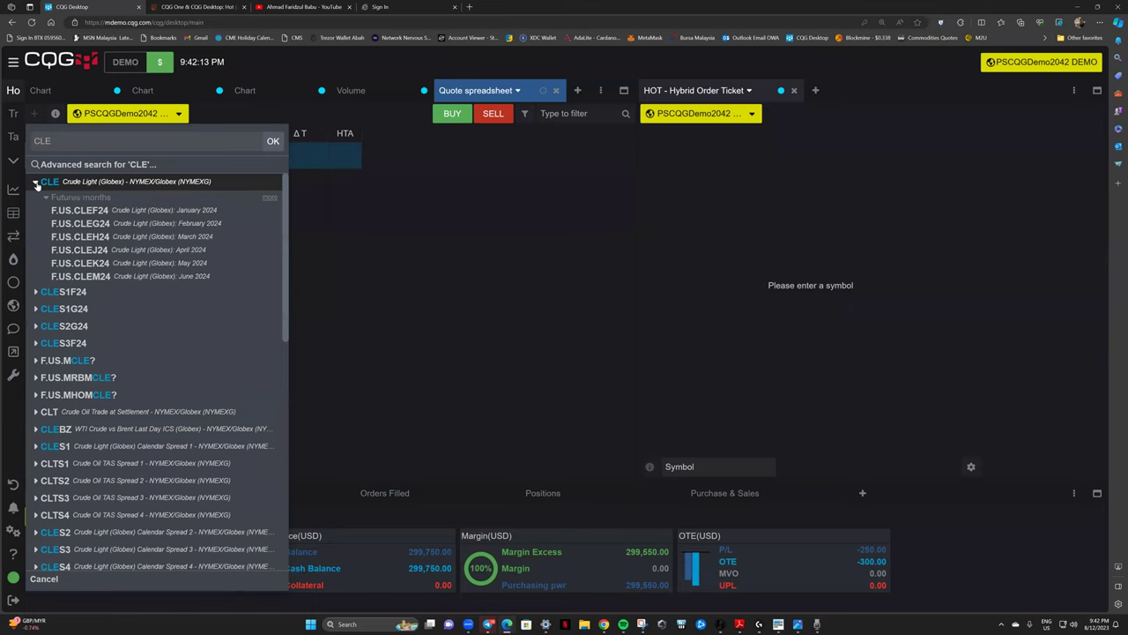
{"action": "left_click", "coordinate": [100, 226]}
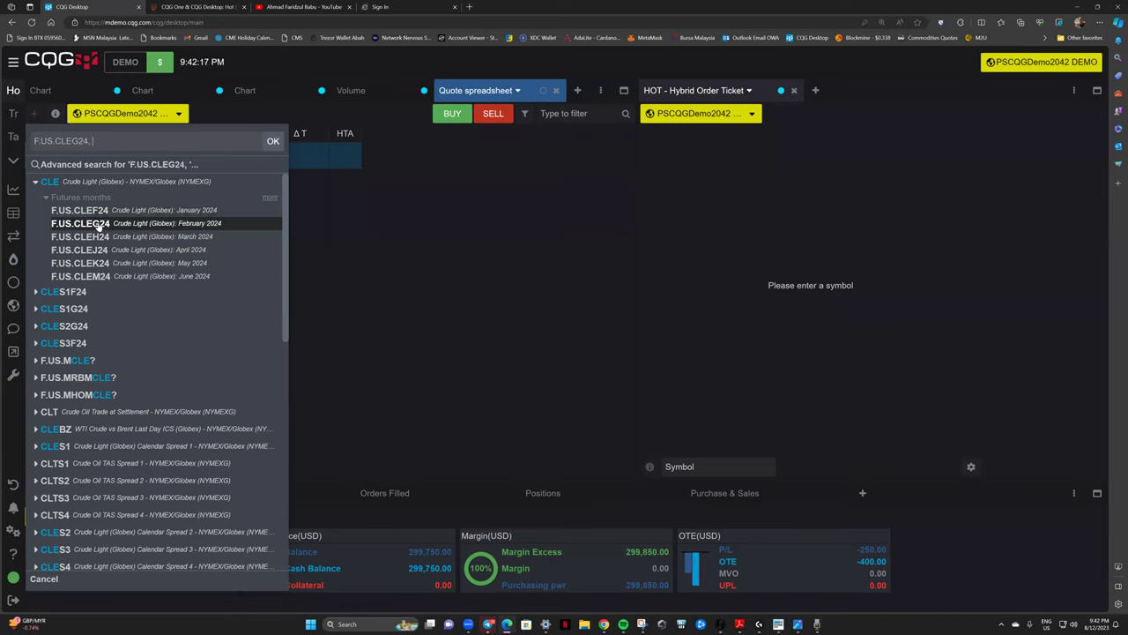
{"action": "left_click", "coordinate": [274, 142]}
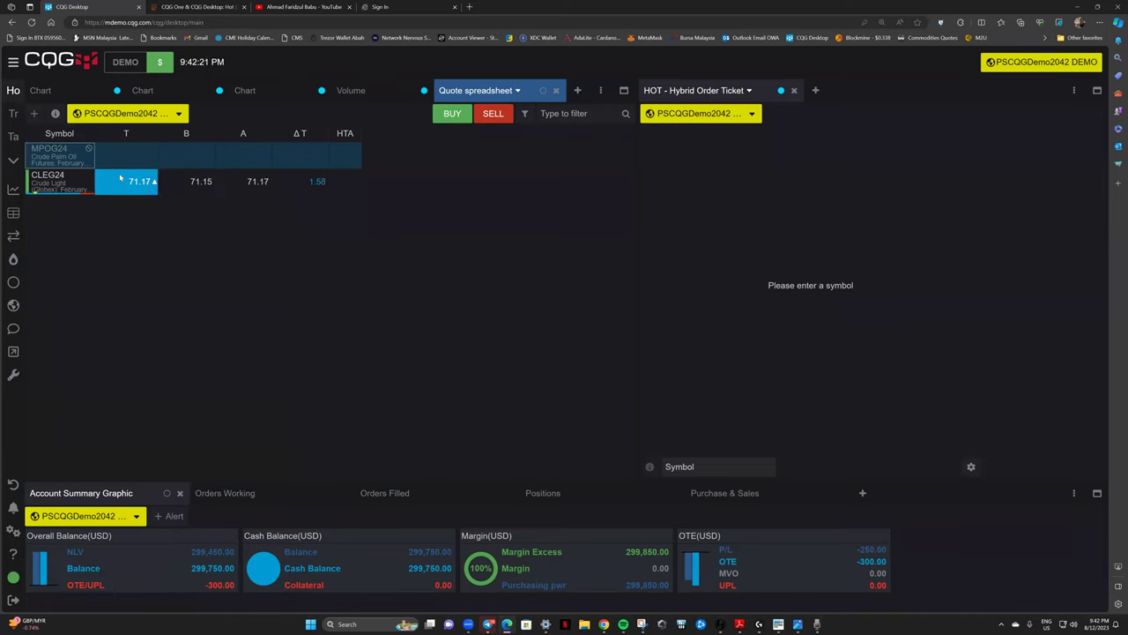
Look up ZLE and add the January 2024 Soybean Oil futures contract, F.US.ZLEF24, to the quote spreadsheet.
{"action": "left_click", "coordinate": [34, 113]}
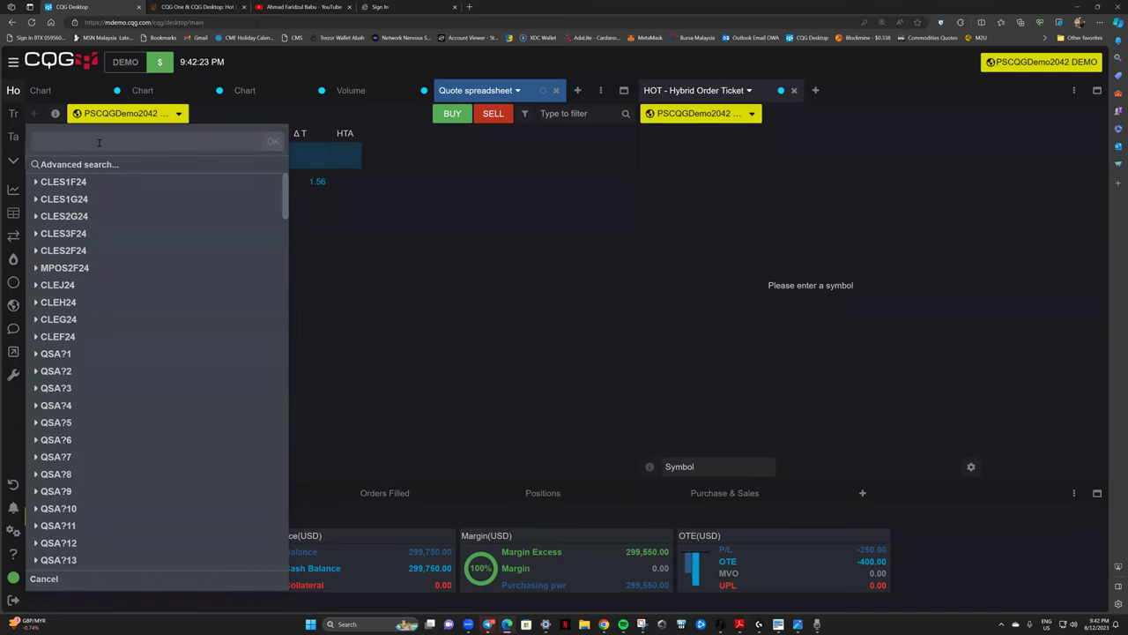
{"action": "type", "text": "ZLE"}
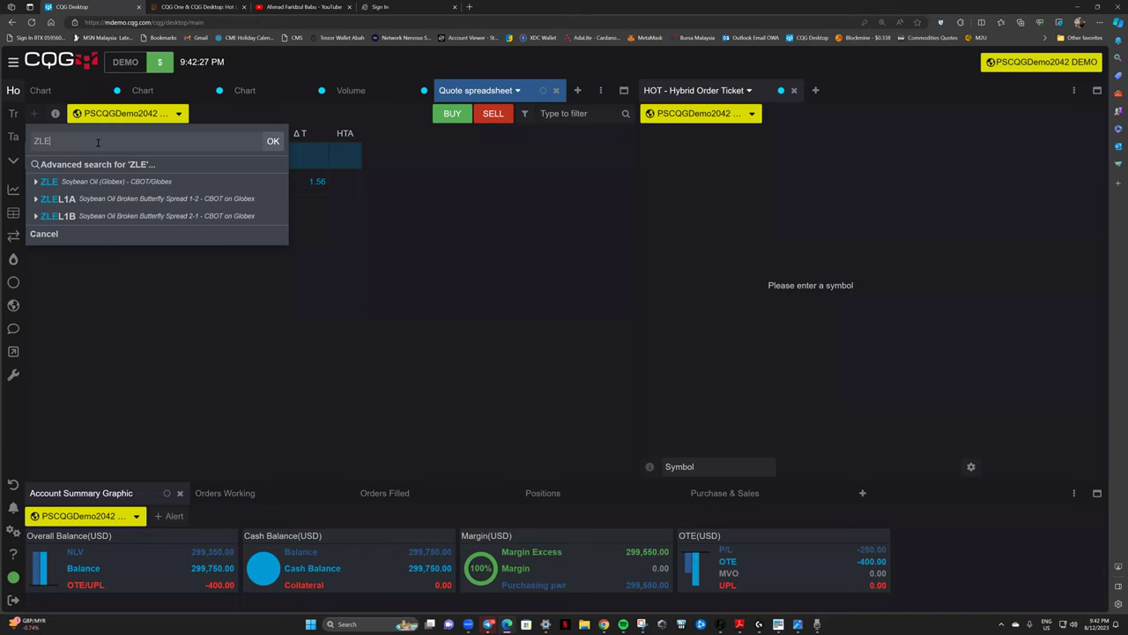
{"action": "left_click", "coordinate": [36, 181]}
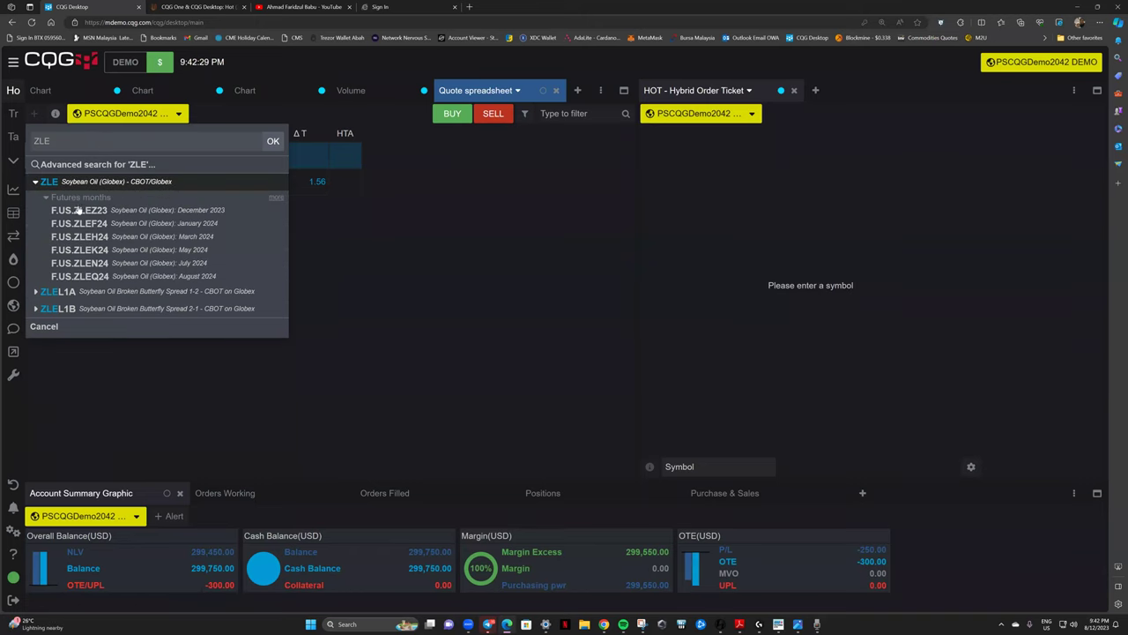
{"action": "left_click", "coordinate": [166, 227]}
{"action": "left_click", "coordinate": [273, 141]}
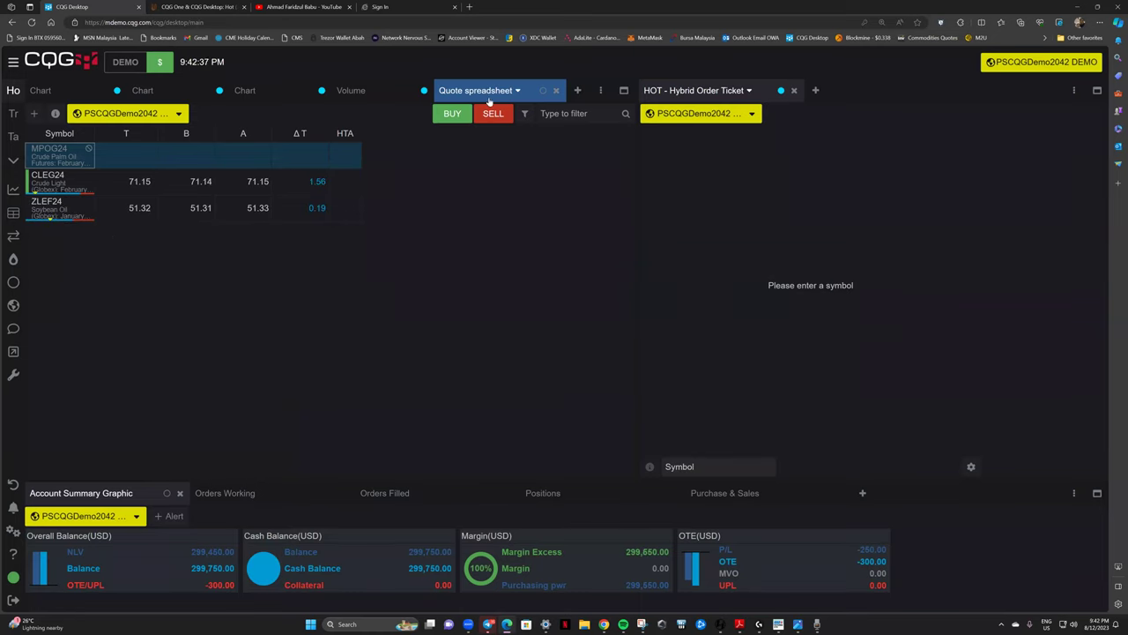
Dock the Quote spreadsheet in its own pane before the chart widgets and narrow that pane to give the charts more room.
{"action": "left_click_drag", "start_coordinate": [490, 94], "coordinate": [111, 272]}
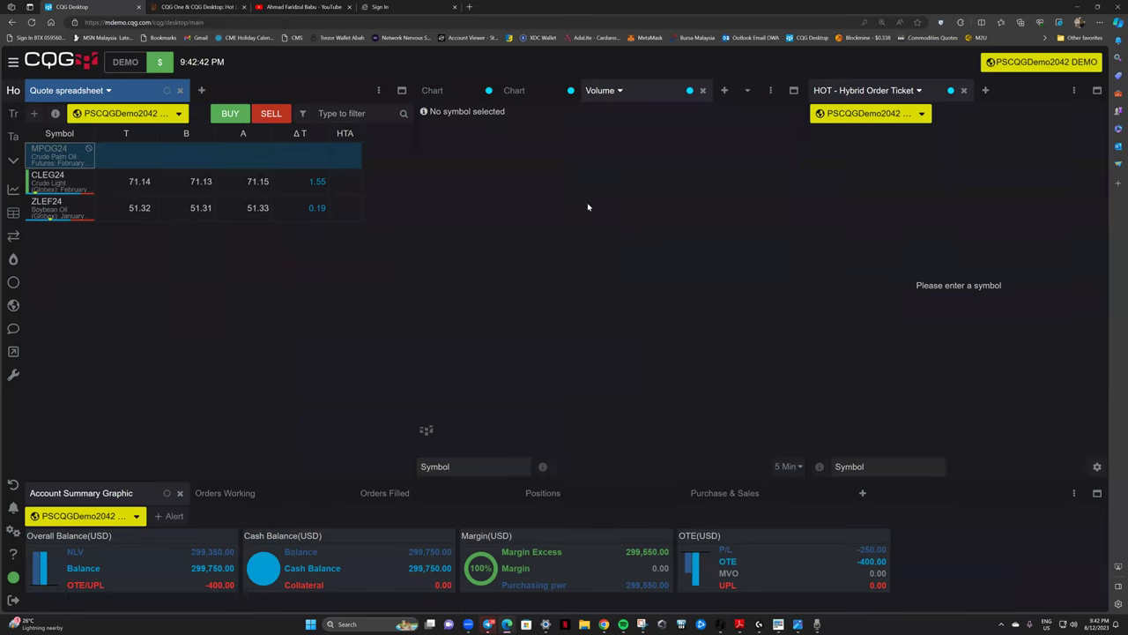
{"action": "left_click_drag", "start_coordinate": [413, 273], "coordinate": [273, 277]}
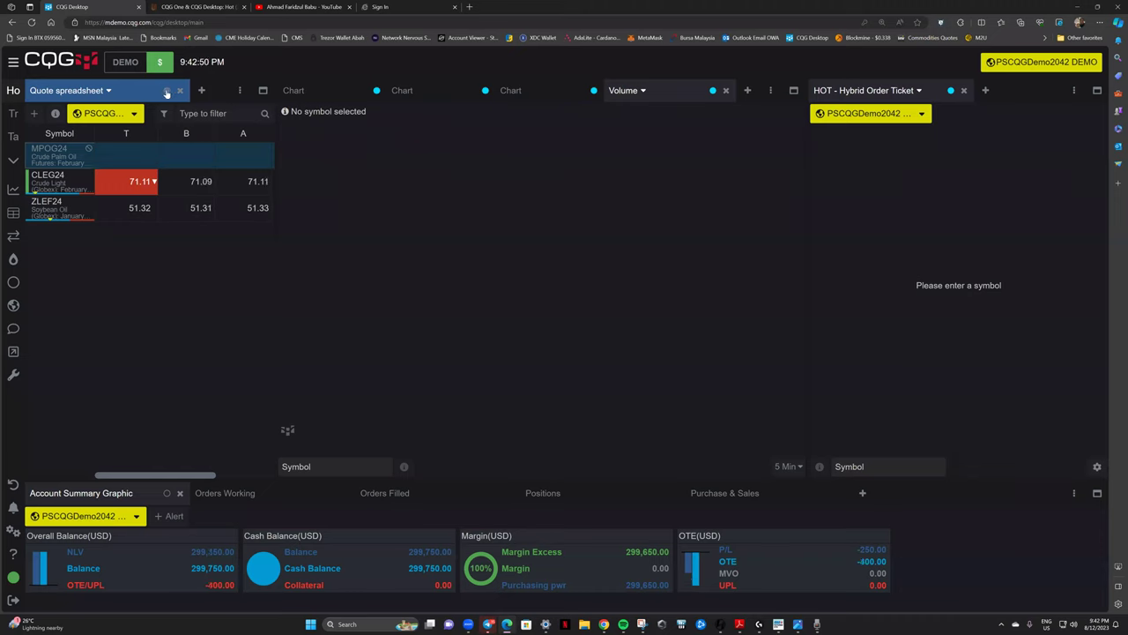
Link the Quote spreadsheet widget to the Blue group shared by the charts and the order ticket.
{"action": "left_click", "coordinate": [166, 92]}
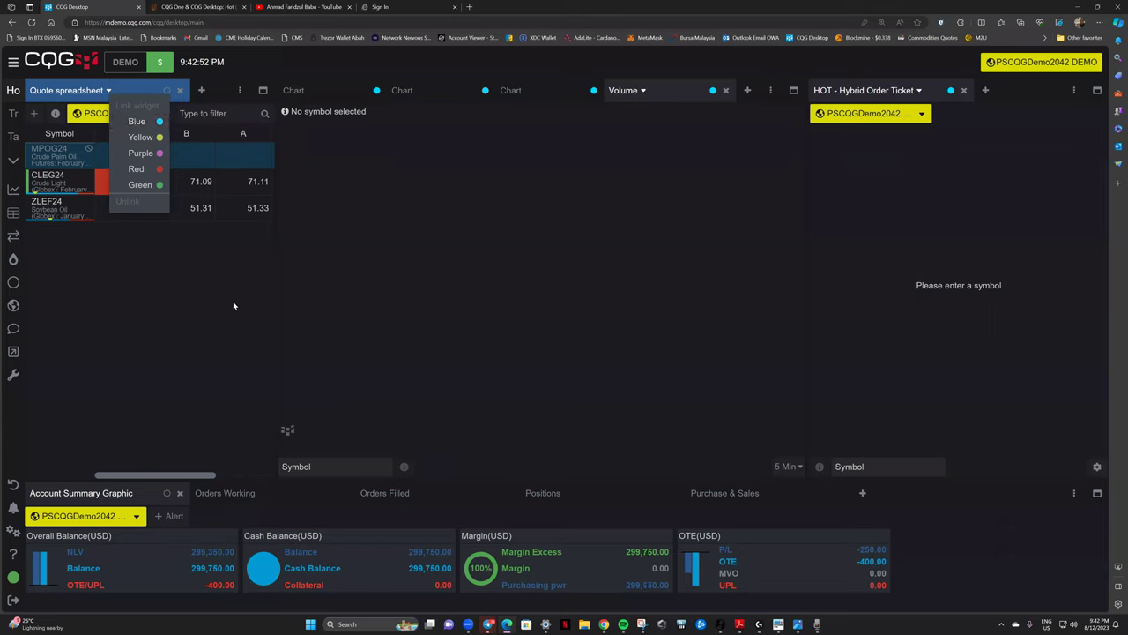
{"action": "left_click", "coordinate": [317, 160]}
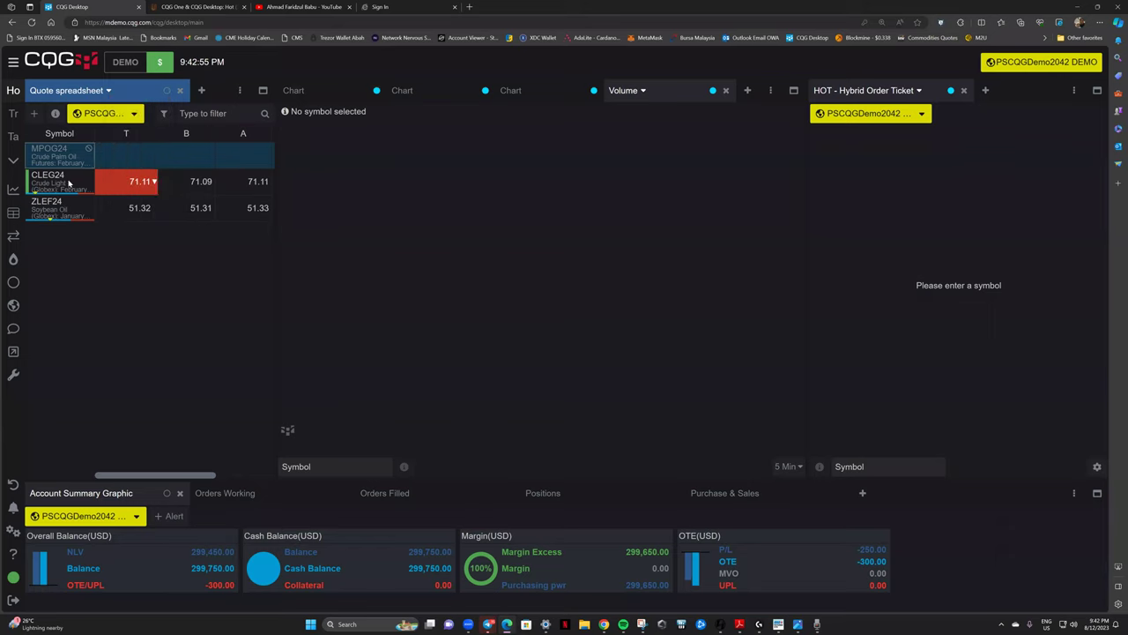
{"action": "left_click", "coordinate": [69, 183]}
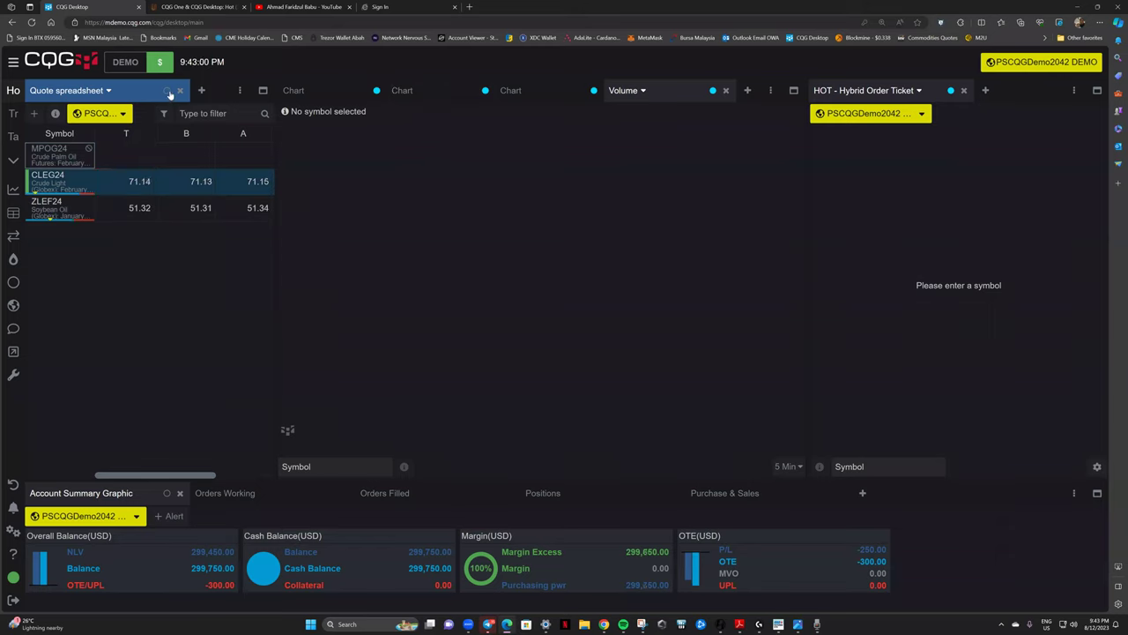
{"action": "left_click", "coordinate": [167, 92]}
{"action": "left_click", "coordinate": [138, 121]}
Load MPOG24, CLEG24 and ZLEF24 in turn from the quote spreadsheet into the linked widgets, switching to the Daily chart before ZLEF24.
{"action": "left_click", "coordinate": [53, 154]}
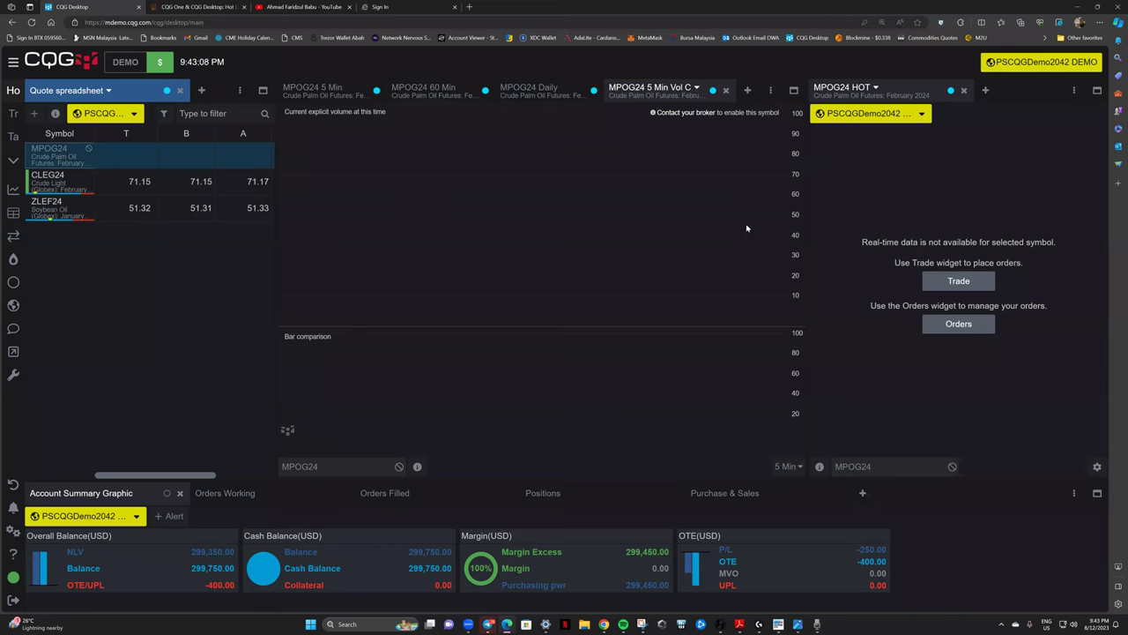
{"action": "left_click", "coordinate": [72, 184]}
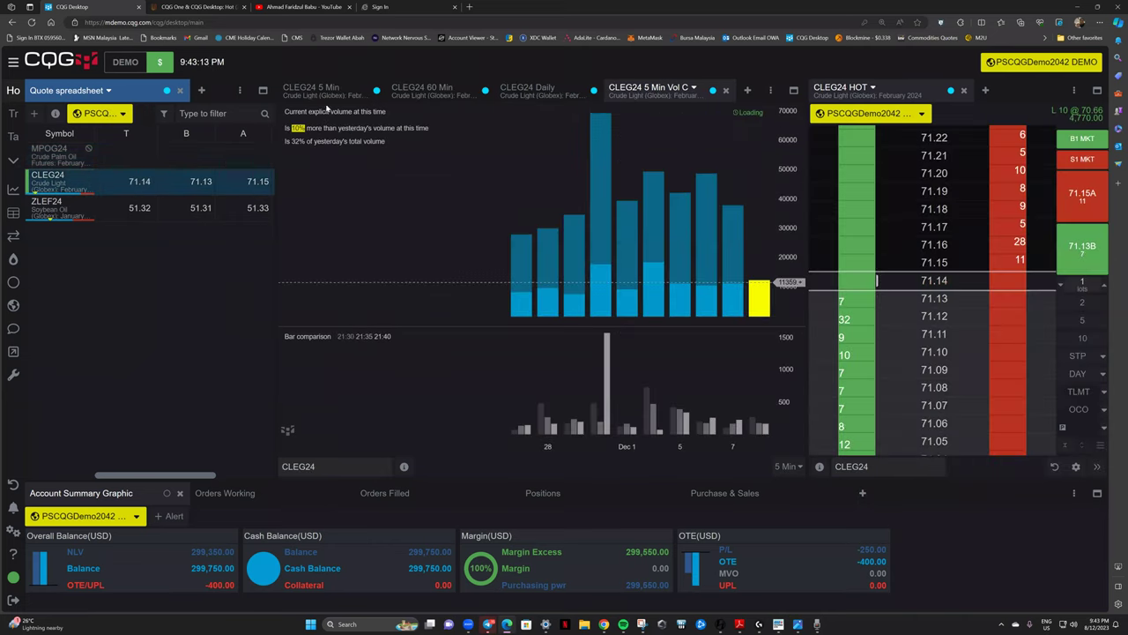
{"action": "left_click", "coordinate": [547, 91]}
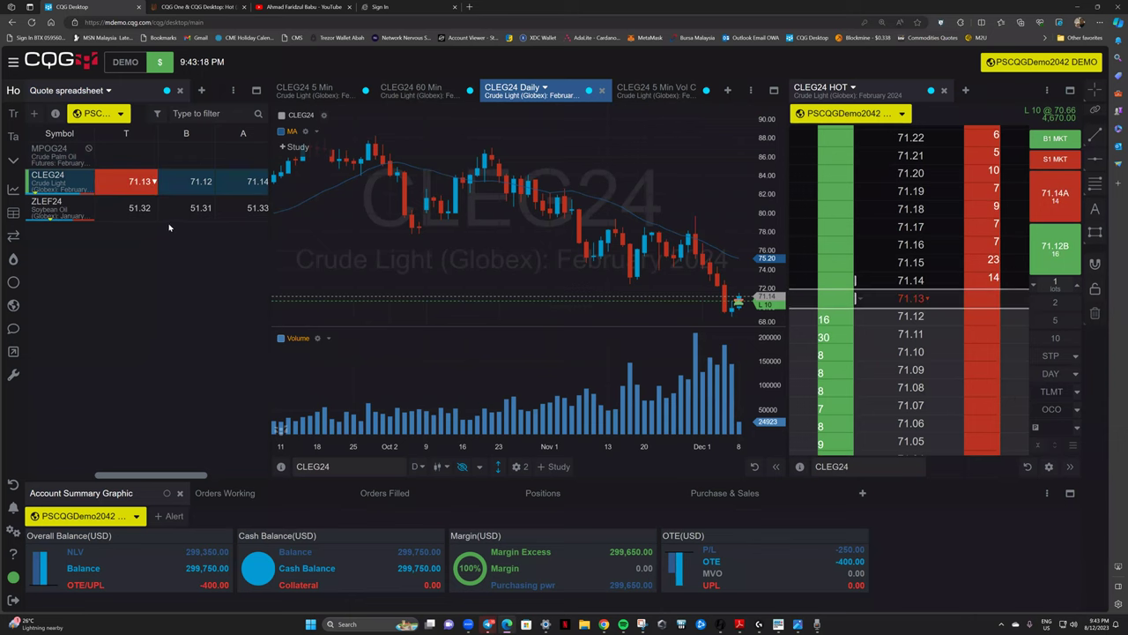
{"action": "left_click", "coordinate": [75, 211]}
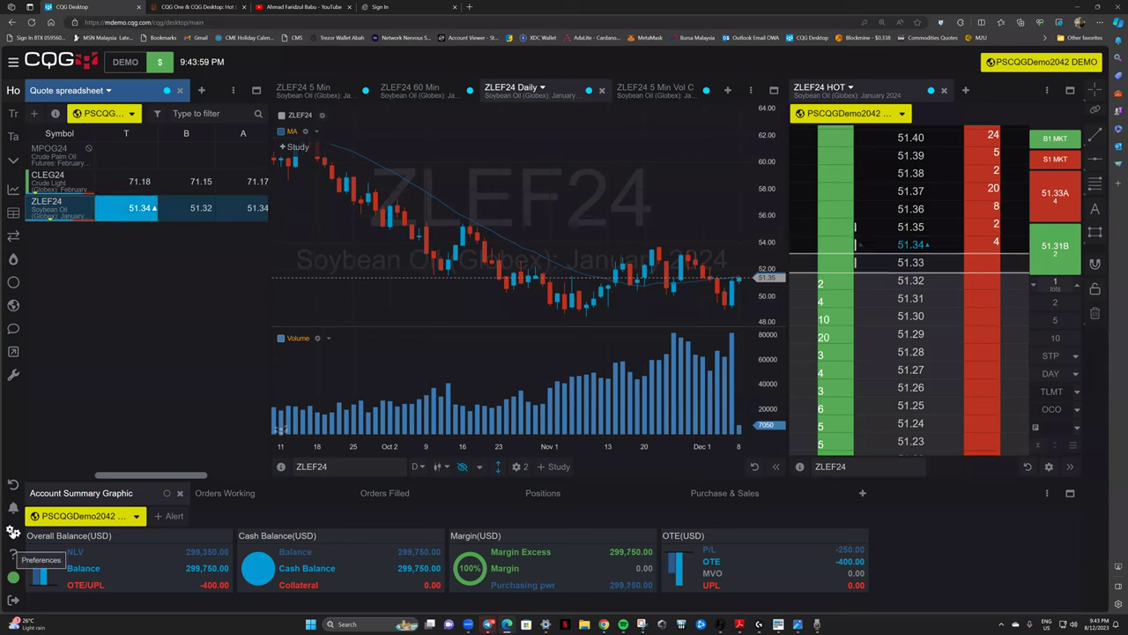
Find the Restore default settings option in the Preferences, and back out without restoring the defaults.
{"action": "left_click", "coordinate": [13, 532]}
{"action": "scroll", "coordinate": [473, 397], "scroll_direction": "down", "scroll_amount": 10}
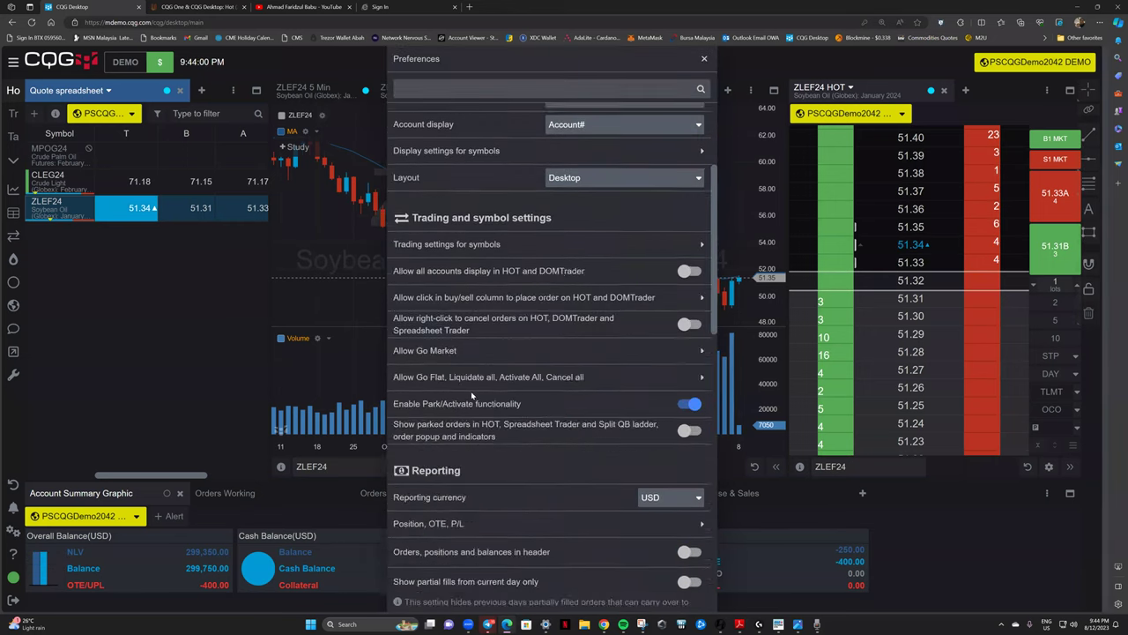
{"action": "scroll", "coordinate": [473, 396], "scroll_direction": "down", "scroll_amount": 4}
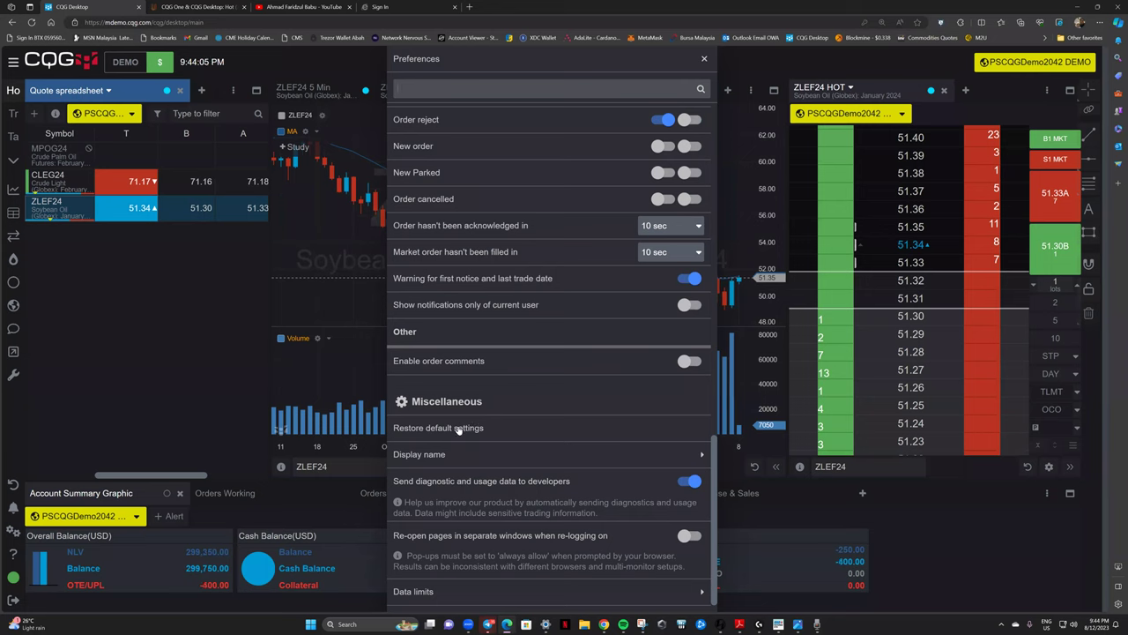
{"action": "left_click", "coordinate": [457, 429]}
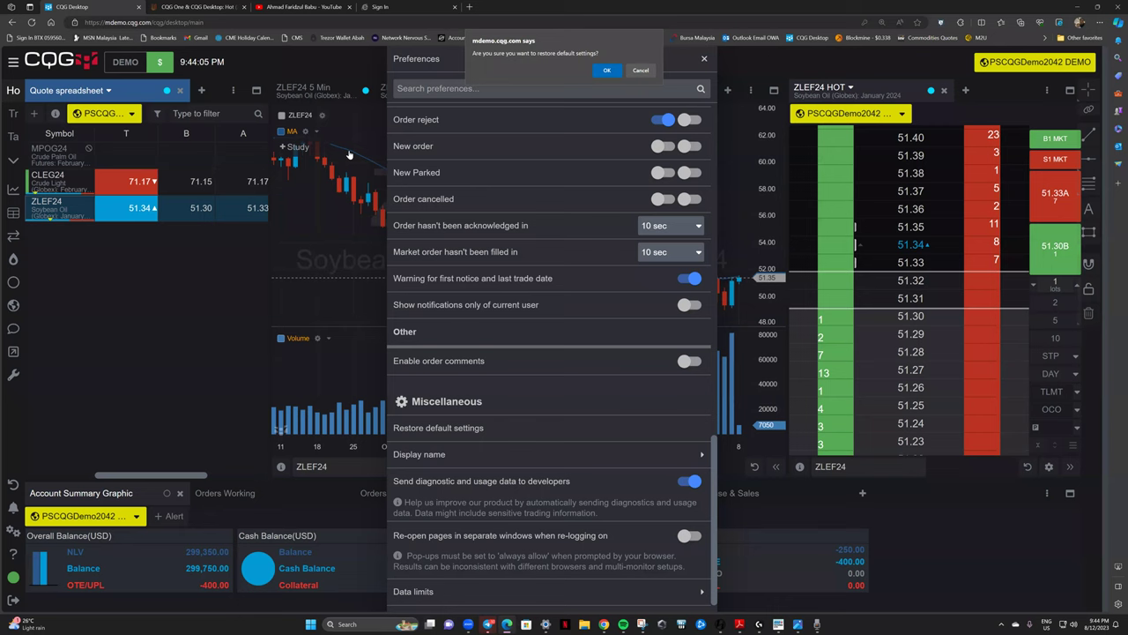
{"action": "left_click", "coordinate": [639, 71]}
{"action": "left_click", "coordinate": [703, 60]}
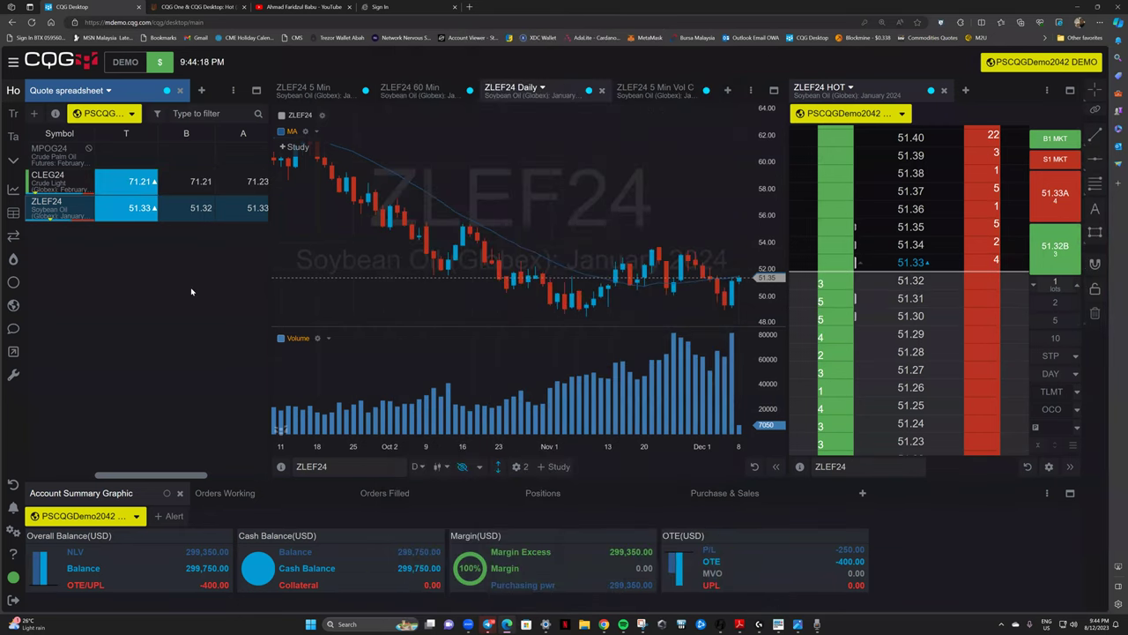
Expand the navigation to the full list of named pages and review the Home page's management options without choosing any.
{"action": "left_click", "coordinate": [14, 160]}
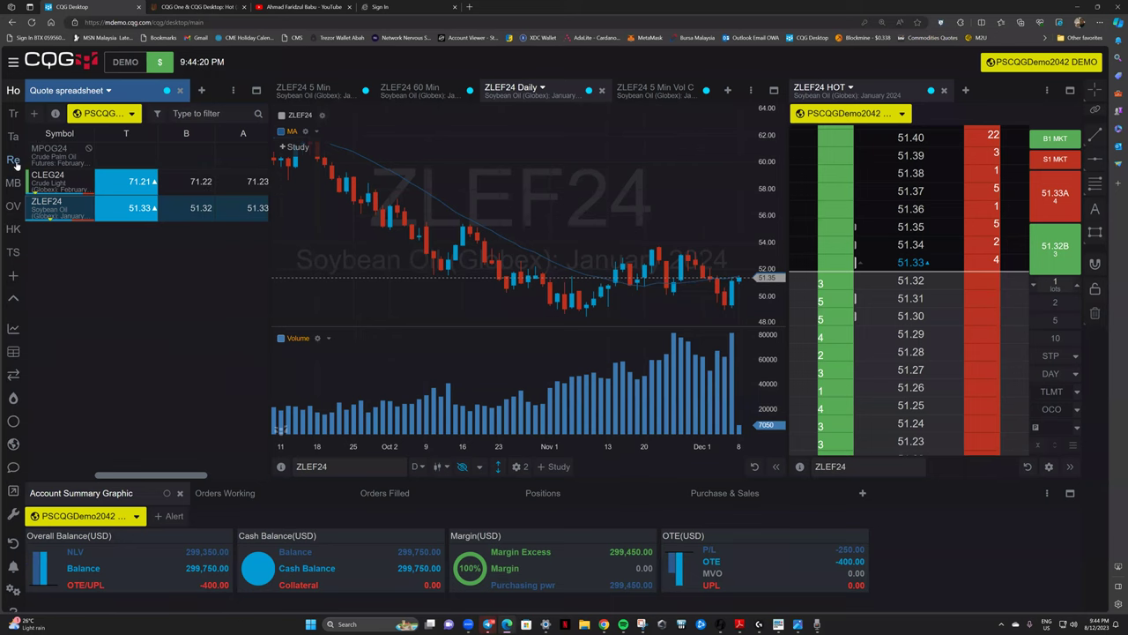
{"action": "left_click", "coordinate": [13, 62]}
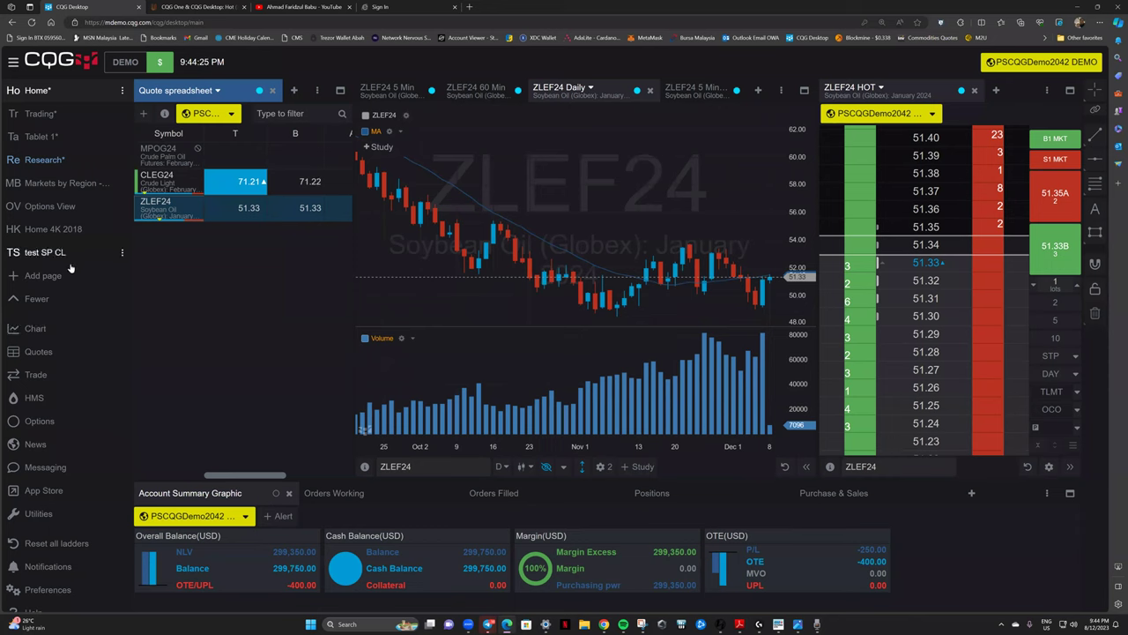
{"action": "left_click", "coordinate": [123, 92]}
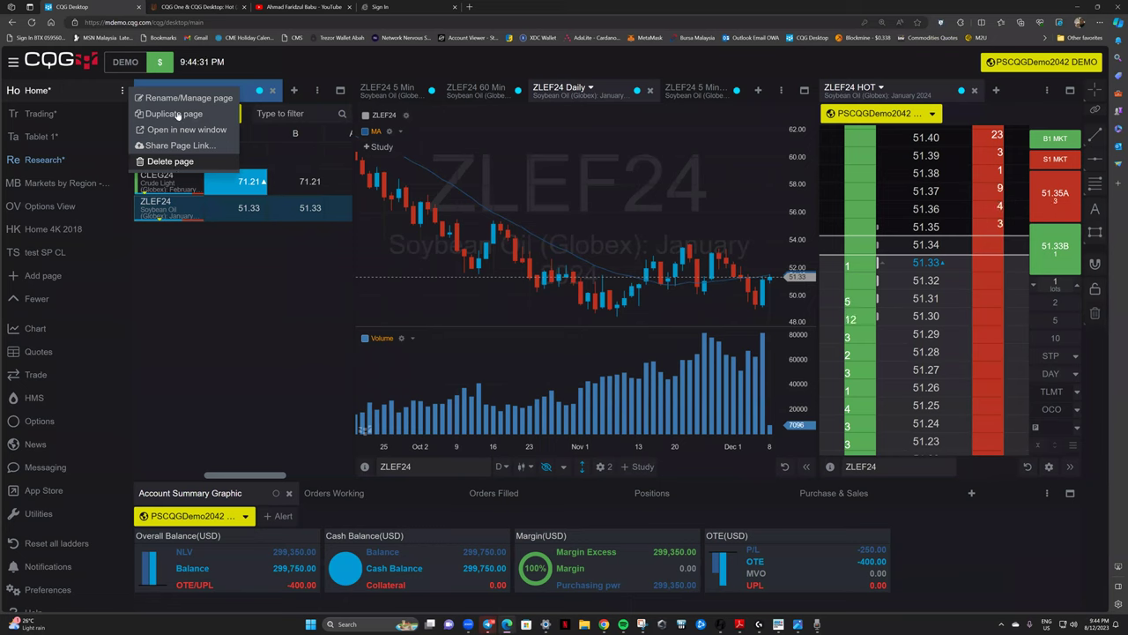
{"action": "left_click", "coordinate": [256, 331]}
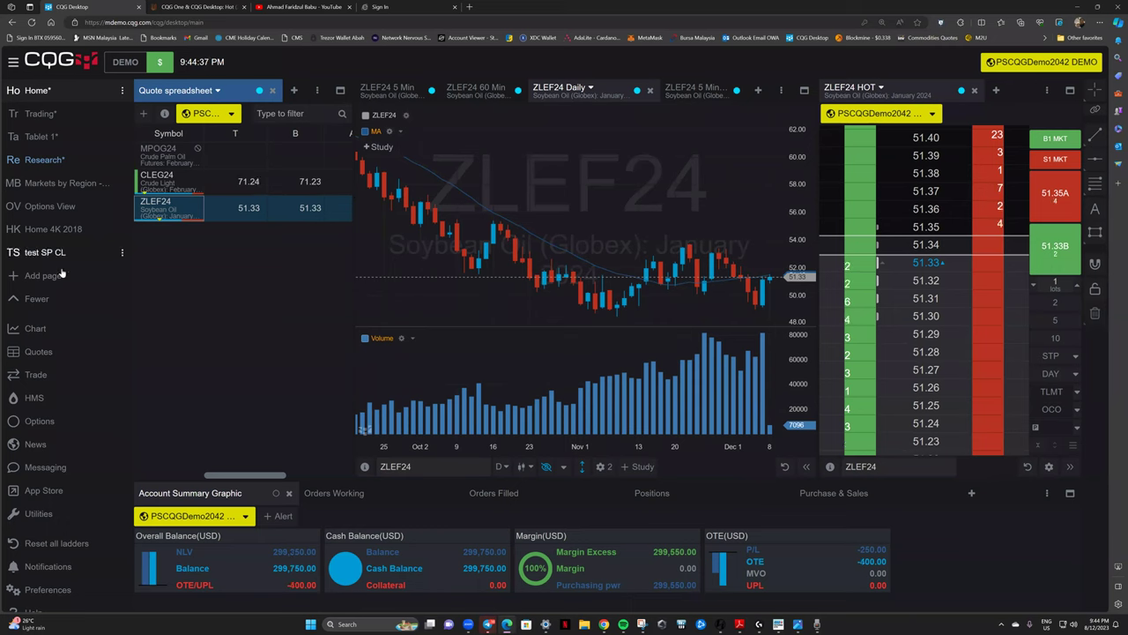
Add an empty page named "test demo" and open a Candles chart widget on it.
{"action": "left_click", "coordinate": [32, 279]}
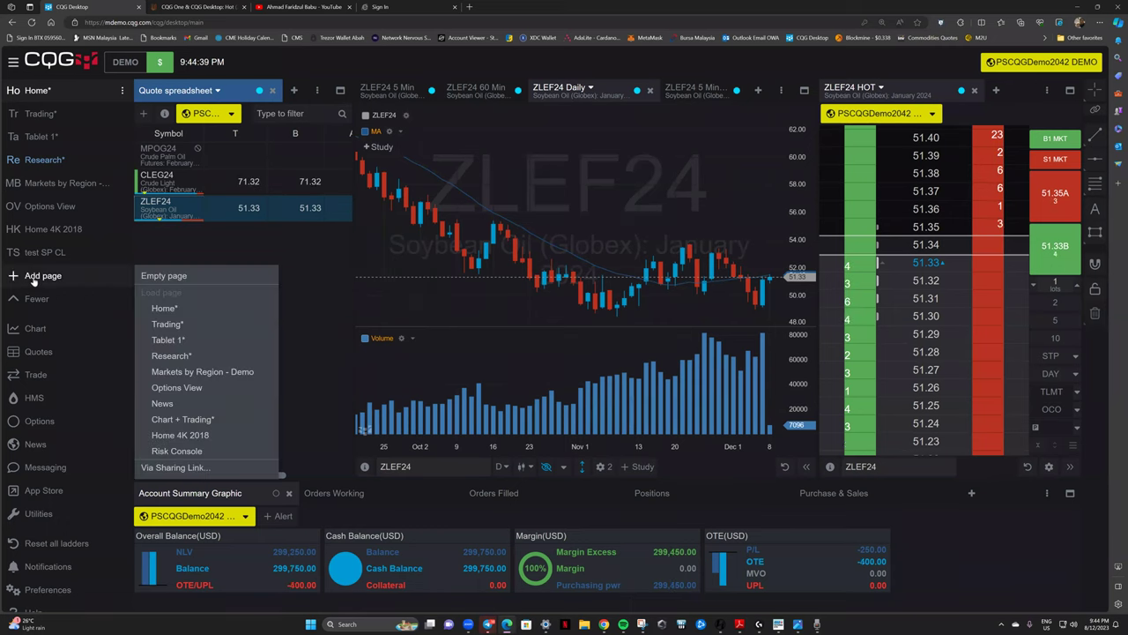
{"action": "left_click", "coordinate": [184, 277]}
{"action": "left_click", "coordinate": [557, 302]}
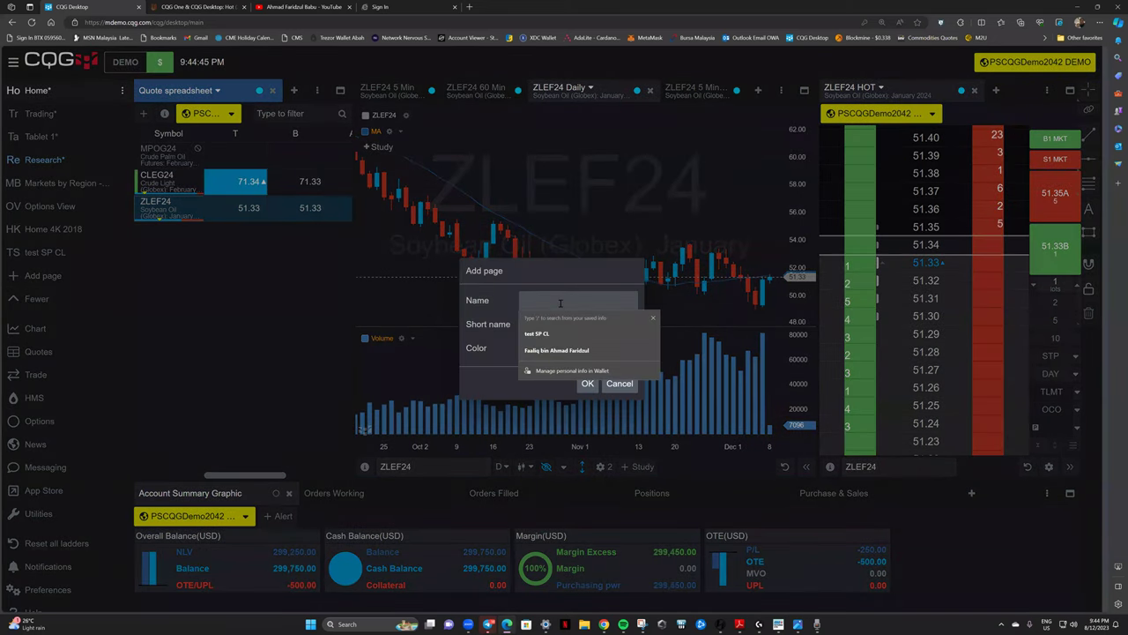
{"action": "type", "text": "test demo"}
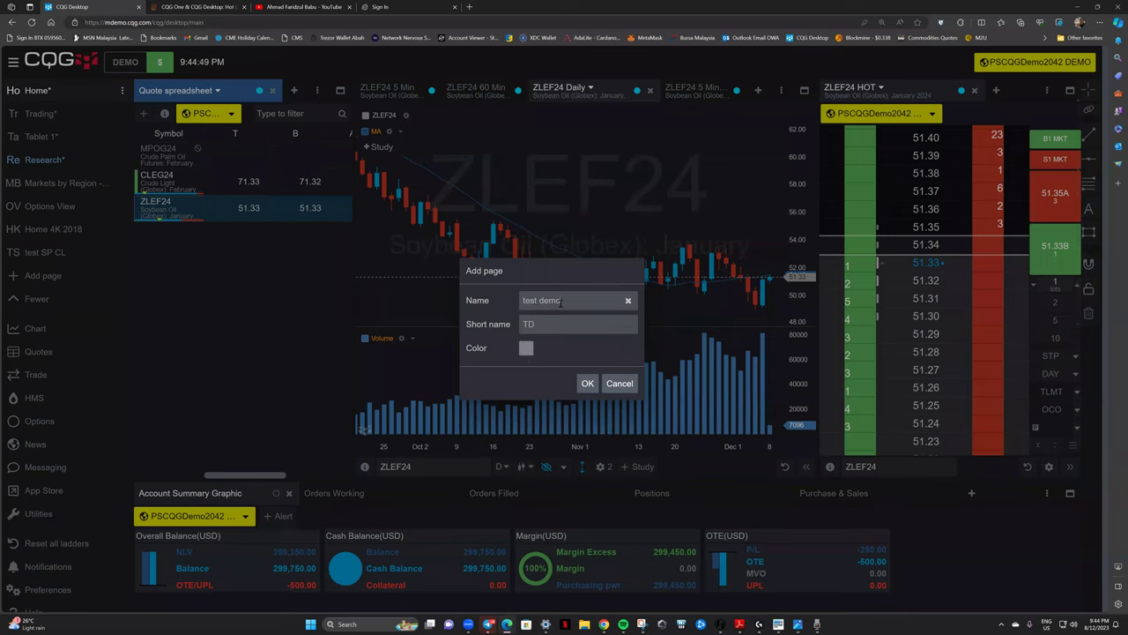
{"action": "left_click", "coordinate": [587, 383]}
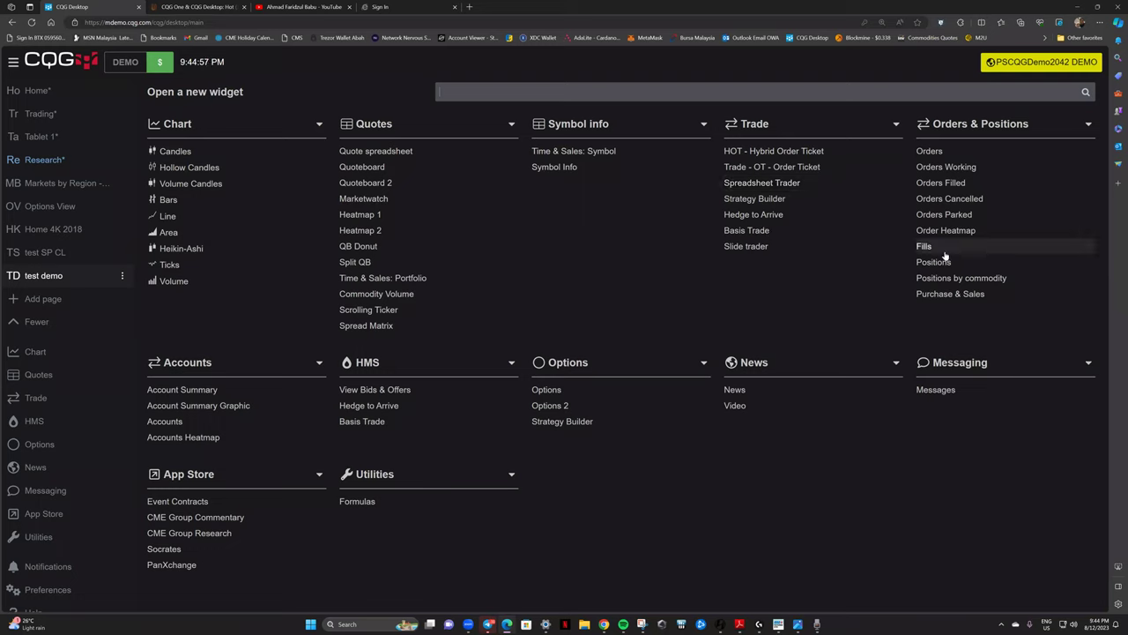
{"action": "left_click", "coordinate": [206, 155]}
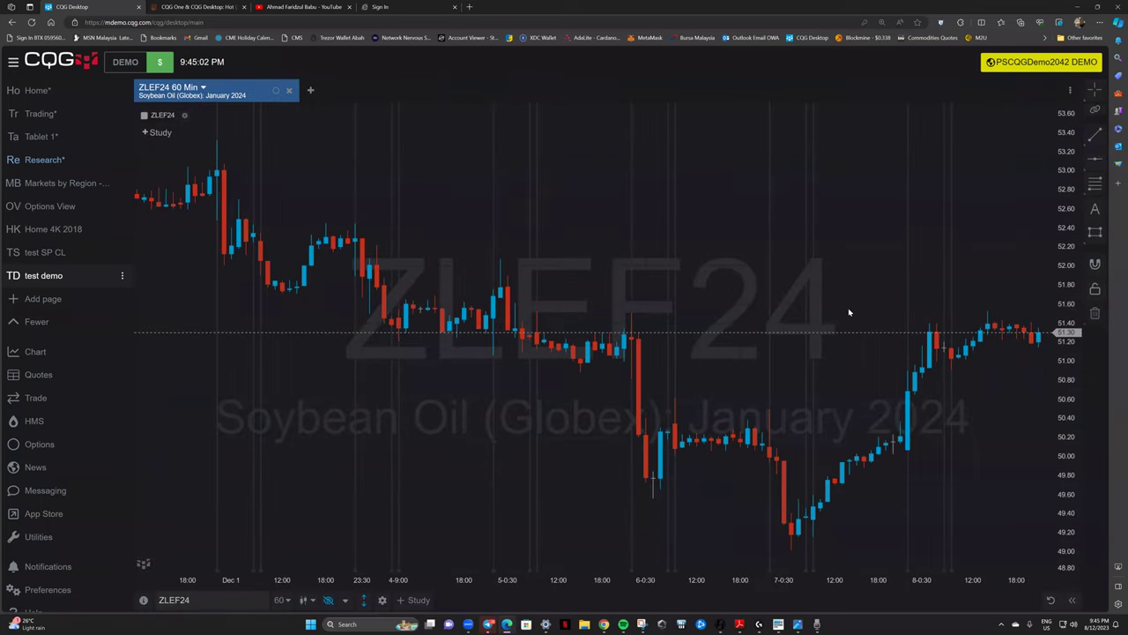
View the layouts of the test SP CL, Home 4K 2018 and Options View pages in turn.
{"action": "left_click", "coordinate": [40, 252]}
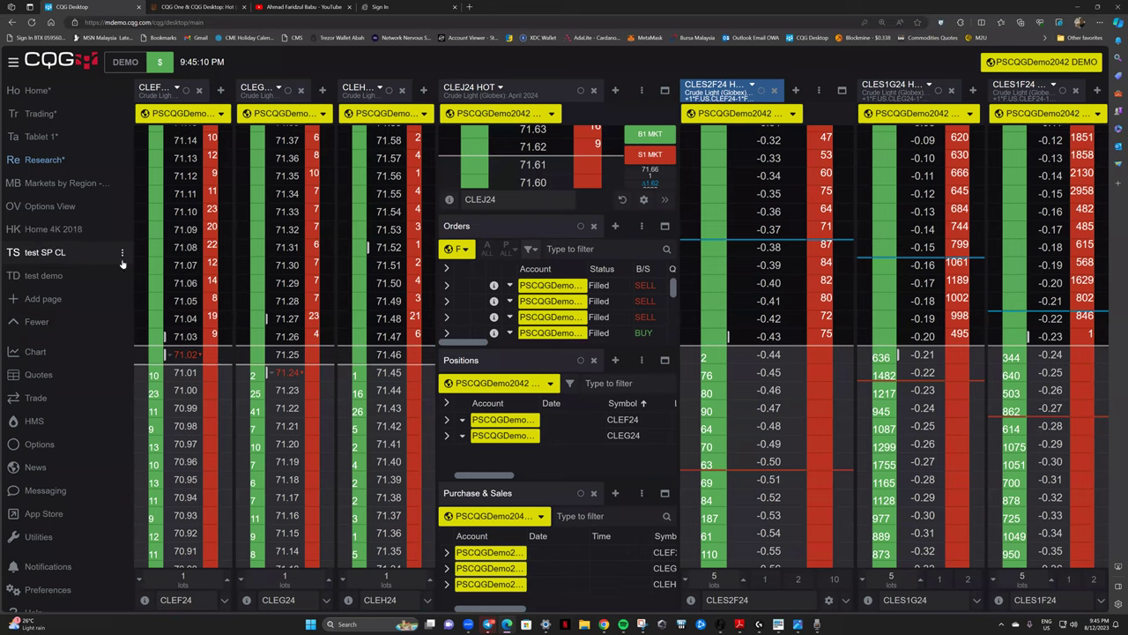
{"action": "left_click", "coordinate": [54, 231]}
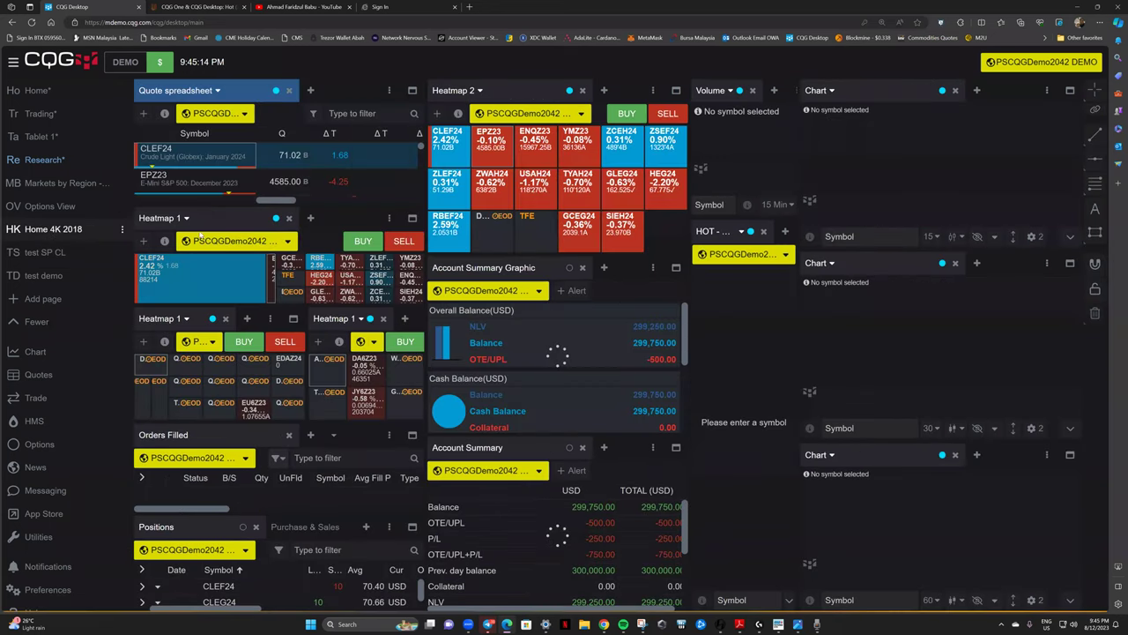
{"action": "left_click", "coordinate": [50, 206]}
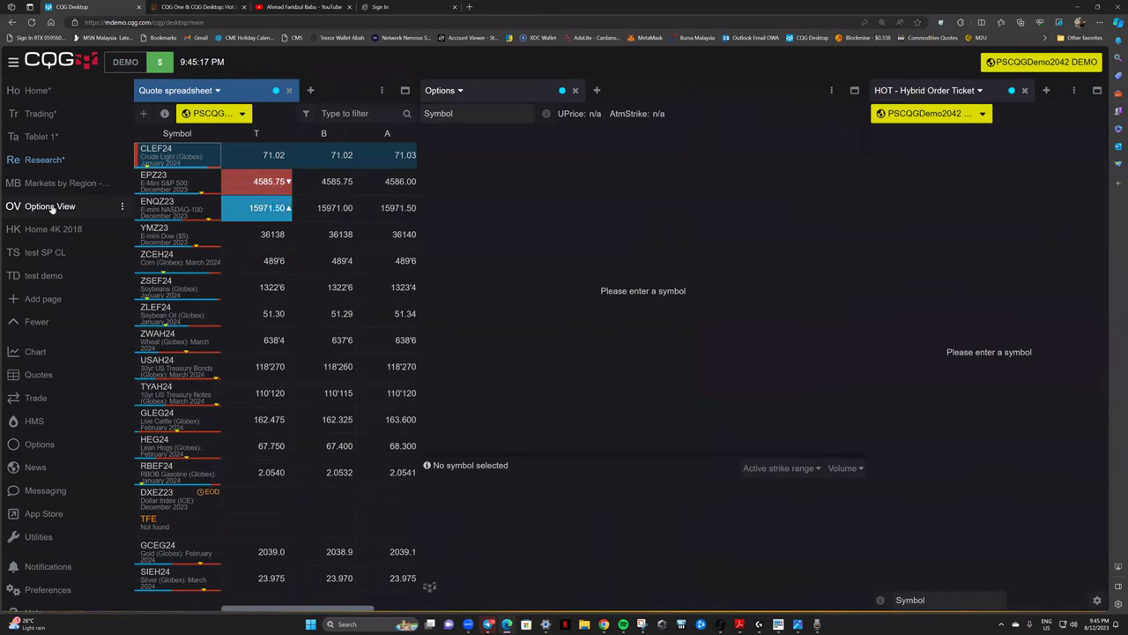
Delete the Options View and Markets by Region pages, viewing the Markets by Region layout before removing it.
{"action": "left_click", "coordinate": [122, 206]}
{"action": "left_click", "coordinate": [146, 276]}
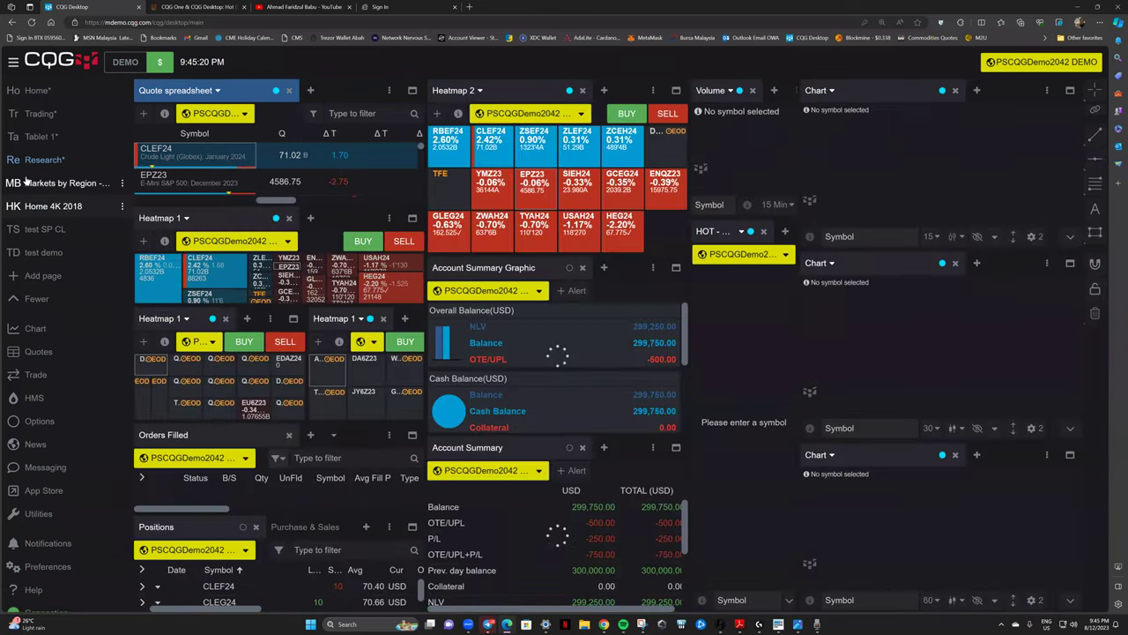
{"action": "left_click", "coordinate": [48, 184]}
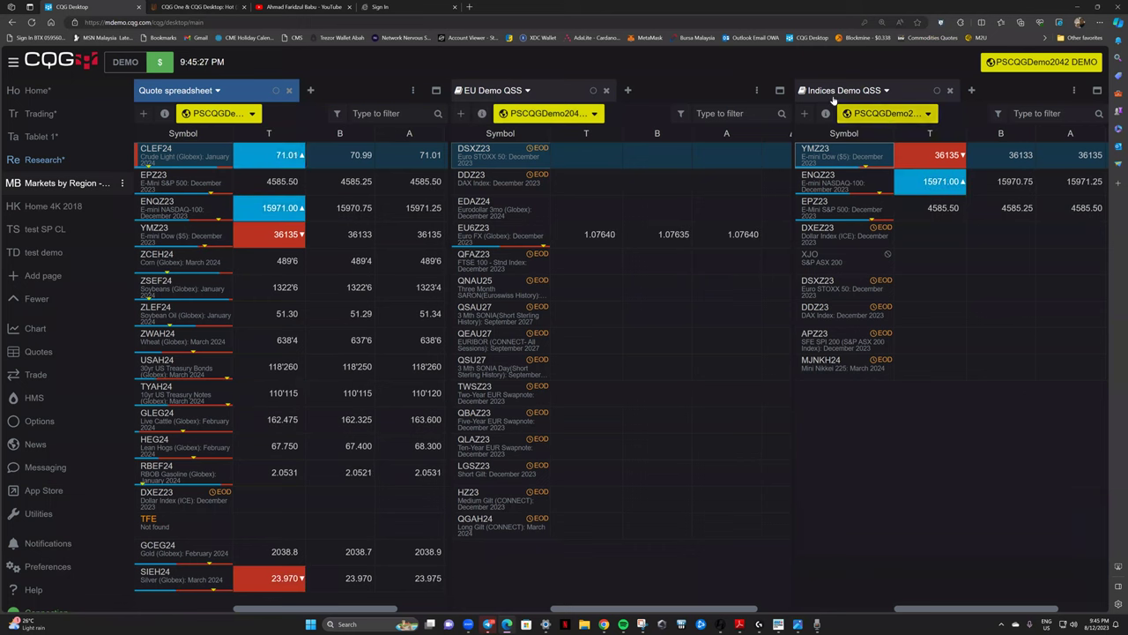
{"action": "left_click", "coordinate": [121, 182]}
{"action": "left_click", "coordinate": [168, 254]}
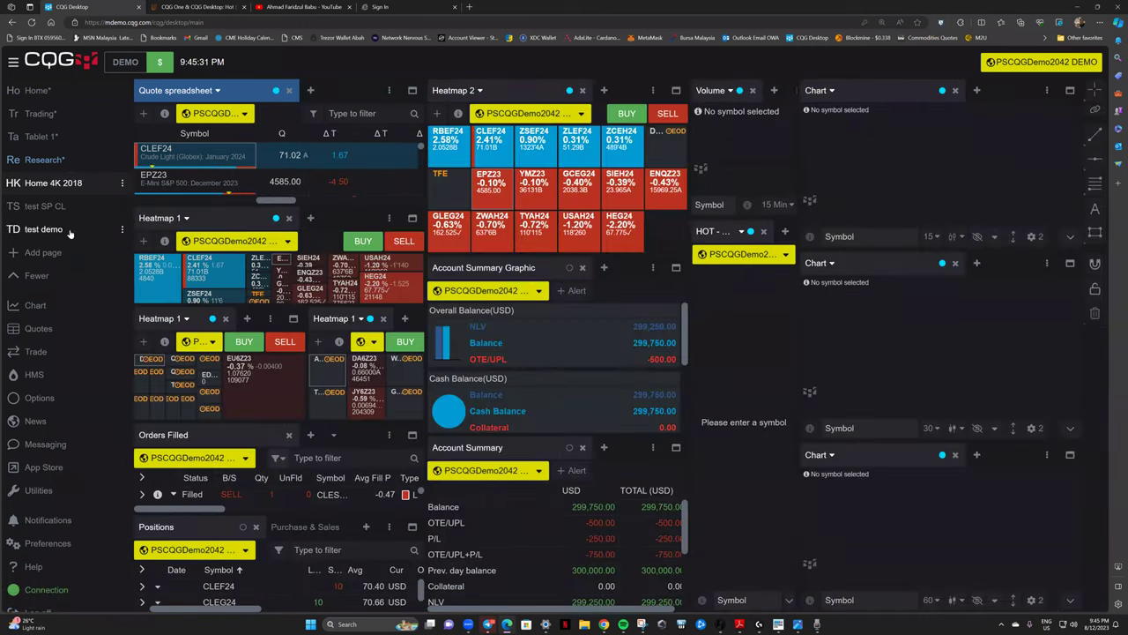
Open the Research page briefly, return to the Home page and collapse the navigation to its short labels.
{"action": "left_click", "coordinate": [57, 164]}
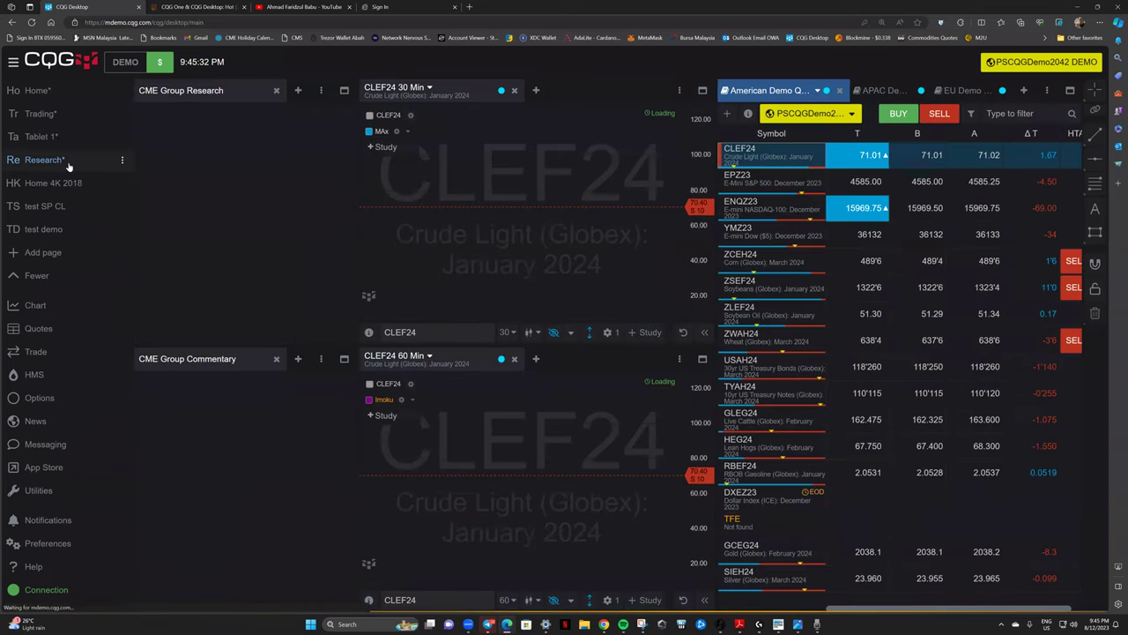
{"action": "left_click", "coordinate": [37, 92]}
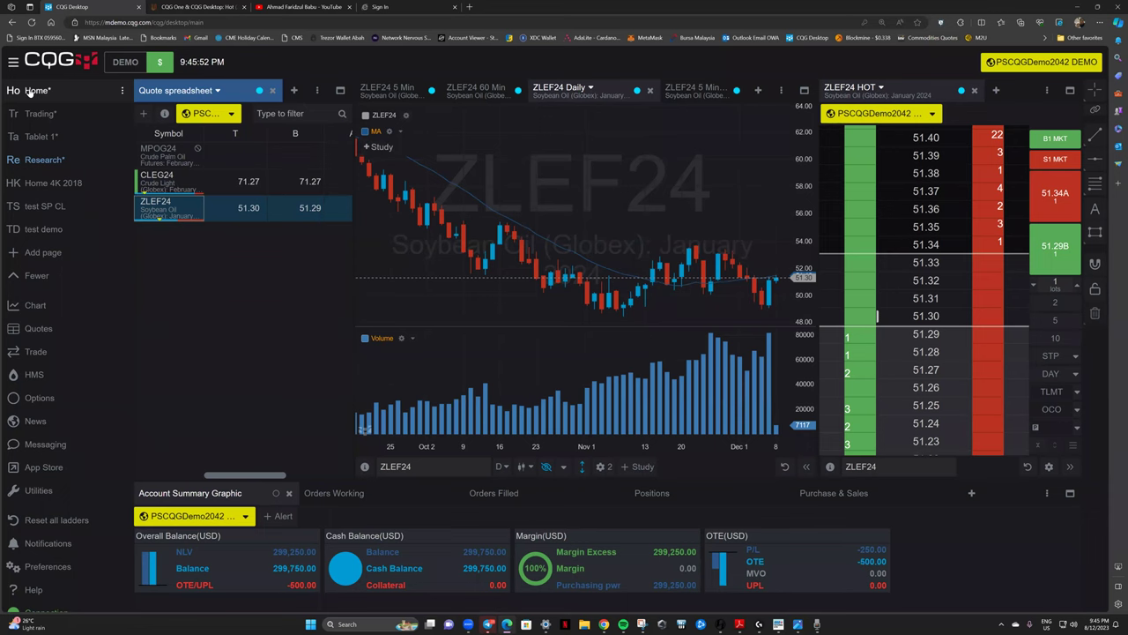
{"action": "left_click", "coordinate": [13, 65]}
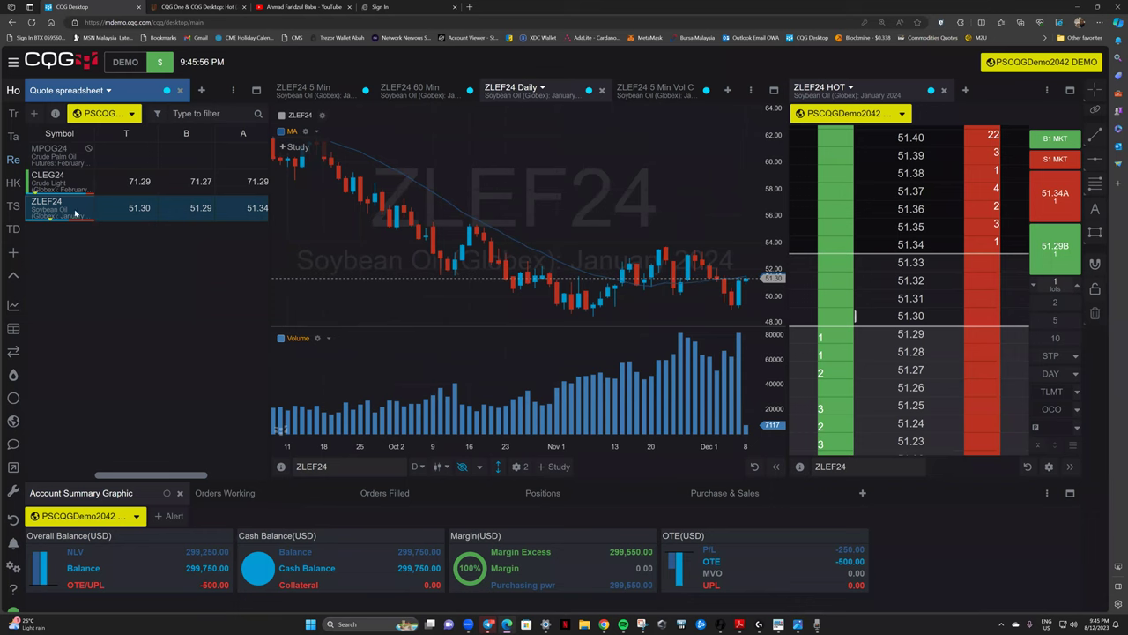
Load MPOG24 in the linked charts and order ticket, and review its row's available actions without choosing any.
{"action": "left_click", "coordinate": [53, 156]}
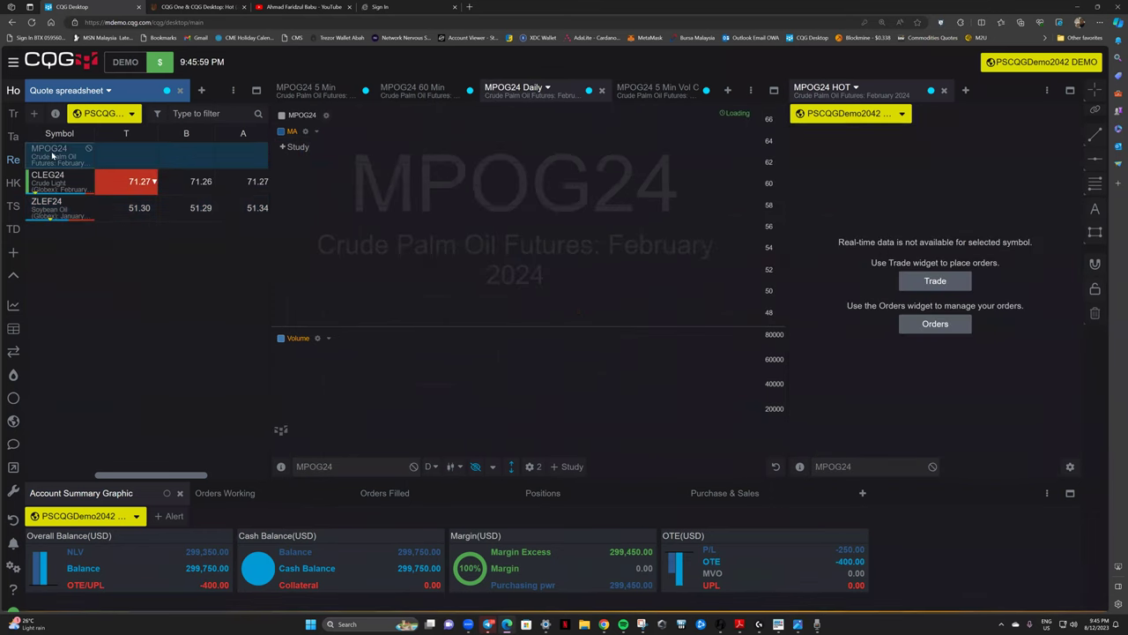
{"action": "right_click", "coordinate": [55, 154]}
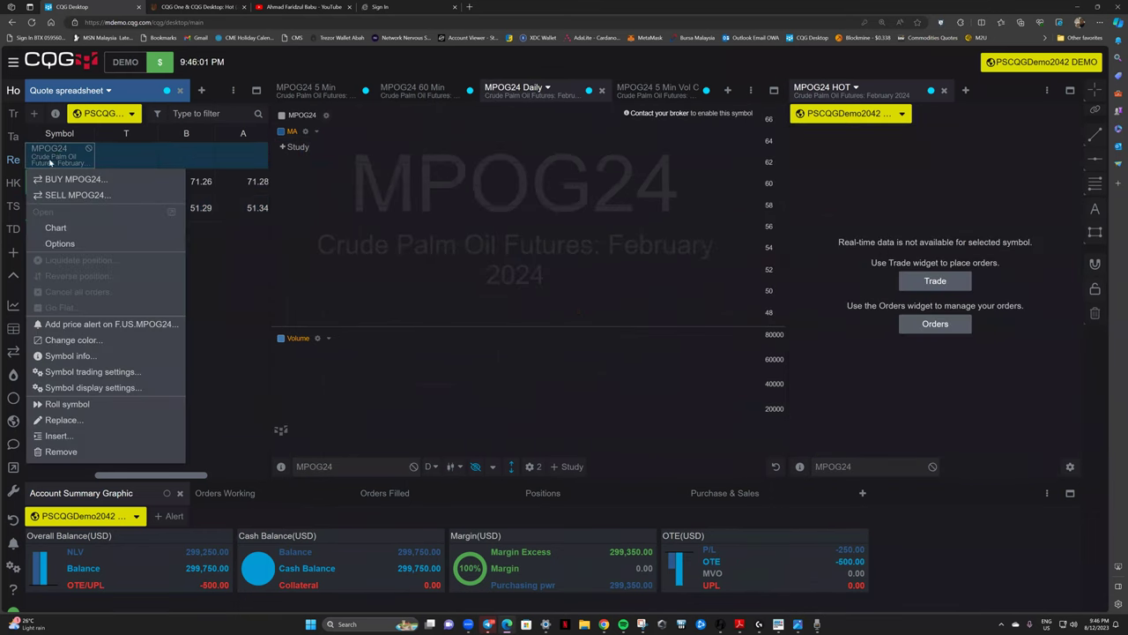
{"action": "left_click", "coordinate": [55, 161]}
{"action": "right_click", "coordinate": [54, 157]}
{"action": "key", "text": "Escape"}
Find MPO in the quote spreadsheet's symbol search and add the March 2024 crude palm oil contract, F.US.MPOH24.
{"action": "left_click", "coordinate": [33, 114]}
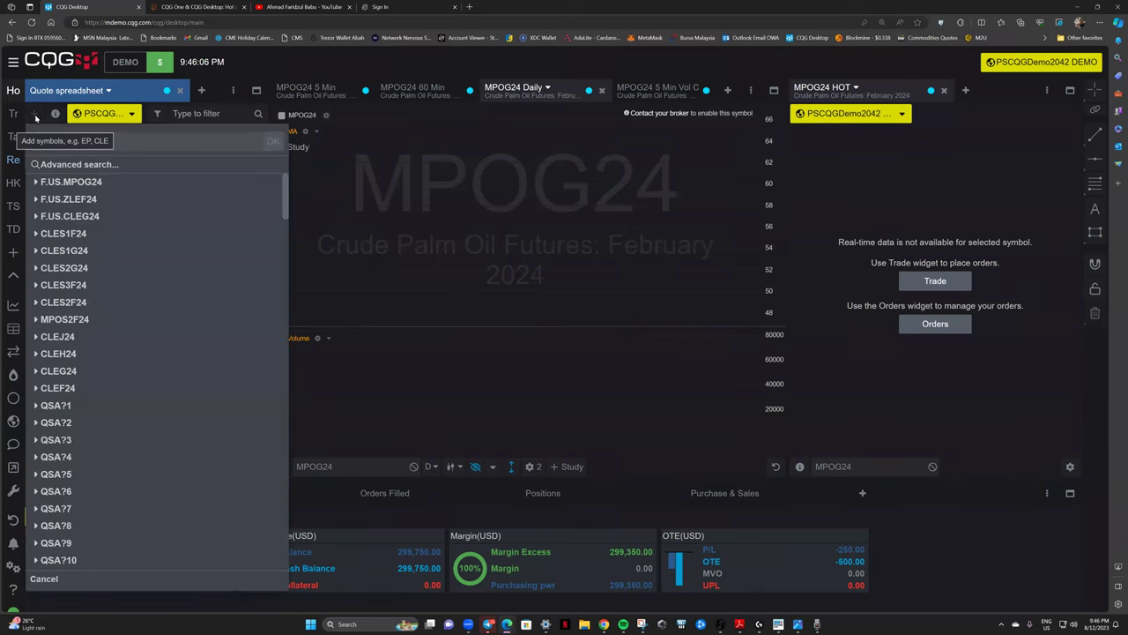
{"action": "left_click", "coordinate": [13, 80]}
{"action": "left_click", "coordinate": [34, 114]}
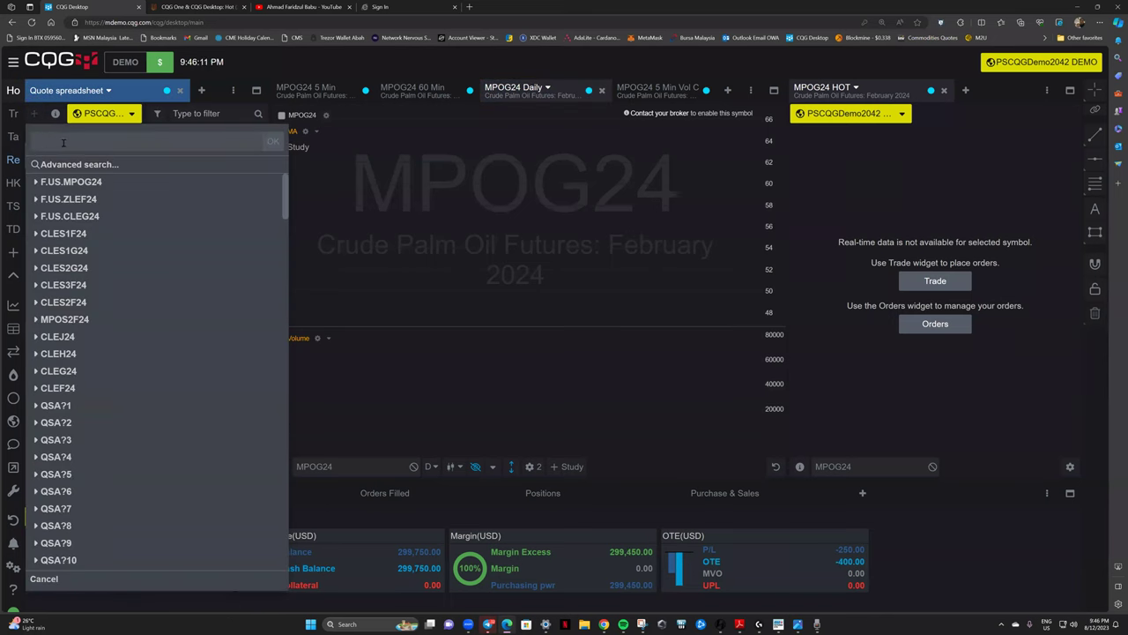
{"action": "type", "text": "MPO"}
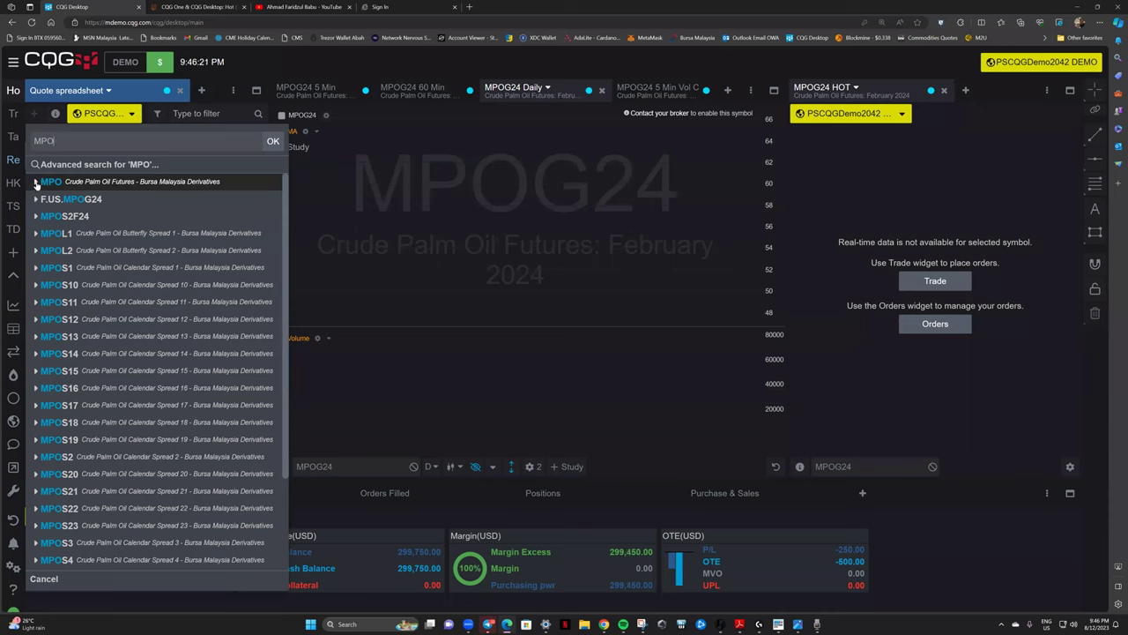
{"action": "left_click", "coordinate": [36, 183]}
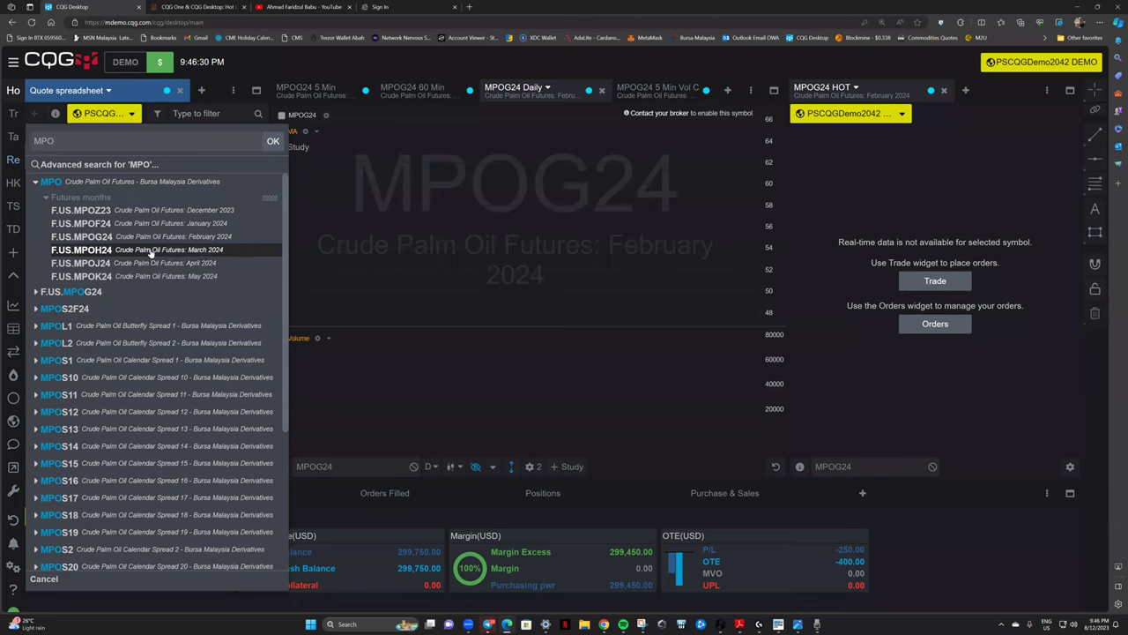
{"action": "left_click", "coordinate": [152, 251]}
{"action": "left_click", "coordinate": [271, 142]}
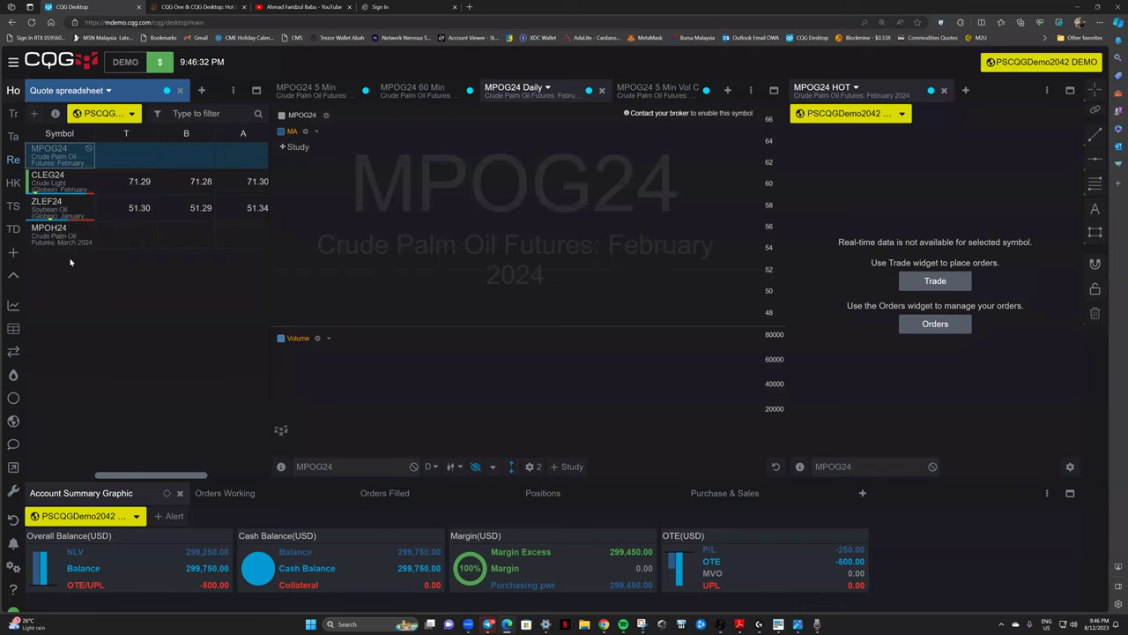
Switch the linked charts and order ticket between the MPOH24 and MPOG24 contracts.
{"action": "left_click", "coordinate": [55, 235]}
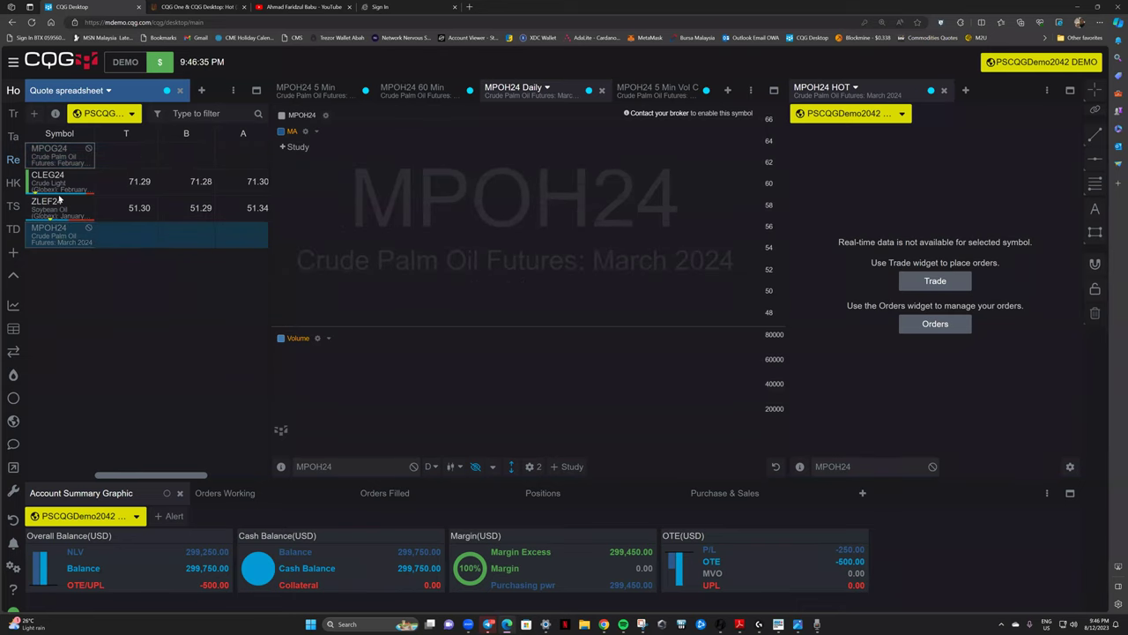
{"action": "left_click", "coordinate": [60, 159]}
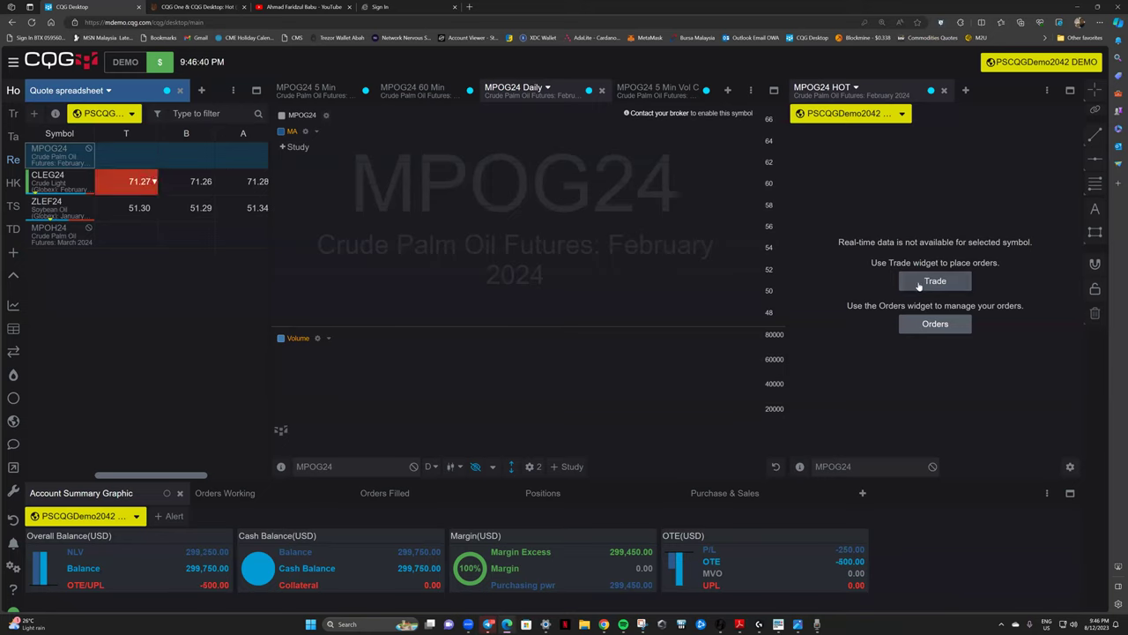
{"action": "left_click", "coordinate": [69, 240]}
Remove the MPOH24 row from the quote spreadsheet.
{"action": "right_click", "coordinate": [64, 238]}
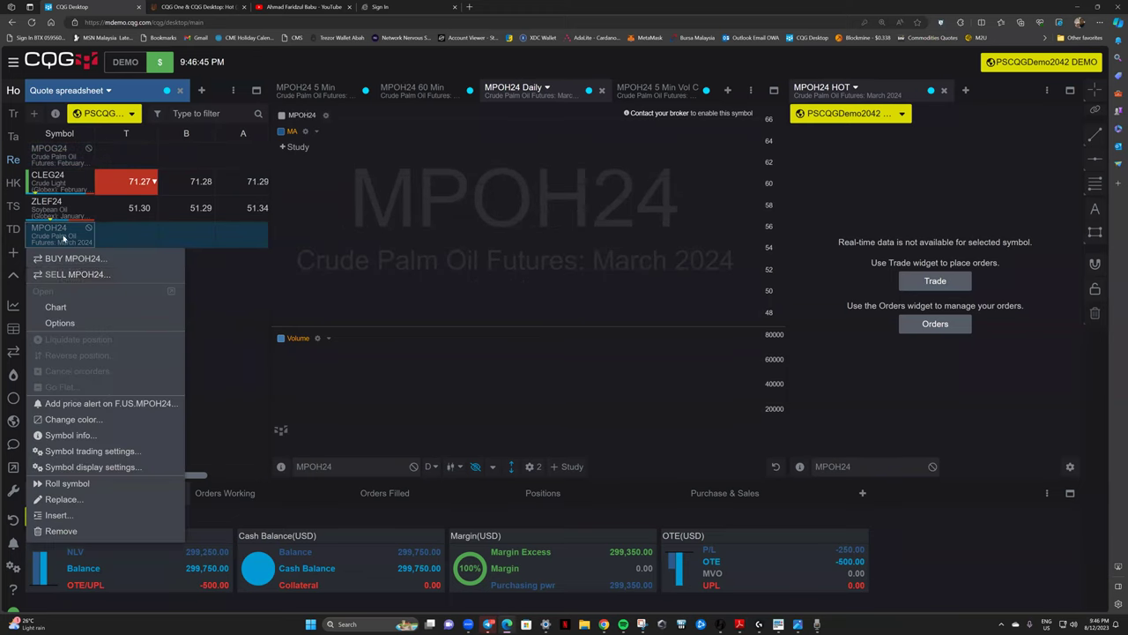
{"action": "left_click", "coordinate": [190, 335]}
{"action": "right_click", "coordinate": [97, 237]}
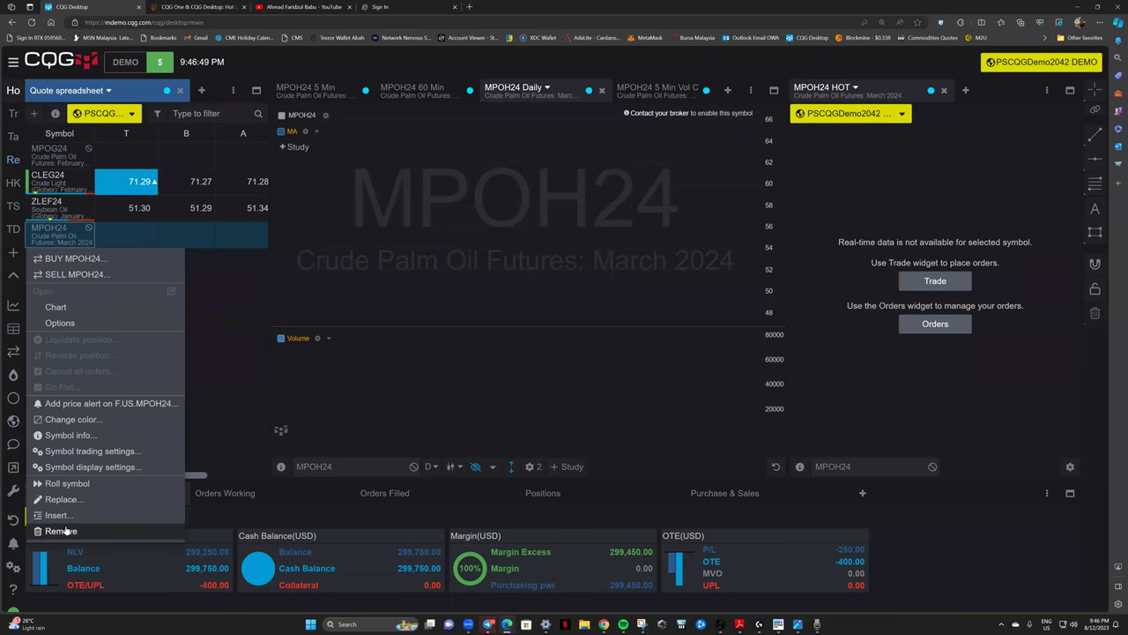
{"action": "left_click", "coordinate": [64, 531]}
Replace MPOG24 in the quote spreadsheet with the March 2024 contract, F.US.MPOH24, chosen from the futures months of MPO.
{"action": "left_click", "coordinate": [62, 155]}
{"action": "right_click", "coordinate": [64, 159]}
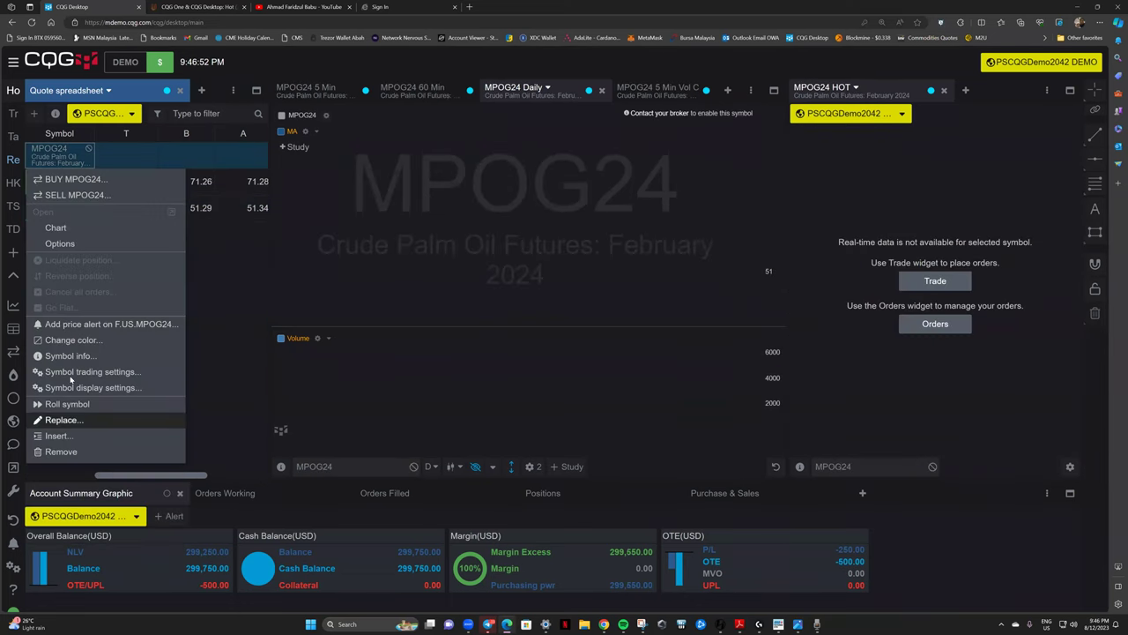
{"action": "left_click", "coordinate": [63, 420]}
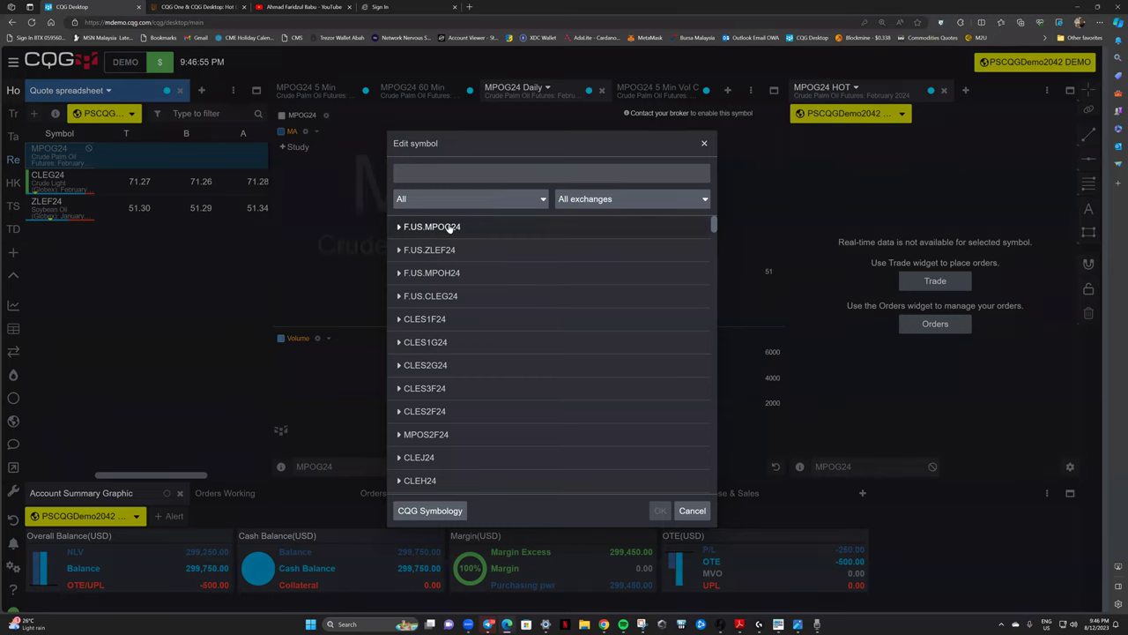
{"action": "type", "text": "MPOH24"}
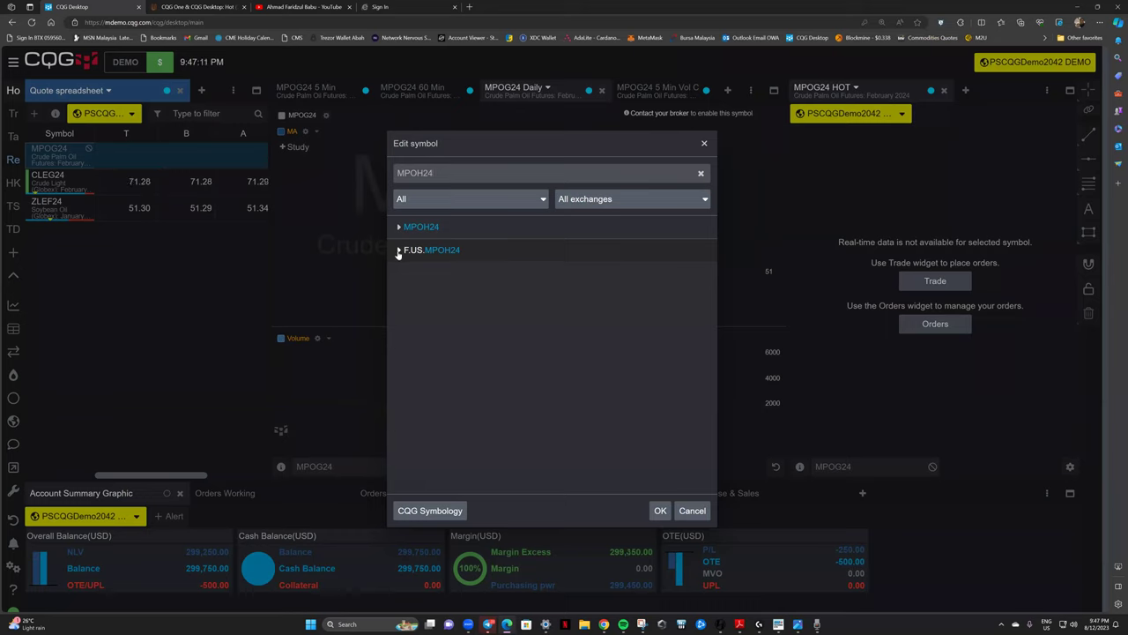
{"action": "key", "text": "BackSpace"}
{"action": "key", "text": "BackSpace"}
{"action": "key", "text": "BackSpace"}
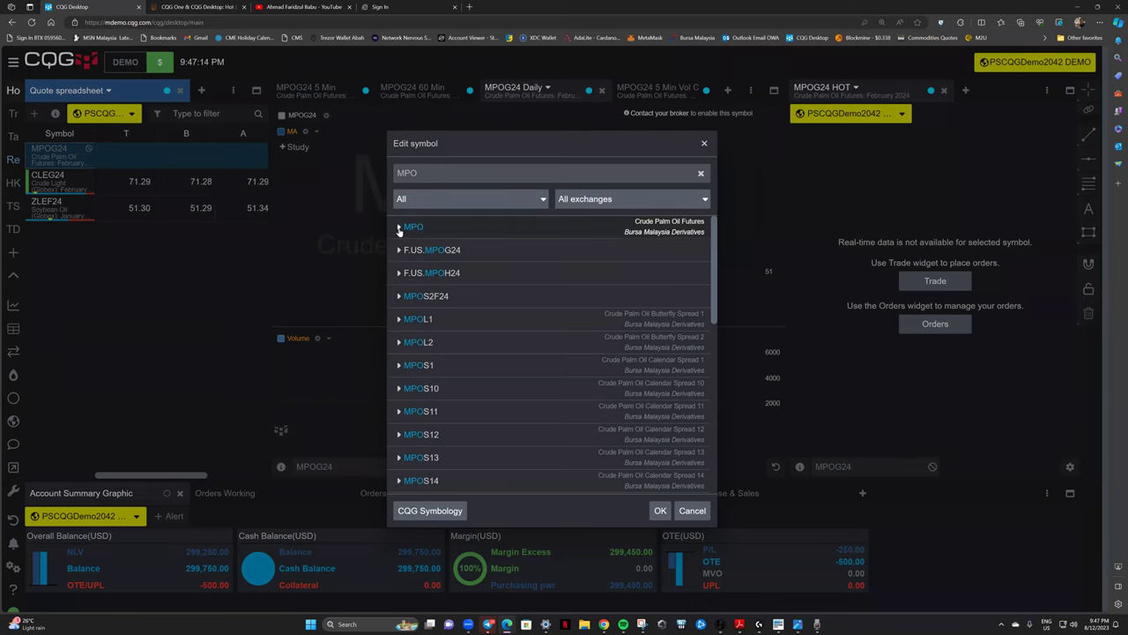
{"action": "left_click", "coordinate": [398, 227]}
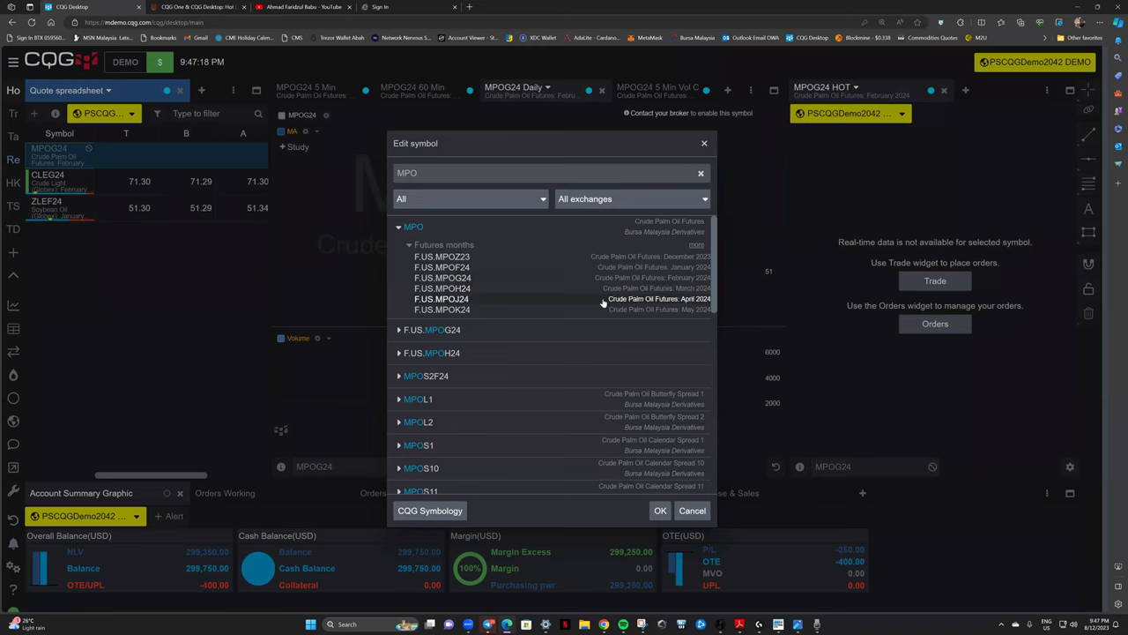
{"action": "left_click", "coordinate": [633, 290]}
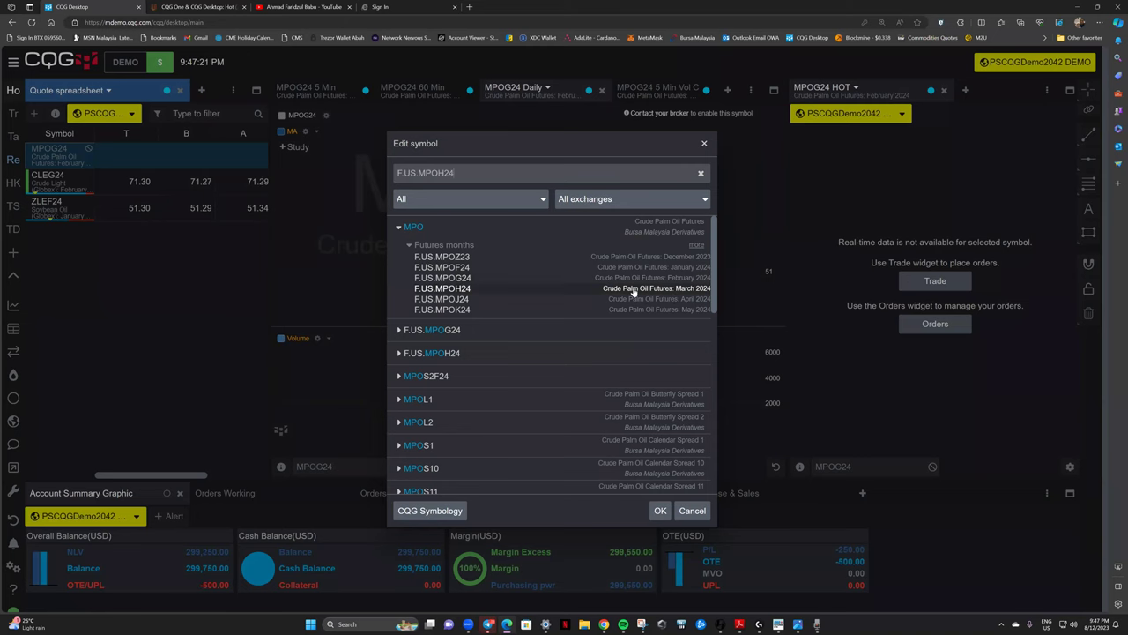
{"action": "left_click", "coordinate": [660, 510]}
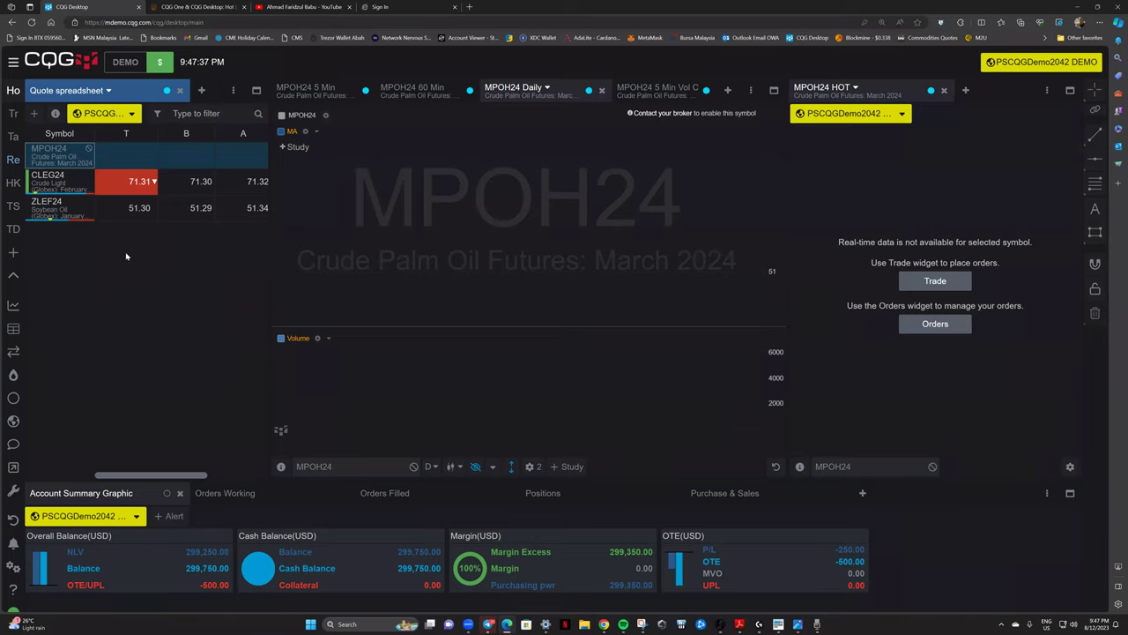
Narrow the quote spreadsheet to give the charts more width, and show CLEG24 on the 5 Min chart.
{"action": "left_click_drag", "start_coordinate": [271, 263], "coordinate": [208, 262]}
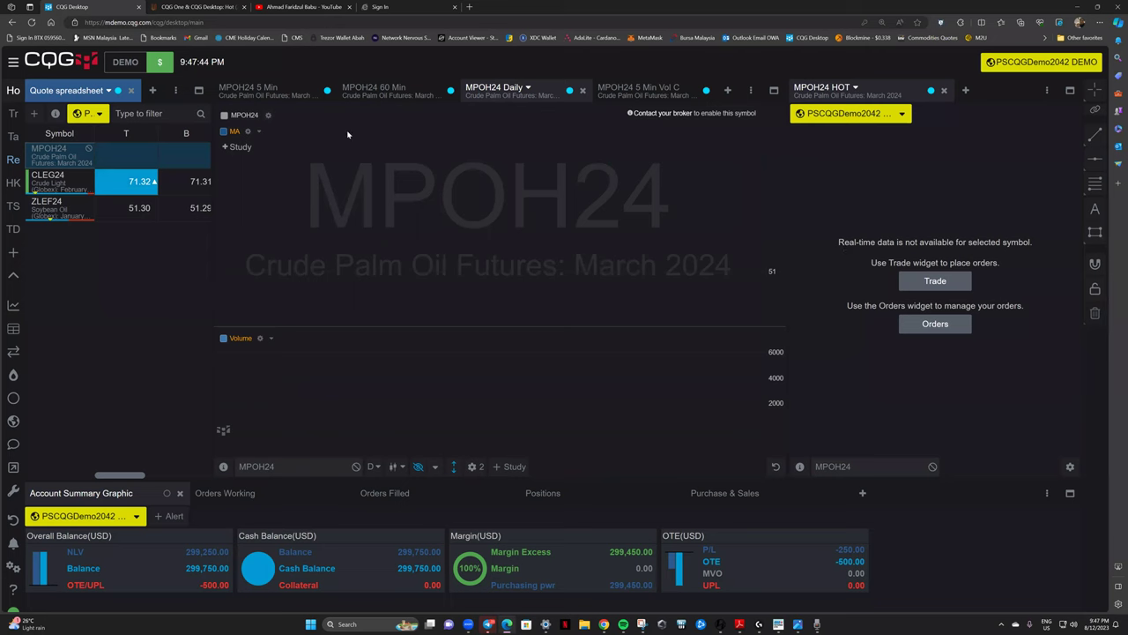
{"action": "left_click", "coordinate": [274, 91]}
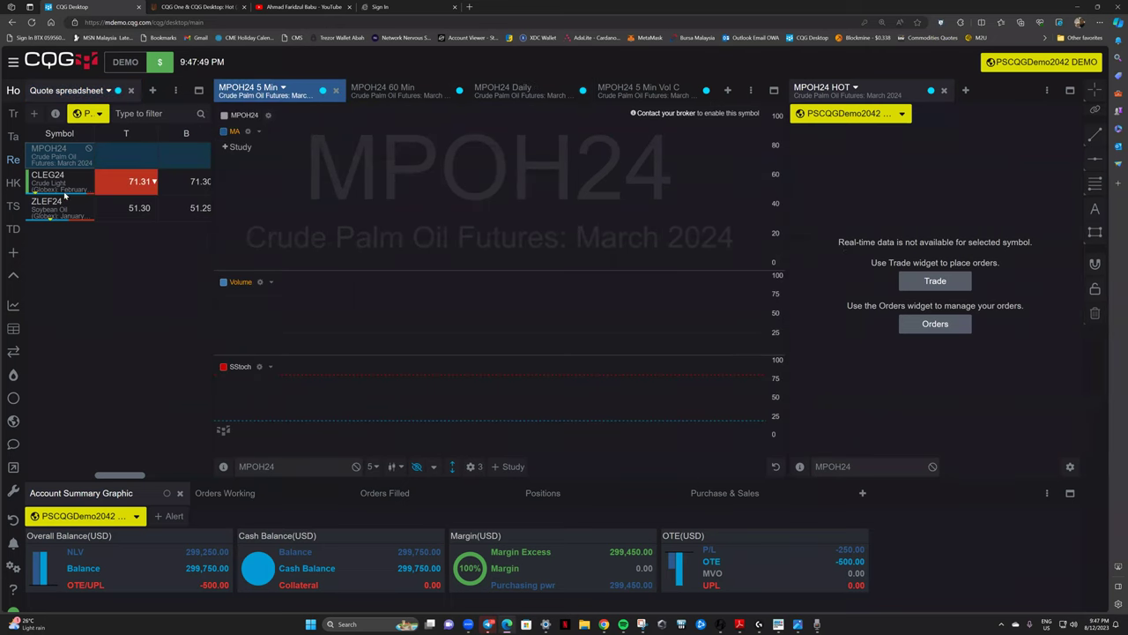
{"action": "mouse_move", "coordinate": [57, 180]}
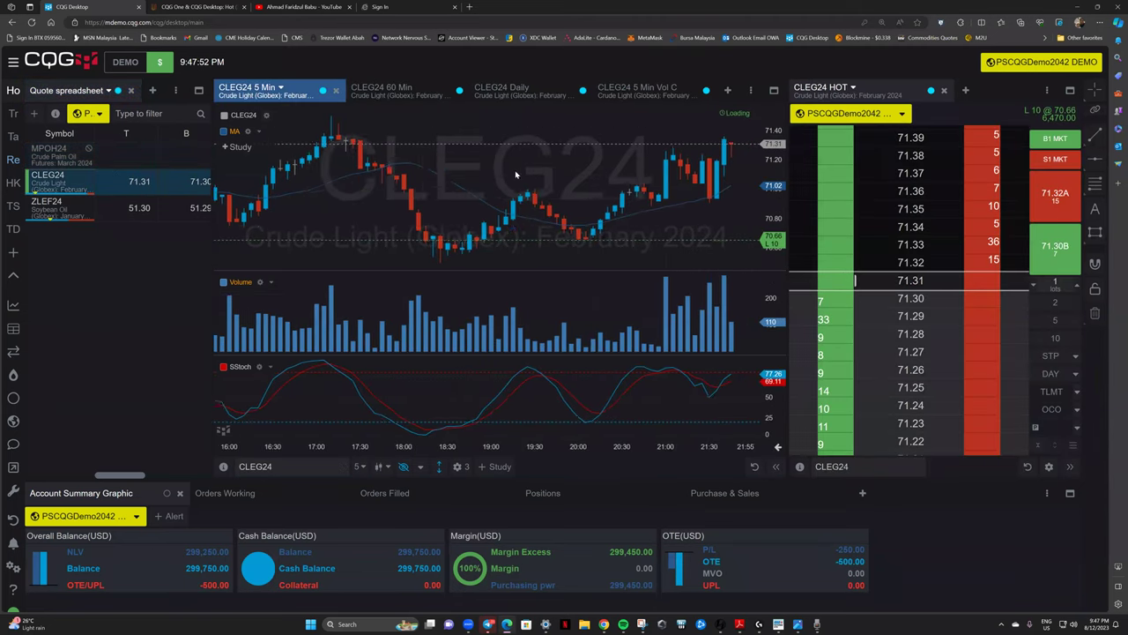
View CLEG24 on the 60 Min, Daily and 5 Min Vol C charts in turn.
{"action": "left_click", "coordinate": [388, 91]}
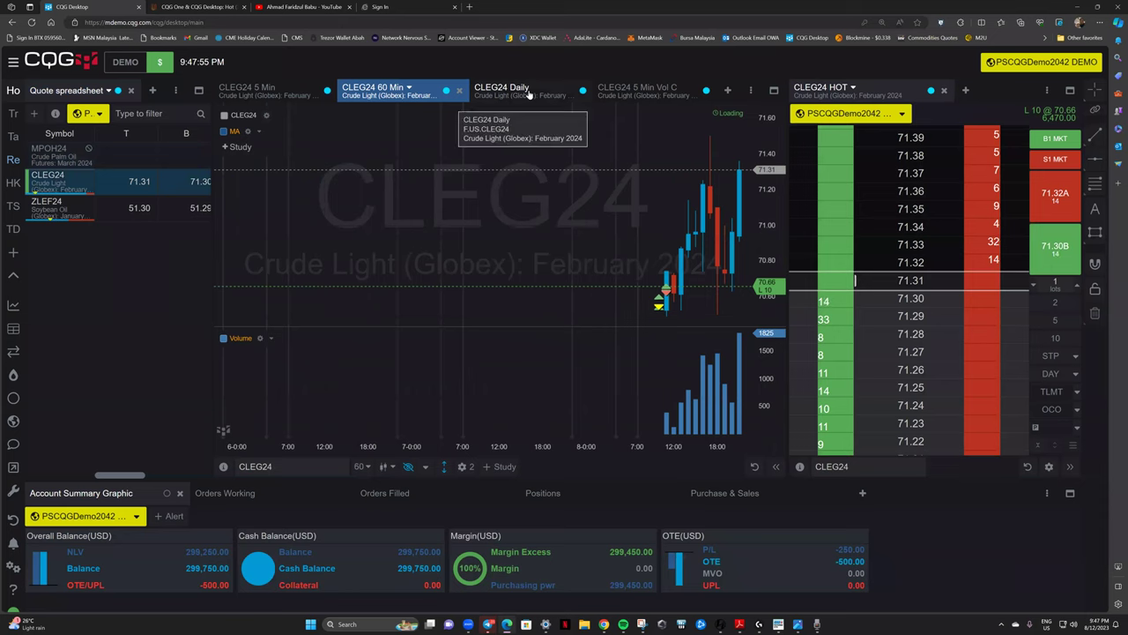
{"action": "left_click", "coordinate": [527, 92]}
{"action": "left_click", "coordinate": [652, 91]}
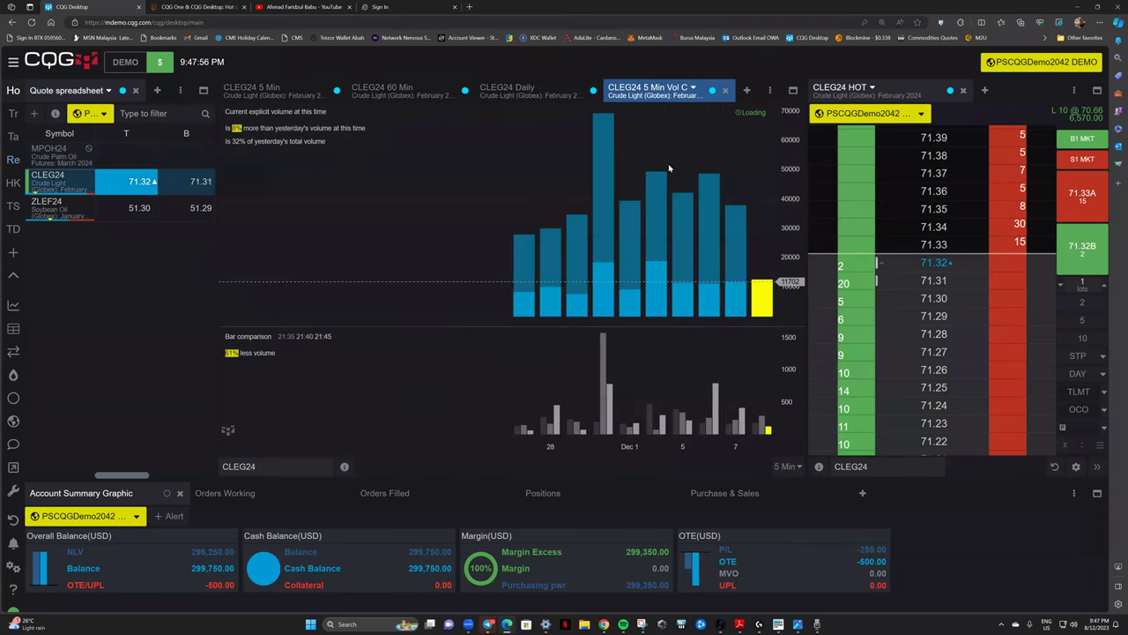
Close the 5 Min Vol C chart and review the Daily chart's interval options without changing the interval.
{"action": "left_click", "coordinate": [726, 92]}
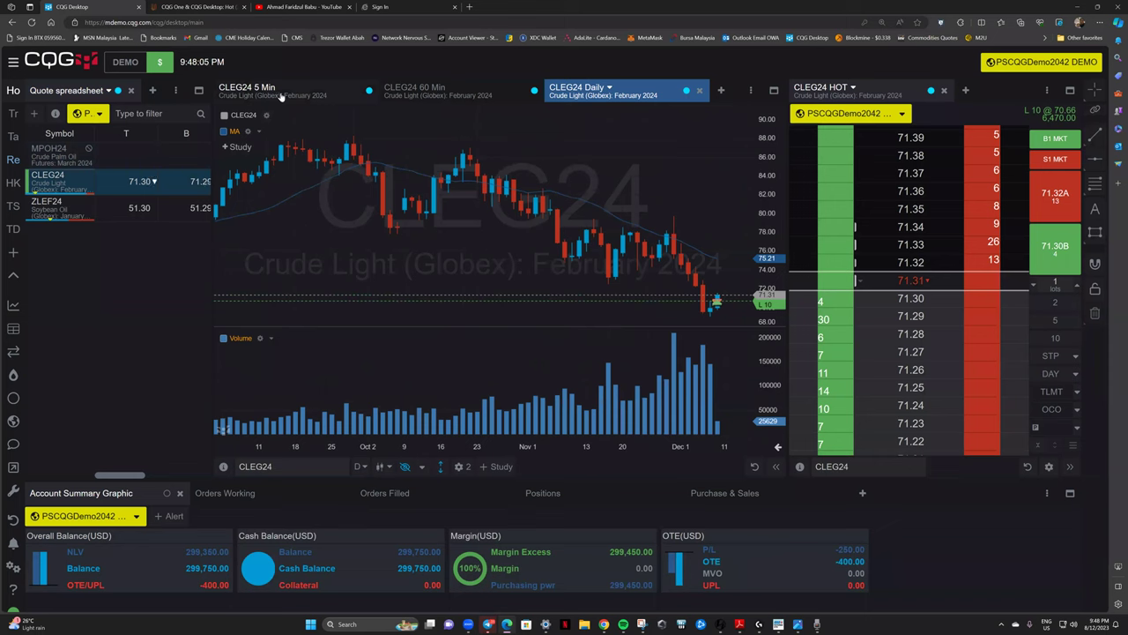
{"action": "left_click", "coordinate": [359, 467]}
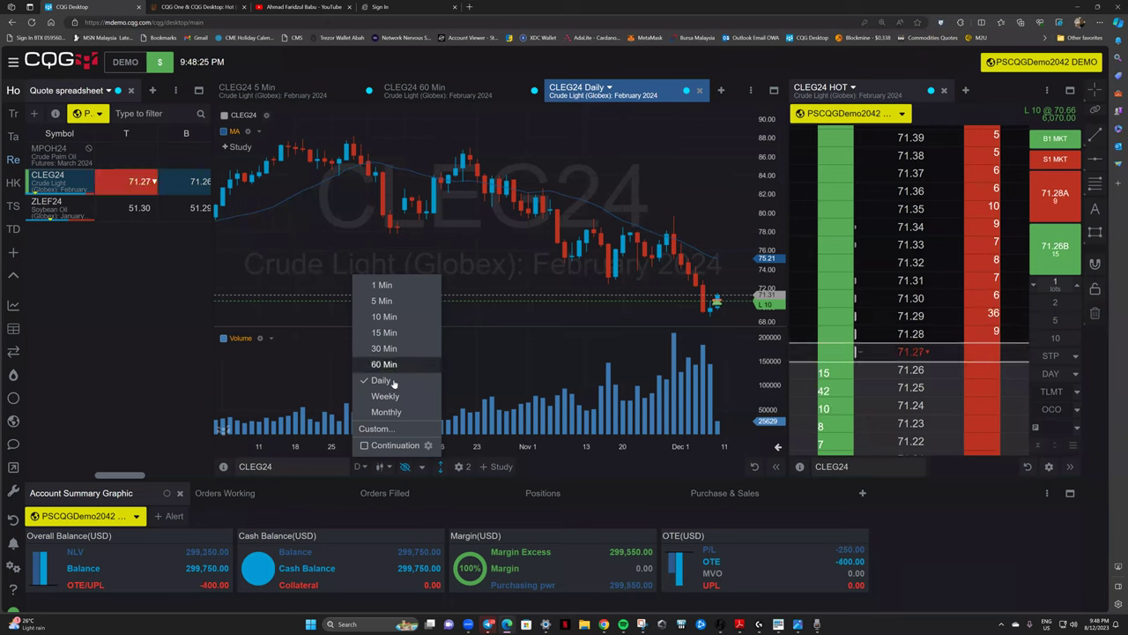
{"action": "left_click", "coordinate": [483, 246]}
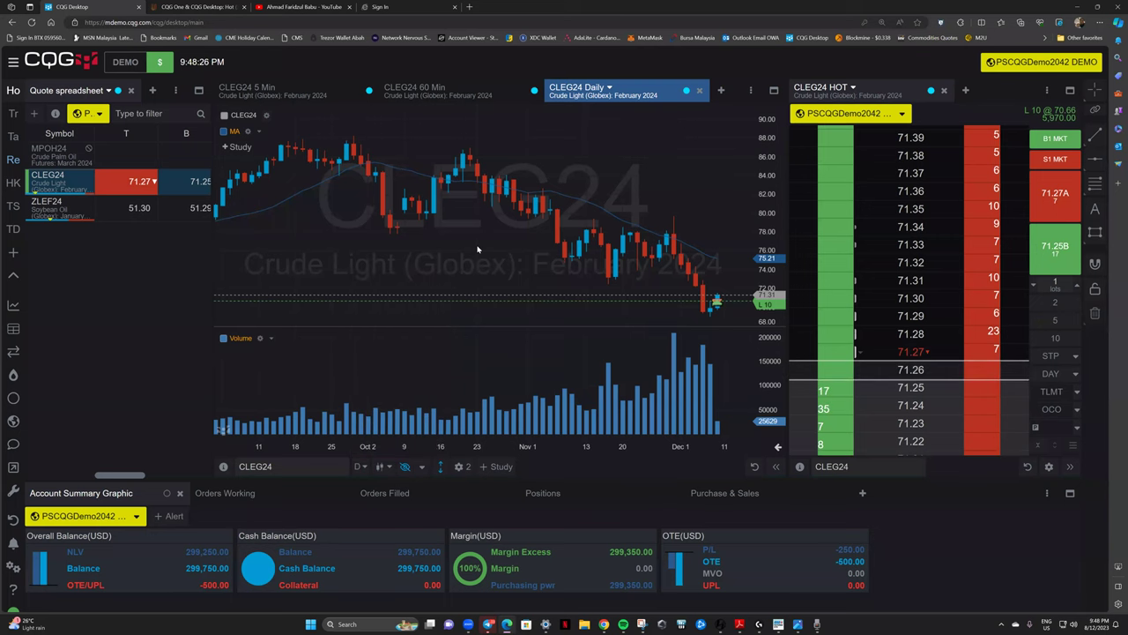
Tile the CLEG24 charts with 5 Min and Daily side by side and 60 Min below them.
{"action": "left_click", "coordinate": [414, 88]}
{"action": "left_click_drag", "start_coordinate": [302, 93], "coordinate": [335, 199]}
{"action": "left_click_drag", "start_coordinate": [411, 291], "coordinate": [634, 168]}
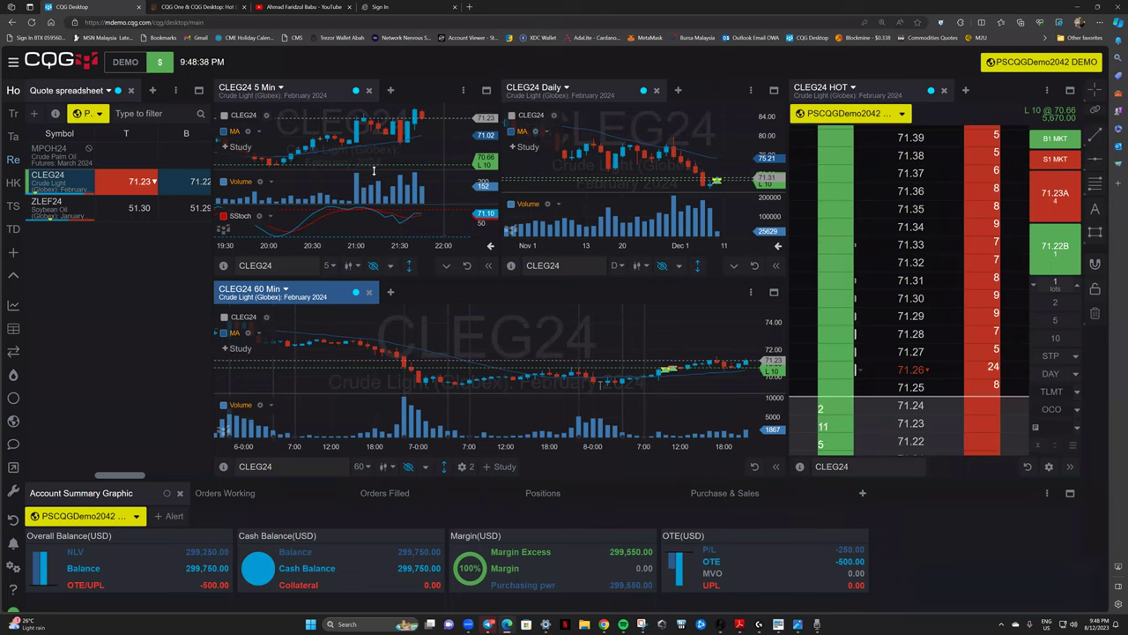
Regroup the 5 Min, 60 Min and Daily charts as tabs of one pane and view each in turn.
{"action": "left_click_drag", "start_coordinate": [580, 95], "coordinate": [410, 95]}
{"action": "left_click_drag", "start_coordinate": [299, 298], "coordinate": [401, 90]}
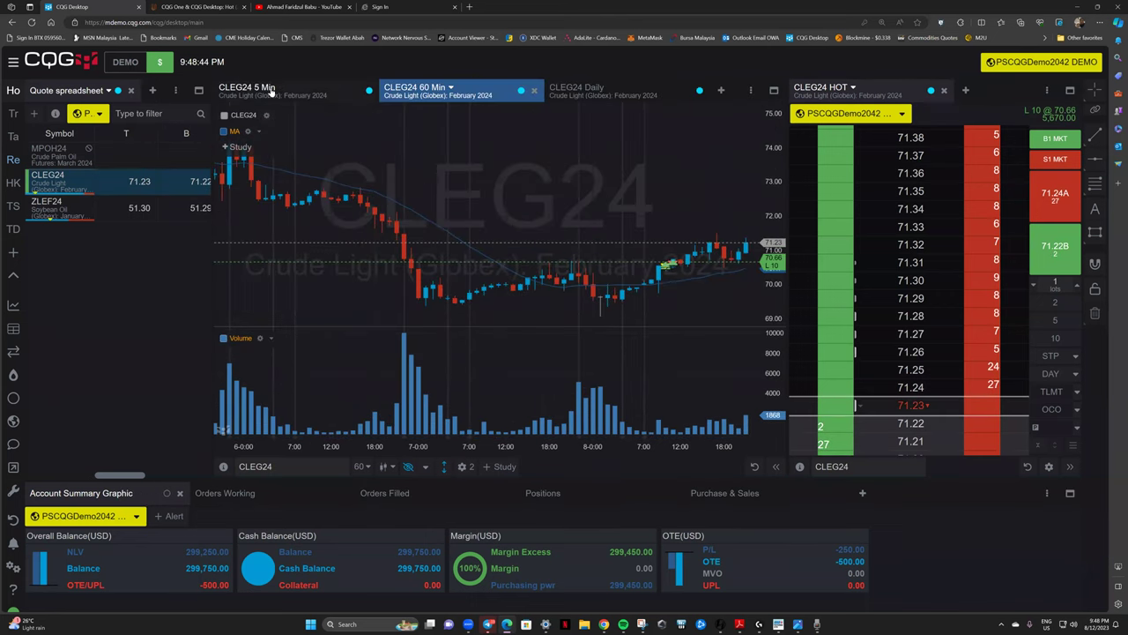
{"action": "left_click", "coordinate": [271, 92]}
{"action": "left_click", "coordinate": [414, 91]}
{"action": "left_click", "coordinate": [578, 91]}
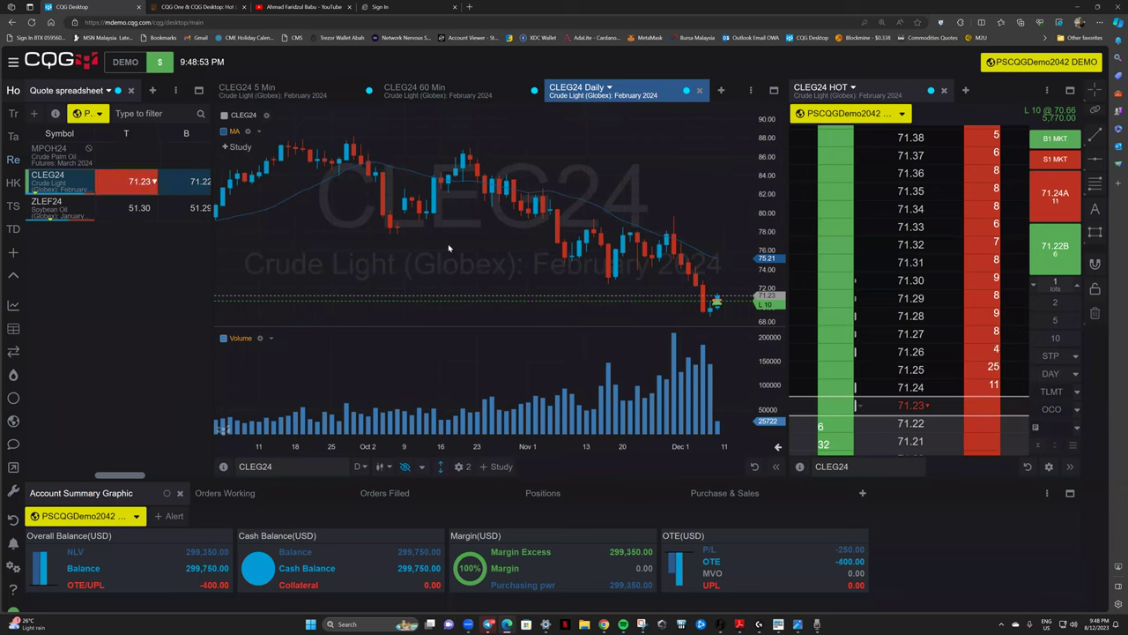
Maximise the CLEG24 Daily chart and draw a horizontal line across it at about 66.61, near the 2023 lows.
{"action": "scroll", "coordinate": [361, 257], "scroll_direction": "down", "scroll_amount": 10}
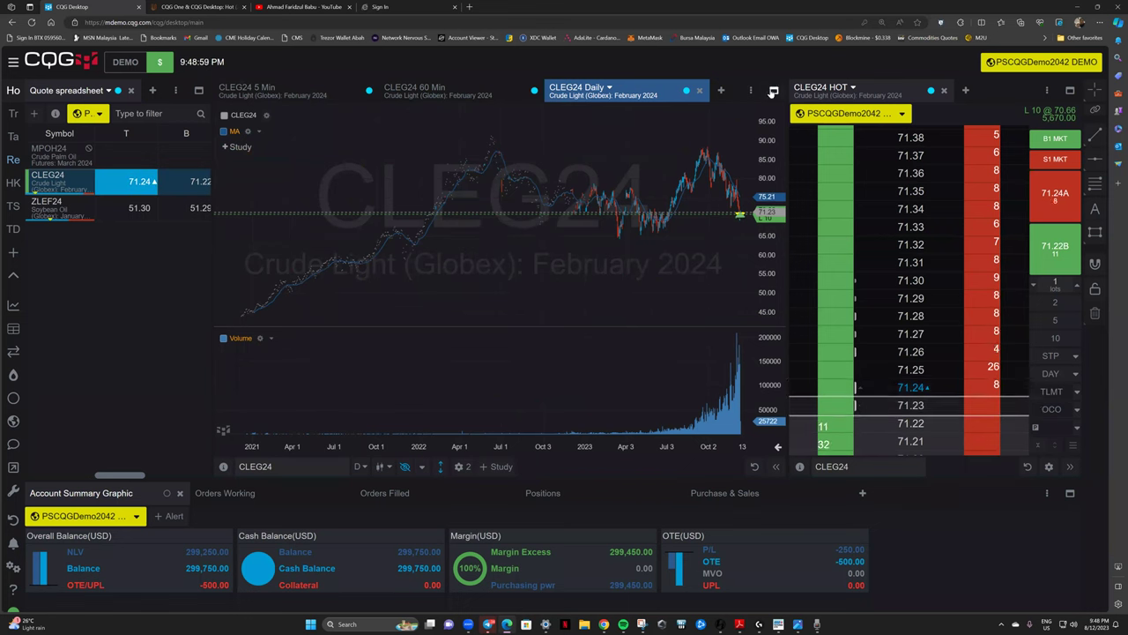
{"action": "left_click", "coordinate": [774, 92]}
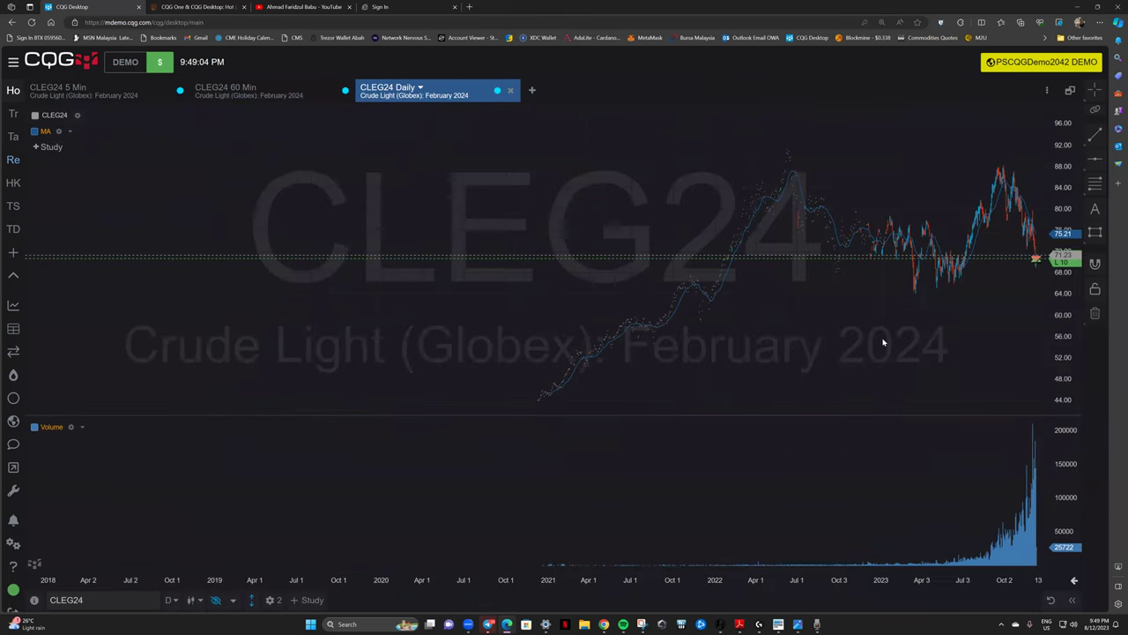
{"action": "scroll", "coordinate": [875, 344], "scroll_direction": "up", "scroll_amount": 2}
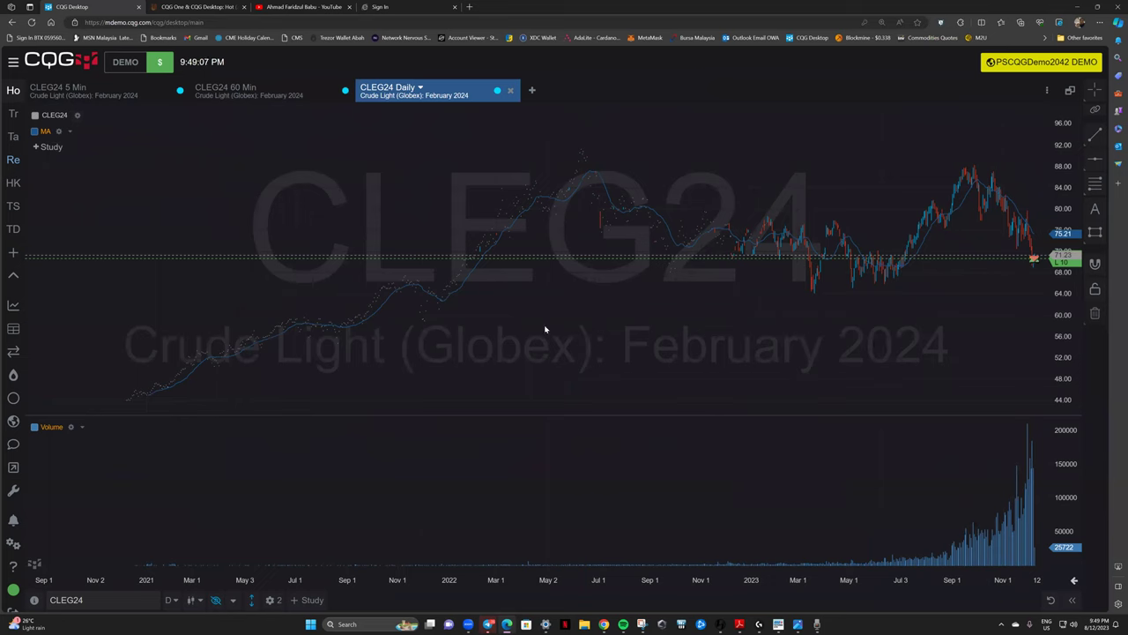
{"action": "scroll", "coordinate": [783, 348], "scroll_direction": "down", "scroll_amount": 2}
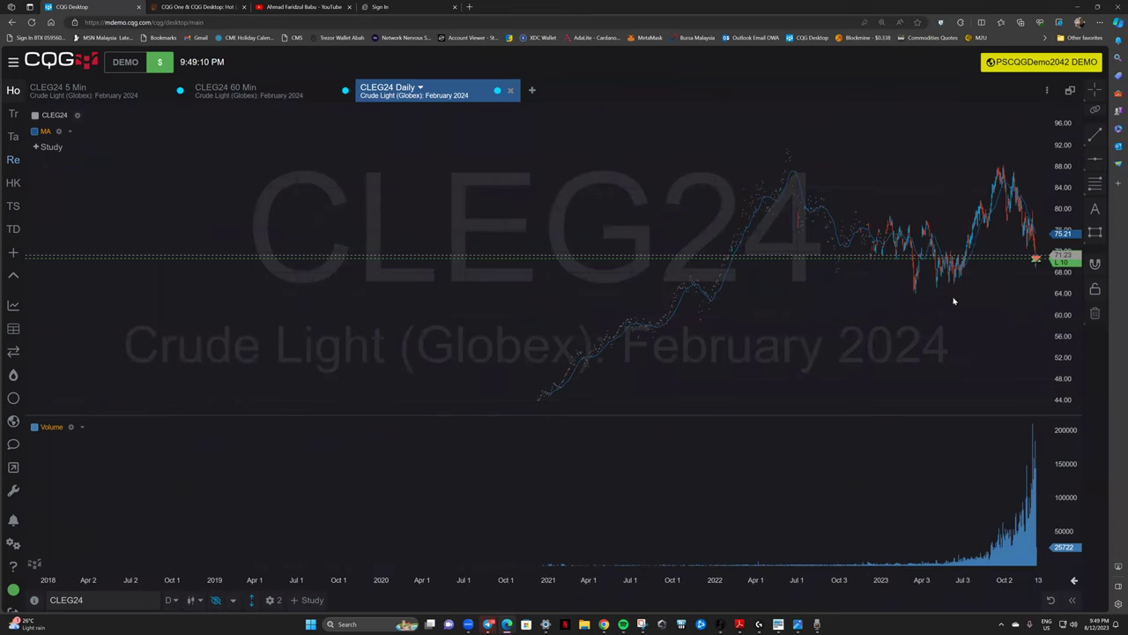
{"action": "scroll", "coordinate": [953, 301], "scroll_direction": "up", "scroll_amount": 2}
{"action": "left_click", "coordinate": [1093, 164]}
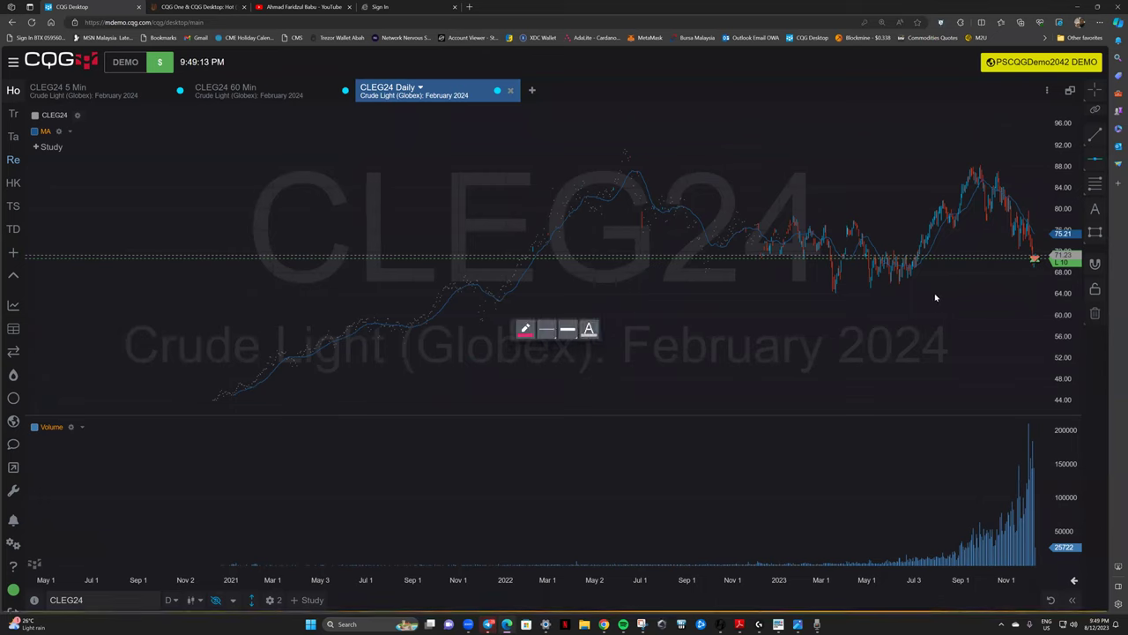
{"action": "left_click", "coordinate": [937, 280]}
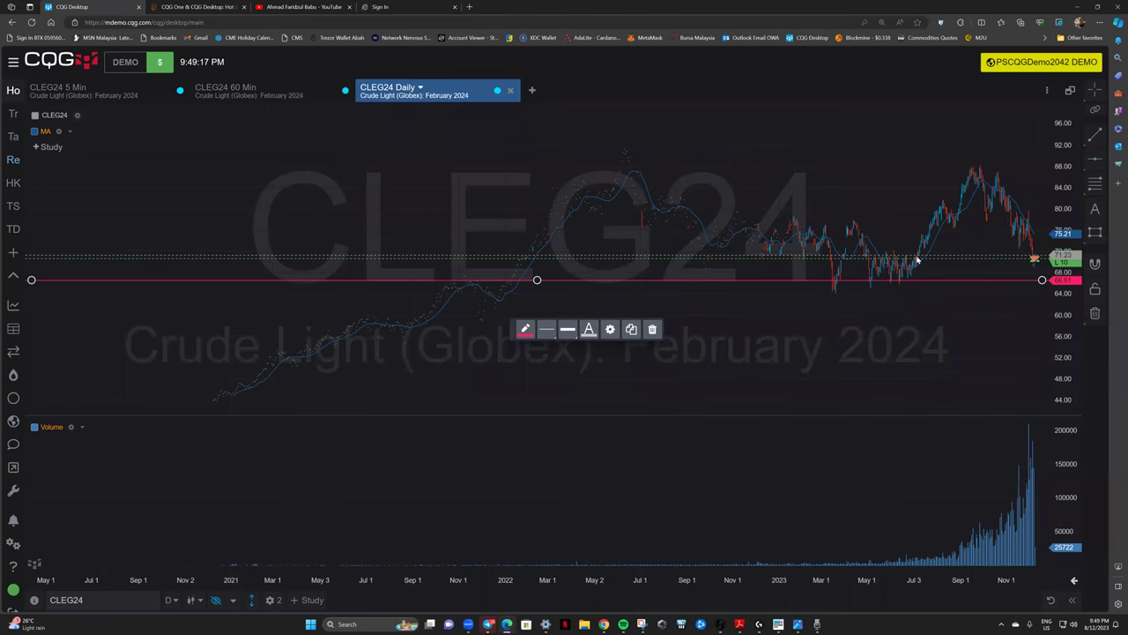
Draw two more horizontal lines on the Daily chart, at about 77.59 and 74.61.
{"action": "scroll", "coordinate": [916, 259], "scroll_direction": "up", "scroll_amount": 3}
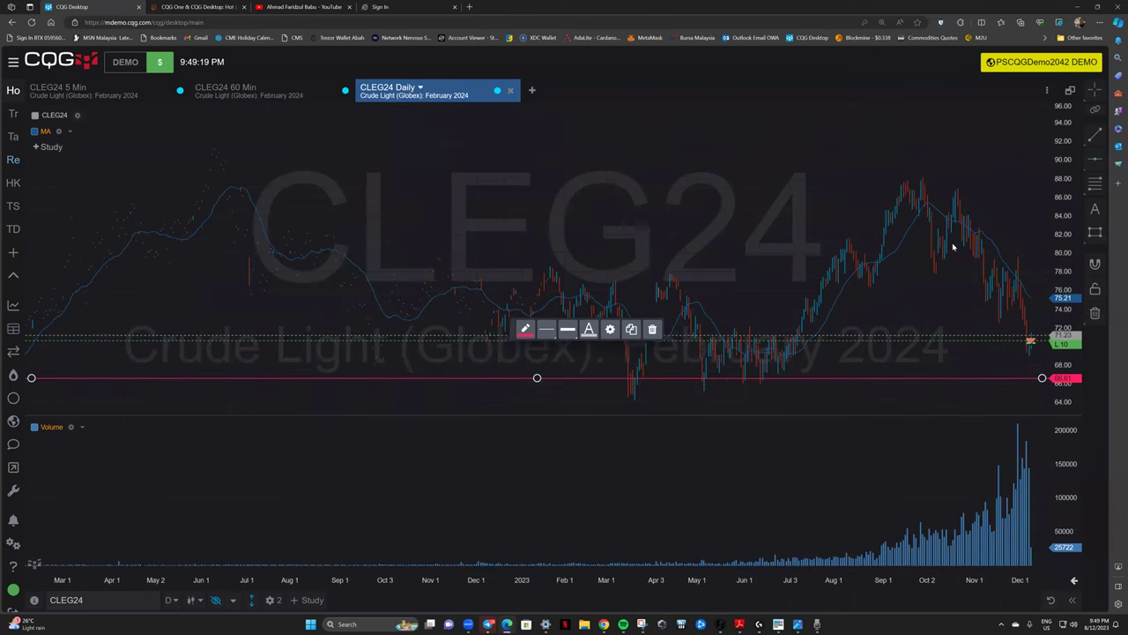
{"action": "scroll", "coordinate": [1015, 239], "scroll_direction": "down", "scroll_amount": 2}
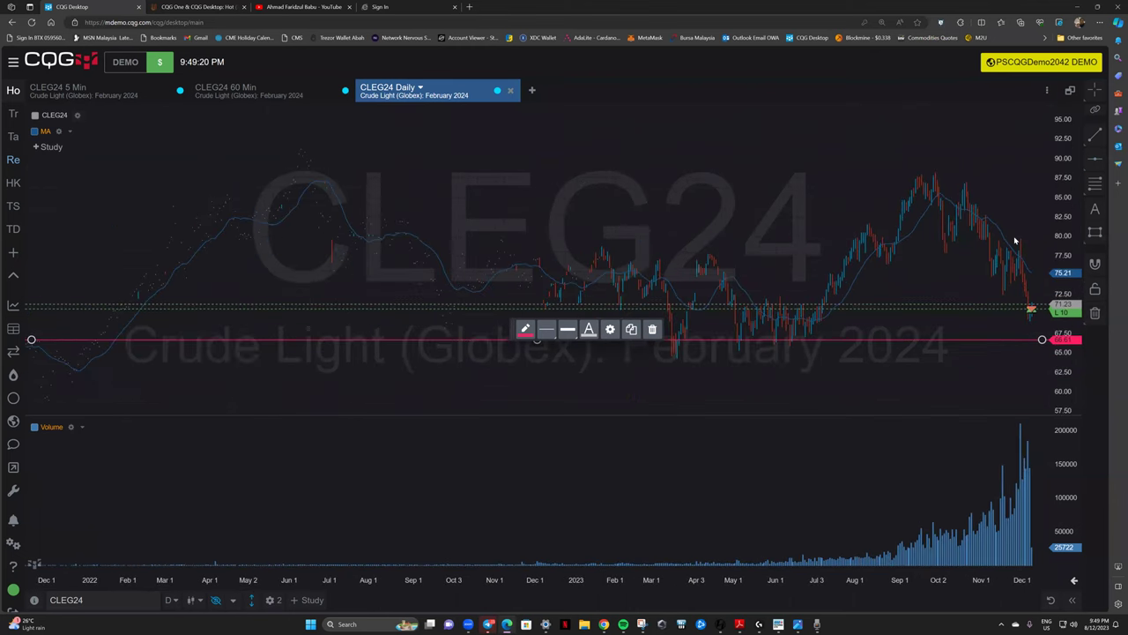
{"action": "left_click", "coordinate": [1094, 161]}
{"action": "left_click", "coordinate": [957, 254]}
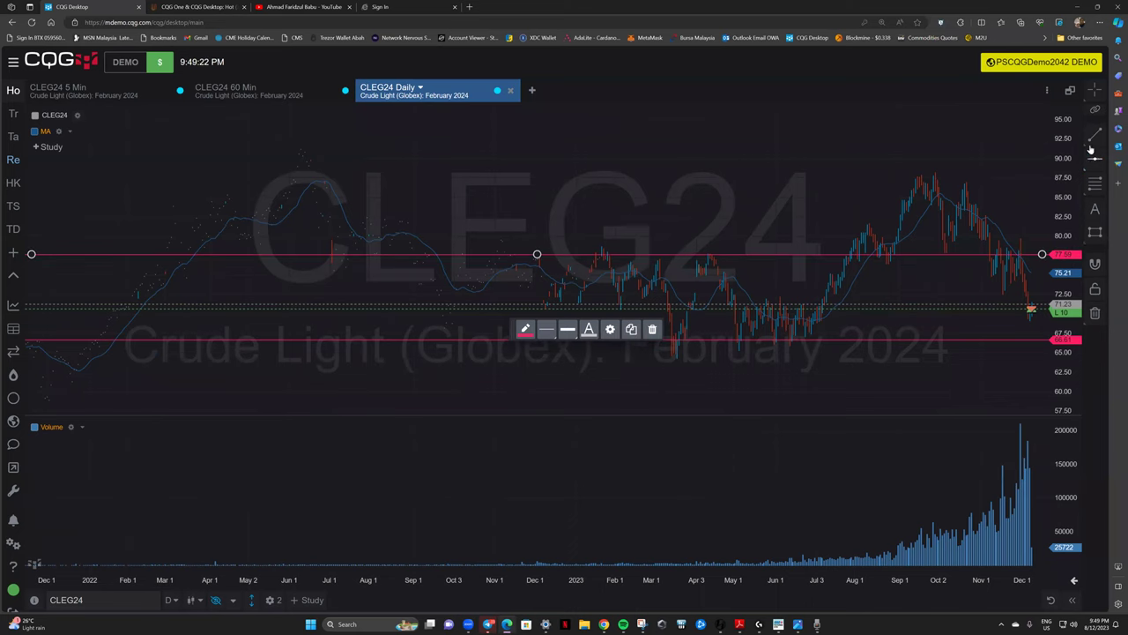
{"action": "left_click", "coordinate": [1093, 164]}
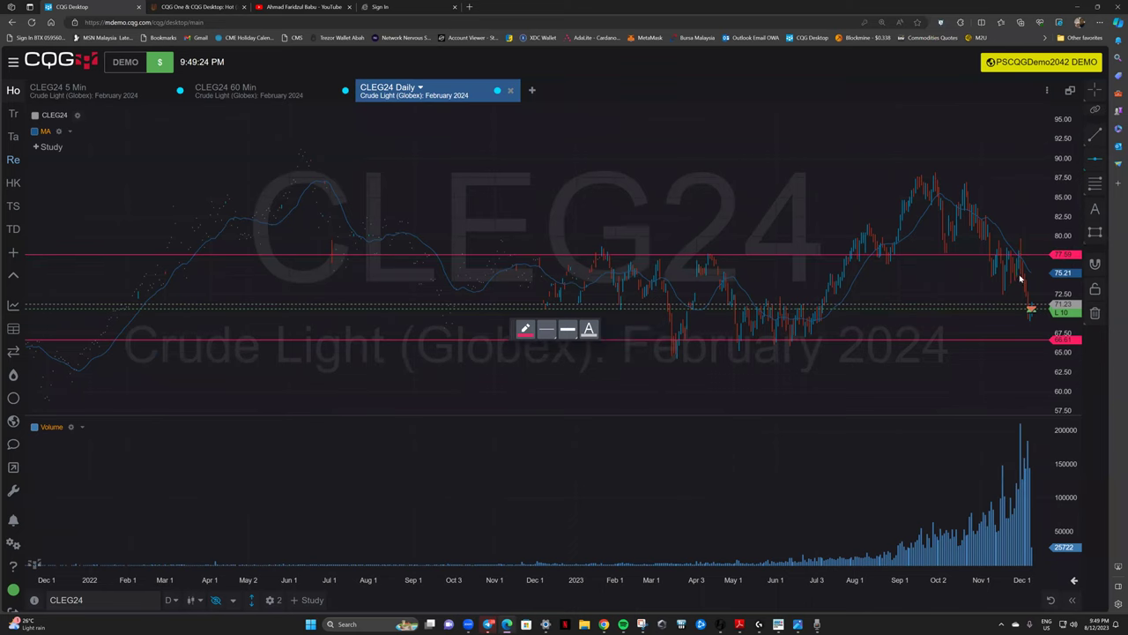
{"action": "left_click", "coordinate": [1030, 278]}
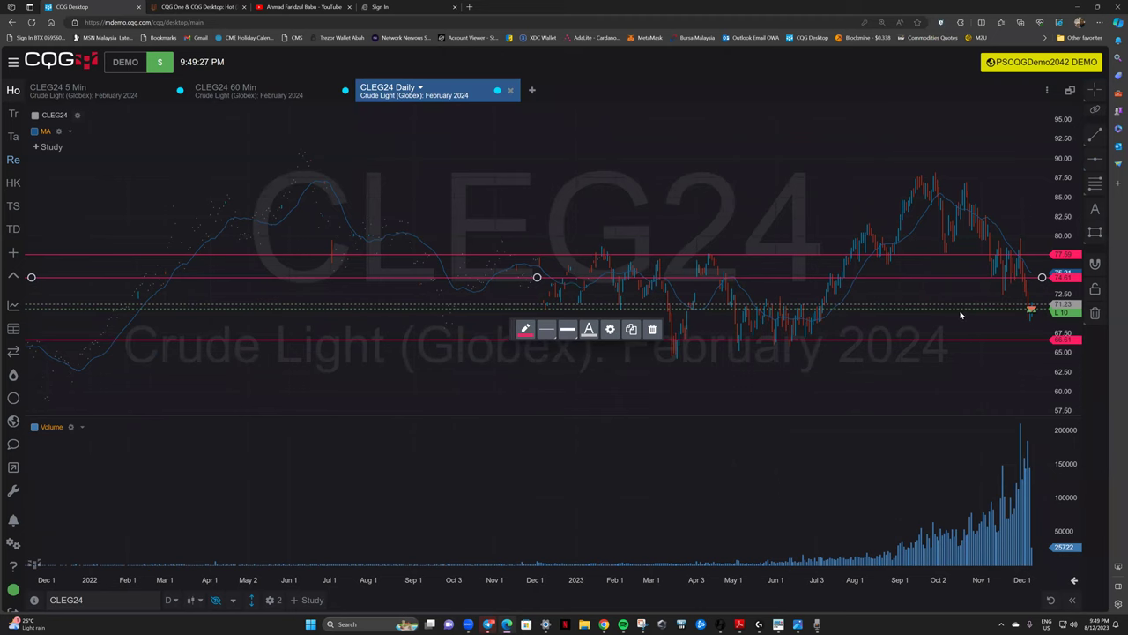
Draw a trend line on the Daily chart from the Nov 15 2023 low at about 72.4 up to Dec 11 2023 at about 77.5.
{"action": "scroll", "coordinate": [961, 315], "scroll_direction": "up", "scroll_amount": 5}
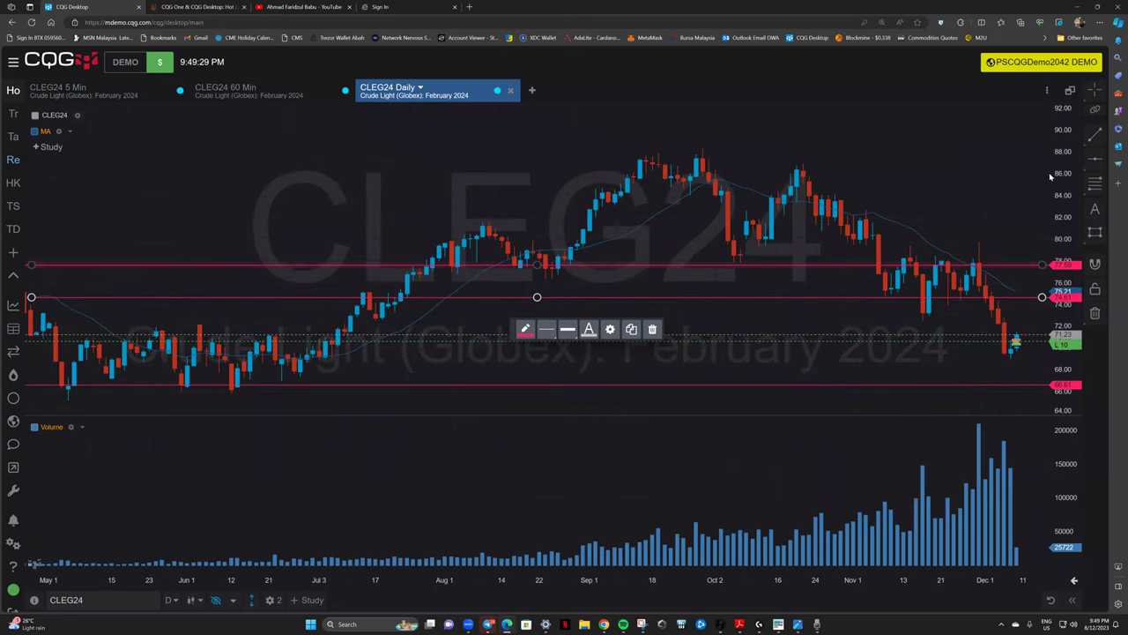
{"action": "left_click", "coordinate": [1095, 134]}
{"action": "left_click", "coordinate": [916, 321]}
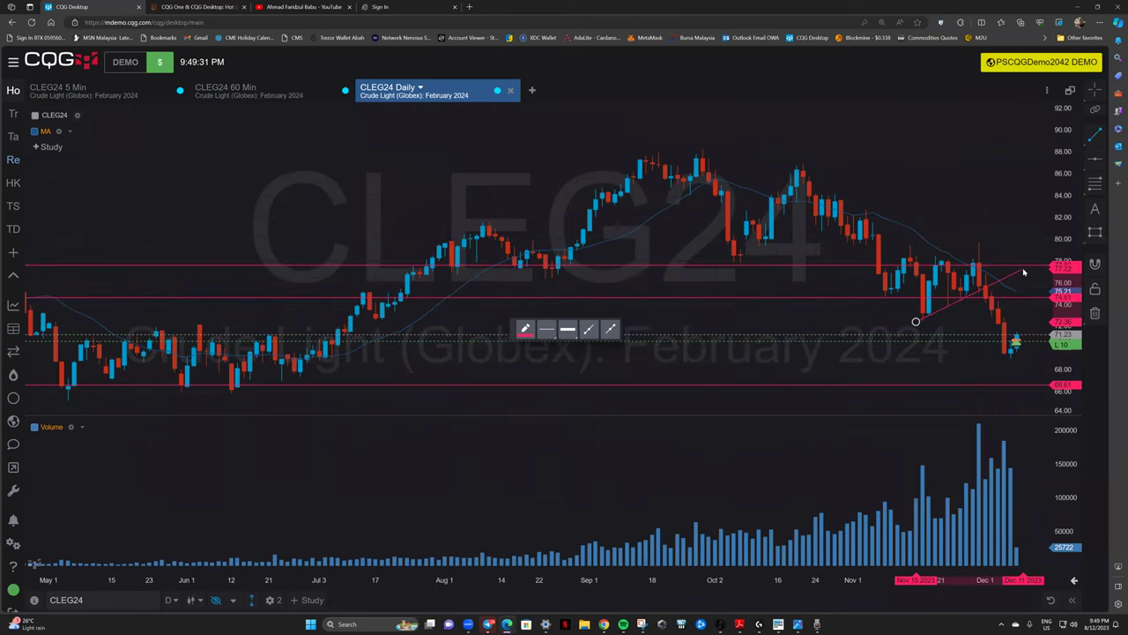
{"action": "left_click", "coordinate": [1023, 265]}
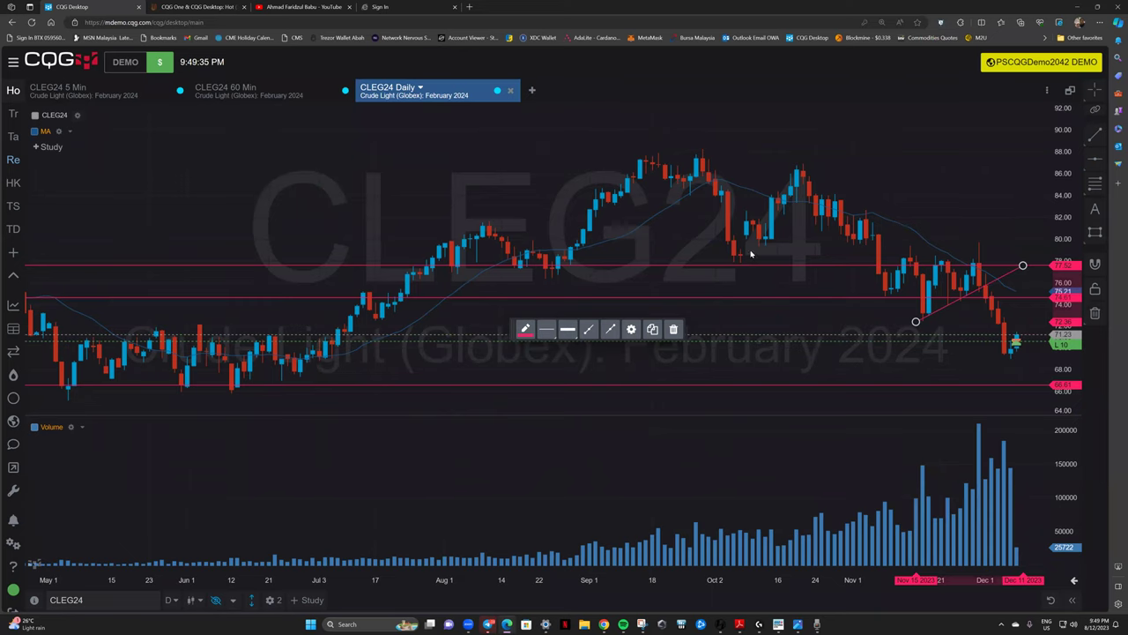
Restore the Daily chart to the multi-pane layout and rescale its price axis so the latest candles and drawn lines fit.
{"action": "scroll", "coordinate": [855, 225], "scroll_direction": "down", "scroll_amount": 5}
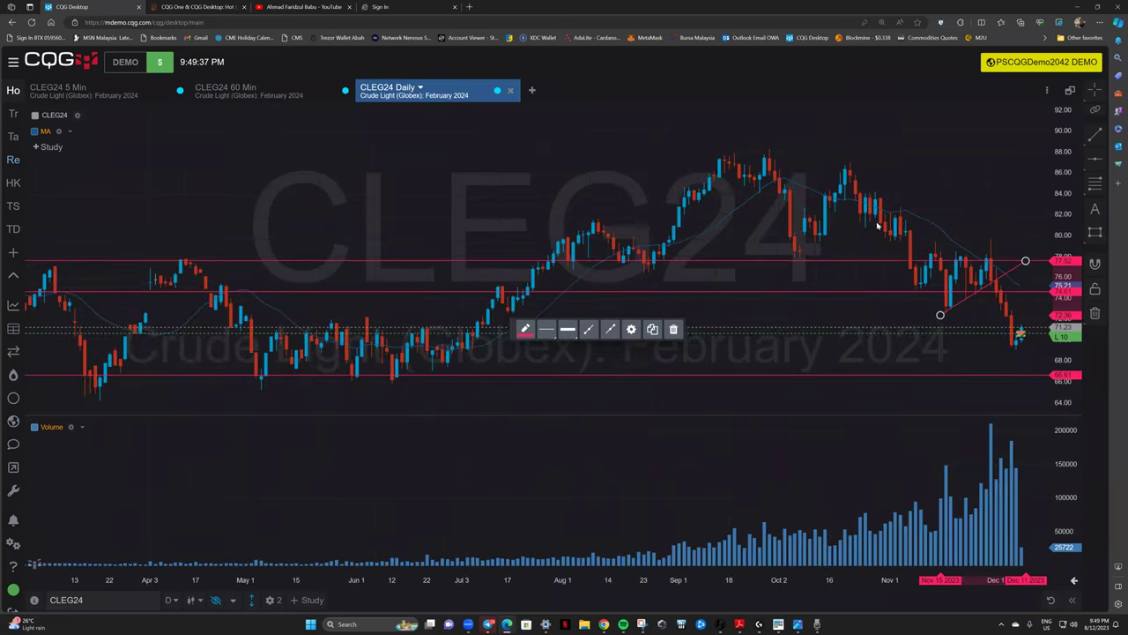
{"action": "left_click", "coordinate": [1069, 91]}
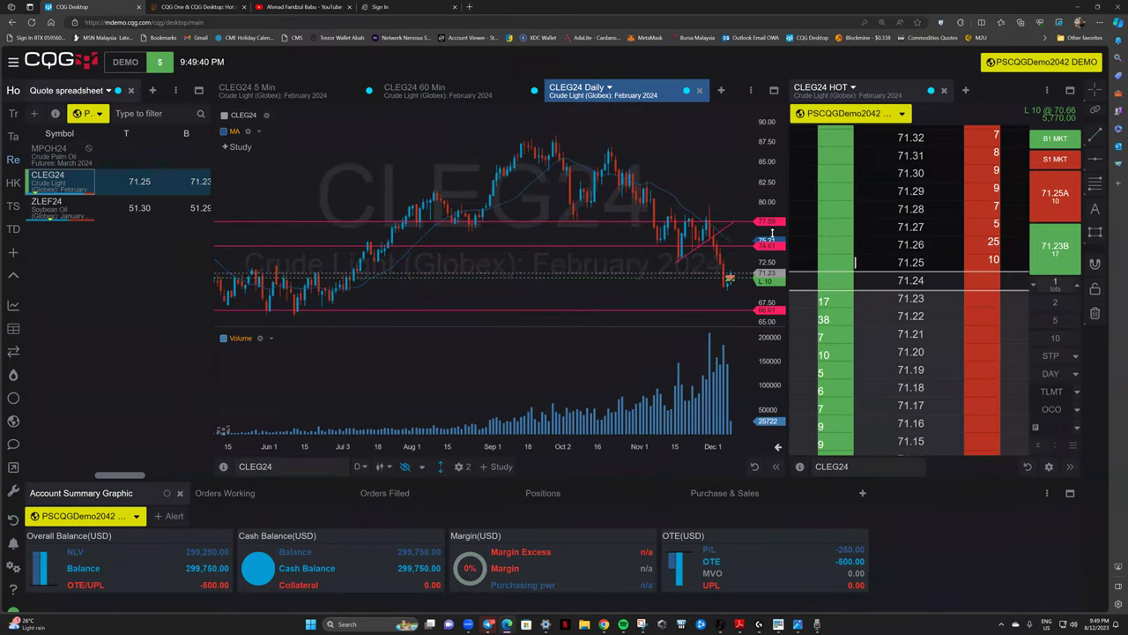
{"action": "scroll", "coordinate": [772, 232], "scroll_direction": "up", "scroll_amount": 3}
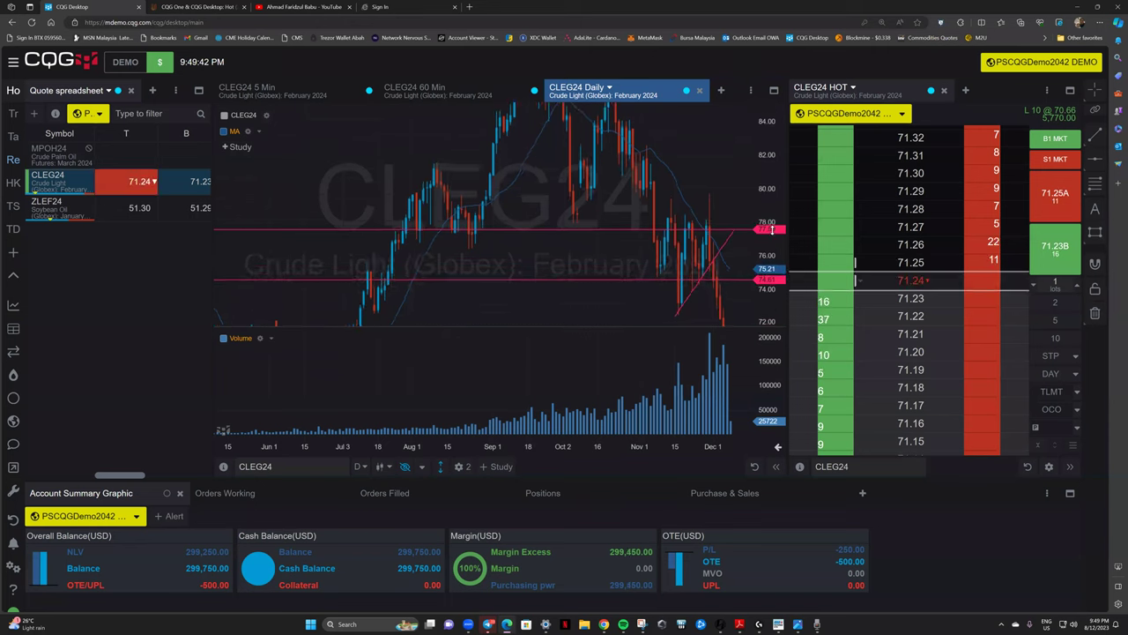
{"action": "scroll", "coordinate": [772, 229], "scroll_direction": "down", "scroll_amount": 2}
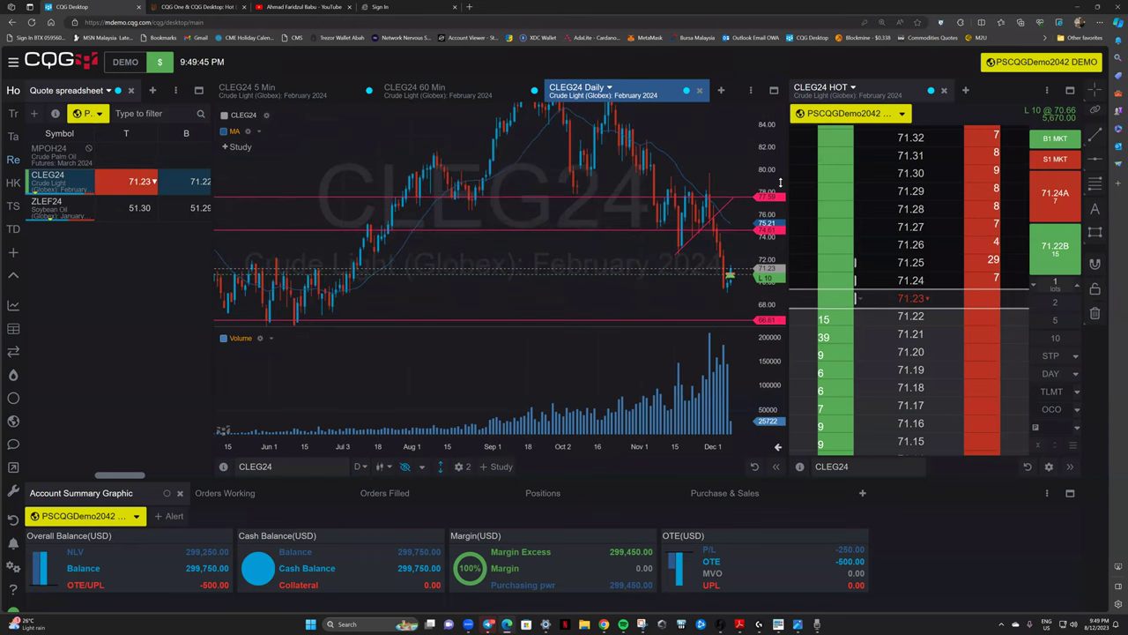
{"action": "scroll", "coordinate": [780, 182], "scroll_direction": "down", "scroll_amount": 2}
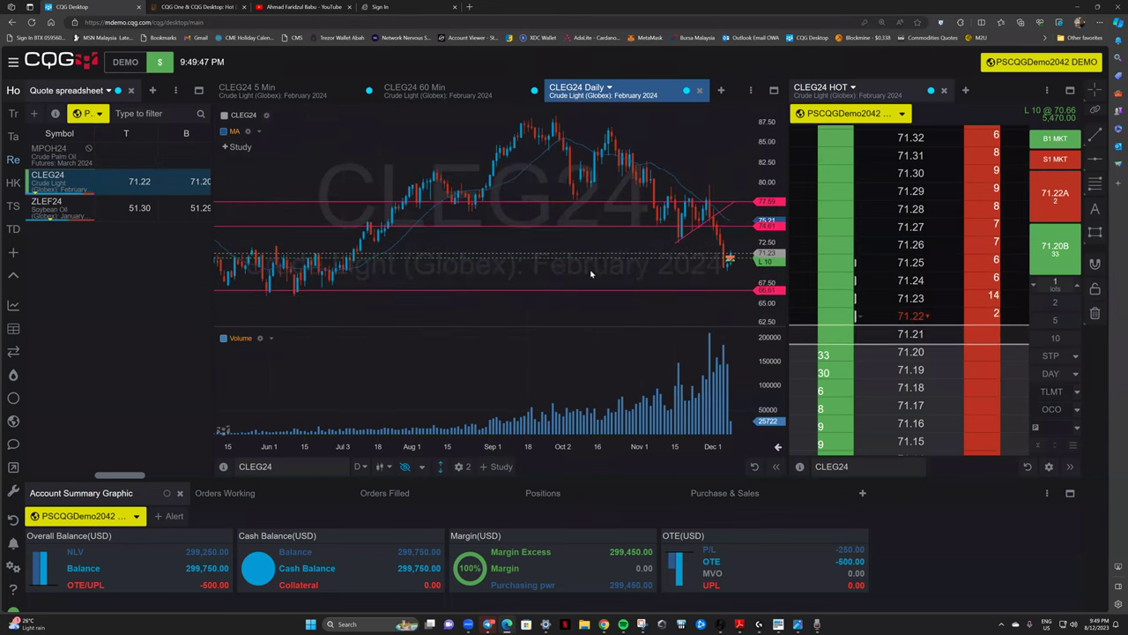
Examine CLEG24 on the 5 Min chart at different zooms and positions, resetting the chart view along the way.
{"action": "left_click", "coordinate": [264, 92]}
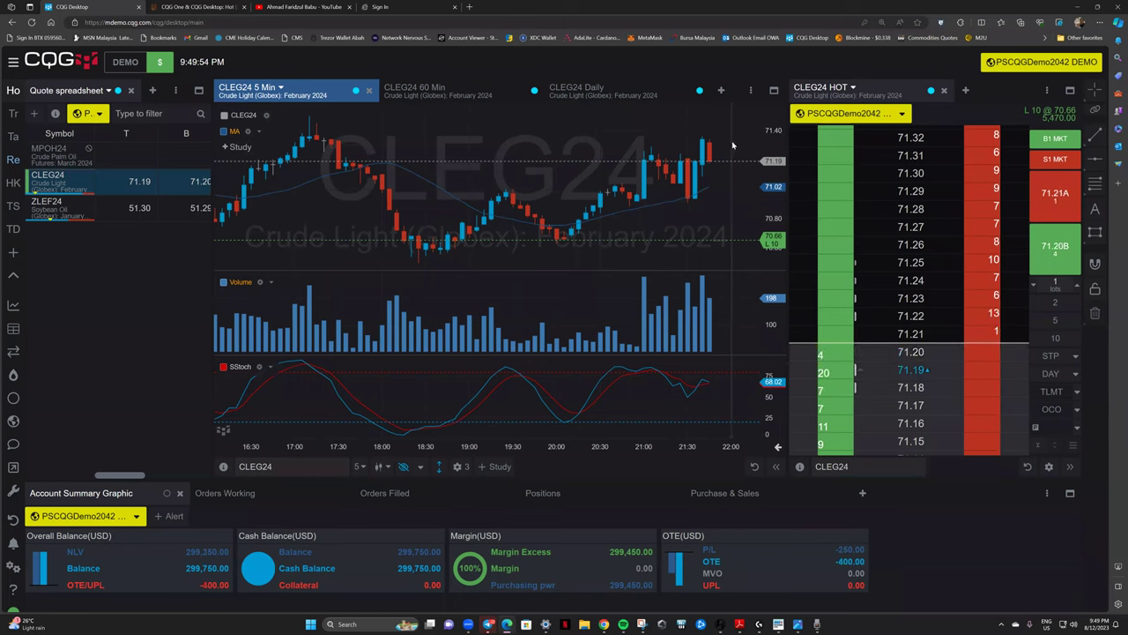
{"action": "scroll", "coordinate": [716, 200], "scroll_direction": "up", "scroll_amount": 2}
{"action": "scroll", "coordinate": [714, 196], "scroll_direction": "down", "scroll_amount": 3}
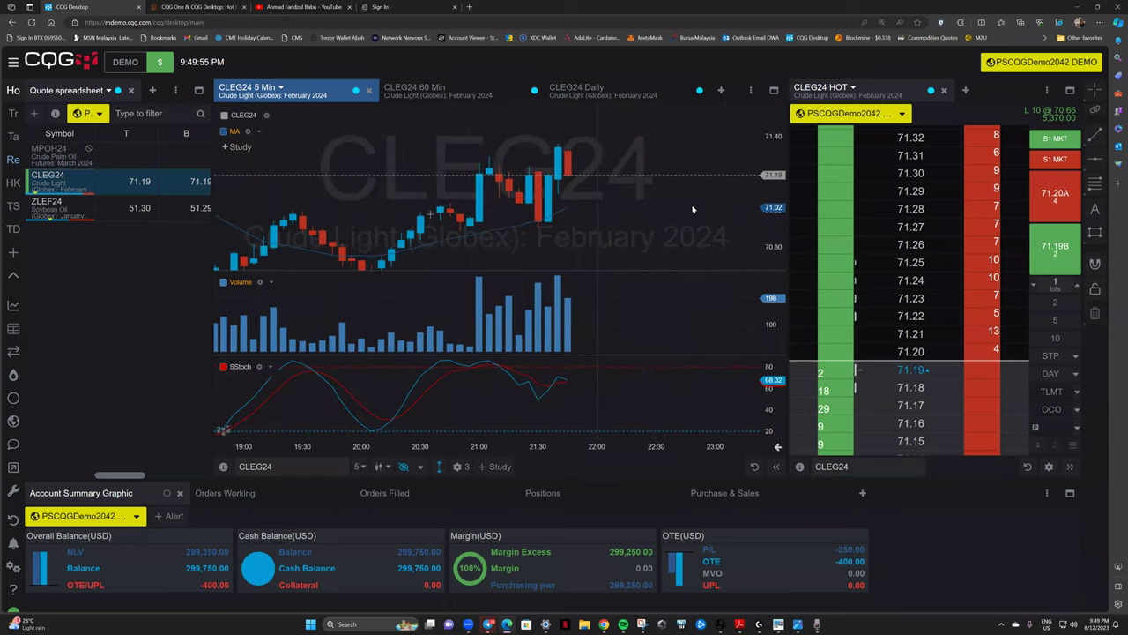
{"action": "left_click_drag", "start_coordinate": [706, 187], "coordinate": [685, 227]}
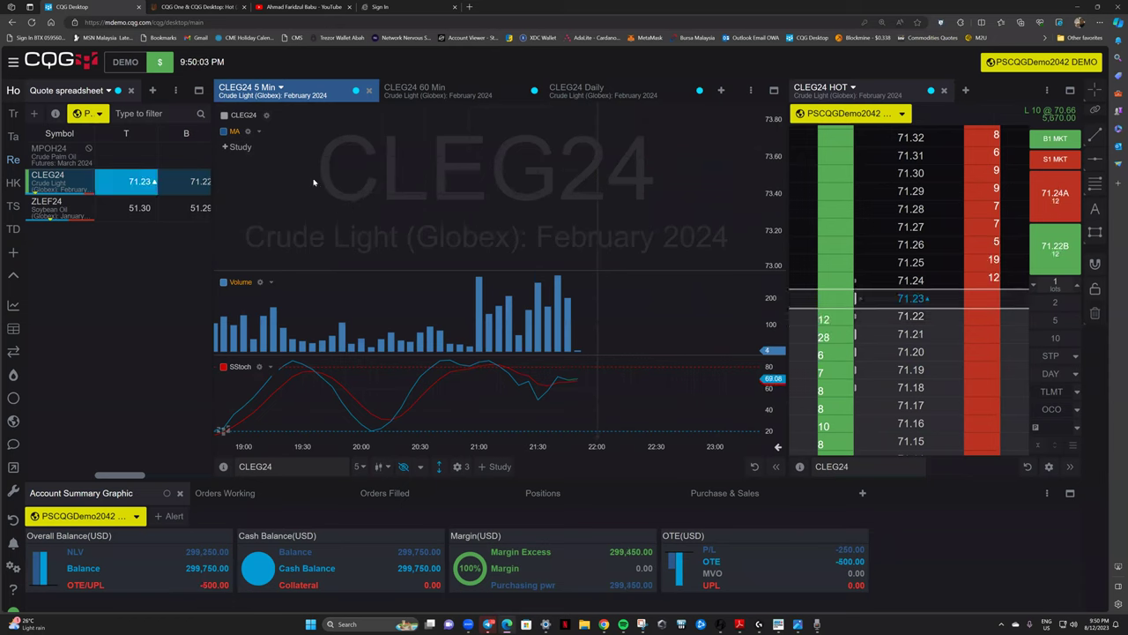
{"action": "left_click", "coordinate": [753, 470]}
{"action": "scroll", "coordinate": [548, 215], "scroll_direction": "down", "scroll_amount": 10}
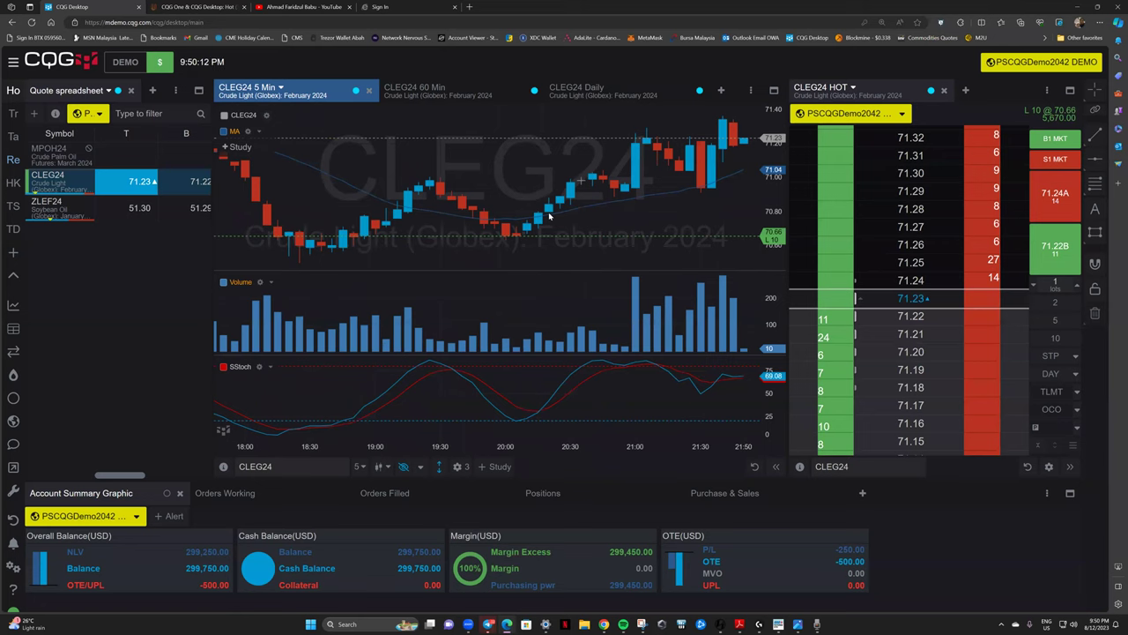
{"action": "scroll", "coordinate": [547, 230], "scroll_direction": "up", "scroll_amount": 5}
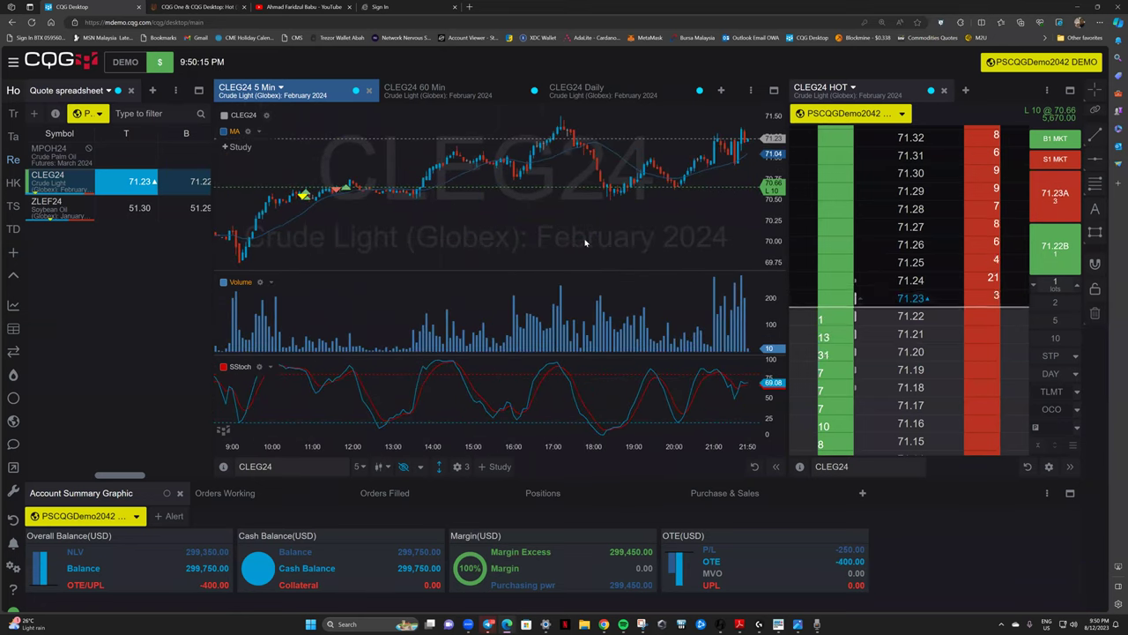
Review the studies that can be added to the 5 Min chart without adding any.
{"action": "left_click", "coordinate": [494, 466]}
{"action": "scroll", "coordinate": [546, 372], "scroll_direction": "down", "scroll_amount": 1}
{"action": "scroll", "coordinate": [555, 371], "scroll_direction": "up", "scroll_amount": 1}
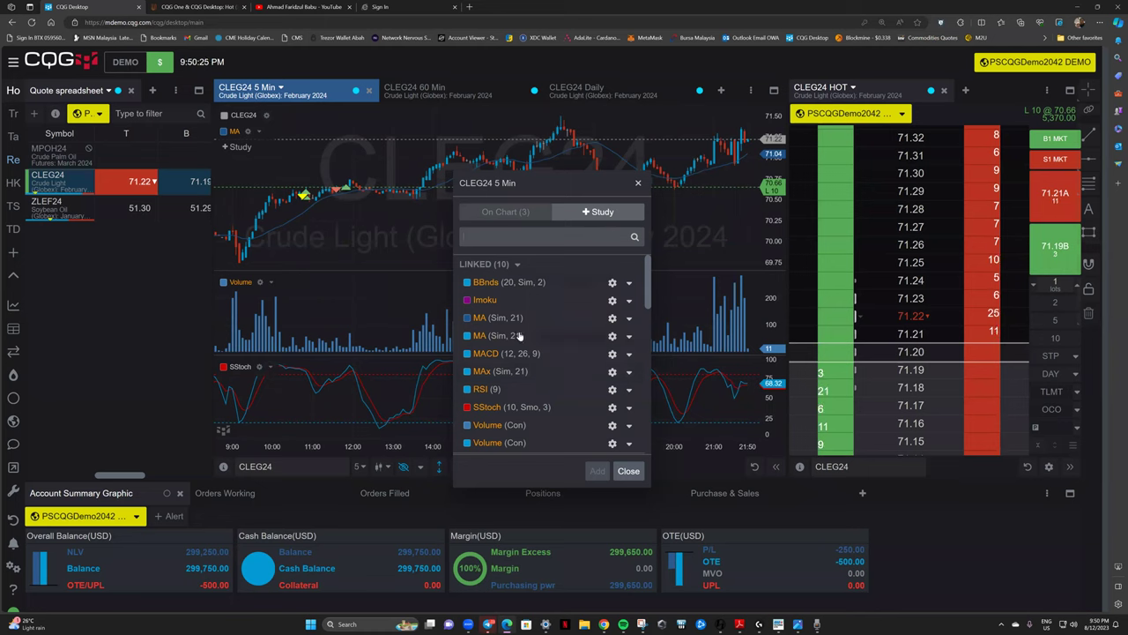
{"action": "mouse_move", "coordinate": [520, 335]}
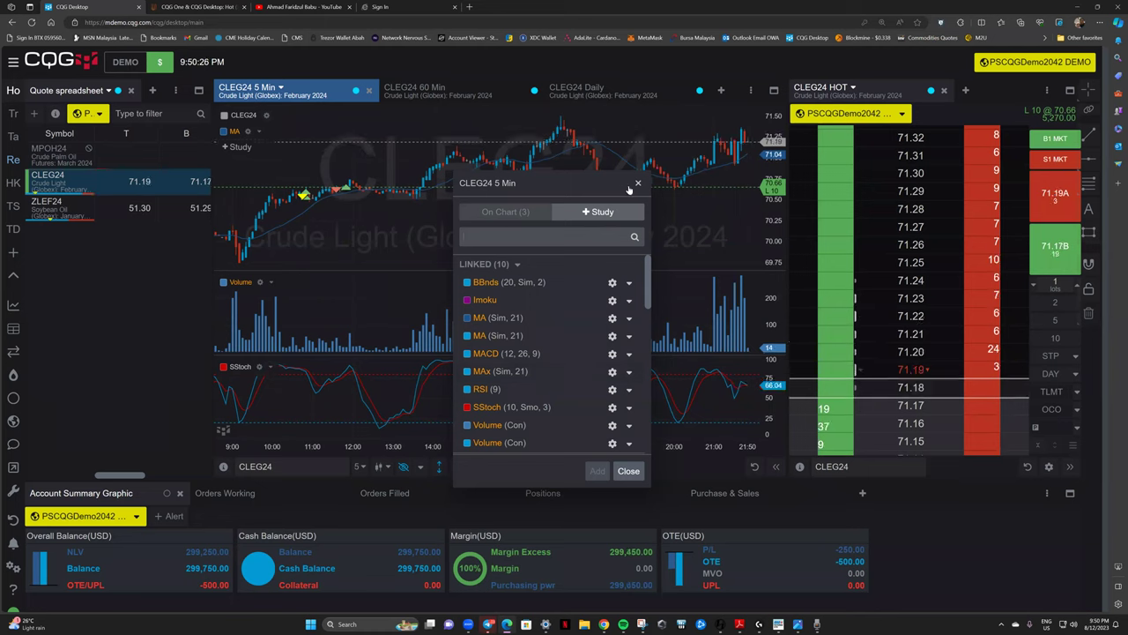
{"action": "left_click", "coordinate": [638, 182]}
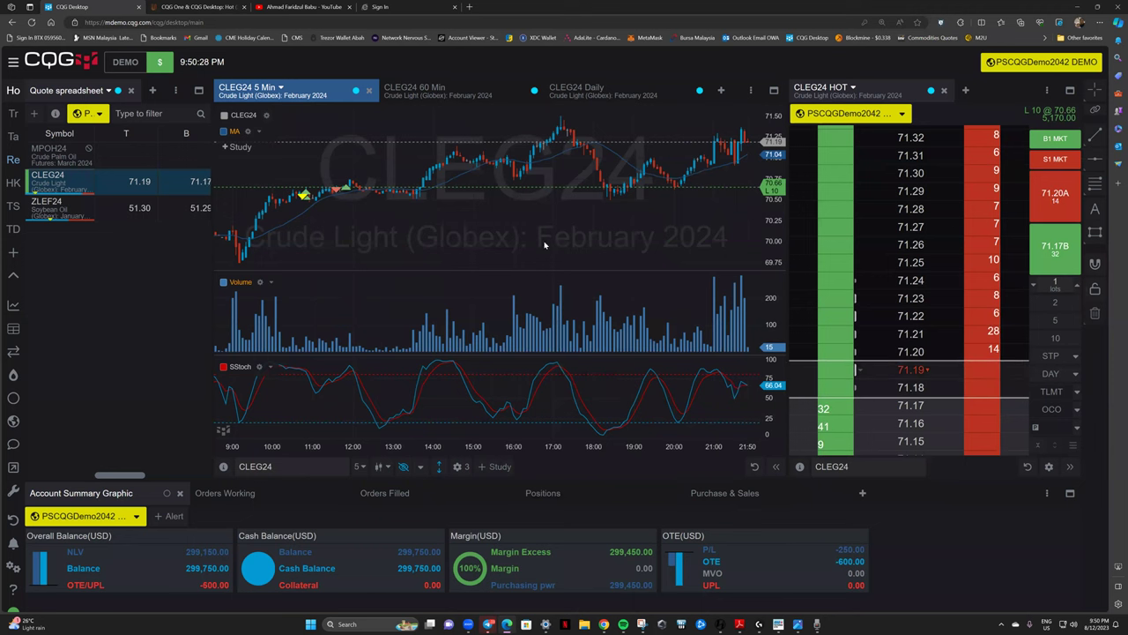
Widen the quote spreadsheet pane slightly and shift the 5 Min chart back to leave empty space after the latest candle.
{"action": "scroll", "coordinate": [543, 244], "scroll_direction": "down", "scroll_amount": 2}
{"action": "scroll", "coordinate": [543, 244], "scroll_direction": "down", "scroll_amount": 3}
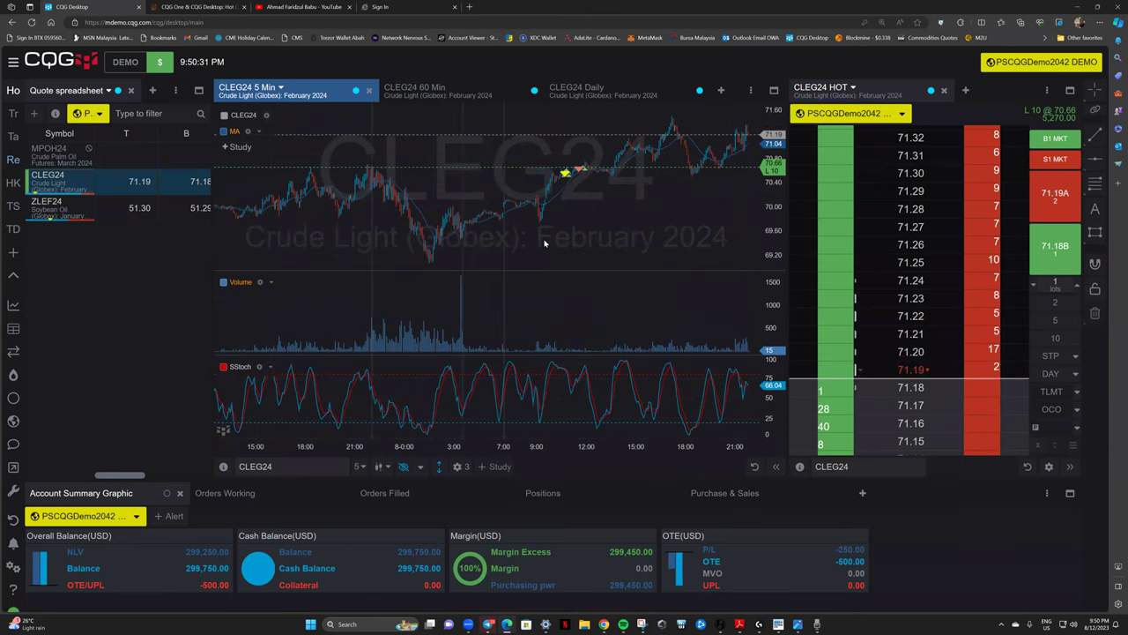
{"action": "scroll", "coordinate": [544, 244], "scroll_direction": "up", "scroll_amount": 5}
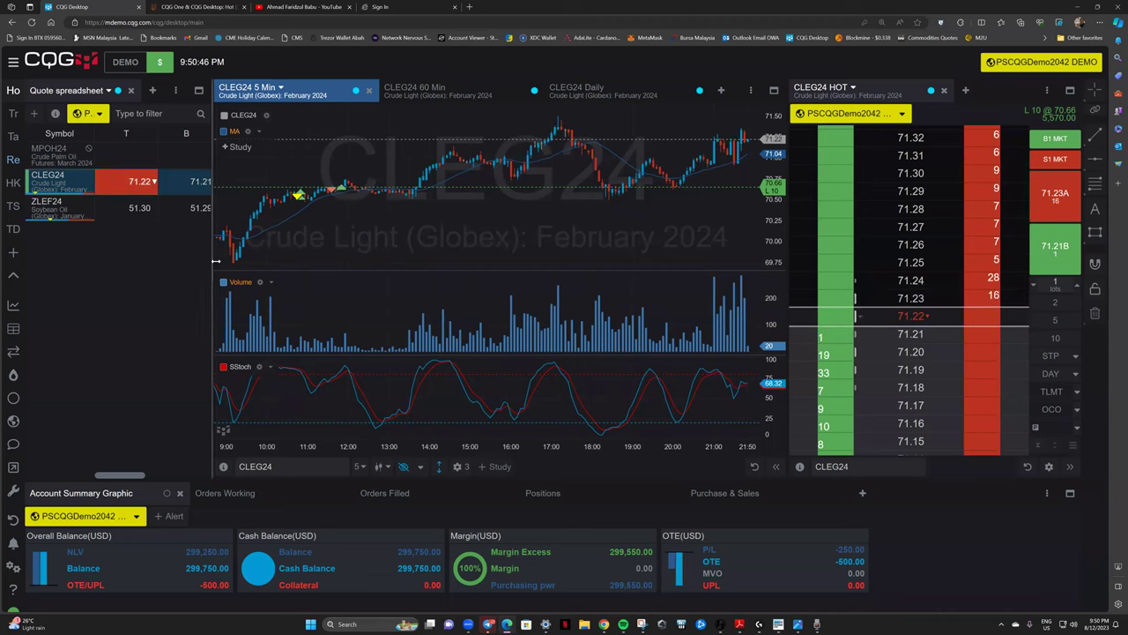
{"action": "left_click_drag", "start_coordinate": [215, 261], "coordinate": [224, 260]}
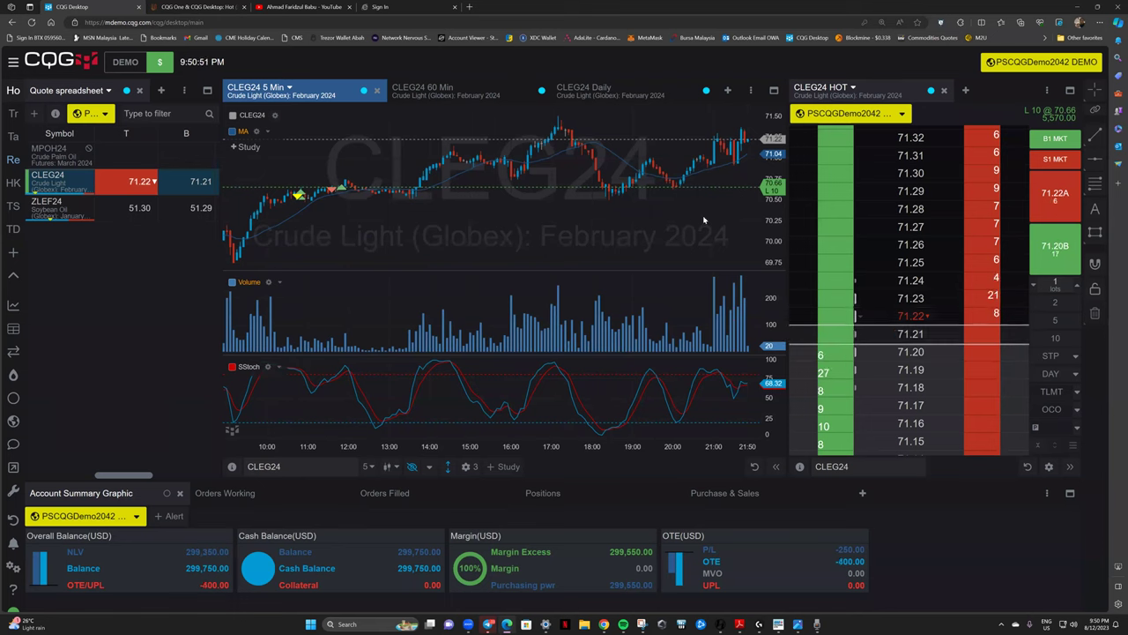
{"action": "left_click_drag", "start_coordinate": [650, 247], "coordinate": [582, 247]}
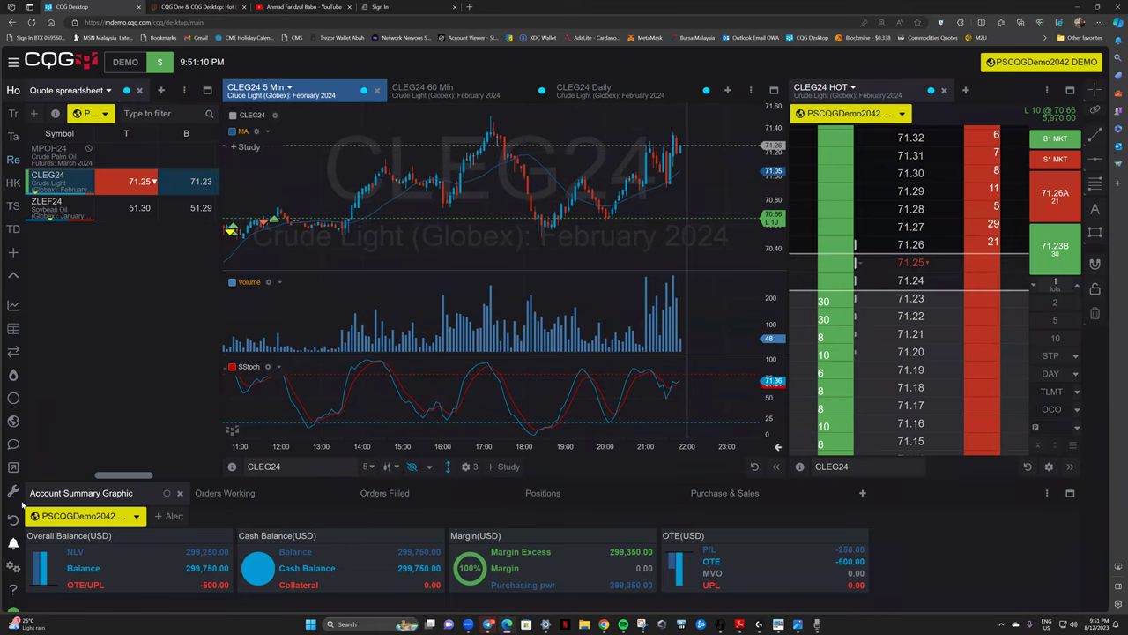
Set the reporting currency to MYR in the preferences.
{"action": "left_click", "coordinate": [13, 567]}
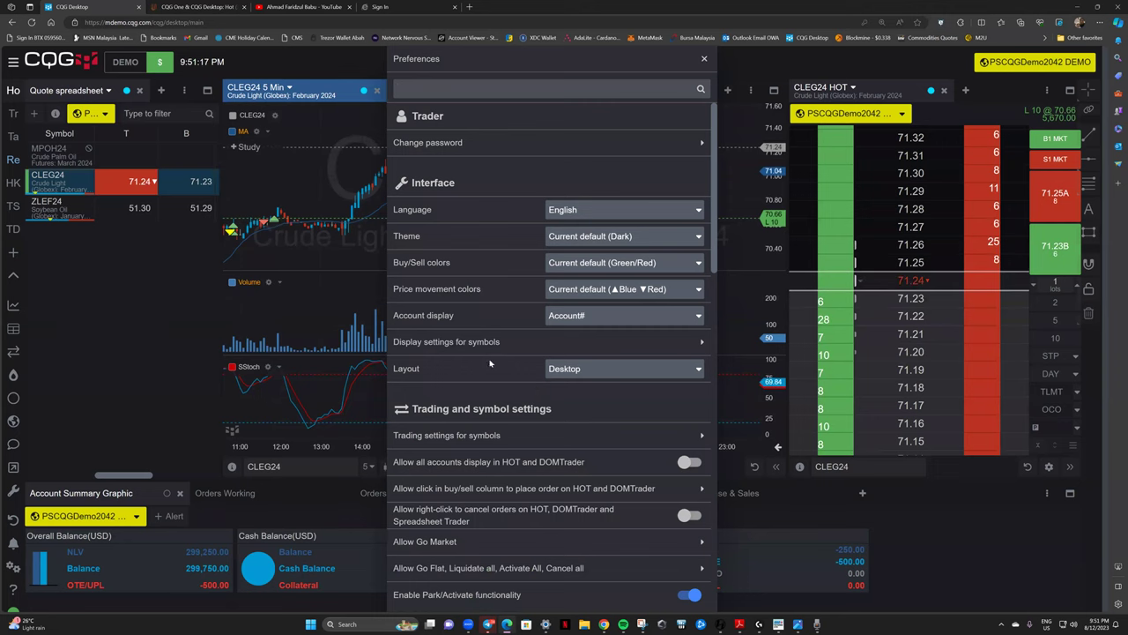
{"action": "scroll", "coordinate": [502, 370], "scroll_direction": "down", "scroll_amount": 10}
{"action": "scroll", "coordinate": [490, 363], "scroll_direction": "up", "scroll_amount": 3}
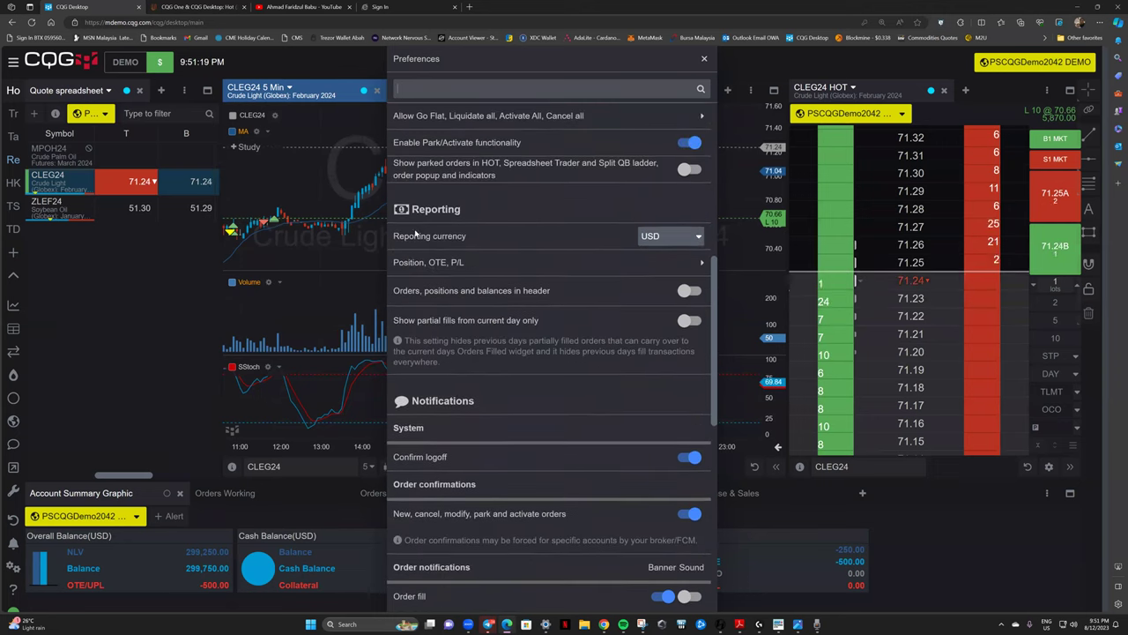
{"action": "left_click", "coordinate": [657, 236]}
{"action": "scroll", "coordinate": [639, 340], "scroll_direction": "down", "scroll_amount": 2}
{"action": "scroll", "coordinate": [639, 339], "scroll_direction": "down", "scroll_amount": 4}
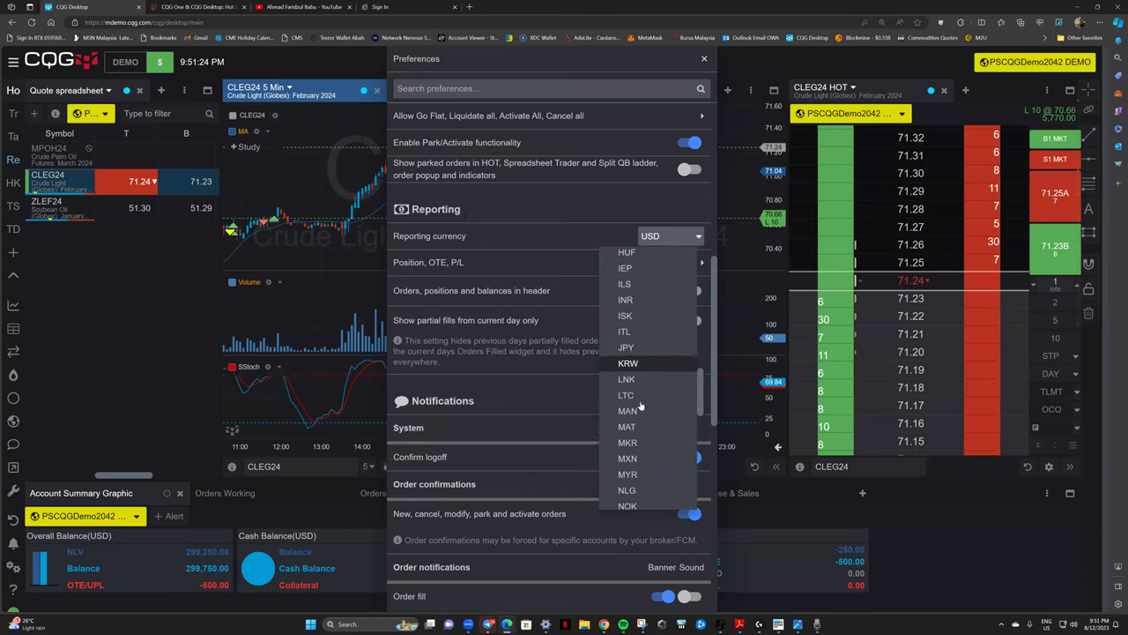
{"action": "left_click", "coordinate": [642, 473]}
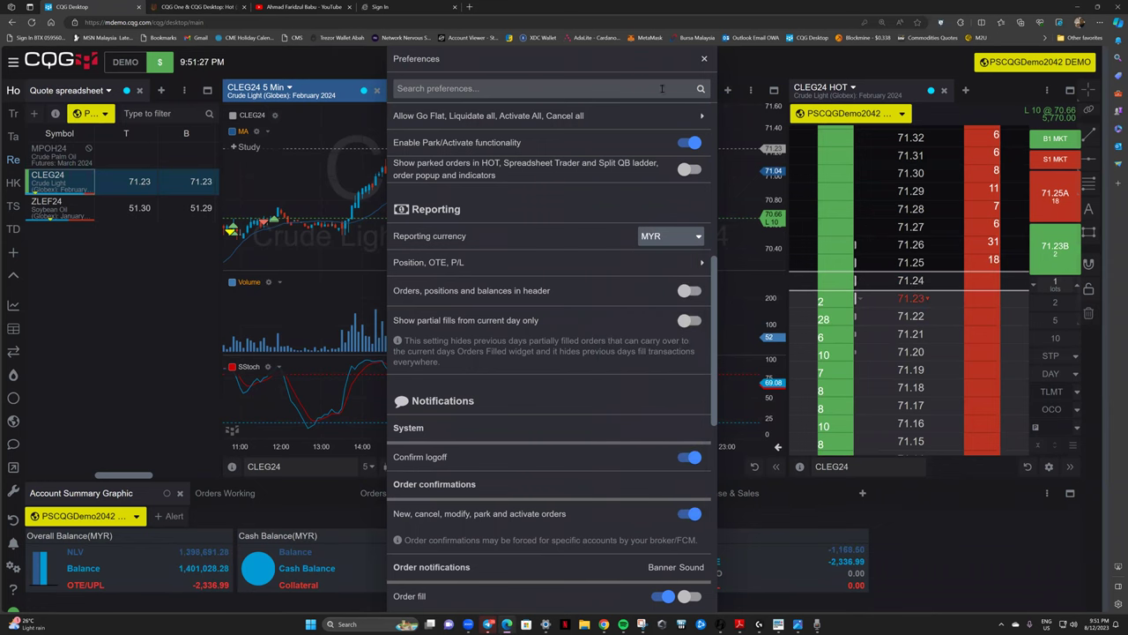
Close the preferences and review the Orders Working, Orders Filled, Positions and Purchase & Sales widgets.
{"action": "left_click", "coordinate": [704, 60]}
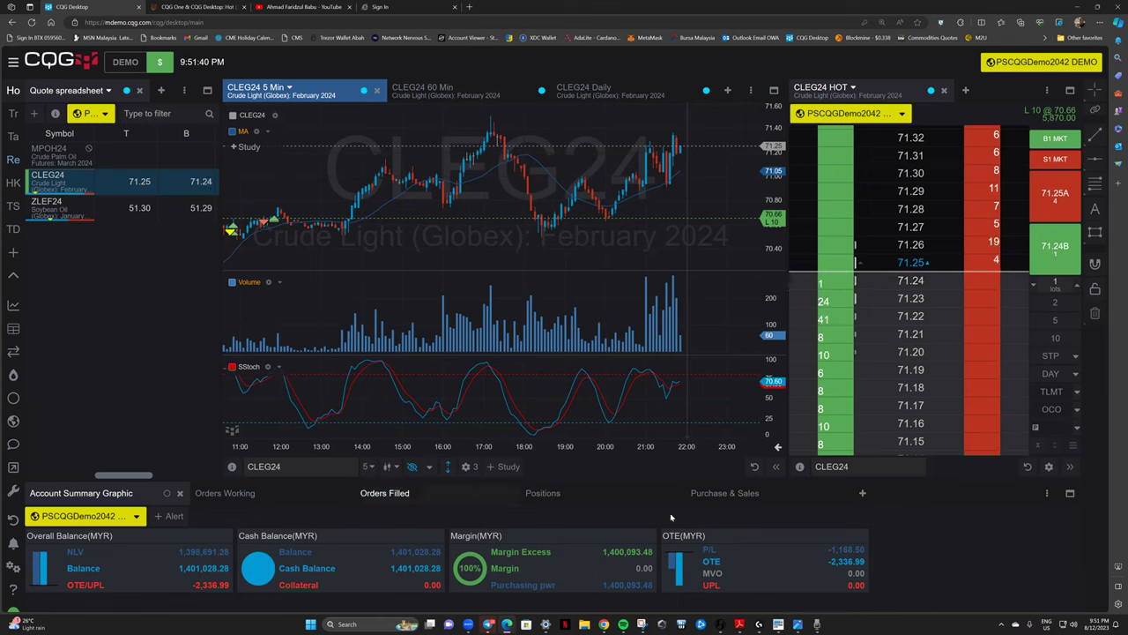
{"action": "left_click", "coordinate": [251, 493]}
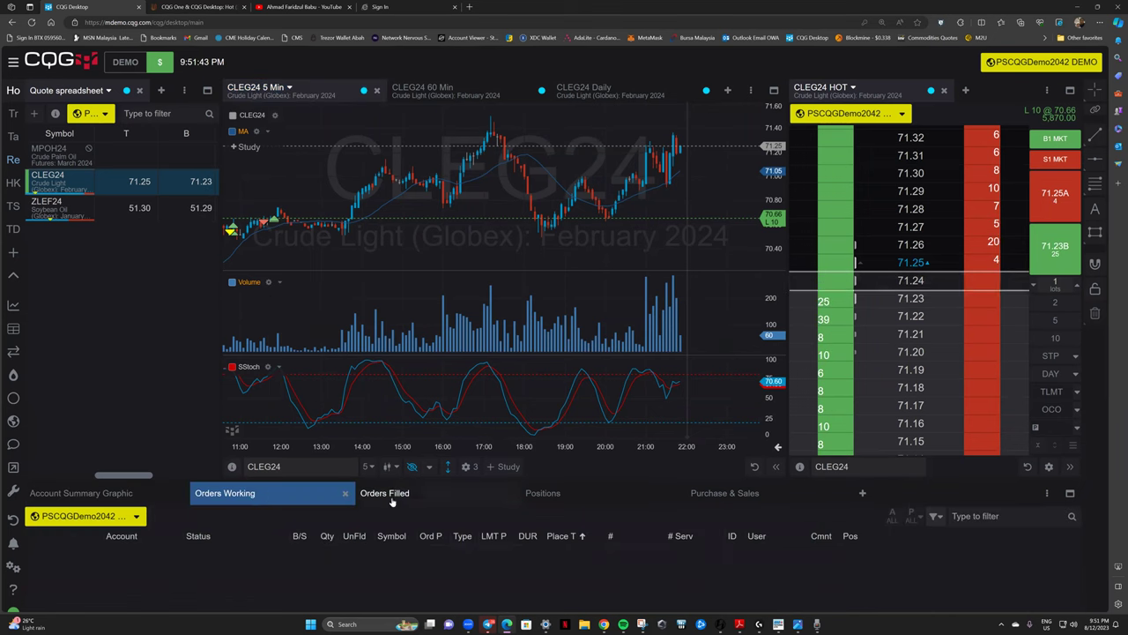
{"action": "left_click", "coordinate": [390, 497]}
{"action": "left_click", "coordinate": [600, 501]}
{"action": "left_click", "coordinate": [726, 500]}
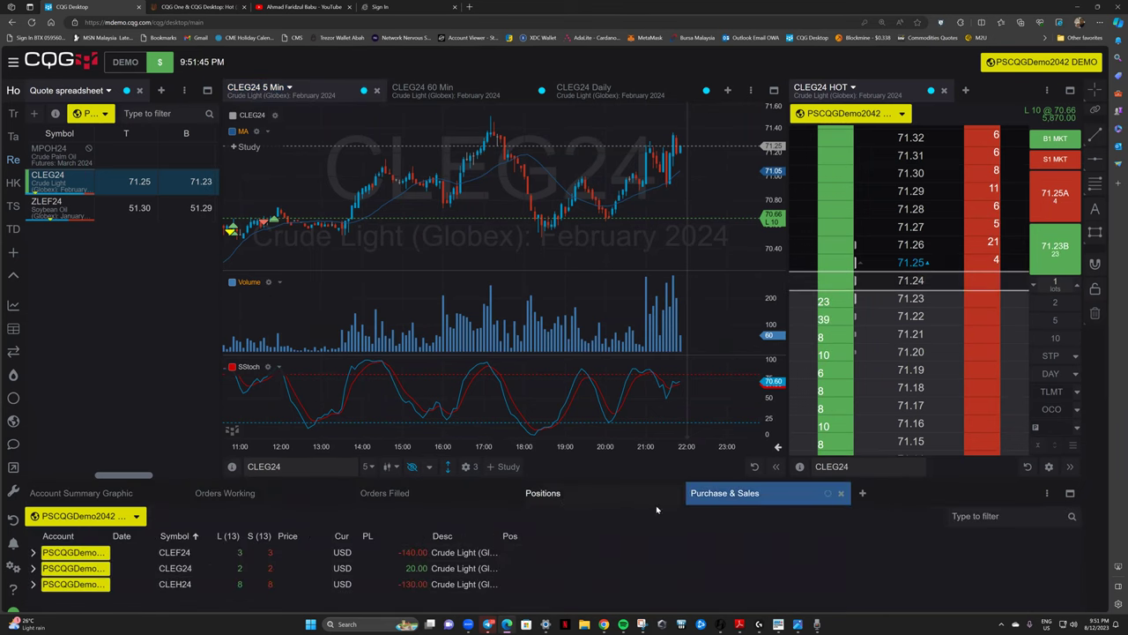
Add an Orders widget as a new tab beside Purchase & Sales, and return to the Account Summary Graphic.
{"action": "left_click", "coordinate": [862, 493]}
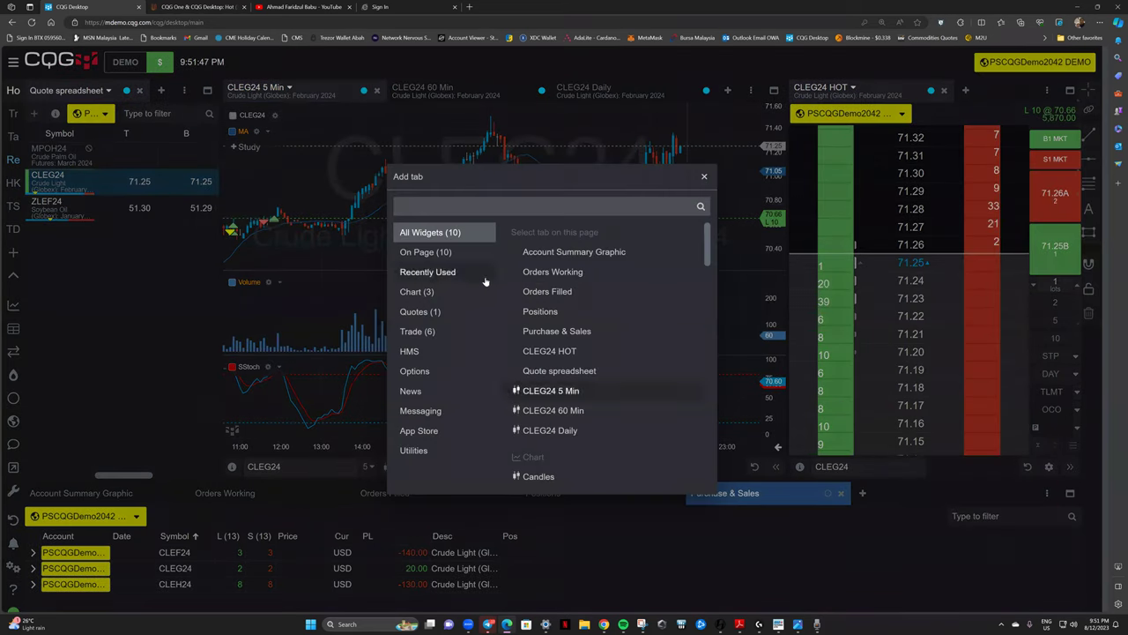
{"action": "scroll", "coordinate": [595, 328], "scroll_direction": "down", "scroll_amount": 1}
{"action": "scroll", "coordinate": [597, 328], "scroll_direction": "up", "scroll_amount": 1}
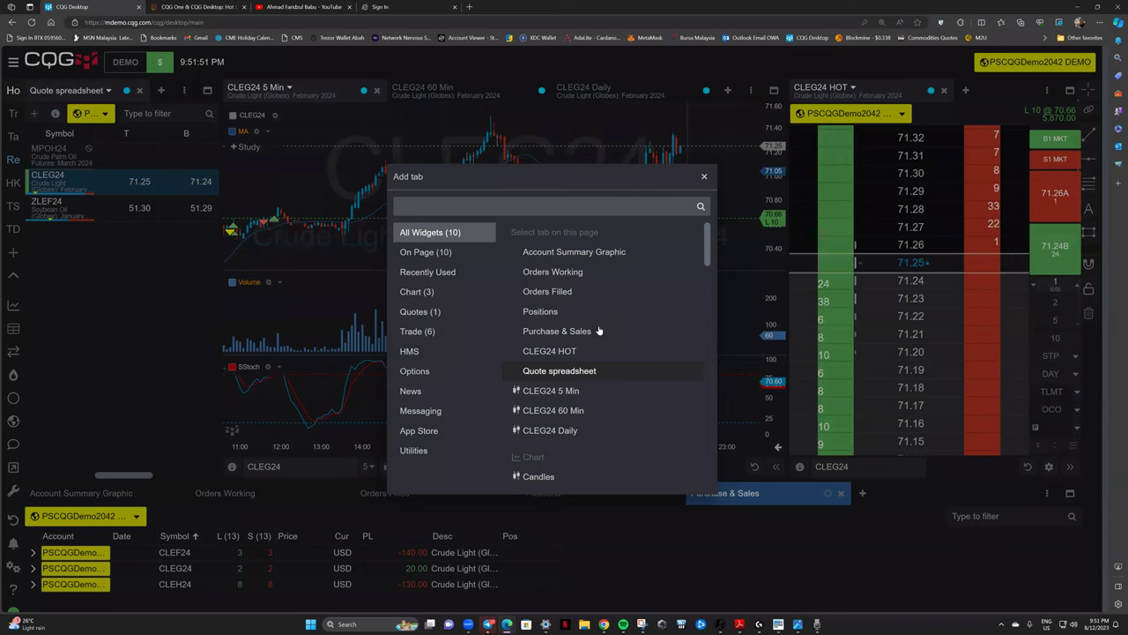
{"action": "scroll", "coordinate": [599, 327], "scroll_direction": "down", "scroll_amount": 2}
{"action": "scroll", "coordinate": [602, 323], "scroll_direction": "up", "scroll_amount": 2}
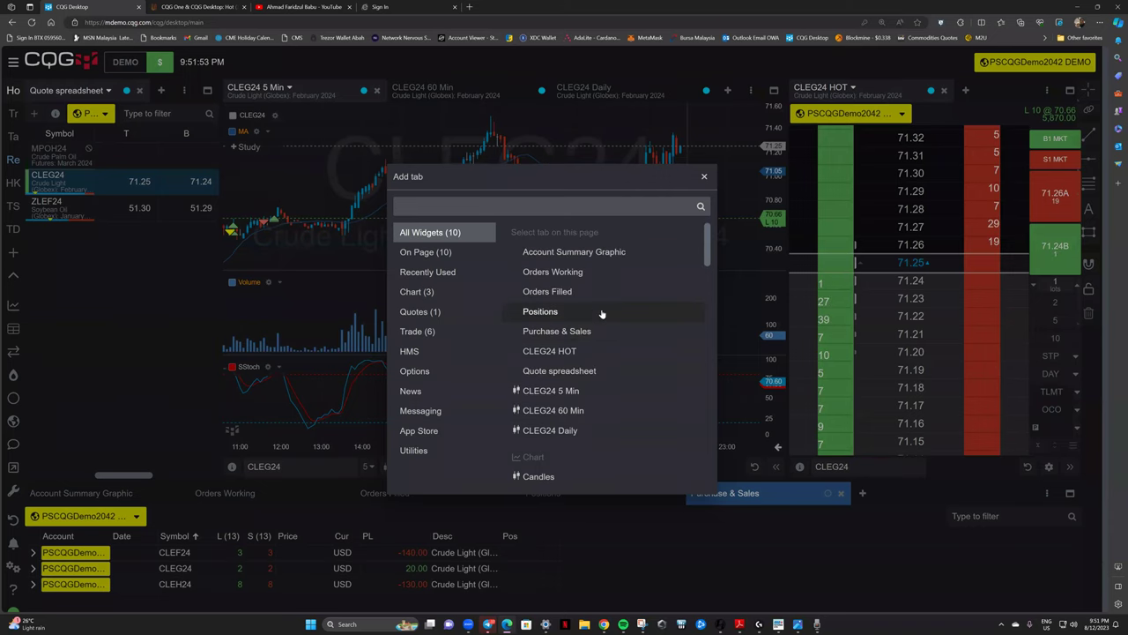
{"action": "scroll", "coordinate": [602, 317], "scroll_direction": "down", "scroll_amount": 6}
{"action": "scroll", "coordinate": [582, 339], "scroll_direction": "down", "scroll_amount": 5}
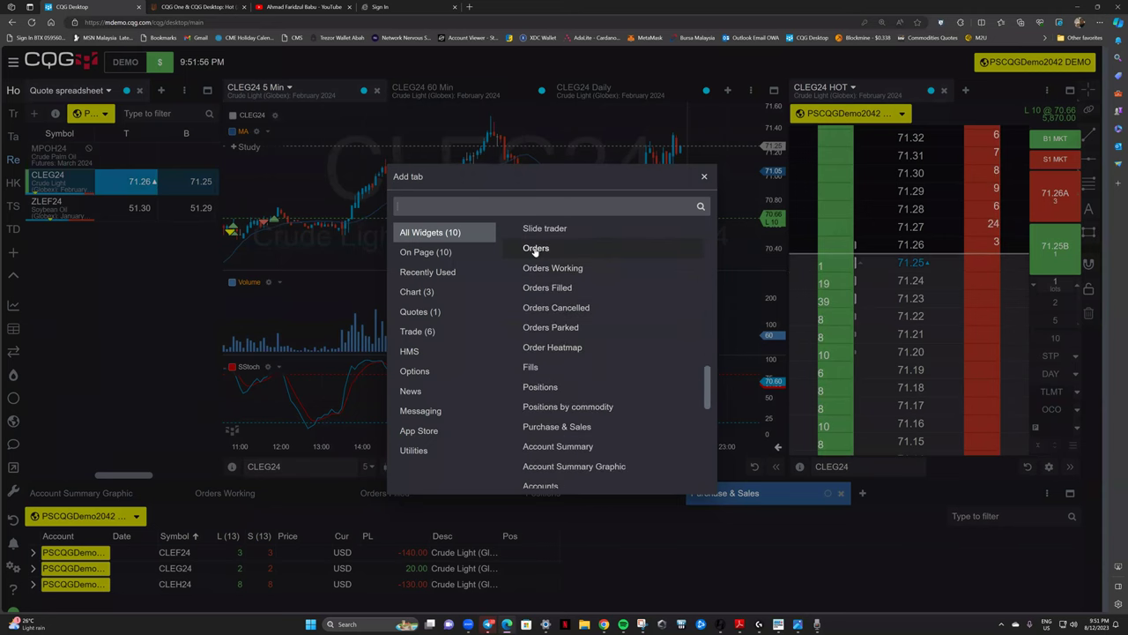
{"action": "left_click", "coordinate": [535, 249]}
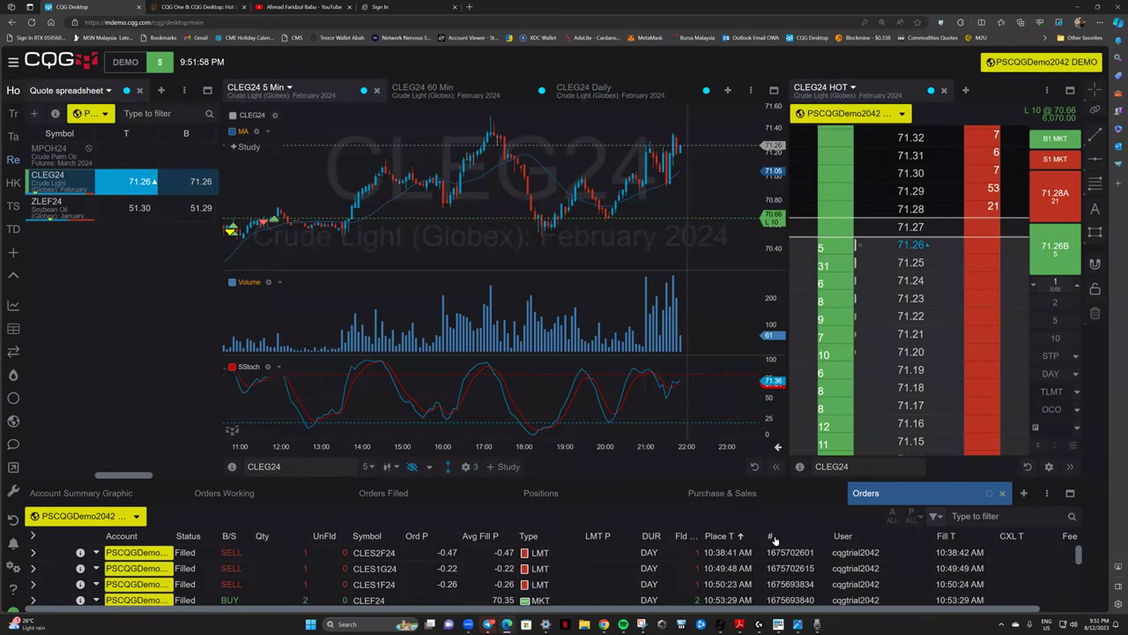
{"action": "left_click", "coordinate": [122, 493]}
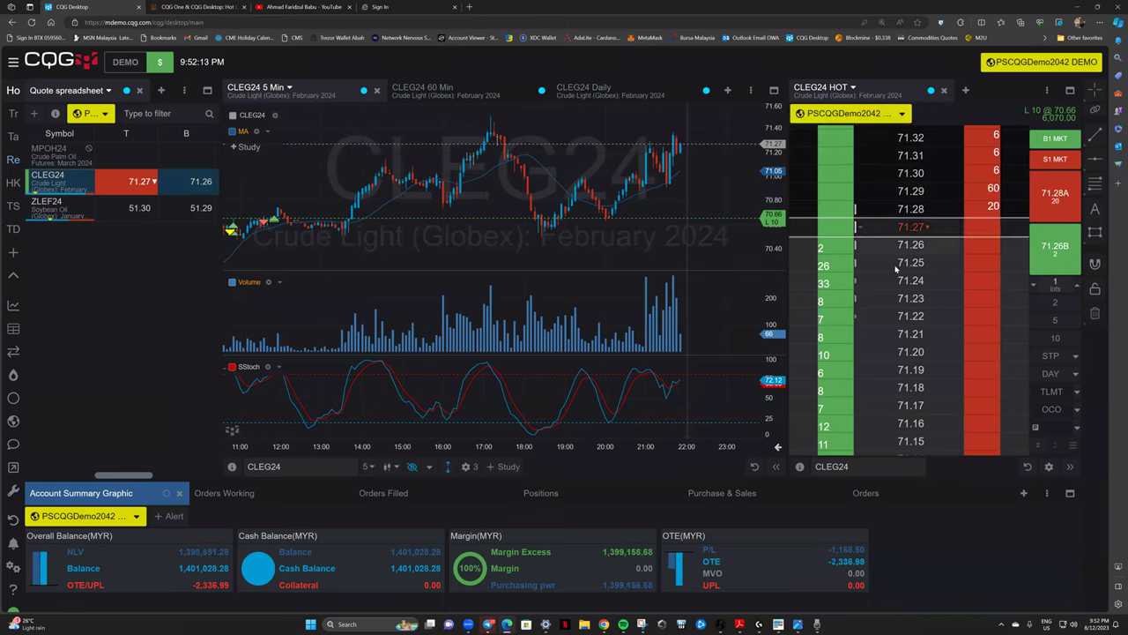
Redock the CLEG24 HOT ladder so it spans the full workspace height beside the chart and account widgets.
{"action": "scroll", "coordinate": [897, 267], "scroll_direction": "up", "scroll_amount": 6}
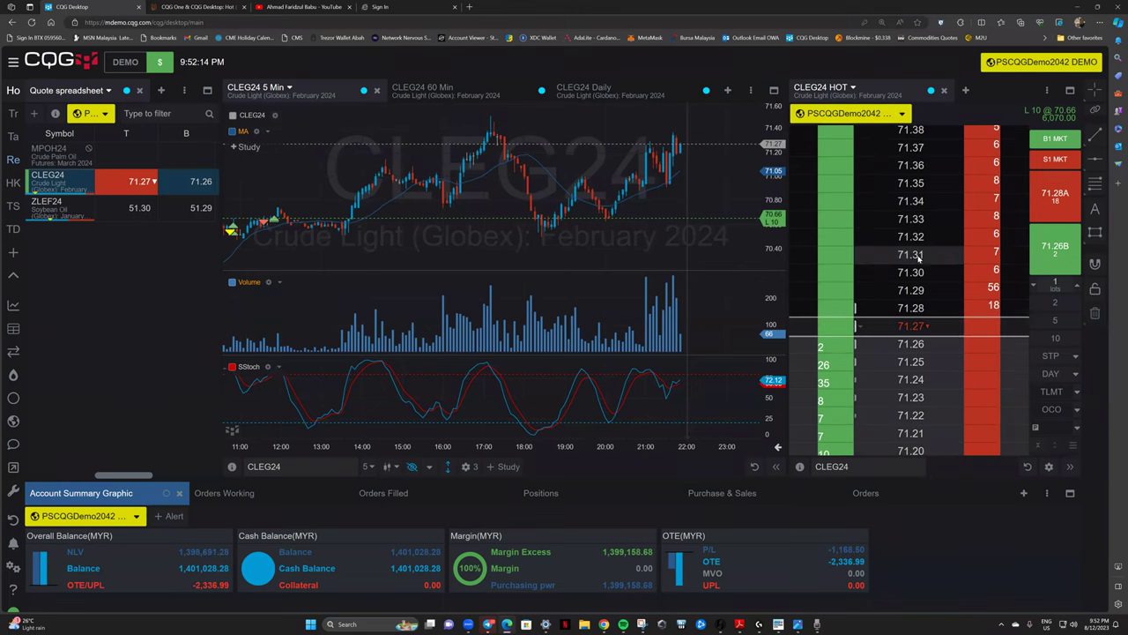
{"action": "scroll", "coordinate": [925, 259], "scroll_direction": "down", "scroll_amount": 6}
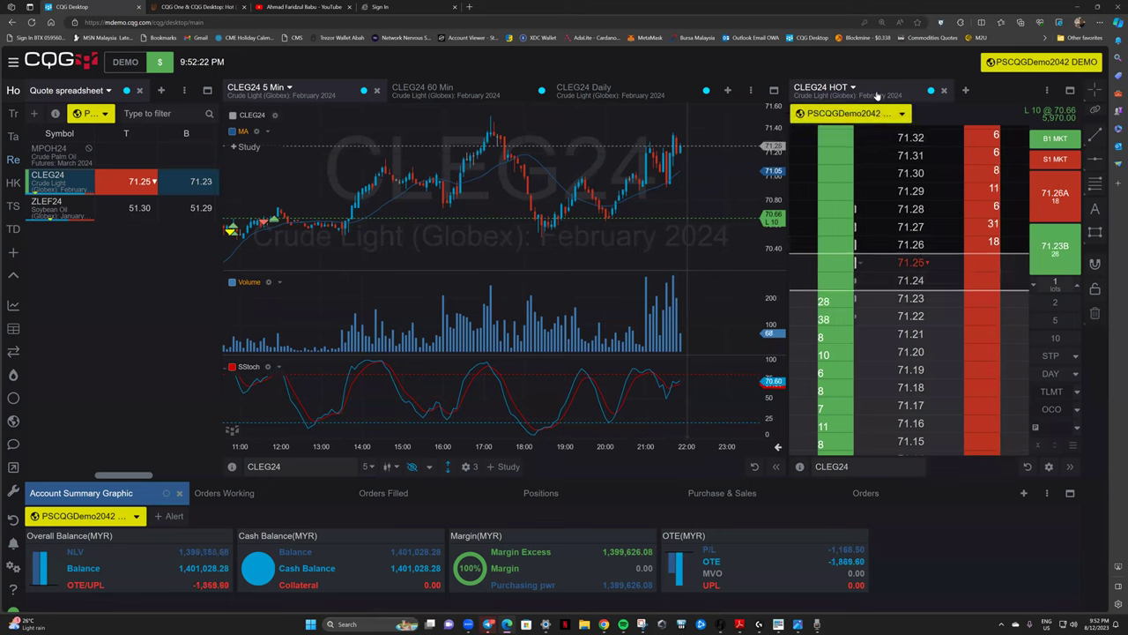
{"action": "left_click", "coordinate": [876, 94]}
{"action": "left_click_drag", "start_coordinate": [878, 94], "coordinate": [1050, 514]}
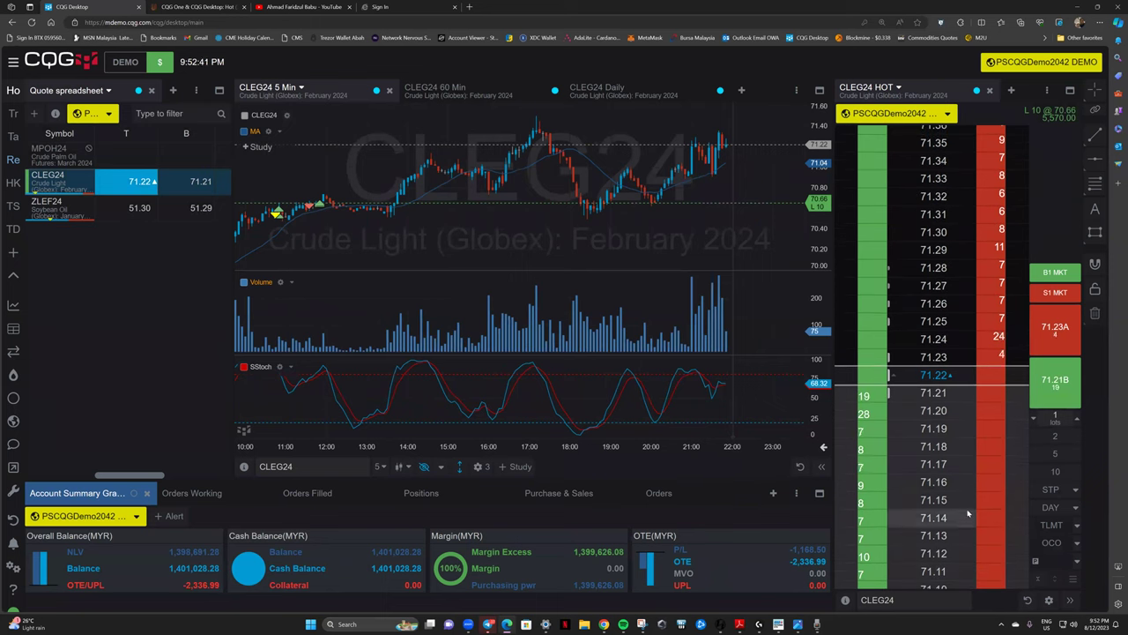
Examine the bid and ask depth on the CLEG24 HOT ladder at prices well away from the market.
{"action": "scroll", "coordinate": [968, 514], "scroll_direction": "up", "scroll_amount": 15}
{"action": "scroll", "coordinate": [958, 367], "scroll_direction": "down", "scroll_amount": 15}
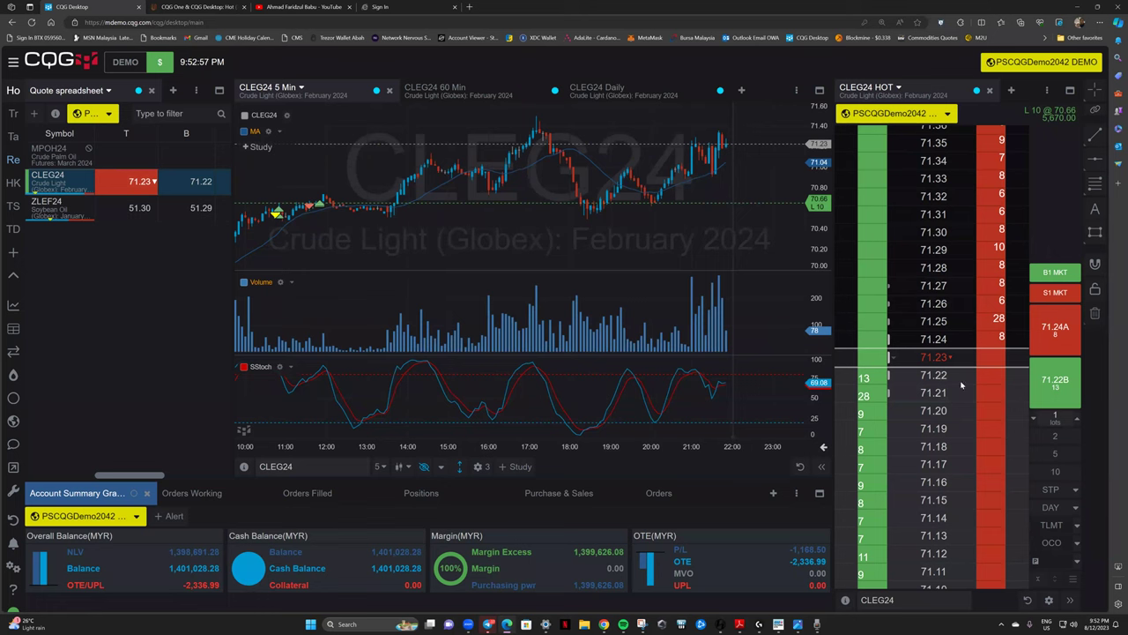
{"action": "scroll", "coordinate": [934, 392], "scroll_direction": "down", "scroll_amount": 10}
{"action": "scroll", "coordinate": [912, 389], "scroll_direction": "down", "scroll_amount": 10}
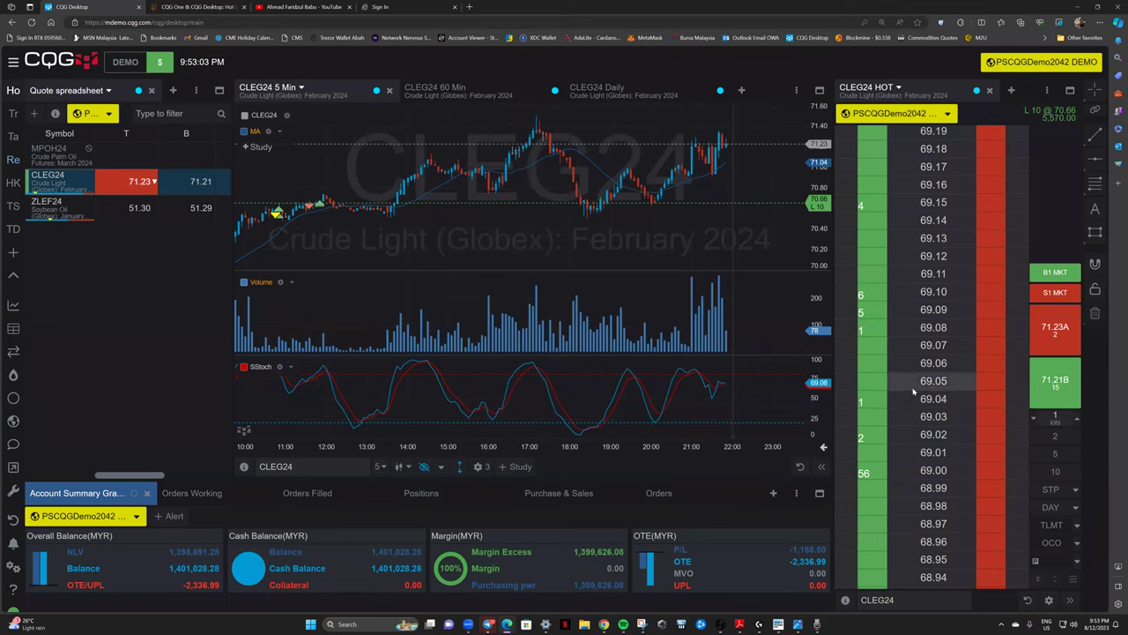
{"action": "scroll", "coordinate": [945, 424], "scroll_direction": "up", "scroll_amount": 9}
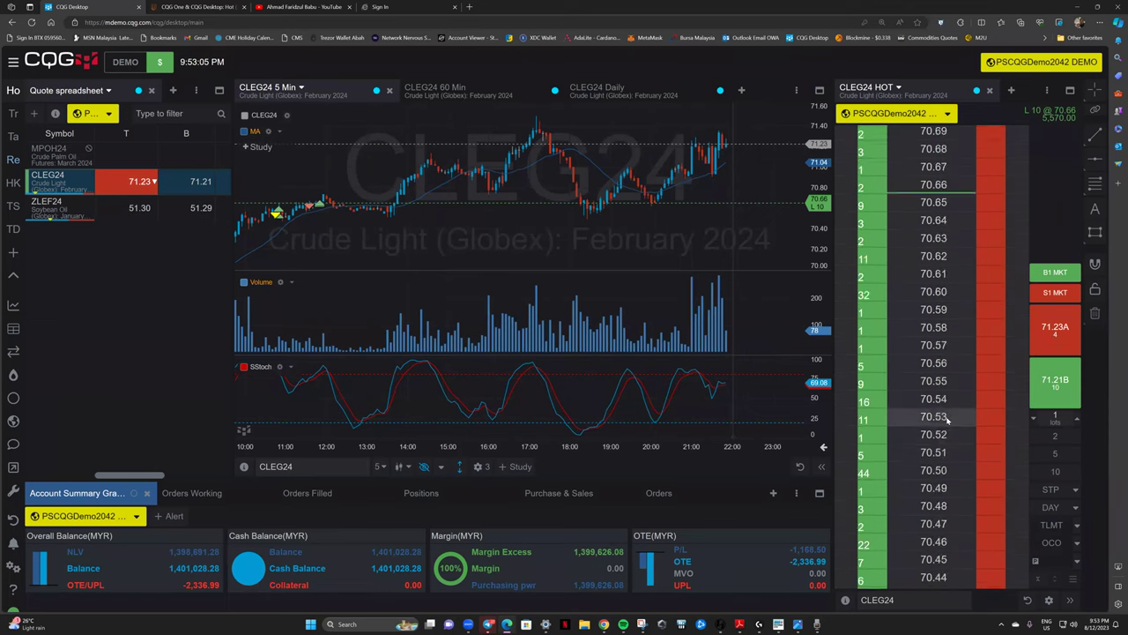
{"action": "scroll", "coordinate": [946, 424], "scroll_direction": "up", "scroll_amount": 12}
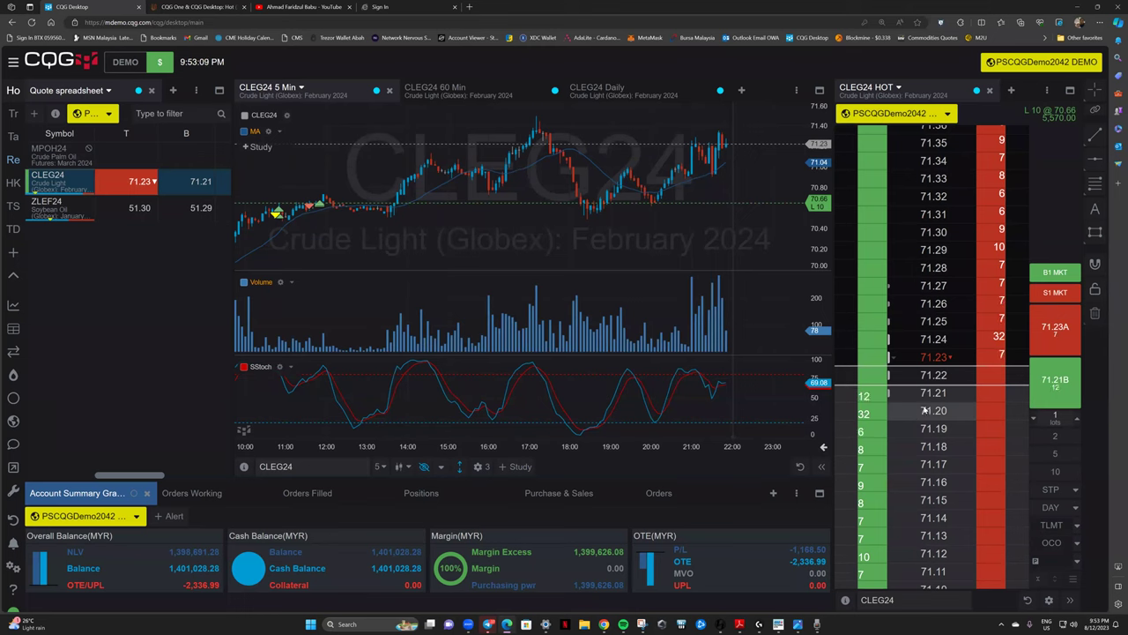
{"action": "scroll", "coordinate": [926, 407], "scroll_direction": "up", "scroll_amount": 2}
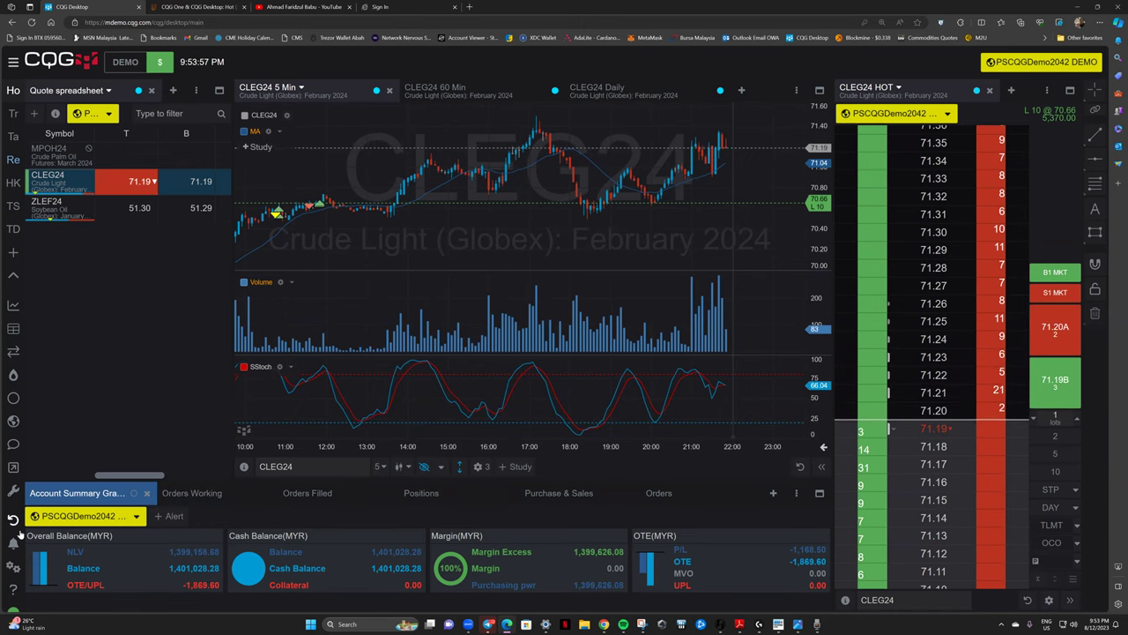
Enable the display of orders, positions and balances in the header through the reporting preferences.
{"action": "left_click", "coordinate": [13, 566]}
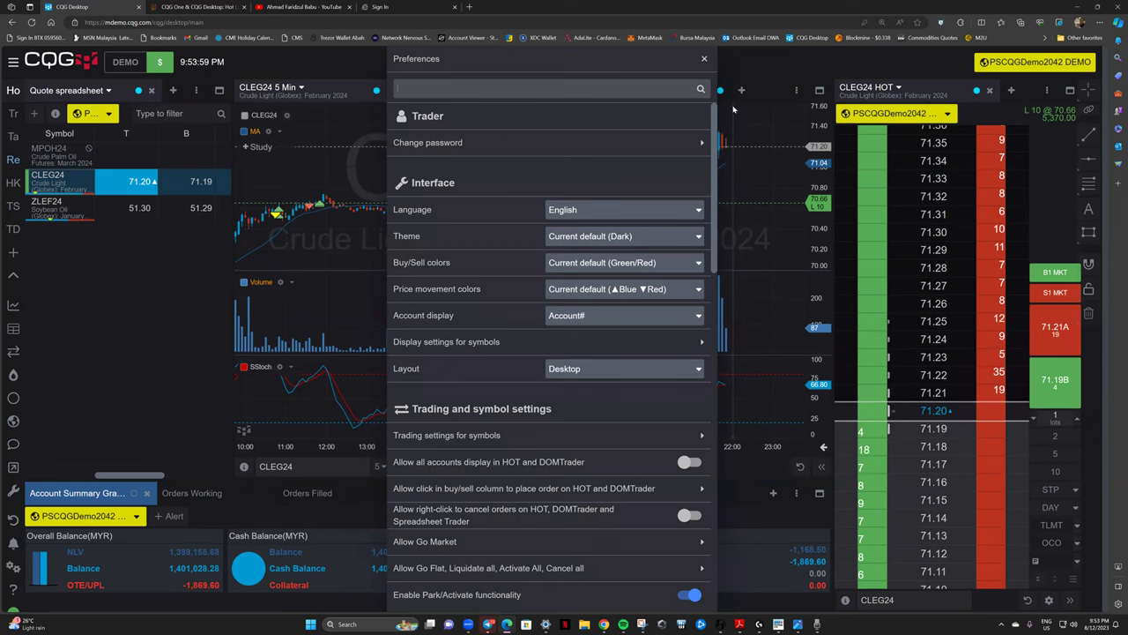
{"action": "left_click", "coordinate": [704, 60]}
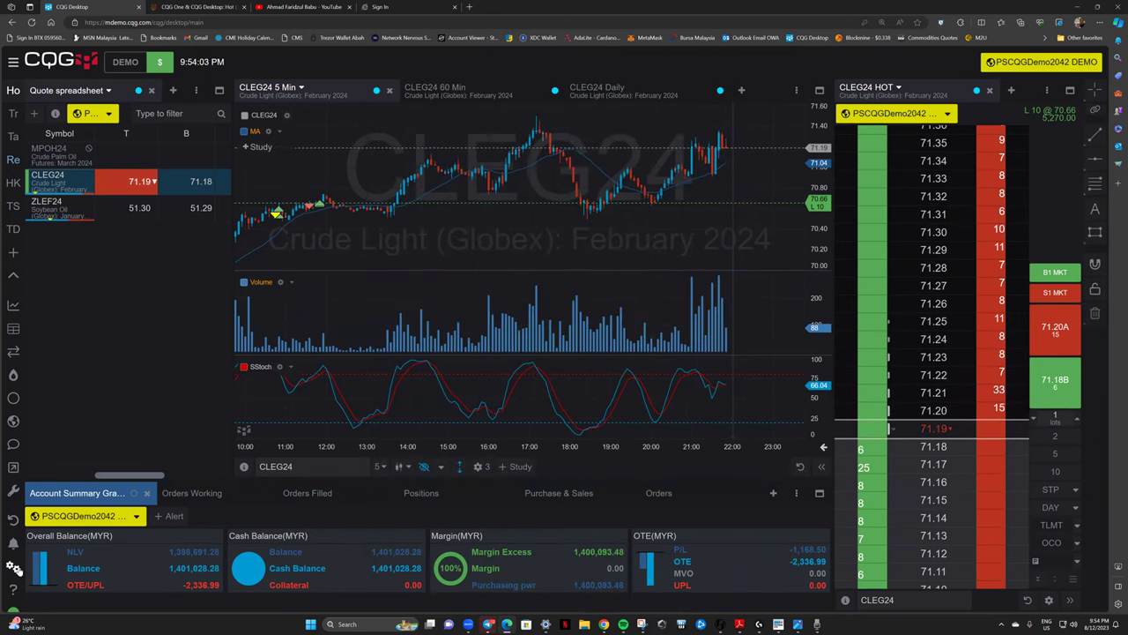
{"action": "left_click", "coordinate": [13, 567]}
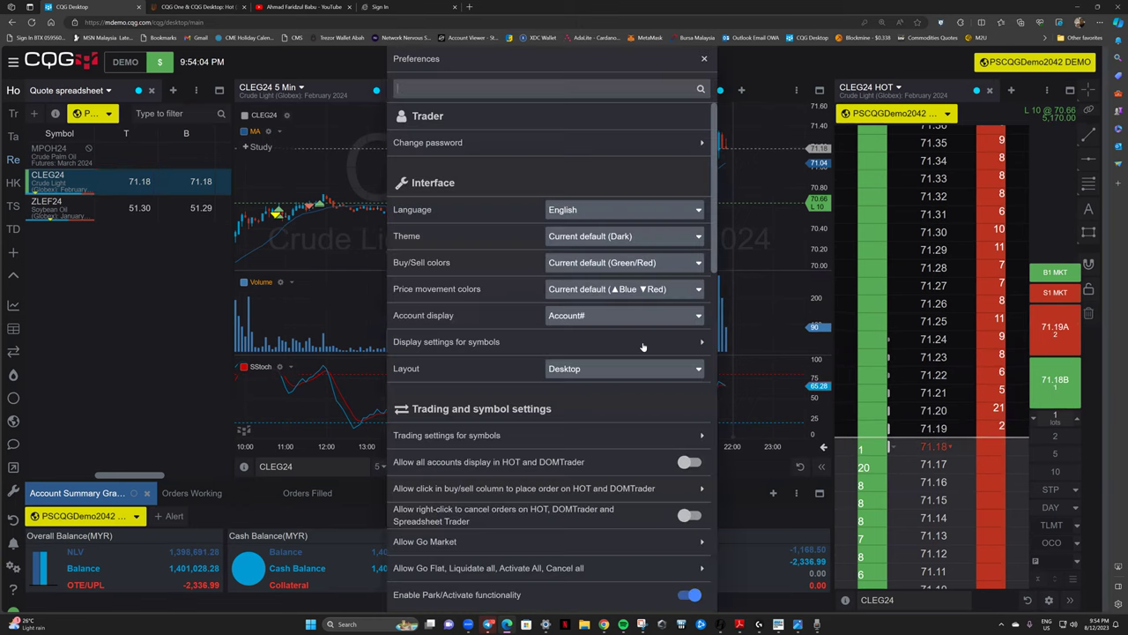
{"action": "scroll", "coordinate": [504, 355], "scroll_direction": "down", "scroll_amount": 3}
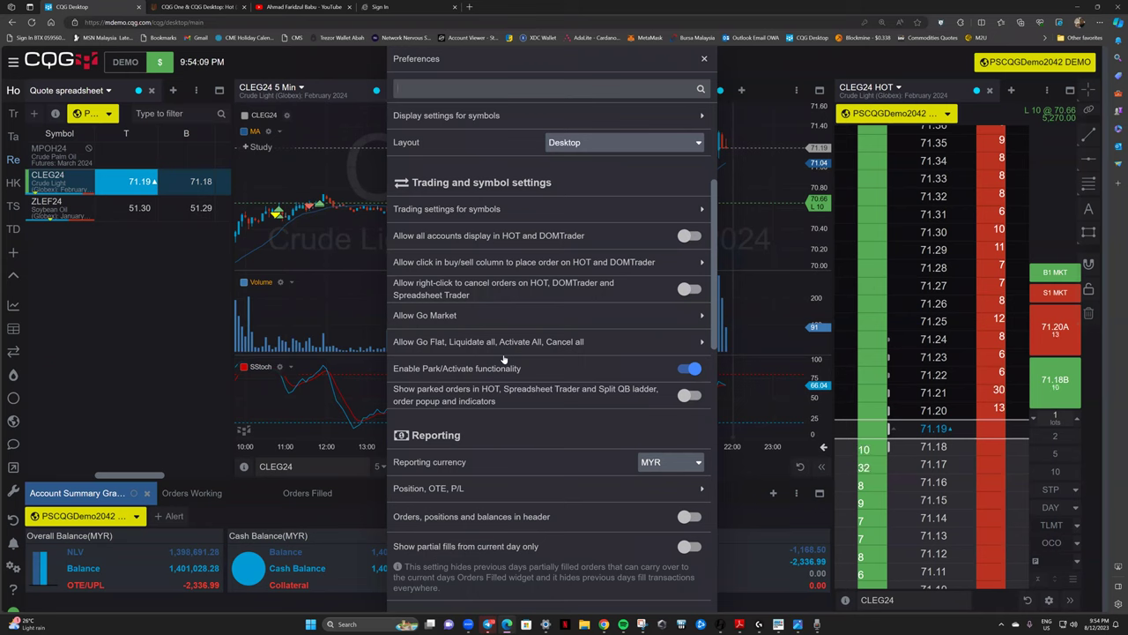
{"action": "scroll", "coordinate": [503, 359], "scroll_direction": "down", "scroll_amount": 2}
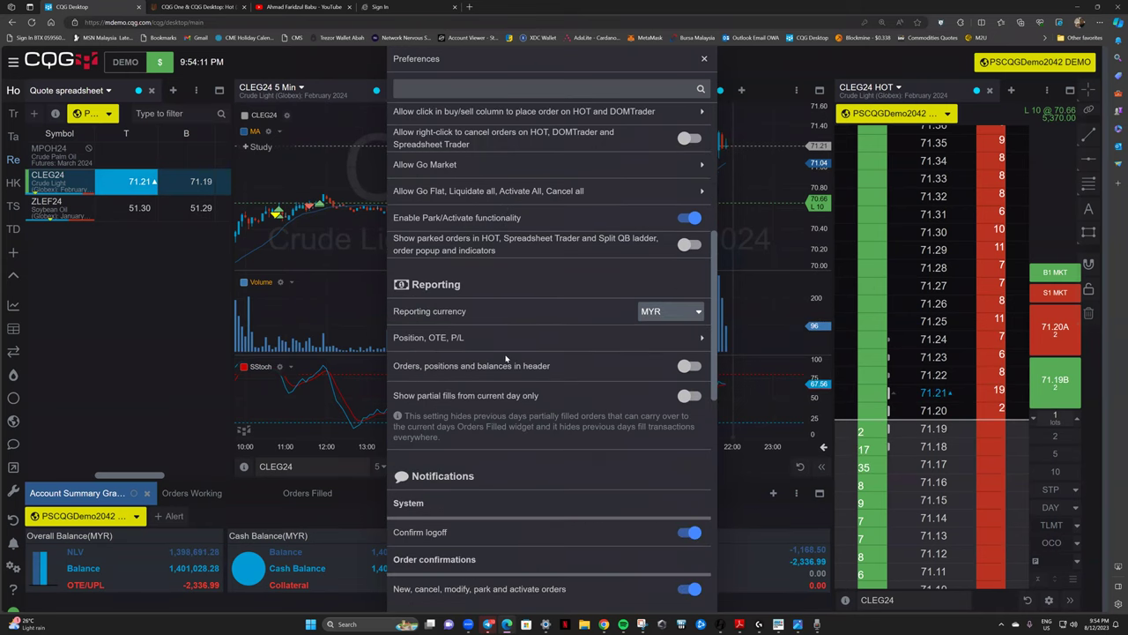
{"action": "scroll", "coordinate": [506, 358], "scroll_direction": "down", "scroll_amount": 1}
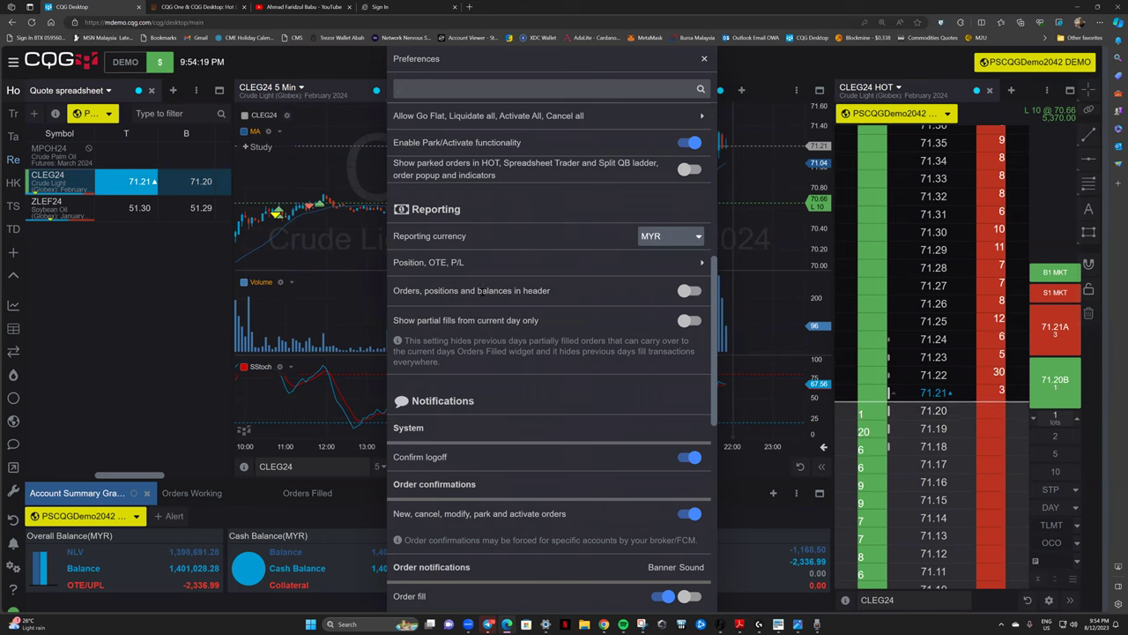
{"action": "left_click", "coordinate": [690, 290]}
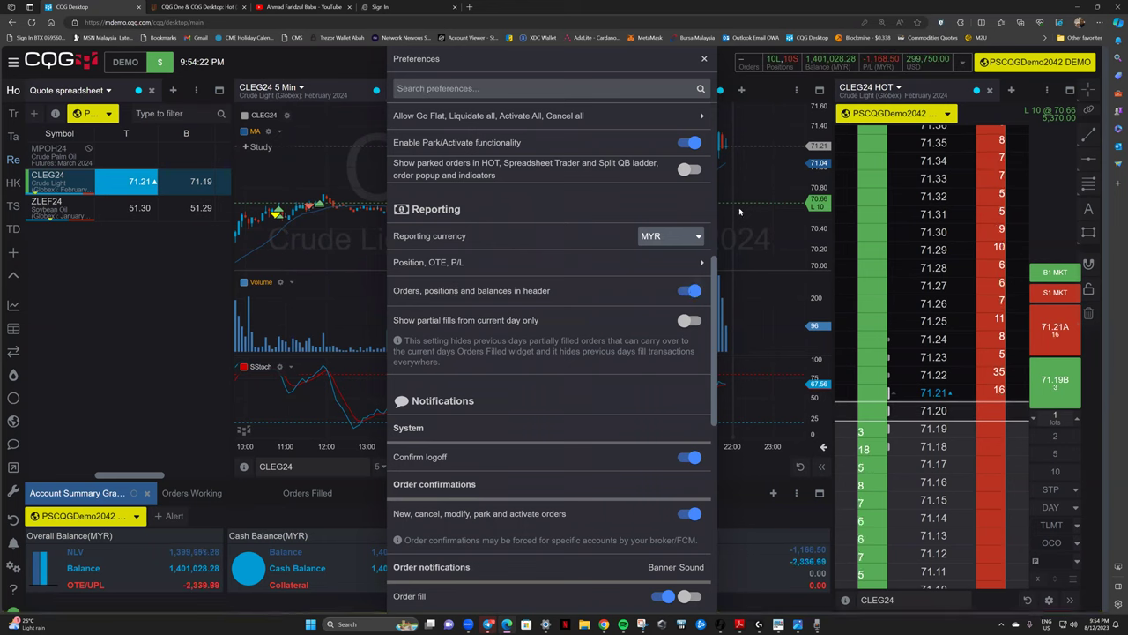
{"action": "left_click", "coordinate": [690, 291]}
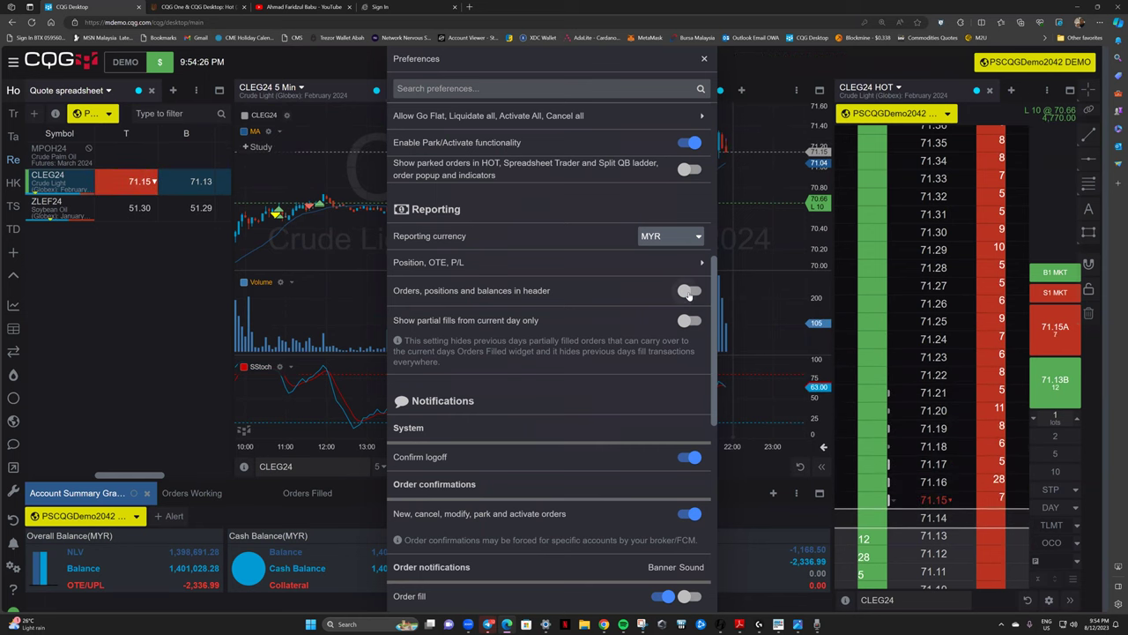
{"action": "left_click", "coordinate": [704, 59]}
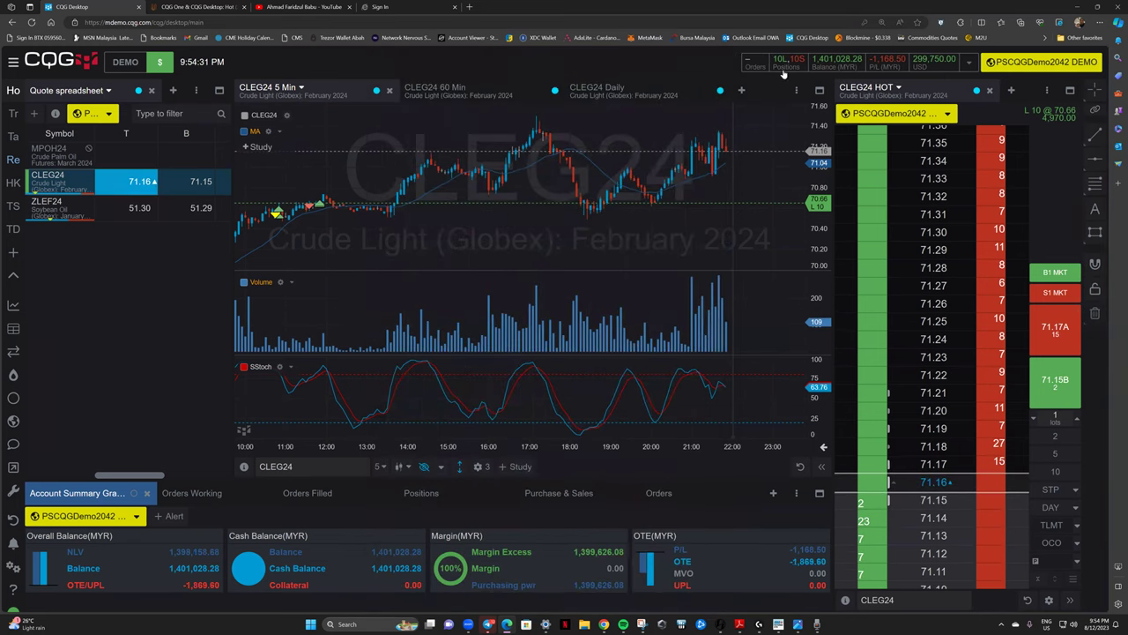
Liquidate the open CLEG24 position from its HOT ladder and confirm the liquidation.
{"action": "left_click", "coordinate": [1051, 113]}
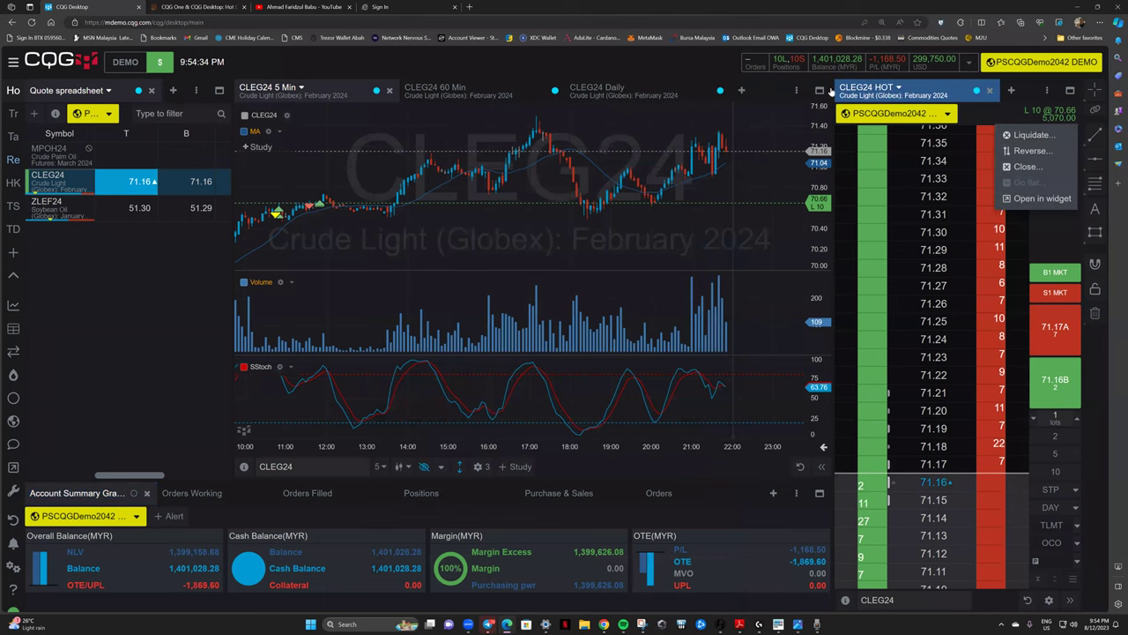
{"action": "left_click", "coordinate": [1027, 135]}
{"action": "left_click", "coordinate": [630, 388]}
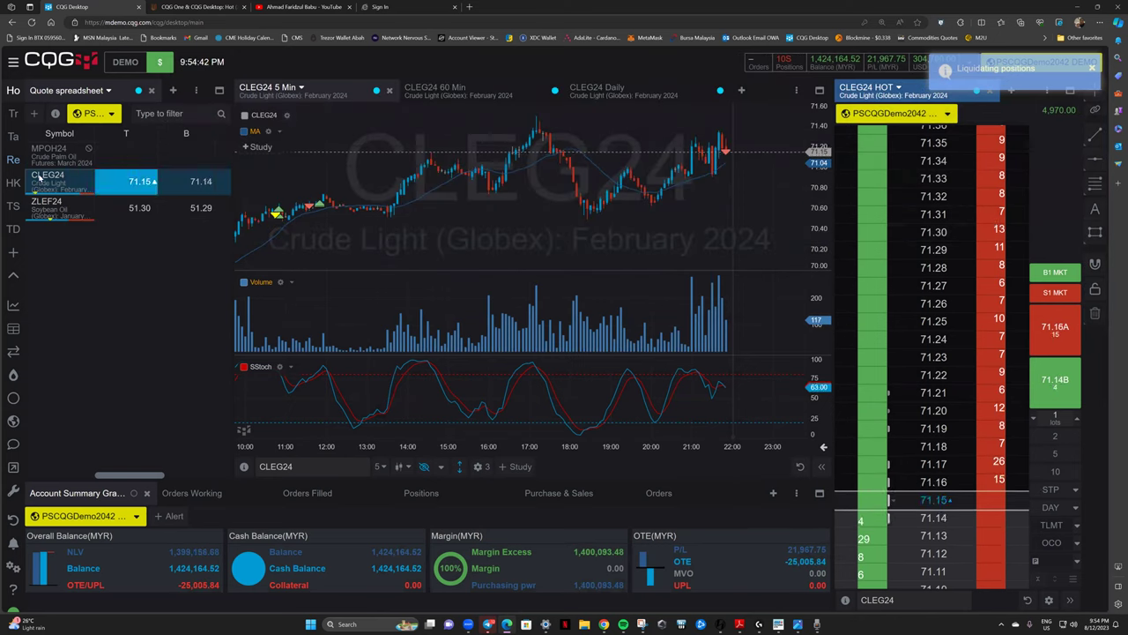
Expand the page sidebar, switch to the test SP CL page and check the open positions summary in the header.
{"action": "left_click", "coordinate": [14, 62]}
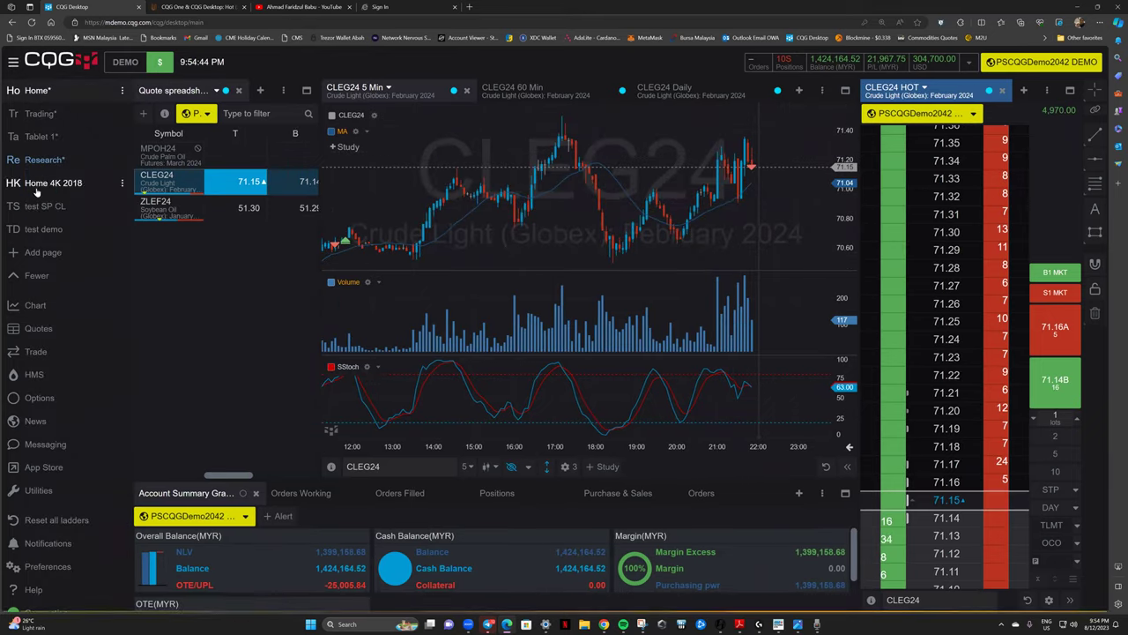
{"action": "left_click", "coordinate": [39, 205]}
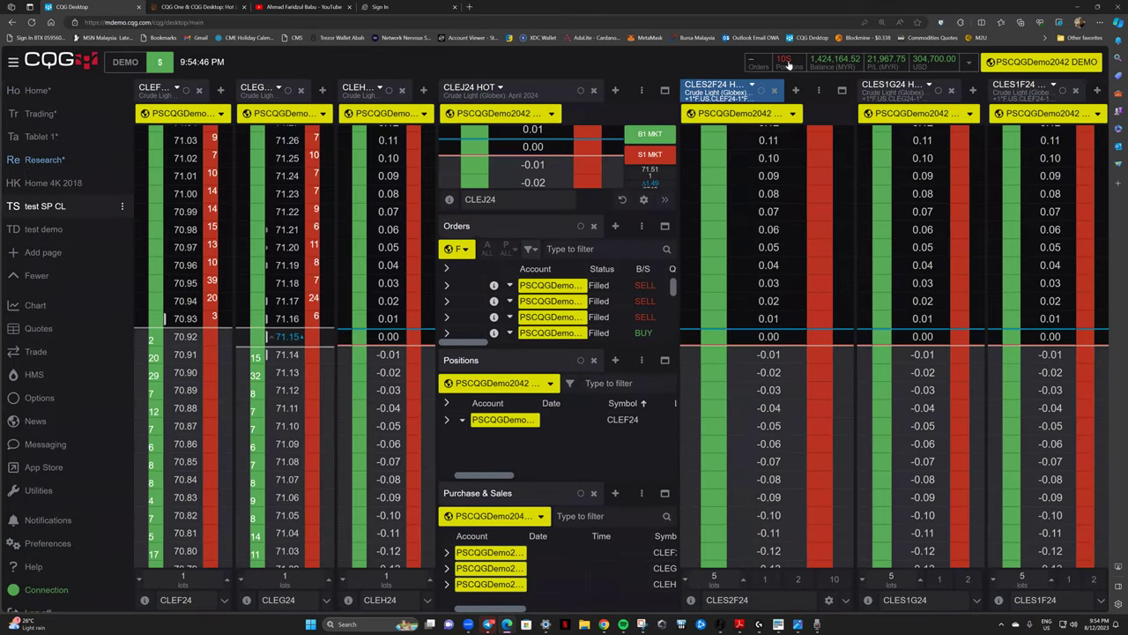
{"action": "left_click", "coordinate": [785, 65]}
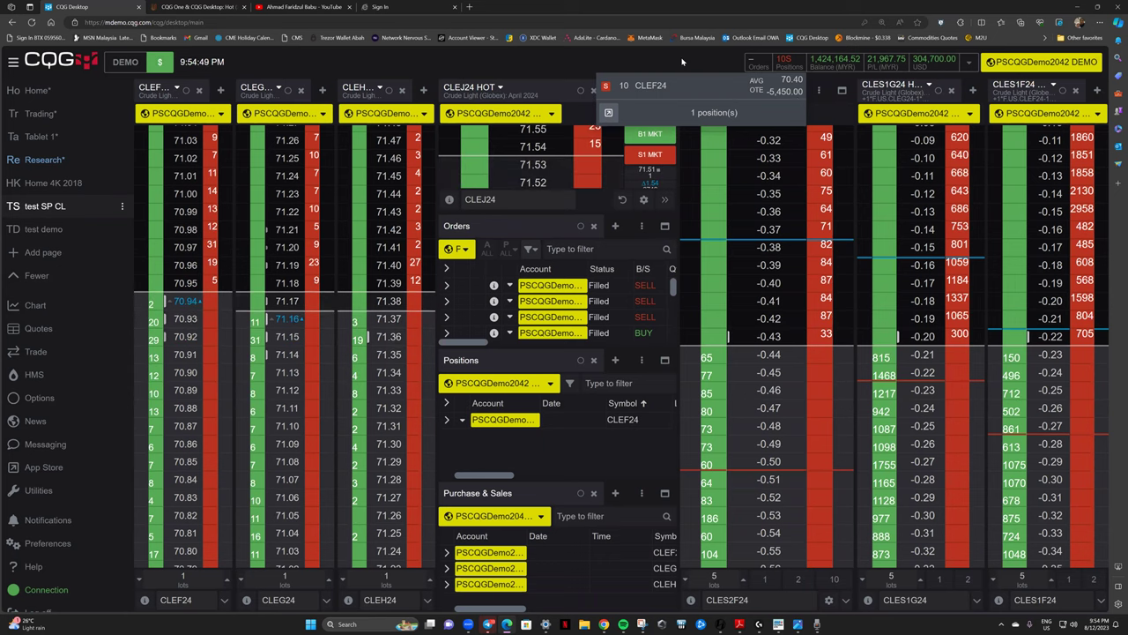
{"action": "left_click", "coordinate": [705, 88]}
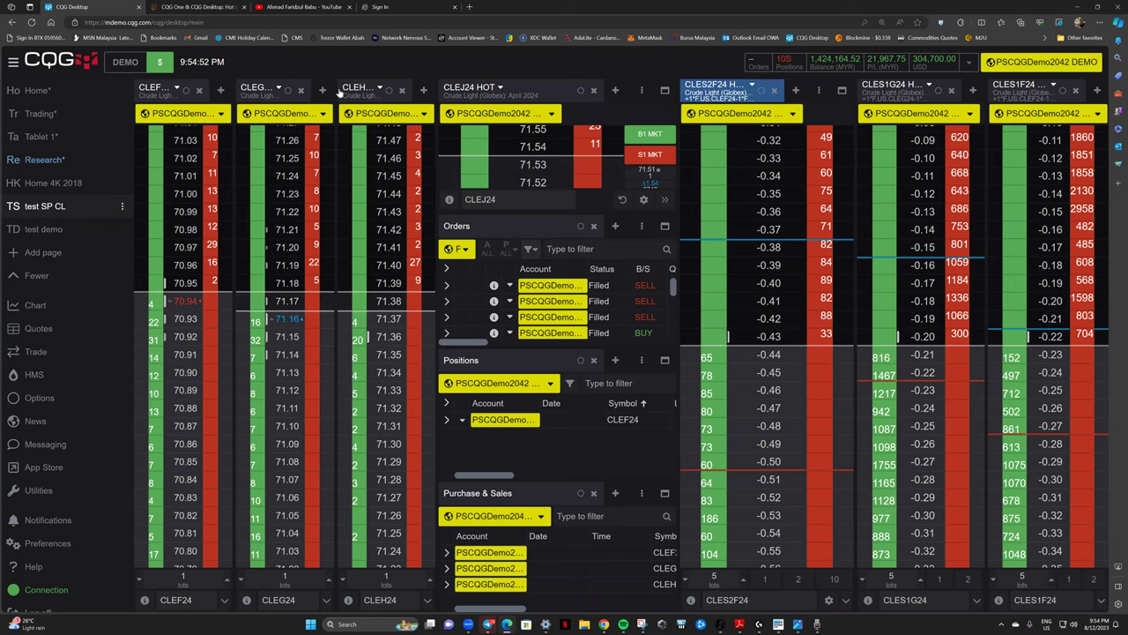
Liquidate the open CLEF24 position from its HOT ladder on the test SP CL page.
{"action": "left_click", "coordinate": [263, 95]}
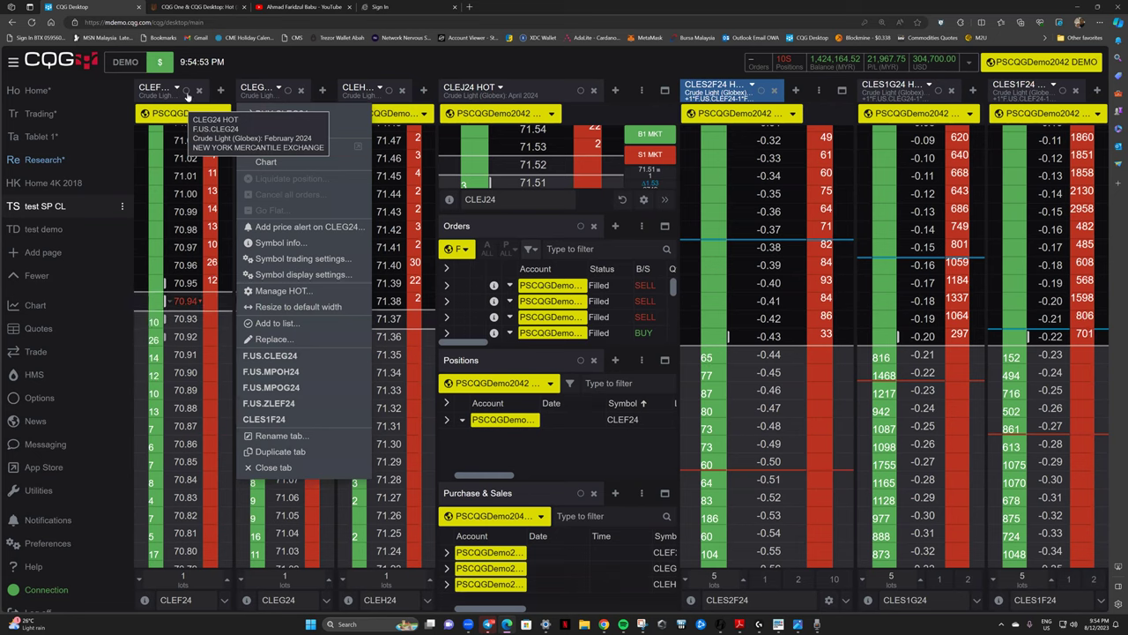
{"action": "left_click", "coordinate": [149, 96]}
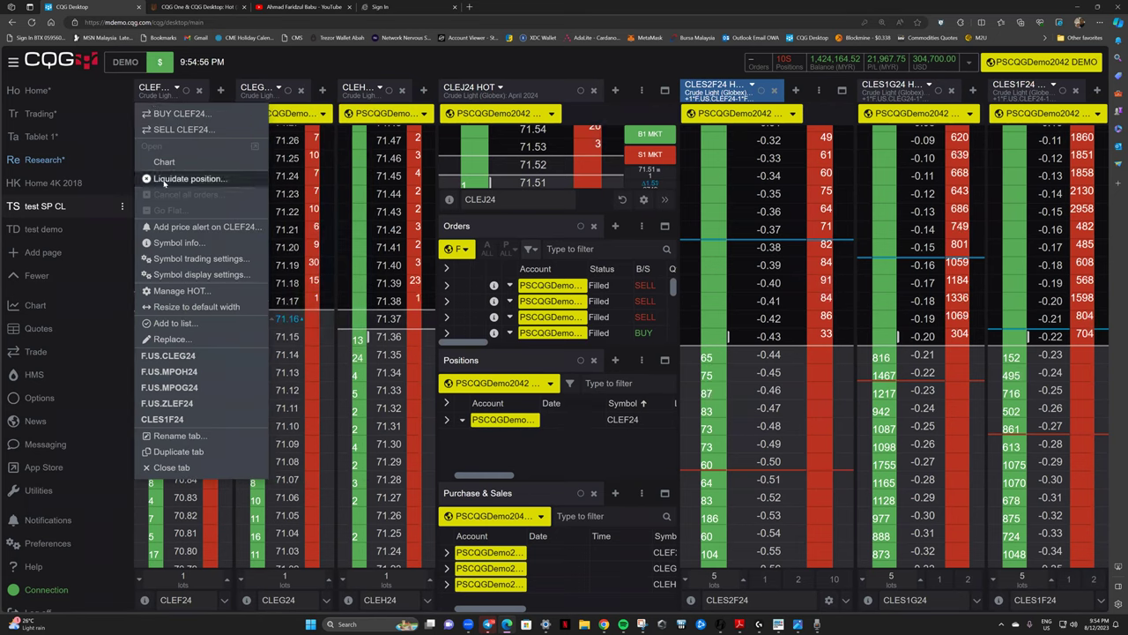
{"action": "left_click", "coordinate": [185, 179]}
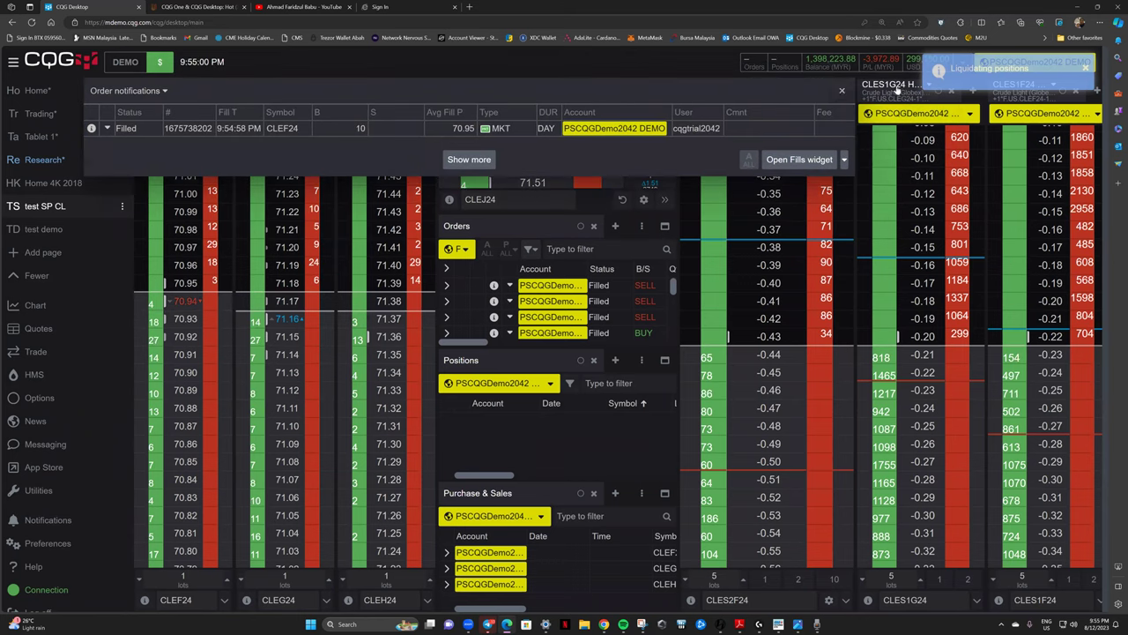
Switch back to the Home page and collapse the page sidebar.
{"action": "left_click", "coordinate": [23, 92]}
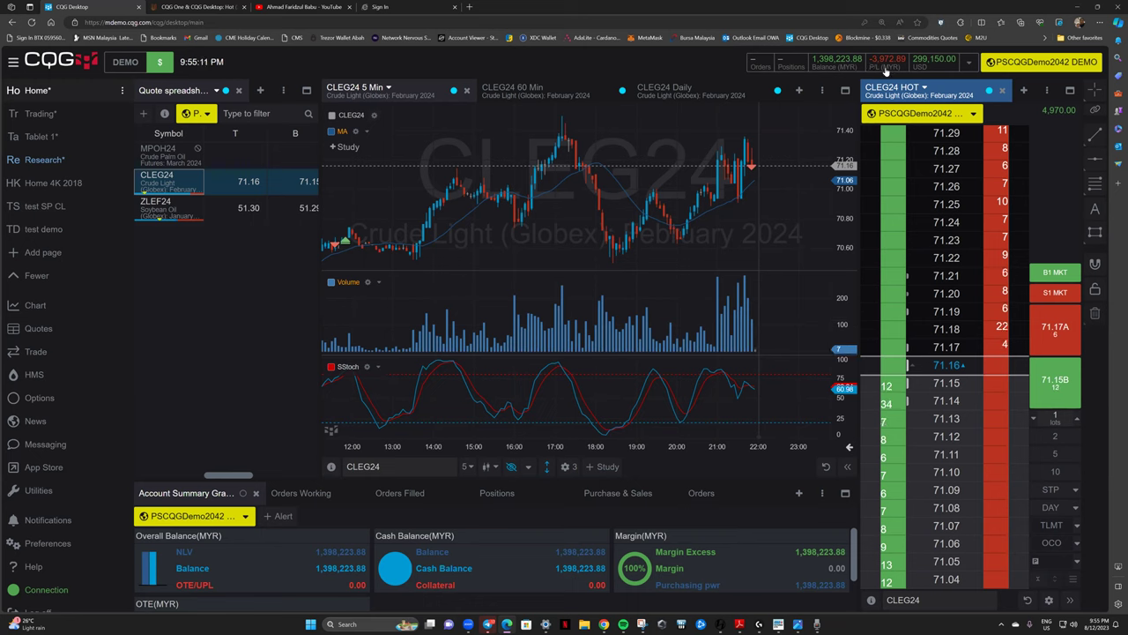
{"action": "left_click", "coordinate": [970, 64]}
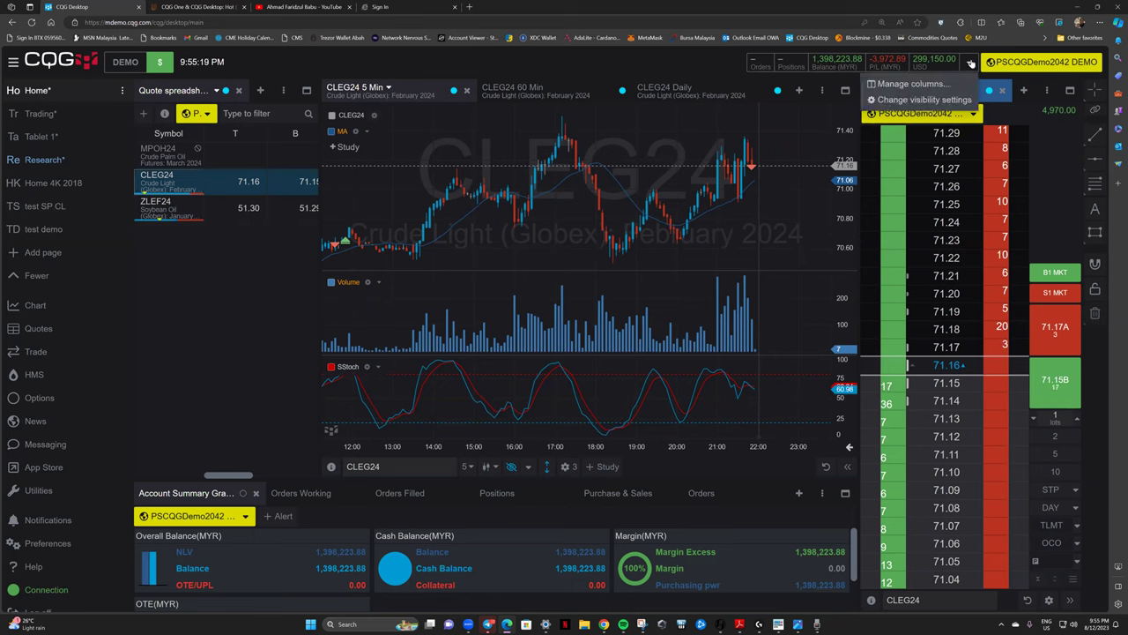
{"action": "left_click", "coordinate": [687, 61]}
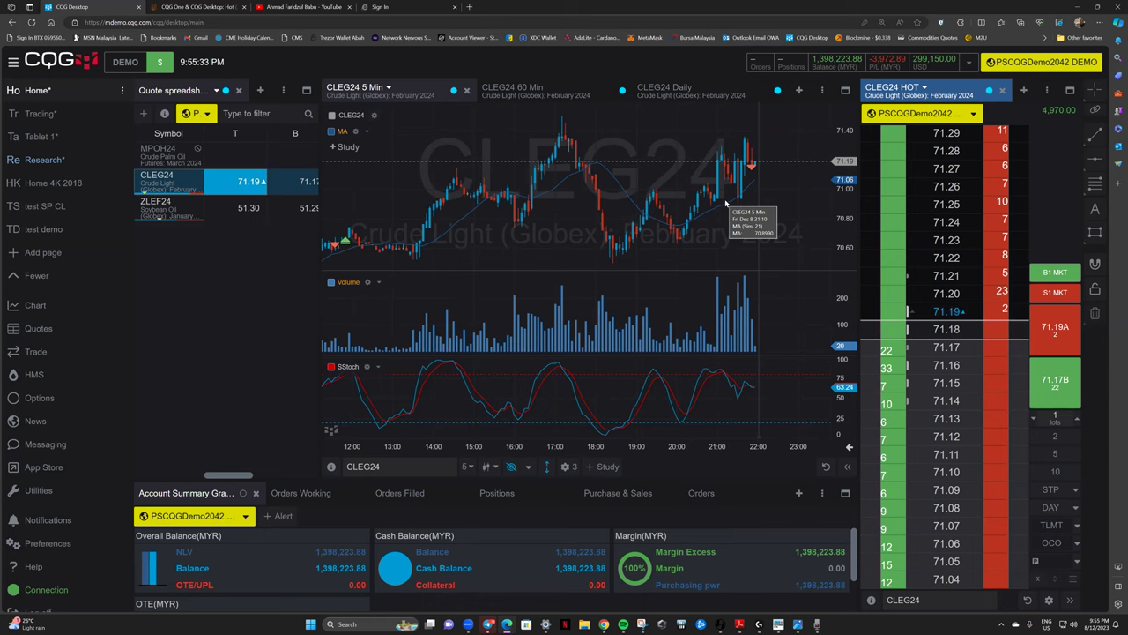
{"action": "left_click", "coordinate": [11, 63]}
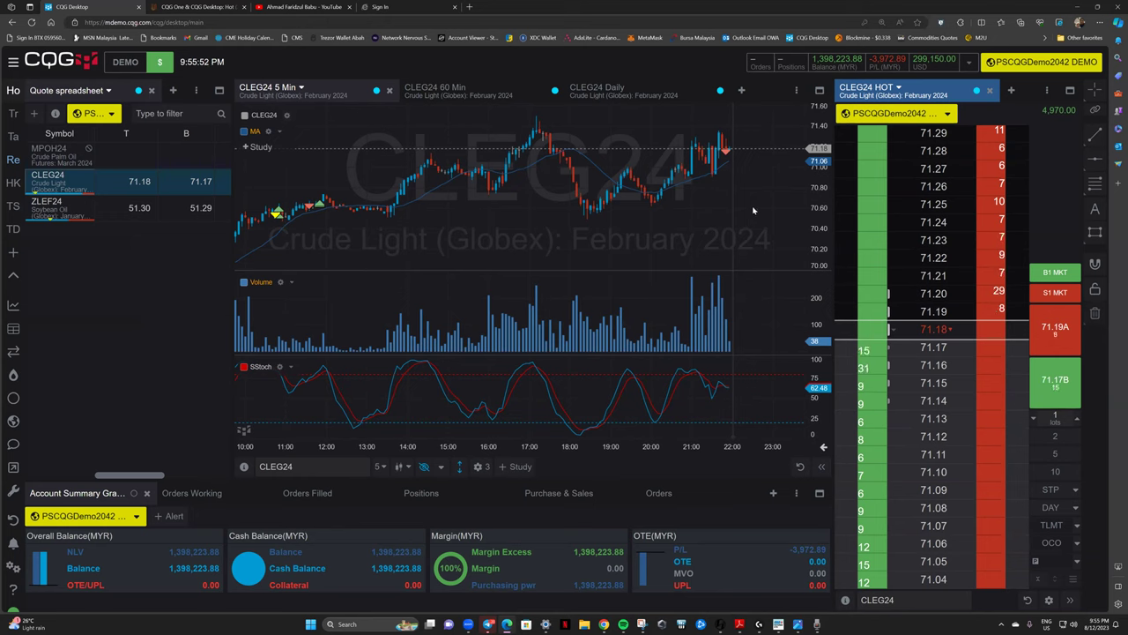
Place a day limit order to buy 1 lot of CLEG24 at 71.08 from its HOT ladder.
{"action": "left_click", "coordinate": [935, 508]}
{"action": "left_click", "coordinate": [1050, 379]}
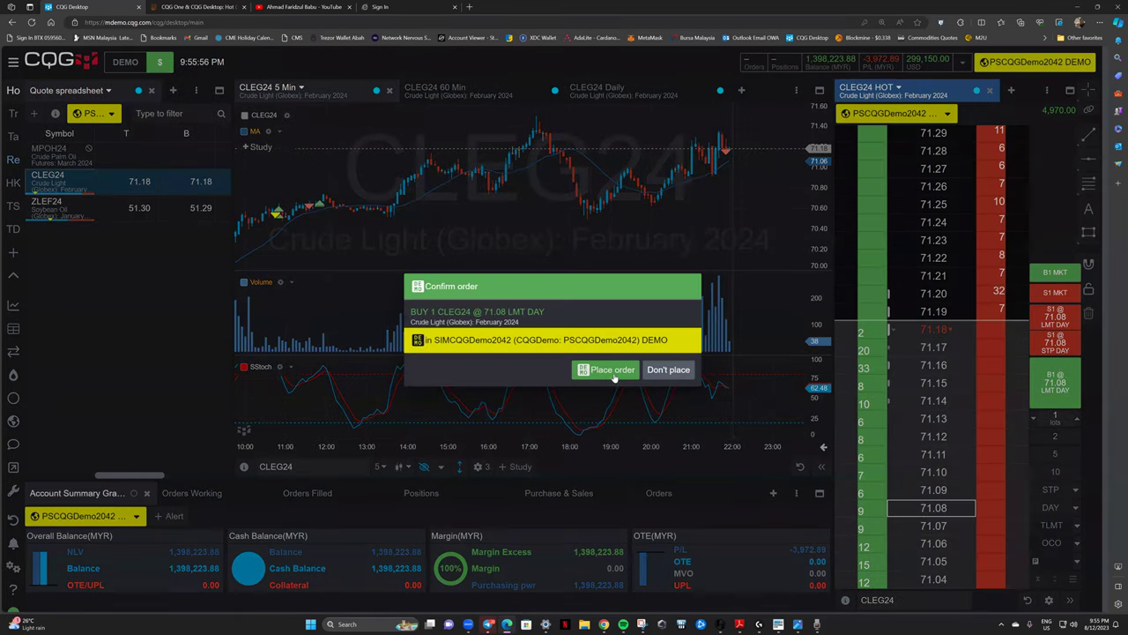
{"action": "left_click", "coordinate": [614, 377]}
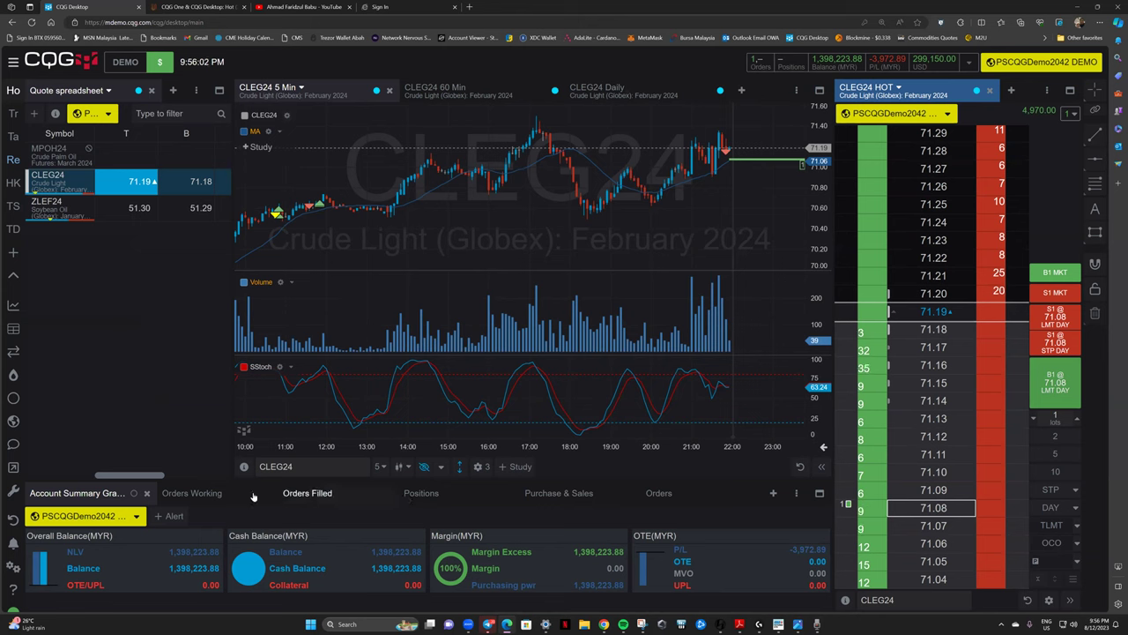
Show the working orders list with its order Type column widened to fit, and check the working orders summary on the CLEG24 HOT ladder.
{"action": "left_click", "coordinate": [185, 494]}
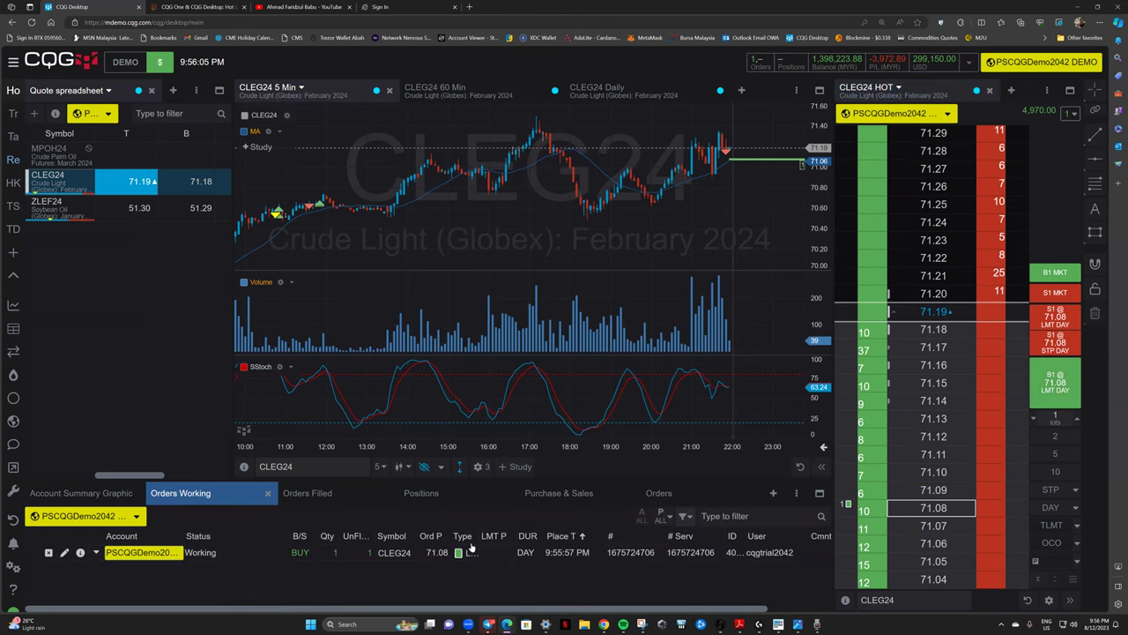
{"action": "double_click", "coordinate": [477, 536]}
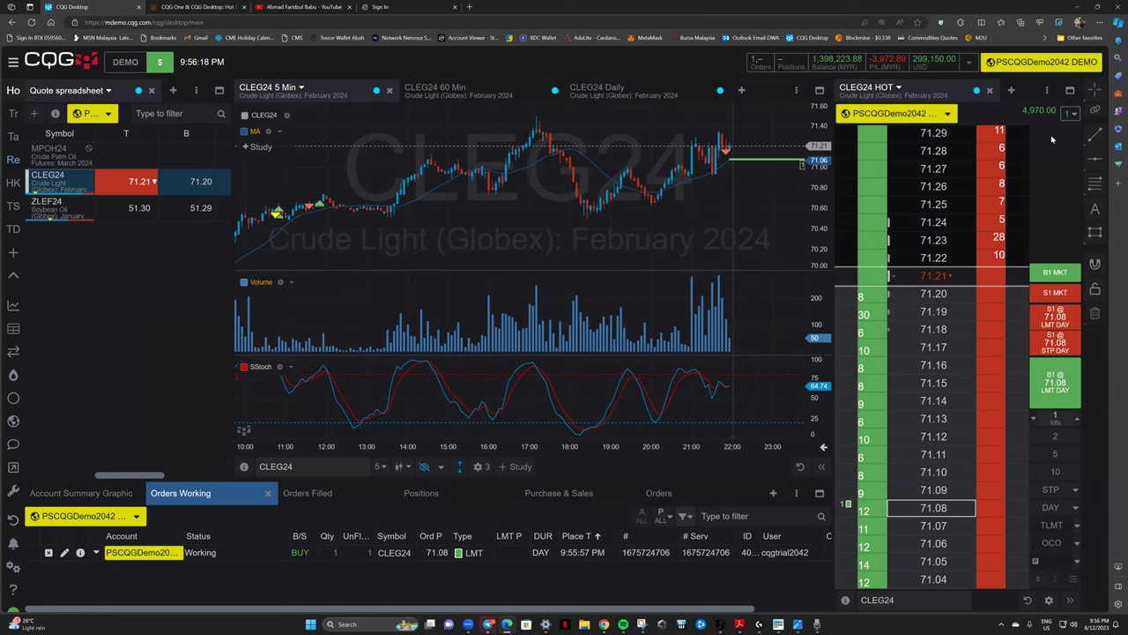
{"action": "left_click", "coordinate": [1070, 115]}
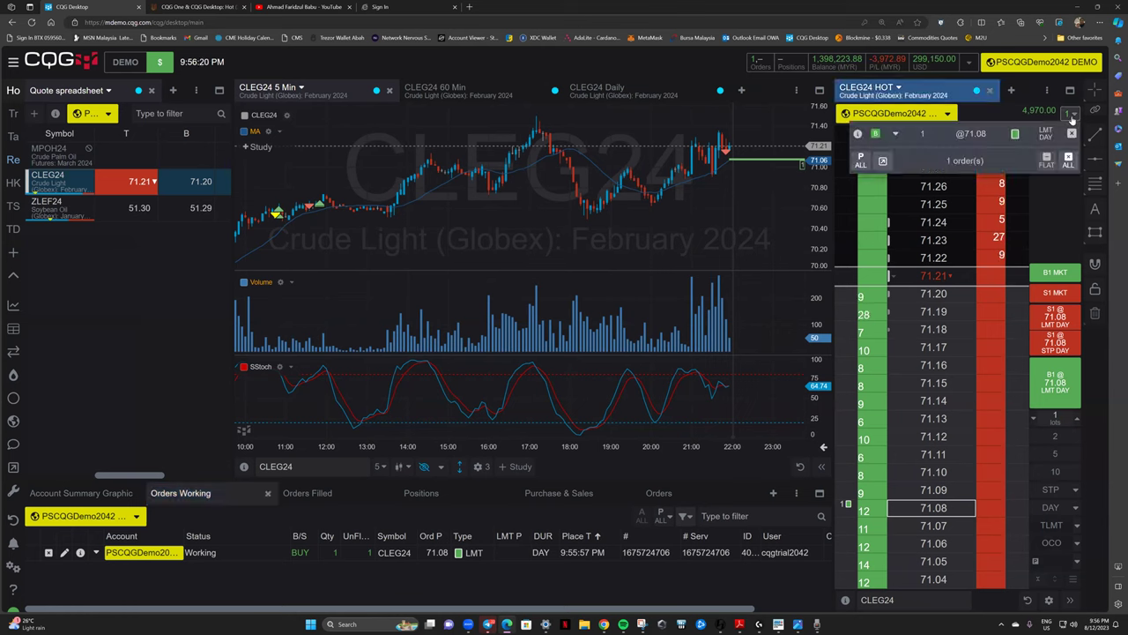
{"action": "left_click", "coordinate": [988, 115]}
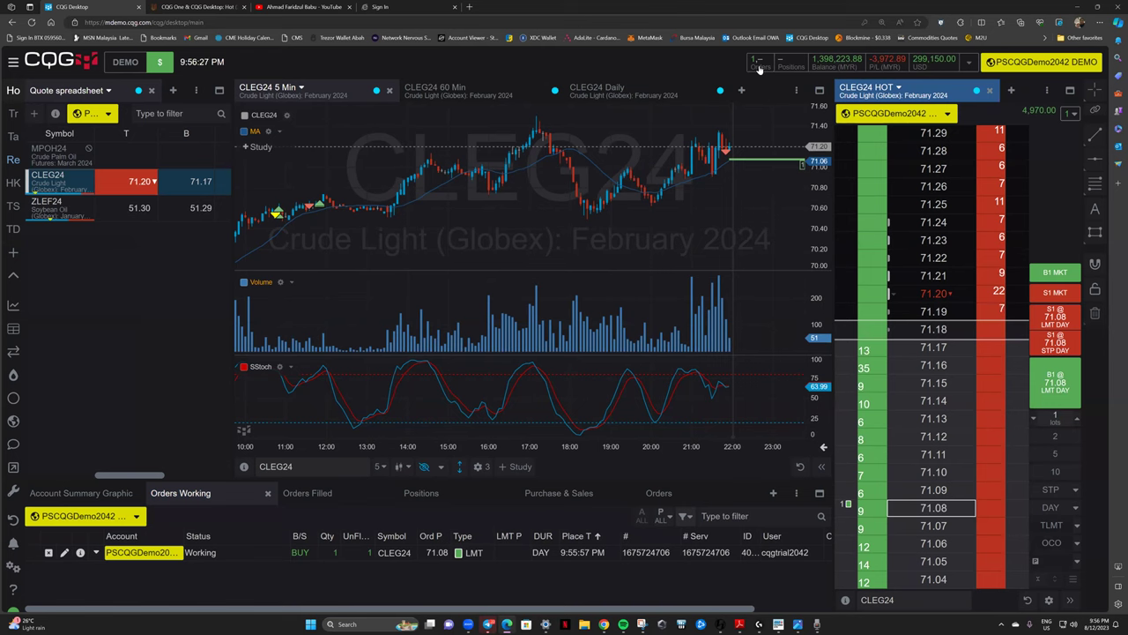
Cancel the working CLEG24 buy order at 71.08 from the orders summary in the header.
{"action": "left_click", "coordinate": [760, 68]}
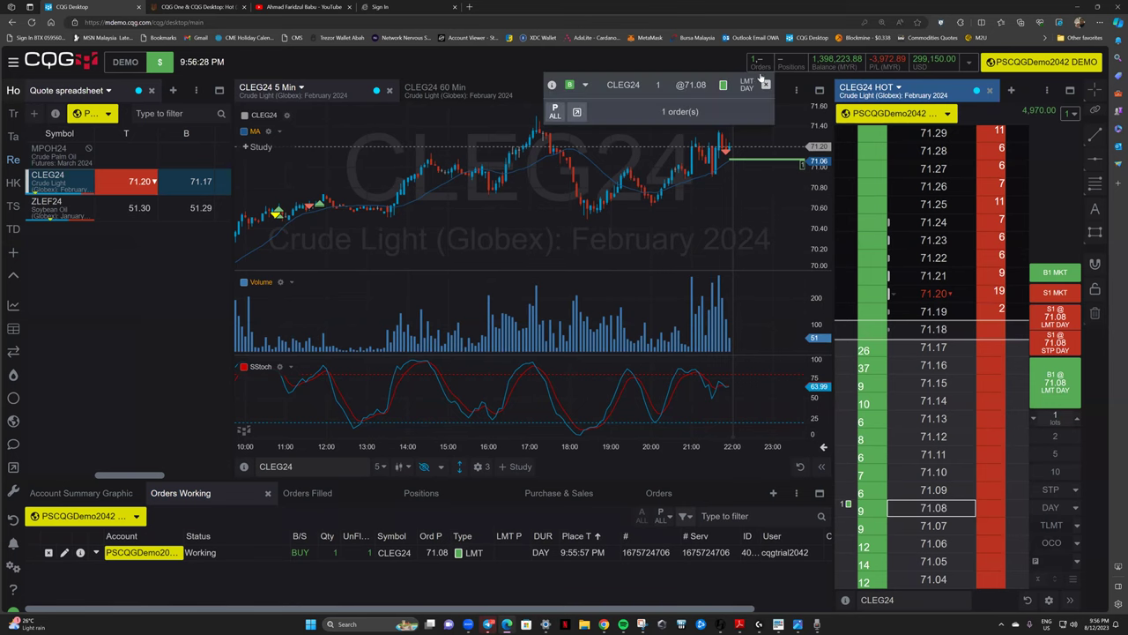
{"action": "left_click", "coordinate": [765, 85]}
{"action": "left_click", "coordinate": [644, 377]}
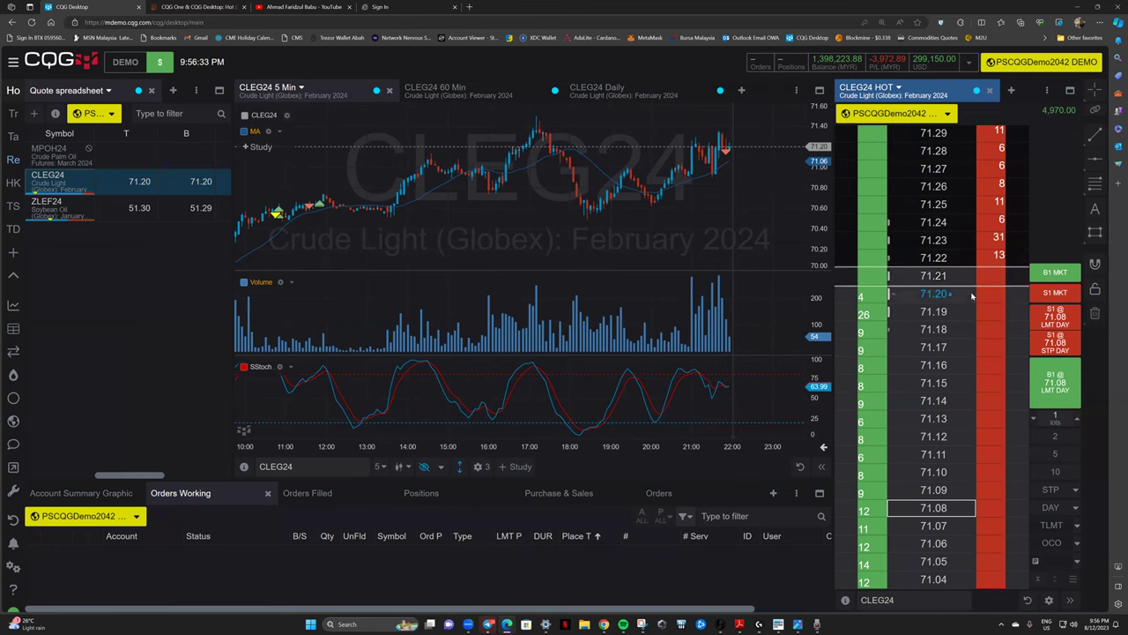
Place a market order to buy 1 lot of CLEG24 from its HOT ladder and dismiss the fill notification.
{"action": "left_click", "coordinate": [1055, 272]}
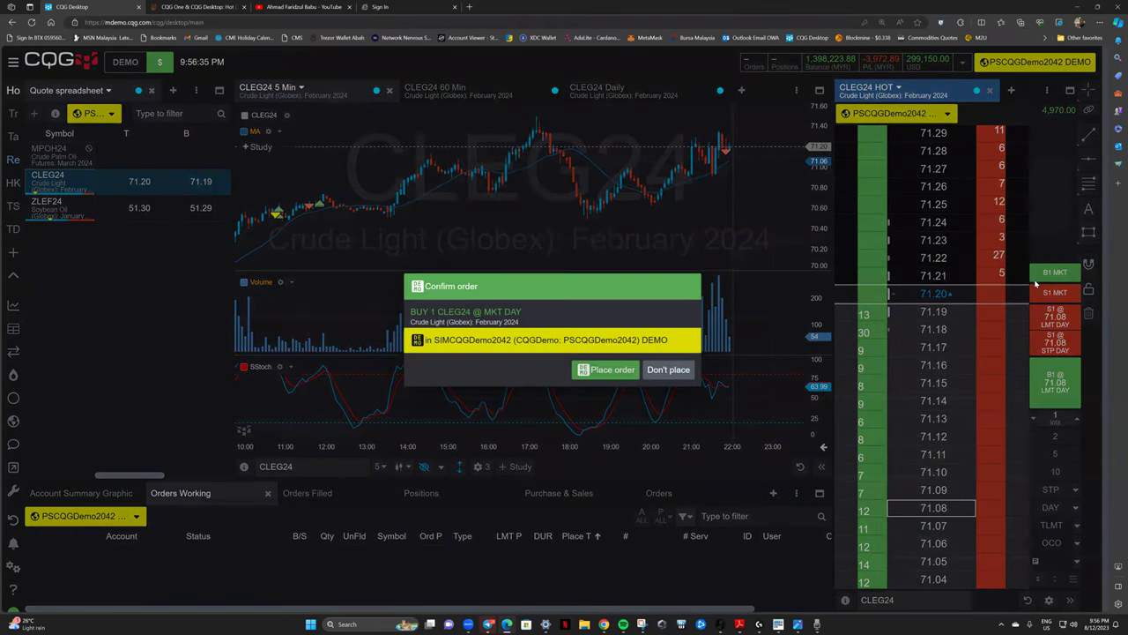
{"action": "left_click", "coordinate": [608, 369]}
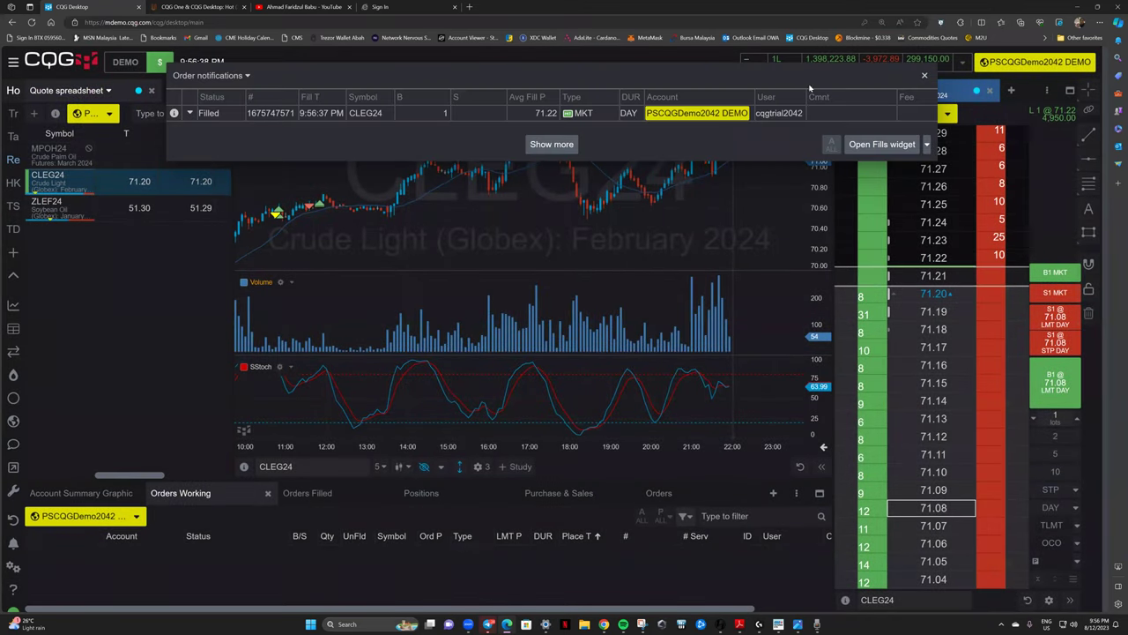
{"action": "left_click", "coordinate": [924, 76]}
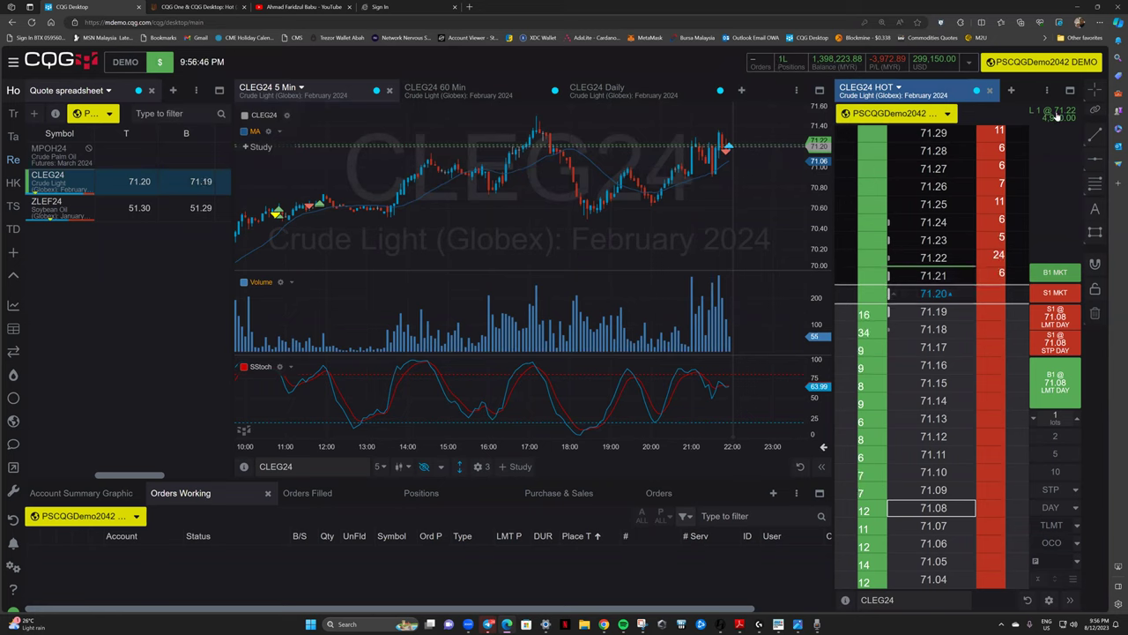
Show the Positions list, then liquidate the open CLEG24 position from its HOT ladder and confirm the liquidation.
{"action": "left_click", "coordinate": [420, 493]}
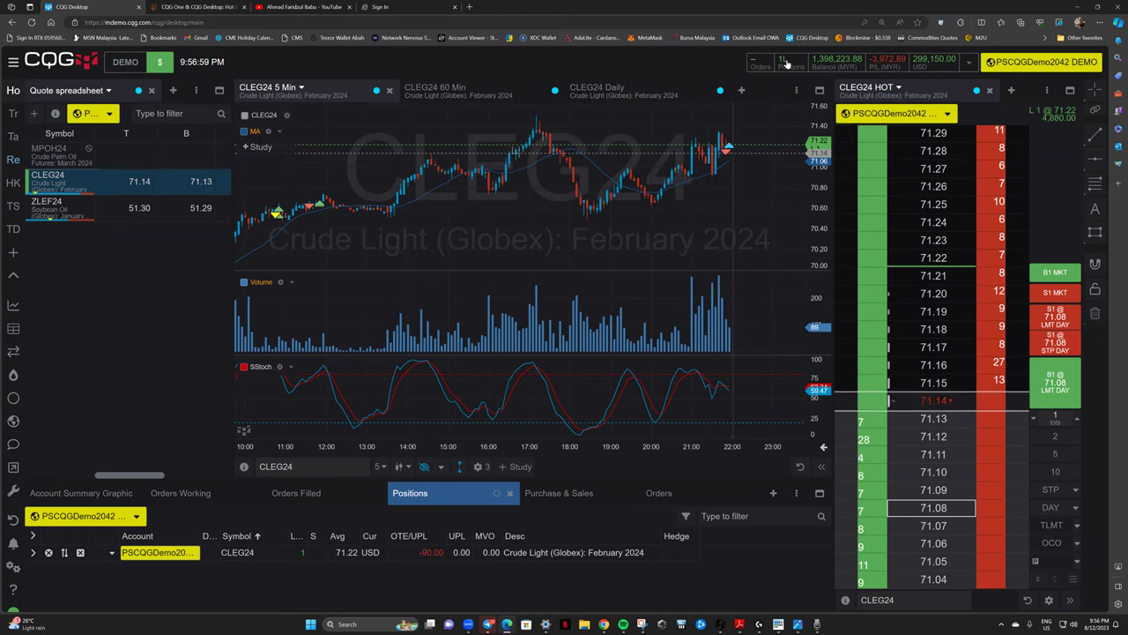
{"action": "mouse_move", "coordinate": [786, 63]}
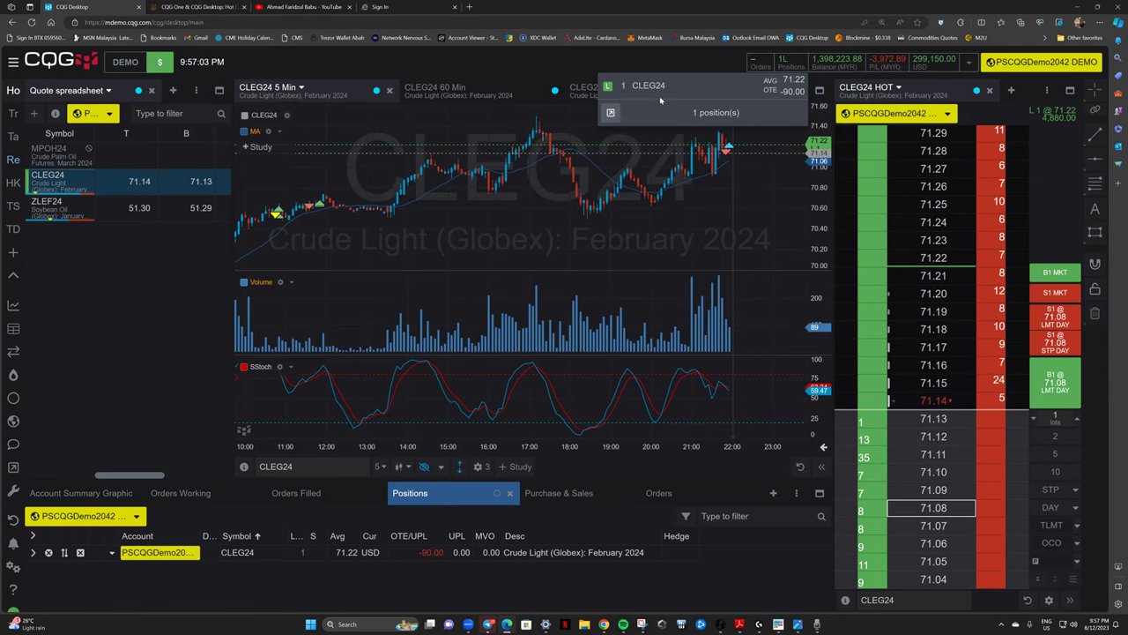
{"action": "left_click", "coordinate": [1048, 118]}
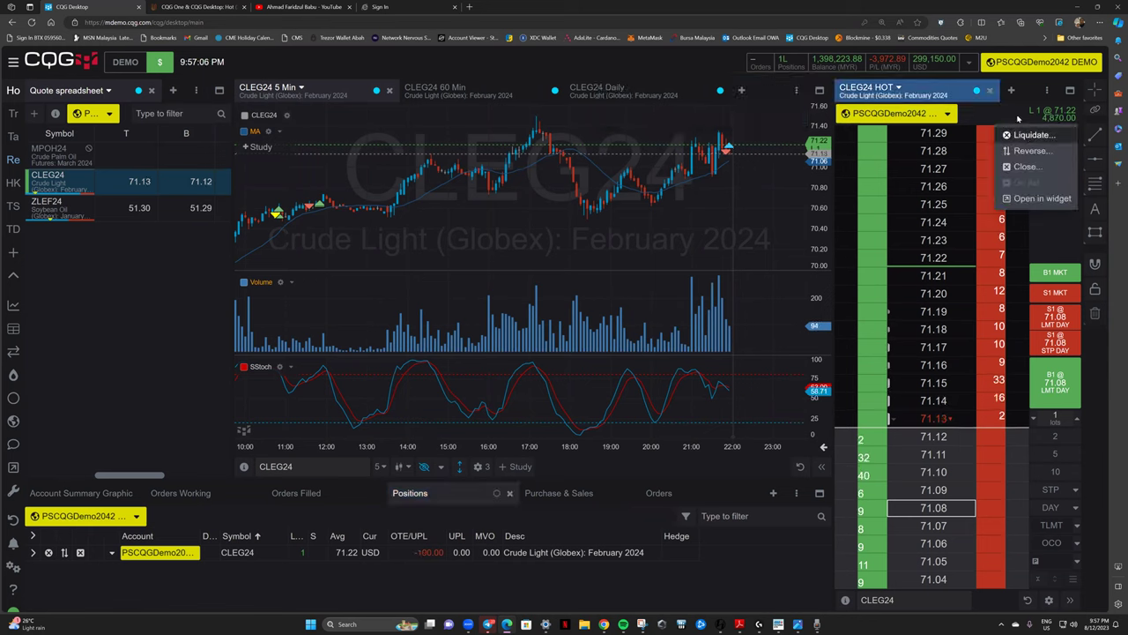
{"action": "left_click", "coordinate": [1041, 297]}
{"action": "key", "text": "Return"}
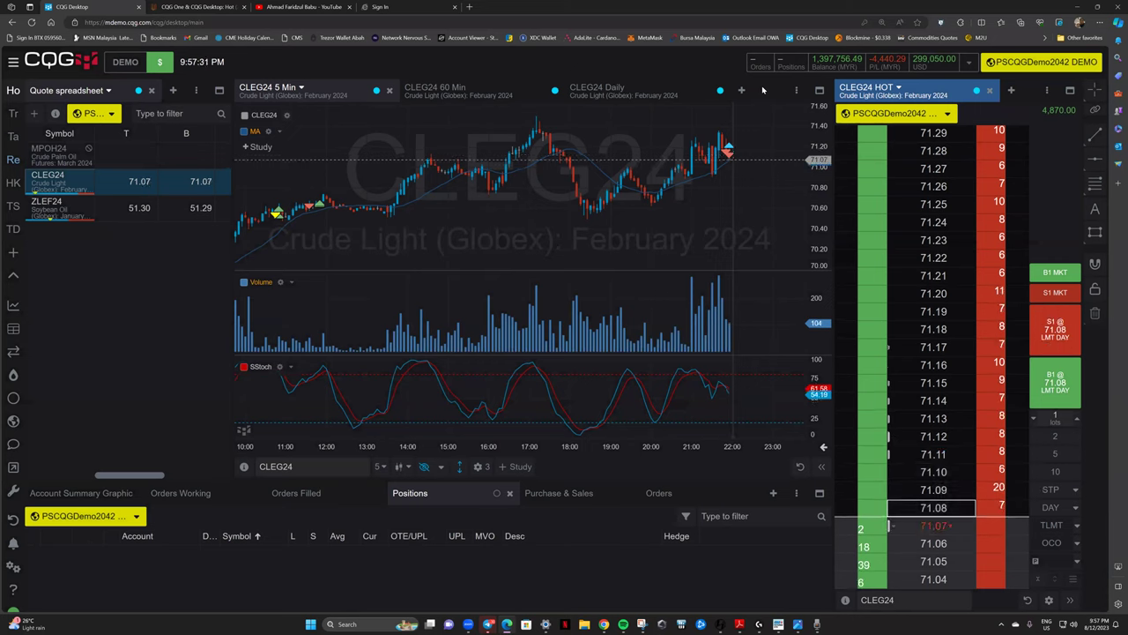
Show the complete Orders list, maximise its widget and check the available filter options.
{"action": "left_click", "coordinate": [659, 492]}
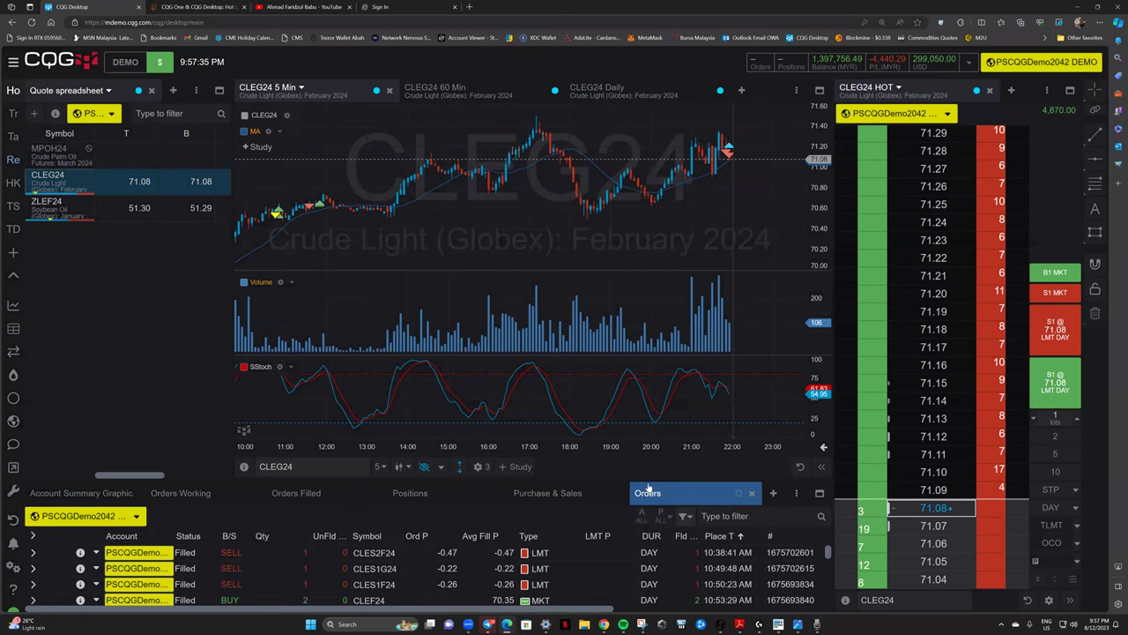
{"action": "left_click", "coordinate": [820, 494]}
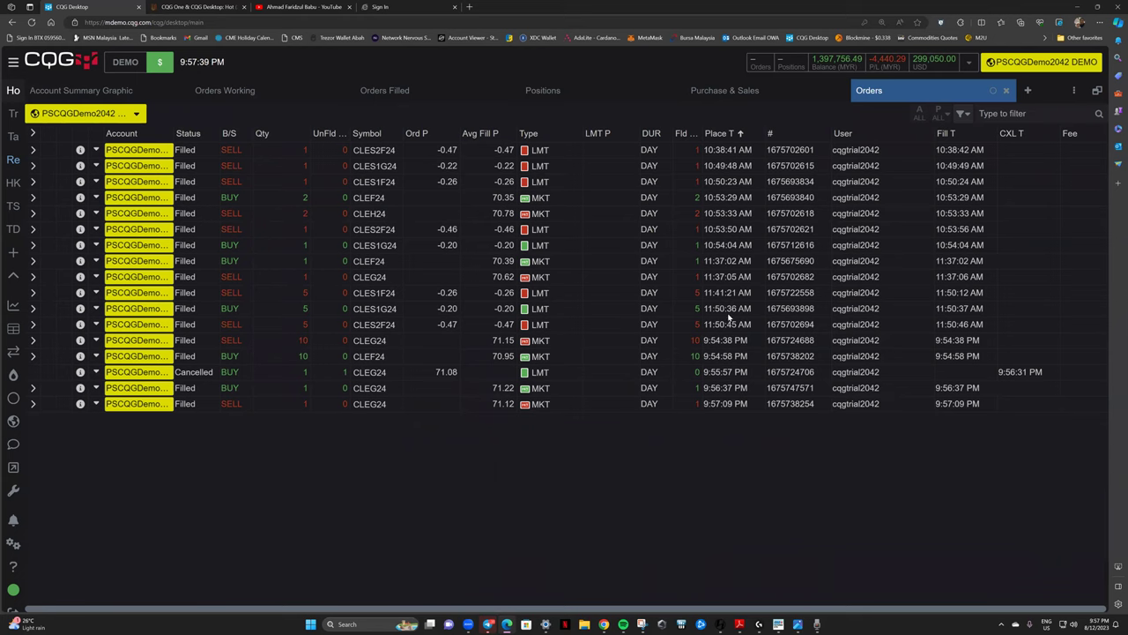
{"action": "left_click", "coordinate": [964, 115]}
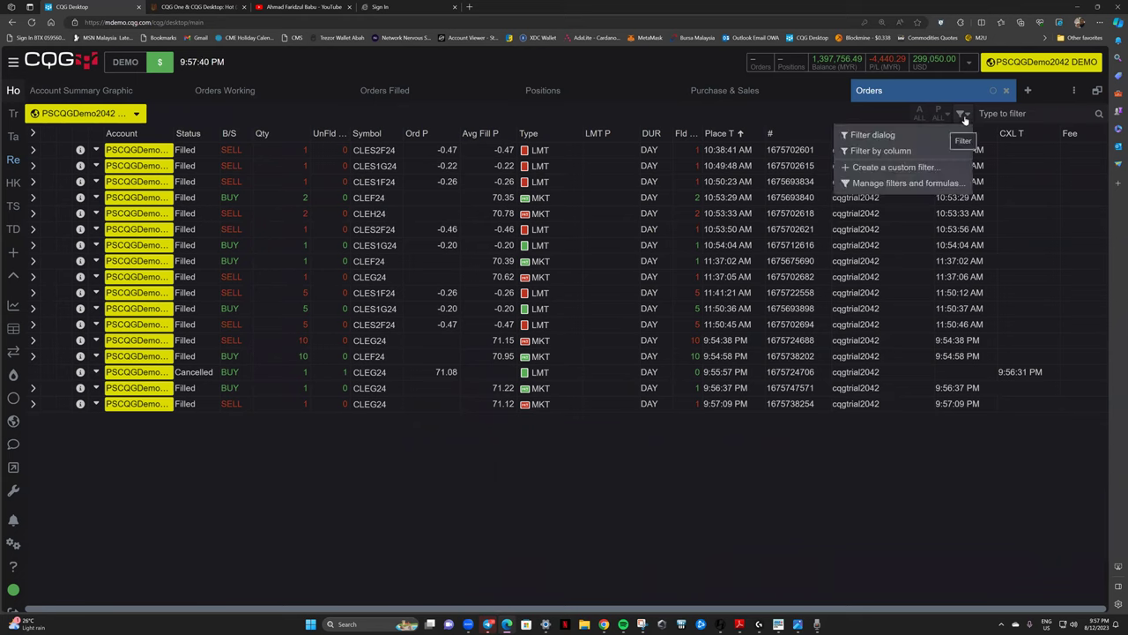
{"action": "left_click", "coordinate": [832, 115]}
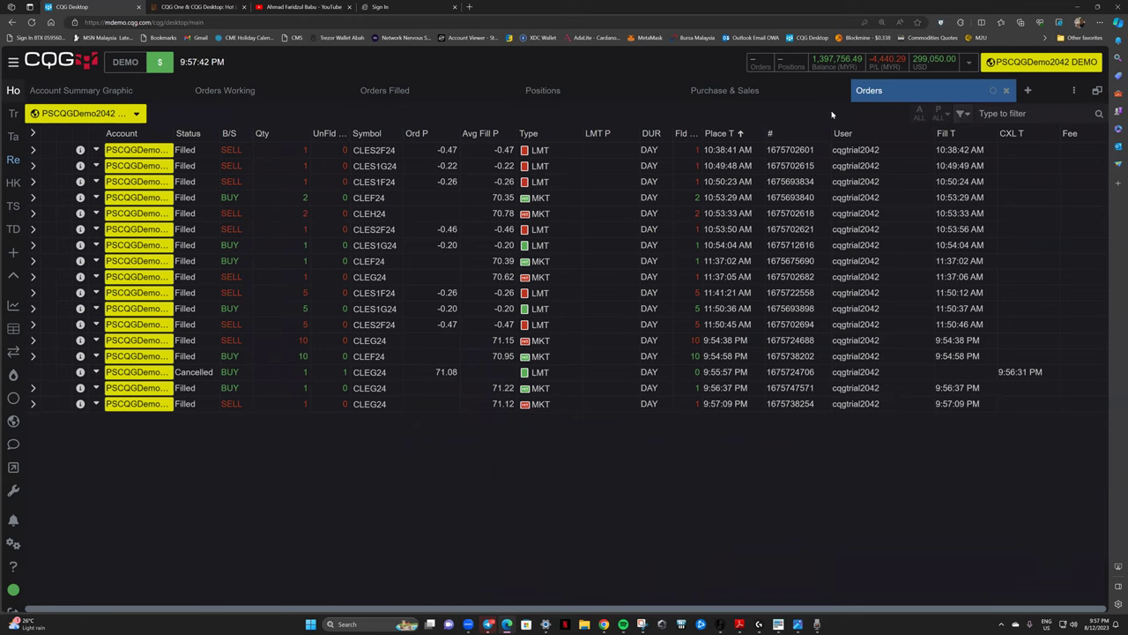
{"action": "left_click", "coordinate": [965, 115]}
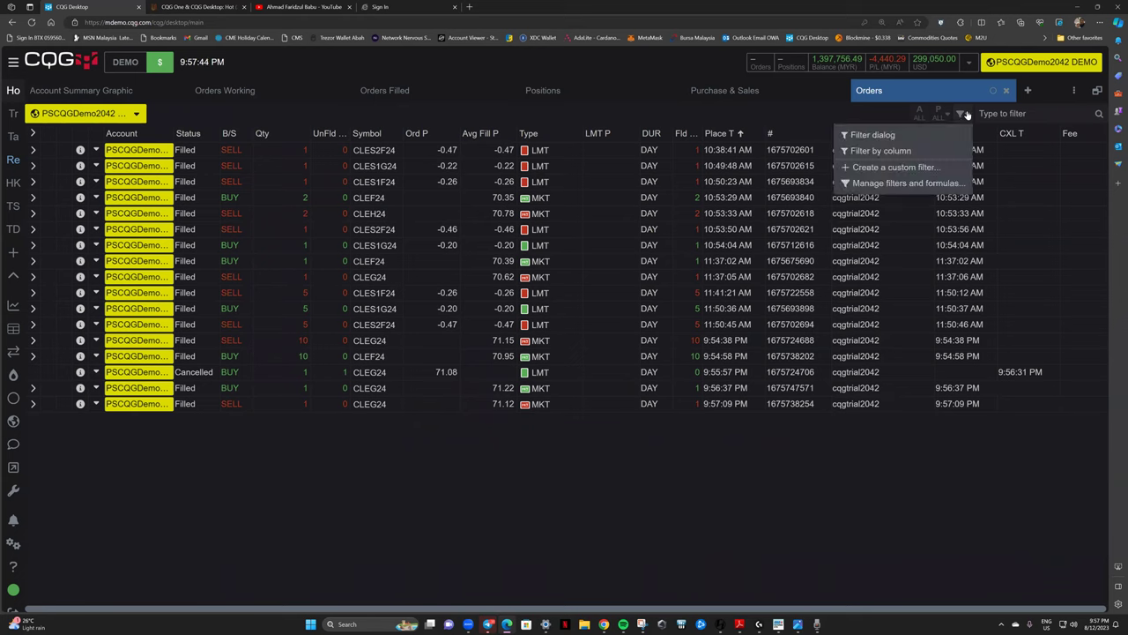
{"action": "left_click", "coordinate": [845, 116]}
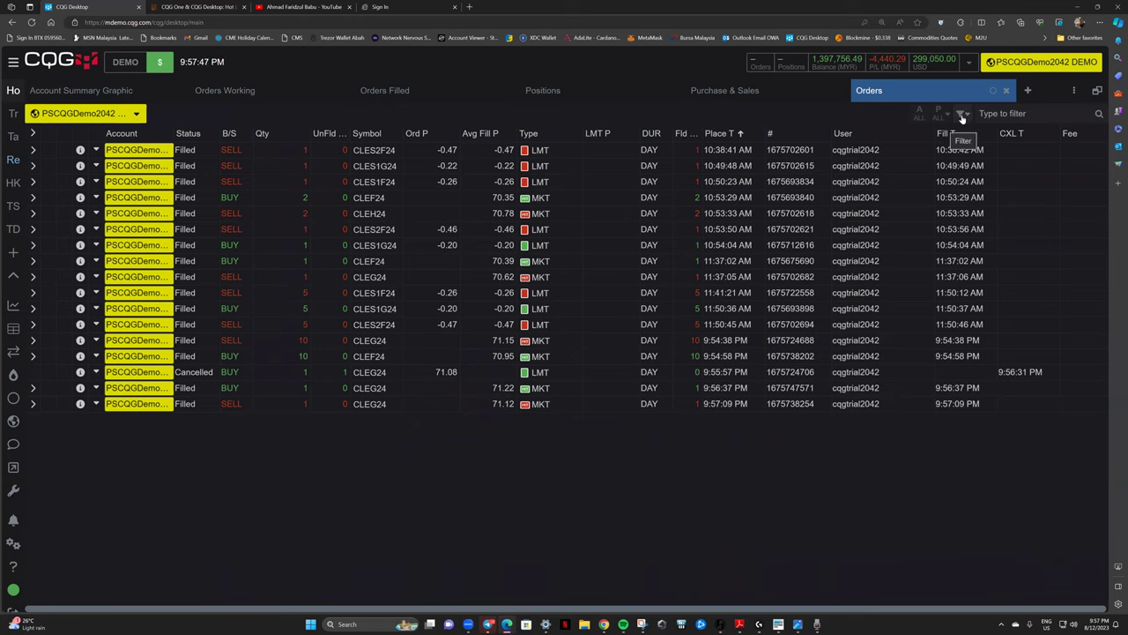
Filter the Orders list to the last 30 days through the filter dialog and apply it.
{"action": "left_click", "coordinate": [964, 115]}
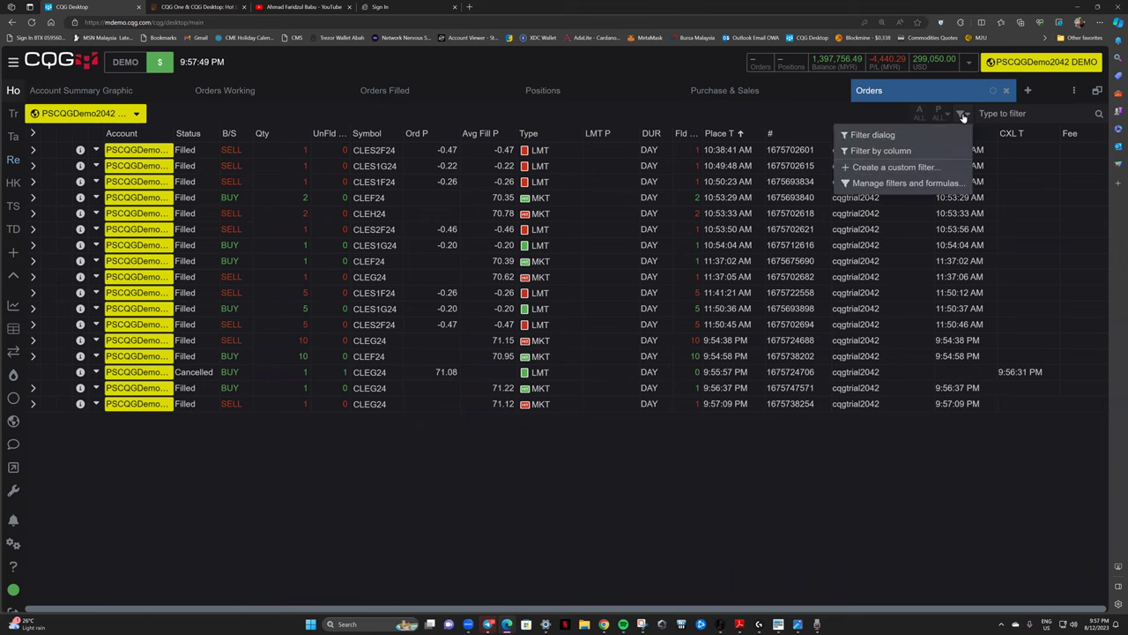
{"action": "left_click", "coordinate": [873, 135]}
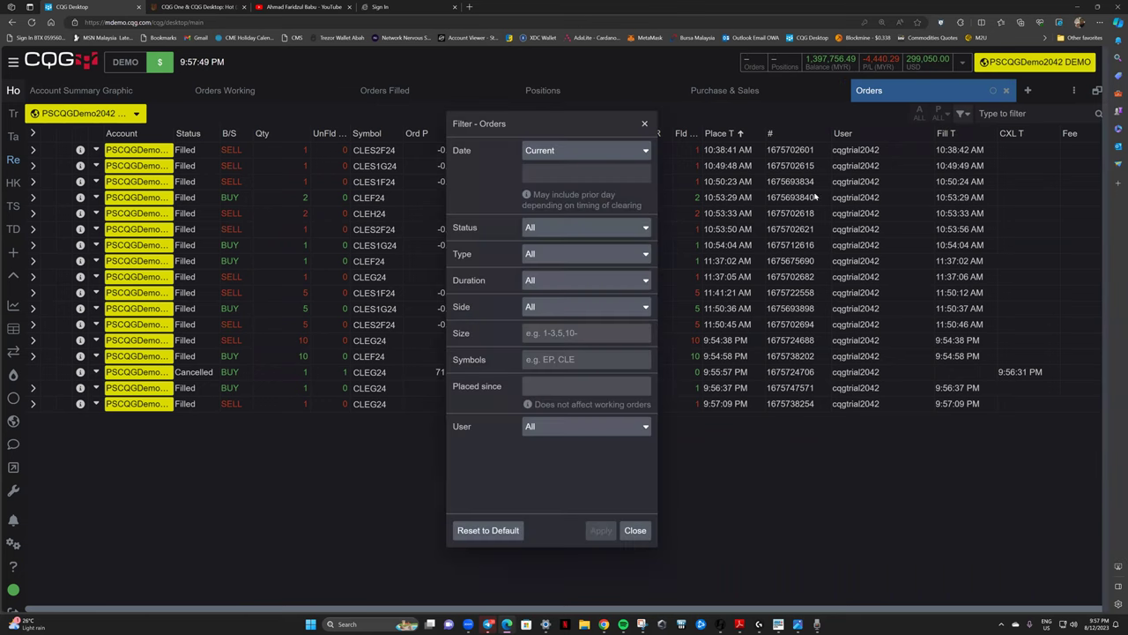
{"action": "left_click", "coordinate": [567, 157]}
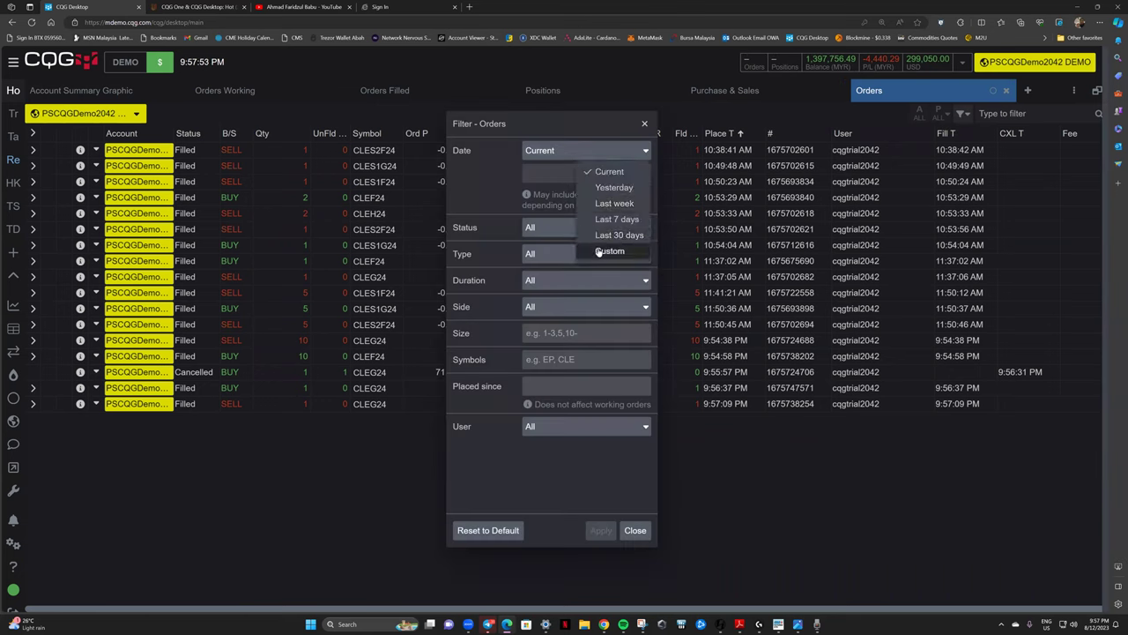
{"action": "left_click", "coordinate": [599, 250]}
{"action": "left_click", "coordinate": [548, 174]}
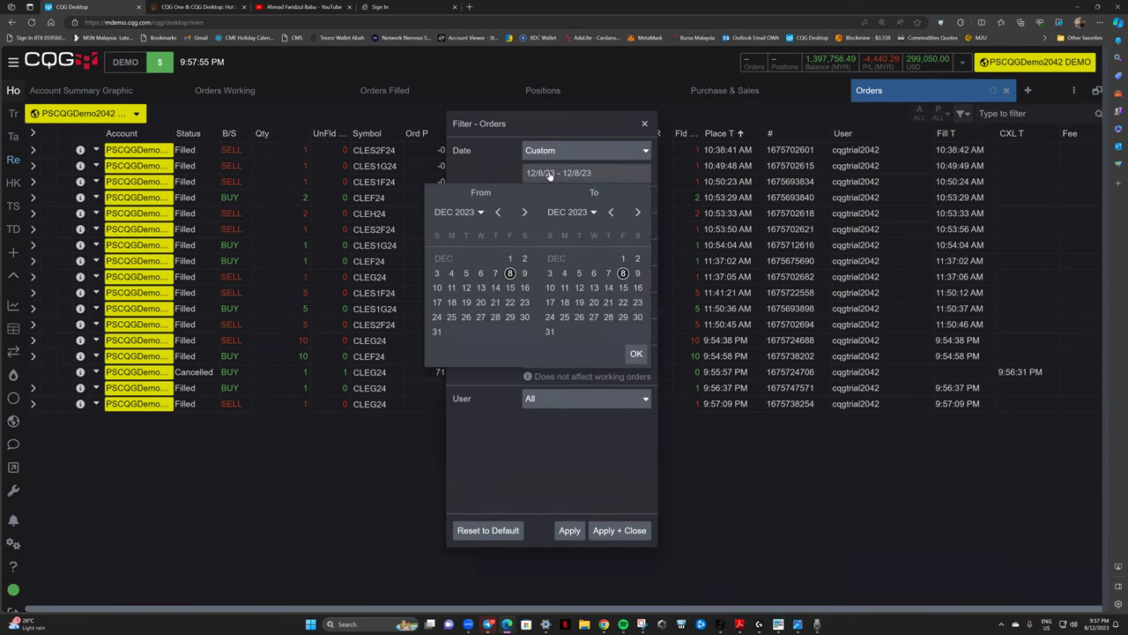
{"action": "left_click", "coordinate": [487, 157]}
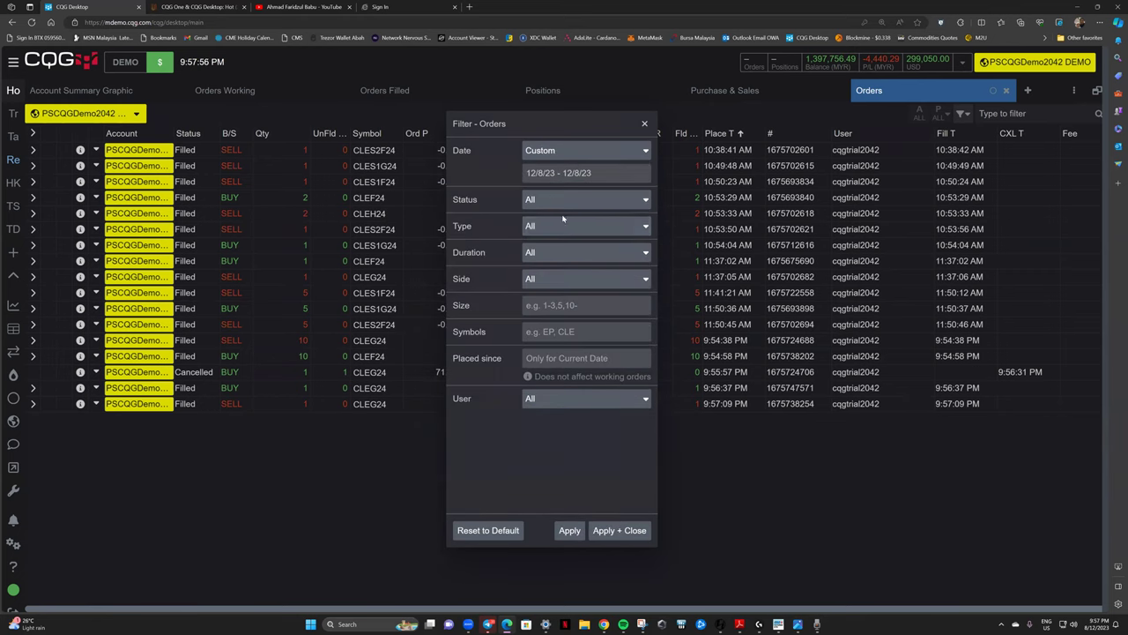
{"action": "left_click", "coordinate": [617, 156]}
{"action": "left_click", "coordinate": [606, 236]}
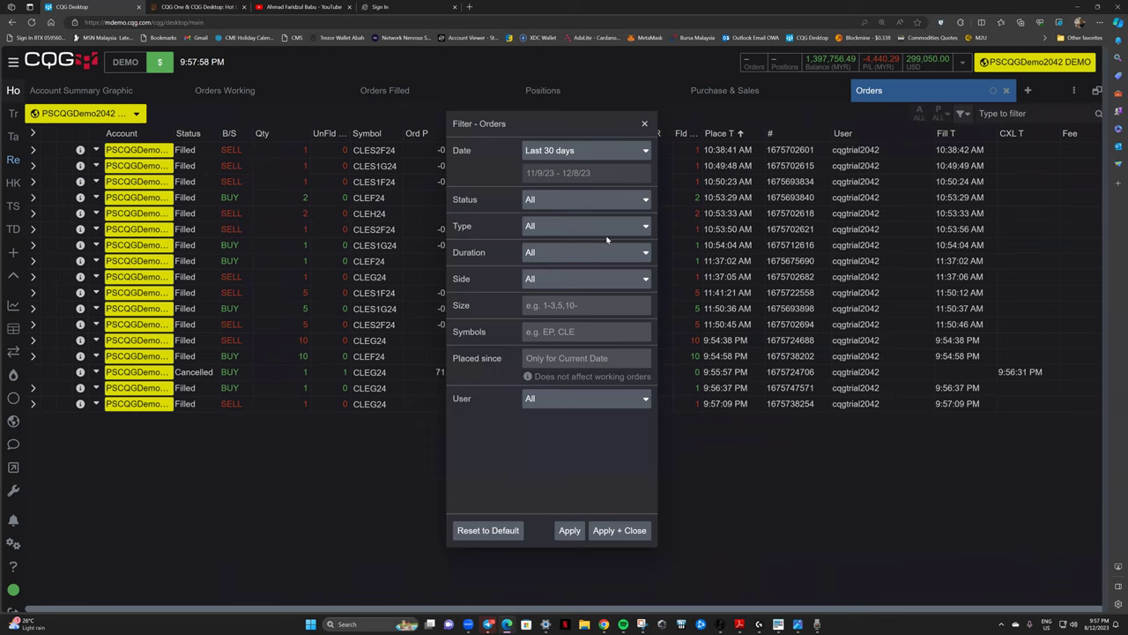
{"action": "left_click", "coordinate": [619, 530]}
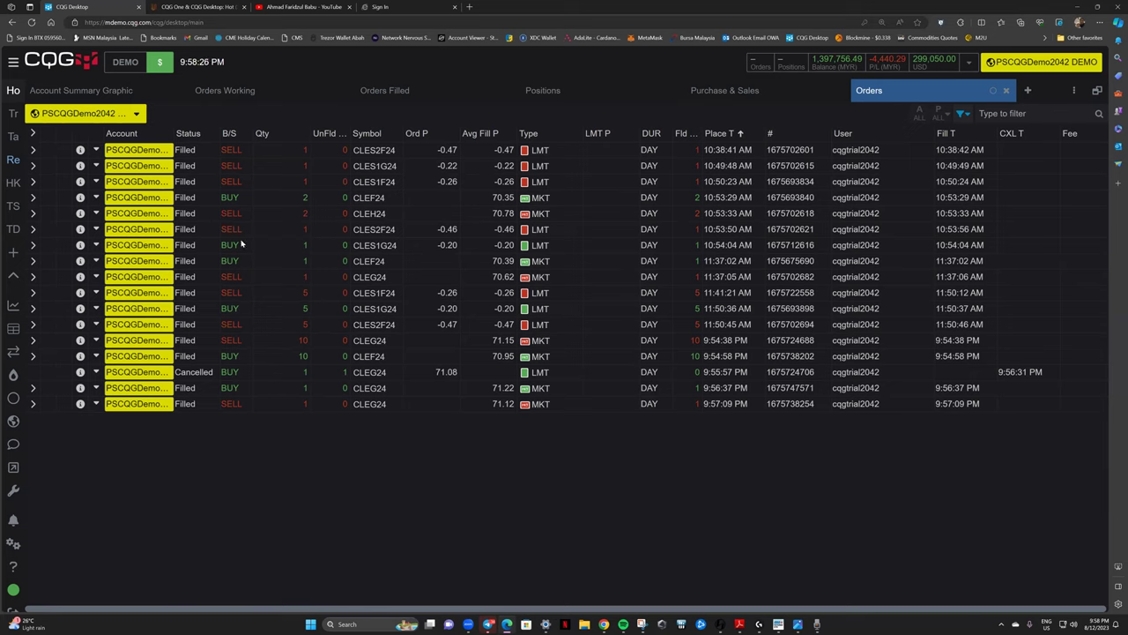
Set the Orders filter's date range back to Current and apply it.
{"action": "left_click", "coordinate": [963, 117]}
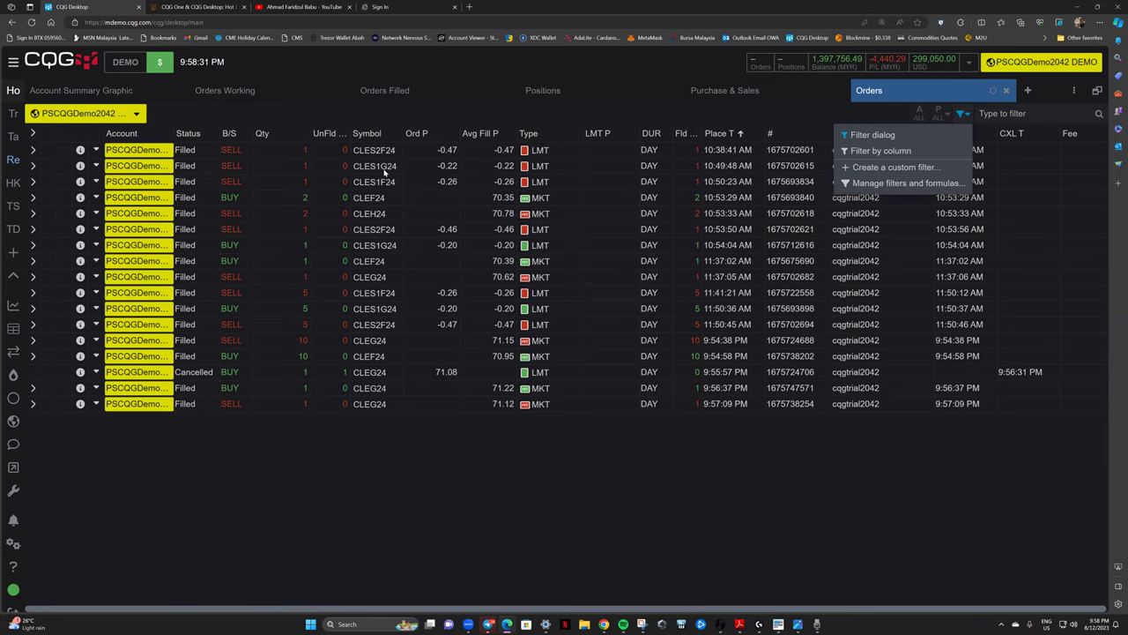
{"action": "left_click", "coordinate": [870, 135]}
{"action": "left_click", "coordinate": [551, 152]}
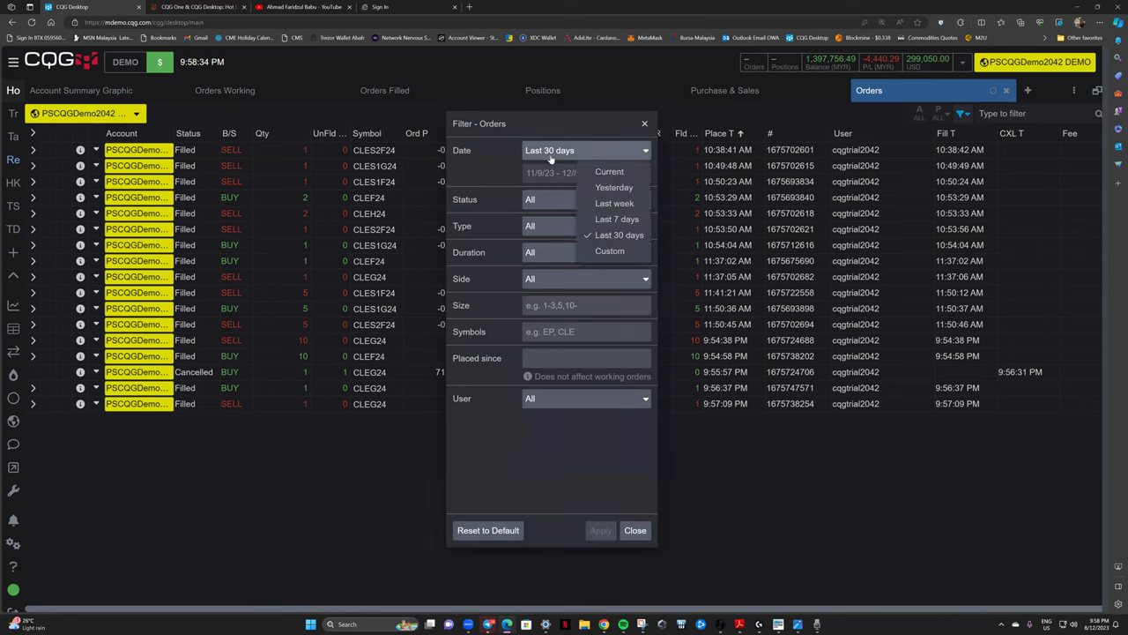
{"action": "left_click", "coordinate": [604, 173]}
{"action": "left_click", "coordinate": [626, 528]}
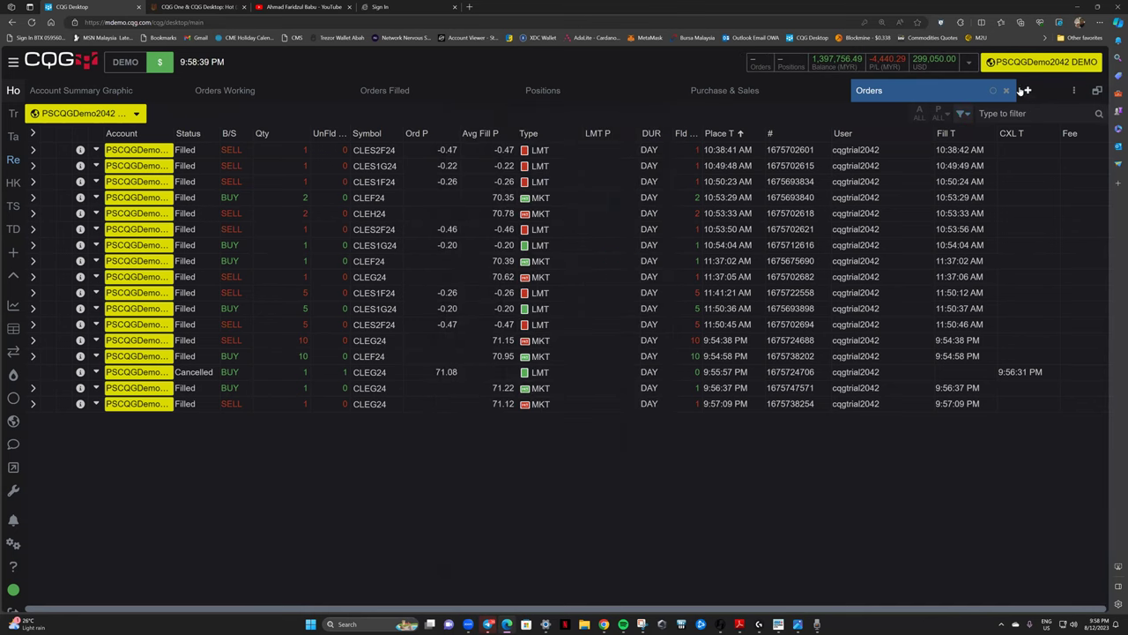
Restore the maximised Orders widget to its normal size and close the CLEG24 HOT ladder.
{"action": "left_click", "coordinate": [1096, 90]}
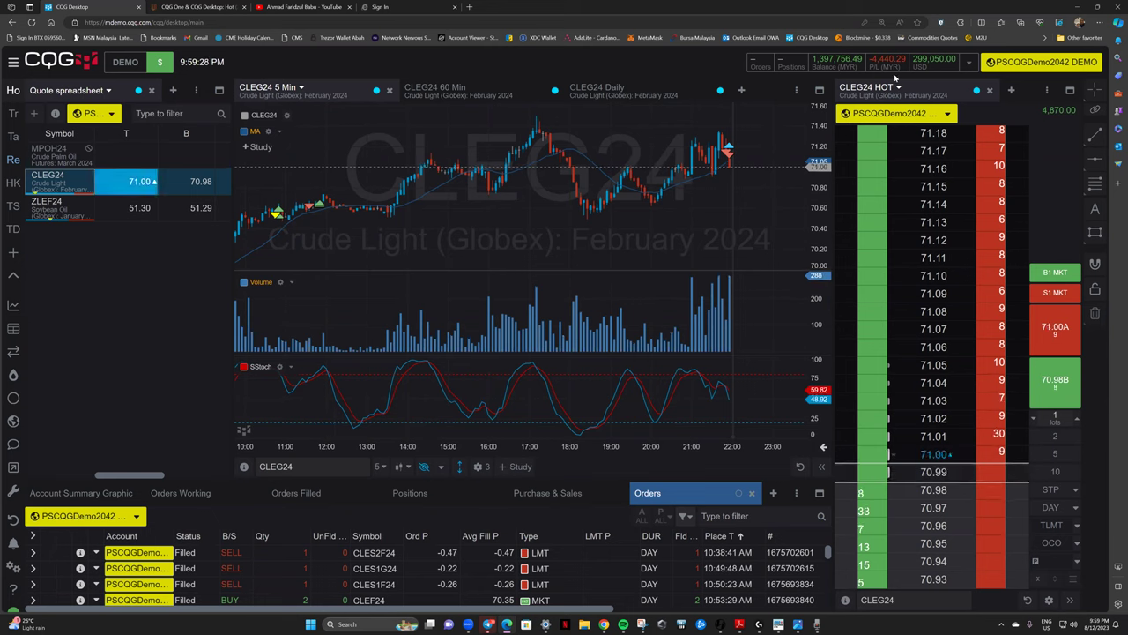
{"action": "left_click", "coordinate": [990, 91]}
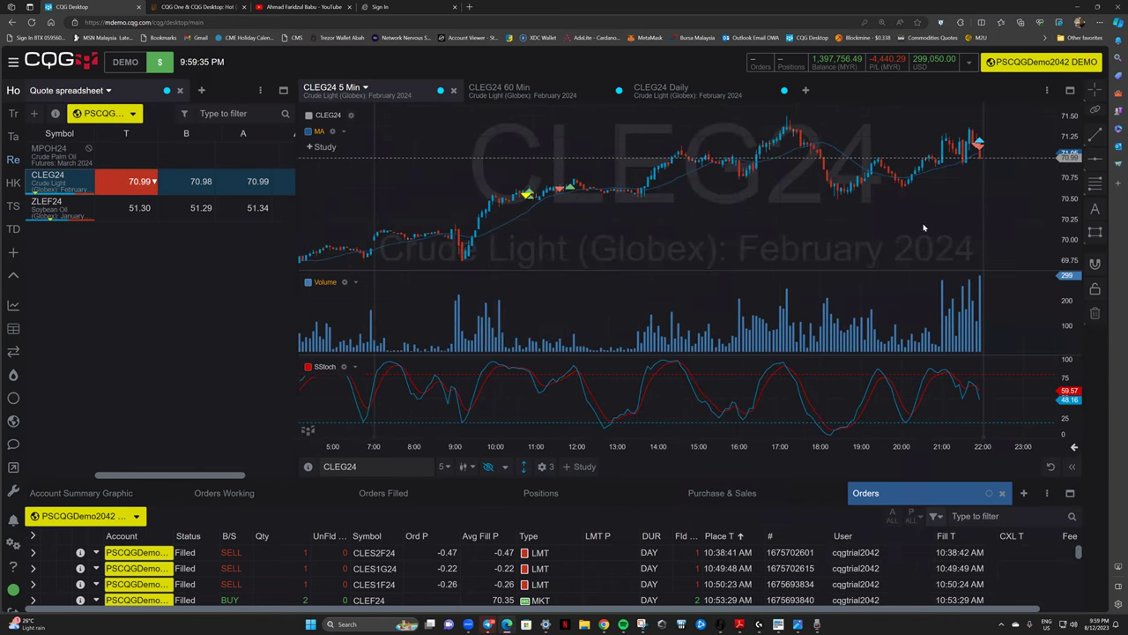
{"action": "left_click", "coordinate": [1074, 447]}
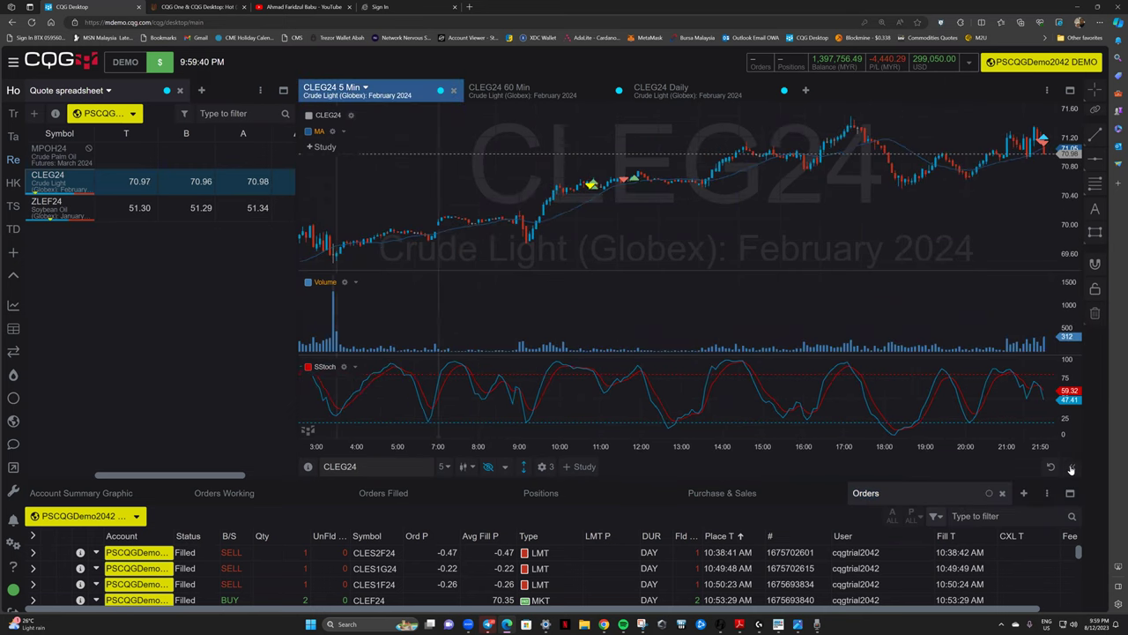
Toggle the trading sidebar of the CLEG24 5 Min chart on and off, leaving it hidden.
{"action": "left_click", "coordinate": [1072, 466]}
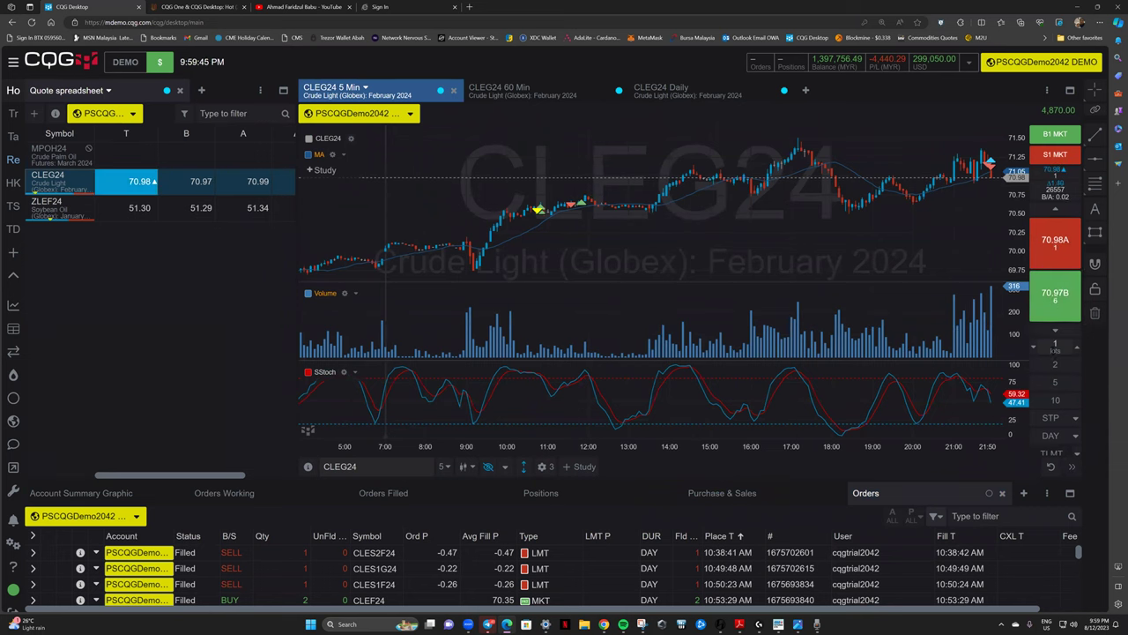
{"action": "scroll", "coordinate": [1055, 333], "scroll_direction": "down", "scroll_amount": 1}
{"action": "left_click", "coordinate": [1074, 468]}
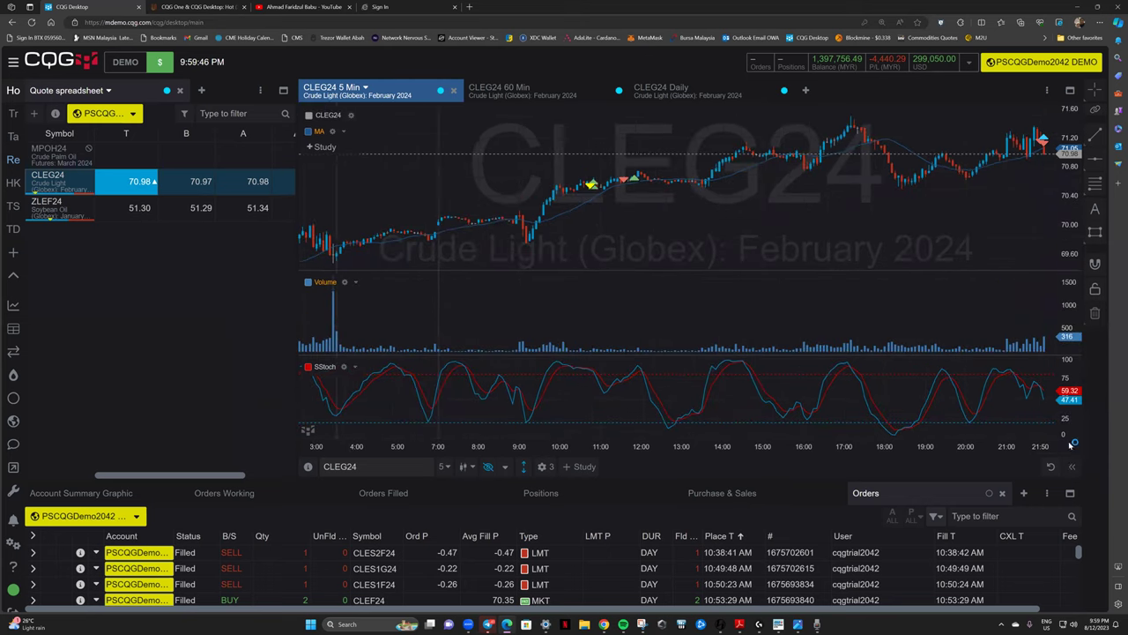
{"action": "left_click", "coordinate": [1073, 471]}
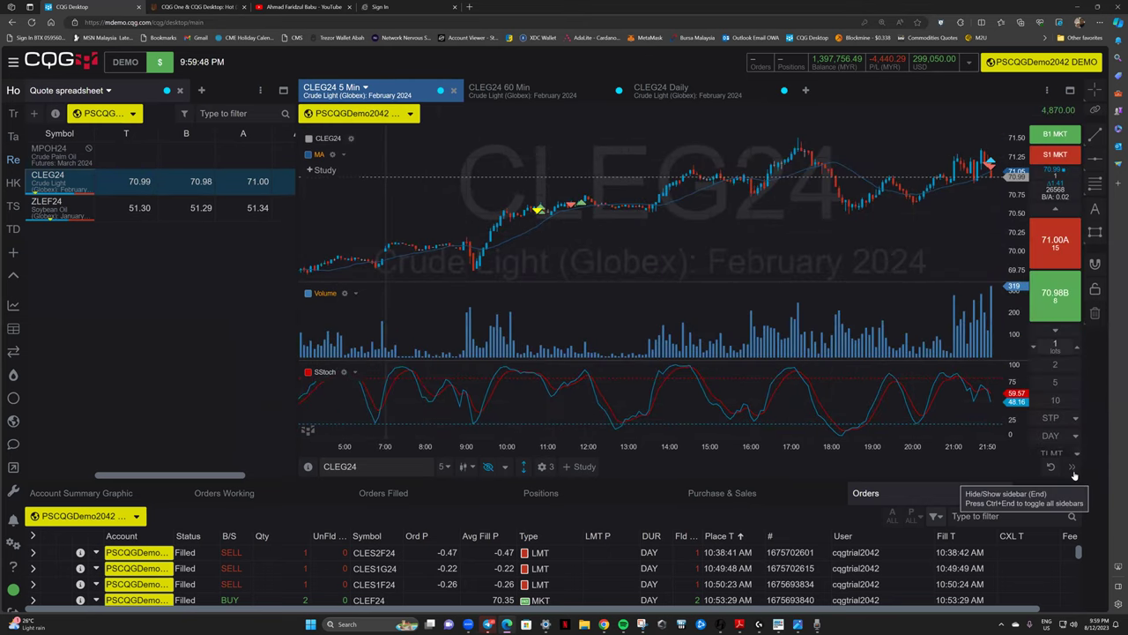
{"action": "left_click", "coordinate": [1074, 471]}
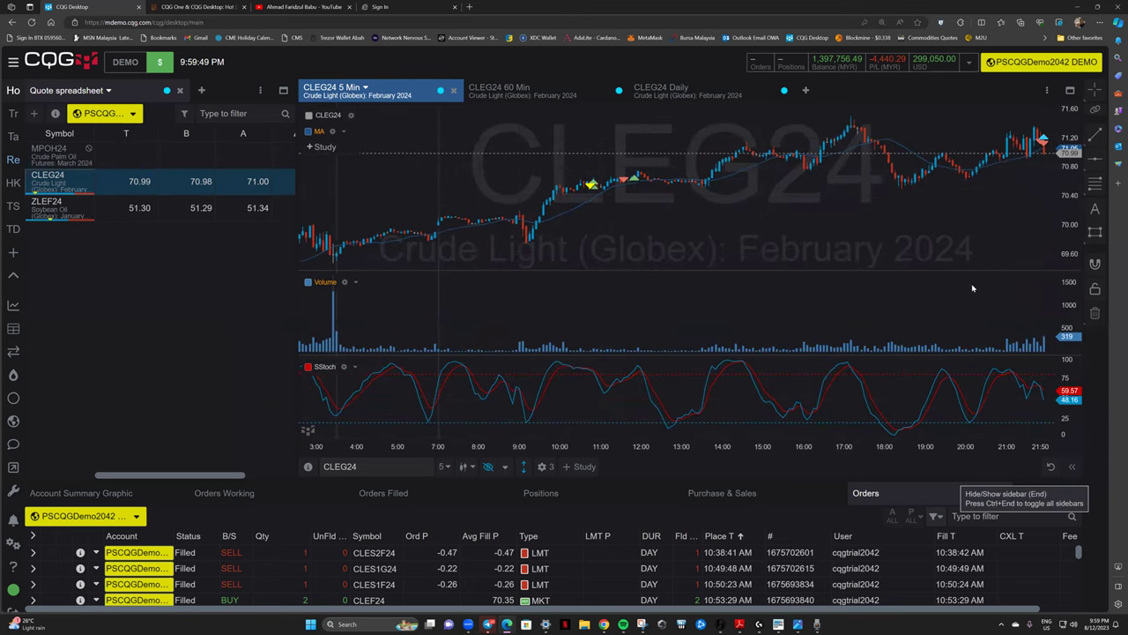
Add a HOT - Hybrid Order Ticket widget as a tab alongside the CLEG24 charts.
{"action": "left_click", "coordinate": [806, 90]}
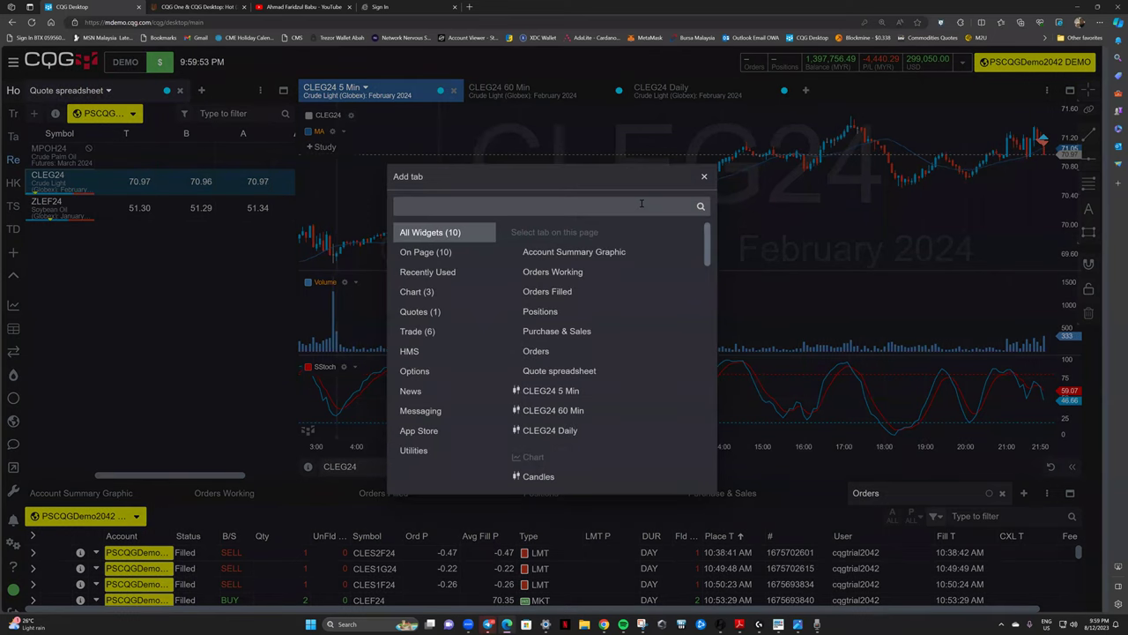
{"action": "type", "text": "hot"}
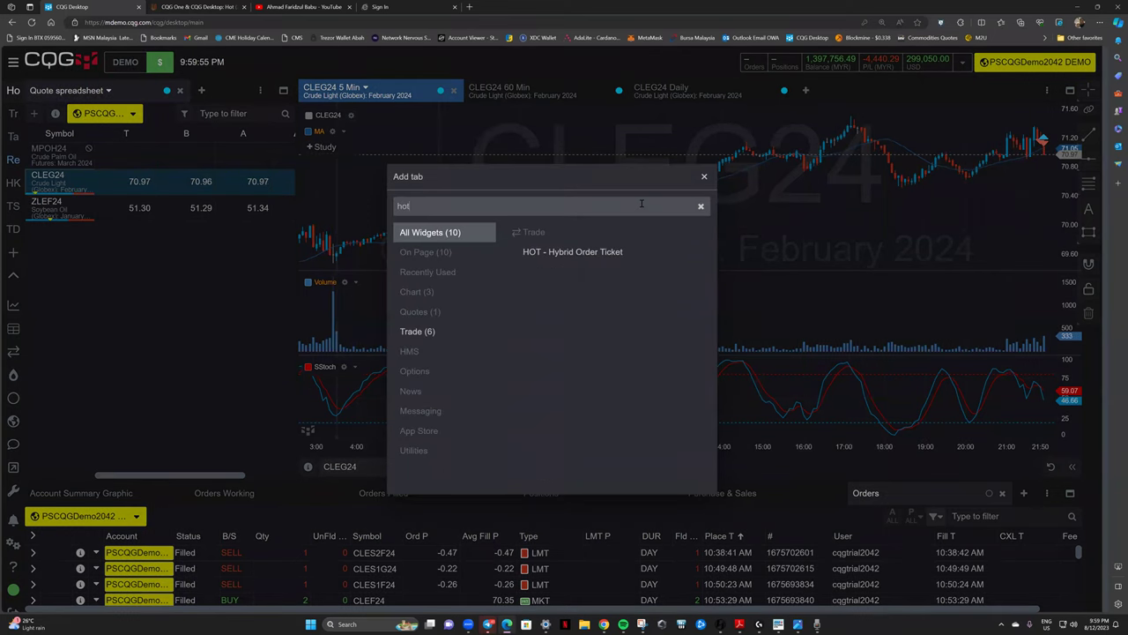
{"action": "left_click", "coordinate": [608, 253]}
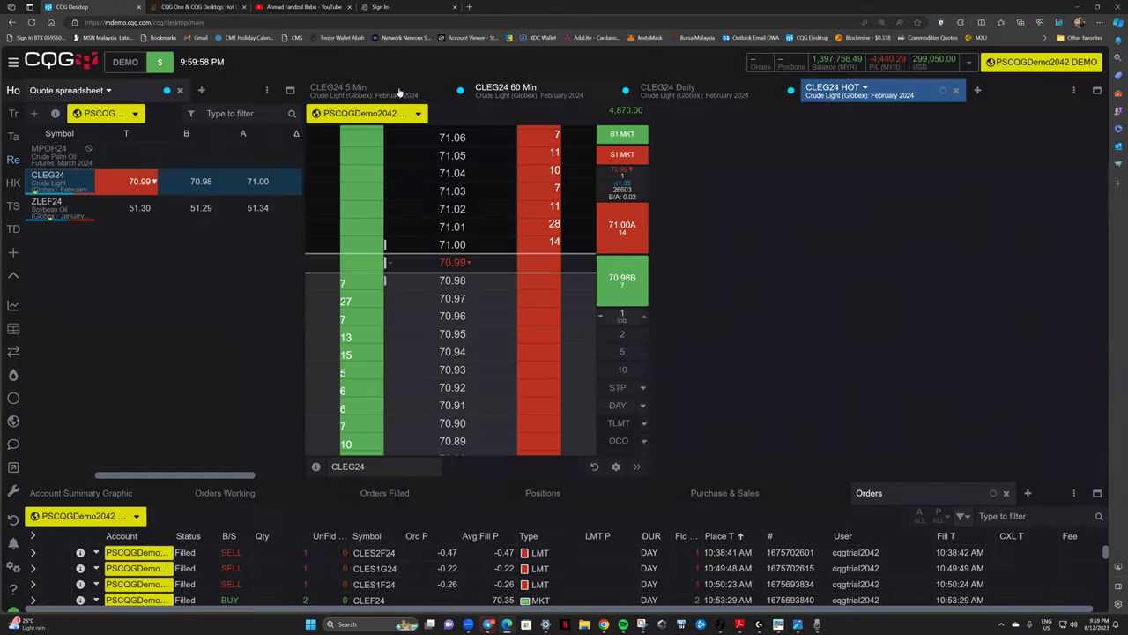
Alternate between the CLEG24 Daily and HOT tabs, then dock the HOT ladder in its own full-height pane beside the charts.
{"action": "left_click", "coordinate": [667, 89]}
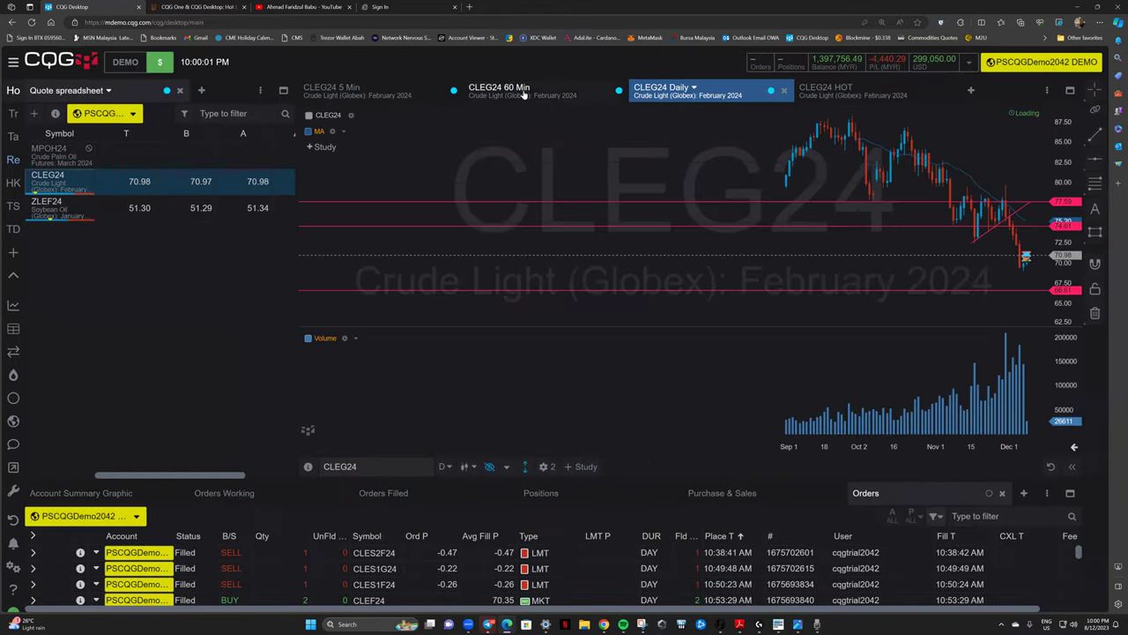
{"action": "left_click", "coordinate": [812, 89]}
{"action": "left_click", "coordinate": [710, 94]}
{"action": "left_click", "coordinate": [841, 96]}
{"action": "left_click", "coordinate": [714, 94]}
{"action": "left_click", "coordinate": [808, 90]}
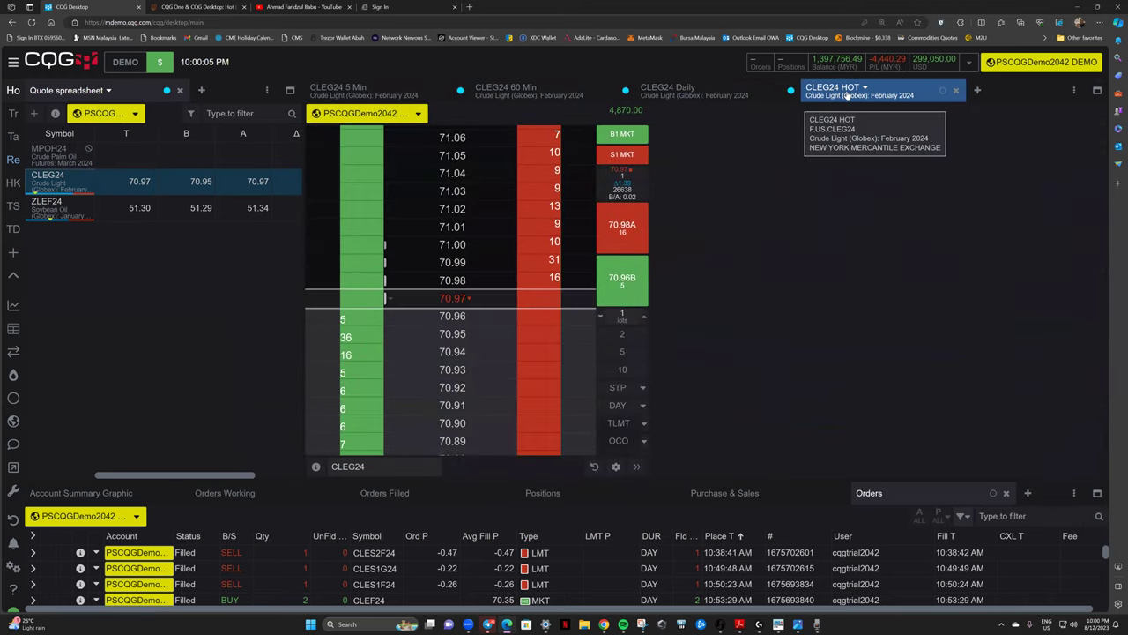
{"action": "left_click", "coordinate": [707, 94]}
{"action": "left_click", "coordinate": [842, 94]}
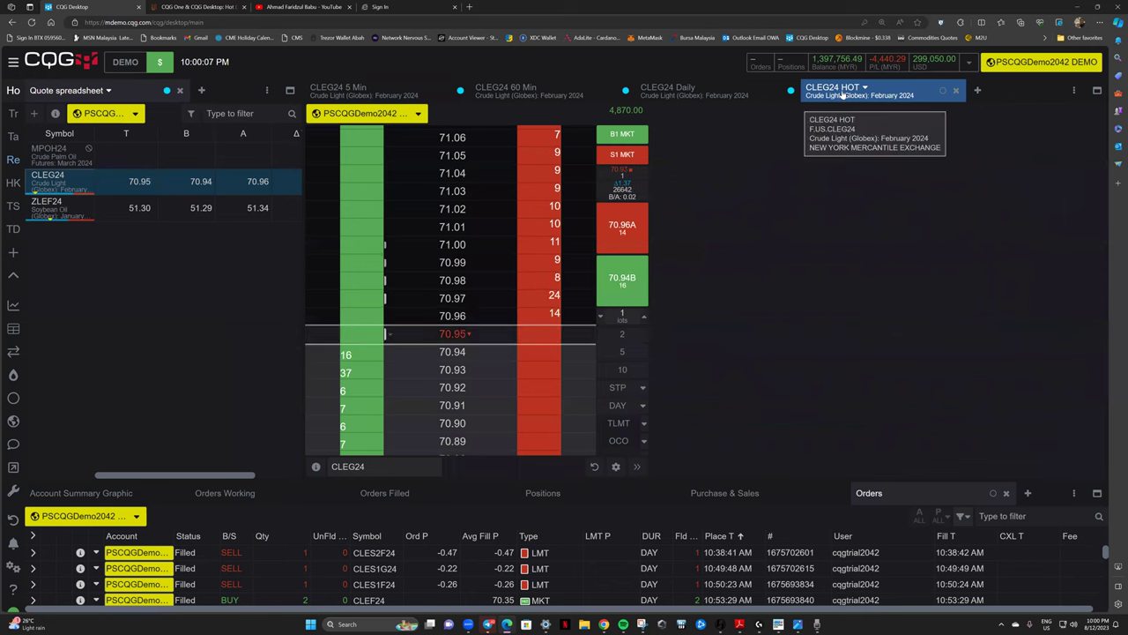
{"action": "left_click_drag", "start_coordinate": [833, 91], "coordinate": [1077, 391]}
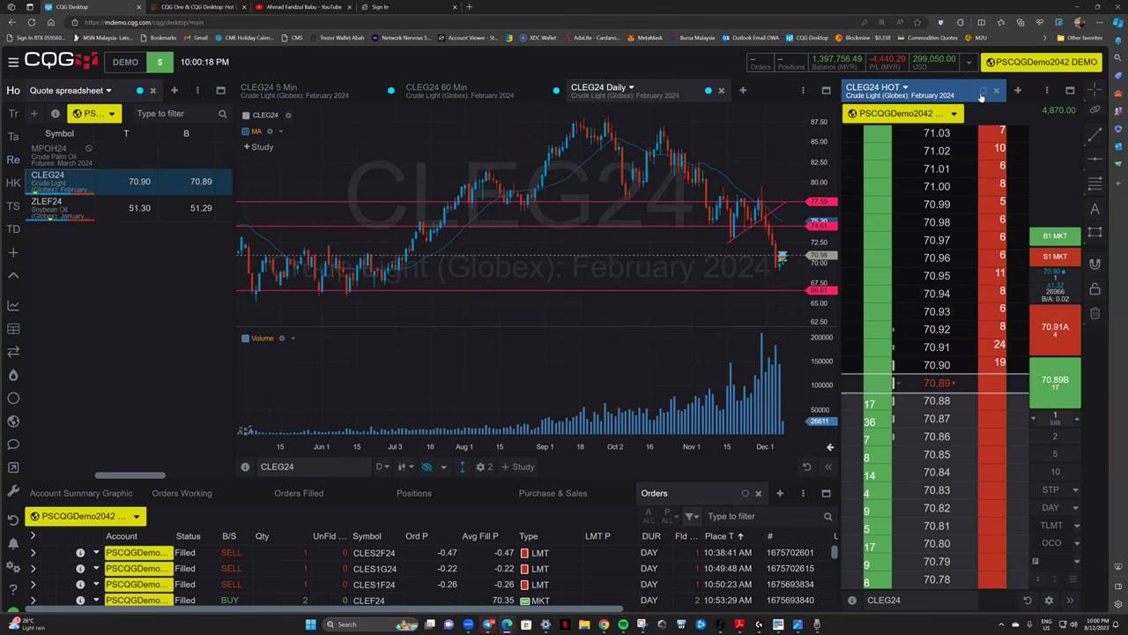
Link the HOT ladder to the Blue group and test the link by switching between ZLEF24 and CLEG24 in the quote spreadsheet.
{"action": "left_click", "coordinate": [72, 212]}
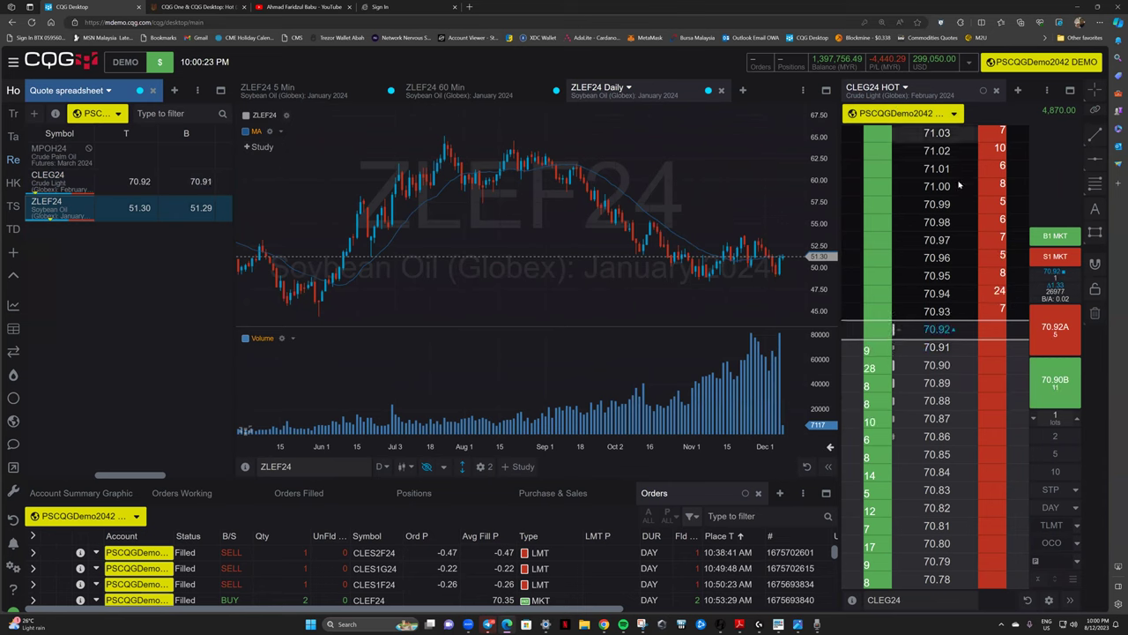
{"action": "left_click", "coordinate": [984, 92]}
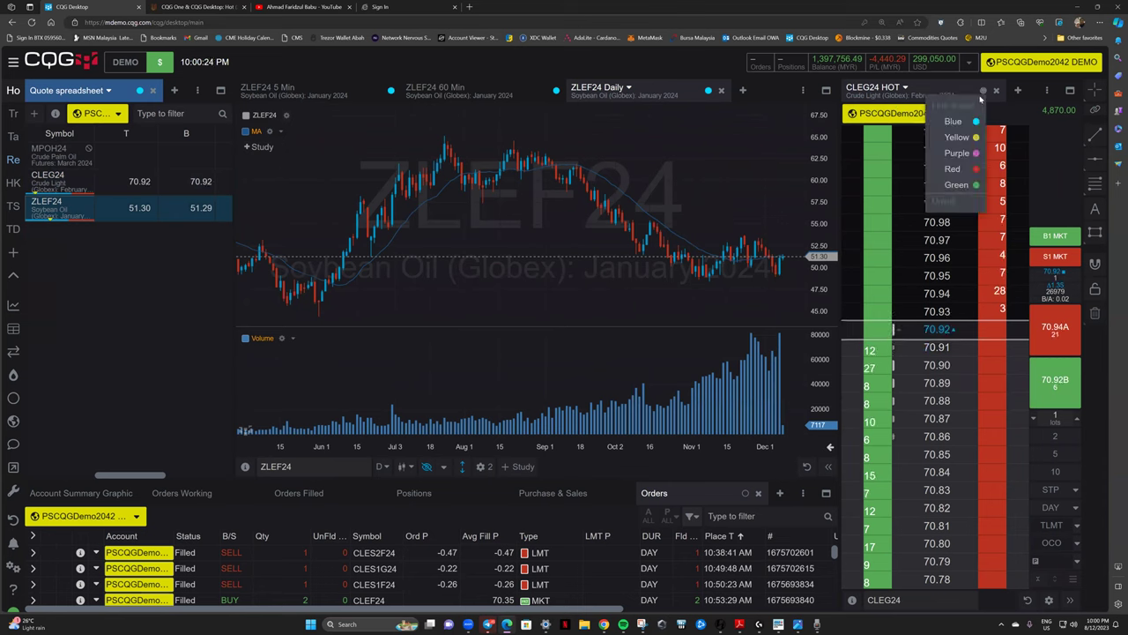
{"action": "left_click", "coordinate": [945, 122]}
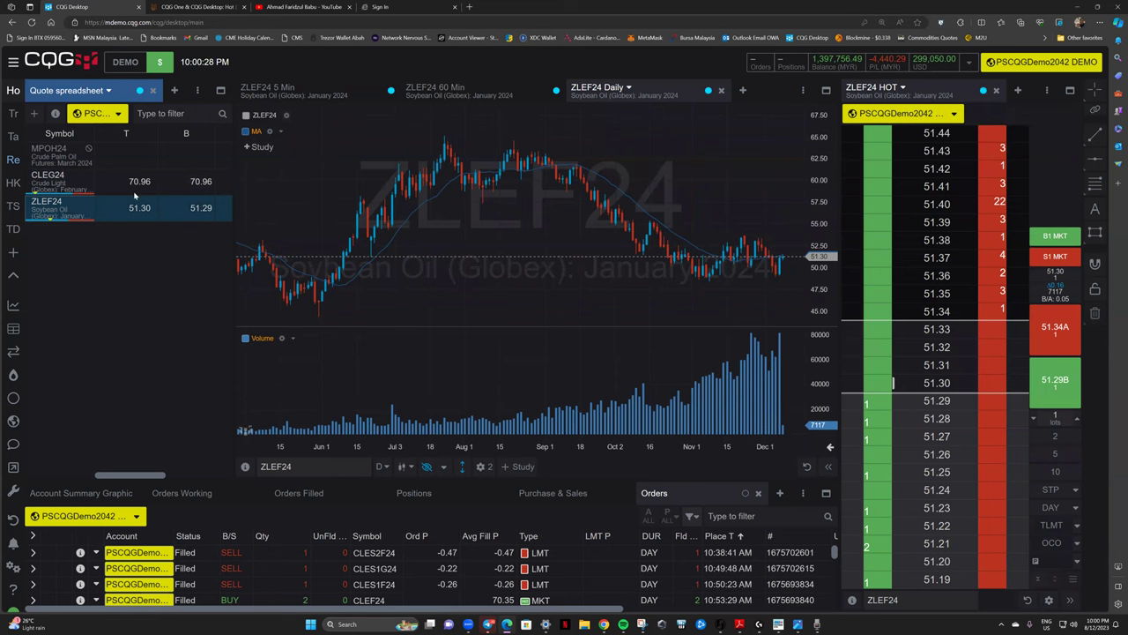
{"action": "left_click", "coordinate": [42, 181]}
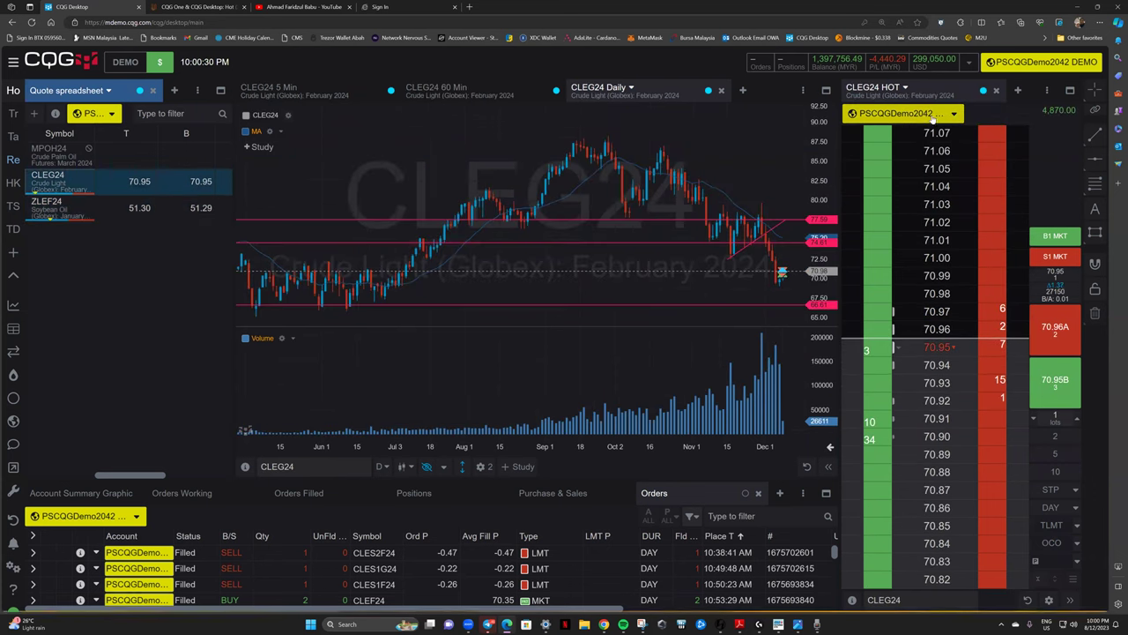
{"action": "left_click", "coordinate": [44, 204]}
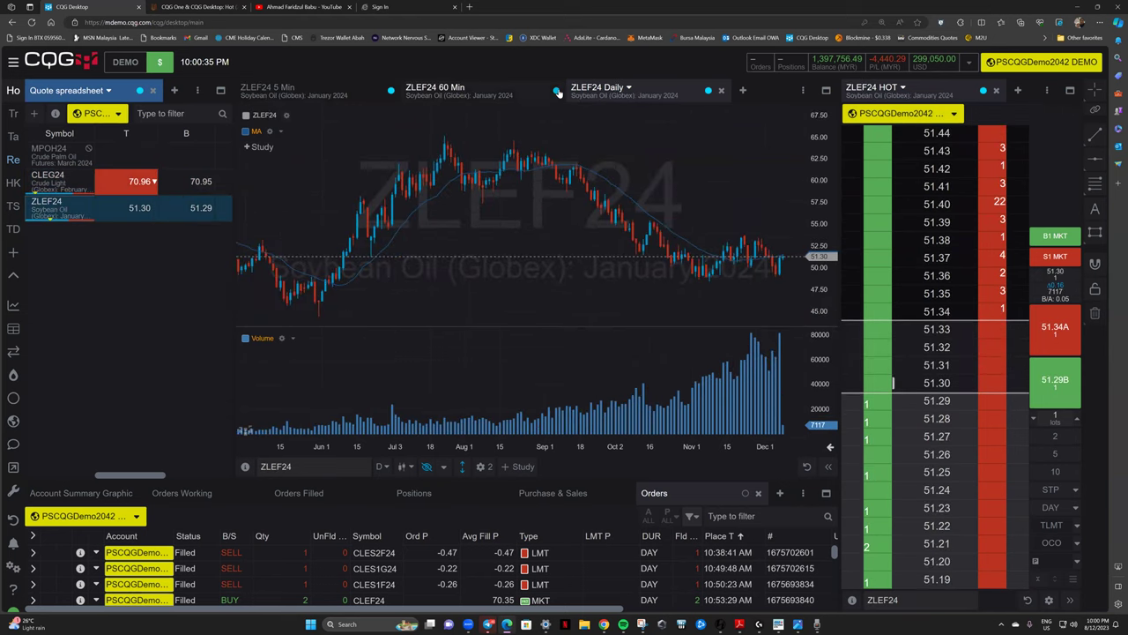
Link the 60 Min chart to the Yellow group and select CLEG24 in the quote spreadsheet to demonstrate separate linking.
{"action": "left_click", "coordinate": [557, 90]}
{"action": "left_click", "coordinate": [527, 138]}
{"action": "left_click", "coordinate": [44, 181]}
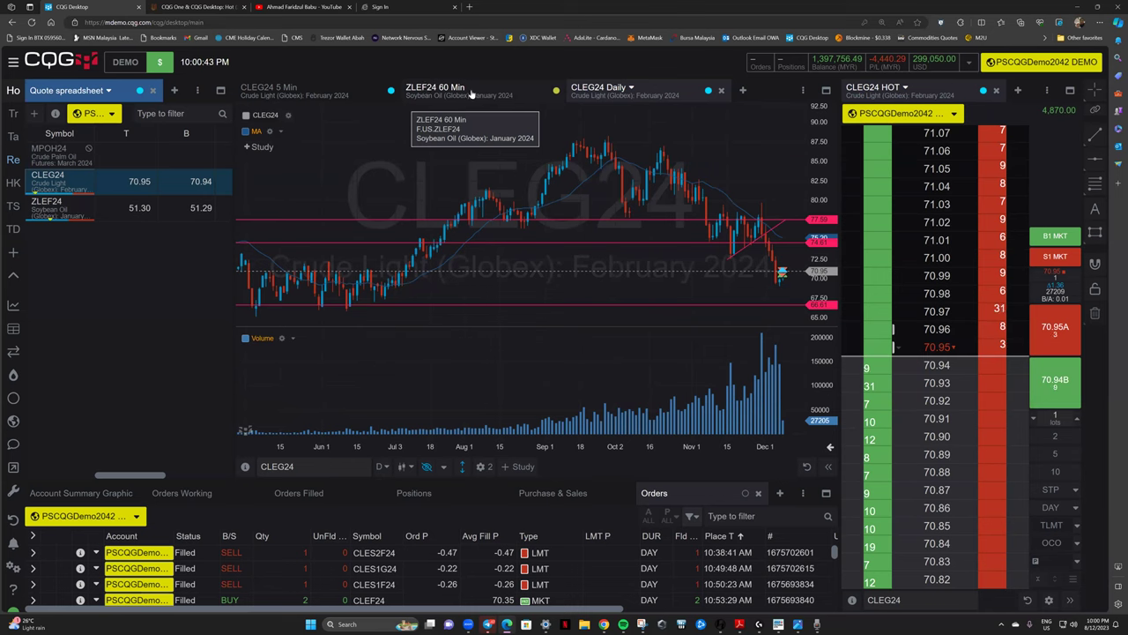
Link the 60 Min chart back to the Blue group and check it by selecting ZLEF24 and CLEG24 in the quote spreadsheet.
{"action": "left_click", "coordinate": [556, 90]}
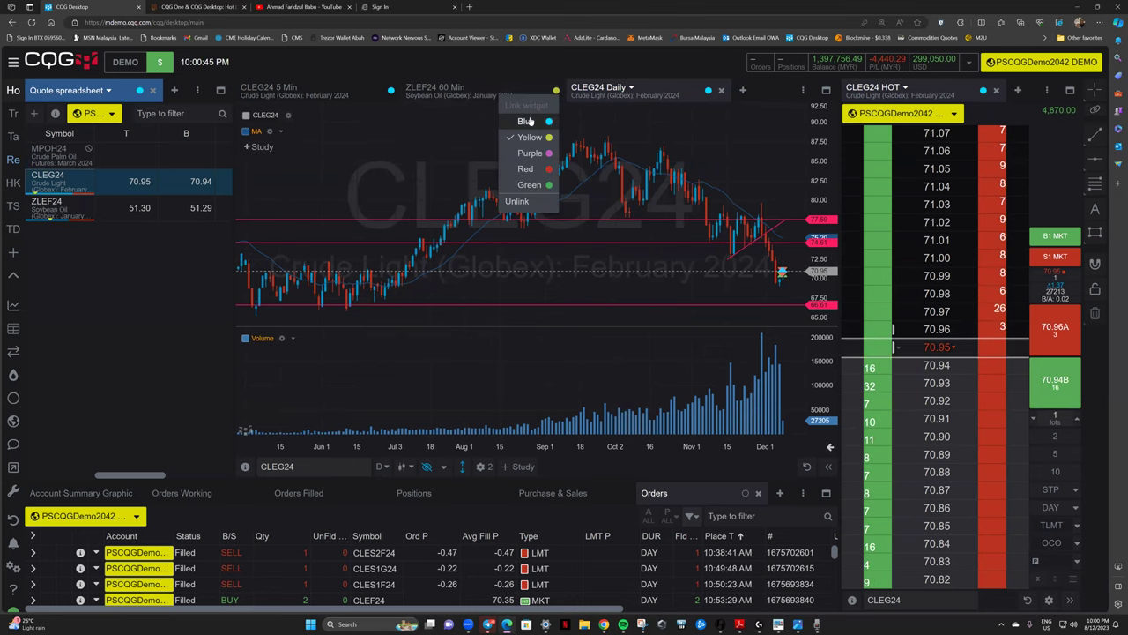
{"action": "left_click", "coordinate": [528, 123]}
{"action": "left_click", "coordinate": [190, 208]}
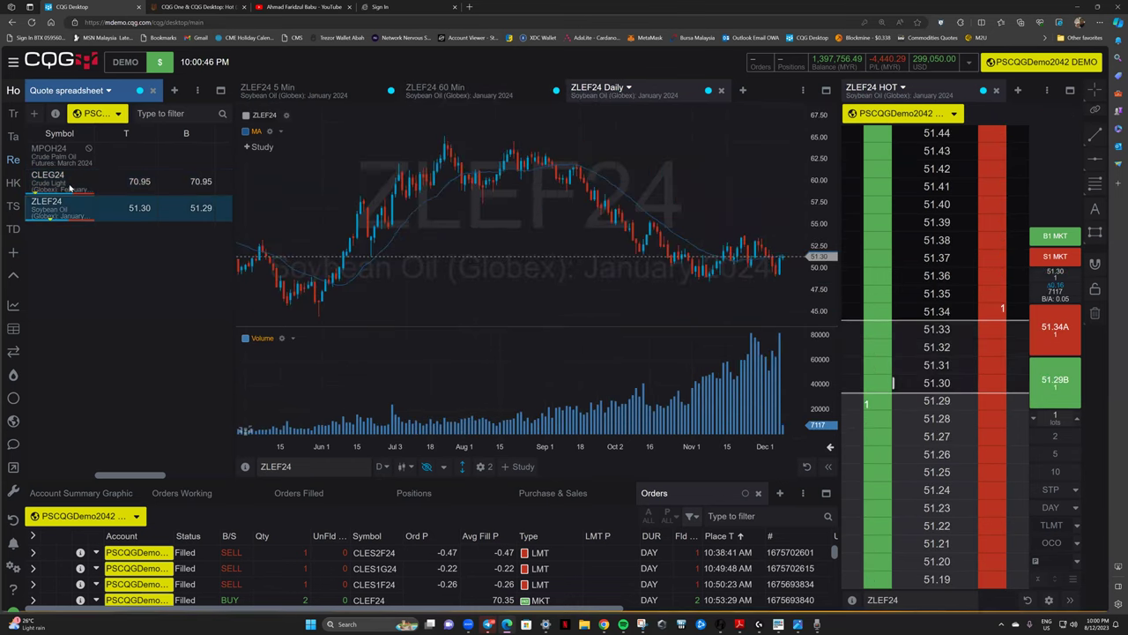
{"action": "left_click", "coordinate": [132, 181]}
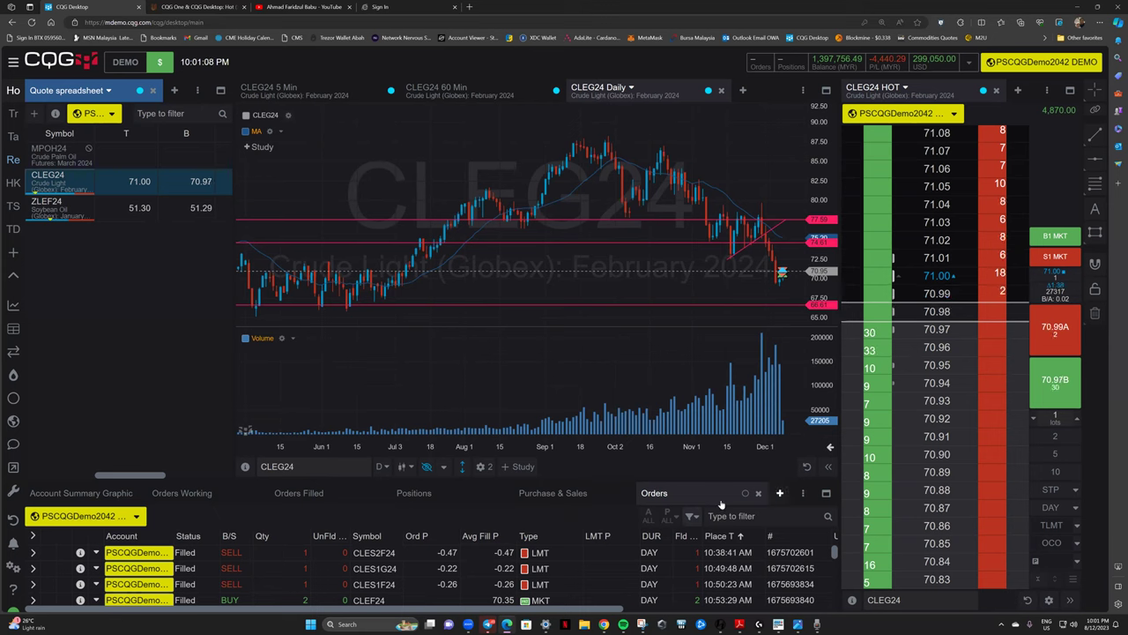
Maximise the Orders widget and download the orders in view as a report.
{"action": "left_click", "coordinate": [826, 495]}
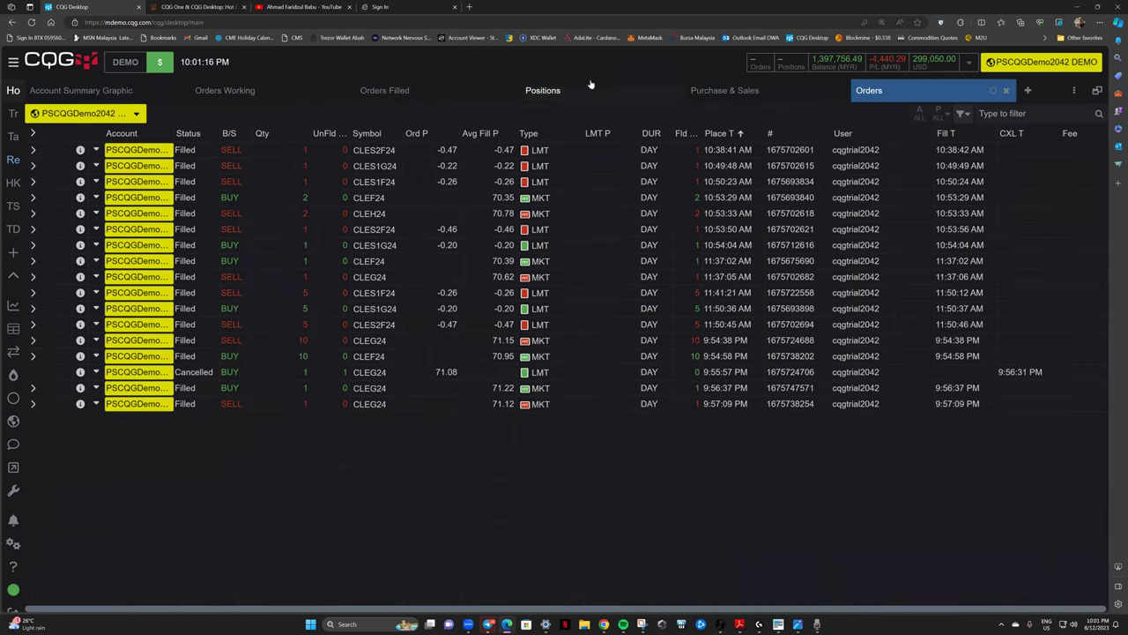
{"action": "left_click", "coordinate": [1073, 90]}
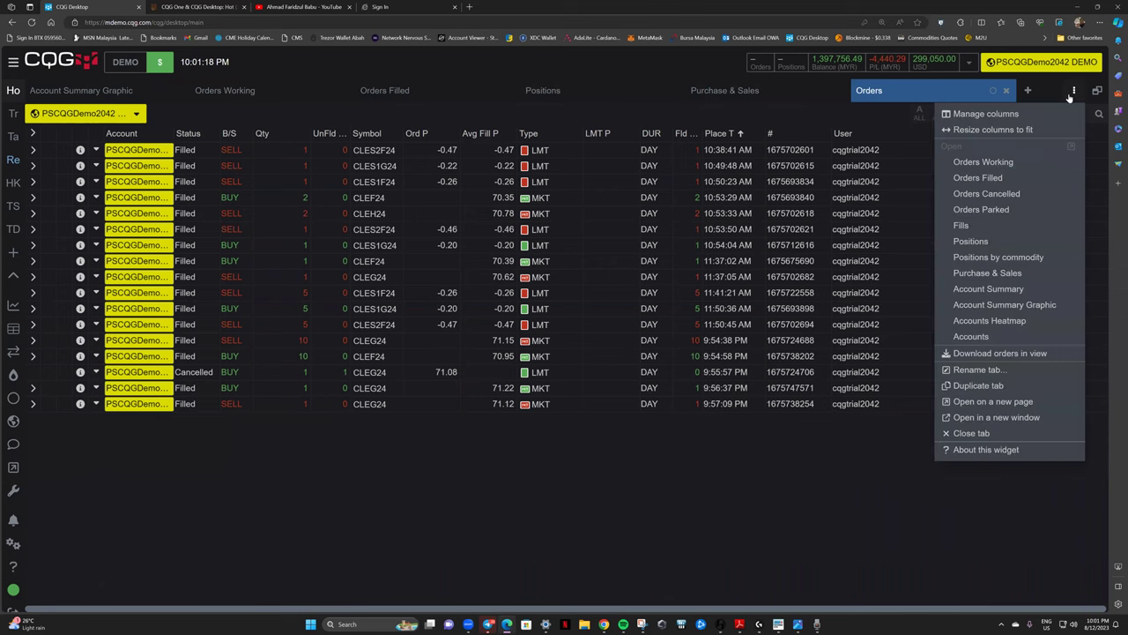
{"action": "left_click", "coordinate": [981, 353]}
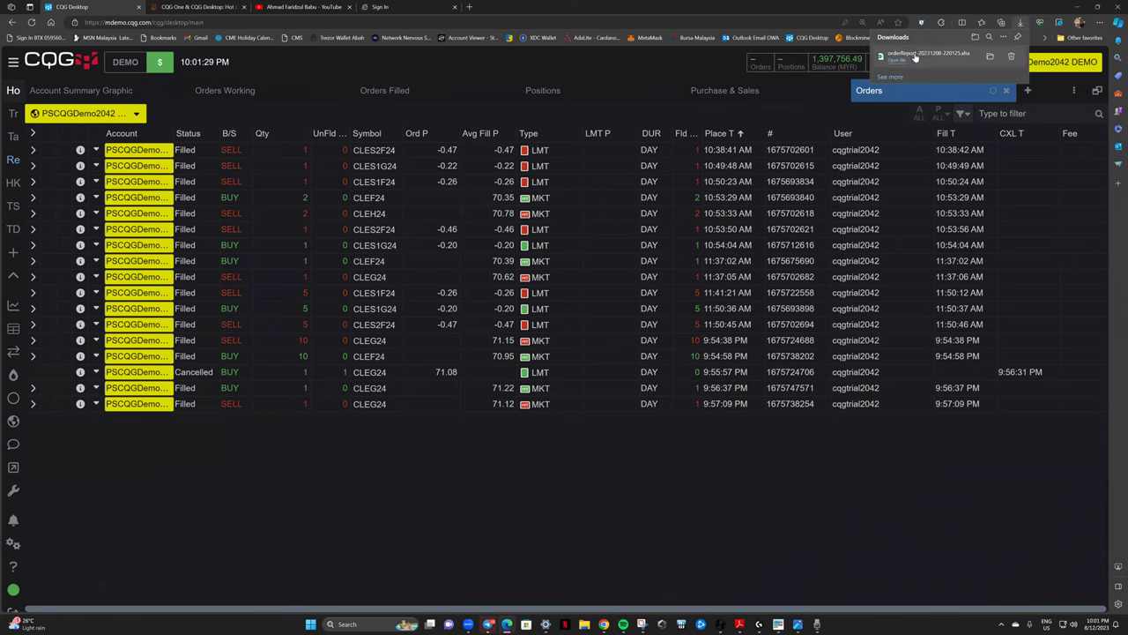
Open the downloaded orderReport-20231208-220125.xlsx in Excel, review its order columns and close the workbook.
{"action": "left_click", "coordinate": [900, 62]}
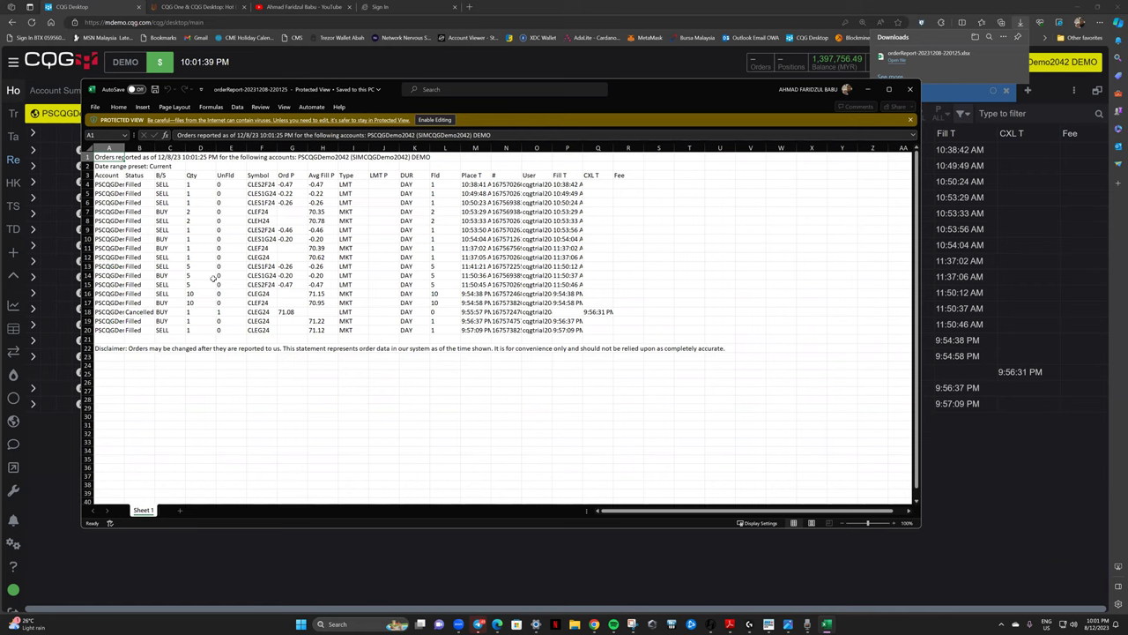
{"action": "left_click", "coordinate": [128, 176]}
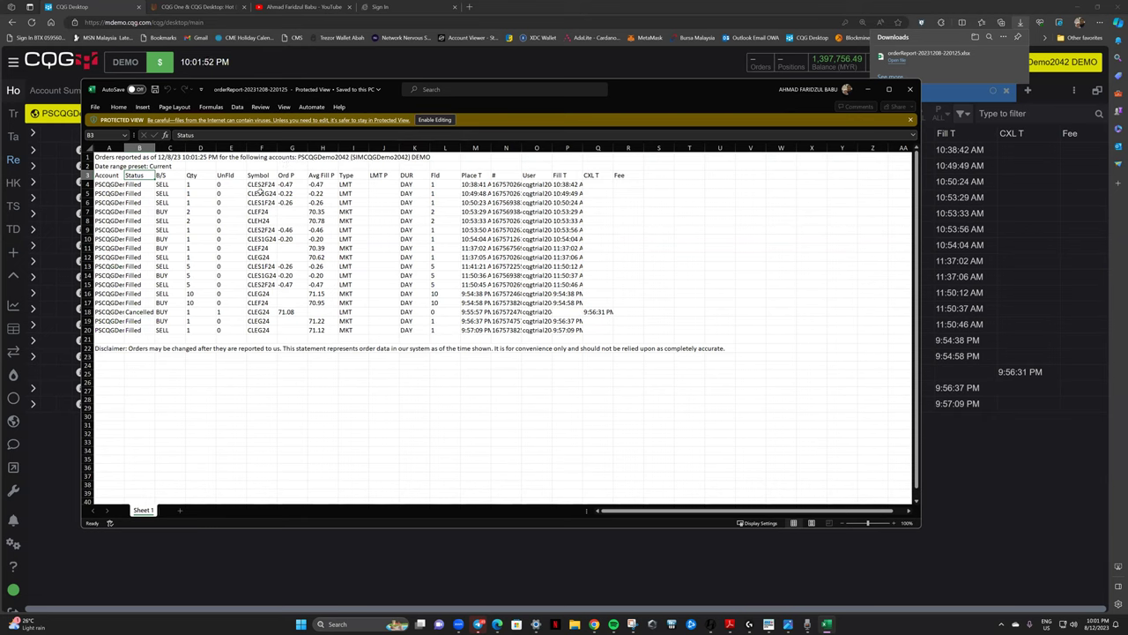
{"action": "left_click", "coordinate": [908, 92]}
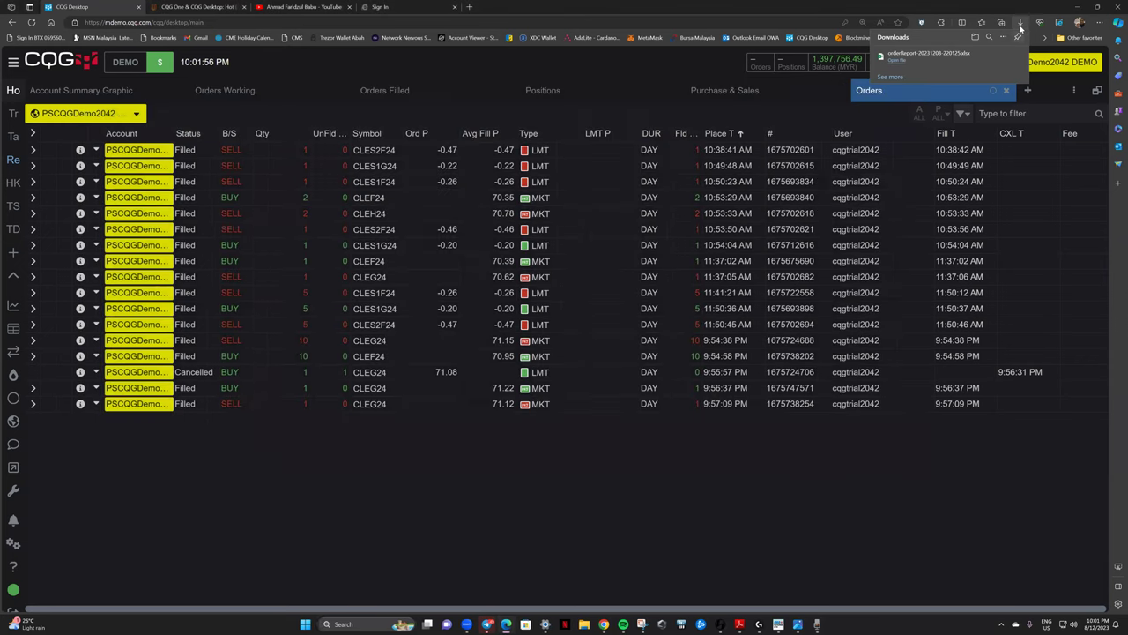
Review the Orders widget's download option and the date range choices in its filter dialog, keeping the date on Current.
{"action": "left_click", "coordinate": [1073, 91]}
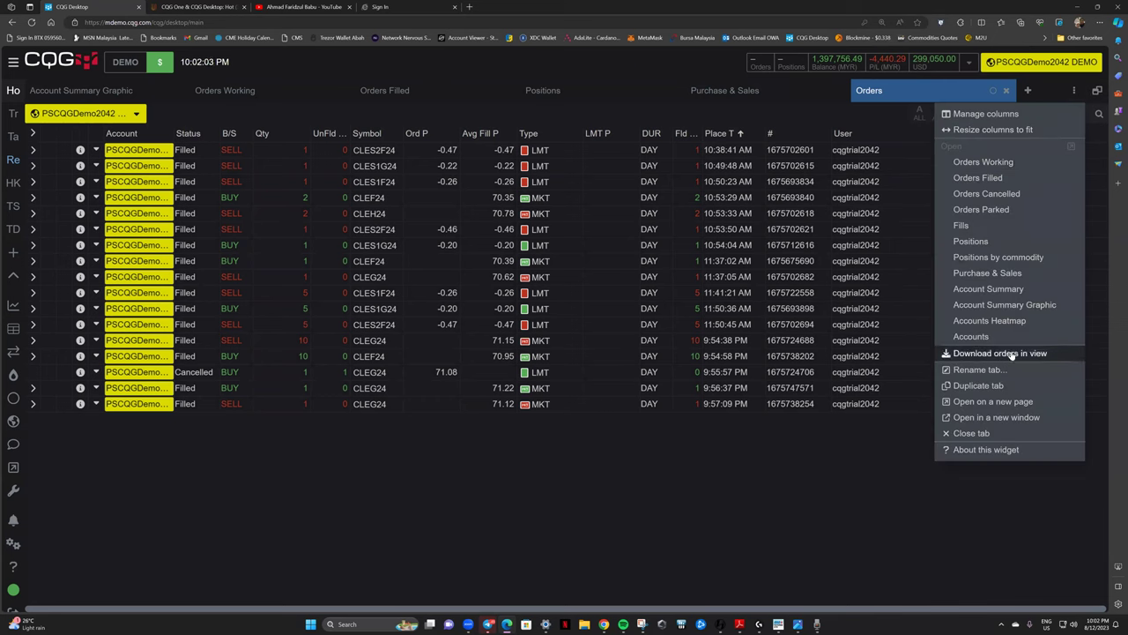
{"action": "left_click", "coordinate": [1076, 92]}
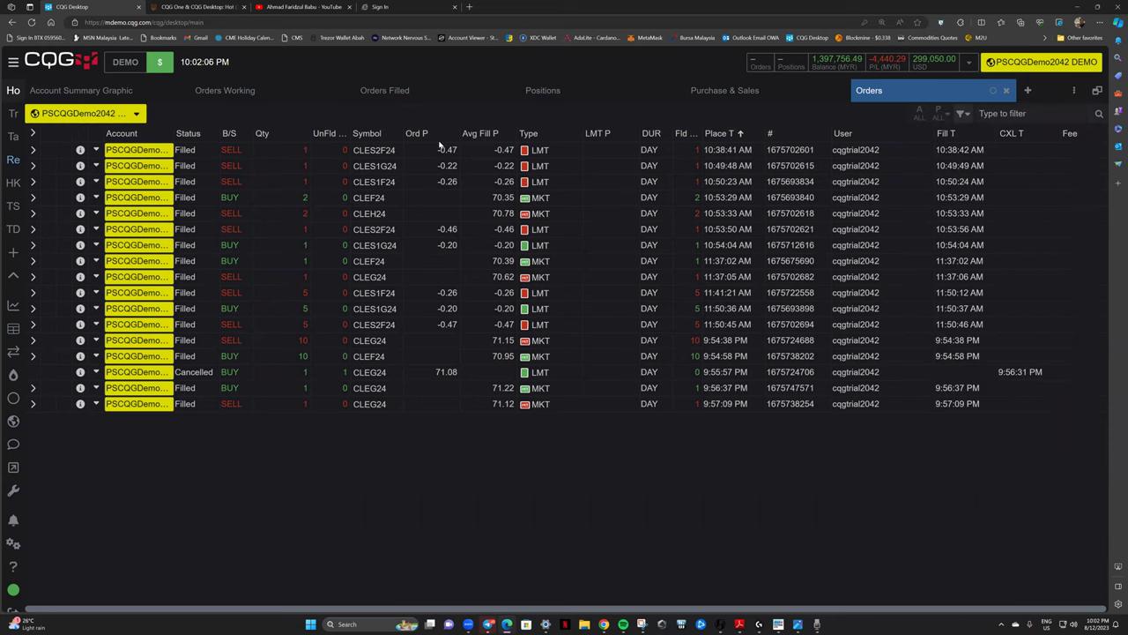
{"action": "left_click", "coordinate": [962, 115]}
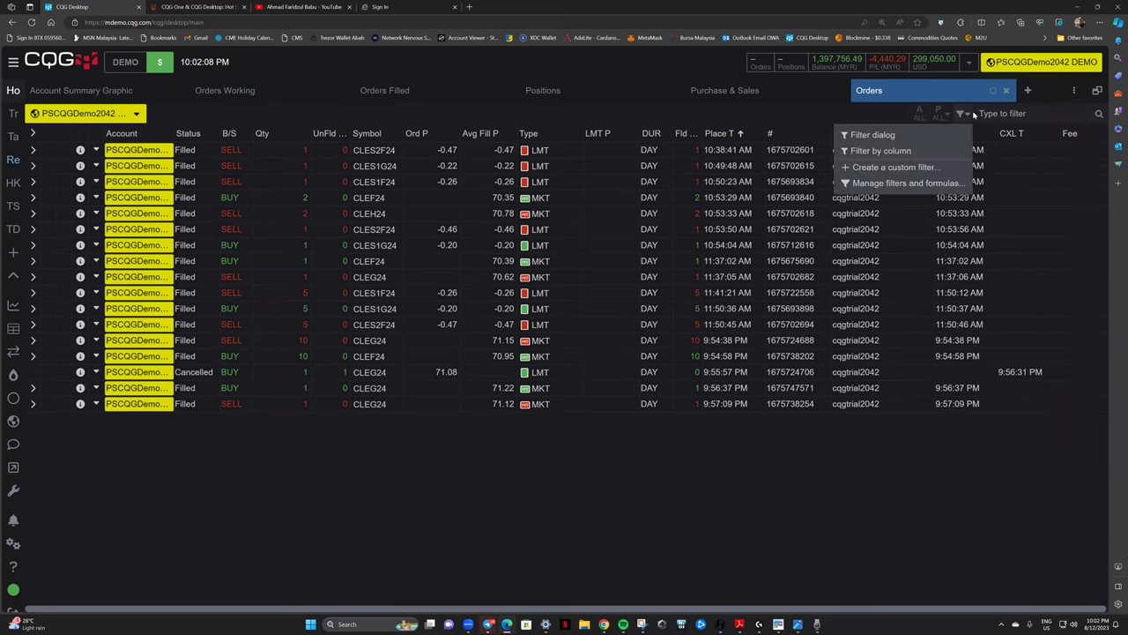
{"action": "left_click", "coordinate": [878, 136]}
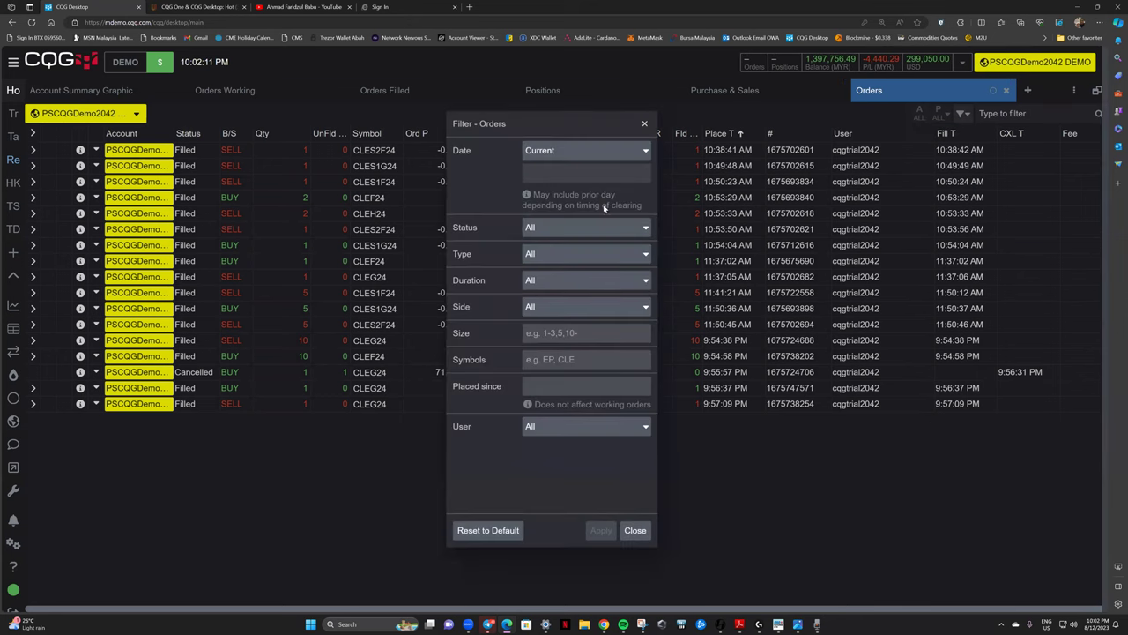
{"action": "left_click", "coordinate": [608, 151]}
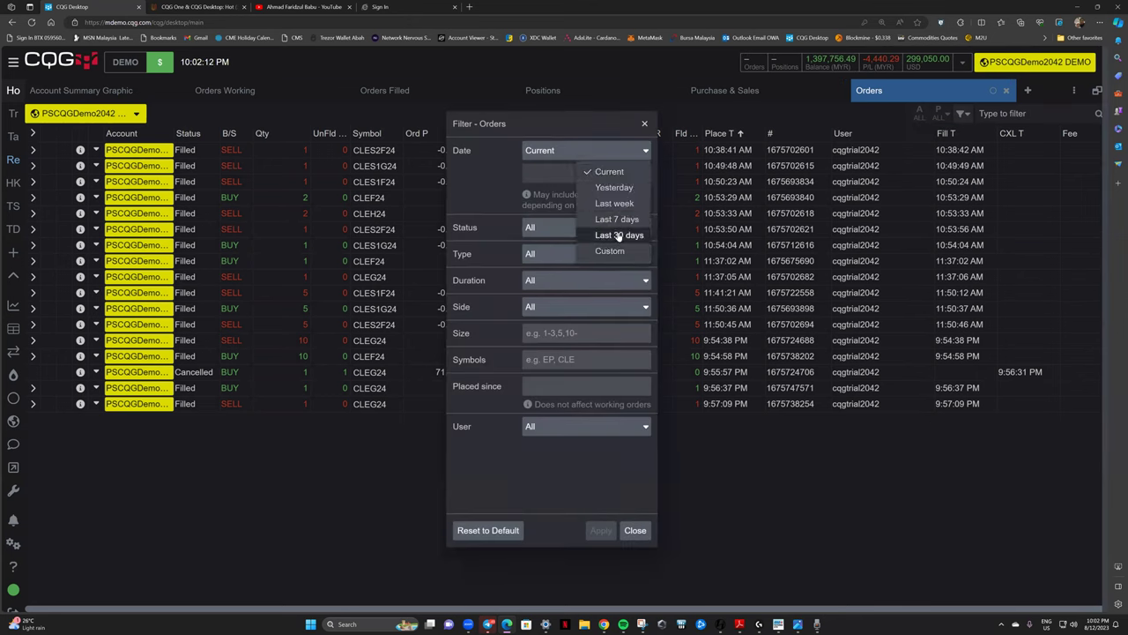
{"action": "left_click", "coordinate": [492, 192]}
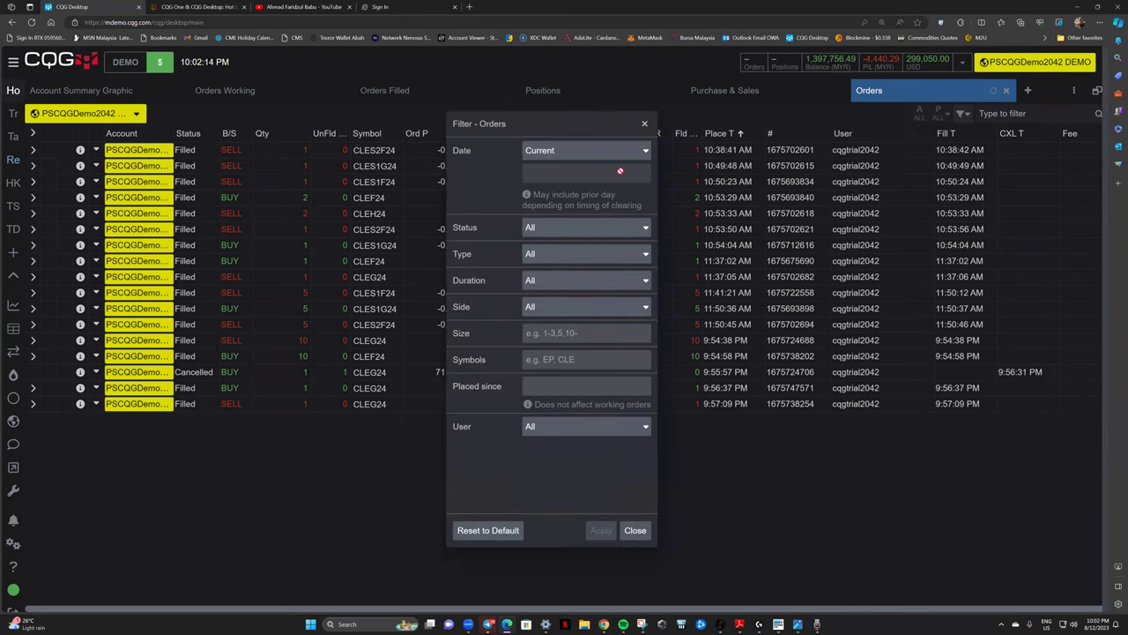
Close the order filter without changes and restore the Orders widget to its normal size.
{"action": "left_click", "coordinate": [644, 124]}
{"action": "left_click", "coordinate": [1097, 90]}
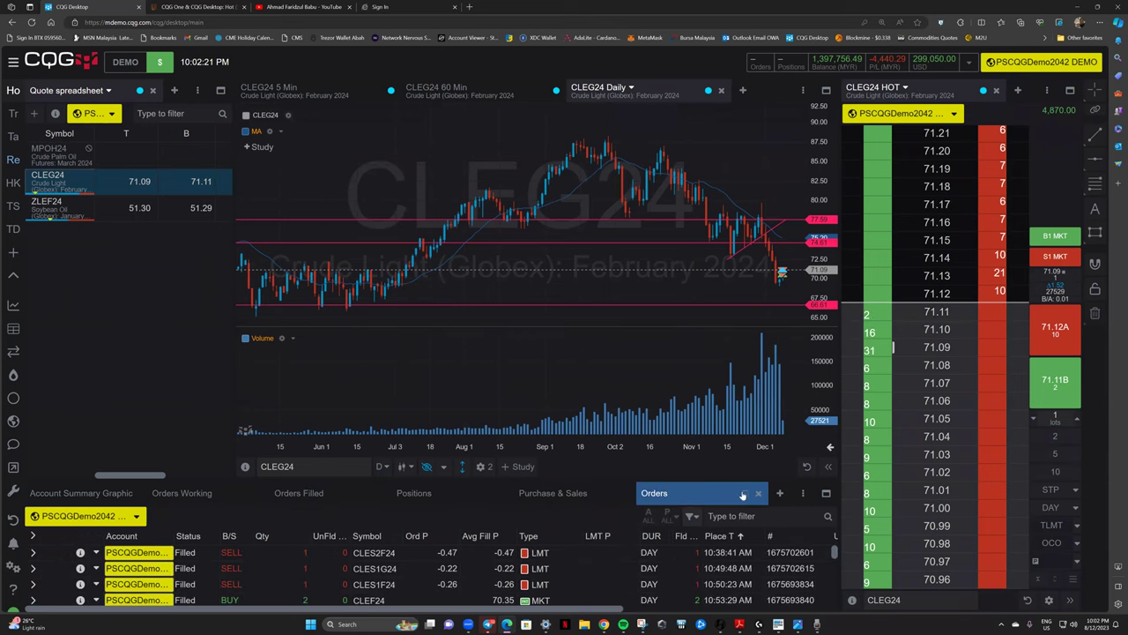
Look through the Purchase & Sales, Positions, Orders Working and Orders Filled widgets, ending on Orders.
{"action": "left_click", "coordinate": [553, 493]}
{"action": "left_click", "coordinate": [414, 492]}
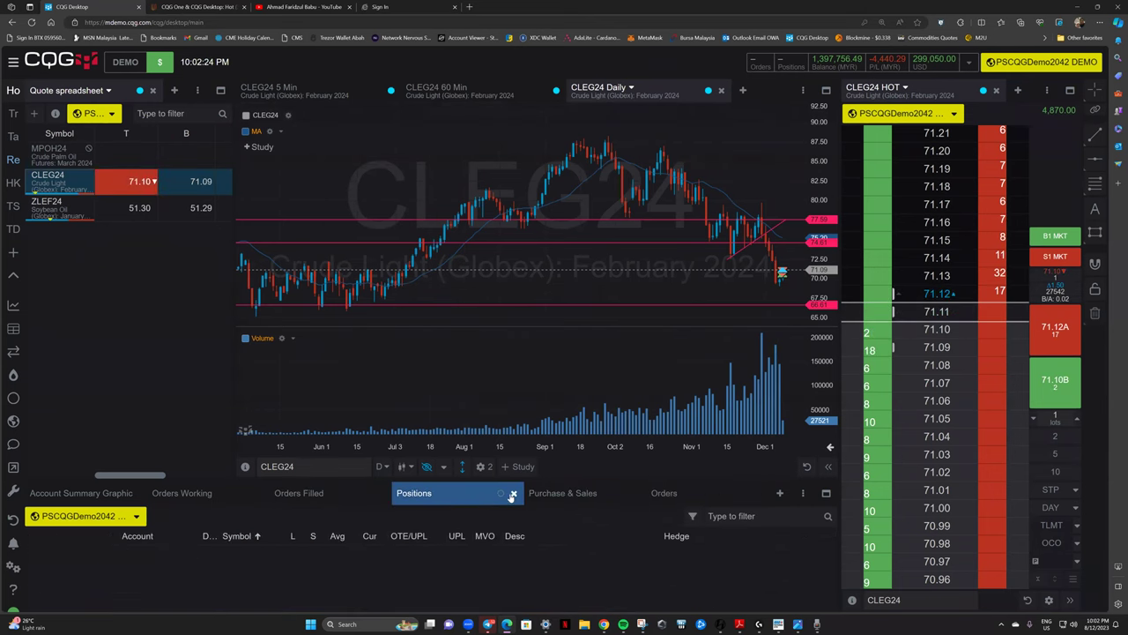
{"action": "left_click", "coordinate": [664, 499]}
{"action": "left_click", "coordinate": [183, 496]}
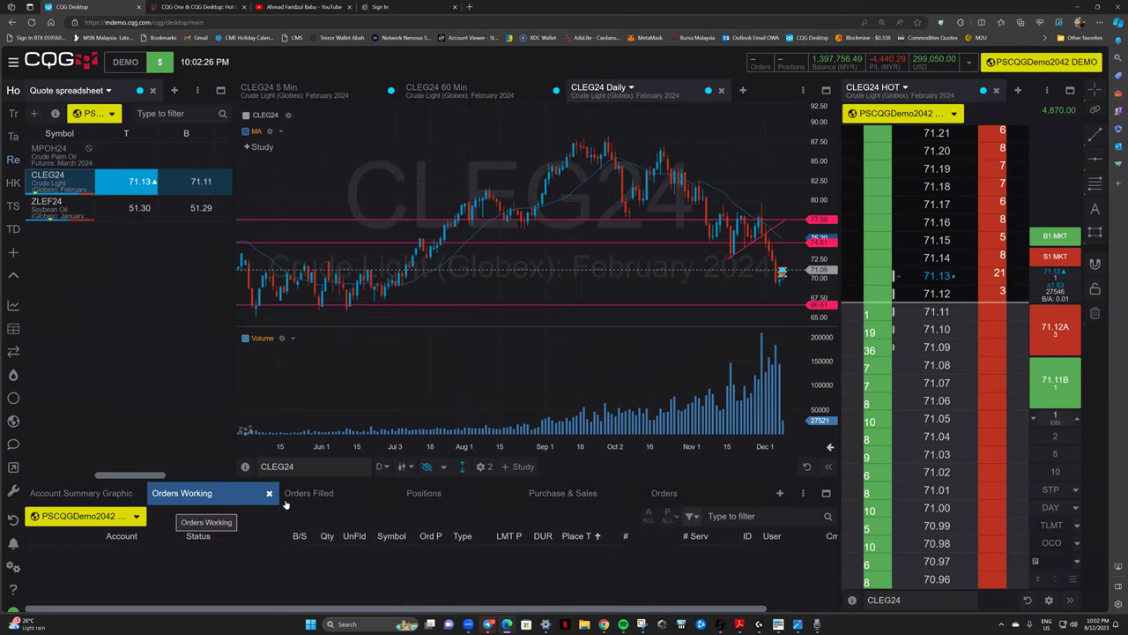
{"action": "left_click", "coordinate": [330, 497]}
{"action": "left_click", "coordinate": [441, 499]}
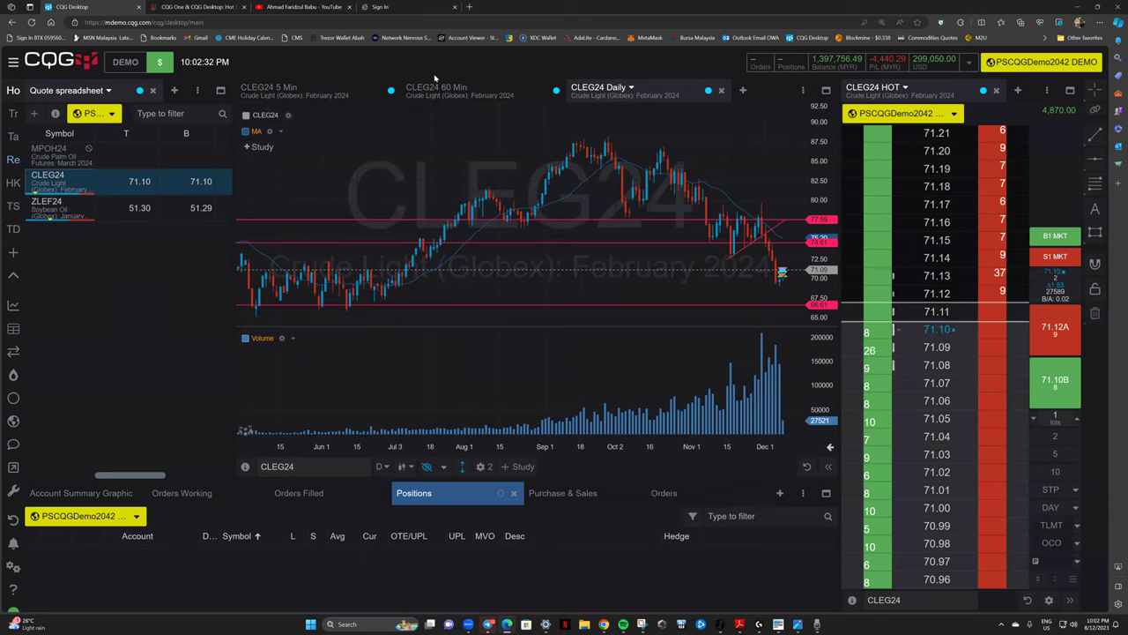
{"action": "left_click", "coordinate": [652, 496]}
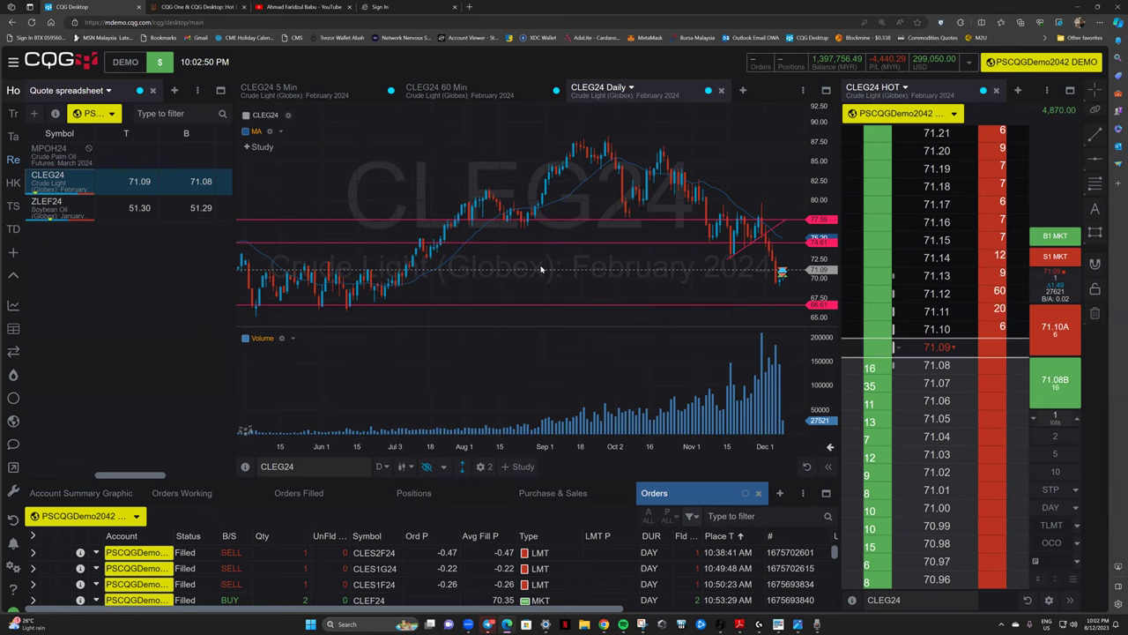
Bring up the CLEG24 5 Min chart and show a longer stretch of its price history.
{"action": "left_click", "coordinate": [436, 88]}
{"action": "left_click", "coordinate": [269, 88]}
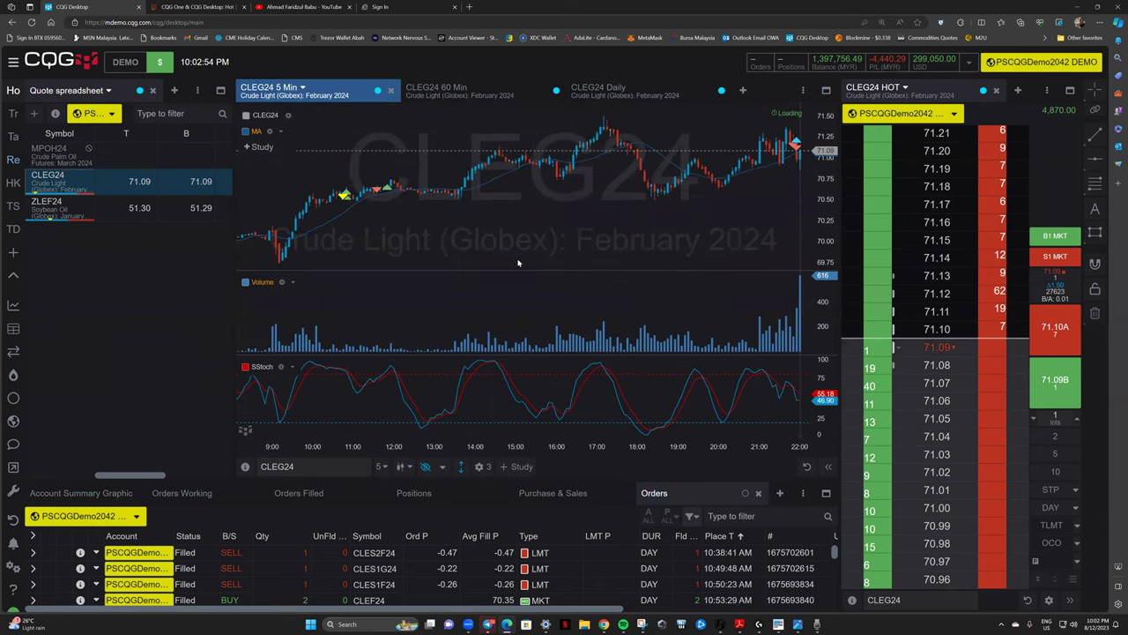
{"action": "scroll", "coordinate": [531, 245], "scroll_direction": "down", "scroll_amount": 5}
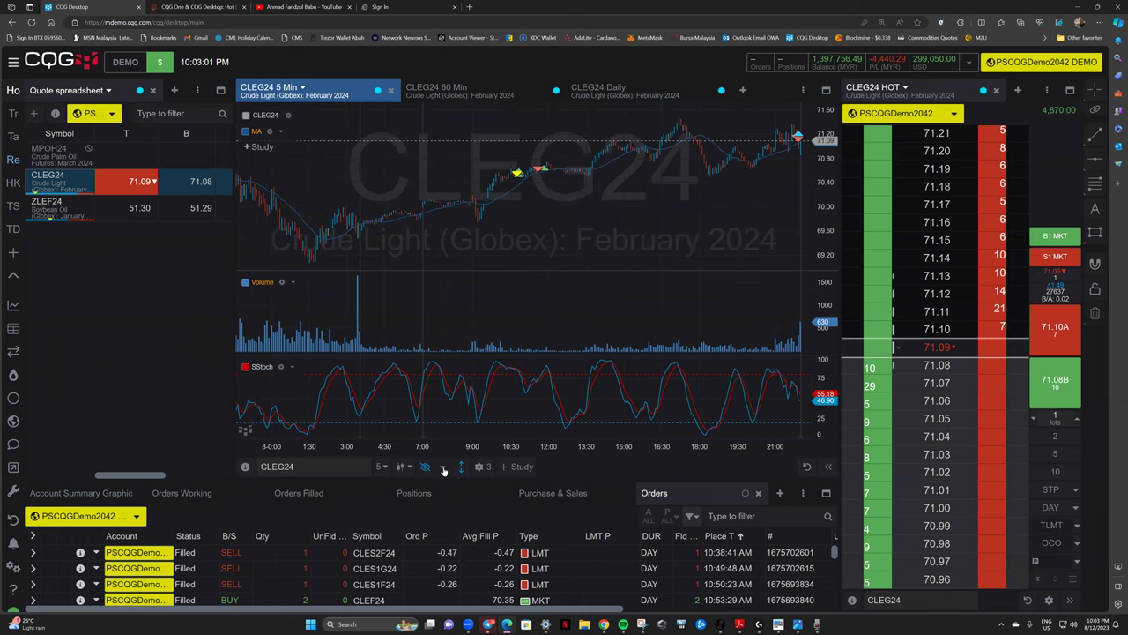
Hide the Orders object on the CLEG24 5 Min chart.
{"action": "left_click", "coordinate": [479, 466]}
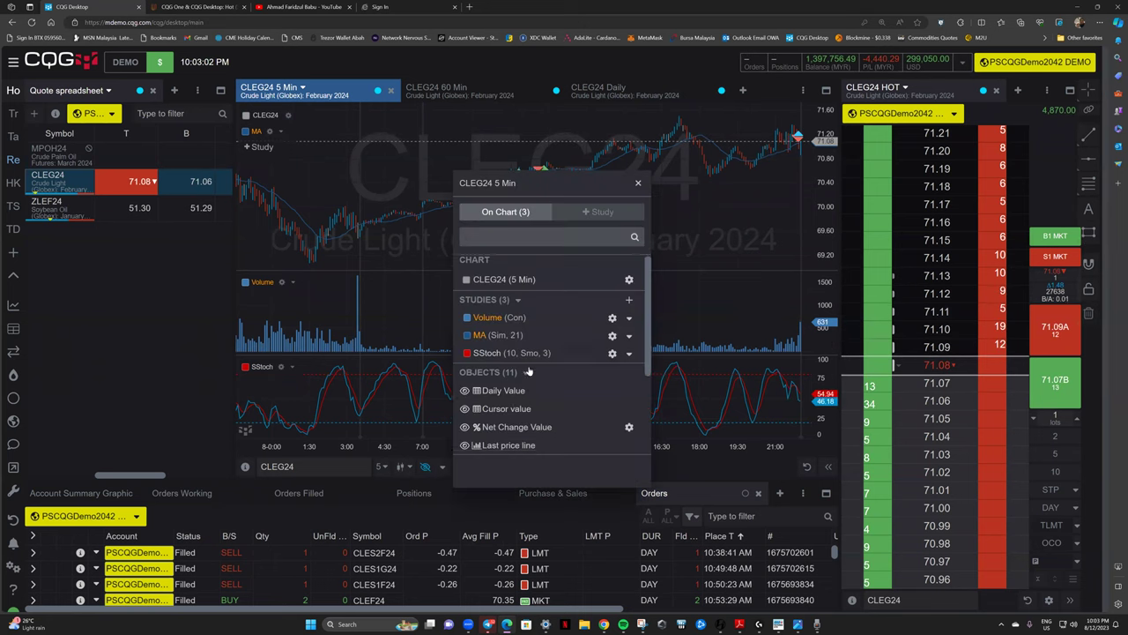
{"action": "scroll", "coordinate": [527, 371], "scroll_direction": "down", "scroll_amount": 3}
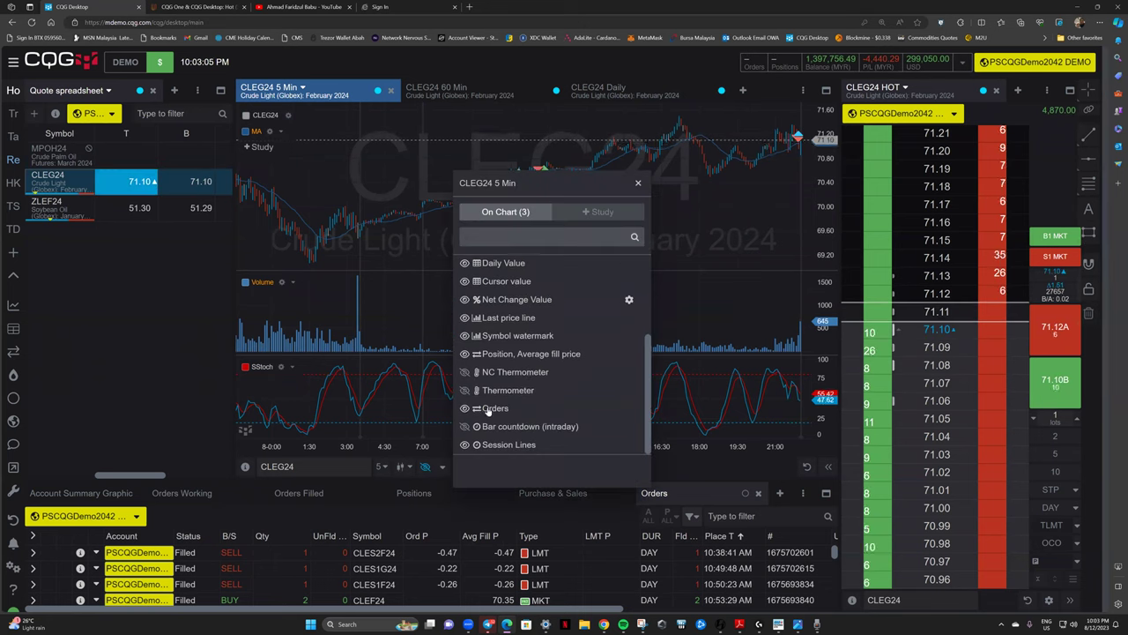
{"action": "left_click", "coordinate": [638, 182]}
{"action": "scroll", "coordinate": [720, 240], "scroll_direction": "down", "scroll_amount": 2}
{"action": "scroll", "coordinate": [719, 240], "scroll_direction": "up", "scroll_amount": 4}
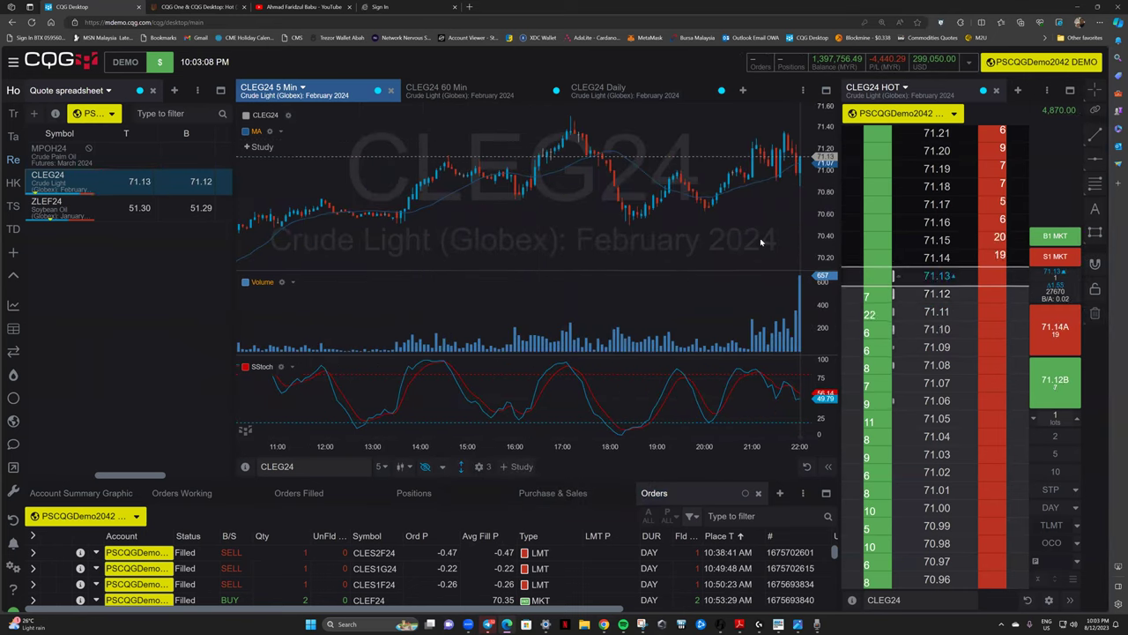
{"action": "left_click_drag", "start_coordinate": [762, 243], "coordinate": [703, 246]}
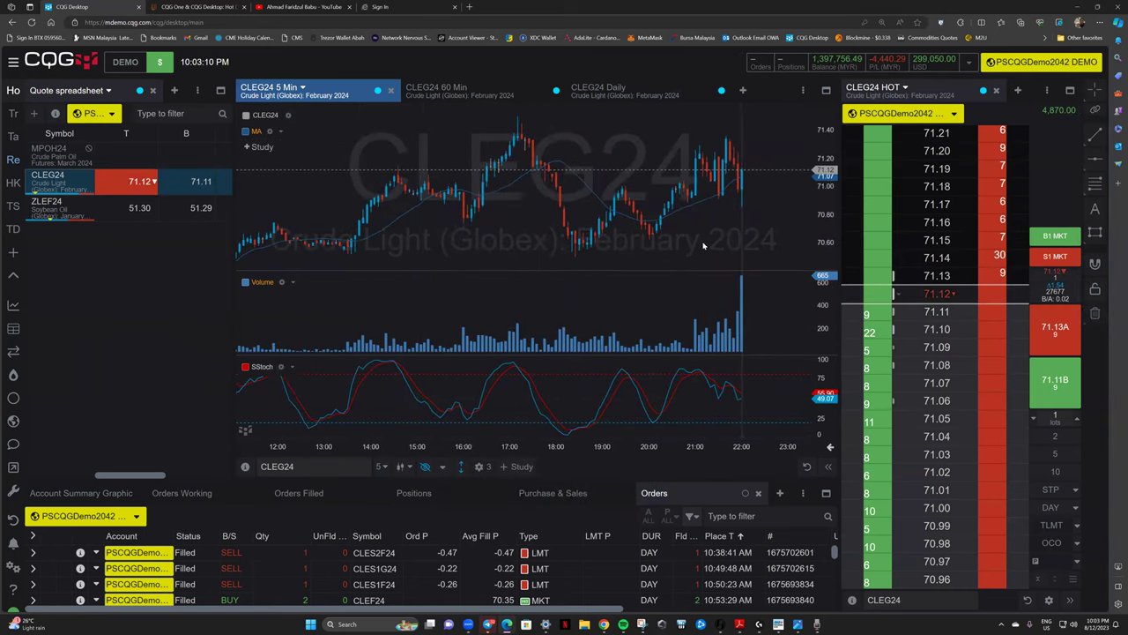
Switch to photo_2023-12-08_21-04-05.jpg, examine full-screen where stop and limit orders sit around the market price, and return to CQG Desktop.
{"action": "key", "text": "alt+Tab"}
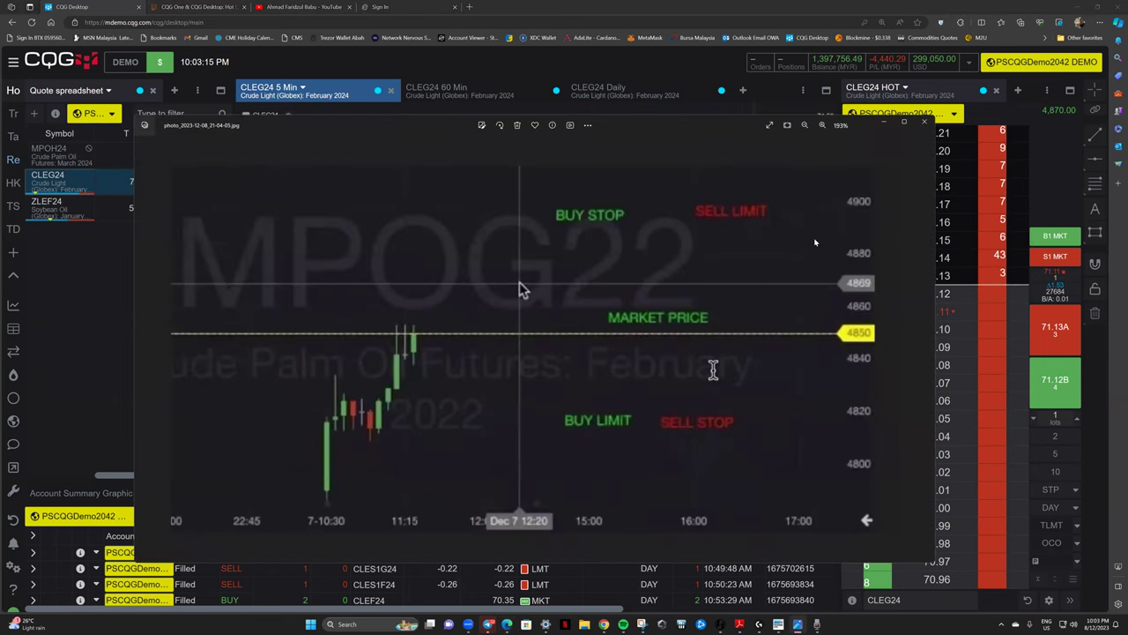
{"action": "left_click", "coordinate": [903, 122]}
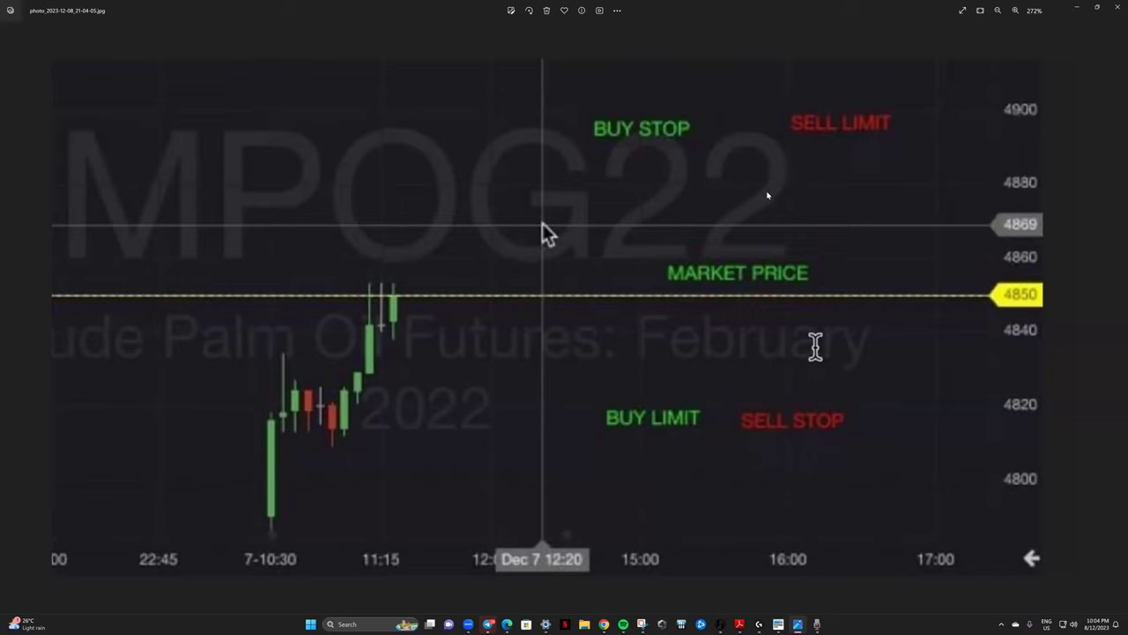
{"action": "left_click", "coordinate": [1076, 11]}
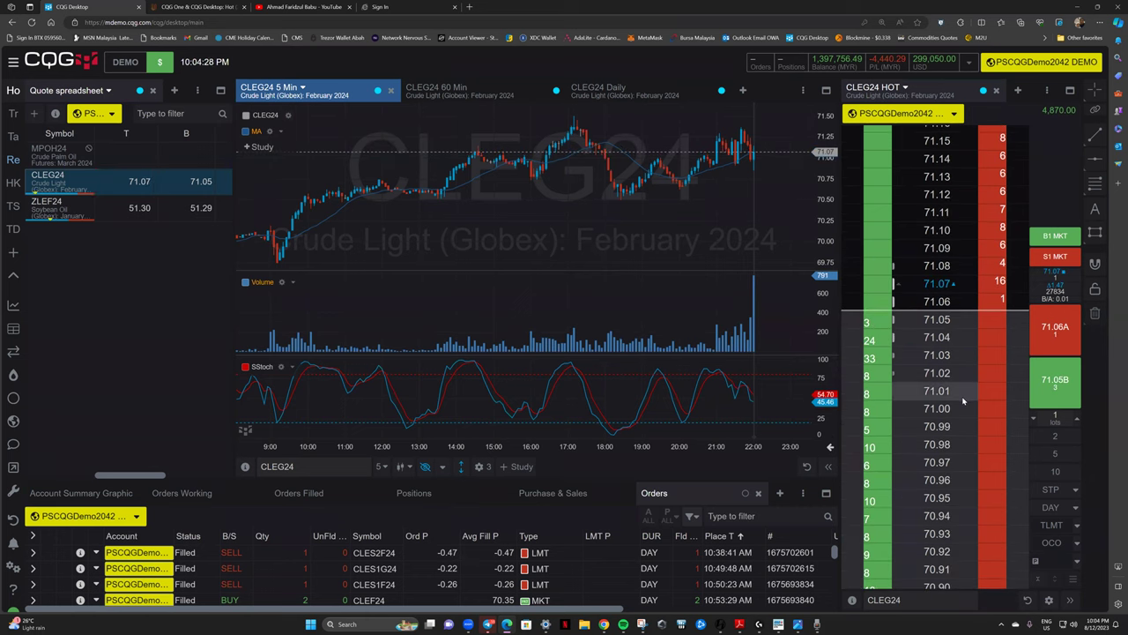
Examine the bid and ask depth across the price ladder for CLEG24 and ZLEF24, ending on CLEG24.
{"action": "scroll", "coordinate": [963, 401], "scroll_direction": "up", "scroll_amount": 2}
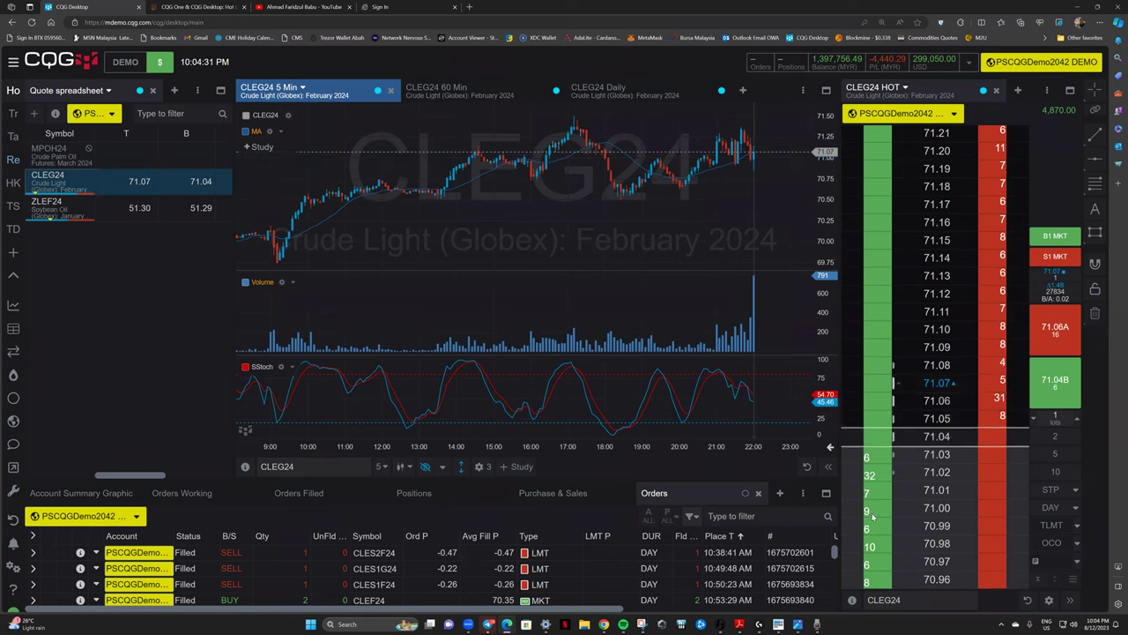
{"action": "scroll", "coordinate": [872, 516], "scroll_direction": "down", "scroll_amount": 5}
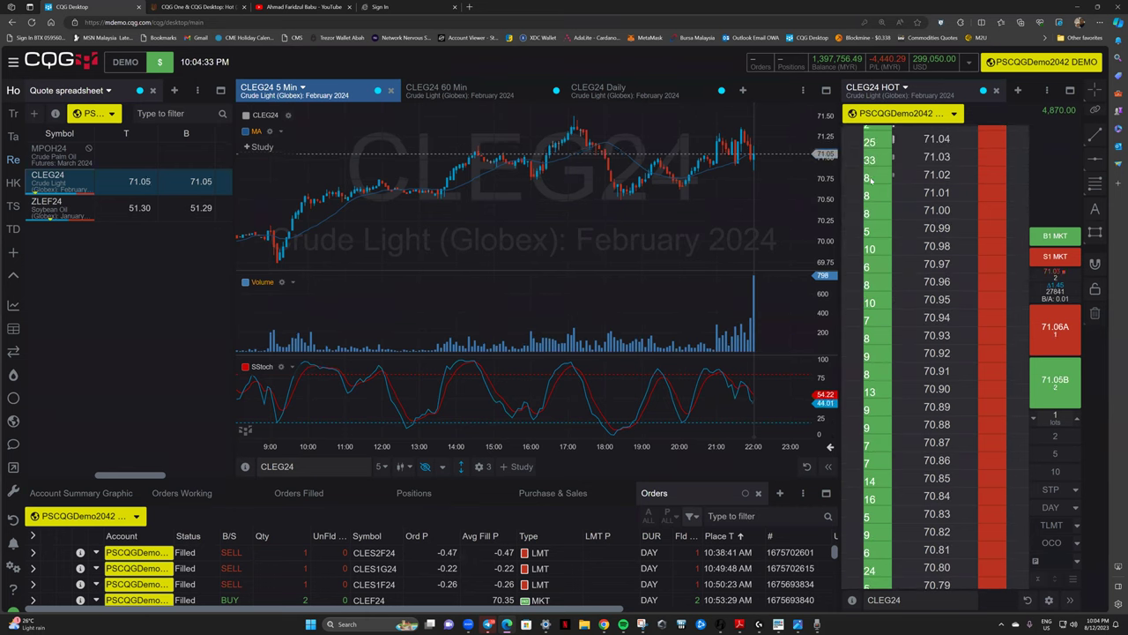
{"action": "scroll", "coordinate": [877, 362], "scroll_direction": "down", "scroll_amount": 3}
{"action": "scroll", "coordinate": [877, 379], "scroll_direction": "down", "scroll_amount": 15}
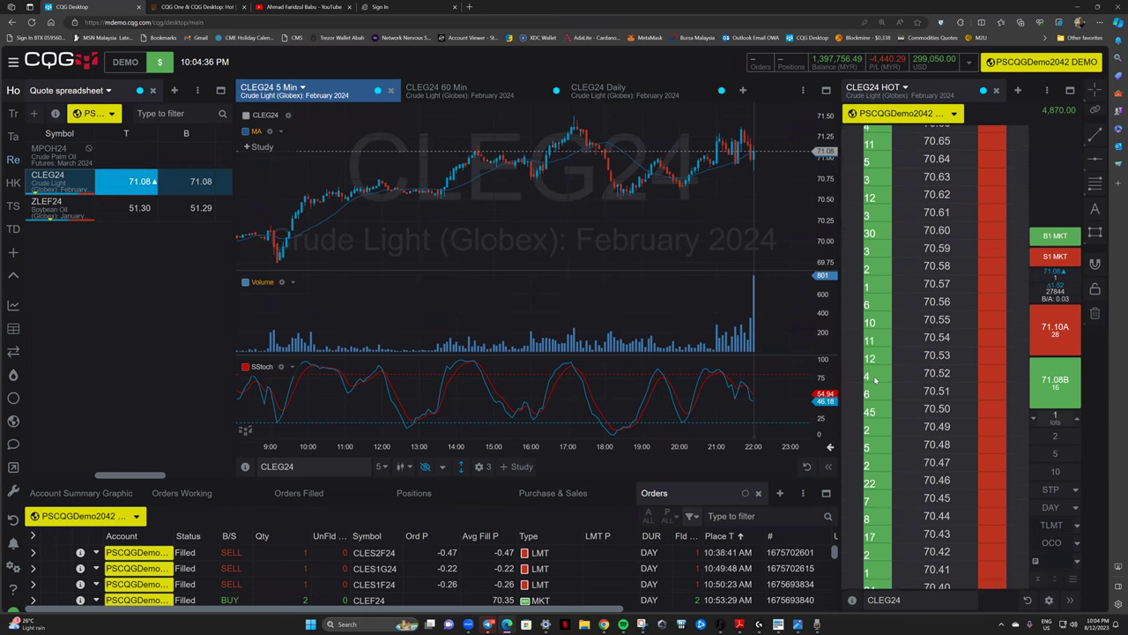
{"action": "scroll", "coordinate": [878, 453], "scroll_direction": "up", "scroll_amount": 20}
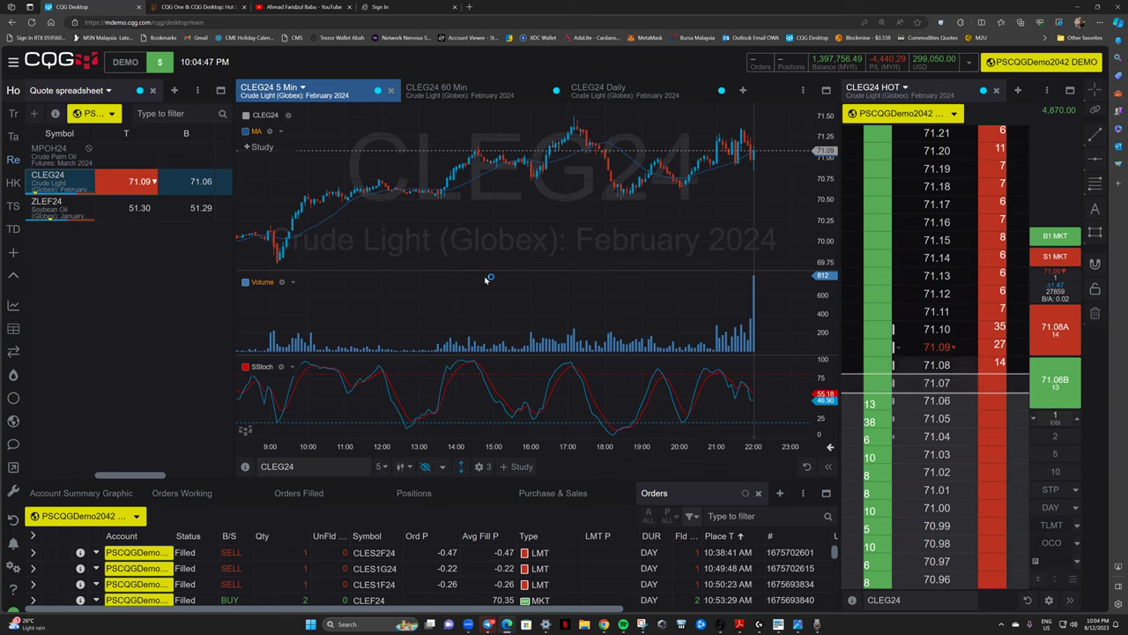
{"action": "left_click", "coordinate": [83, 216]}
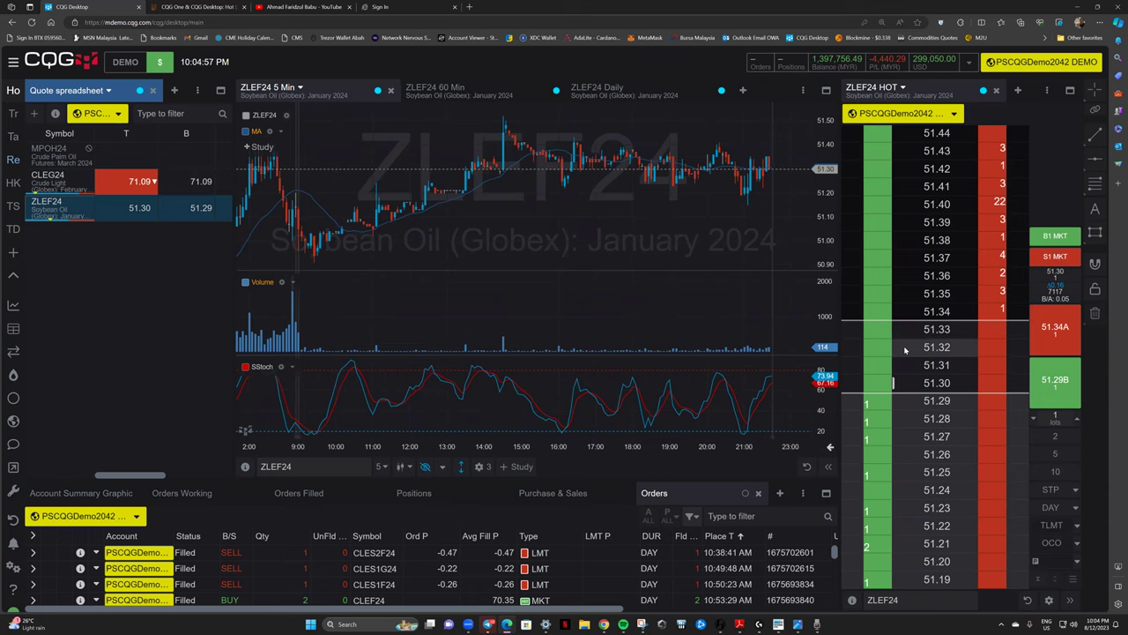
{"action": "left_click", "coordinate": [48, 181]}
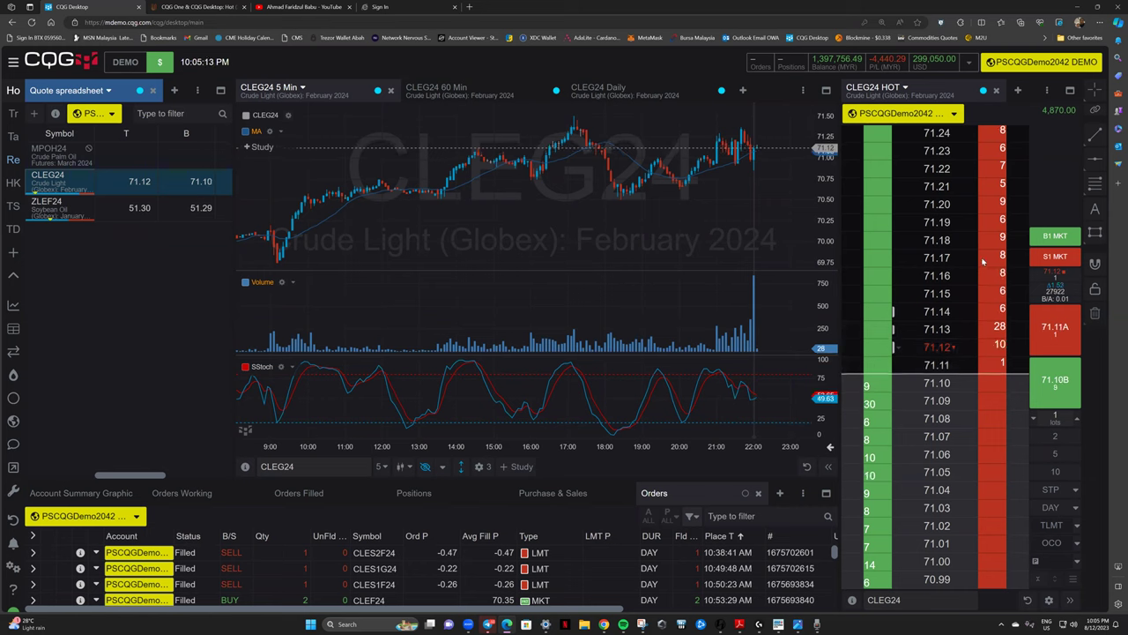
Place a sell limit day order for 1 lot of CLEG24 at 71.22 from the price ladder.
{"action": "scroll", "coordinate": [987, 273], "scroll_direction": "up", "scroll_amount": 5}
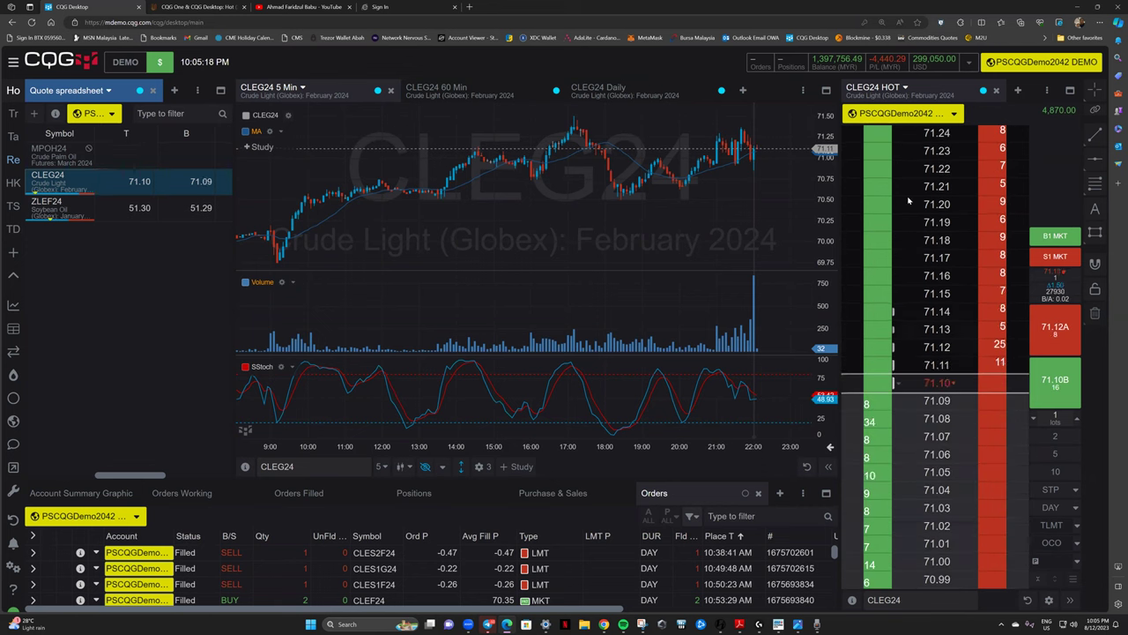
{"action": "left_click", "coordinate": [929, 168]}
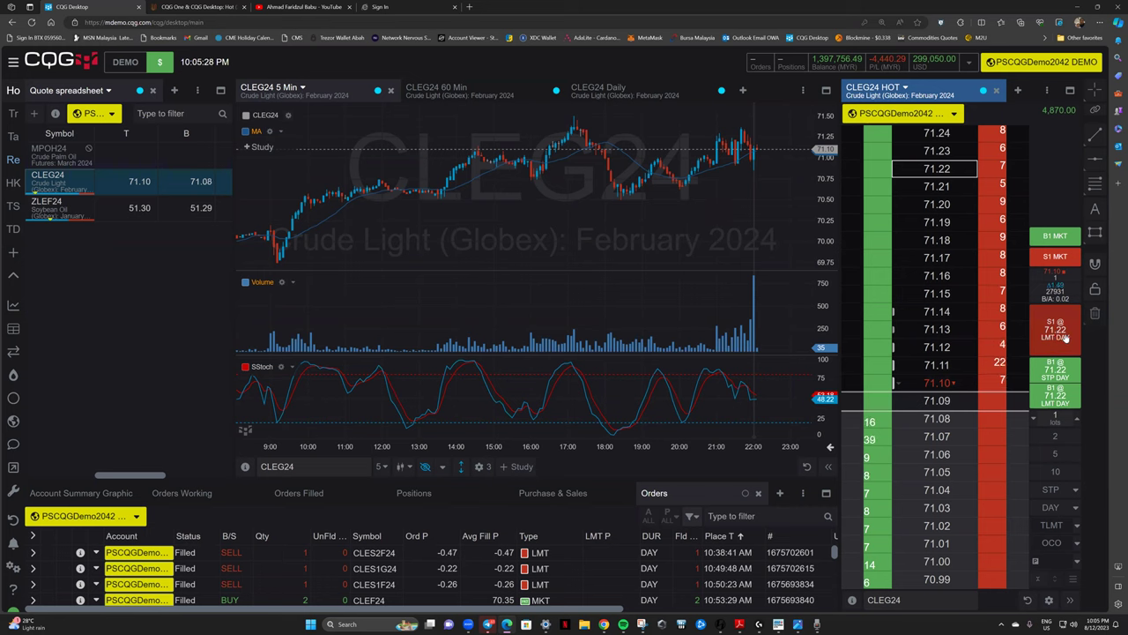
{"action": "left_click", "coordinate": [1055, 335]}
{"action": "left_click", "coordinate": [596, 370]}
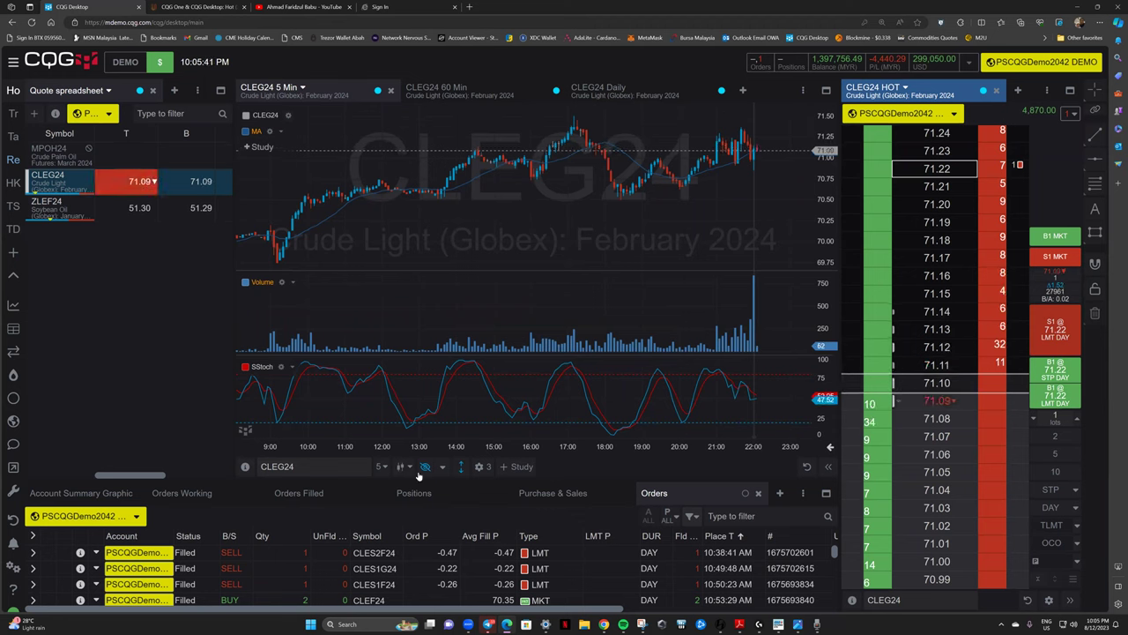
Show the Orders object on the CLEG24 5 Min chart and check the working order's line.
{"action": "left_click", "coordinate": [479, 467]}
{"action": "scroll", "coordinate": [529, 388], "scroll_direction": "down", "scroll_amount": 5}
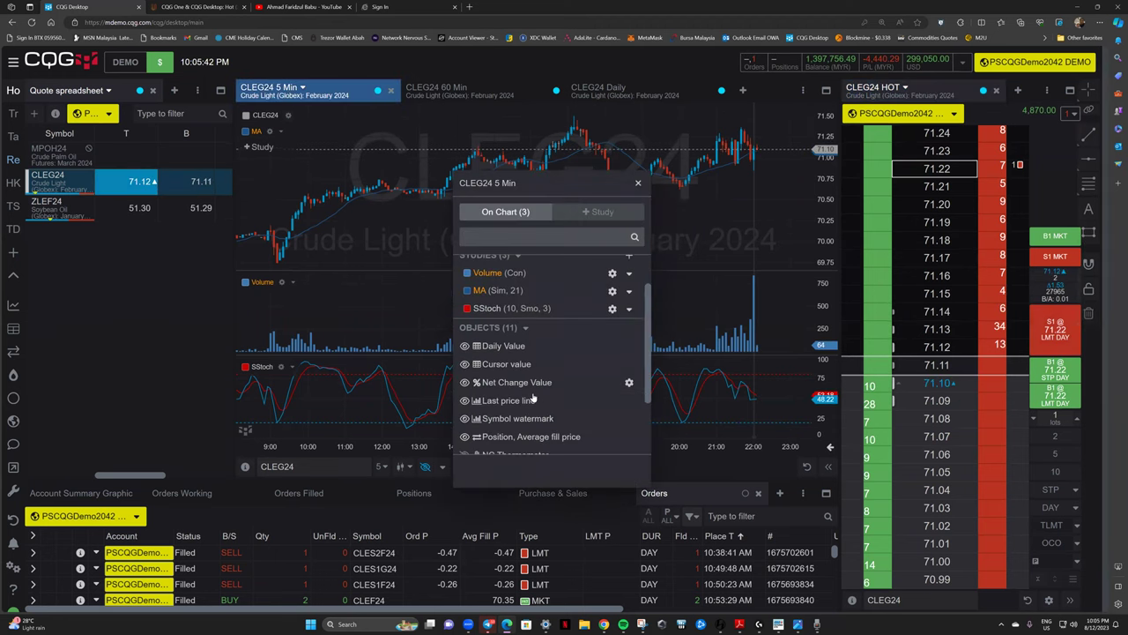
{"action": "left_click", "coordinate": [504, 410]}
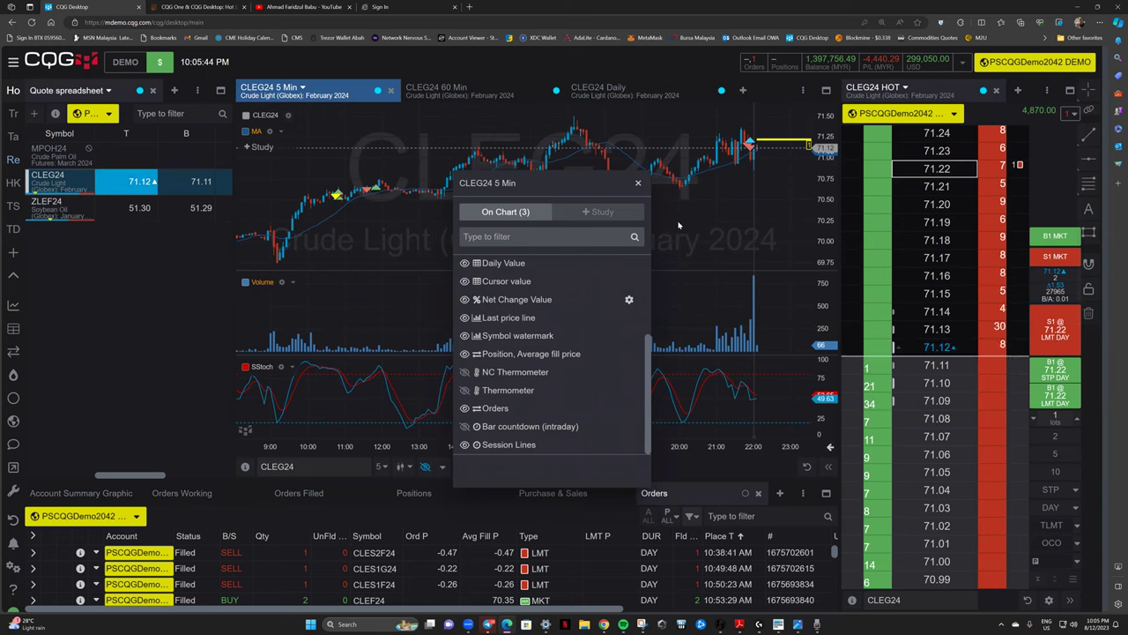
{"action": "left_click", "coordinate": [639, 184]}
{"action": "mouse_move", "coordinate": [771, 146]}
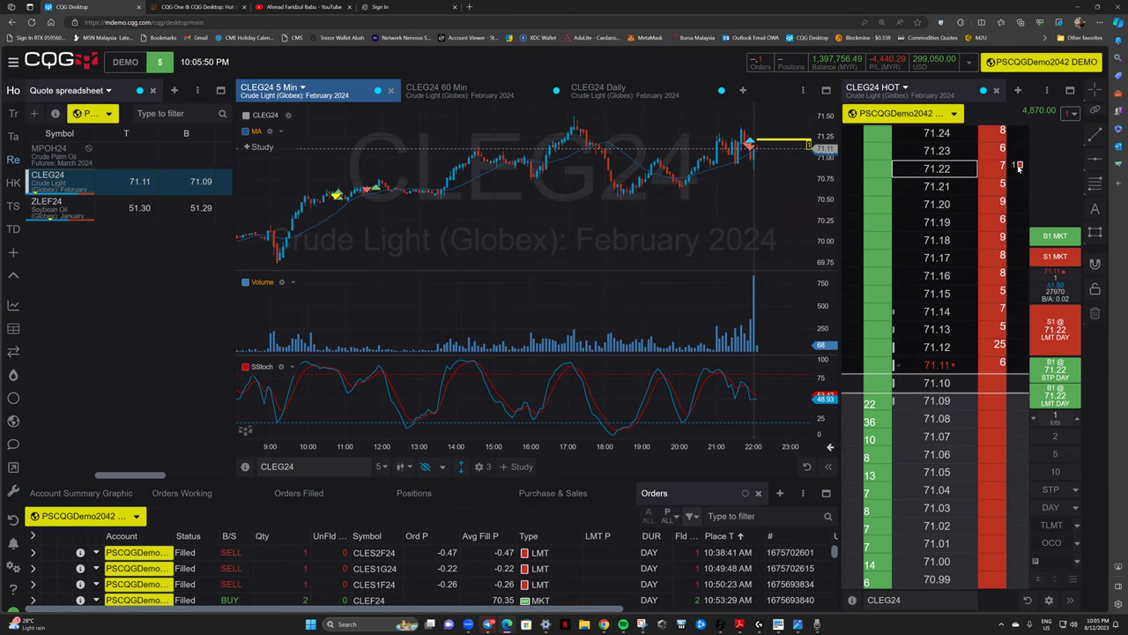
Modify the working CLEG24 sell limit order on the price ladder to 71.18, 71.13 and finally 71.23.
{"action": "left_click", "coordinate": [1002, 253]}
{"action": "key", "text": "Escape"}
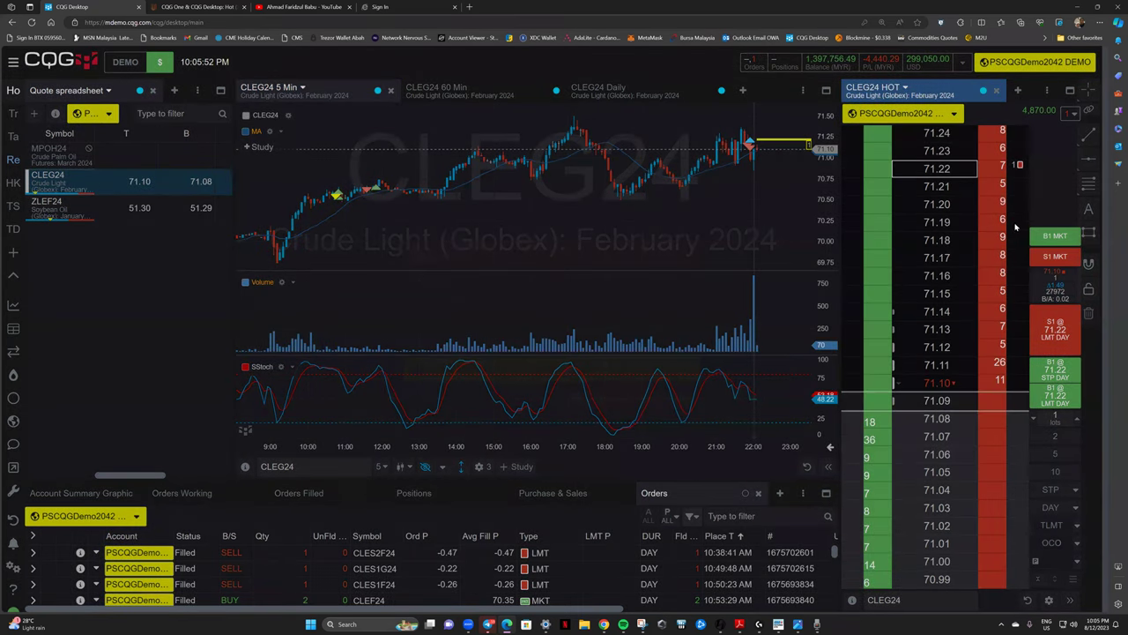
{"action": "left_click_drag", "start_coordinate": [1018, 238], "coordinate": [1019, 327]}
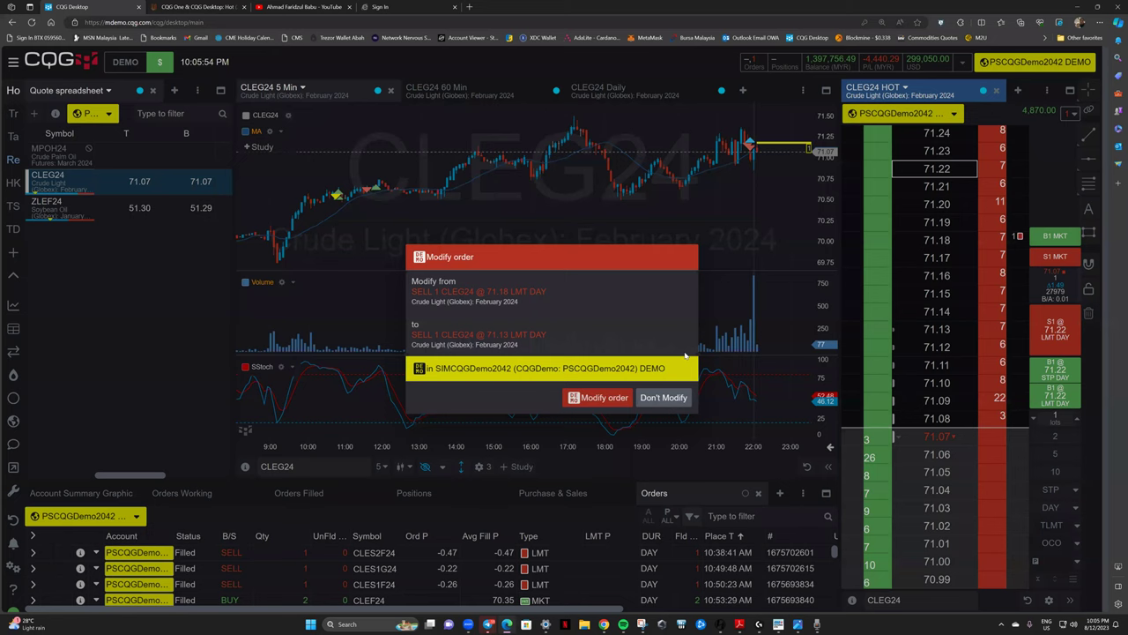
{"action": "key", "text": "Return"}
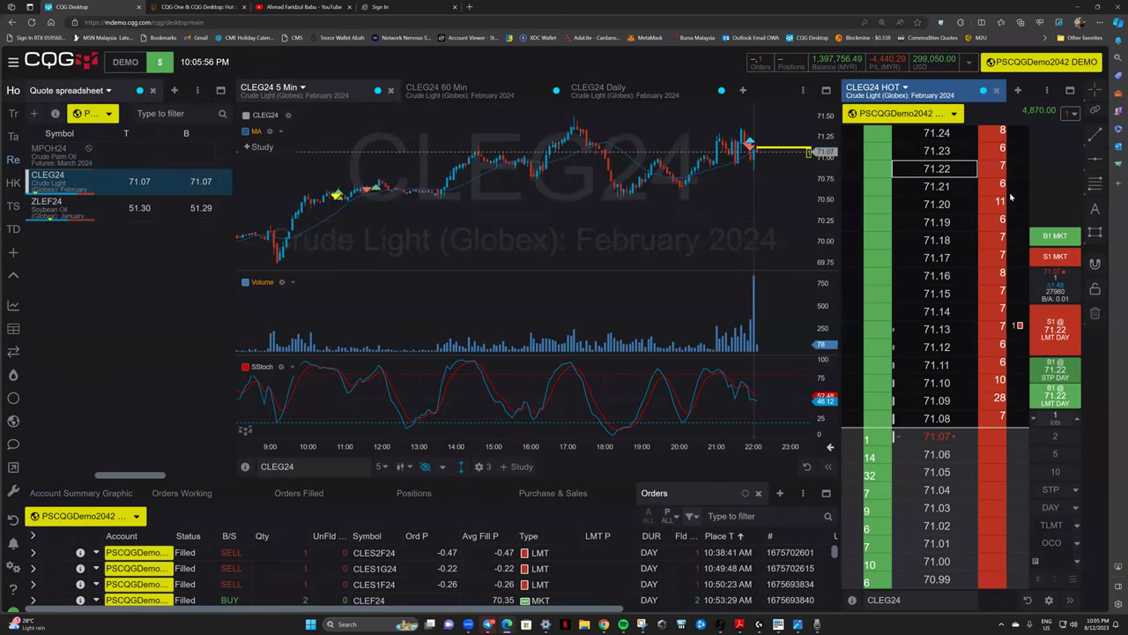
{"action": "left_click_drag", "start_coordinate": [1012, 197], "coordinate": [1003, 151]}
{"action": "left_click", "coordinate": [617, 398]}
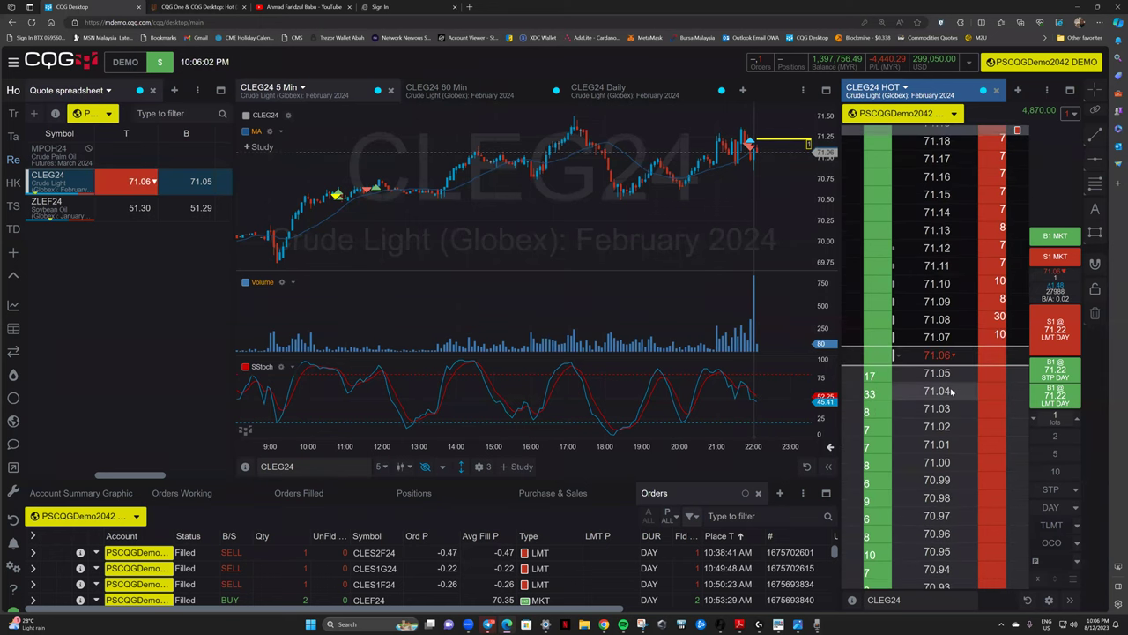
Place a buy limit day order for 1 lot of CLEG24 at 70.87 from the price ladder.
{"action": "scroll", "coordinate": [955, 459], "scroll_direction": "down", "scroll_amount": 3}
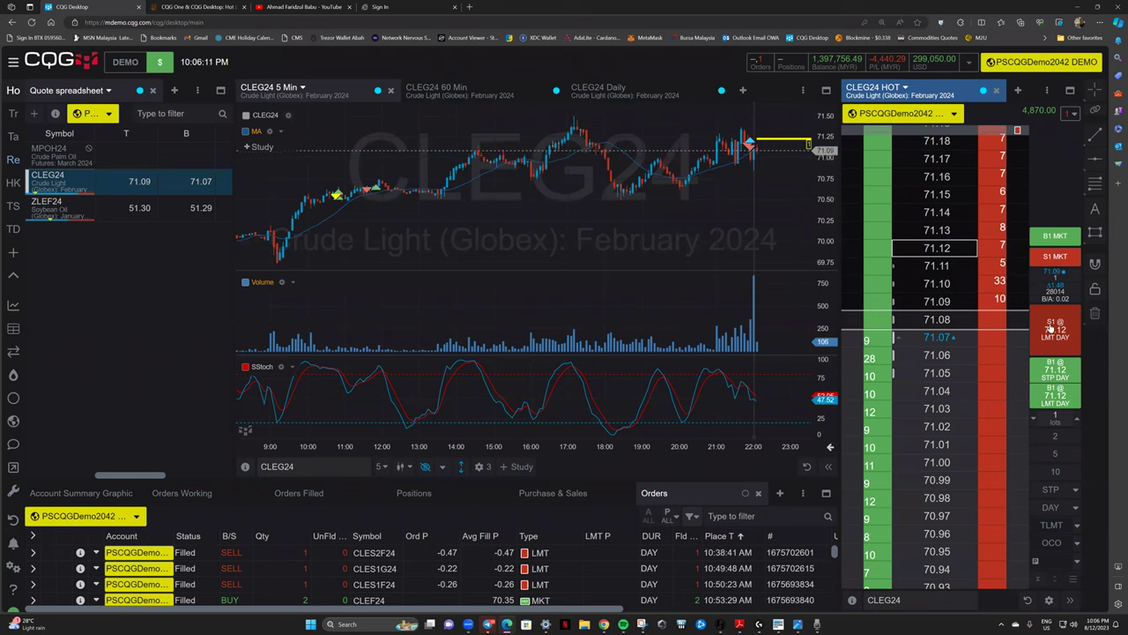
{"action": "scroll", "coordinate": [930, 480], "scroll_direction": "down", "scroll_amount": 5}
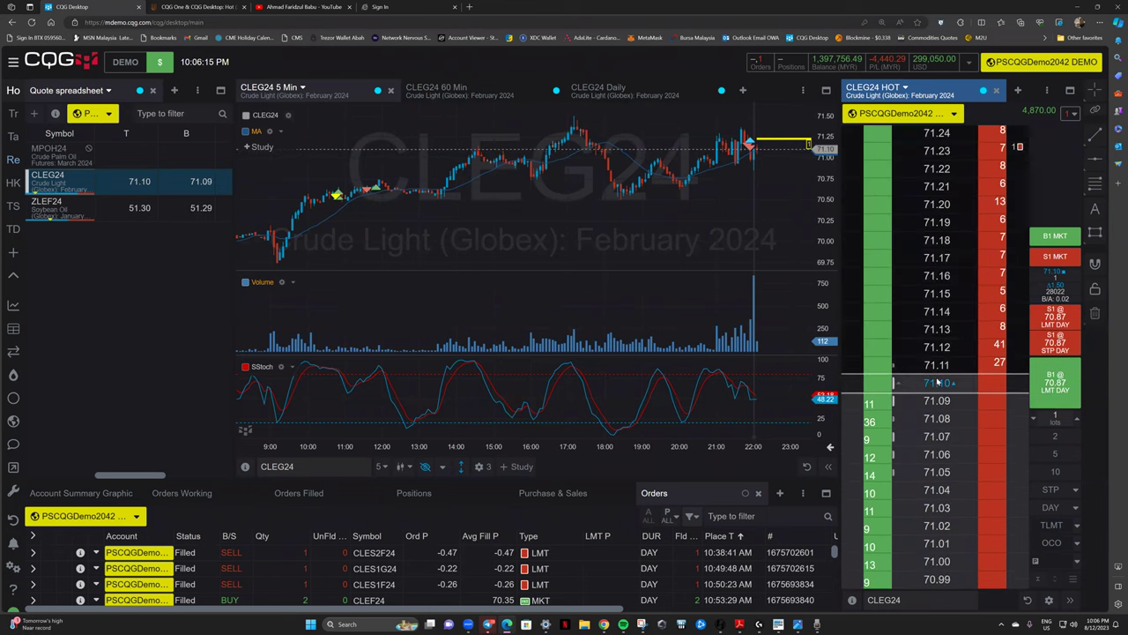
{"action": "scroll", "coordinate": [934, 493], "scroll_direction": "down", "scroll_amount": 6}
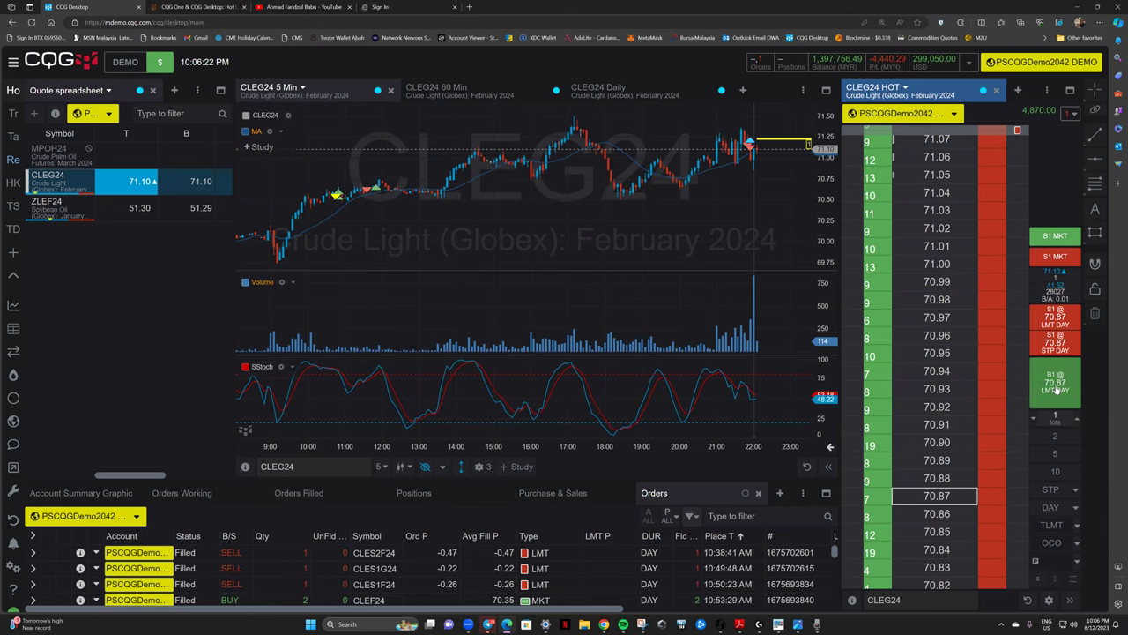
{"action": "left_click", "coordinate": [1055, 395]}
{"action": "key", "text": "Return"}
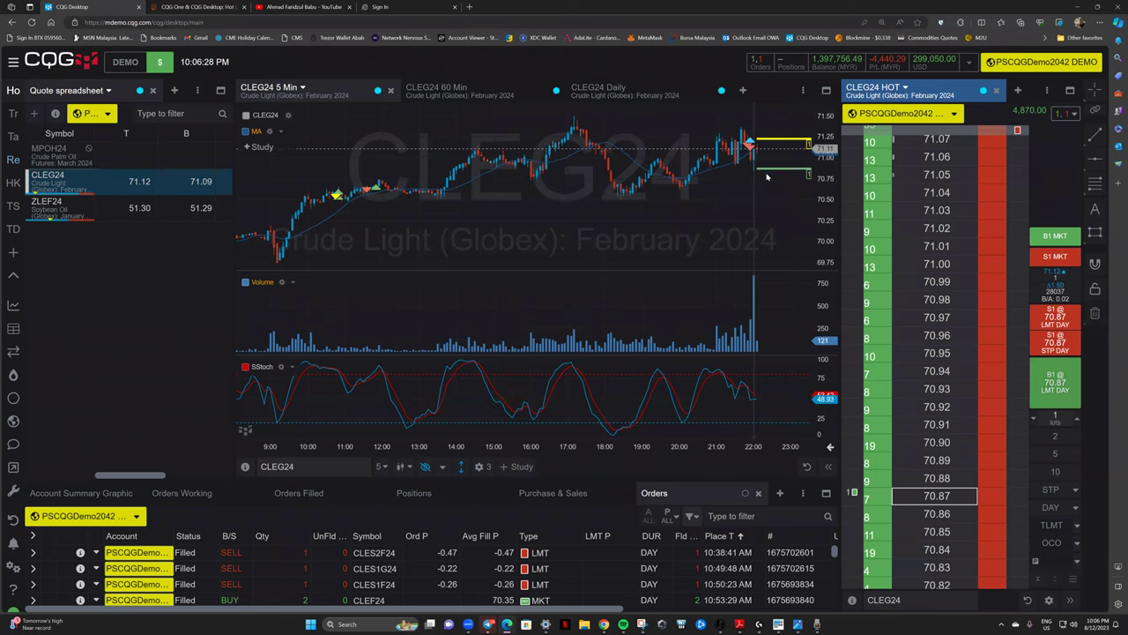
Check the working orders in the price ladder's order summary and show the Orders Working list.
{"action": "left_click", "coordinate": [1066, 113]}
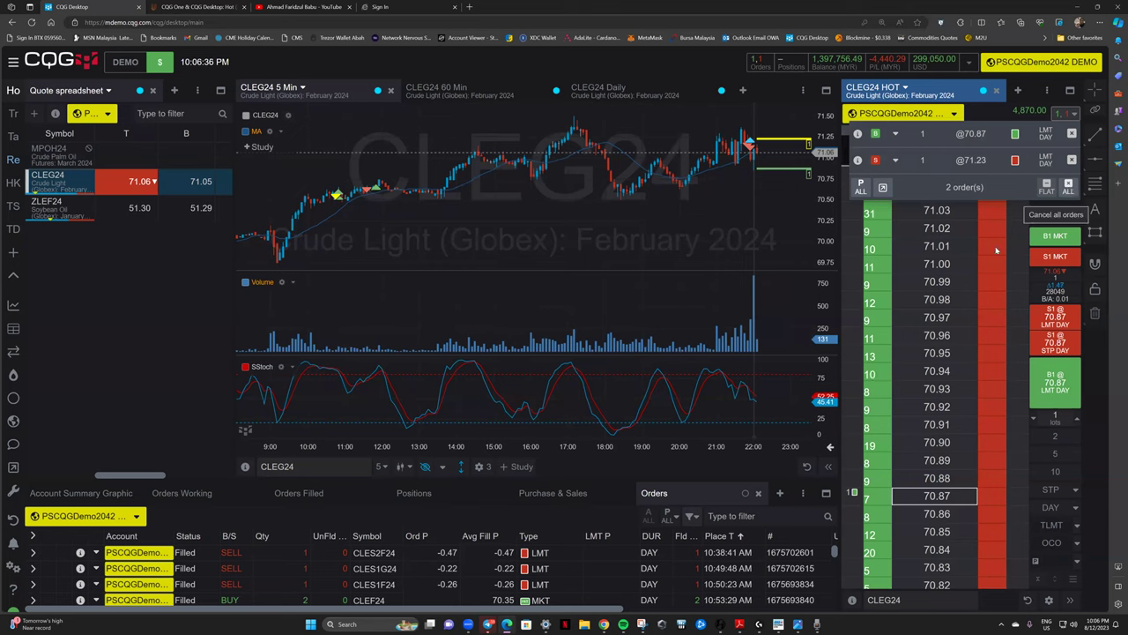
{"action": "left_click", "coordinate": [194, 494]}
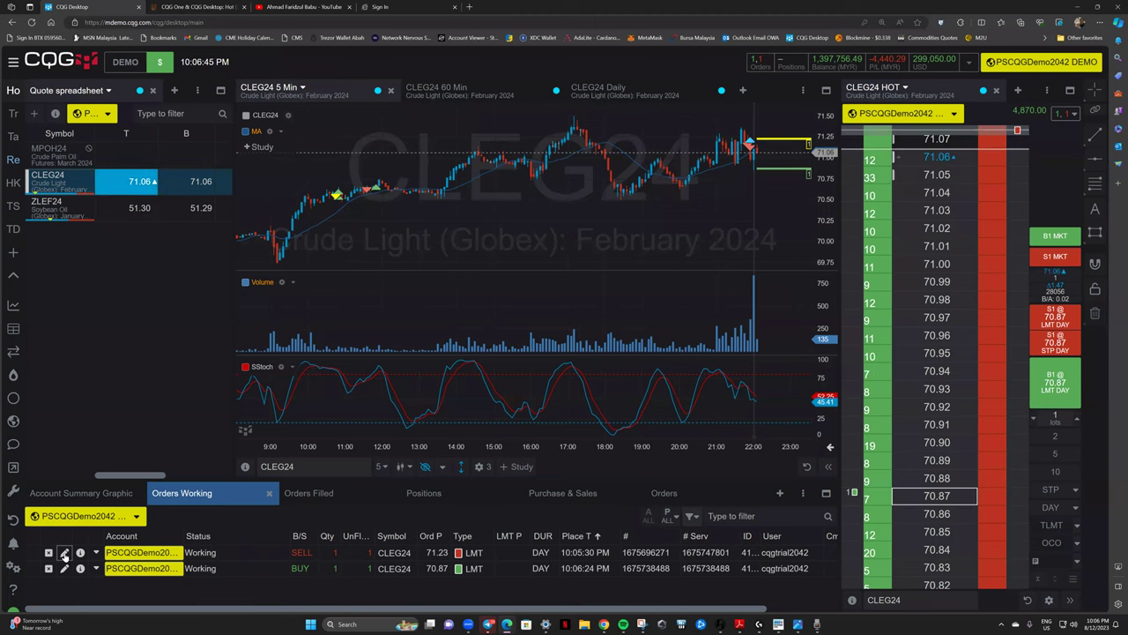
{"action": "left_click", "coordinate": [63, 553]}
{"action": "left_click", "coordinate": [667, 307]}
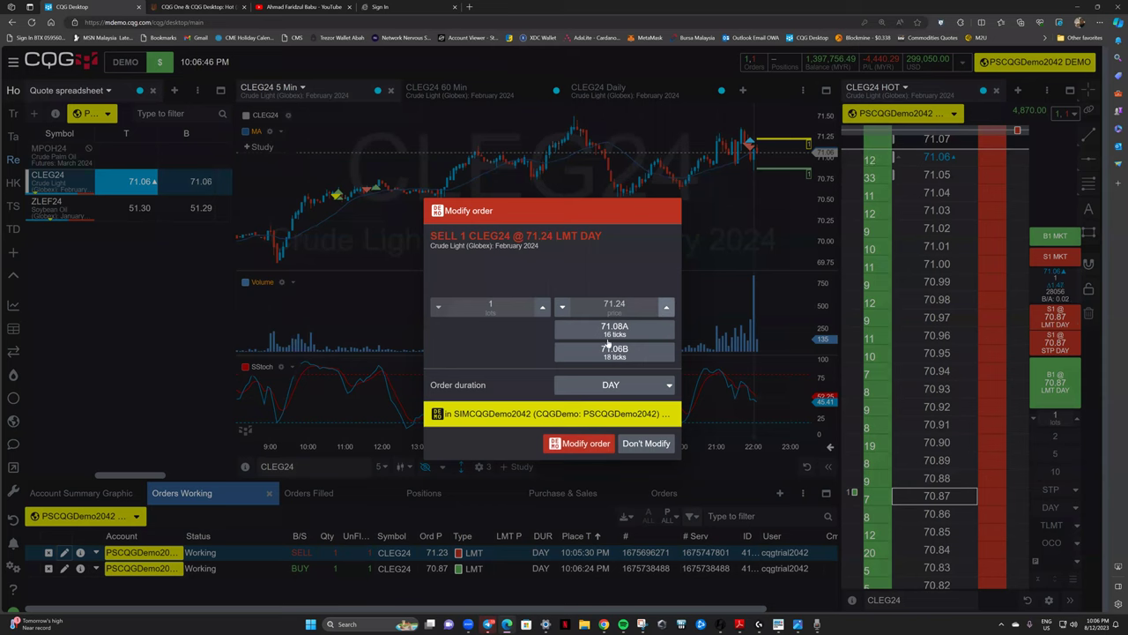
{"action": "left_click", "coordinate": [580, 443]}
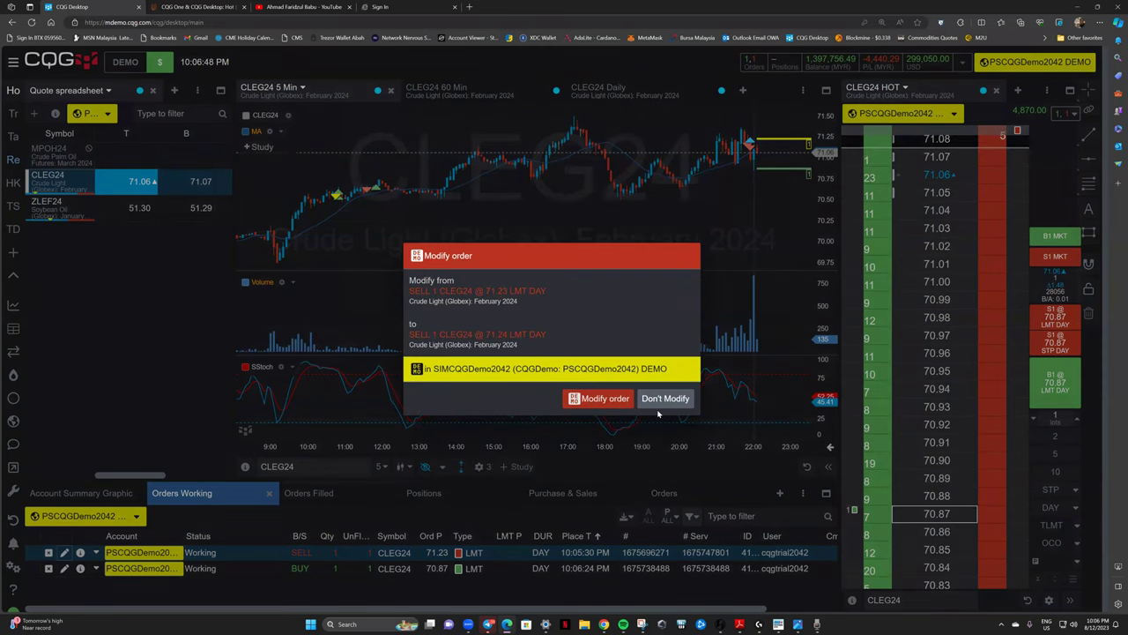
{"action": "left_click", "coordinate": [667, 397]}
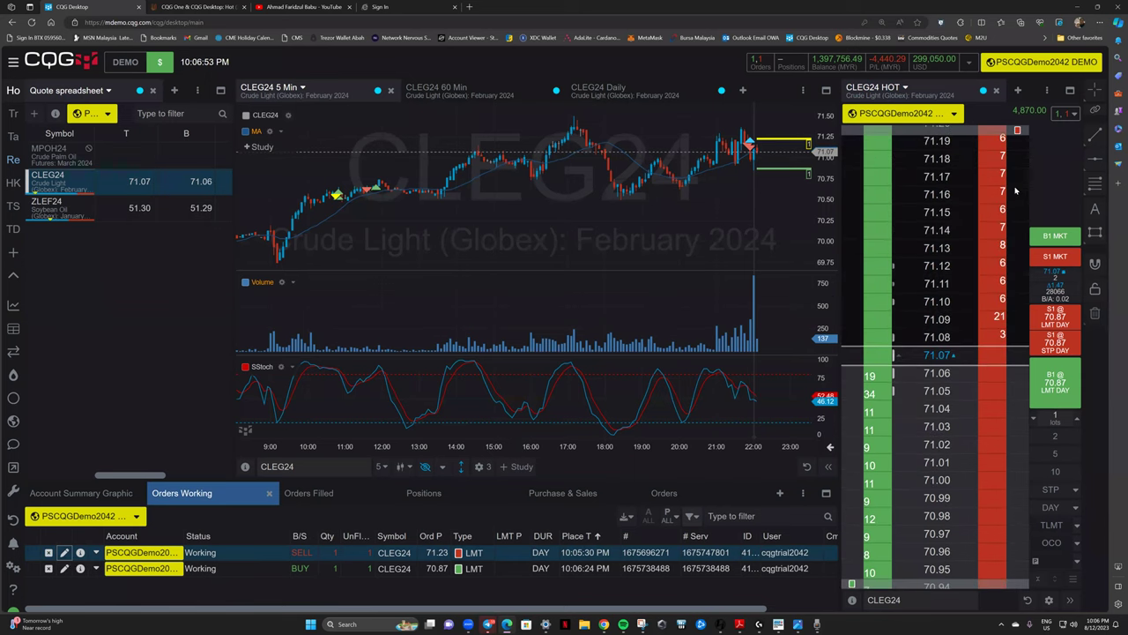
Modify the working CLEG24 buy limit order on the price ladder to 70.92 and finally 70.85.
{"action": "scroll", "coordinate": [853, 322], "scroll_direction": "down", "scroll_amount": 4}
{"action": "left_click_drag", "start_coordinate": [853, 315], "coordinate": [853, 225]}
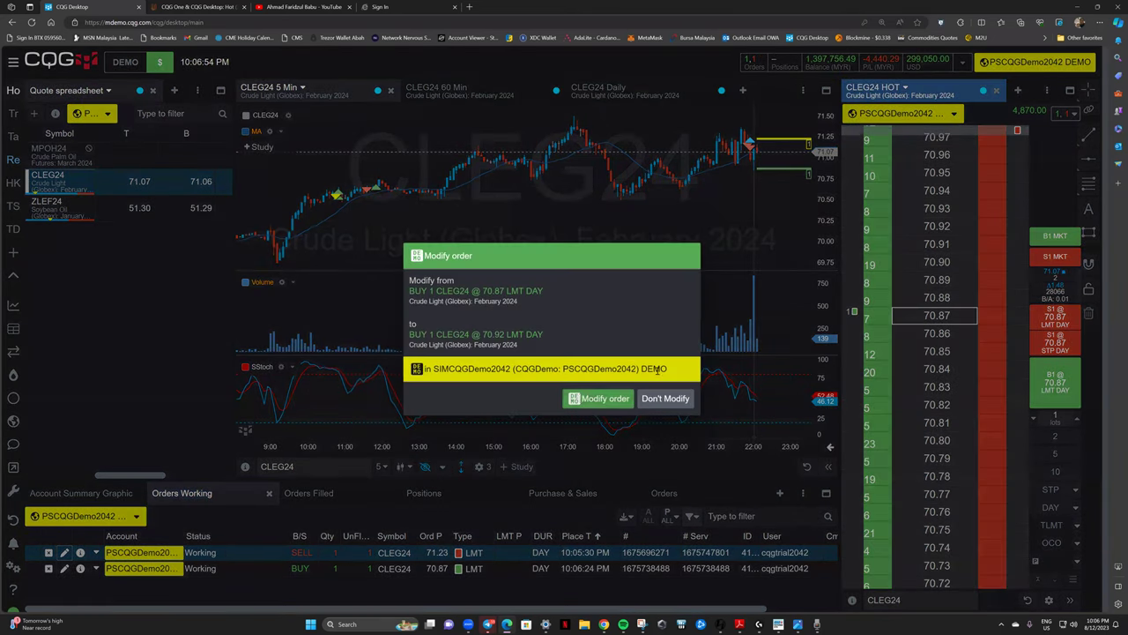
{"action": "left_click", "coordinate": [589, 398]}
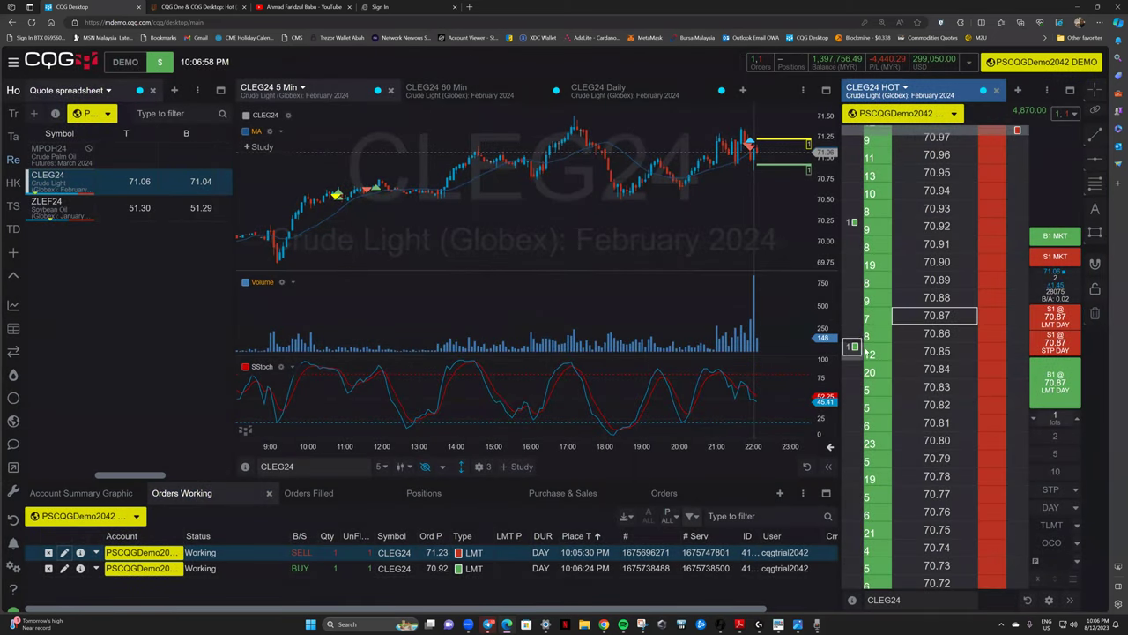
{"action": "left_click_drag", "start_coordinate": [866, 351], "coordinate": [866, 351]}
{"action": "left_click", "coordinate": [589, 398]}
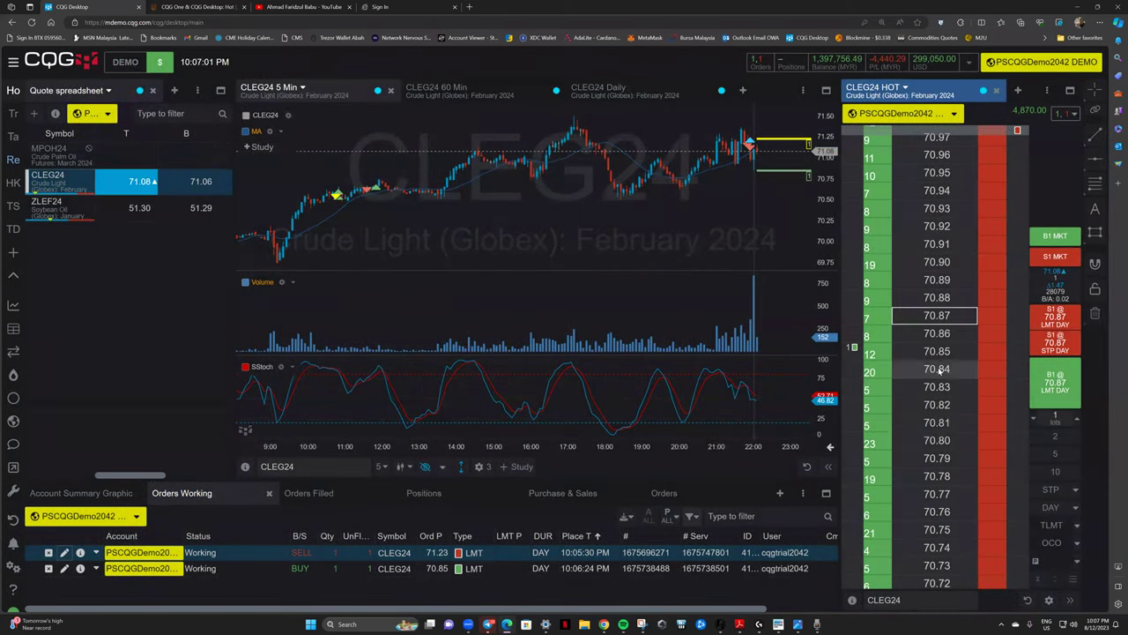
Browse the higher price levels on the CLEG24 price ladder and recentre the ladder on the current market price.
{"action": "scroll", "coordinate": [948, 432], "scroll_direction": "up", "scroll_amount": 10}
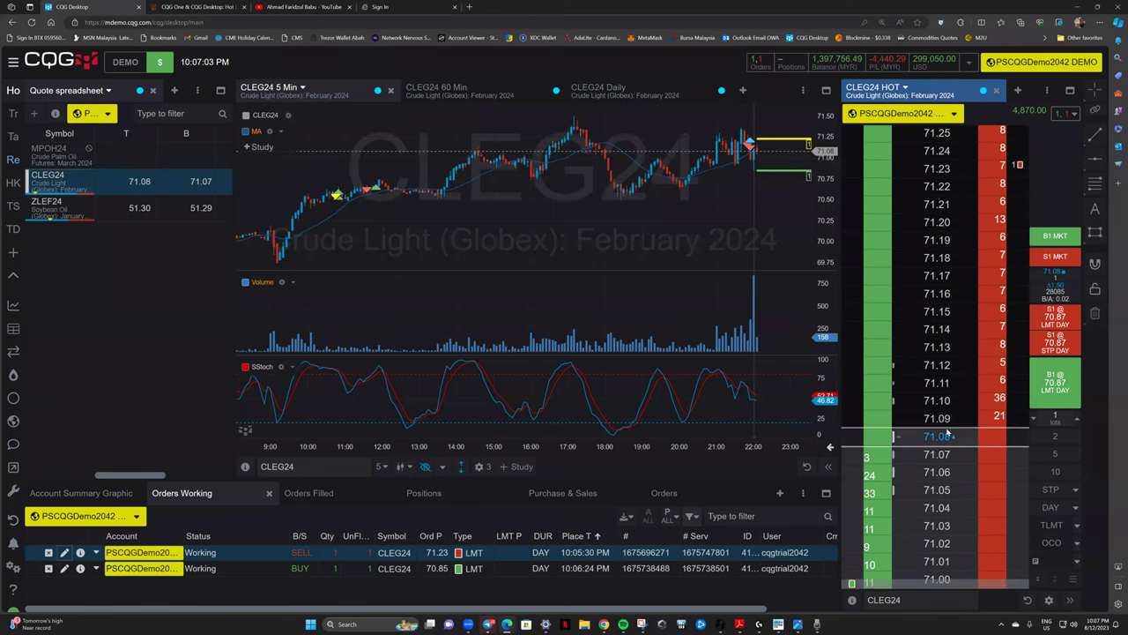
{"action": "scroll", "coordinate": [945, 352], "scroll_direction": "up", "scroll_amount": 20}
{"action": "scroll", "coordinate": [945, 385], "scroll_direction": "down", "scroll_amount": 4}
{"action": "scroll", "coordinate": [945, 386], "scroll_direction": "down", "scroll_amount": 15}
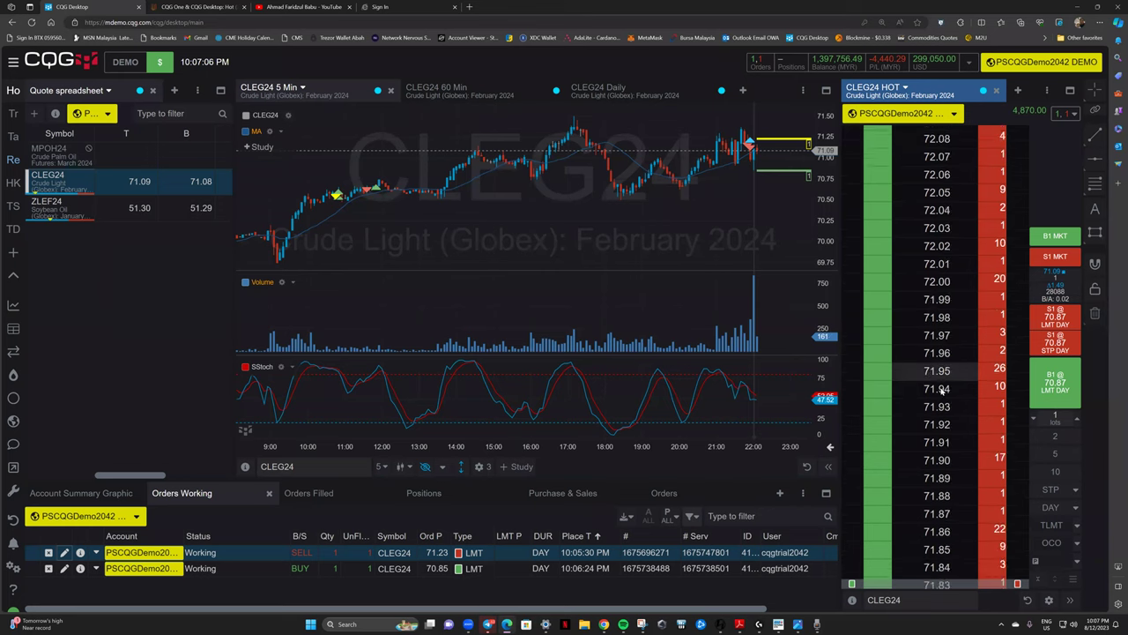
{"action": "left_click", "coordinate": [63, 552]}
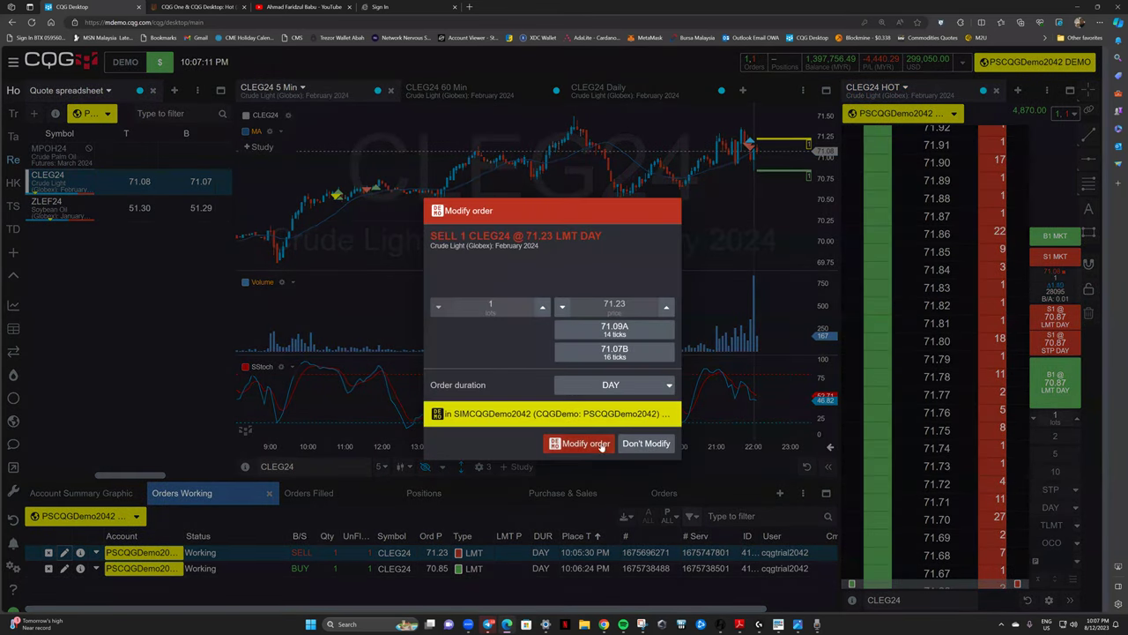
{"action": "left_click", "coordinate": [648, 445]}
{"action": "scroll", "coordinate": [985, 498], "scroll_direction": "down", "scroll_amount": 10}
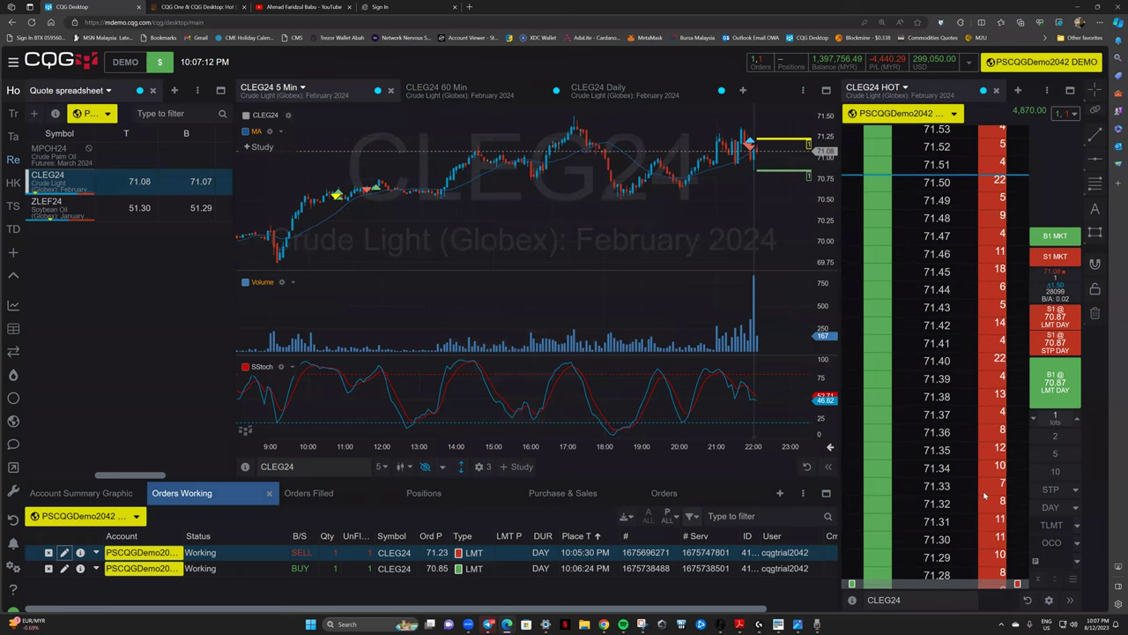
{"action": "scroll", "coordinate": [970, 498], "scroll_direction": "down", "scroll_amount": 5}
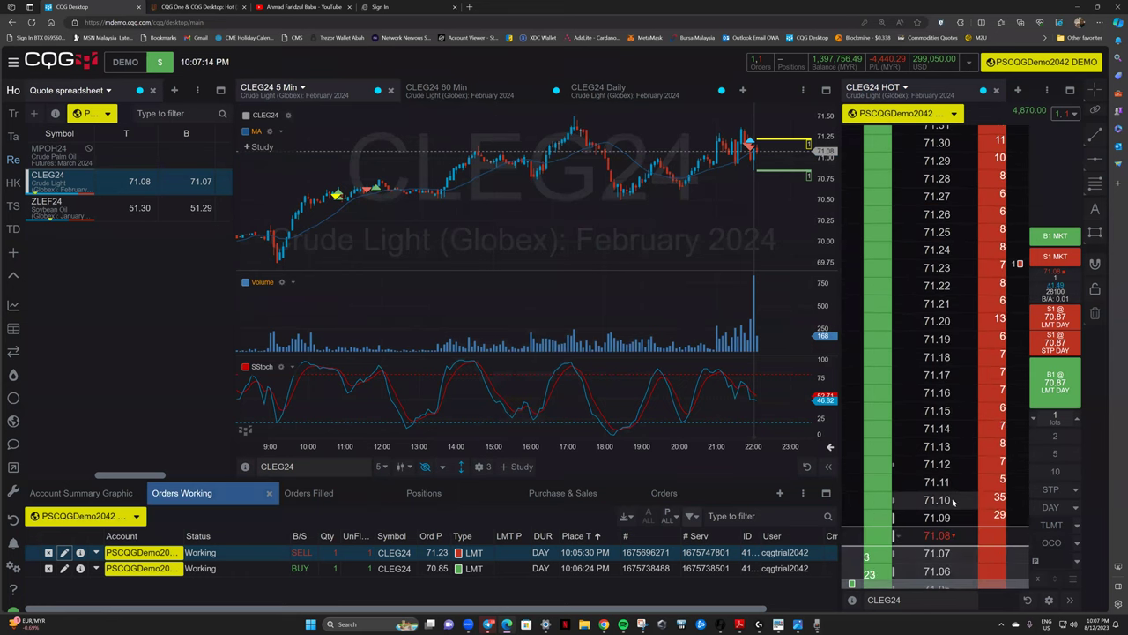
{"action": "scroll", "coordinate": [953, 501], "scroll_direction": "up", "scroll_amount": 20}
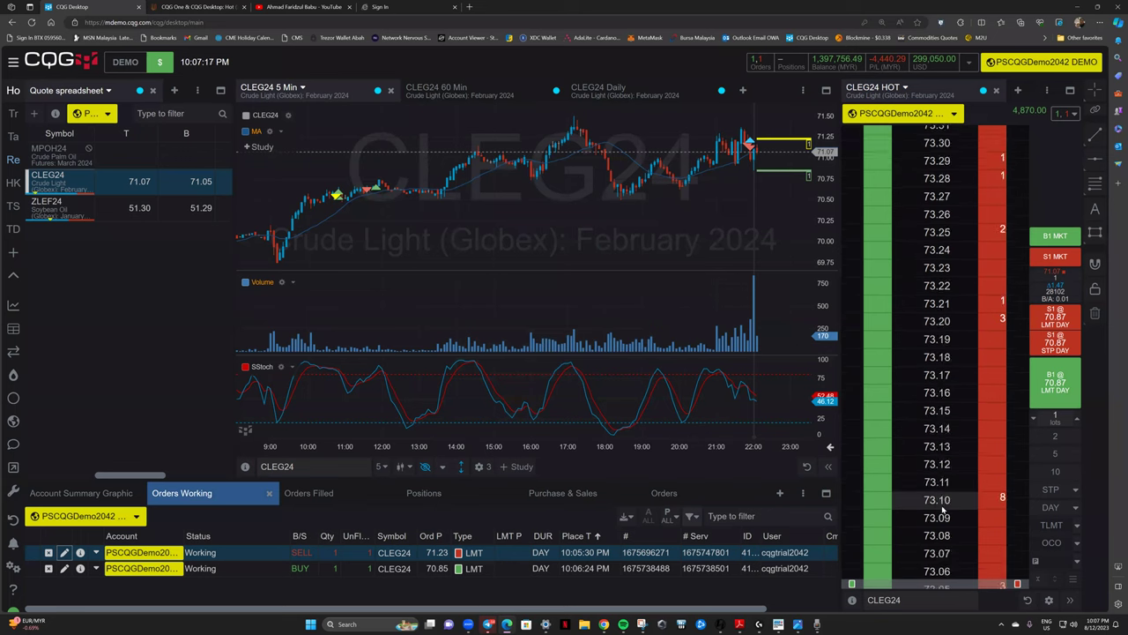
{"action": "scroll", "coordinate": [942, 509], "scroll_direction": "up", "scroll_amount": 16}
{"action": "scroll", "coordinate": [917, 388], "scroll_direction": "up", "scroll_amount": 18}
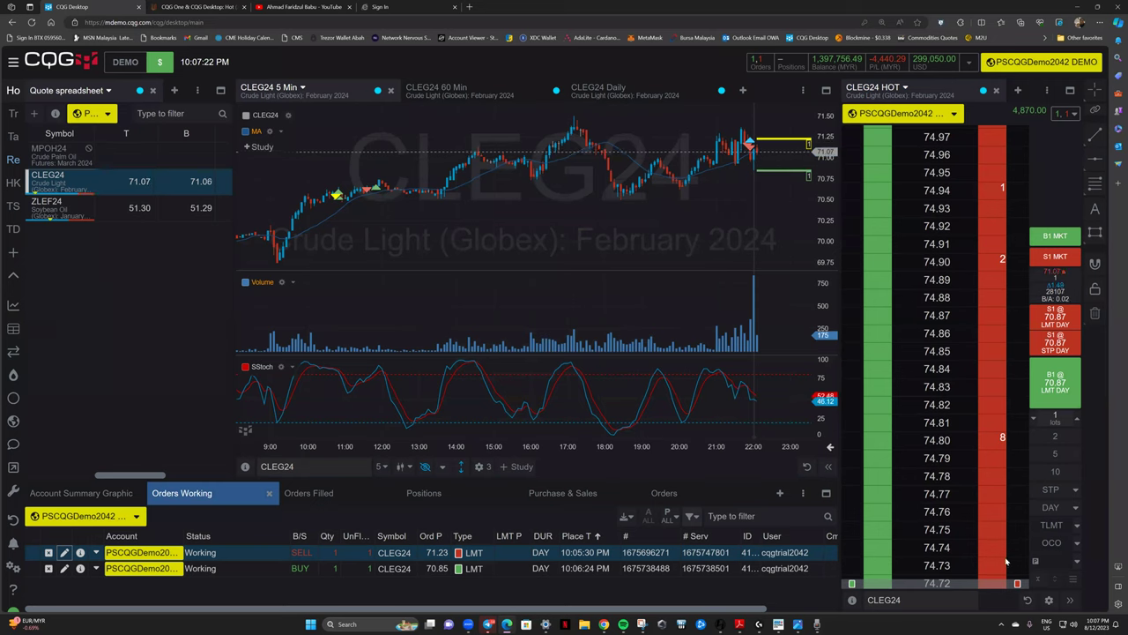
{"action": "left_click", "coordinate": [1027, 600]}
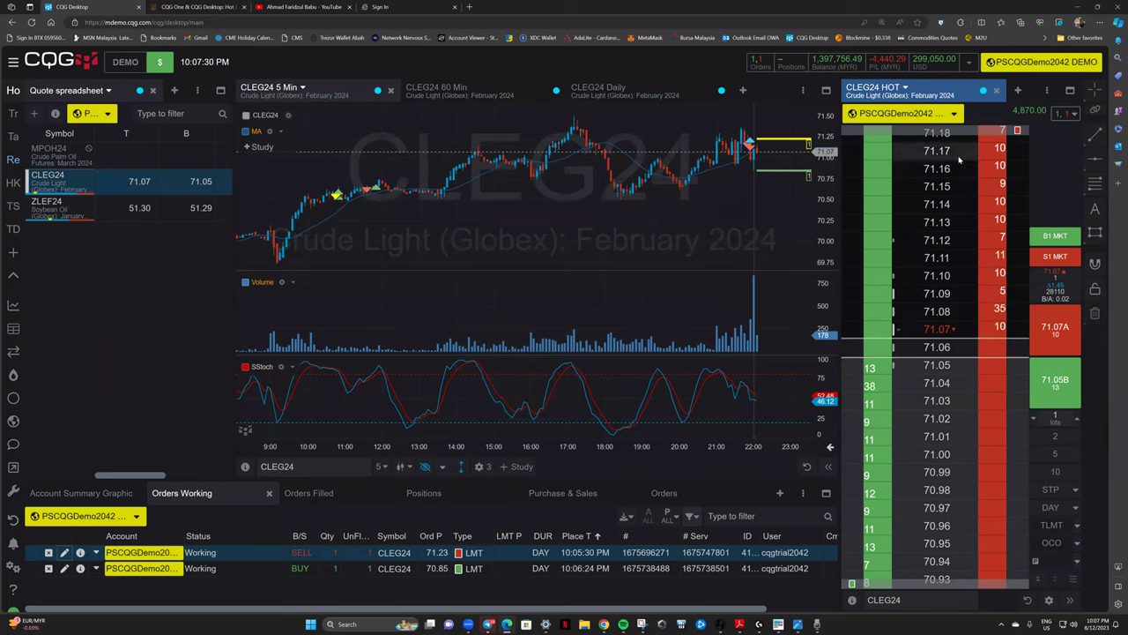
Cancel all working CLEG24 orders, both buys and sells, from the price ladder's order summary.
{"action": "left_click", "coordinate": [1072, 115]}
{"action": "left_click", "coordinate": [1068, 187]}
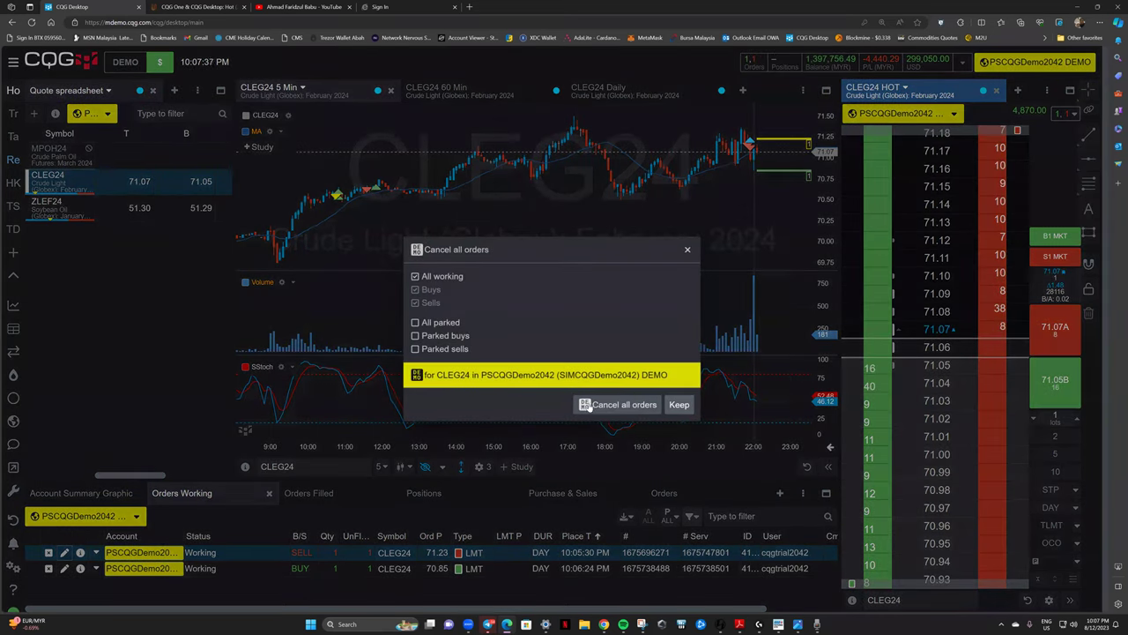
{"action": "left_click", "coordinate": [586, 404]}
Place a buy market day order for 1 lot of CLEG24 and dismiss the order notification.
{"action": "left_click", "coordinate": [1055, 235]}
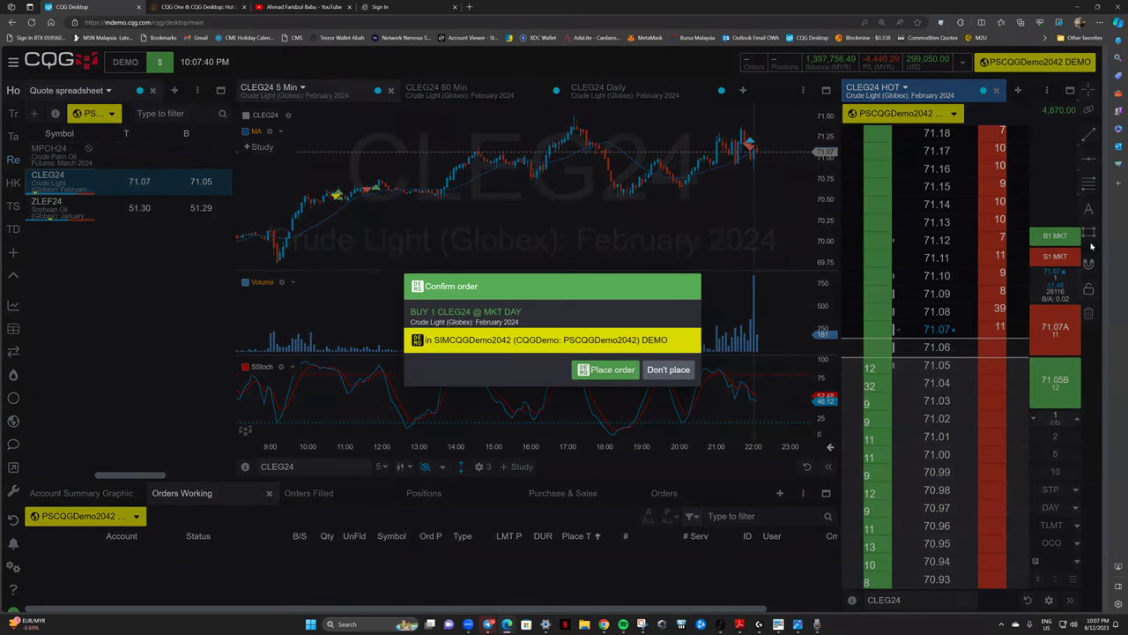
{"action": "left_click", "coordinate": [609, 369]}
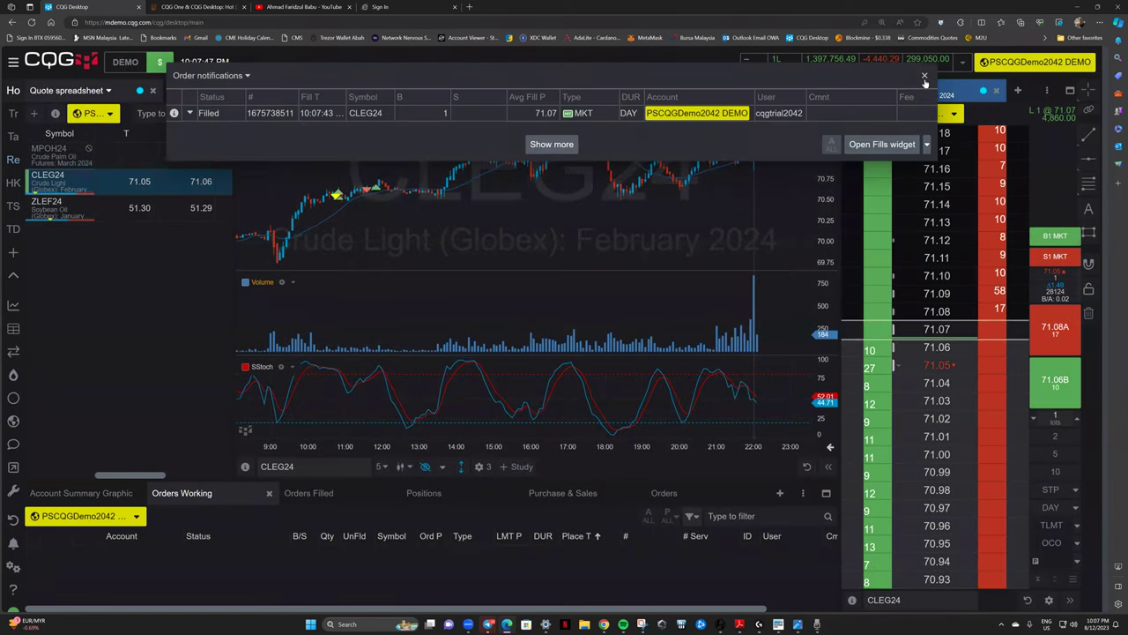
{"action": "left_click", "coordinate": [924, 76]}
Close the long CLEG24 position with a sell market day order for 1 lot and dismiss the order notification.
{"action": "left_click", "coordinate": [1055, 255]}
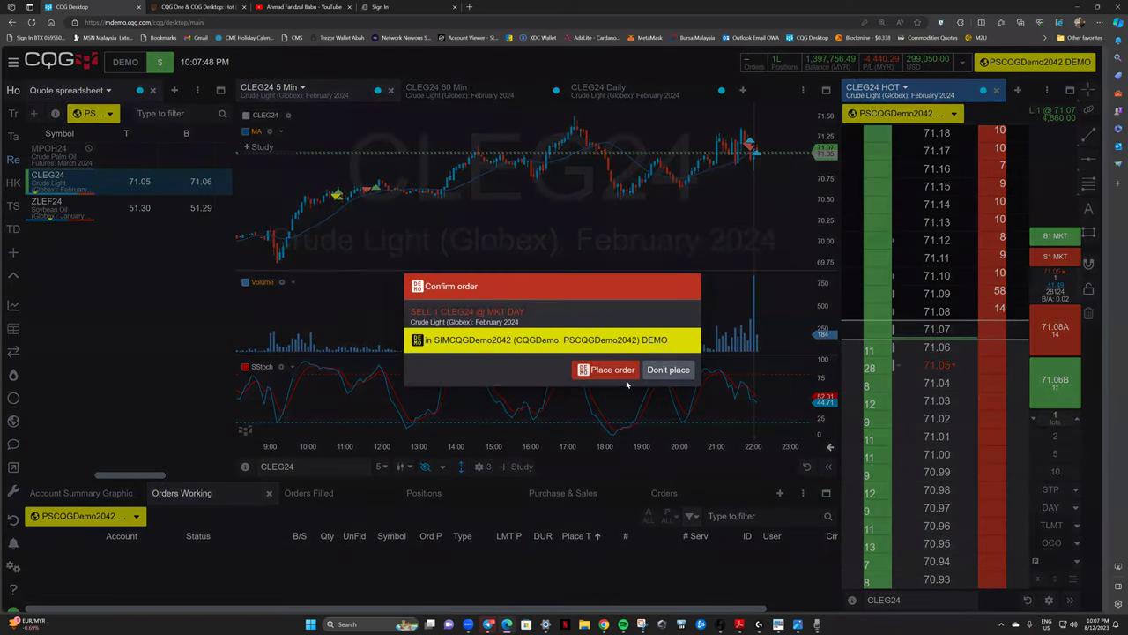
{"action": "left_click", "coordinate": [598, 371]}
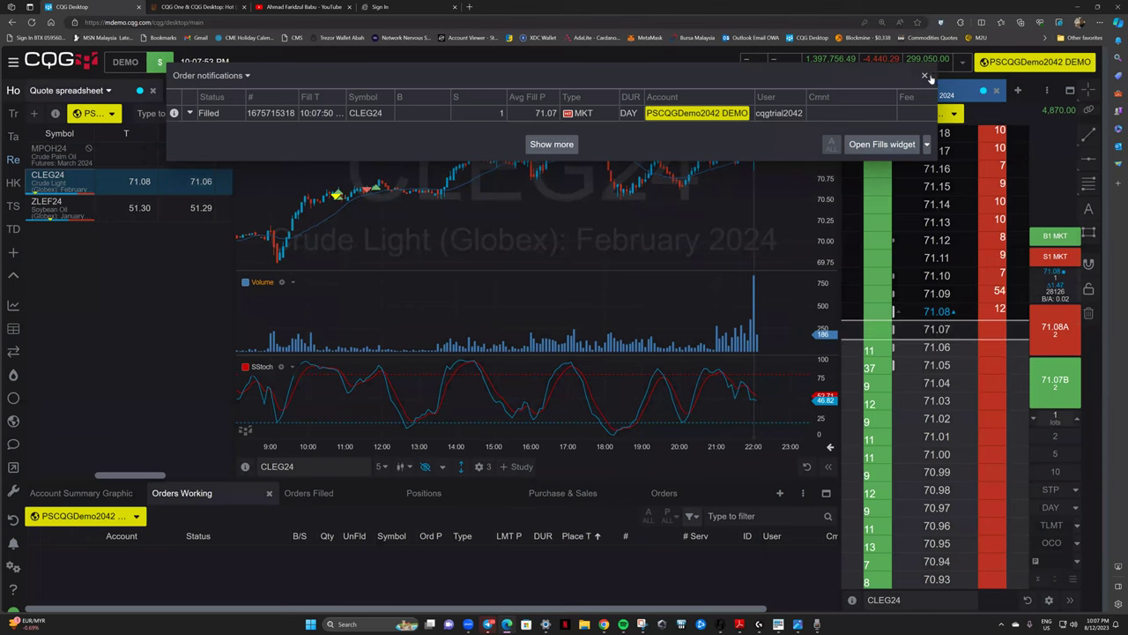
{"action": "left_click", "coordinate": [924, 76]}
Open a short CLEG24 position with a sell market day order for 1 lot and dismiss the order notification.
{"action": "left_click", "coordinate": [1053, 261]}
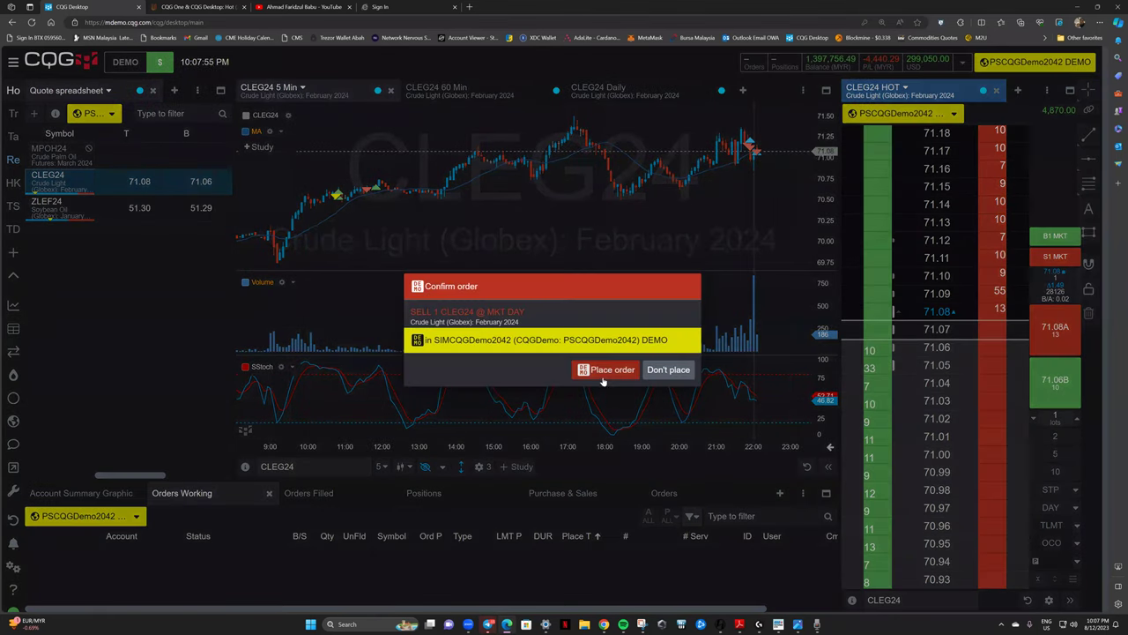
{"action": "left_click", "coordinate": [604, 371]}
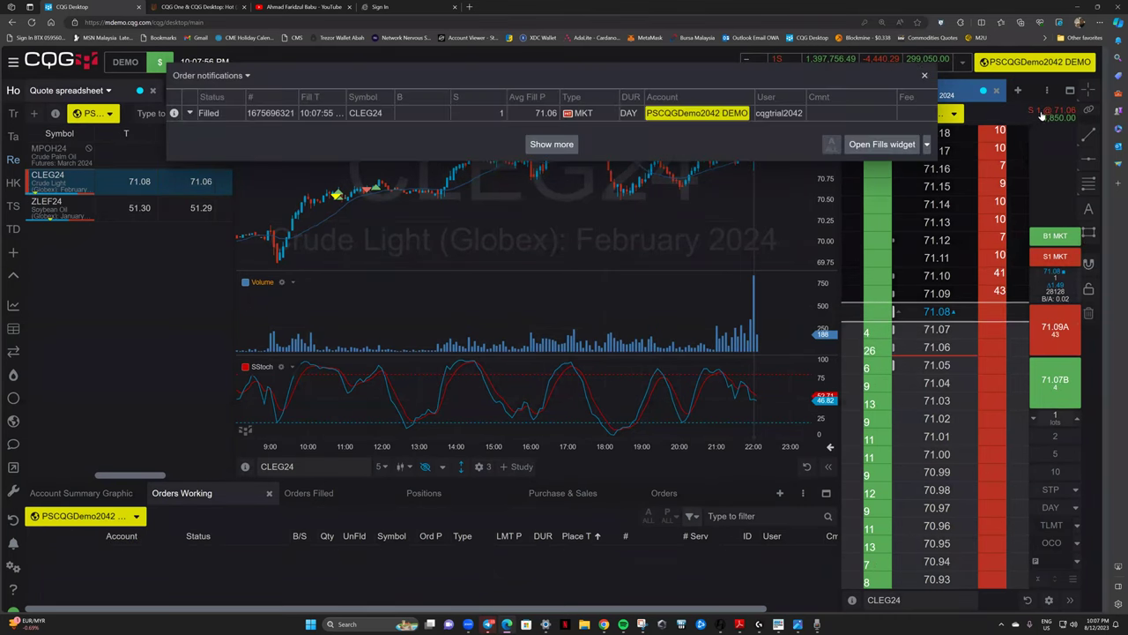
{"action": "left_click", "coordinate": [924, 76]}
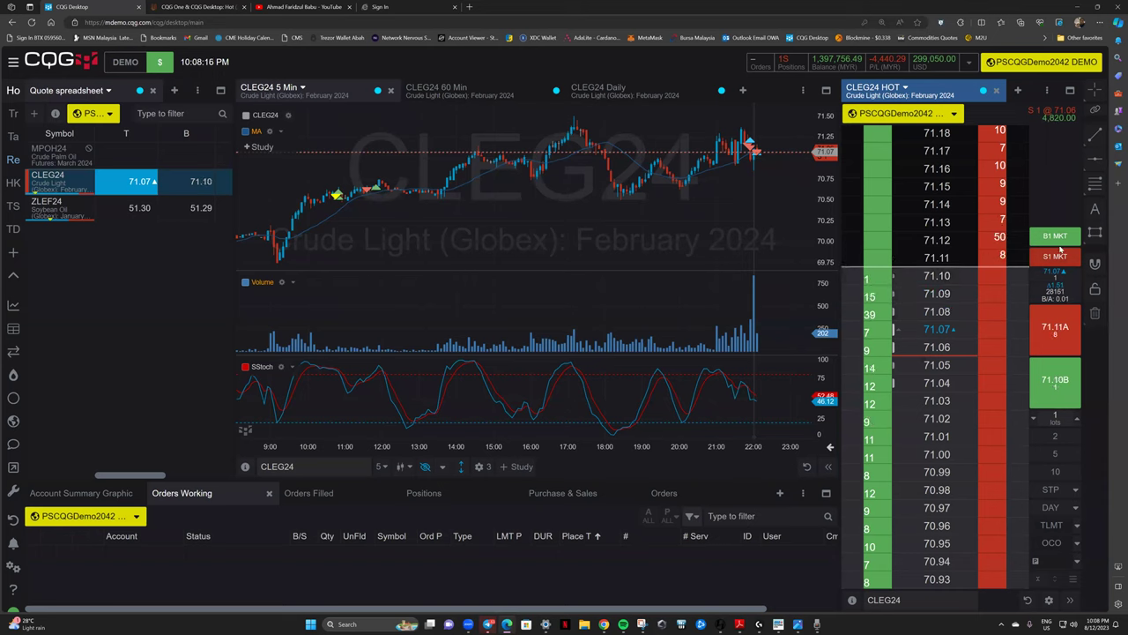
Close the short CLEG24 position with a buy market day order for 1 lot, and move and dismiss the order notification.
{"action": "left_click", "coordinate": [1055, 235]}
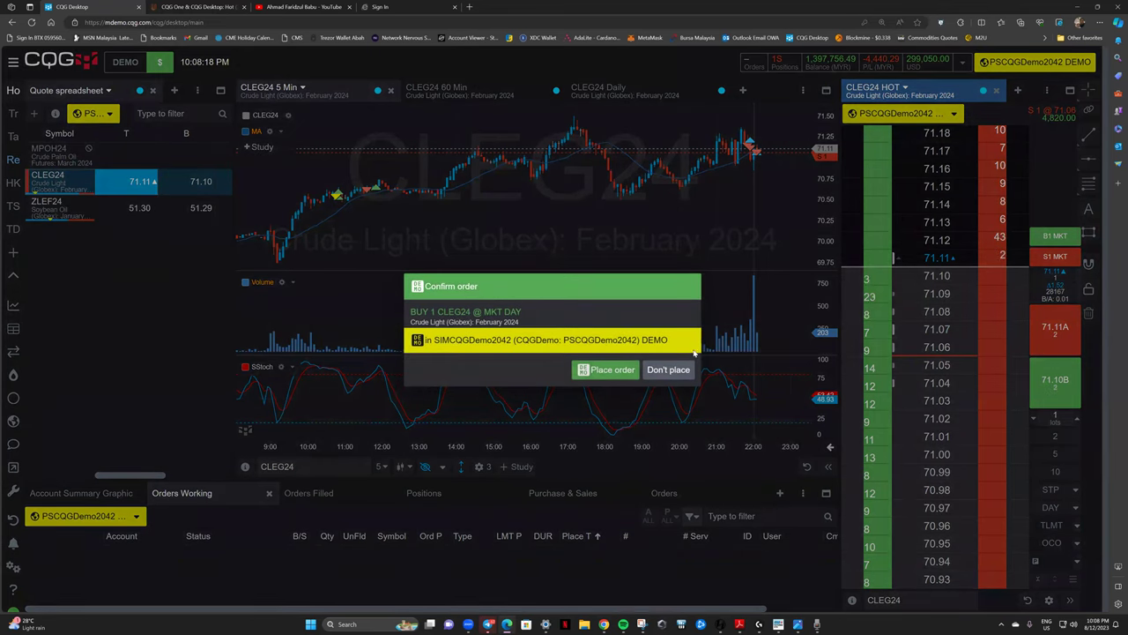
{"action": "left_click", "coordinate": [605, 370]}
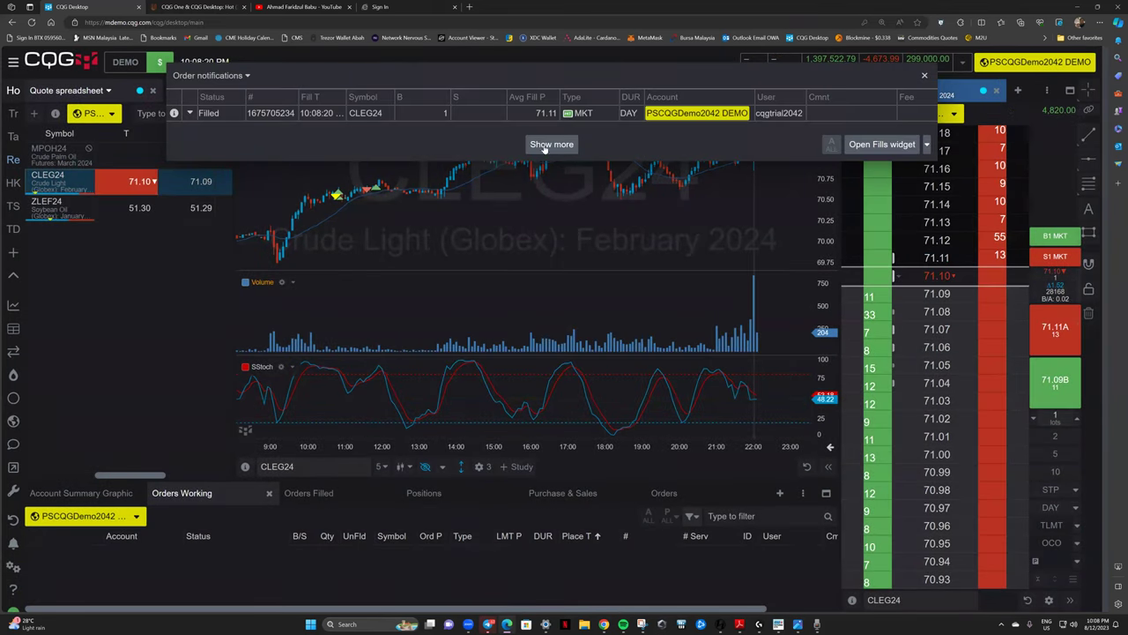
{"action": "left_click_drag", "start_coordinate": [789, 75], "coordinate": [775, 226]}
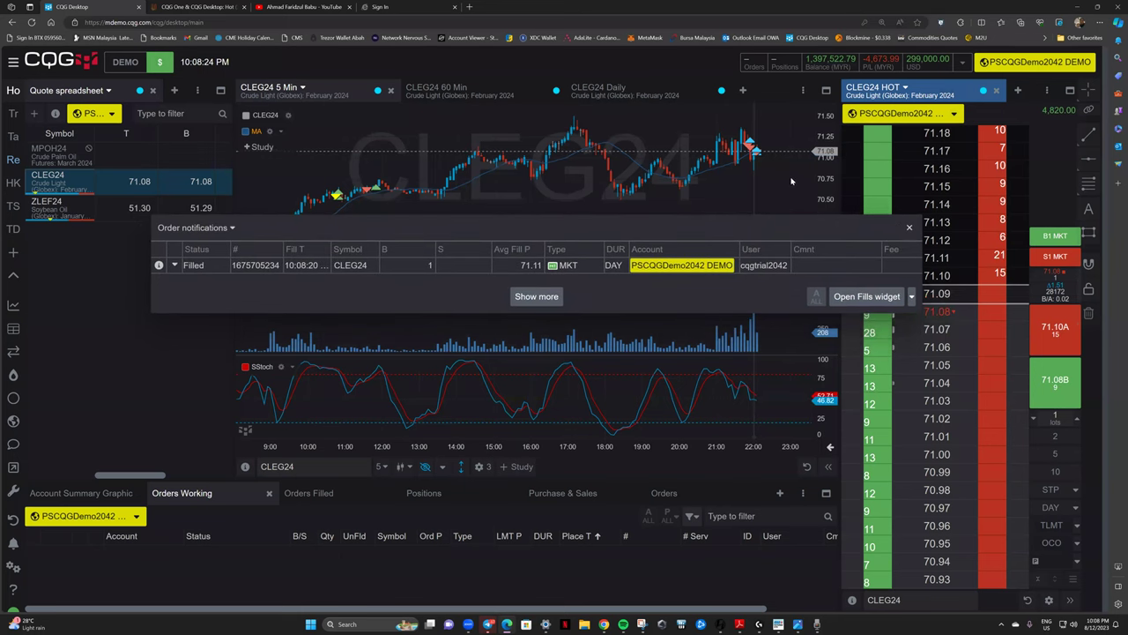
{"action": "left_click", "coordinate": [909, 227]}
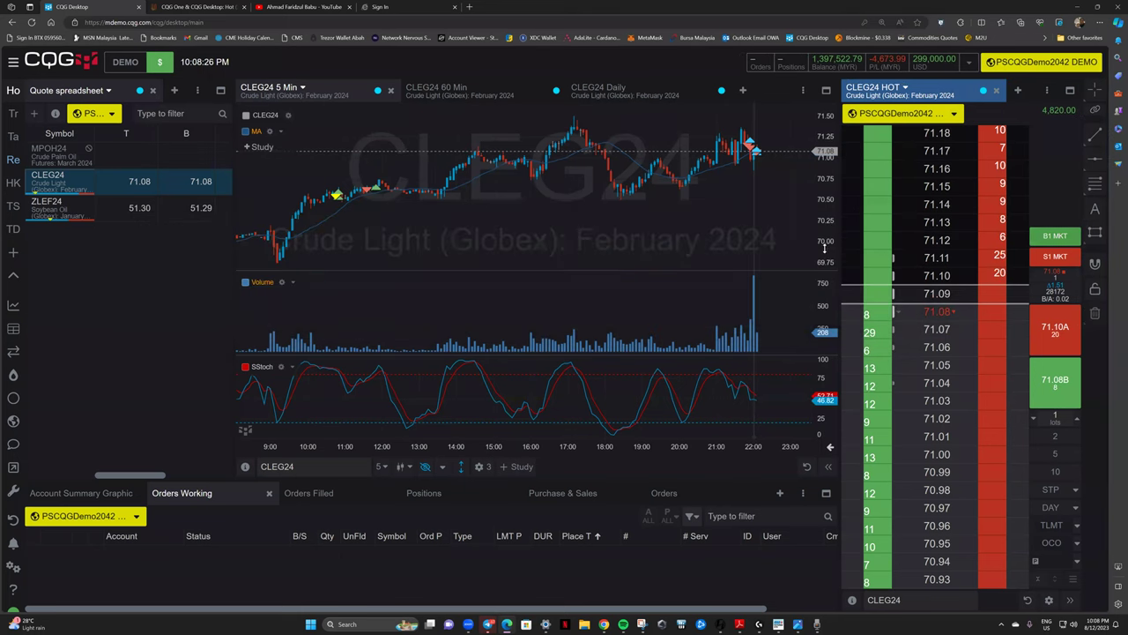
Open a long CLEG24 position with a buy market day order for 1 lot and dismiss the order notification.
{"action": "left_click_drag", "start_coordinate": [829, 228], "coordinate": [818, 197]}
{"action": "scroll", "coordinate": [767, 181], "scroll_direction": "up", "scroll_amount": 5}
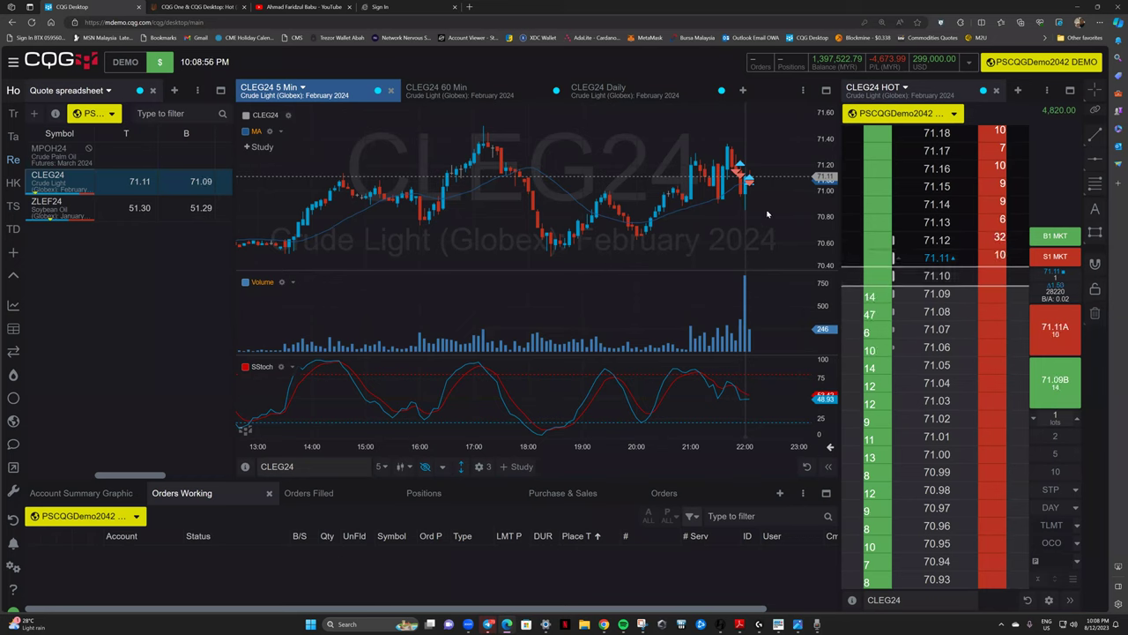
{"action": "left_click", "coordinate": [1055, 235]}
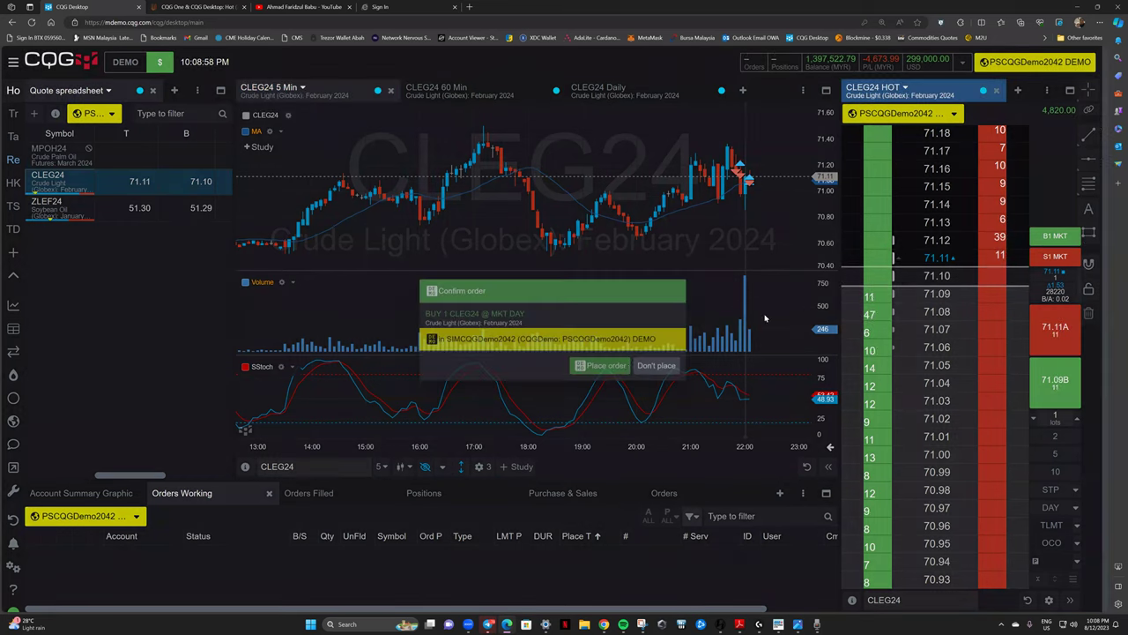
{"action": "left_click", "coordinate": [606, 369]}
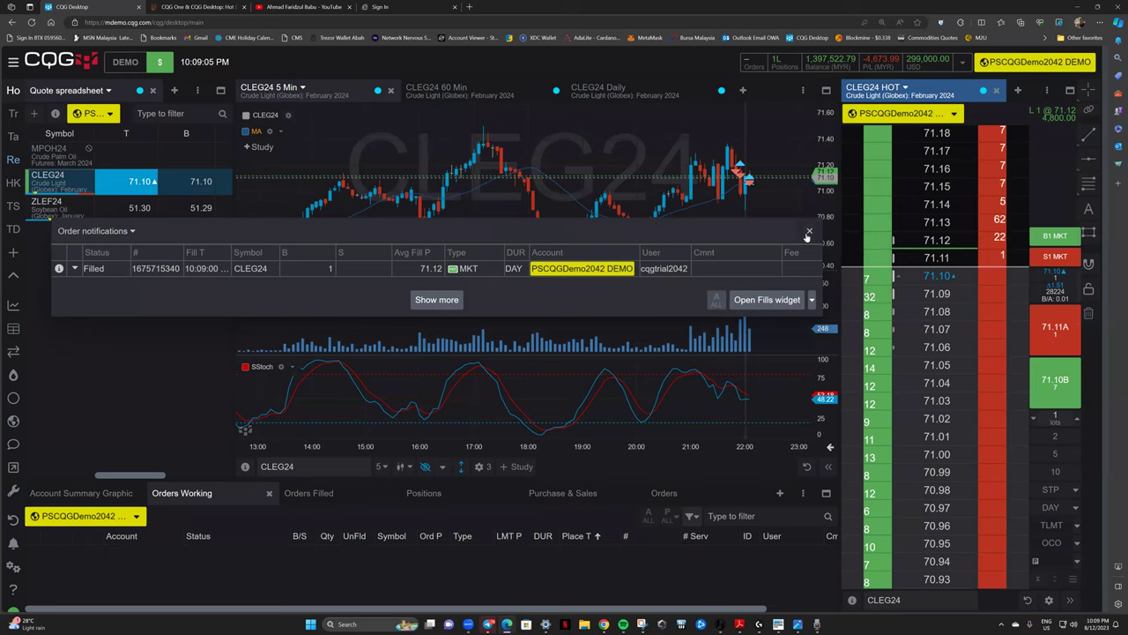
{"action": "left_click", "coordinate": [809, 231]}
Switch to the order types picture and examine where stop and limit orders sit relative to the market price.
{"action": "key", "text": "alt+Tab"}
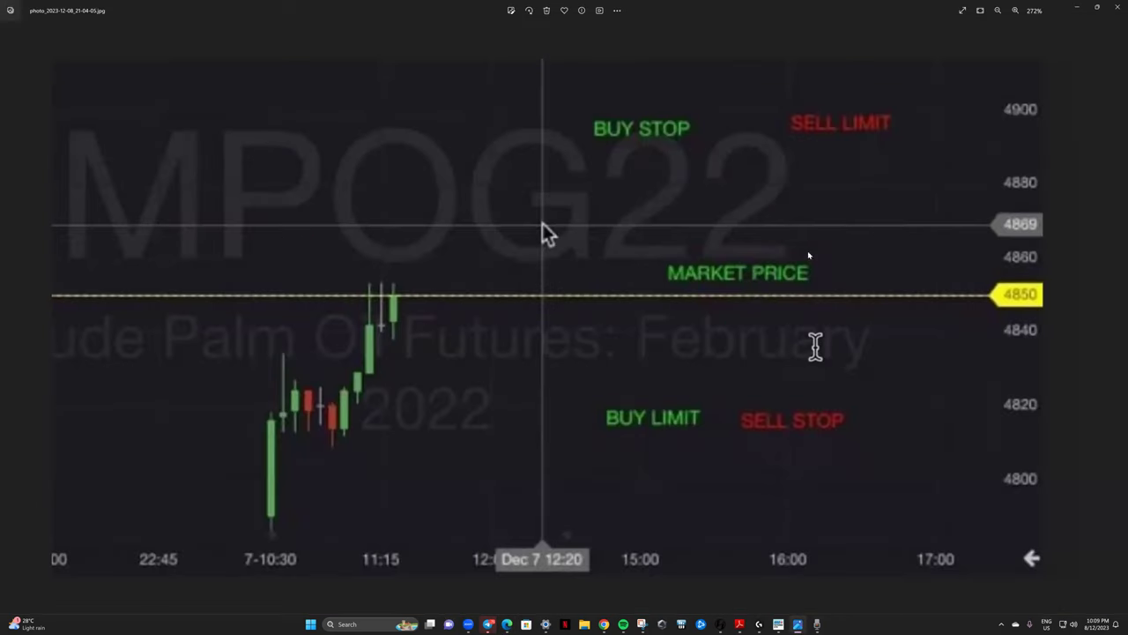
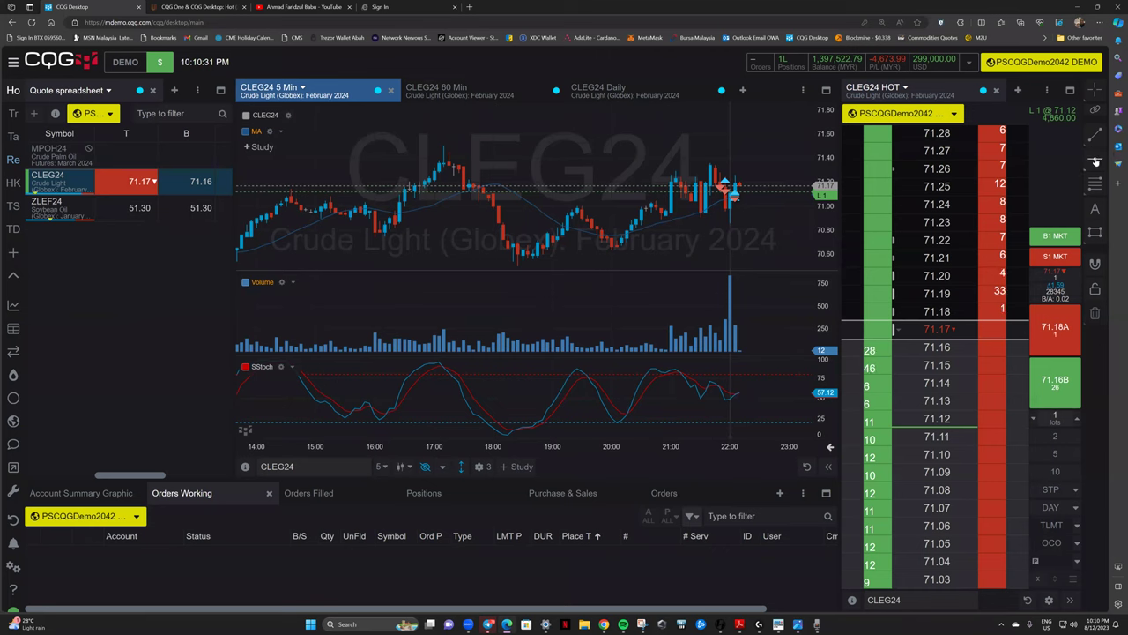
Draw a horizontal line above the current price on the CLEG24 5 Min chart in CQG Desktop.
{"action": "left_click", "coordinate": [1095, 159]}
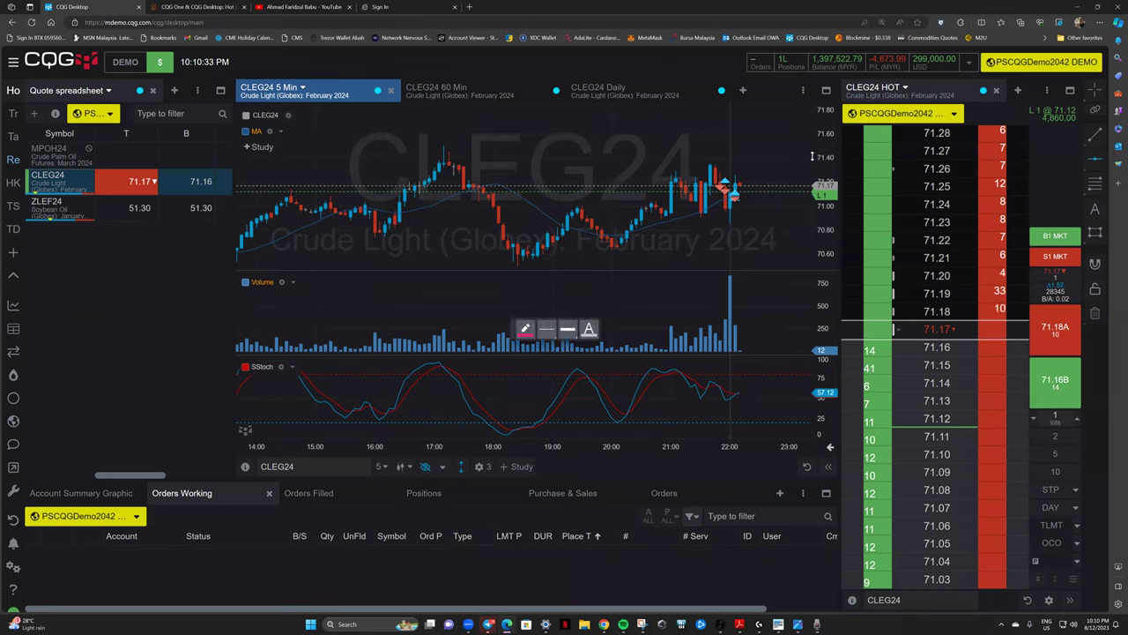
{"action": "left_click", "coordinate": [730, 167]}
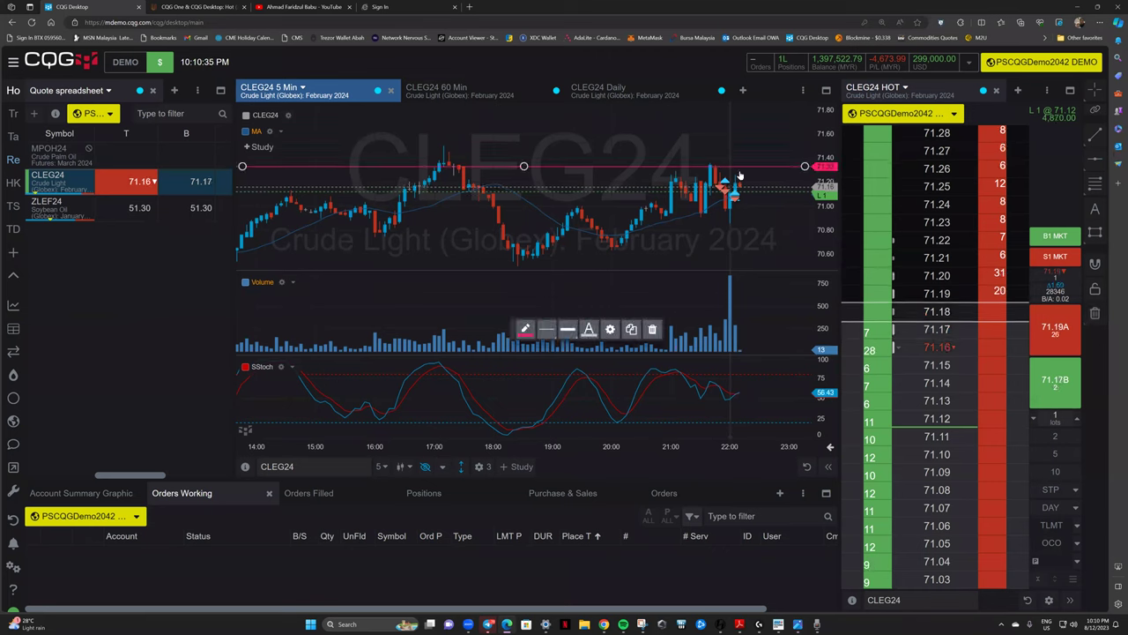
Raise the upper horizontal line to about 71.36 and draw a second horizontal line below the price at about 70.92.
{"action": "left_click_drag", "start_coordinate": [732, 166], "coordinate": [737, 163]}
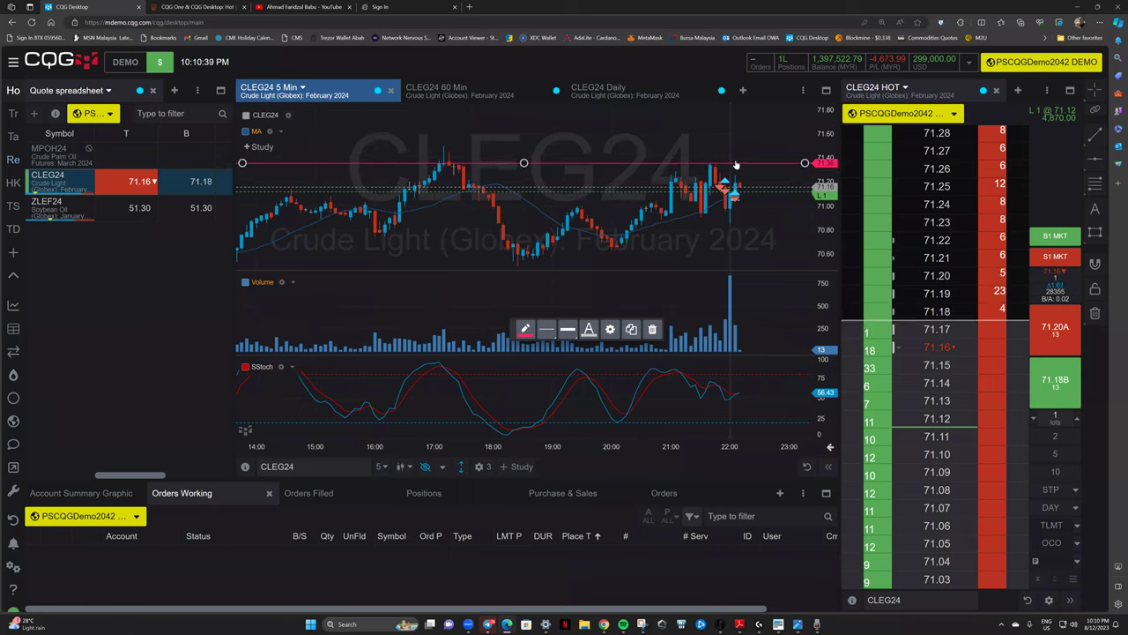
{"action": "left_click", "coordinate": [730, 189]}
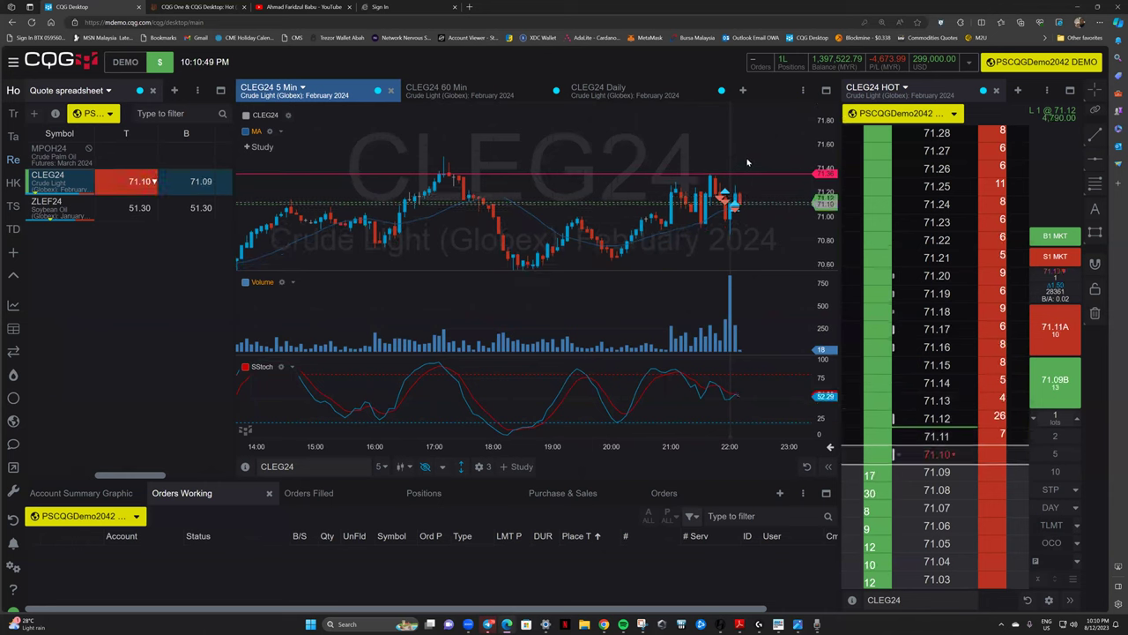
{"action": "left_click", "coordinate": [1094, 160]}
{"action": "left_click", "coordinate": [617, 226]}
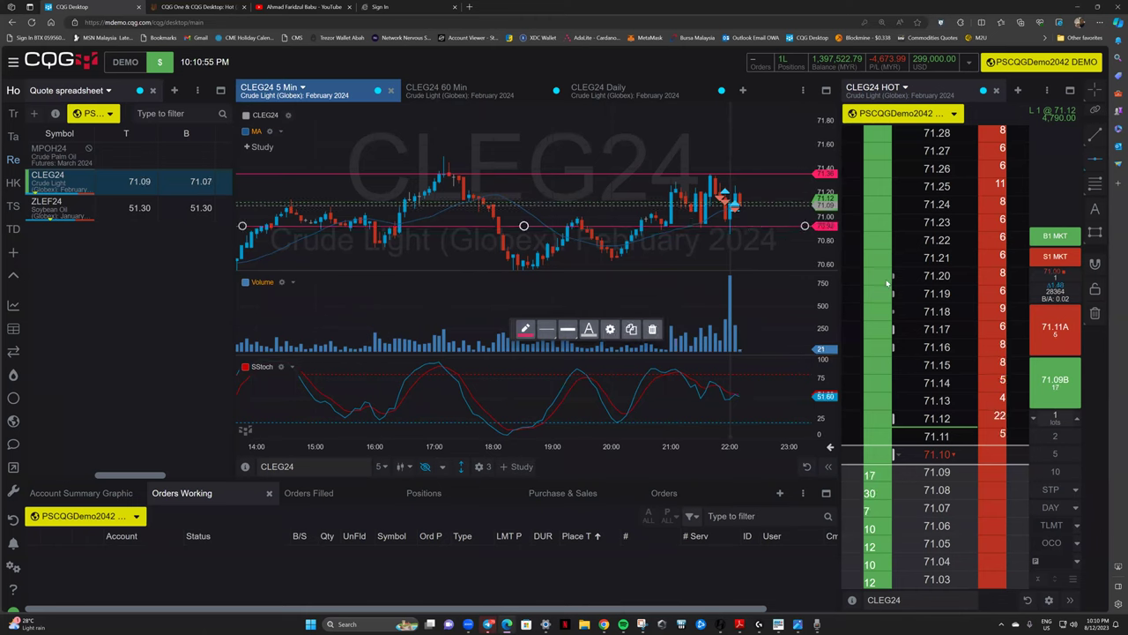
Place a buy limit day order for 1 CLEG24 lot at 71.36, above the market, and dismiss the order notification.
{"action": "scroll", "coordinate": [926, 313], "scroll_direction": "up", "scroll_amount": 4}
{"action": "scroll", "coordinate": [929, 319], "scroll_direction": "up", "scroll_amount": 2}
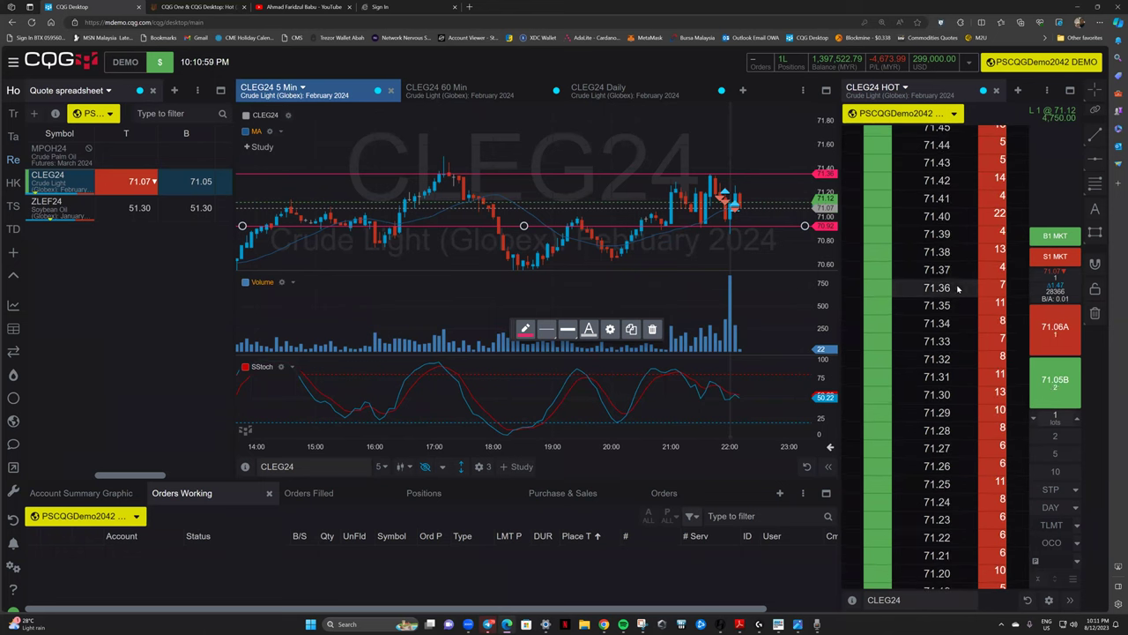
{"action": "left_click", "coordinate": [917, 287]}
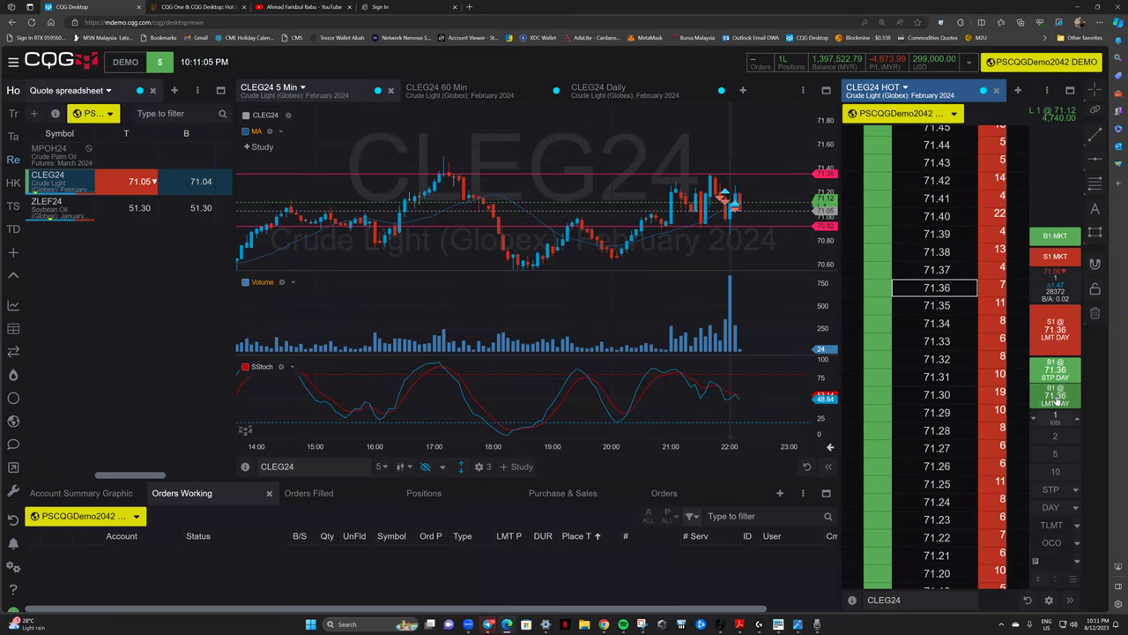
{"action": "left_click", "coordinate": [1056, 396]}
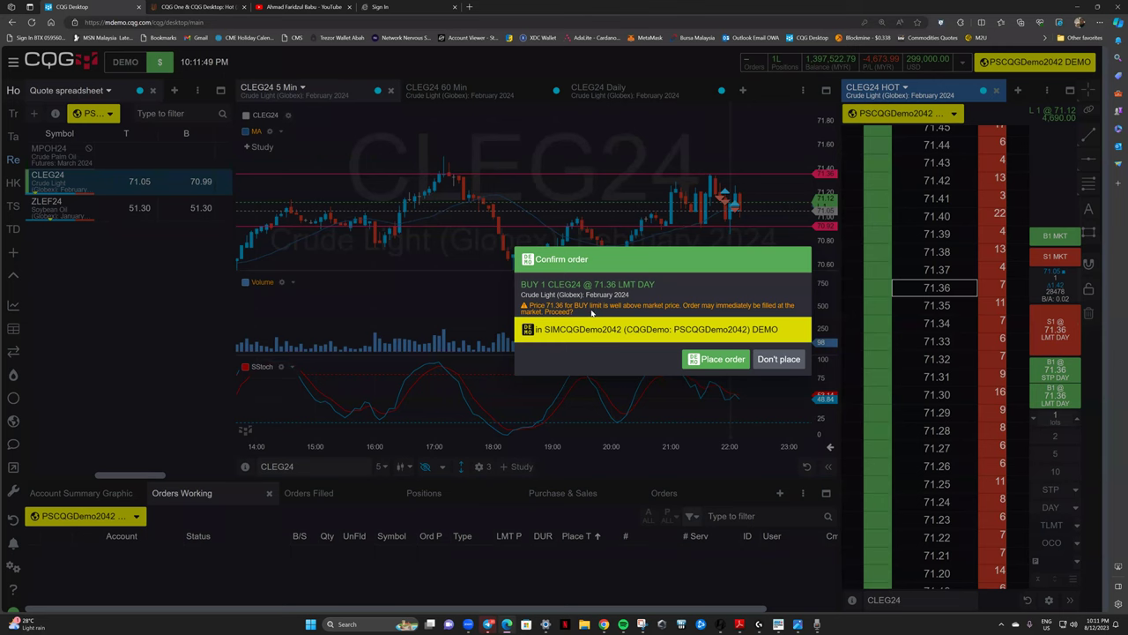
{"action": "left_click", "coordinate": [702, 360]}
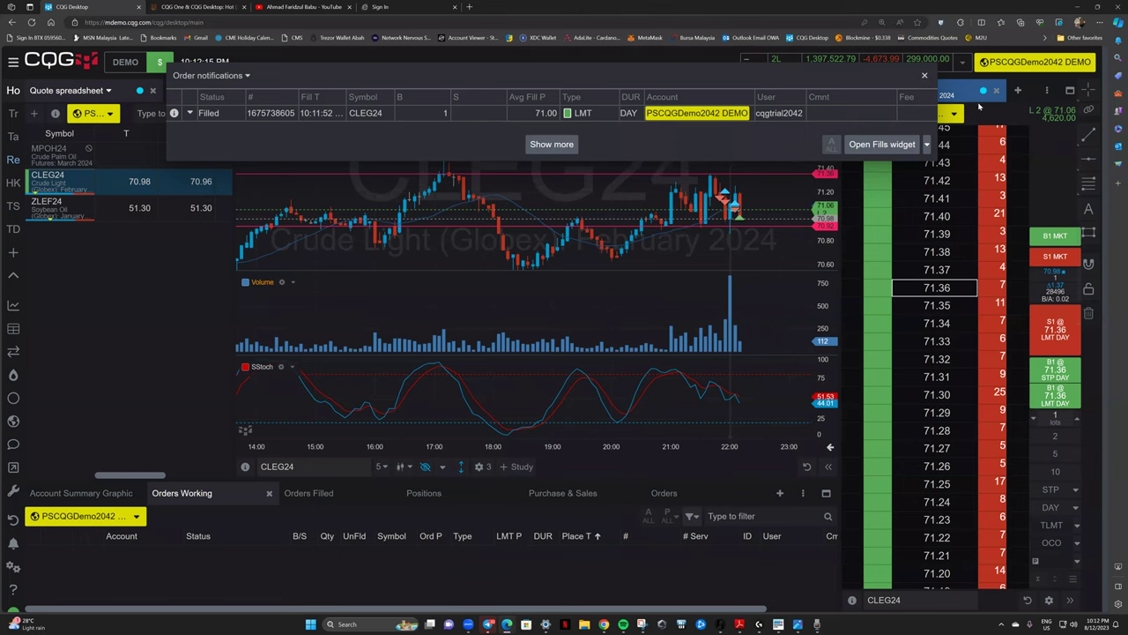
{"action": "left_click", "coordinate": [923, 79]}
Liquidate the open long CLEG24 position.
{"action": "left_click", "coordinate": [1052, 114]}
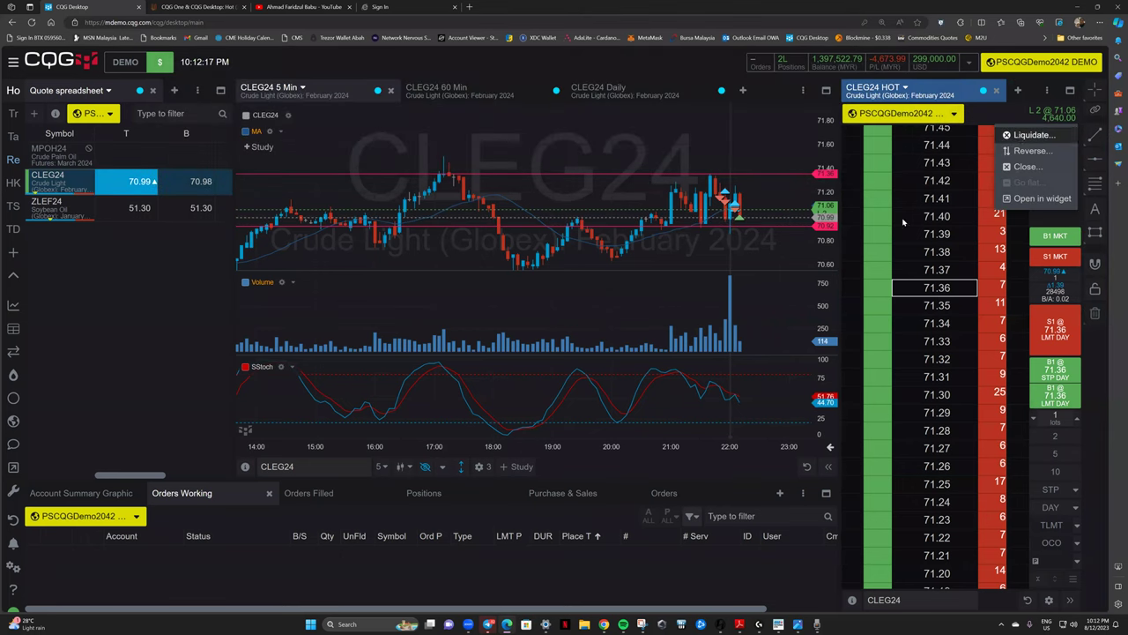
{"action": "left_click", "coordinate": [1022, 135]}
{"action": "left_click", "coordinate": [627, 386]}
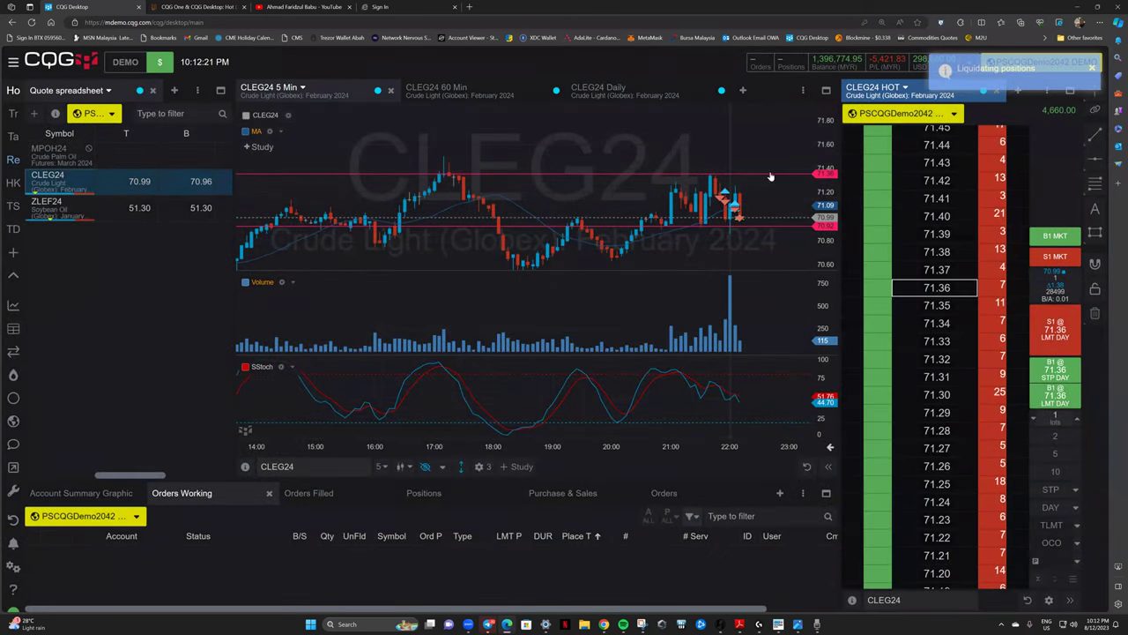
Place a buy stop day order for 1 CLEG24 lot at 71.37, just above the upper horizontal line.
{"action": "left_click", "coordinate": [852, 116]}
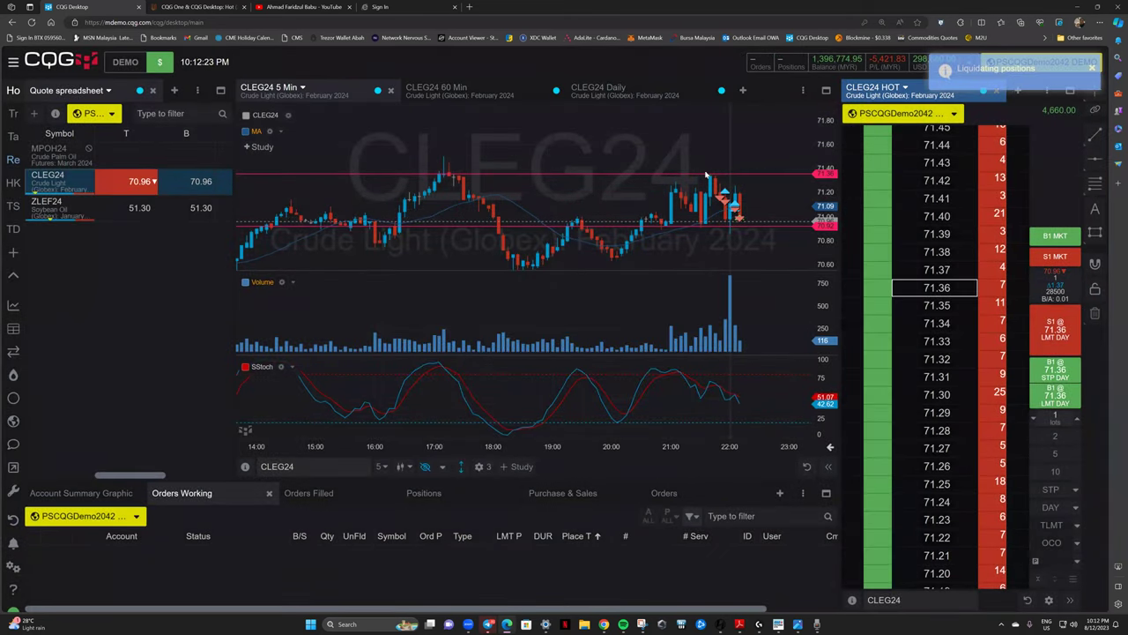
{"action": "left_click", "coordinate": [1054, 374]}
{"action": "left_click", "coordinate": [615, 377]}
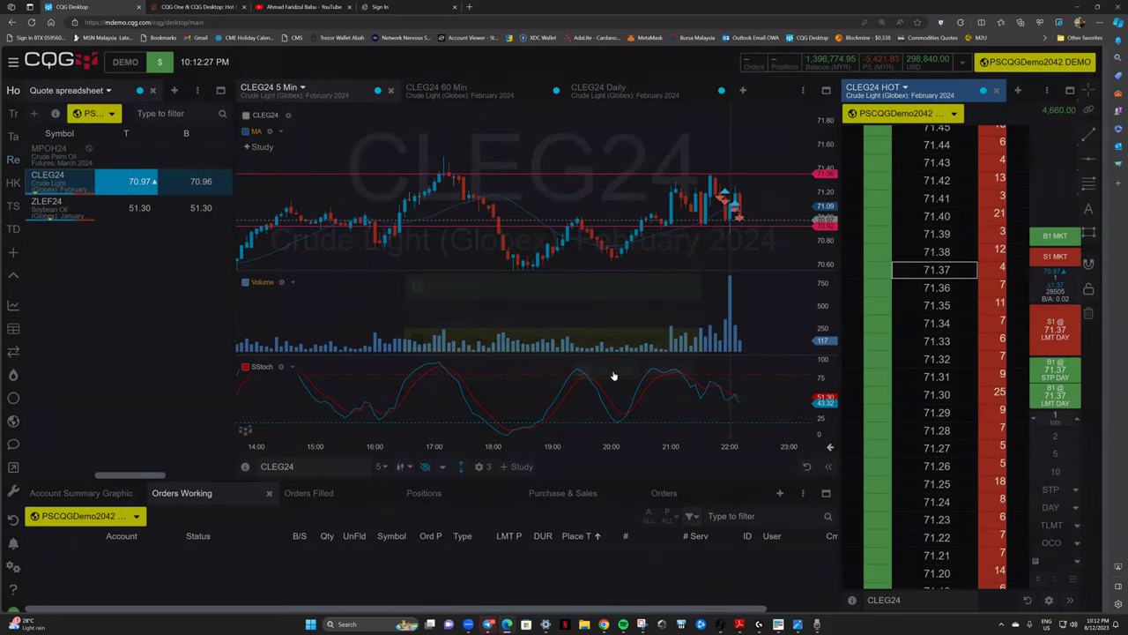
{"action": "mouse_move", "coordinate": [795, 176]}
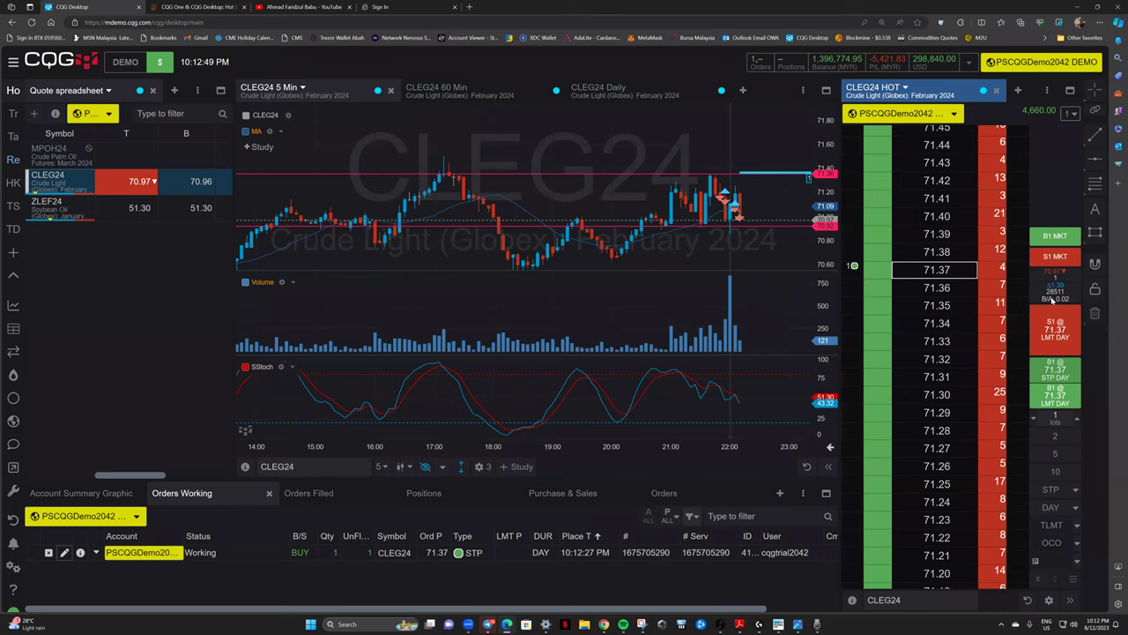
Place a second buy stop day order for 1 CLEG24 lot at 71.37.
{"action": "scroll", "coordinate": [882, 227], "scroll_direction": "down", "scroll_amount": 10}
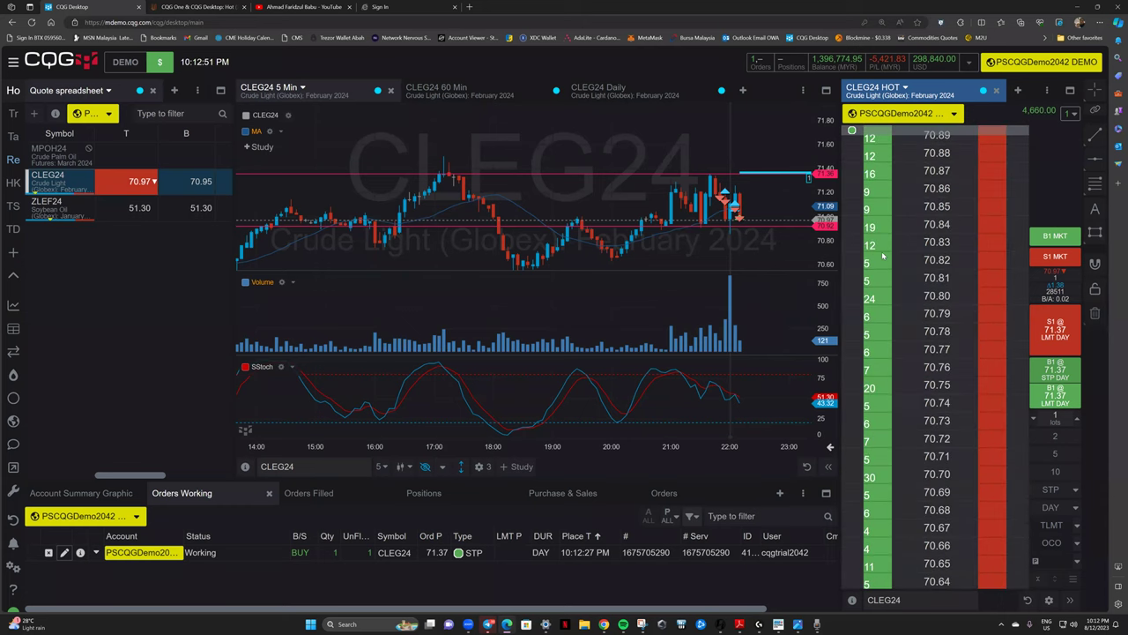
{"action": "scroll", "coordinate": [879, 344], "scroll_direction": "up", "scroll_amount": 11}
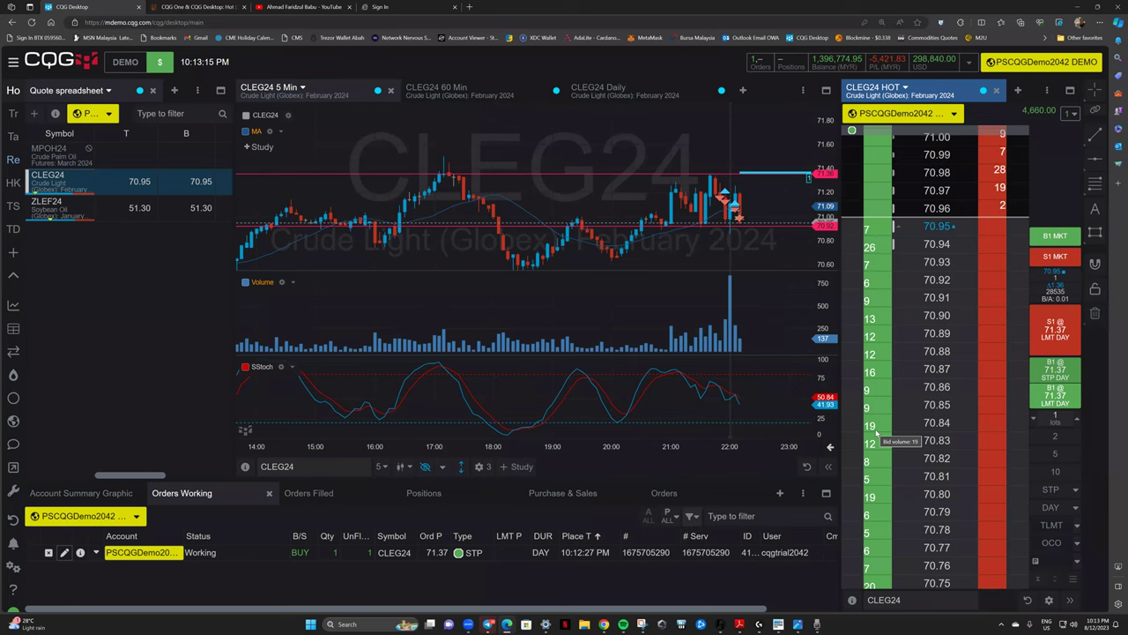
{"action": "scroll", "coordinate": [950, 458], "scroll_direction": "up", "scroll_amount": 10}
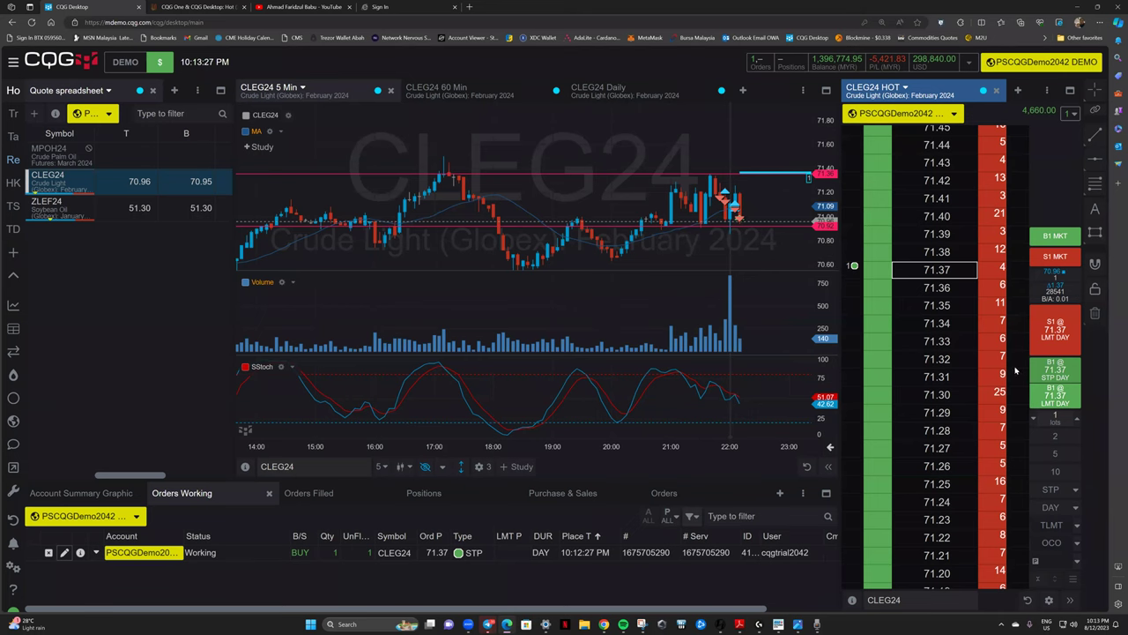
{"action": "left_click", "coordinate": [1049, 374]}
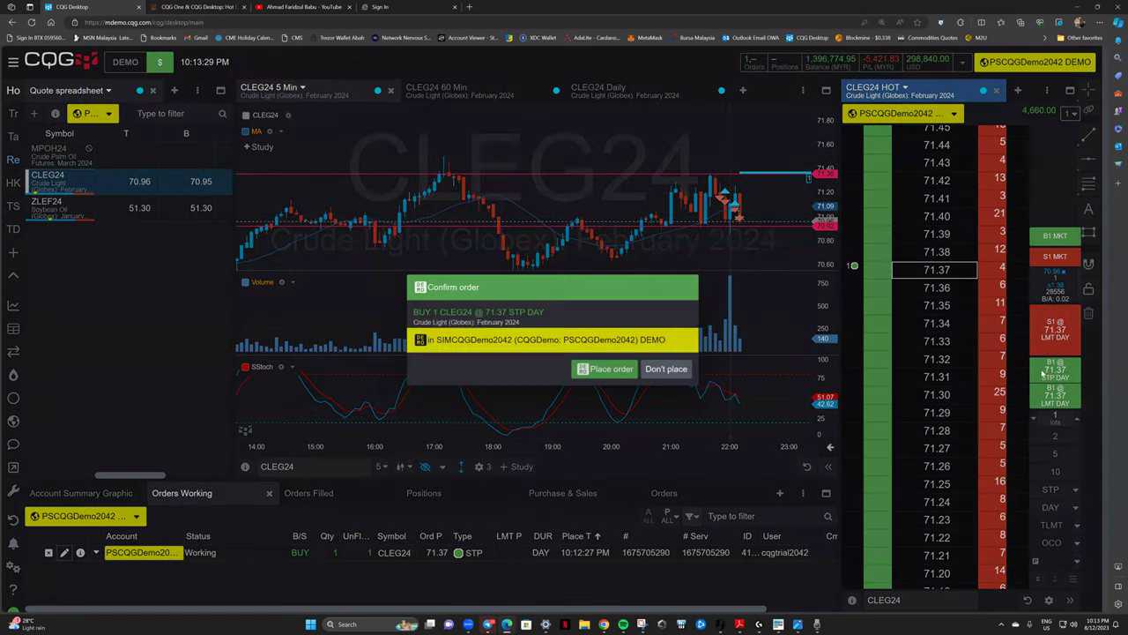
{"action": "left_click", "coordinate": [606, 371]}
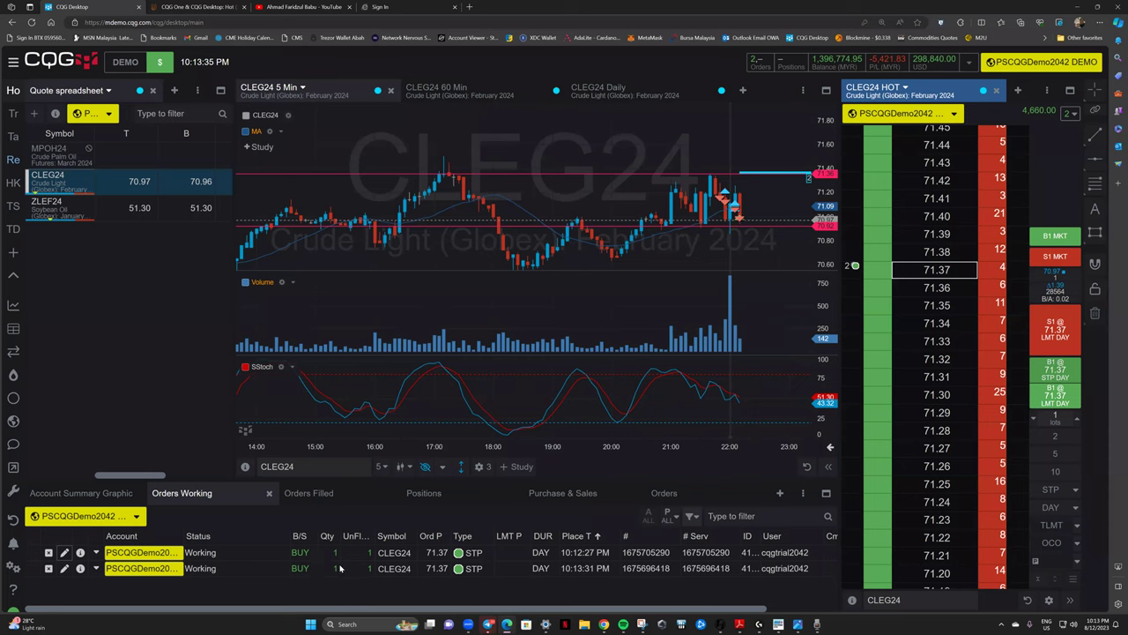
Cancel both working CLEG24 buy stop orders at 71.37, starting with the more recent one.
{"action": "left_click", "coordinate": [49, 568]}
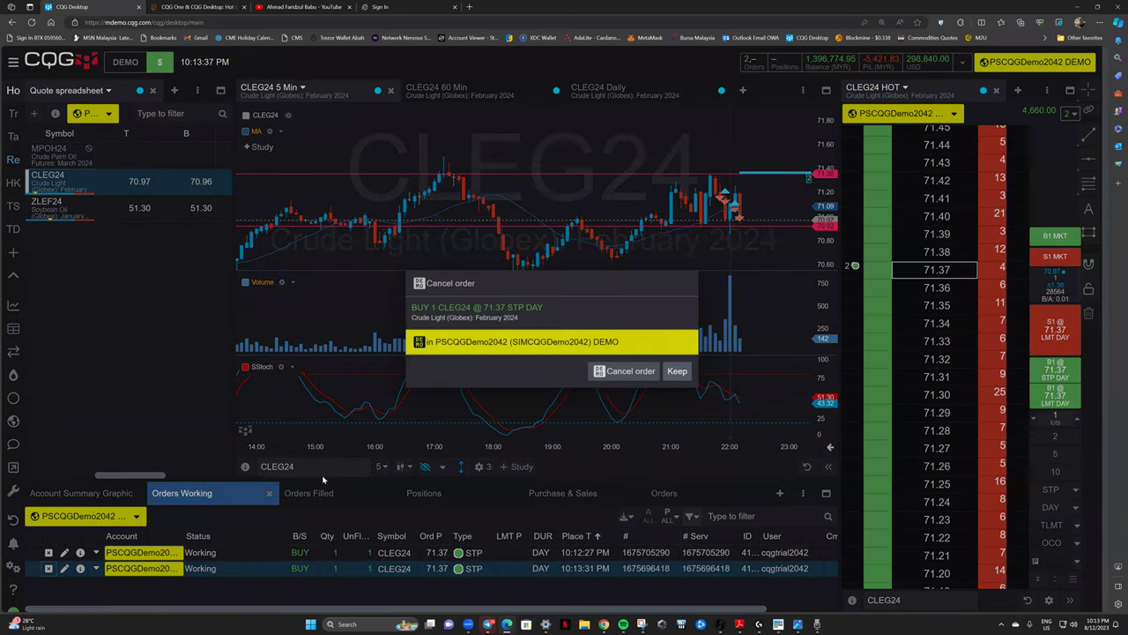
{"action": "left_click", "coordinate": [626, 371]}
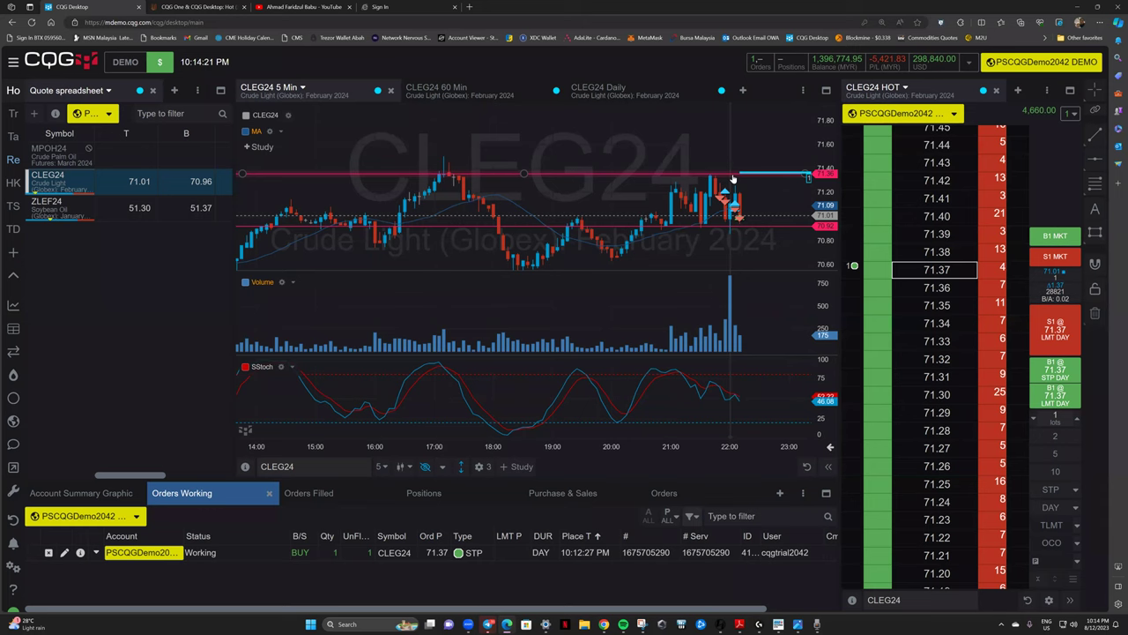
{"action": "left_click", "coordinate": [1071, 490]}
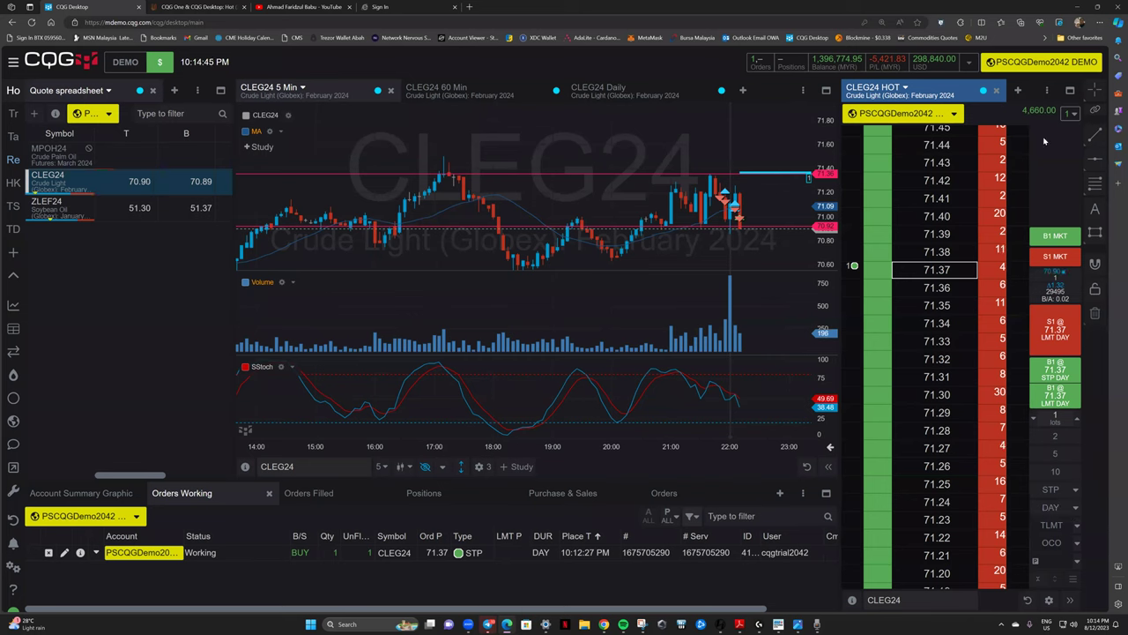
{"action": "left_click", "coordinate": [980, 274]}
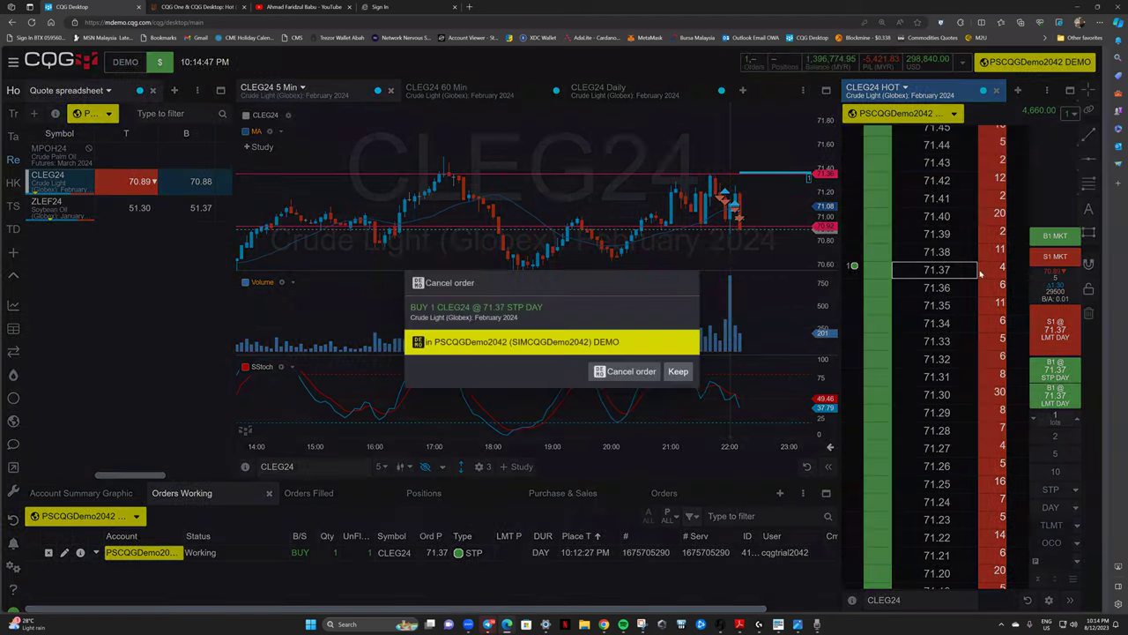
{"action": "left_click", "coordinate": [631, 371]}
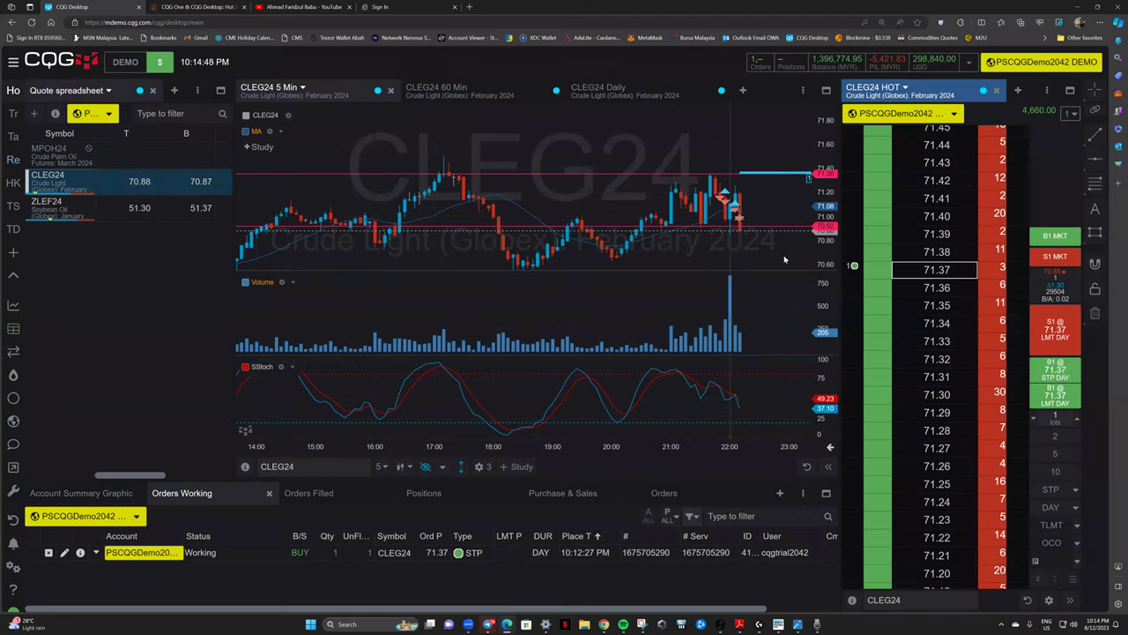
Place a sell stop day order for 1 CLEG24 lot at 70.84, below the market price.
{"action": "left_click", "coordinate": [947, 423]}
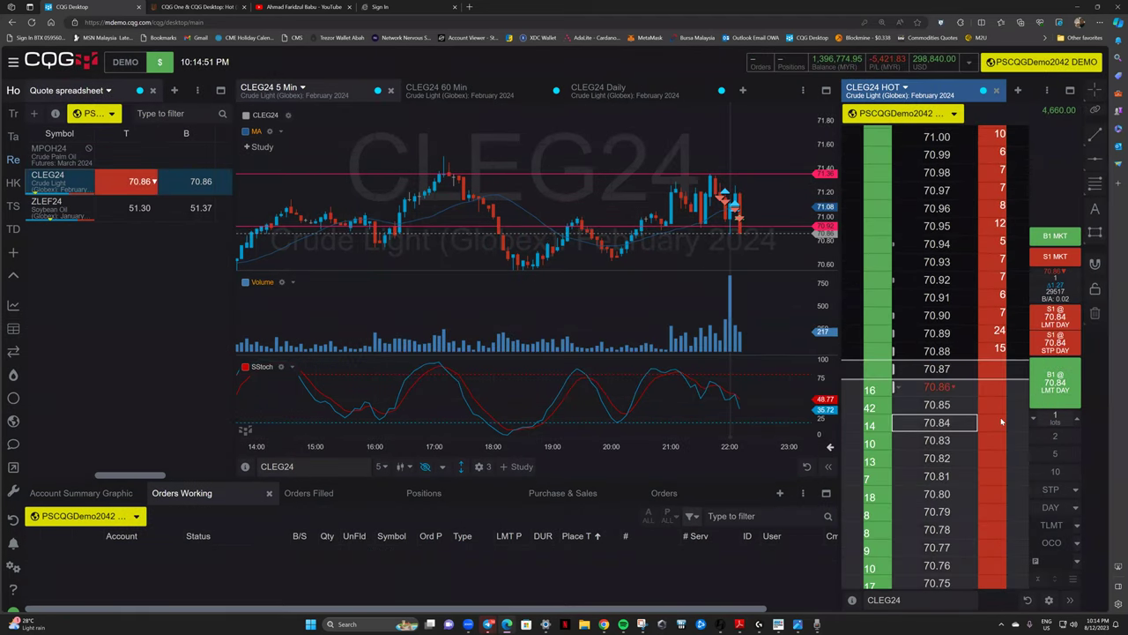
{"action": "left_click", "coordinate": [1055, 350]}
{"action": "left_click", "coordinate": [615, 371]}
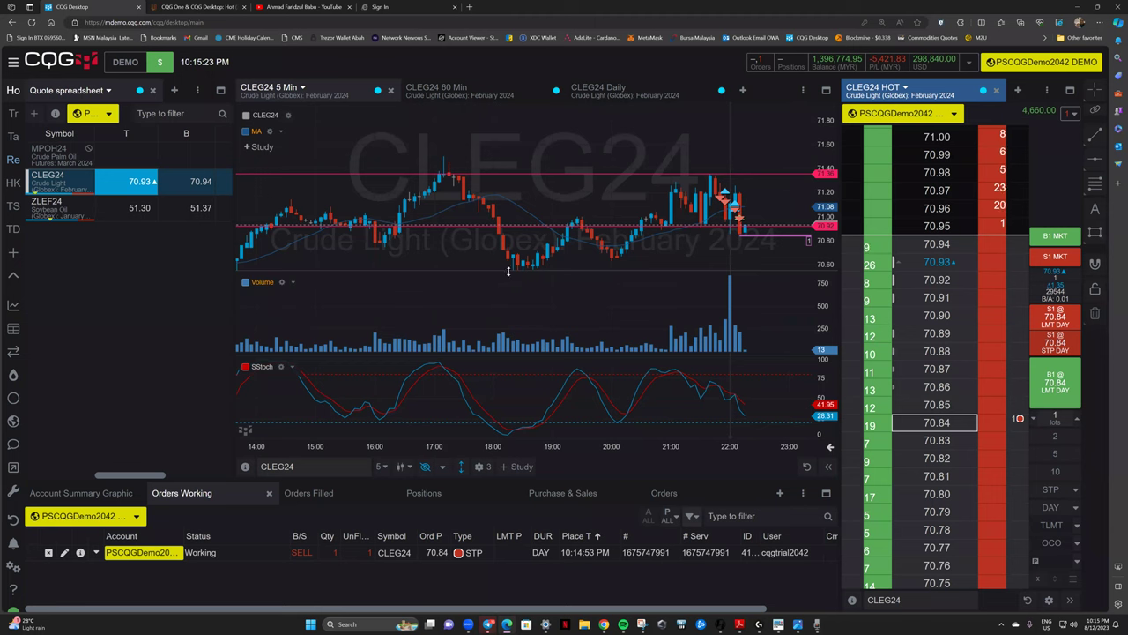
Set the order size to 10 lots and place a CLEG24 sell limit day order at 71.16.
{"action": "scroll", "coordinate": [995, 349], "scroll_direction": "up", "scroll_amount": 5}
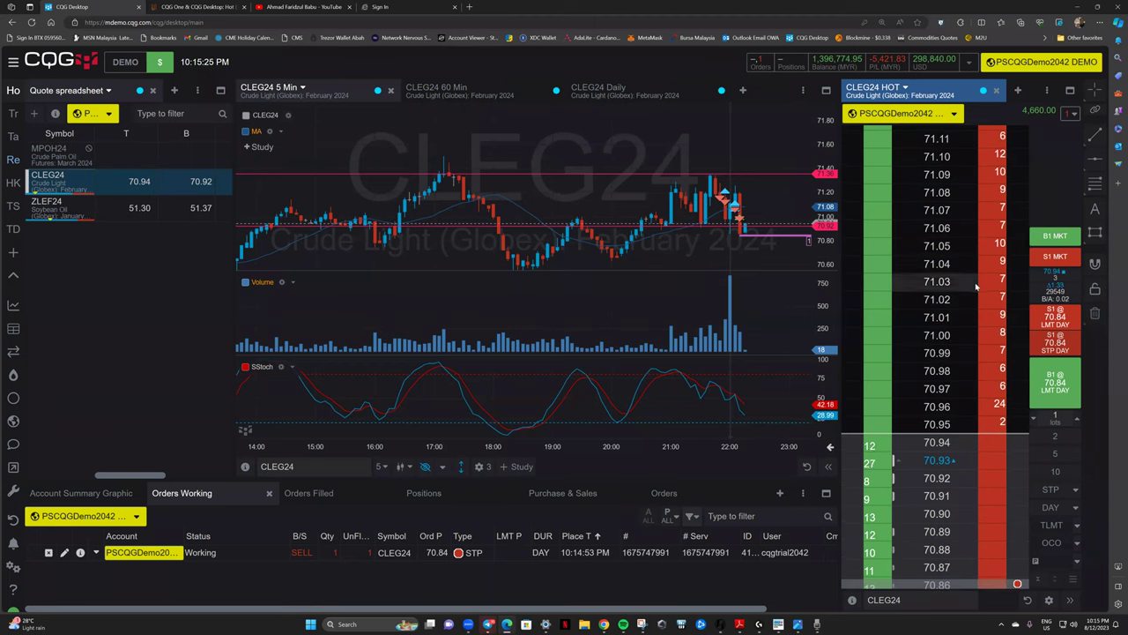
{"action": "scroll", "coordinate": [943, 264], "scroll_direction": "up", "scroll_amount": 5}
{"action": "left_click", "coordinate": [941, 250]}
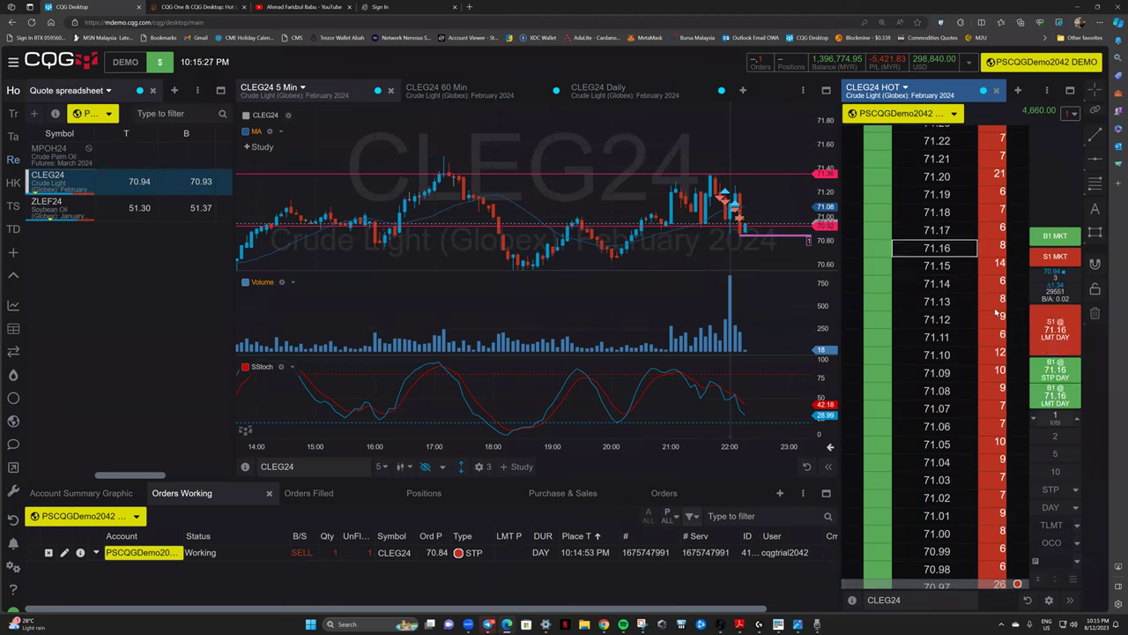
{"action": "left_click", "coordinate": [1061, 472]}
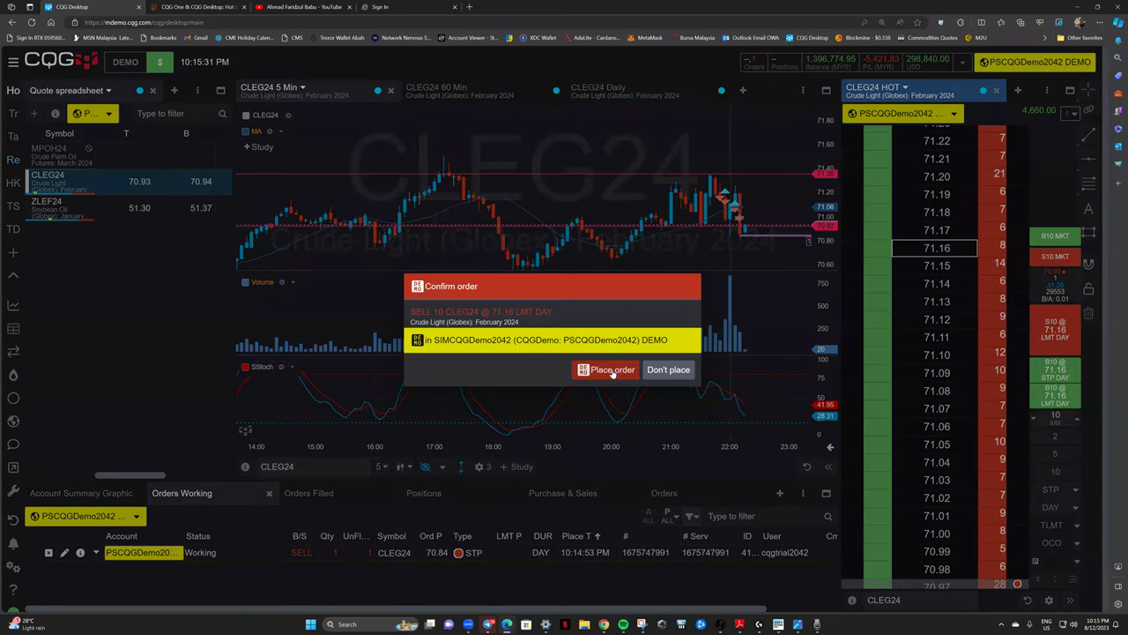
{"action": "left_click", "coordinate": [675, 438]}
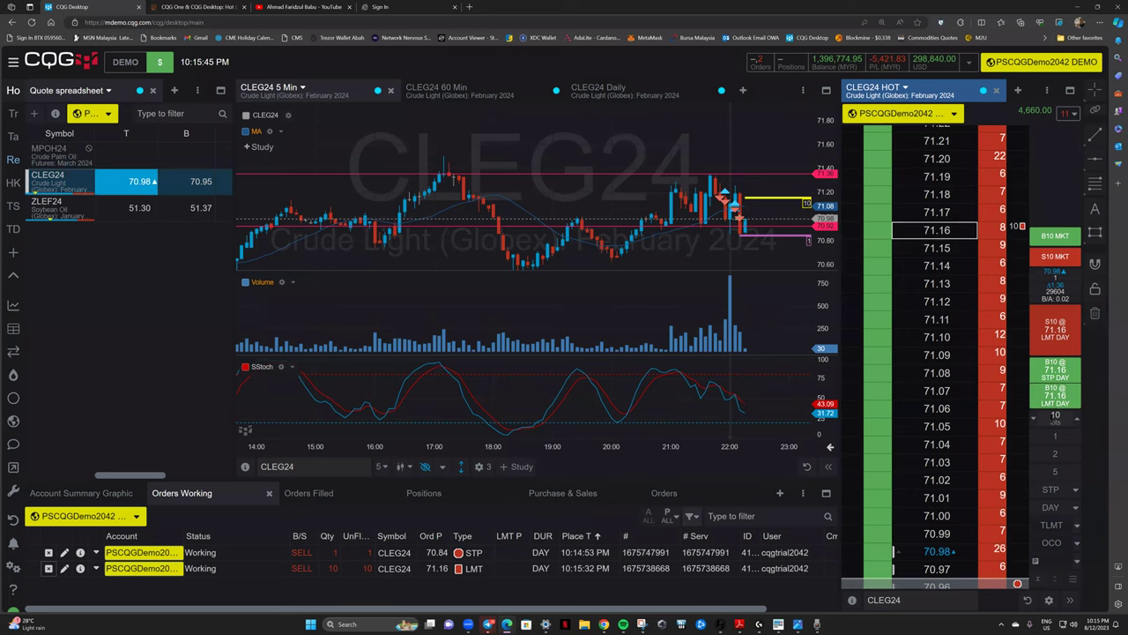
Cancel all working CLEG24 sell orders at once.
{"action": "left_click", "coordinate": [1068, 114]}
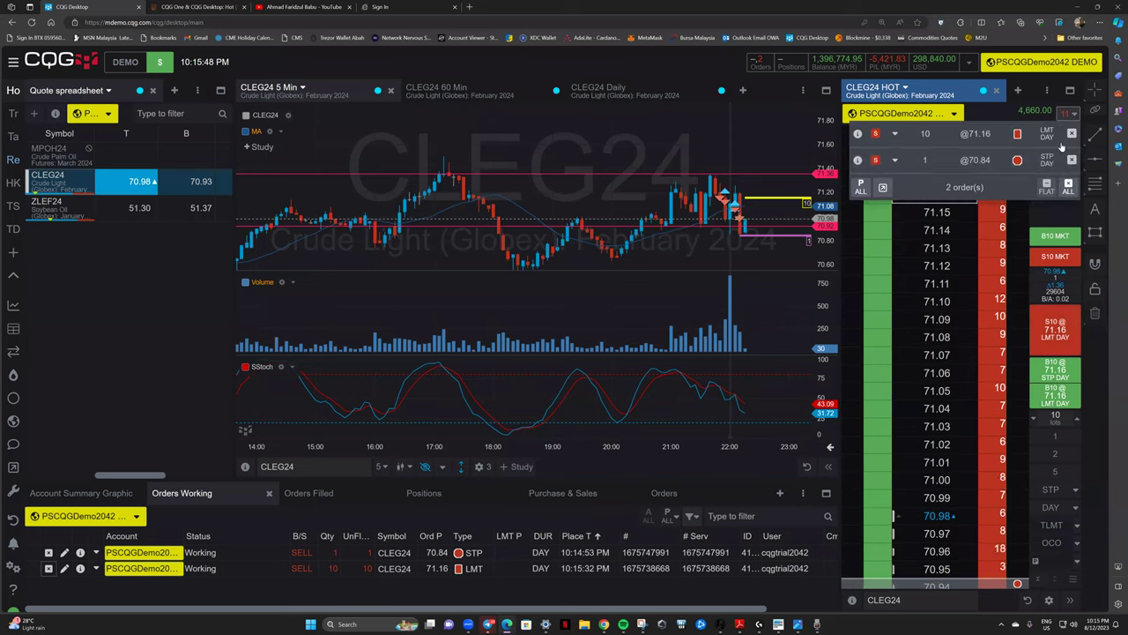
{"action": "left_click", "coordinate": [1069, 190]}
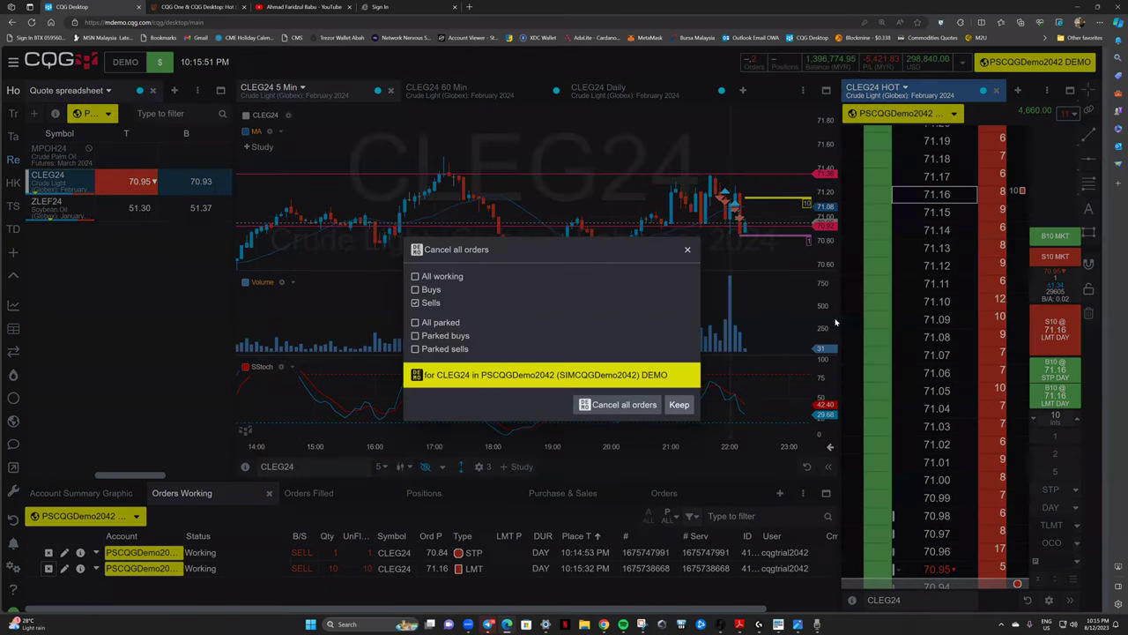
{"action": "left_click", "coordinate": [623, 404]}
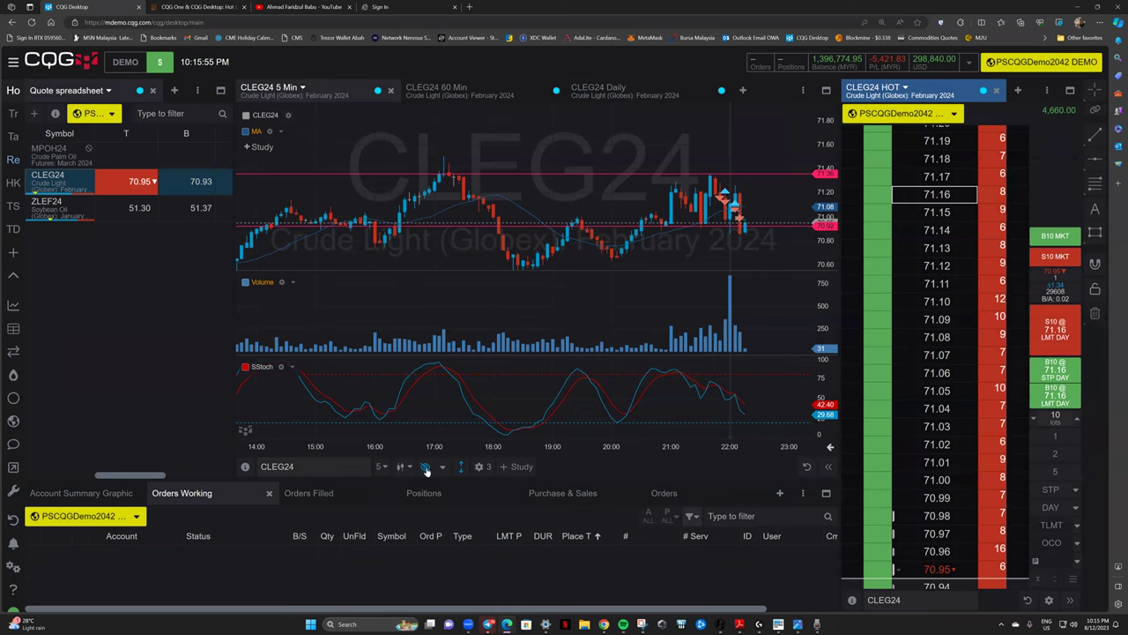
Hide the Orders objects on the CLEG24 5-minute chart.
{"action": "left_click", "coordinate": [461, 467]}
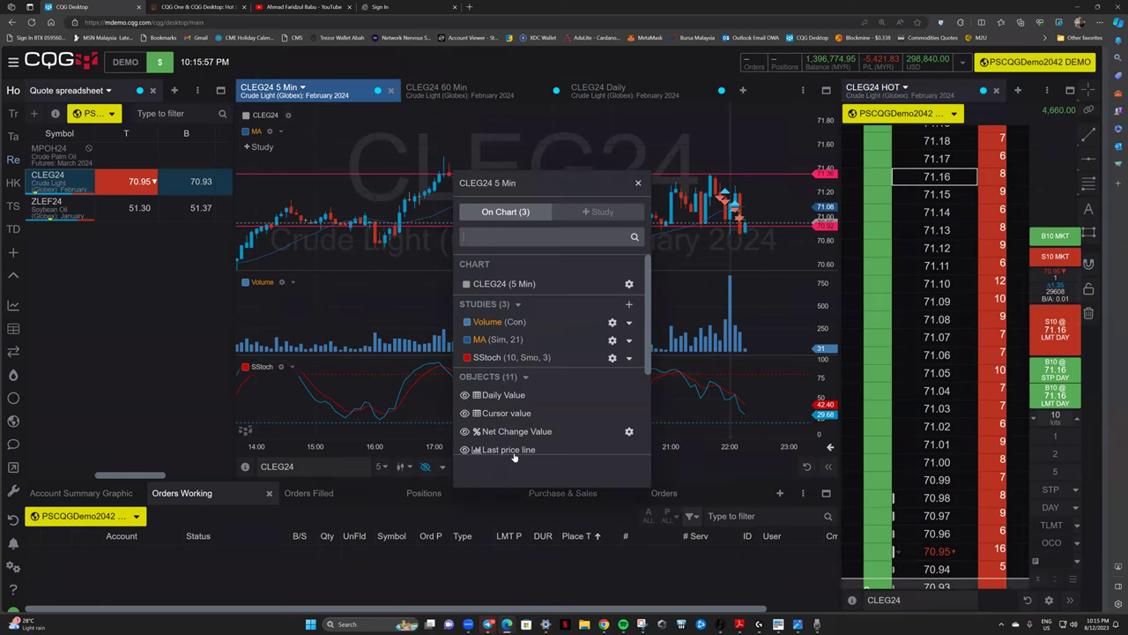
{"action": "scroll", "coordinate": [528, 370], "scroll_direction": "down", "scroll_amount": 2}
{"action": "scroll", "coordinate": [527, 375], "scroll_direction": "down", "scroll_amount": 2}
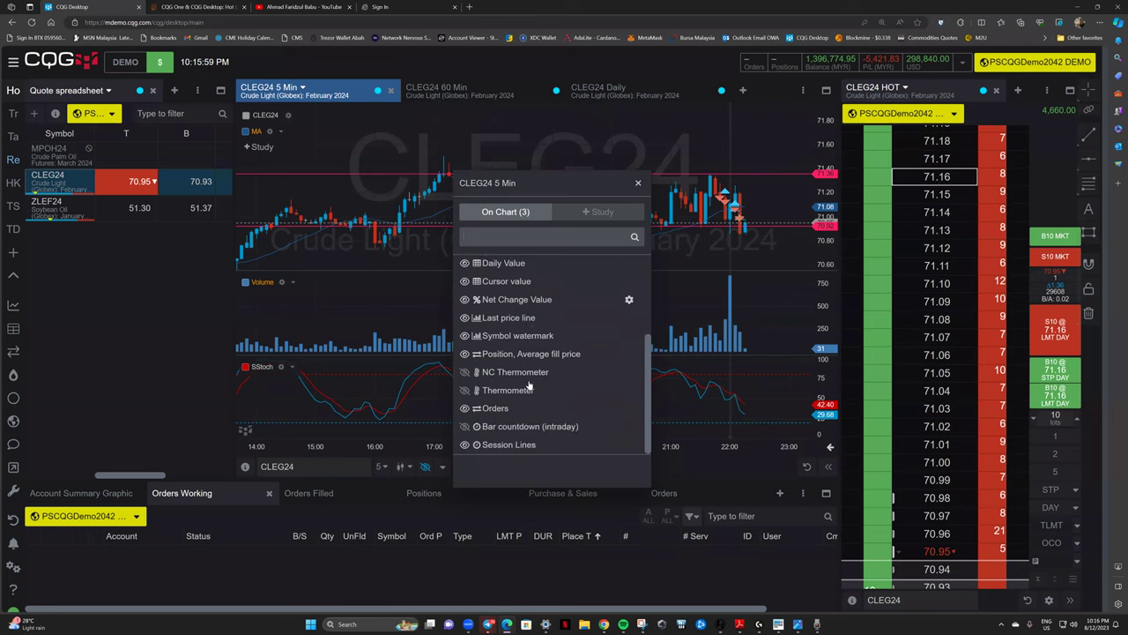
{"action": "scroll", "coordinate": [518, 414], "scroll_direction": "up", "scroll_amount": 4}
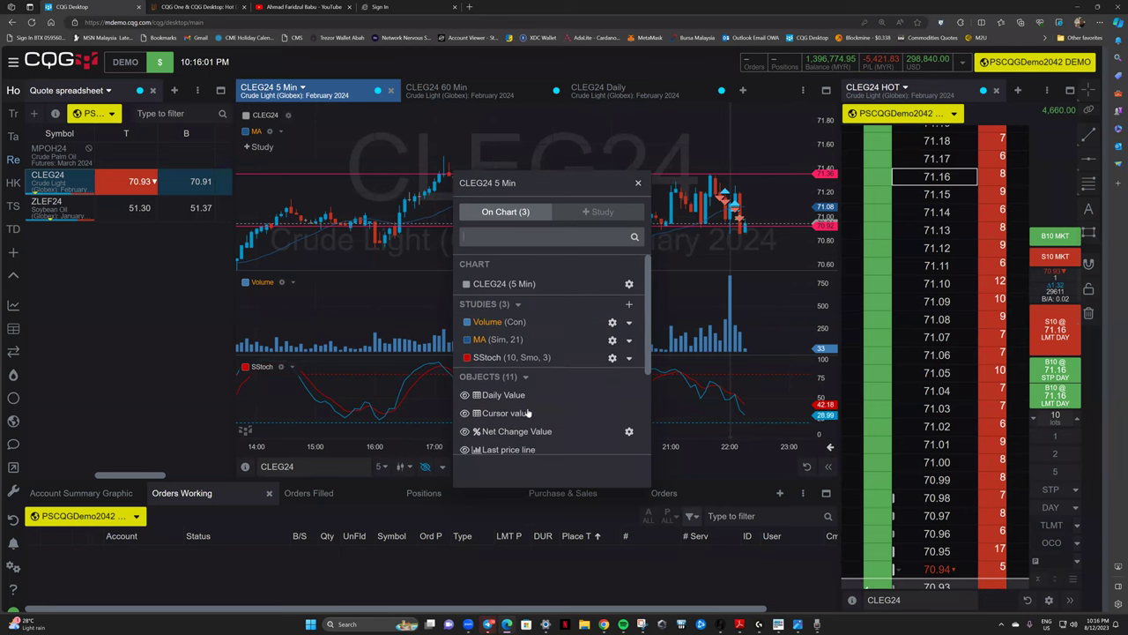
{"action": "scroll", "coordinate": [515, 412], "scroll_direction": "down", "scroll_amount": 1}
{"action": "scroll", "coordinate": [511, 392], "scroll_direction": "down", "scroll_amount": 2}
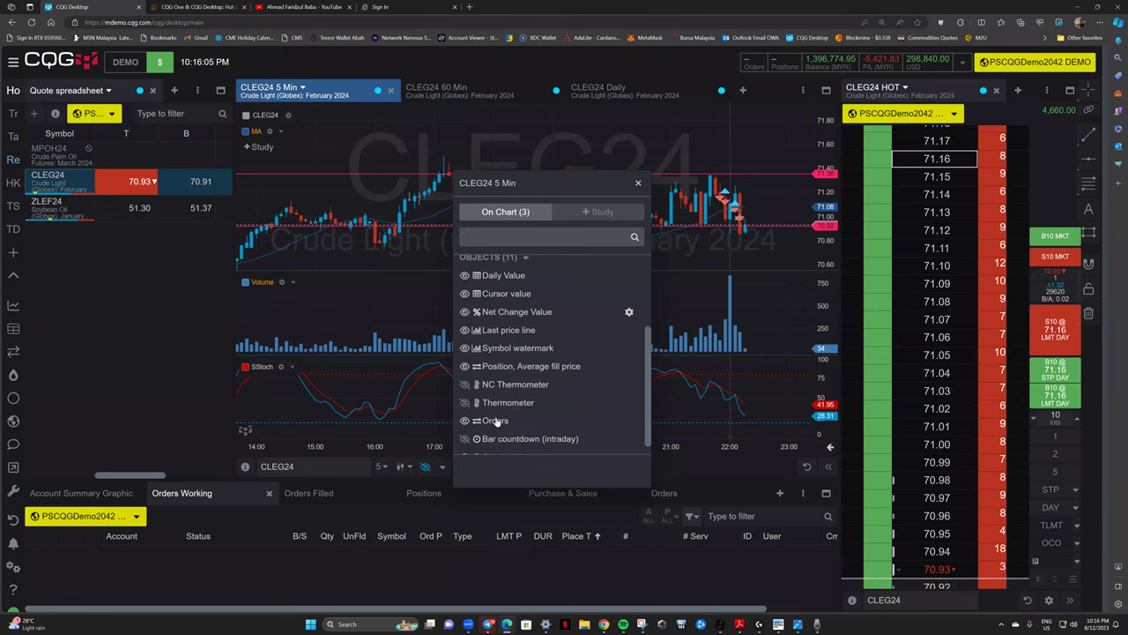
{"action": "left_click", "coordinate": [640, 184]}
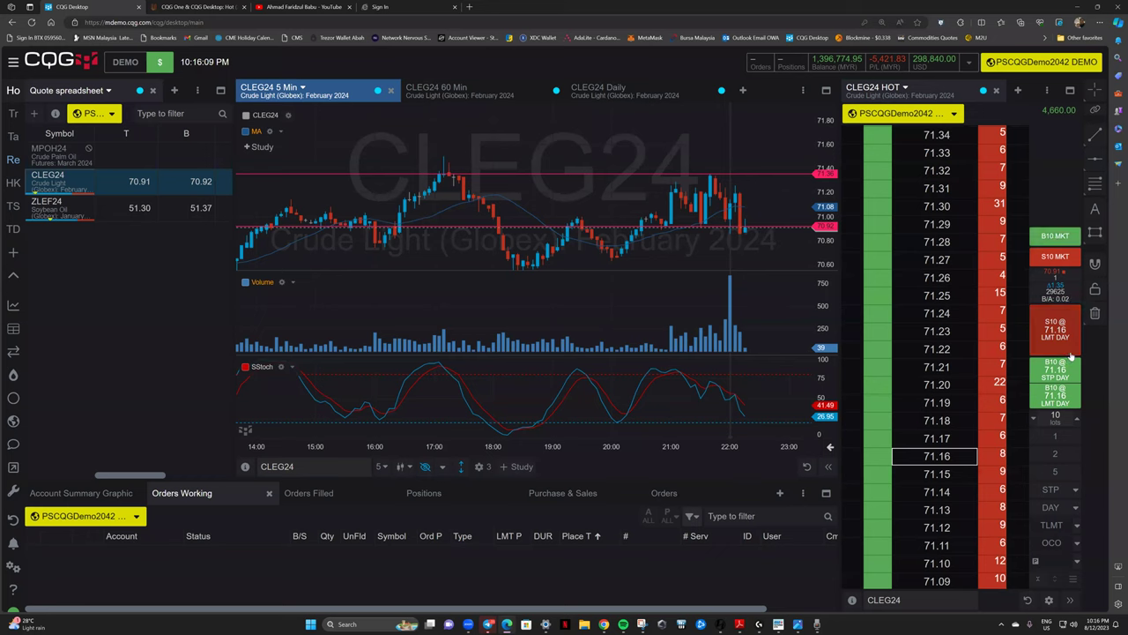
Switch the CLEG24 order size between the 1, 2 and 5 lot presets and a manually entered size, ending at 5 lots.
{"action": "left_click", "coordinate": [1054, 437]}
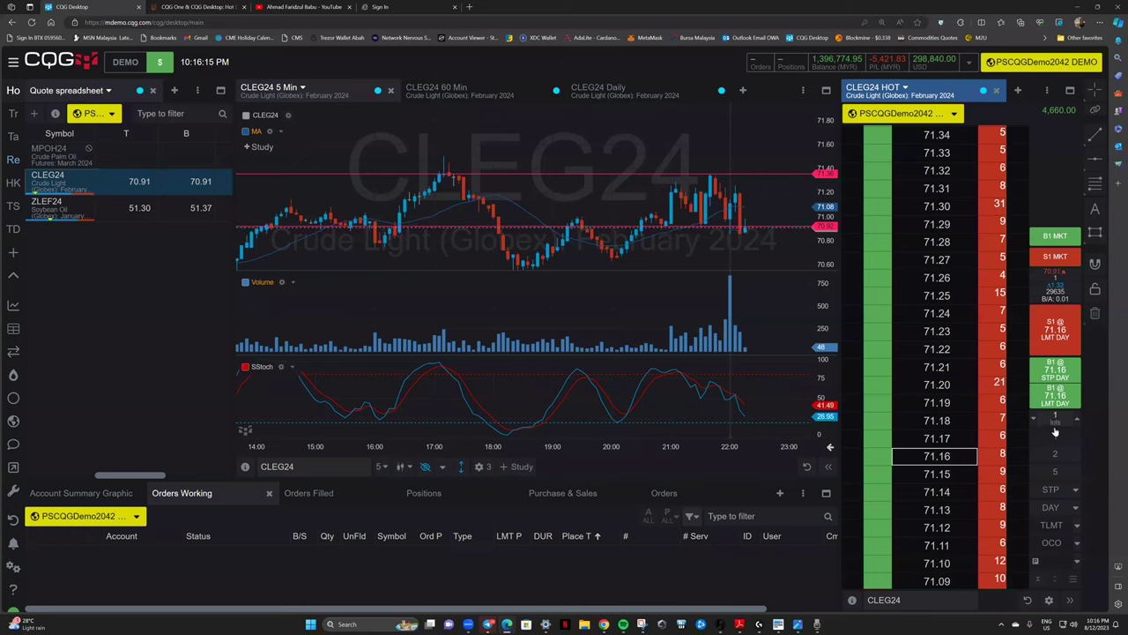
{"action": "left_click", "coordinate": [1055, 473]}
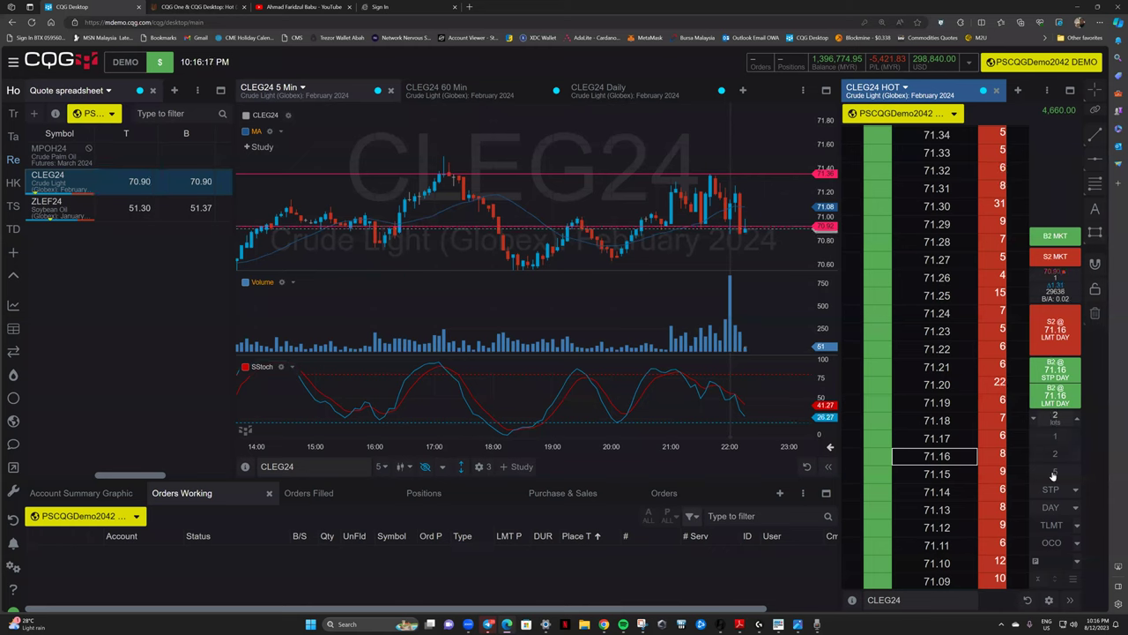
{"action": "left_click", "coordinate": [1055, 416]}
{"action": "type", "text": "9"}
{"action": "key", "text": "BackSpace"}
{"action": "type", "text": "8"}
{"action": "key", "text": "BackSpace"}
{"action": "type", "text": "1"}
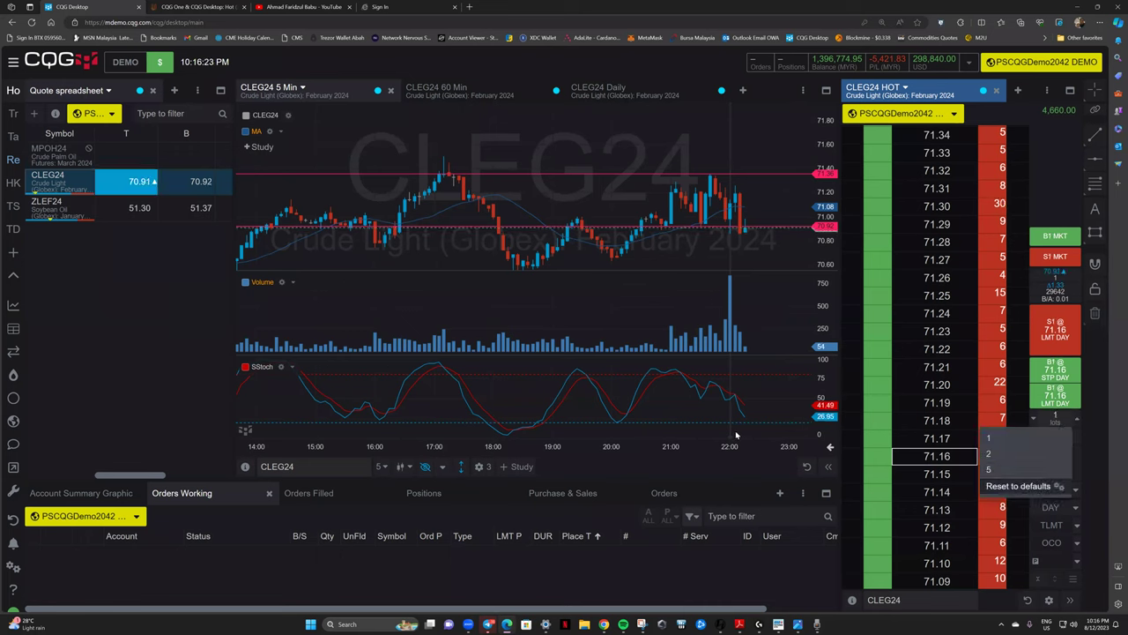
{"action": "left_click", "coordinate": [736, 434]}
{"action": "left_click", "coordinate": [1054, 457]}
{"action": "left_click", "coordinate": [1055, 471]}
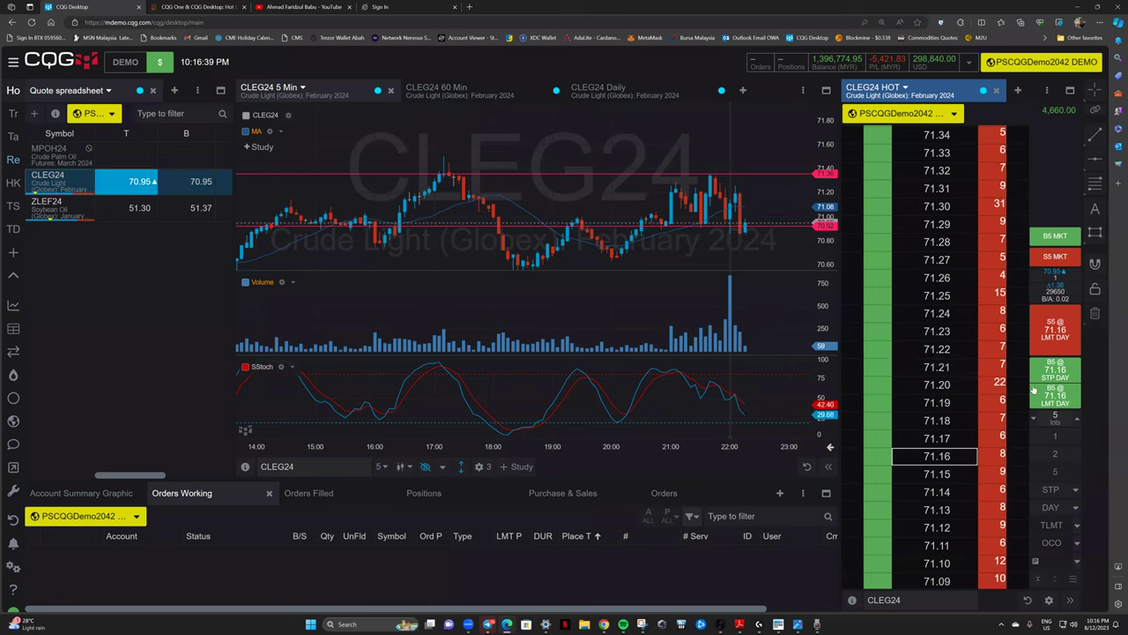
Set the order size to 500 lots and try to place a CLEG24 buy stop day order at 71.16.
{"action": "left_click", "coordinate": [1055, 417]}
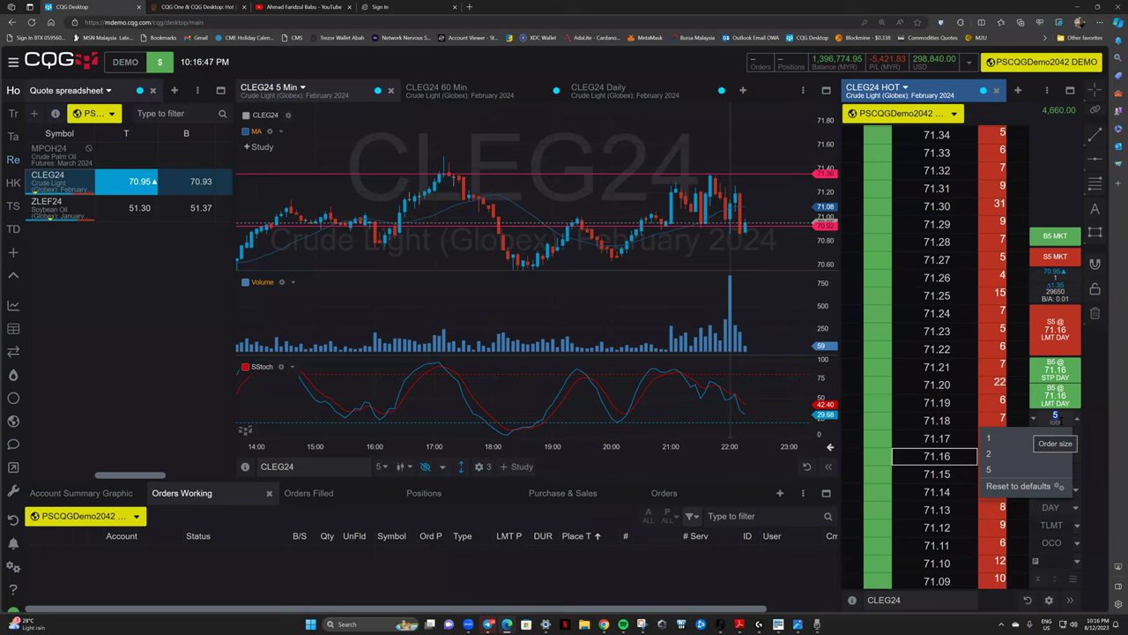
{"action": "type", "text": "500"}
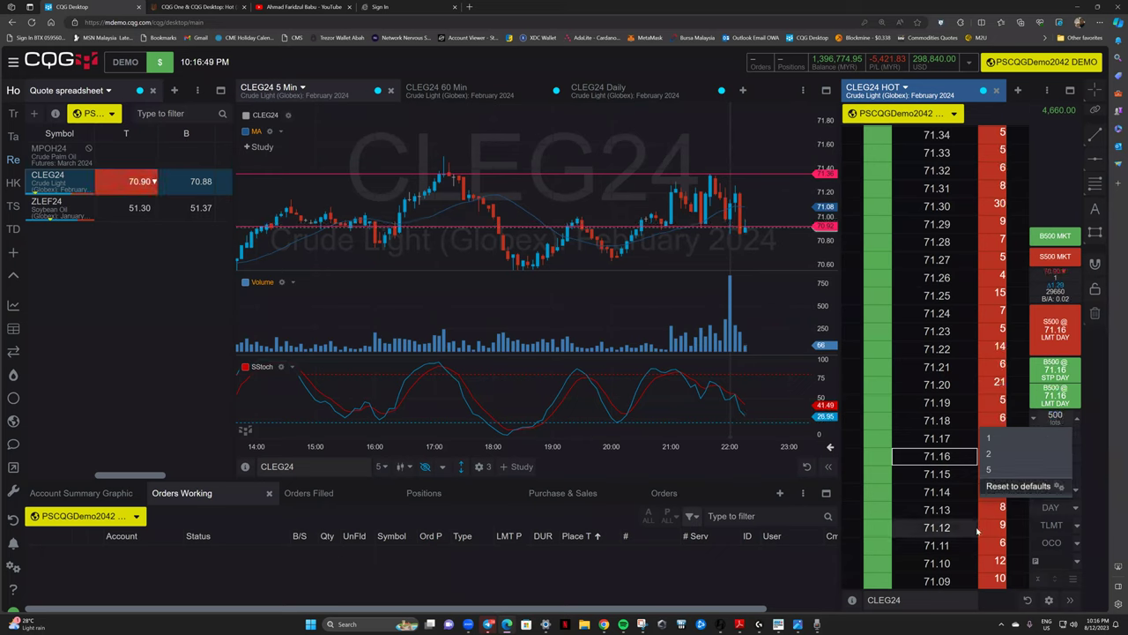
{"action": "key", "text": "Return"}
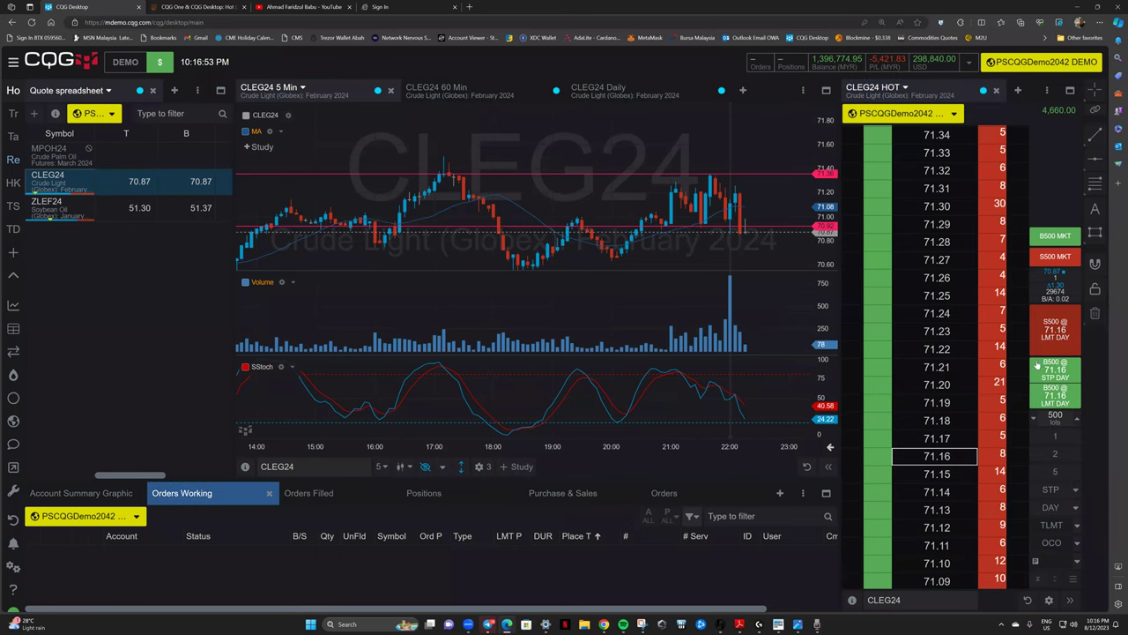
{"action": "left_click", "coordinate": [1038, 379]}
{"action": "left_click", "coordinate": [629, 375]}
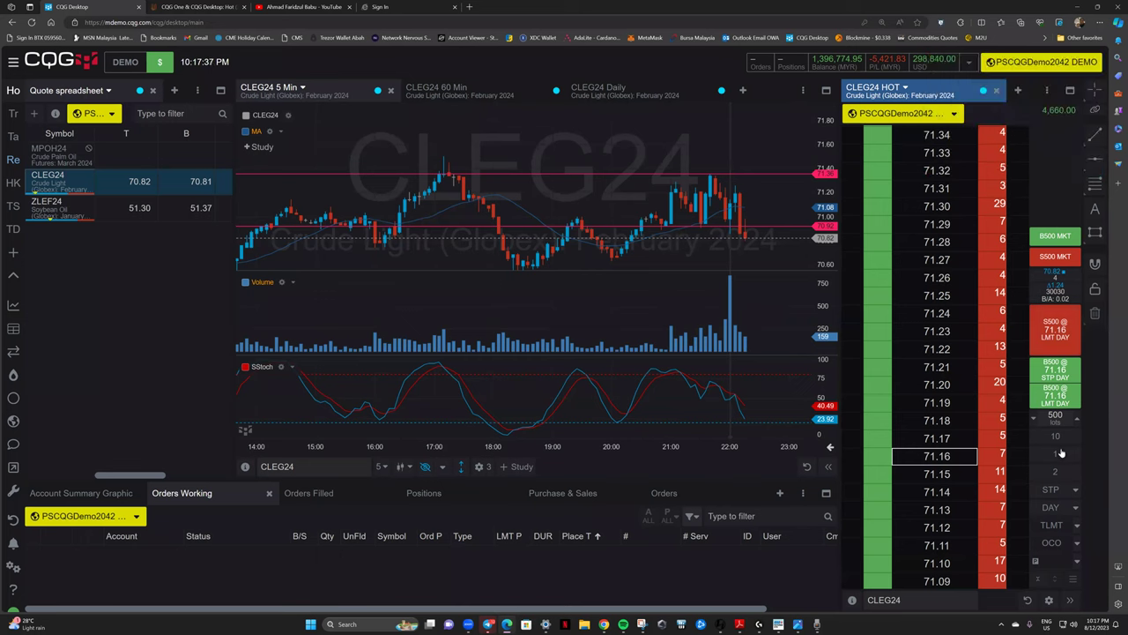
Set the order size to 50 lots and place a CLEG24 buy limit day order at 70.43.
{"action": "left_click", "coordinate": [1055, 415]}
{"action": "type", "text": "50"}
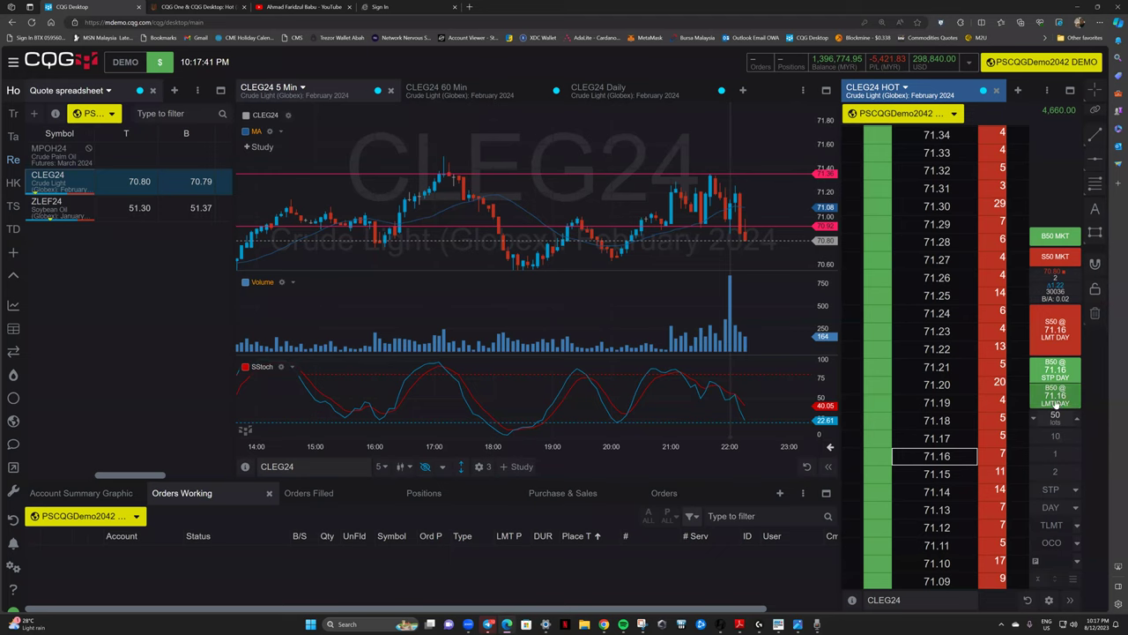
{"action": "left_click", "coordinate": [1055, 394]}
{"action": "left_click", "coordinate": [593, 379]}
{"action": "scroll", "coordinate": [952, 471], "scroll_direction": "down", "scroll_amount": 5}
{"action": "scroll", "coordinate": [952, 471], "scroll_direction": "down", "scroll_amount": 5}
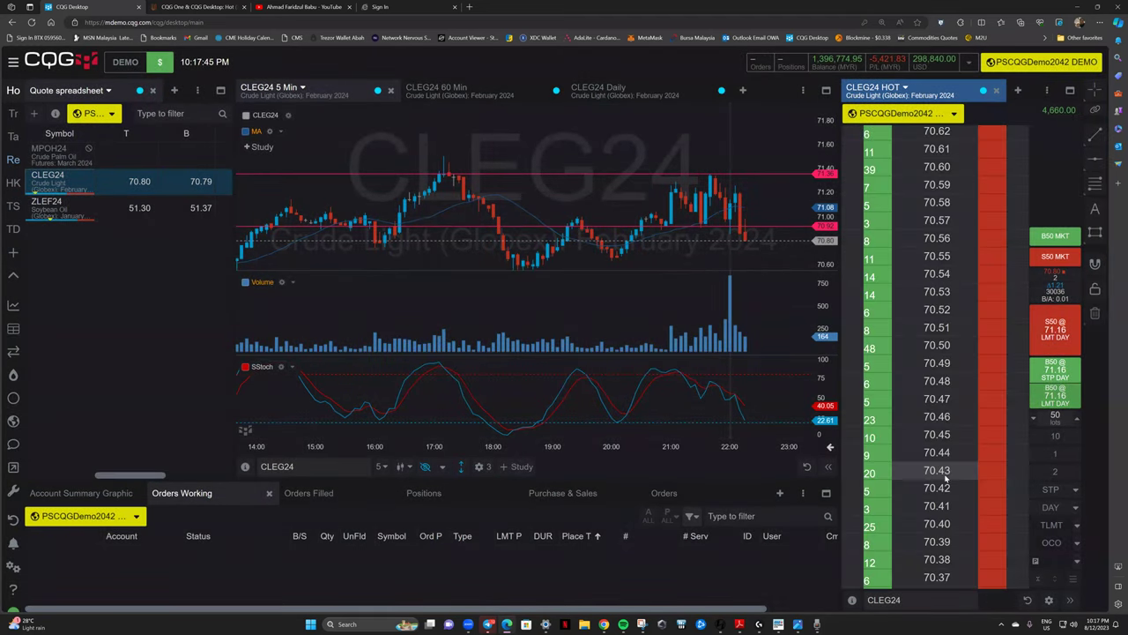
{"action": "left_click", "coordinate": [952, 470]}
{"action": "left_click", "coordinate": [593, 370]}
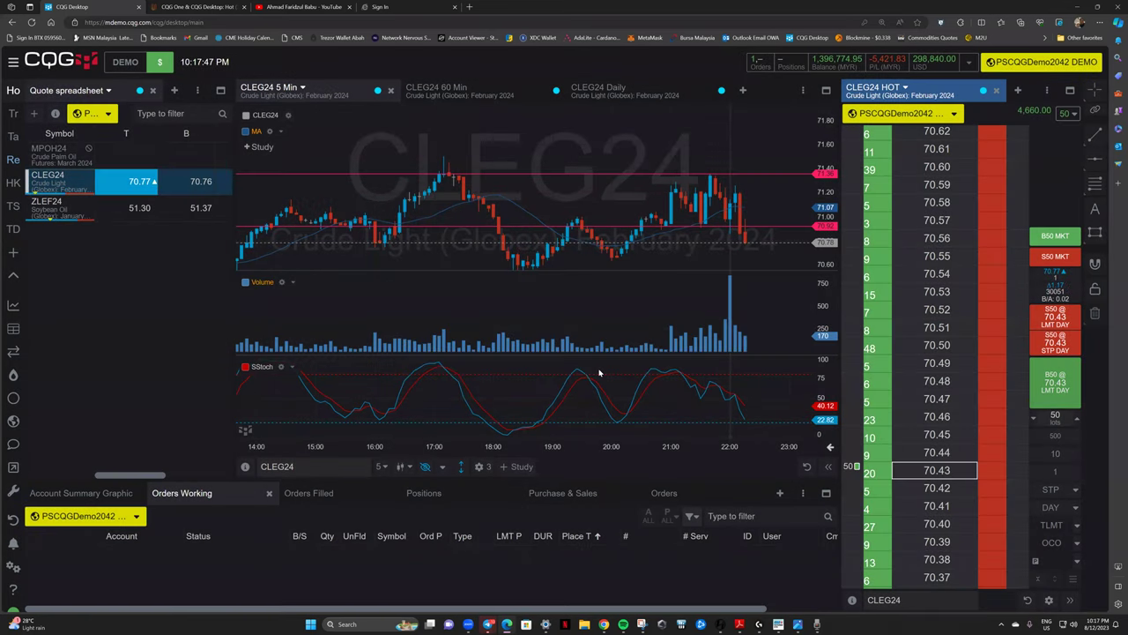
Try to place a second 50-lot CLEG24 buy limit day order at 70.43.
{"action": "mouse_move", "coordinate": [1068, 159]}
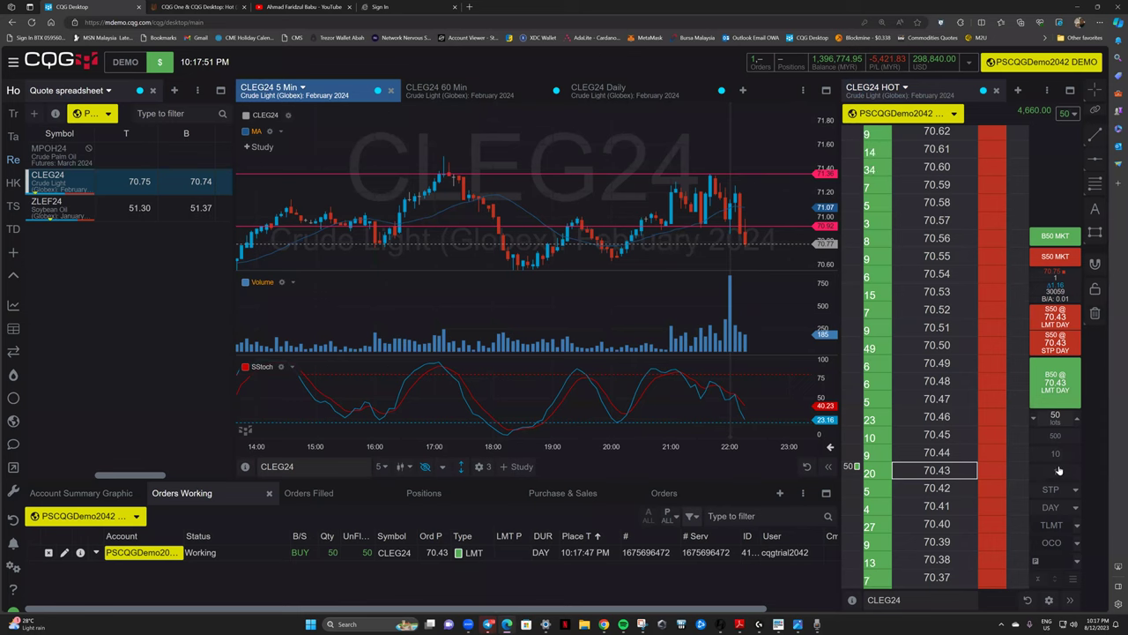
{"action": "left_click", "coordinate": [1055, 385]}
{"action": "left_click", "coordinate": [619, 374]}
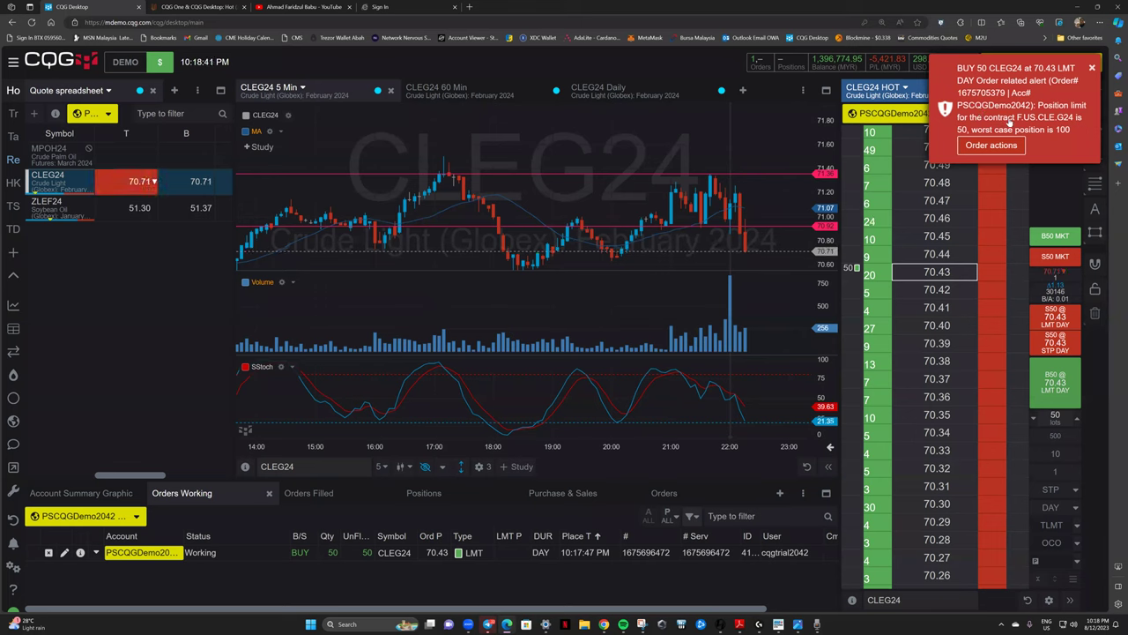
Dismiss the order alert and cancel all working CLEG24 buy orders.
{"action": "left_click", "coordinate": [1092, 67]}
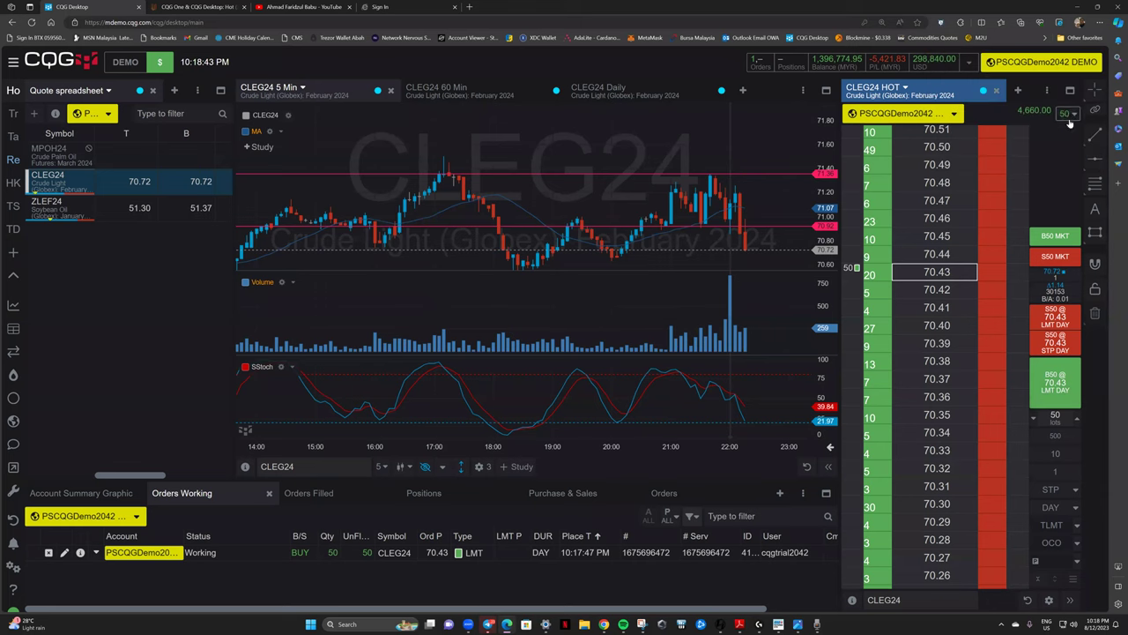
{"action": "left_click", "coordinate": [1068, 161]}
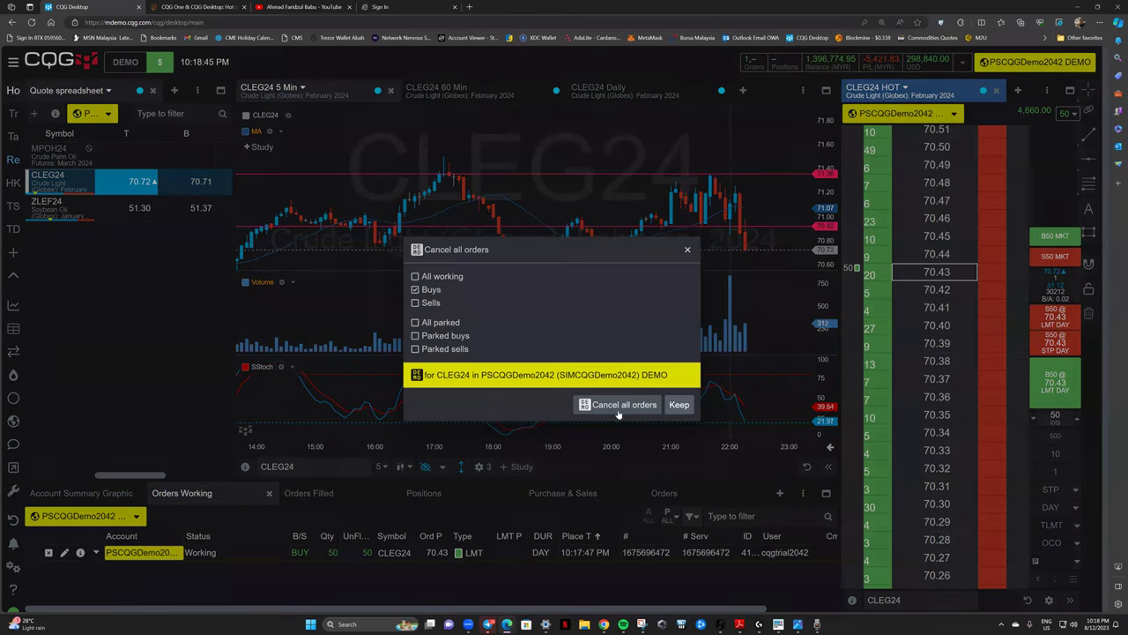
{"action": "left_click", "coordinate": [573, 405]}
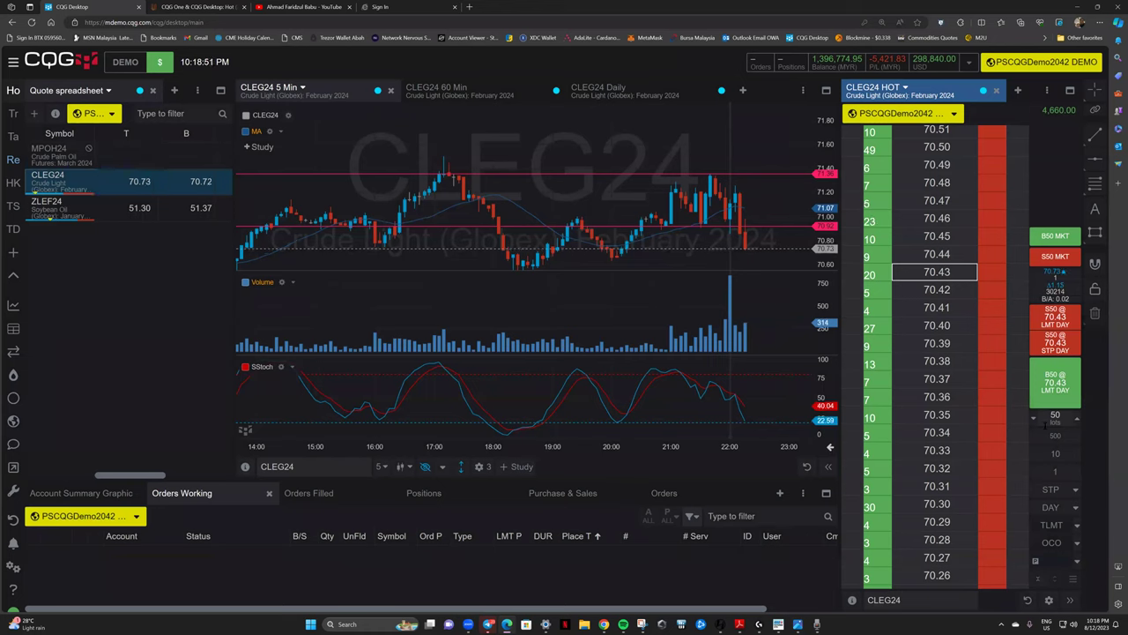
Set the order size to 1 lot and place a CLEG24 buy market day order.
{"action": "left_click", "coordinate": [1055, 471]}
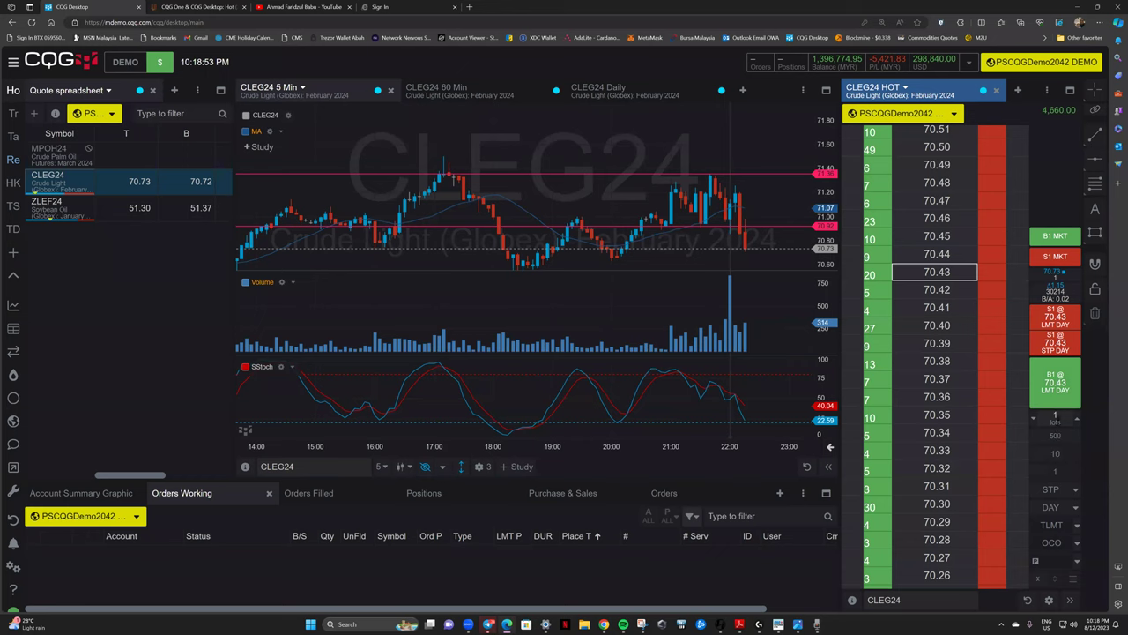
{"action": "left_click", "coordinate": [1055, 416]}
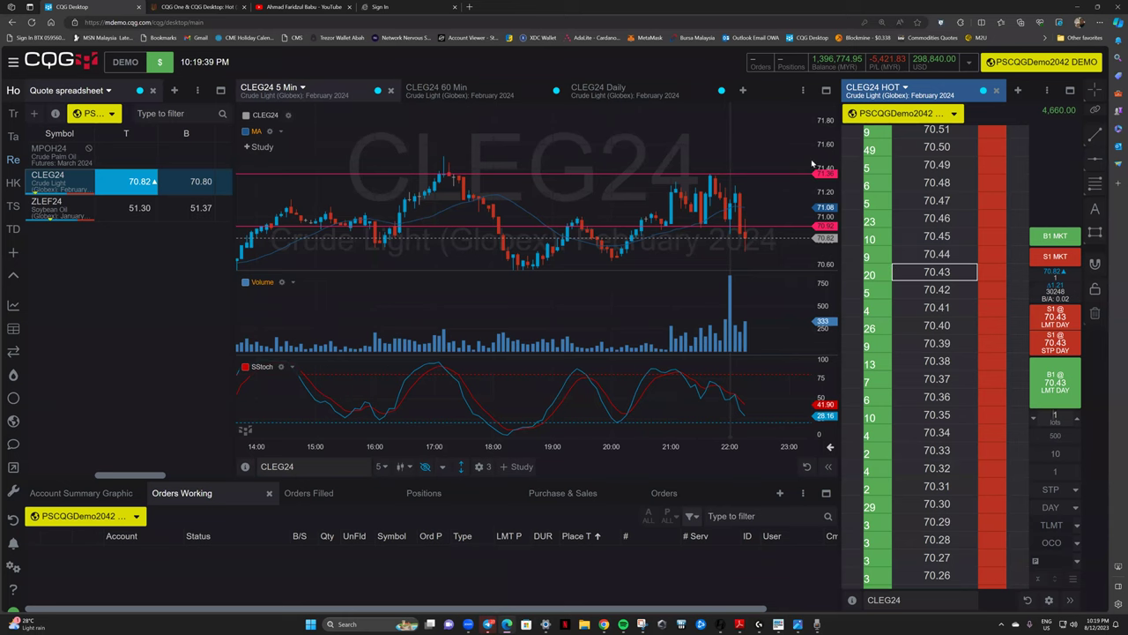
{"action": "left_click", "coordinate": [1055, 236]}
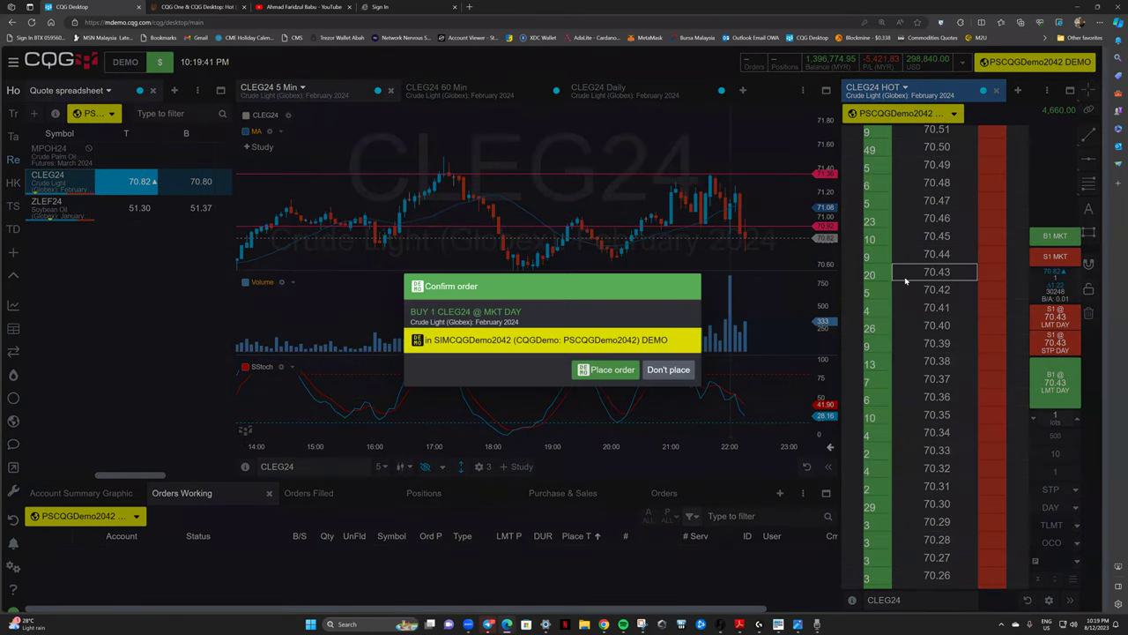
{"action": "left_click", "coordinate": [612, 370]}
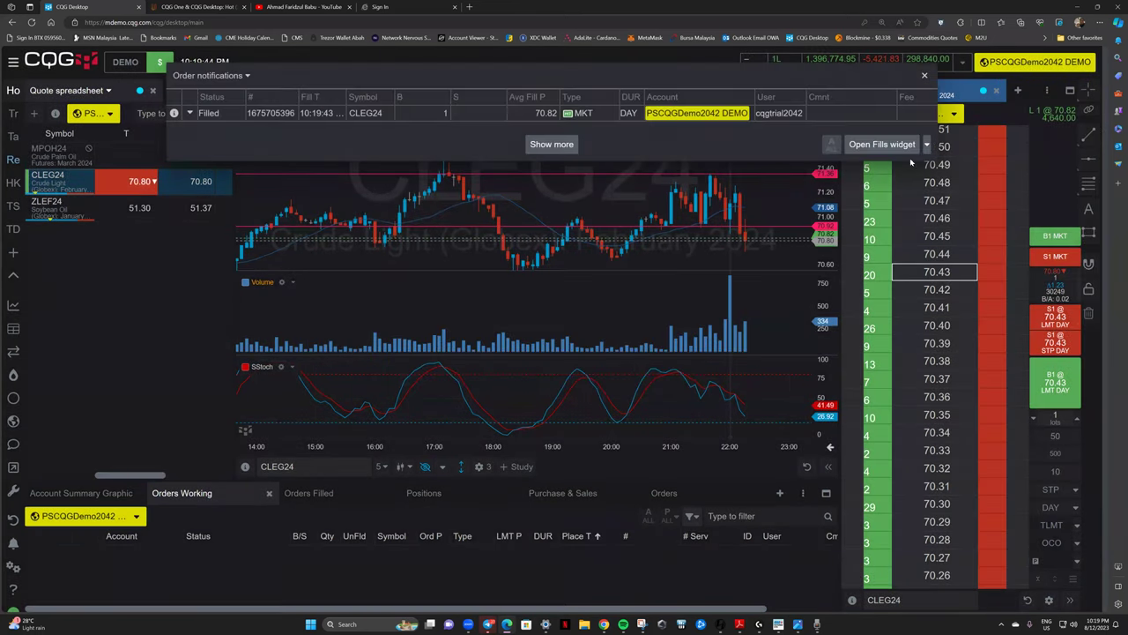
Move the order notifications window off the price ladder and select the 70.73 price level for CLEG24.
{"action": "left_click_drag", "start_coordinate": [719, 81], "coordinate": [665, 128]}
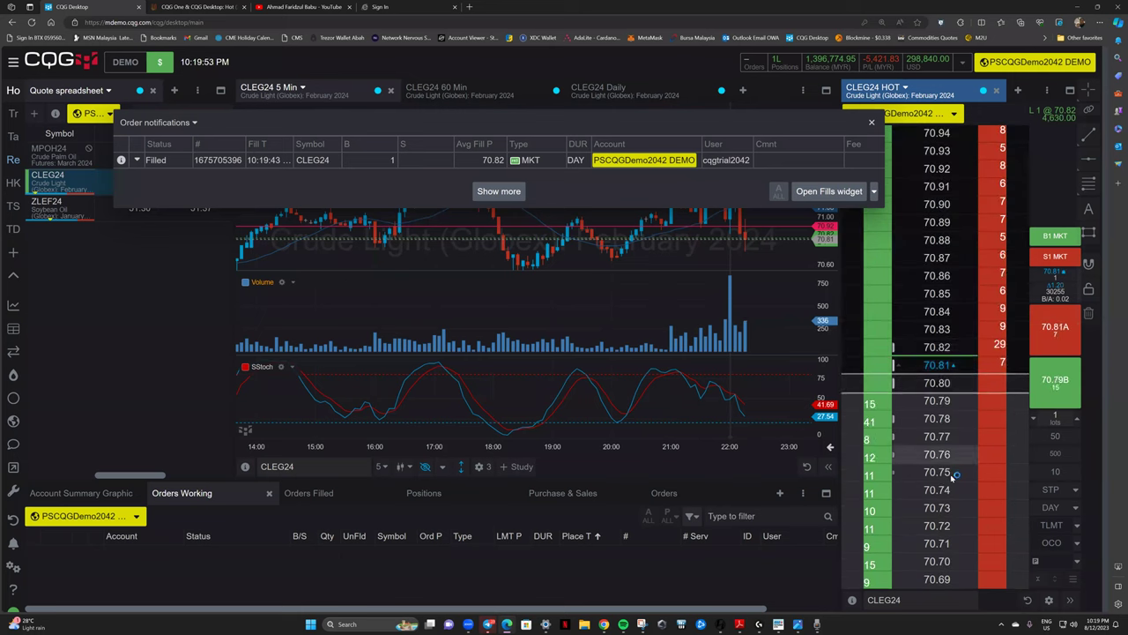
{"action": "left_click", "coordinate": [938, 508]}
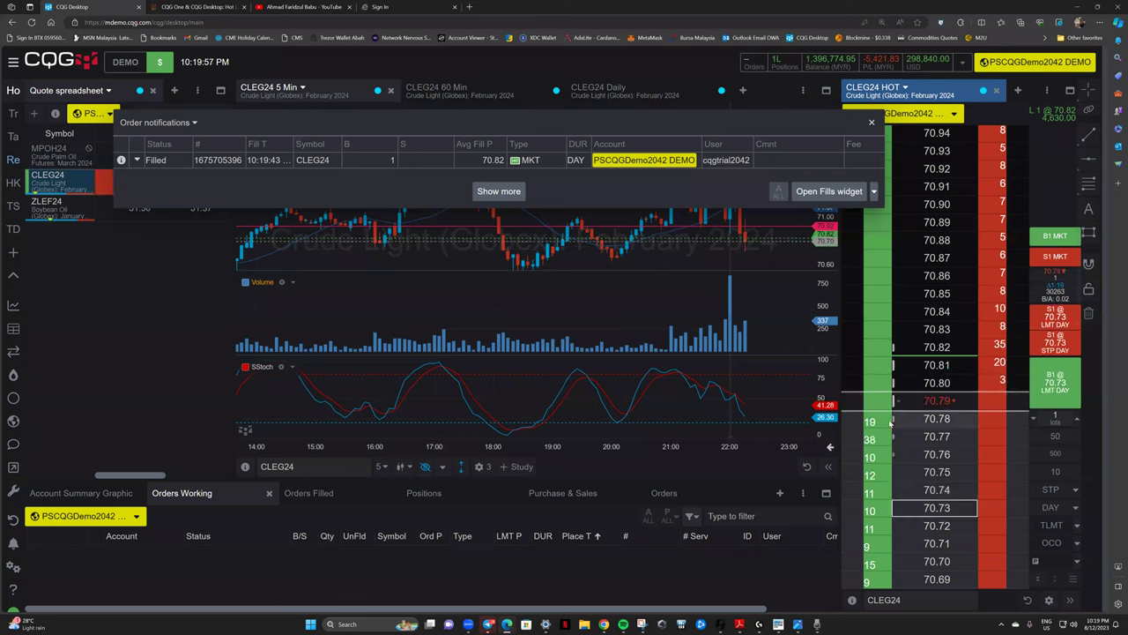
Set the order duration to GTC for new CLEG24 orders in the price ladder.
{"action": "left_click", "coordinate": [651, 284]}
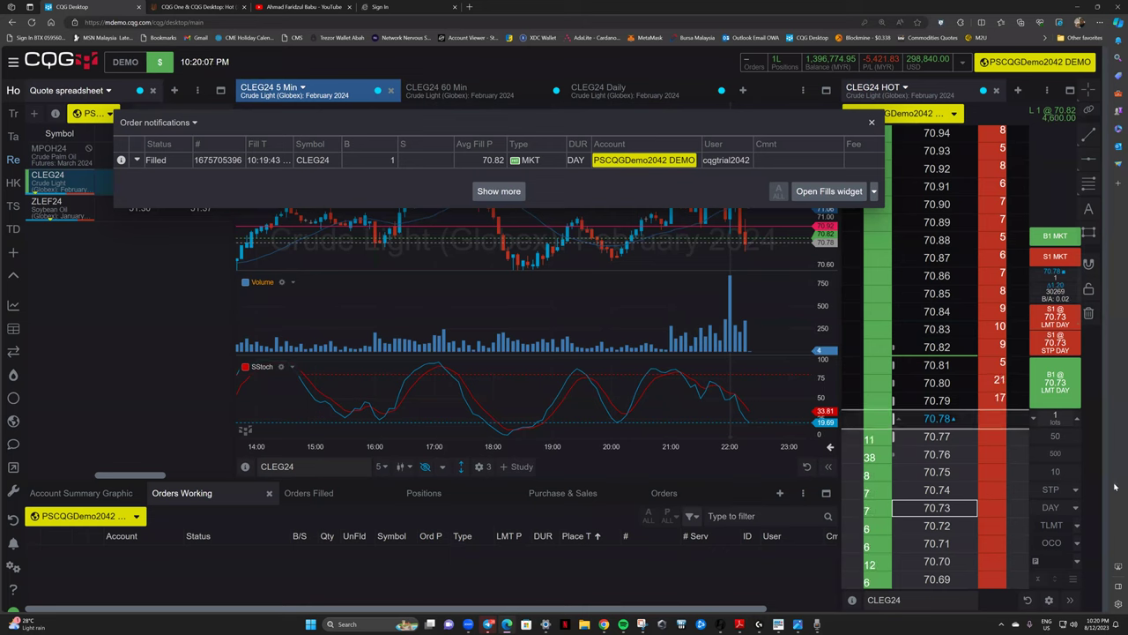
{"action": "left_click", "coordinate": [1058, 509]}
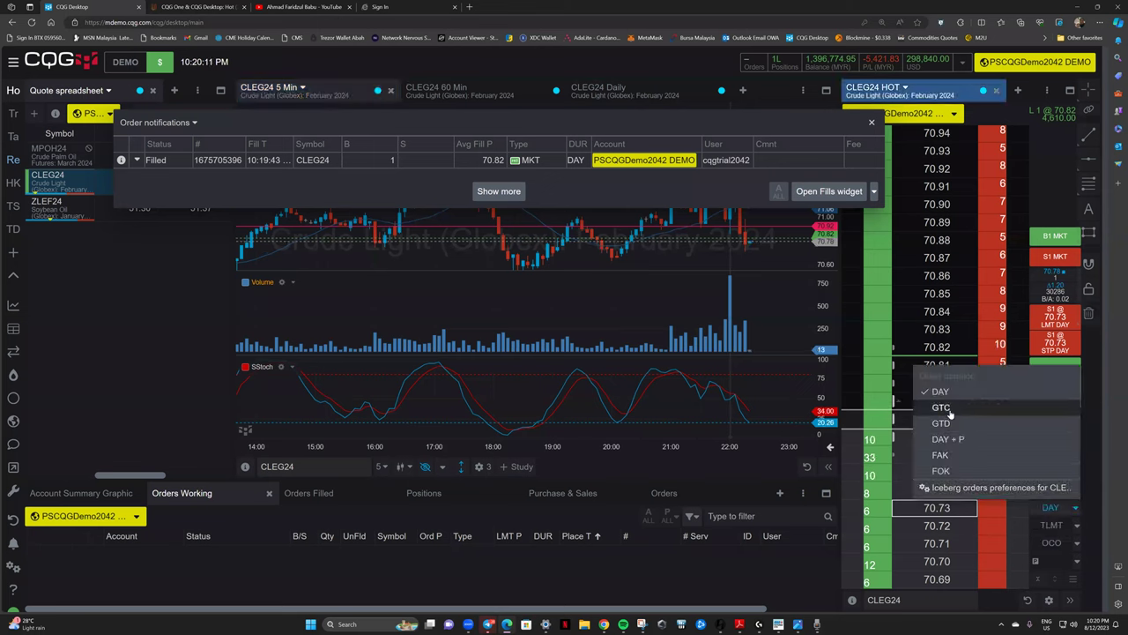
{"action": "left_click", "coordinate": [1035, 406]}
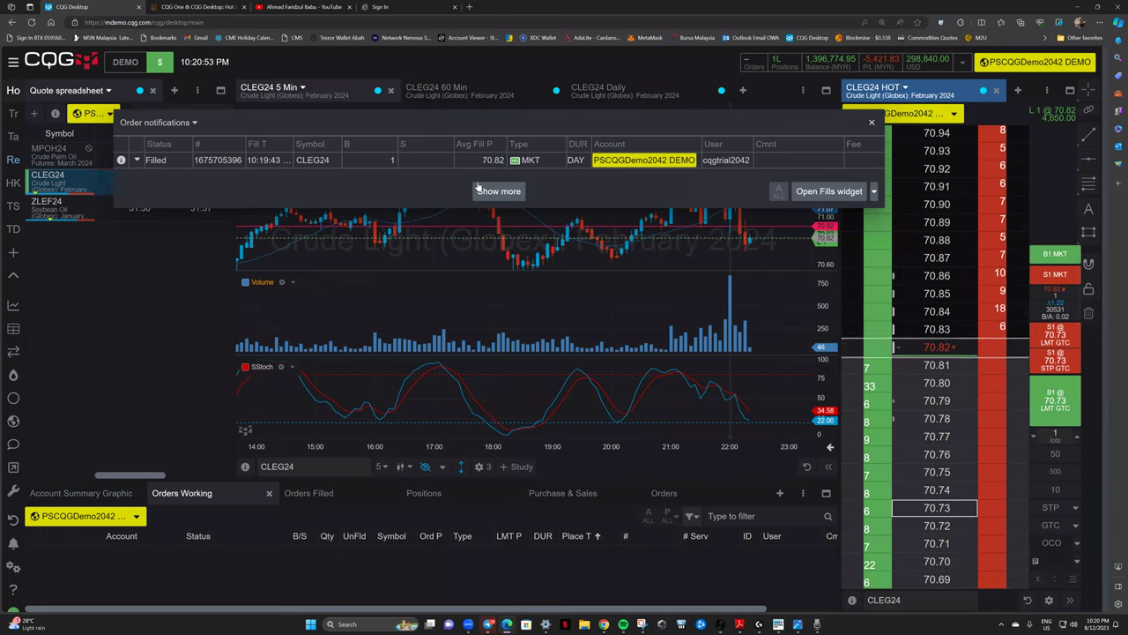
Move the order notifications window clear of the quotes and start a bracket order for the filled CLEG24 buy.
{"action": "left_click_drag", "start_coordinate": [531, 120], "coordinate": [520, 132]}
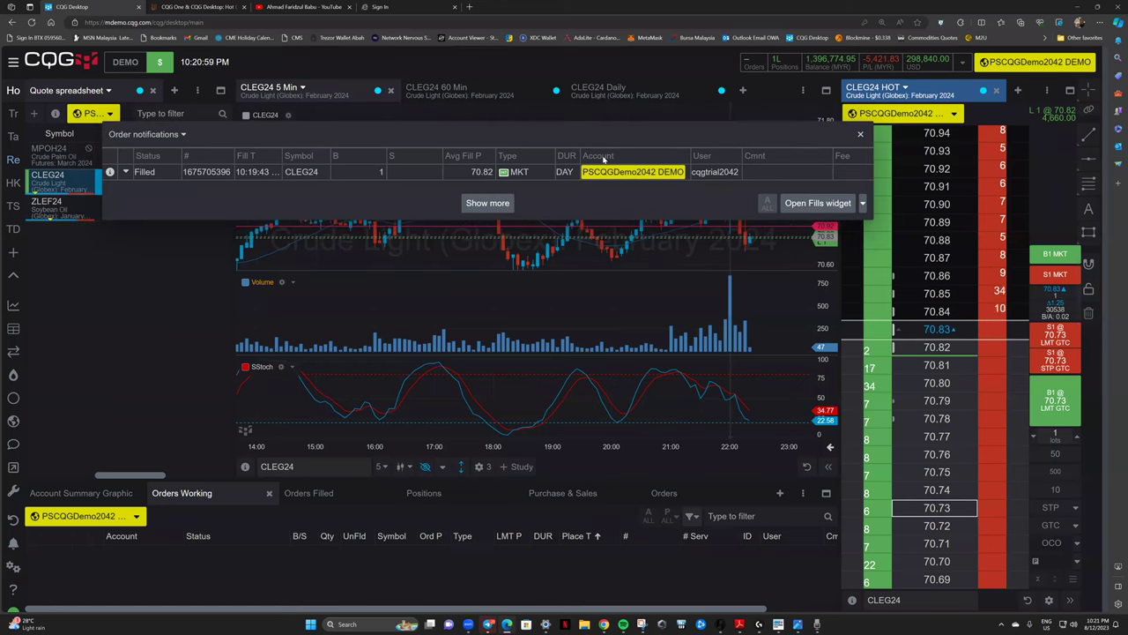
{"action": "left_click_drag", "start_coordinate": [595, 141], "coordinate": [660, 171]}
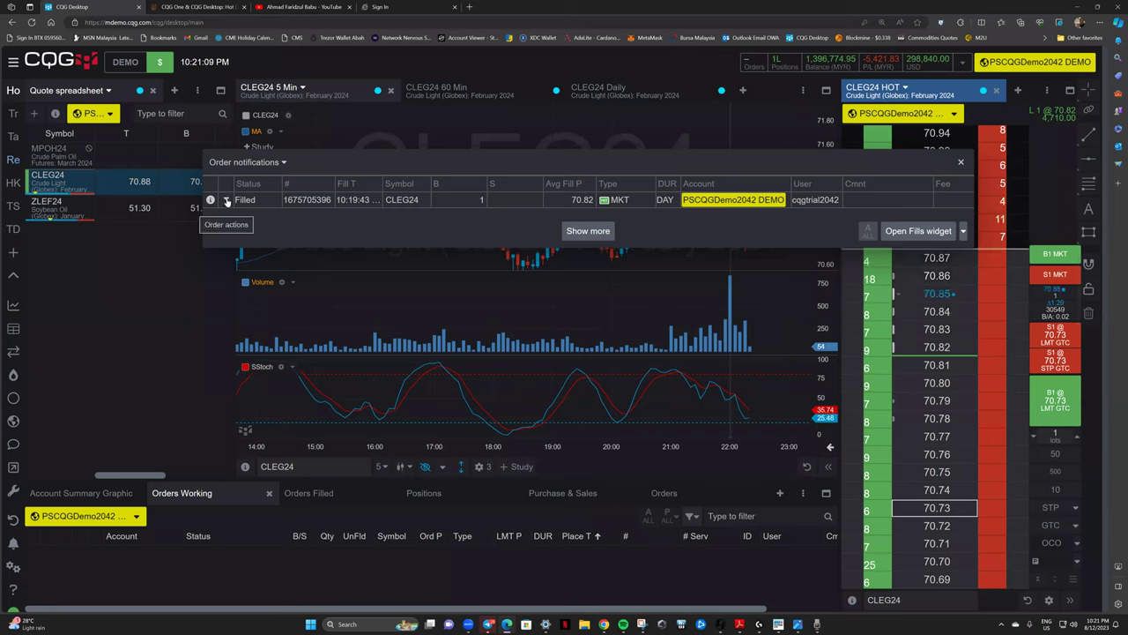
{"action": "left_click", "coordinate": [227, 201]}
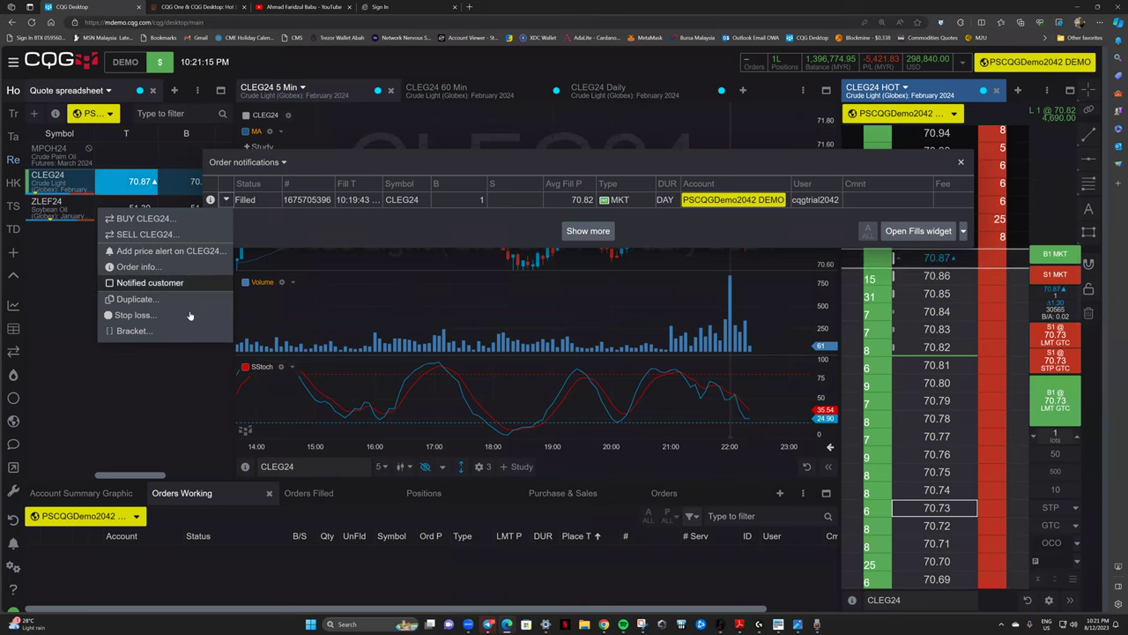
{"action": "left_click", "coordinate": [161, 331]}
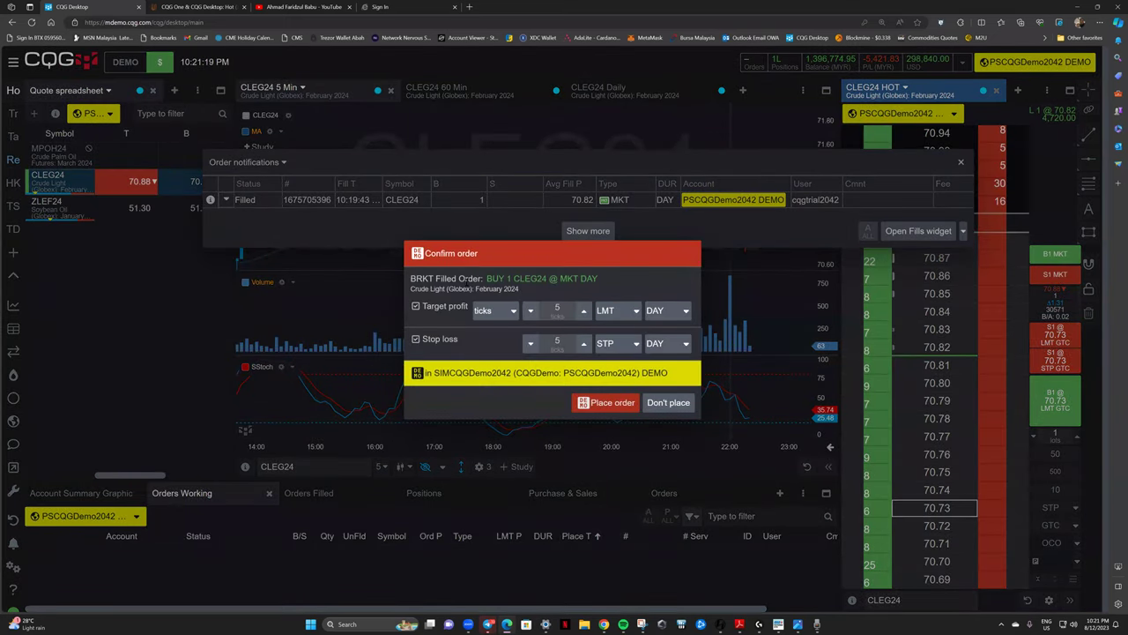
Try price and USD as the bracket order's offset unit.
{"action": "left_click", "coordinate": [415, 306]}
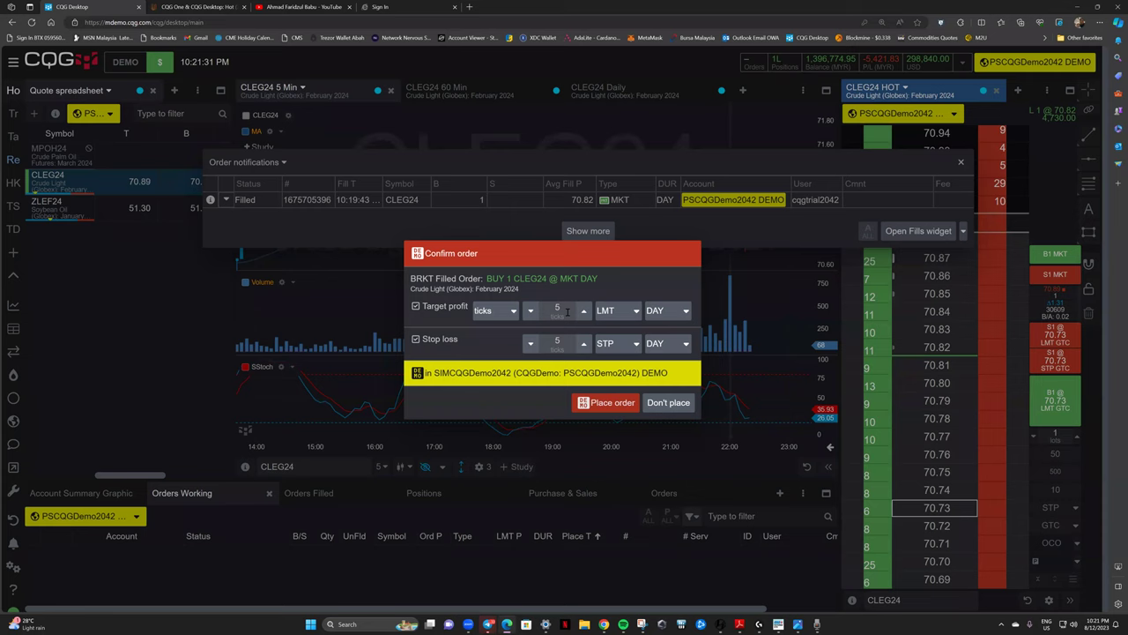
{"action": "left_click", "coordinate": [490, 310]}
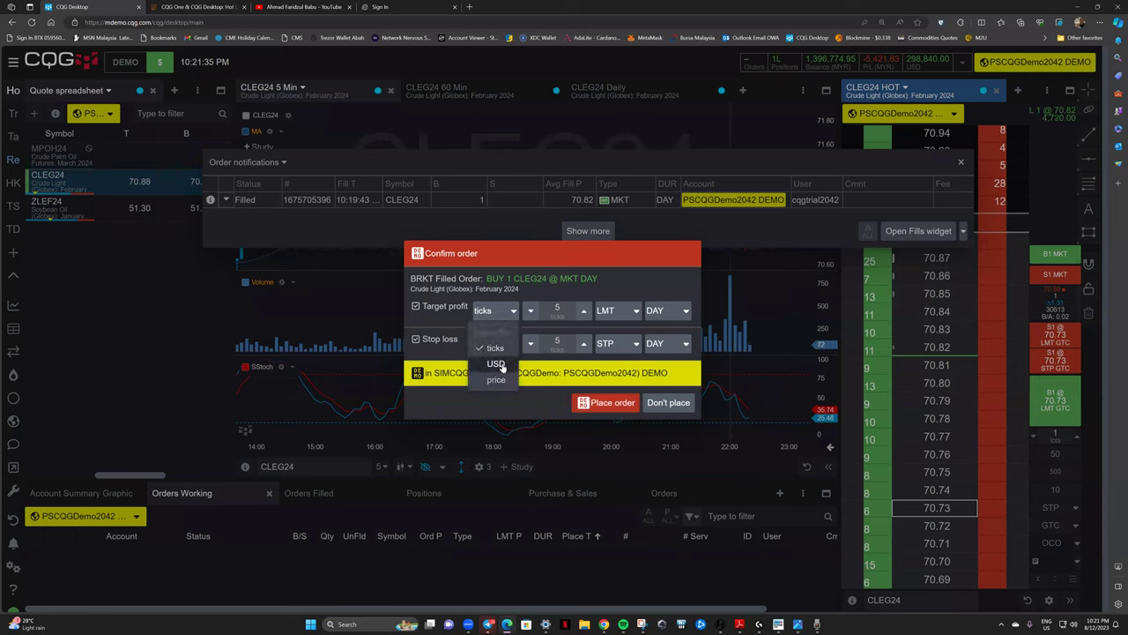
{"action": "left_click", "coordinate": [496, 379]}
{"action": "left_click", "coordinate": [492, 311]}
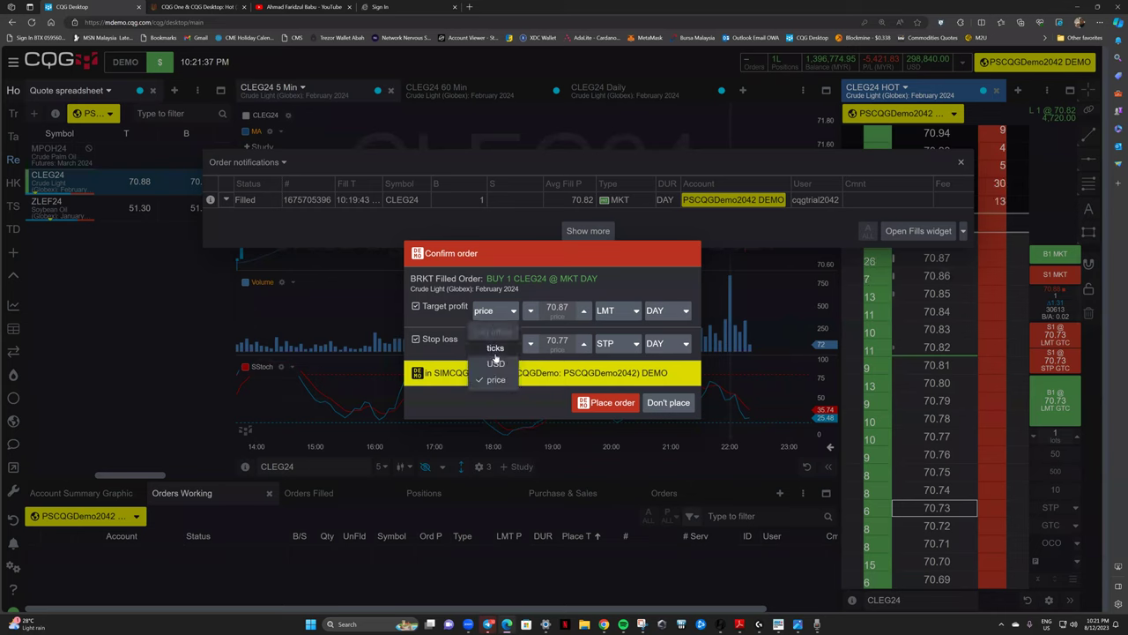
{"action": "left_click", "coordinate": [496, 365]}
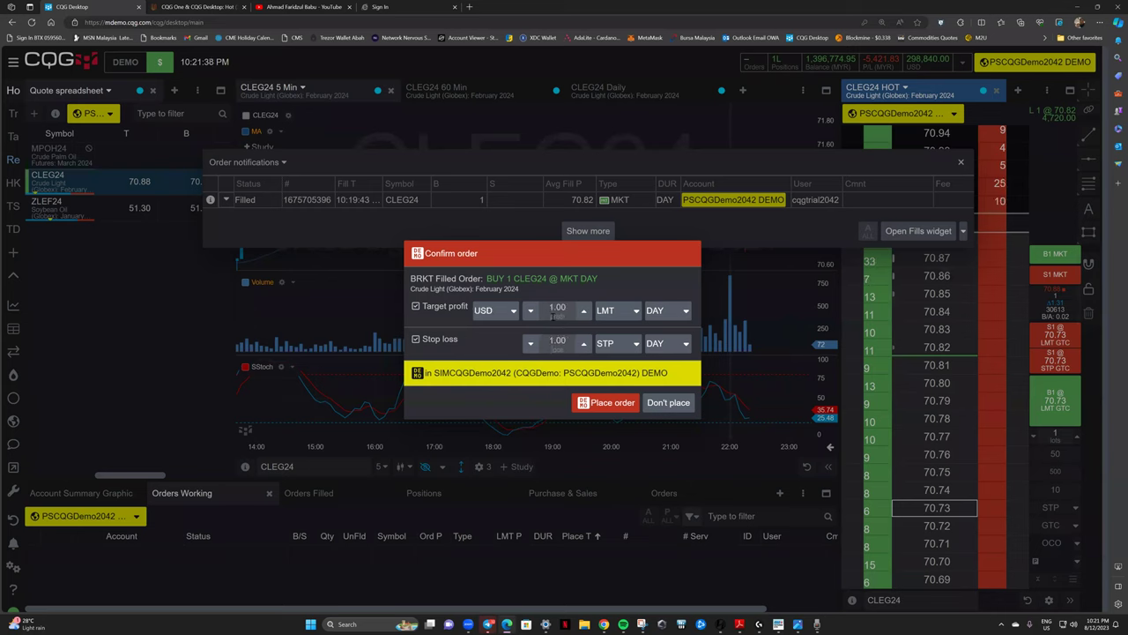
Express the bracket offsets in ticks, with a target profit of 60 and a stop loss of 30.
{"action": "left_click", "coordinate": [494, 310]}
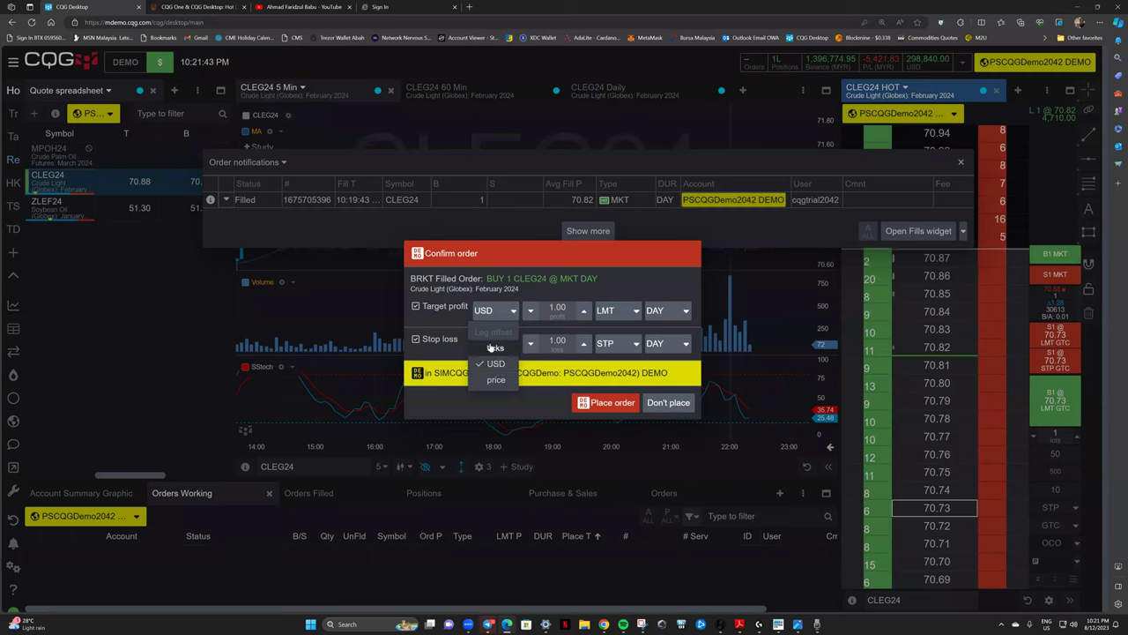
{"action": "left_click", "coordinate": [495, 348]}
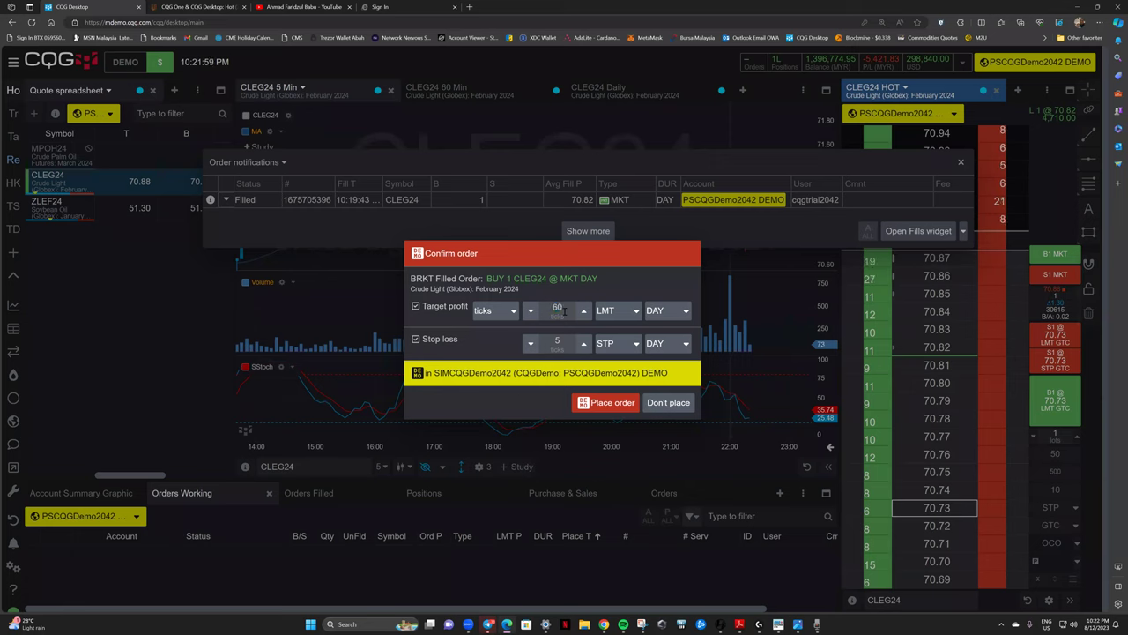
{"action": "double_click", "coordinate": [558, 340]}
{"action": "type", "text": "30"}
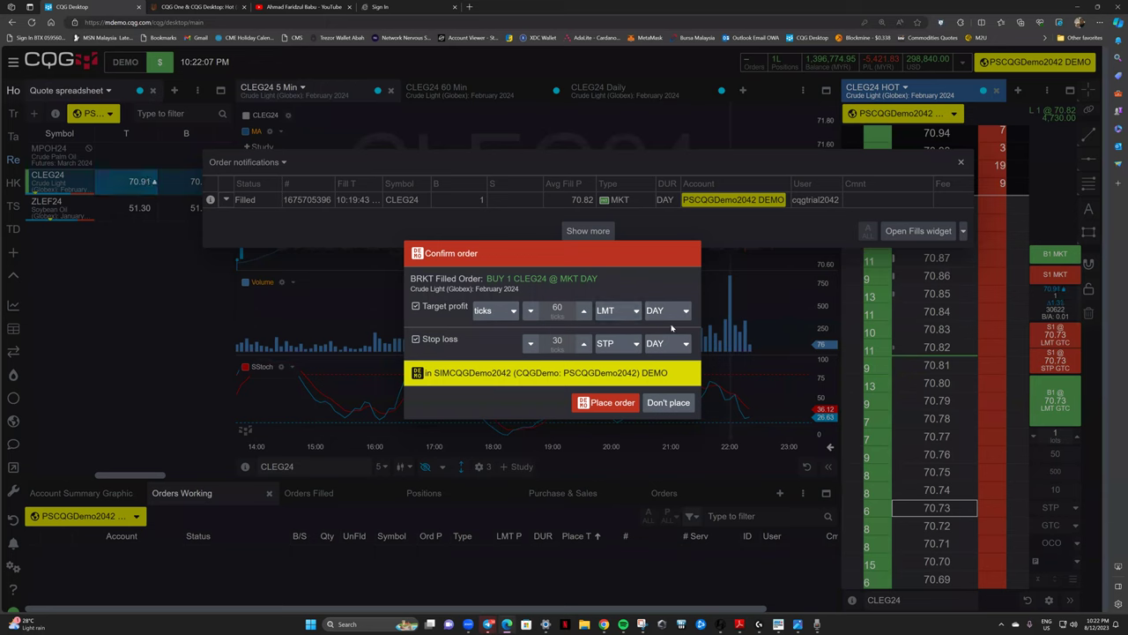
Set the target profit and stop loss durations to GTC and place the bracket order.
{"action": "left_click", "coordinate": [667, 342]}
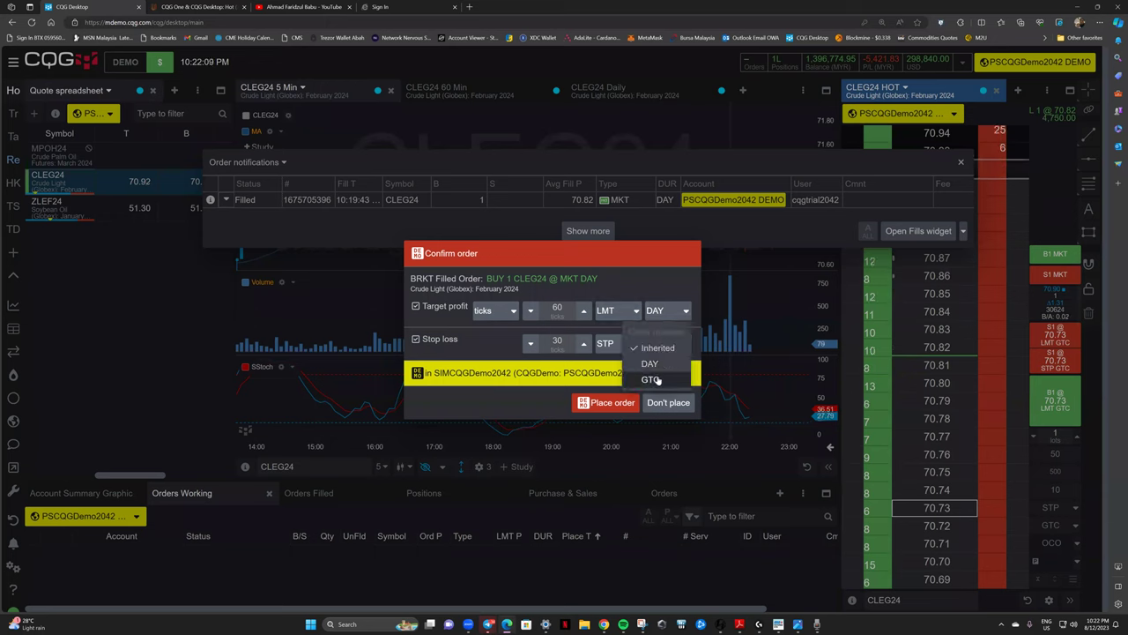
{"action": "left_click", "coordinate": [657, 379]}
{"action": "left_click", "coordinate": [667, 343]}
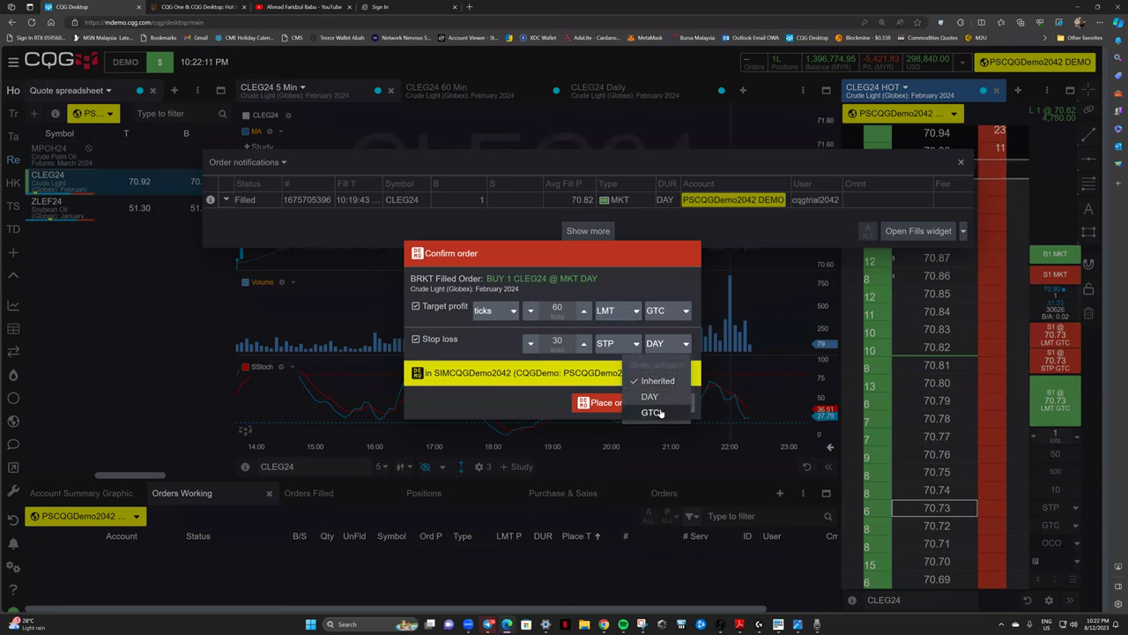
{"action": "left_click", "coordinate": [660, 412]}
{"action": "left_click_drag", "start_coordinate": [471, 254], "coordinate": [483, 225]}
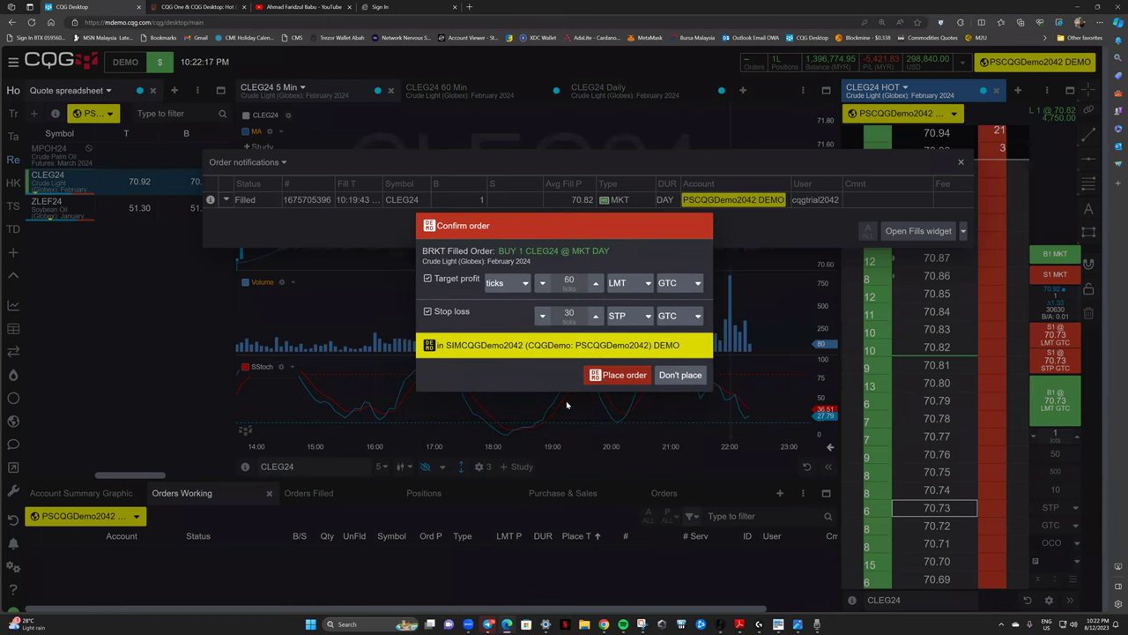
{"action": "left_click", "coordinate": [624, 375]}
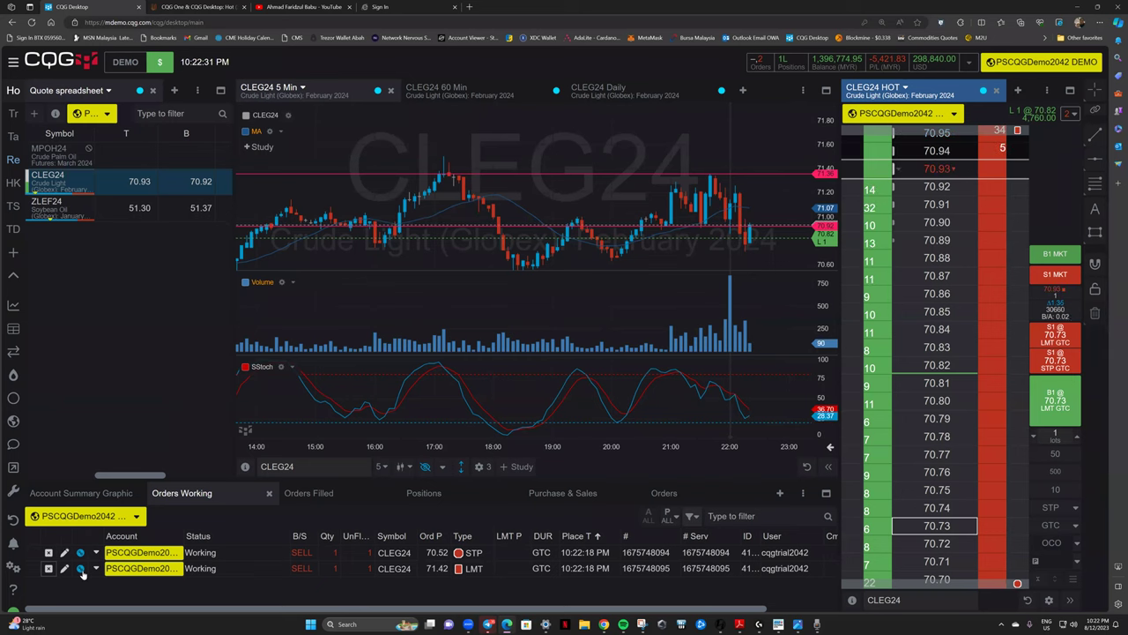
Examine where the working limit and stop sell orders sit in the CLEG24 price ladder.
{"action": "scroll", "coordinate": [927, 501], "scroll_direction": "up", "scroll_amount": 5}
{"action": "scroll", "coordinate": [927, 501], "scroll_direction": "down", "scroll_amount": 3}
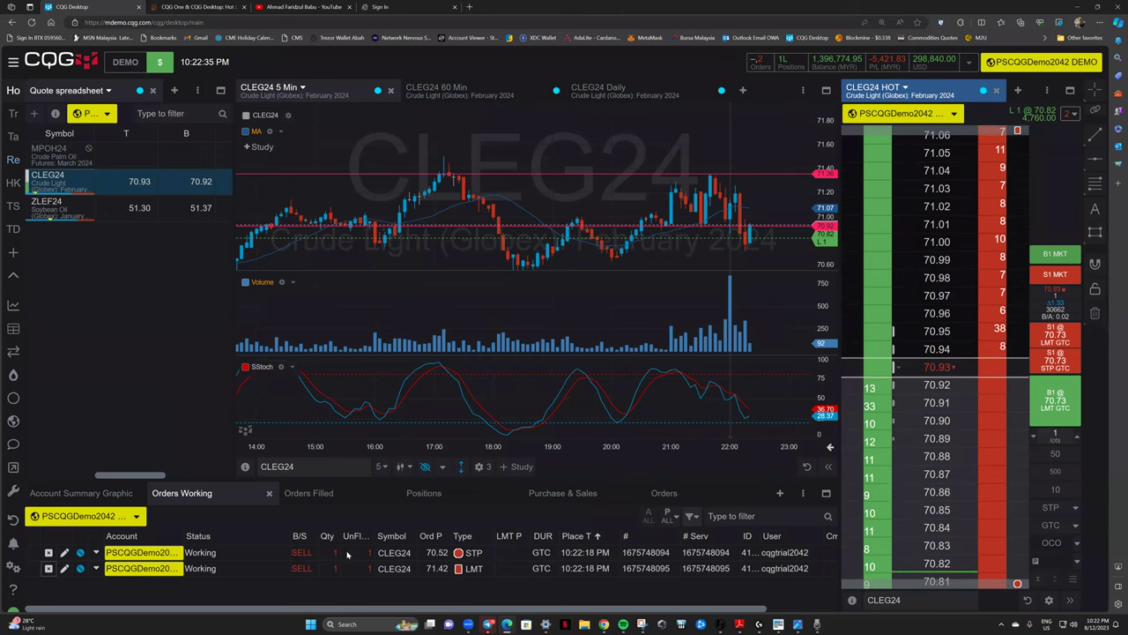
{"action": "scroll", "coordinate": [943, 447], "scroll_direction": "down", "scroll_amount": 3}
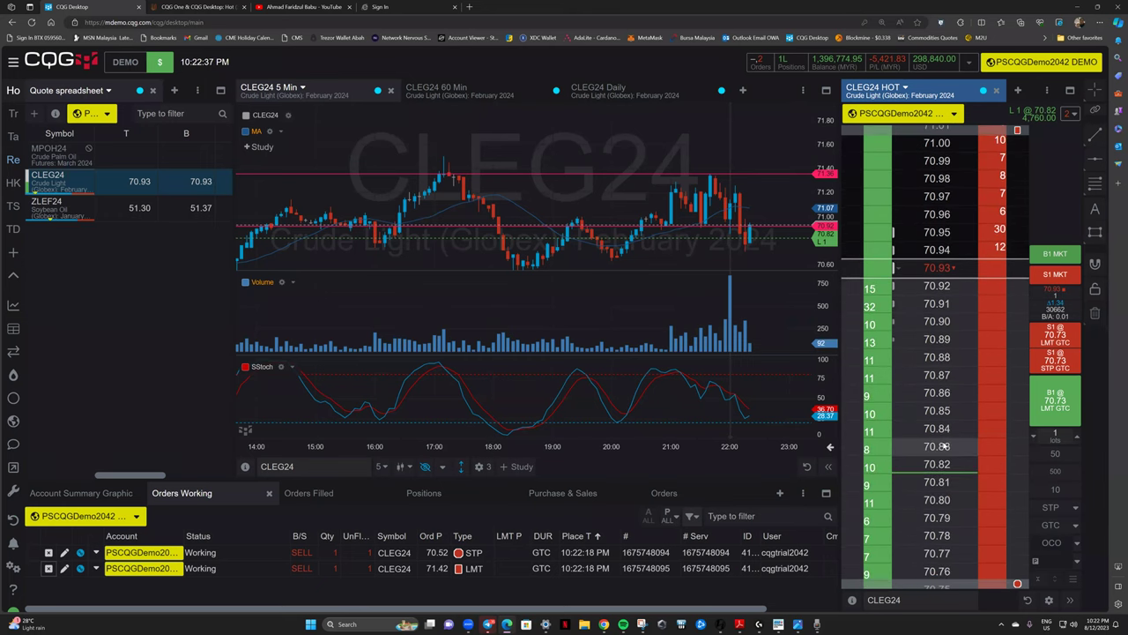
{"action": "scroll", "coordinate": [945, 446], "scroll_direction": "up", "scroll_amount": 10}
{"action": "scroll", "coordinate": [961, 432], "scroll_direction": "down", "scroll_amount": 15}
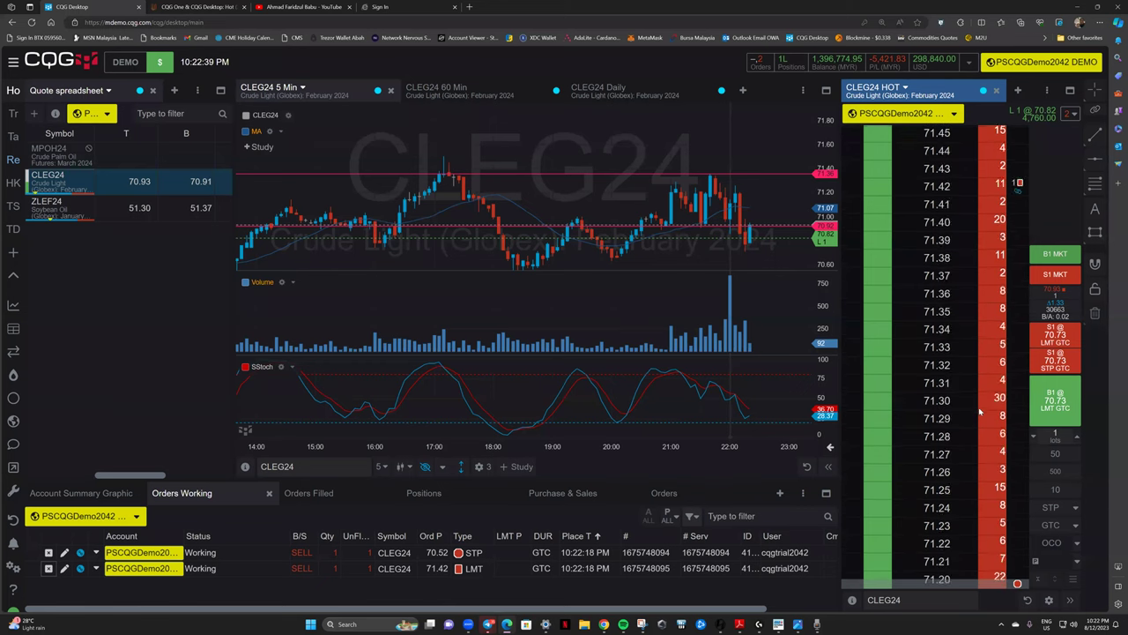
{"action": "scroll", "coordinate": [976, 417], "scroll_direction": "down", "scroll_amount": 4}
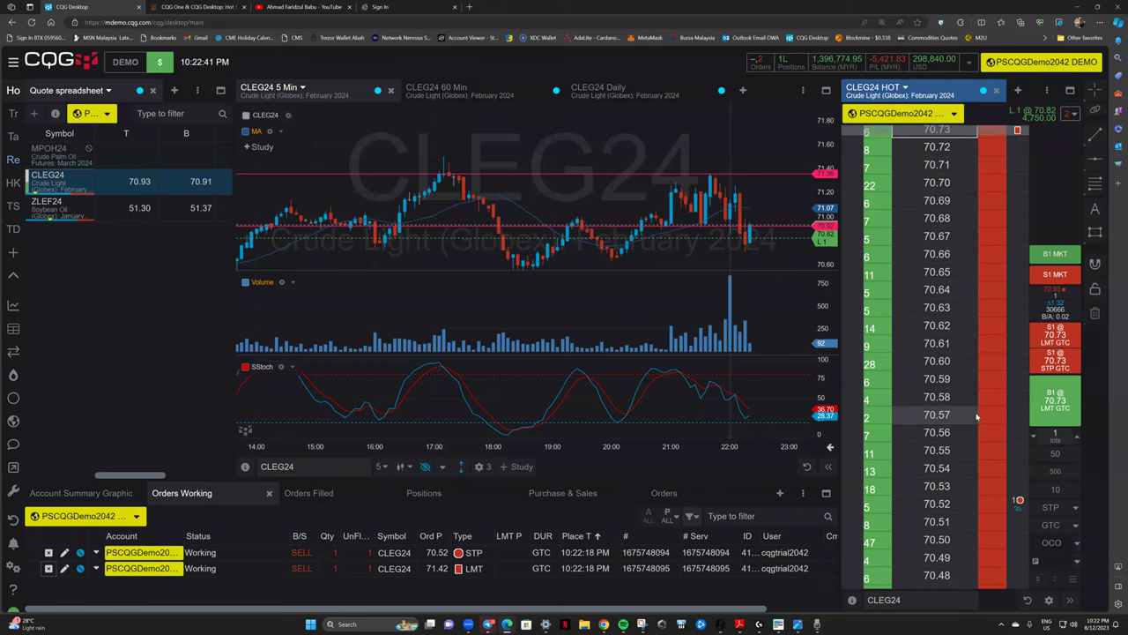
{"action": "scroll", "coordinate": [977, 417], "scroll_direction": "up", "scroll_amount": 10}
{"action": "scroll", "coordinate": [976, 415], "scroll_direction": "up", "scroll_amount": 4}
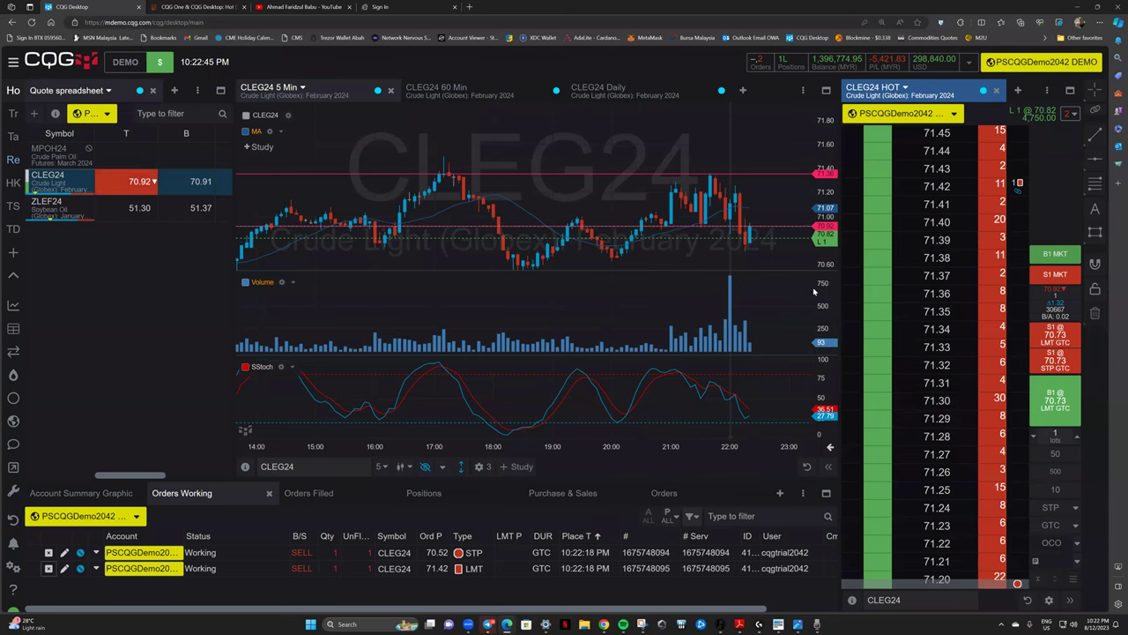
Move the working limit sell order to 71.29 in the price ladder and confirm the modification.
{"action": "mouse_move", "coordinate": [1021, 185]}
{"action": "left_mouse_down"}
{"action": "mouse_move", "coordinate": [999, 490]}
{"action": "mouse_move", "coordinate": [983, 510]}
{"action": "left_mouse_up"}
{"action": "left_click", "coordinate": [667, 399]}
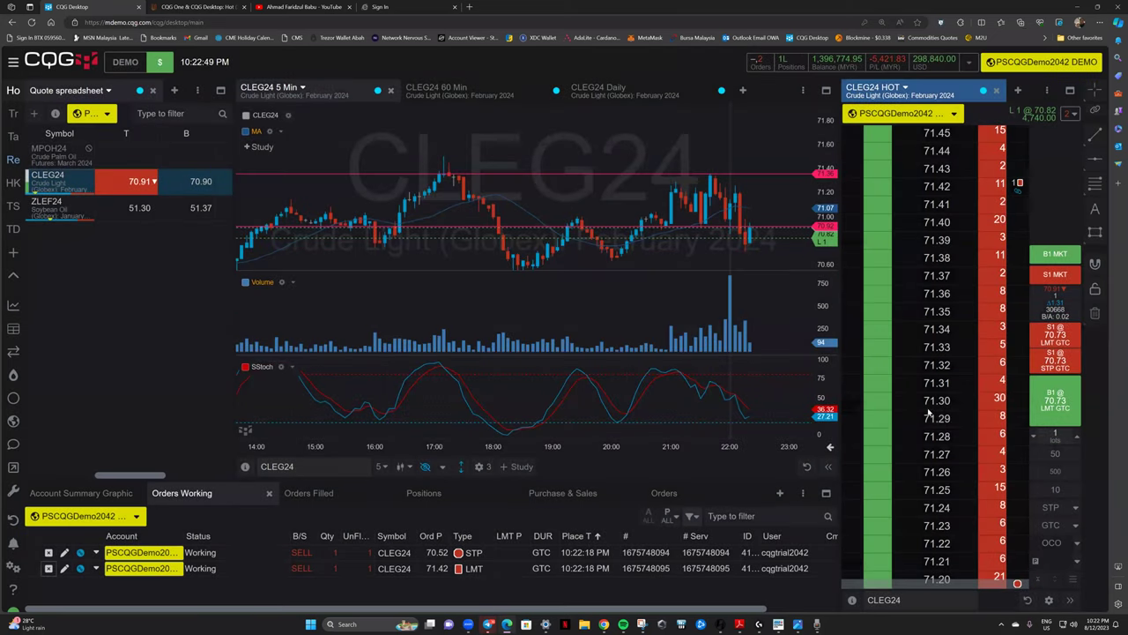
{"action": "scroll", "coordinate": [968, 418], "scroll_direction": "down", "scroll_amount": 5}
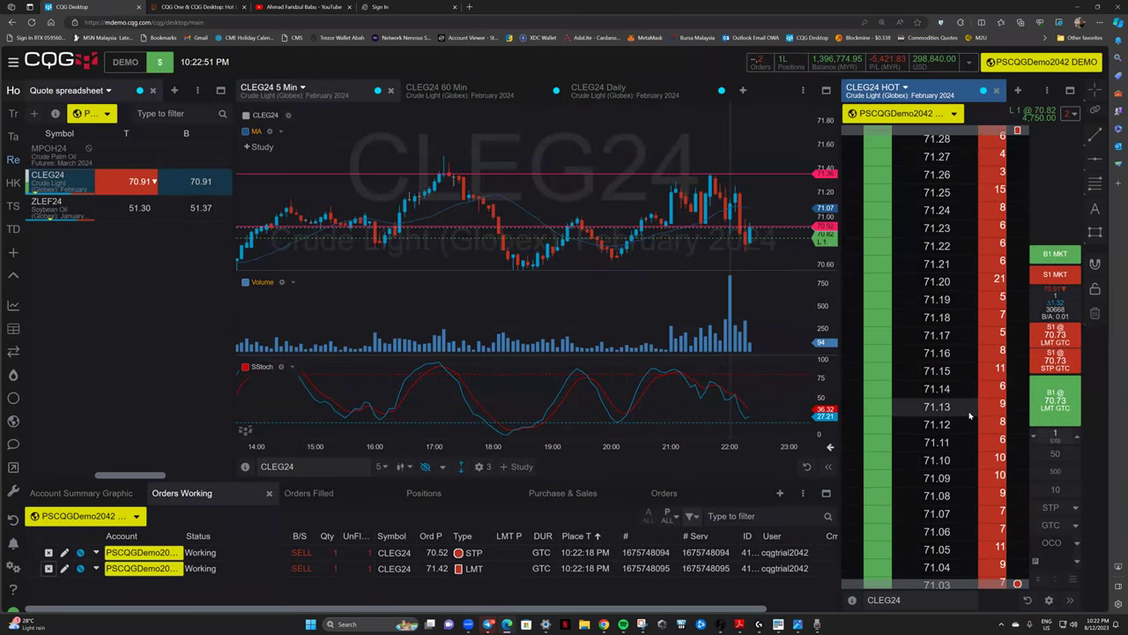
{"action": "scroll", "coordinate": [969, 415], "scroll_direction": "up", "scroll_amount": 5}
{"action": "left_click_drag", "start_coordinate": [1019, 186], "coordinate": [1018, 420]}
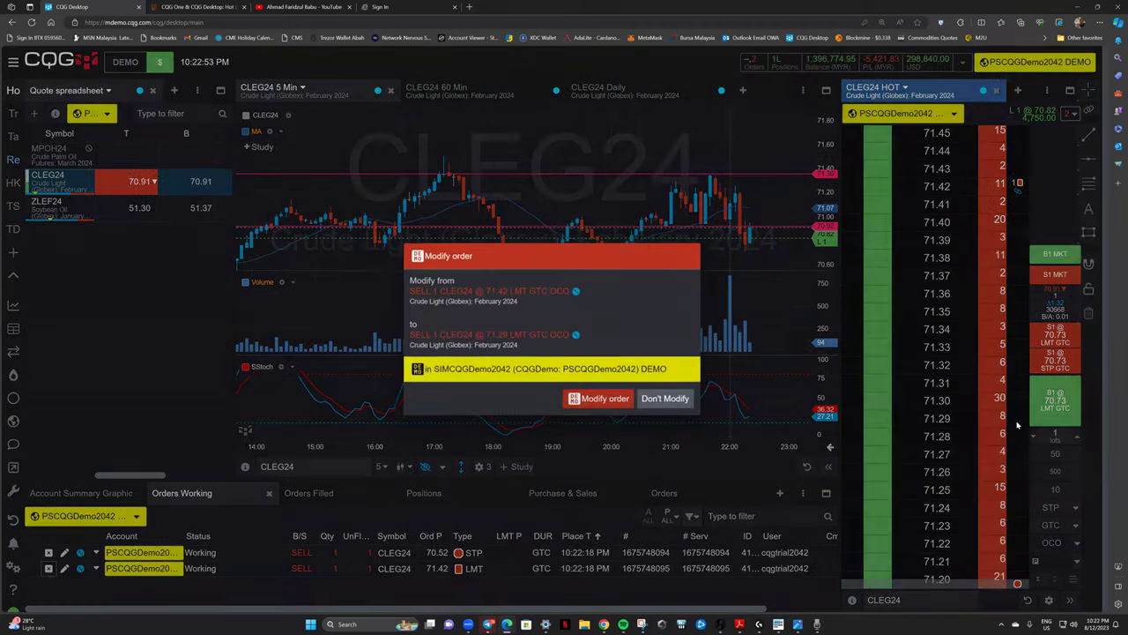
{"action": "left_click", "coordinate": [597, 399]}
Move the working limit sell order to 71.12 in the price ladder and confirm the modification.
{"action": "scroll", "coordinate": [970, 265], "scroll_direction": "down", "scroll_amount": 6}
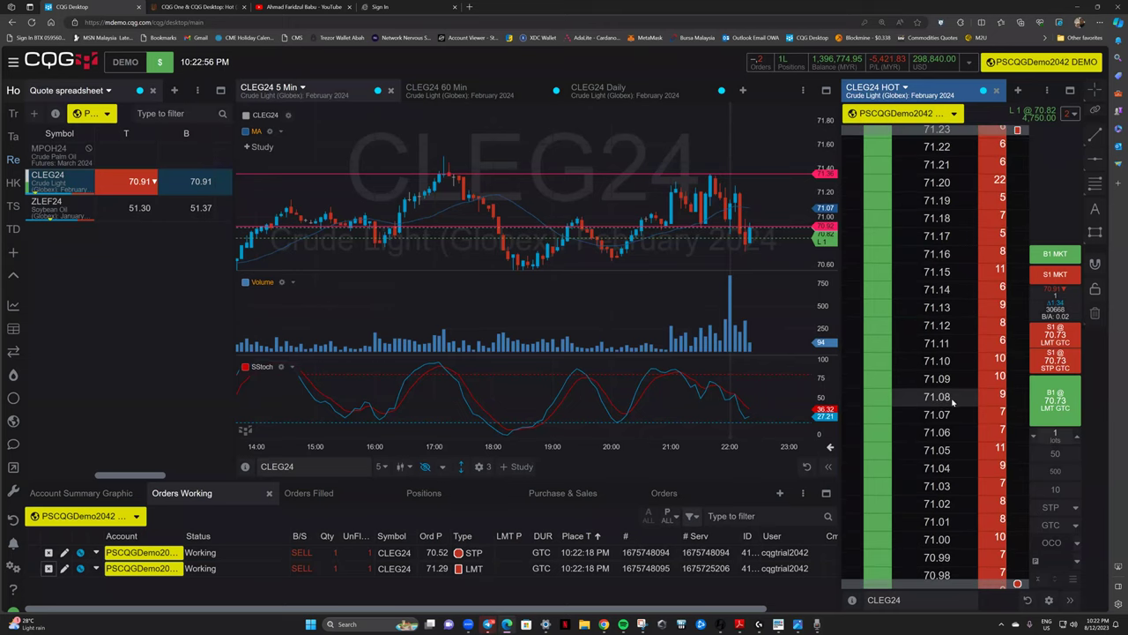
{"action": "scroll", "coordinate": [1029, 489], "scroll_direction": "up", "scroll_amount": 3}
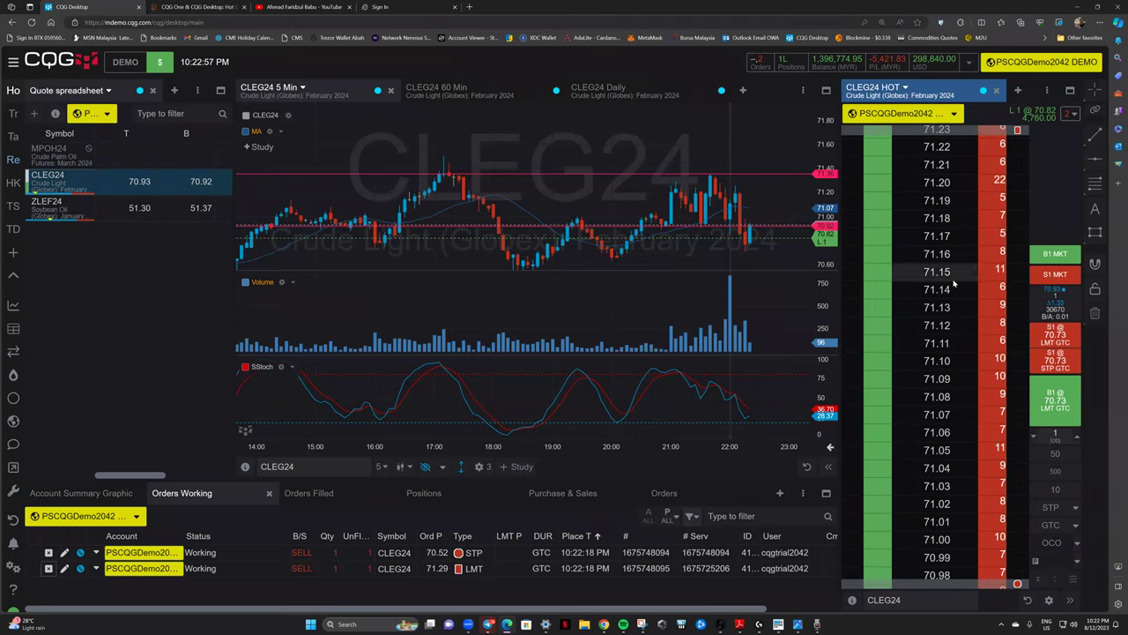
{"action": "left_click_drag", "start_coordinate": [1018, 219], "coordinate": [1018, 522]}
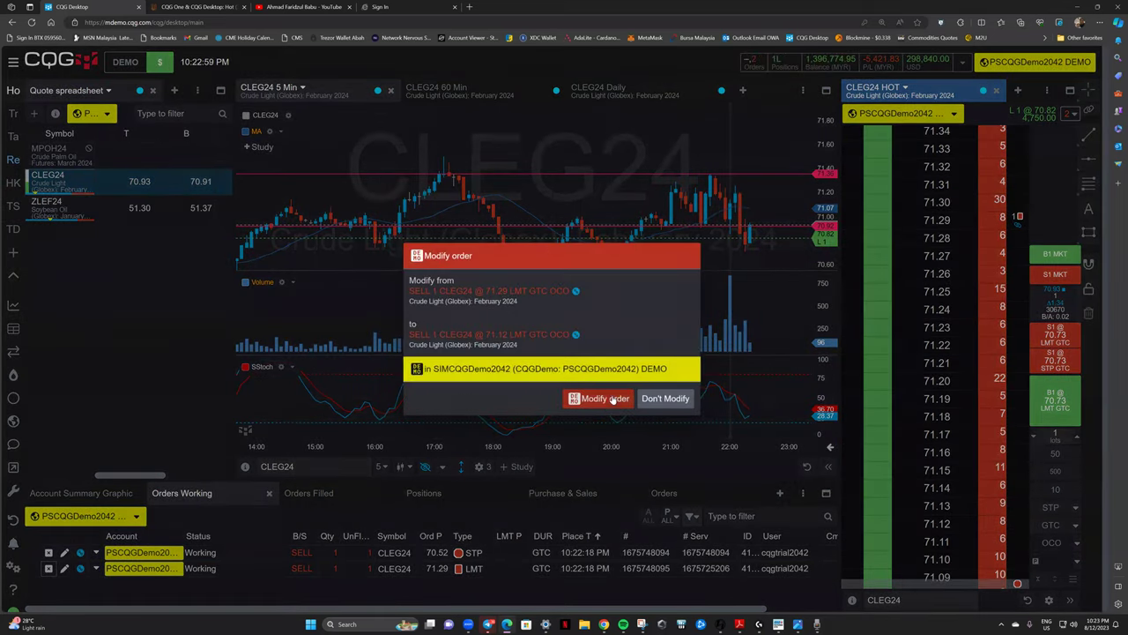
{"action": "left_click", "coordinate": [615, 397]}
{"action": "scroll", "coordinate": [960, 416], "scroll_direction": "down", "scroll_amount": 4}
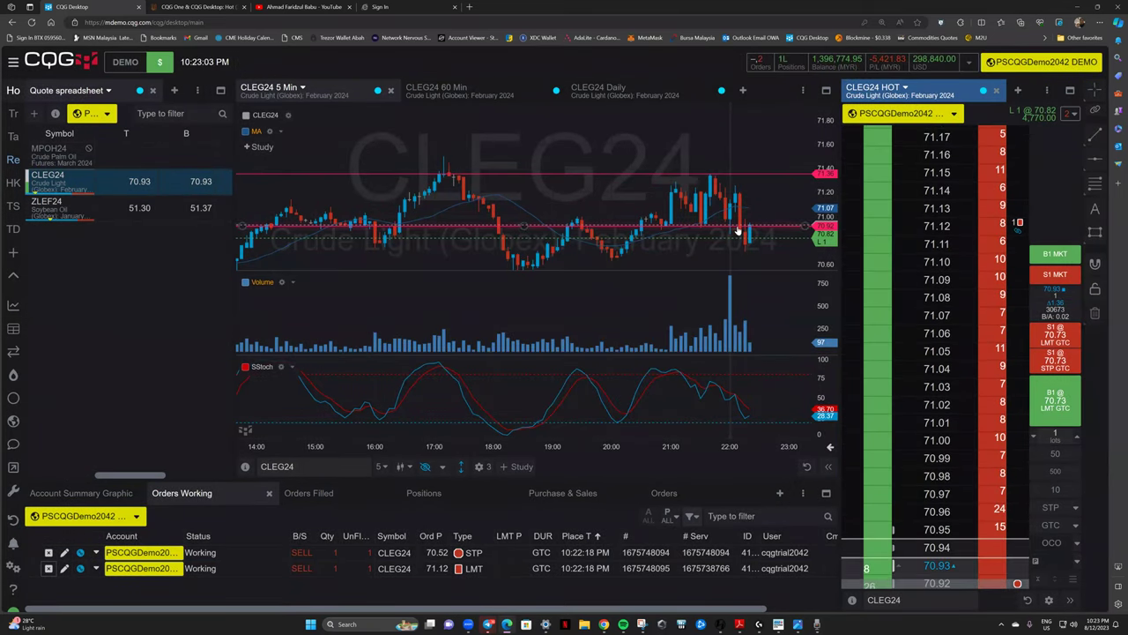
{"action": "mouse_move", "coordinate": [738, 231]}
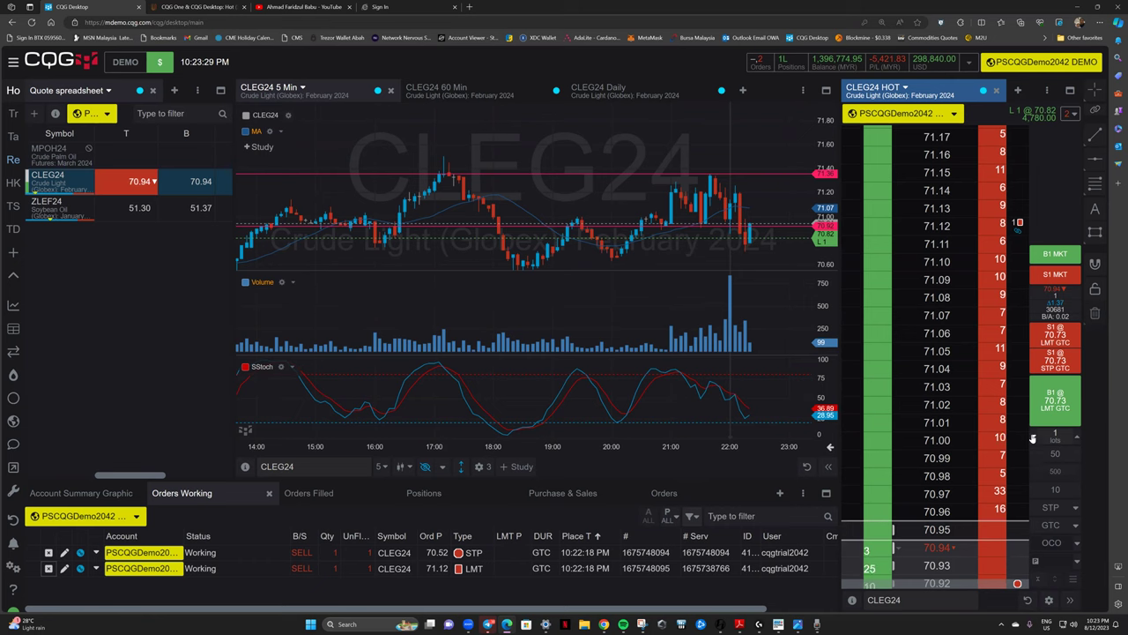
Switch the new-order quantity between 0 and 1 lots, ending at 0 lots.
{"action": "scroll", "coordinate": [1033, 438], "scroll_direction": "down", "scroll_amount": 1}
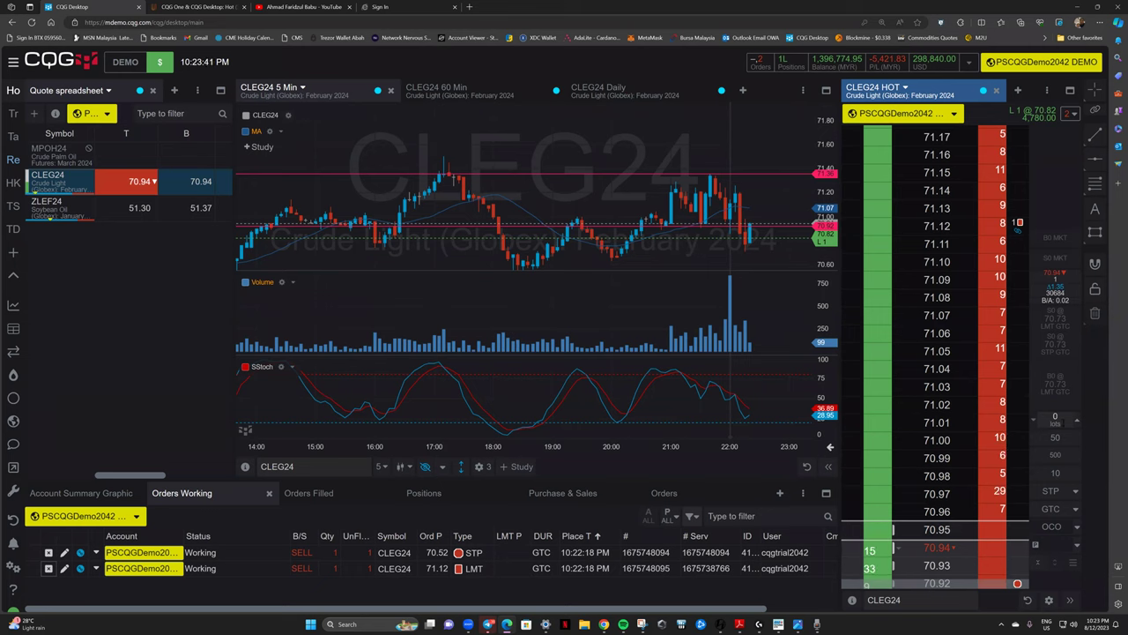
{"action": "left_click", "coordinate": [1040, 419]}
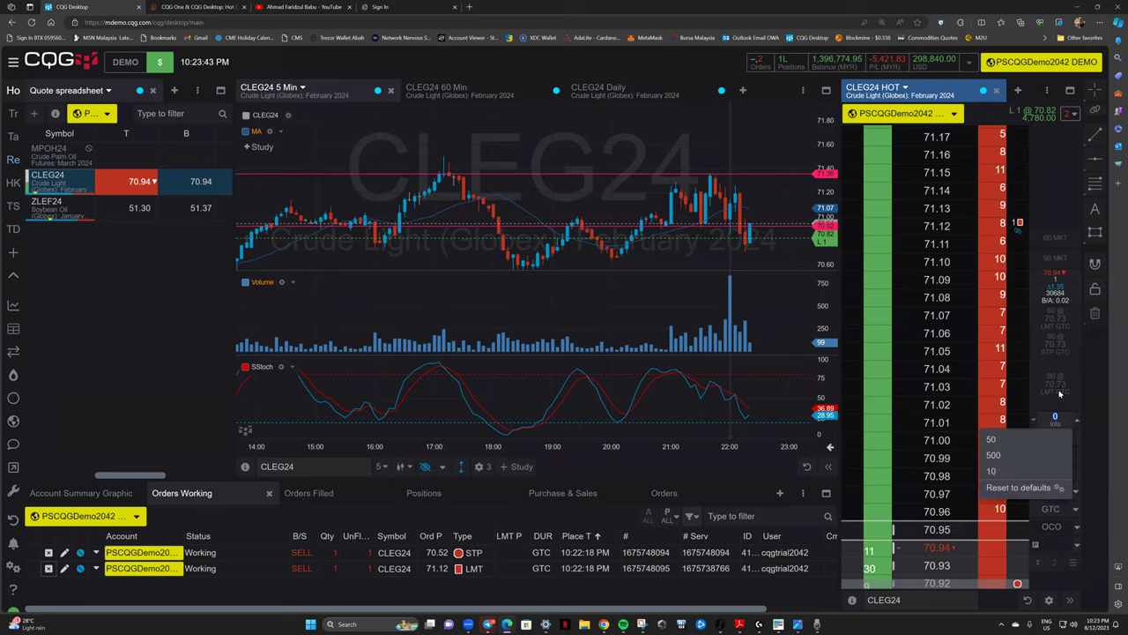
{"action": "left_click", "coordinate": [1076, 420]}
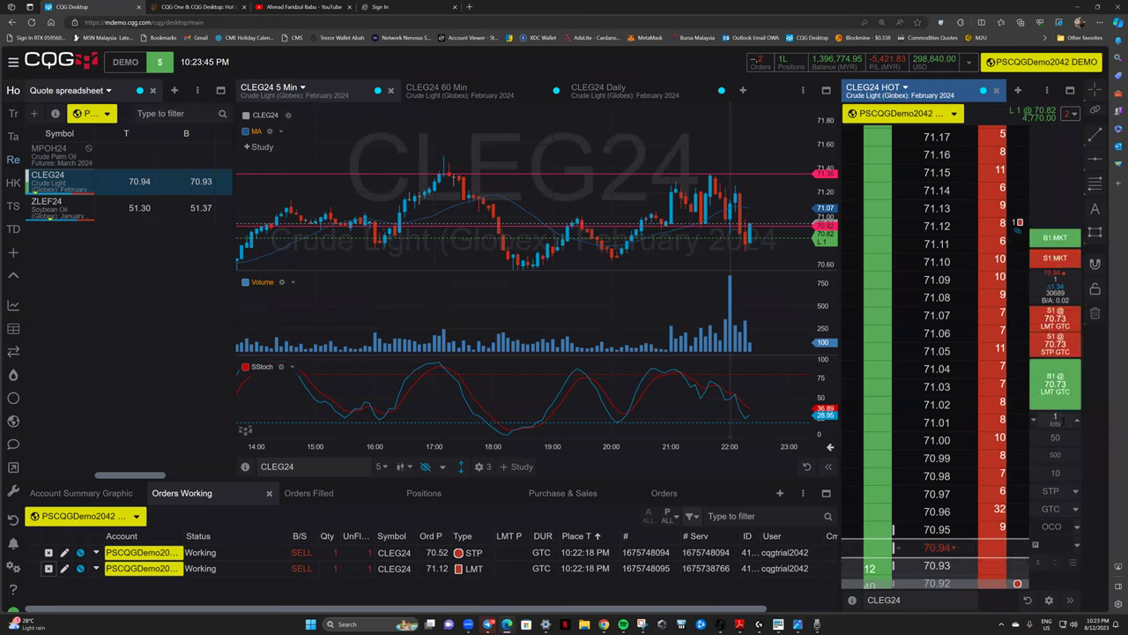
{"action": "left_click", "coordinate": [1034, 421]}
{"action": "left_click", "coordinate": [1075, 422]}
{"action": "left_click", "coordinate": [1034, 421]}
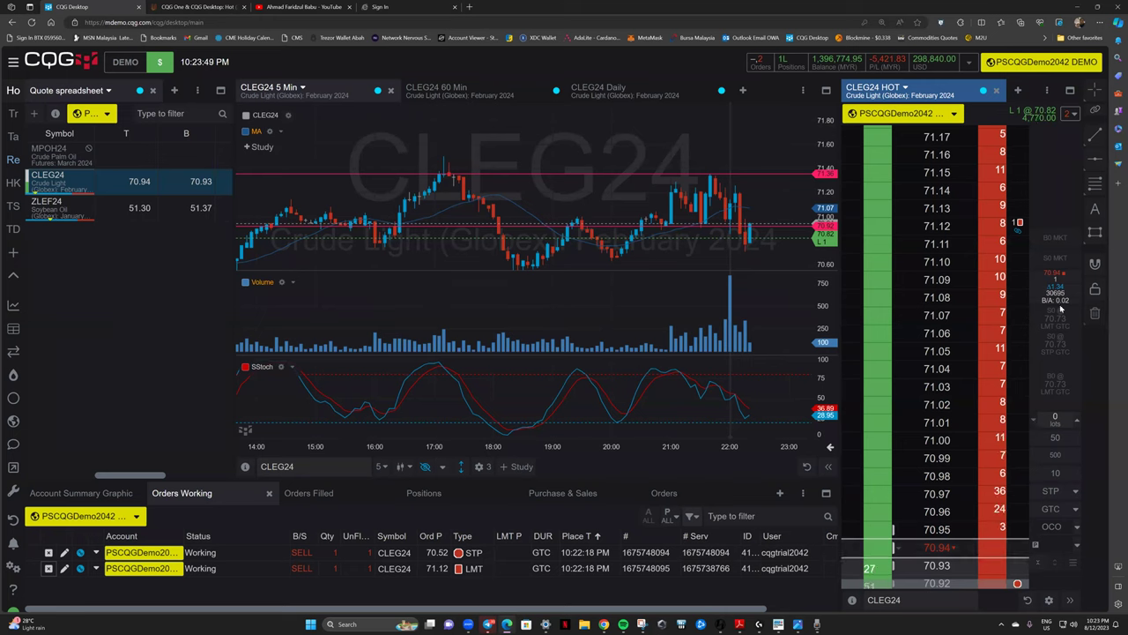
Toggle the new-order quantity between 0 and 1 lots several times, leaving it at 1 lot.
{"action": "left_click", "coordinate": [1076, 419]}
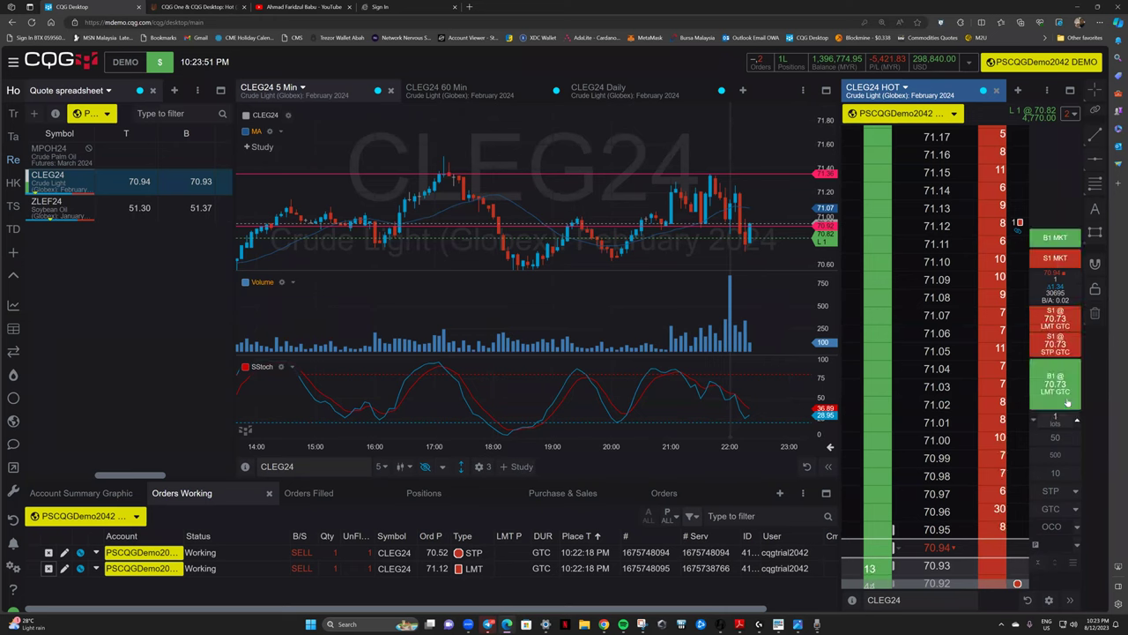
{"action": "left_click", "coordinate": [1035, 422]}
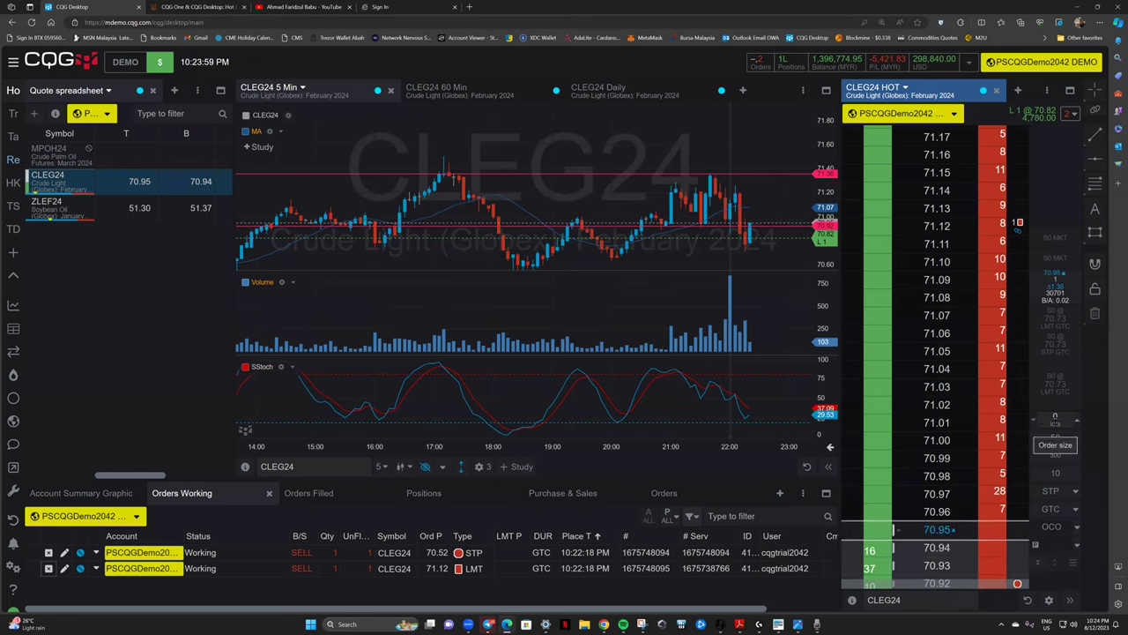
{"action": "left_click", "coordinate": [1077, 423]}
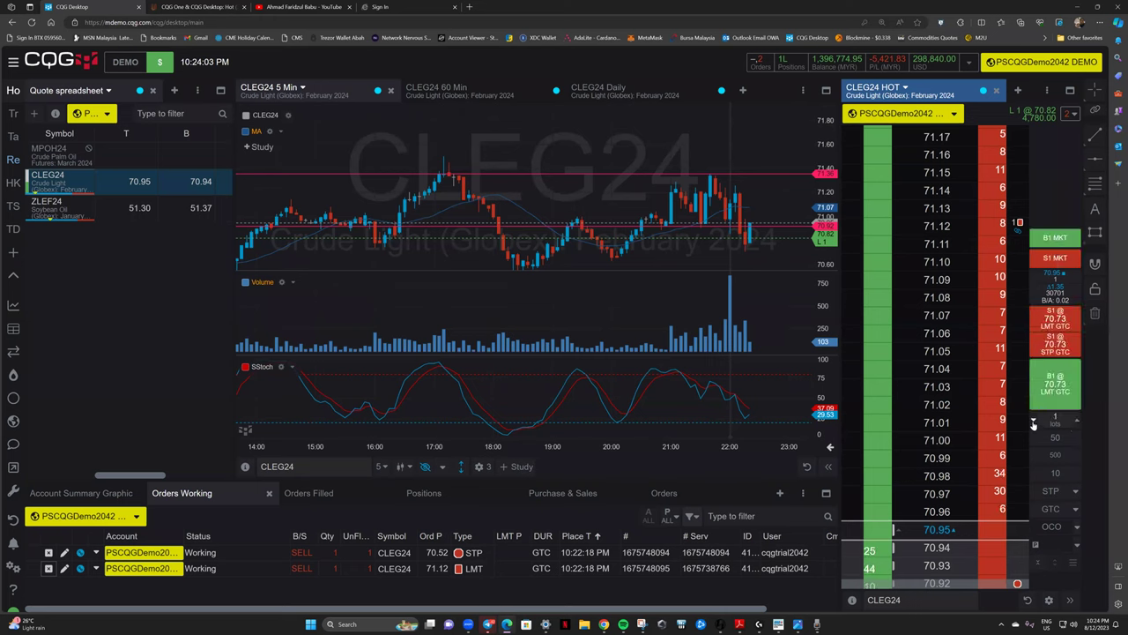
{"action": "left_click", "coordinate": [1034, 420]}
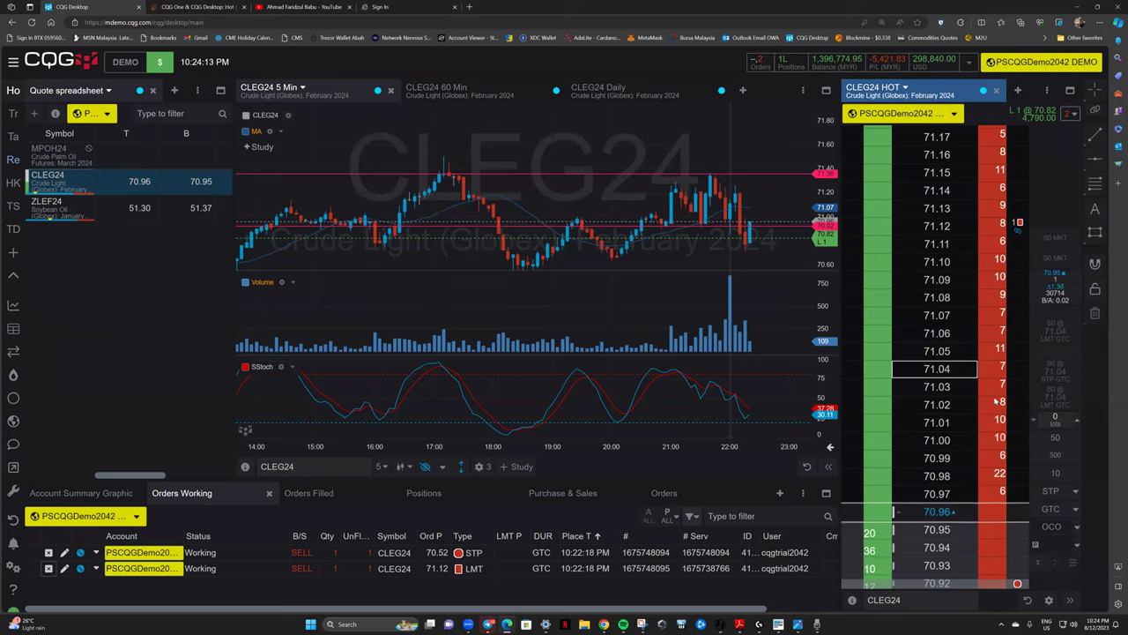
{"action": "left_click", "coordinate": [1076, 420]}
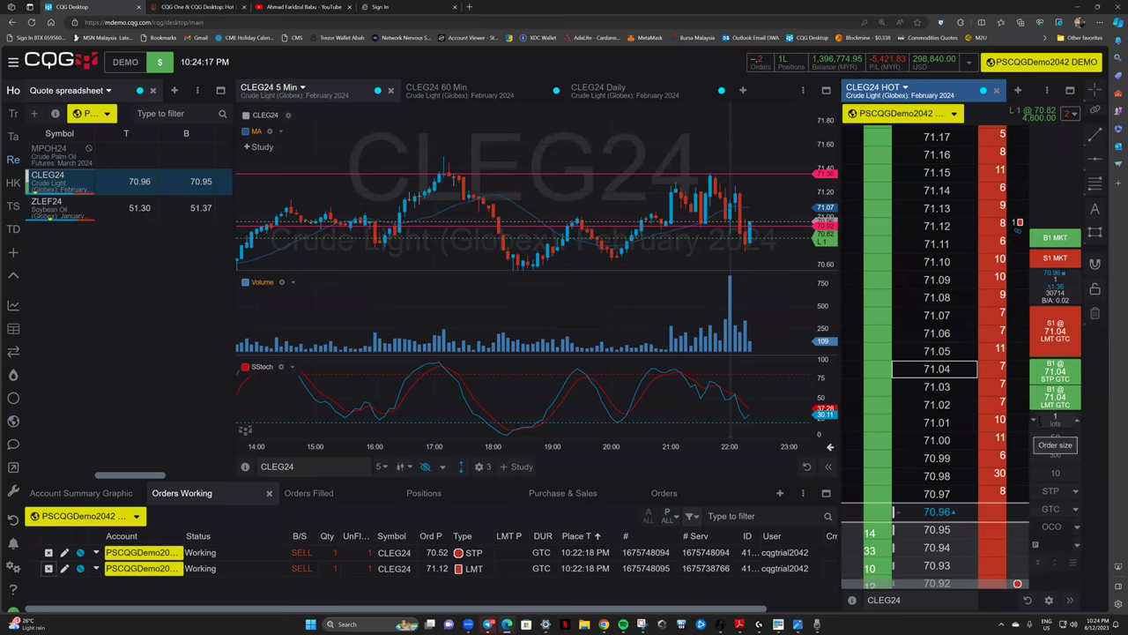
Open the HOT settings, hide the order size buttons and show them again.
{"action": "left_click", "coordinate": [1048, 90]}
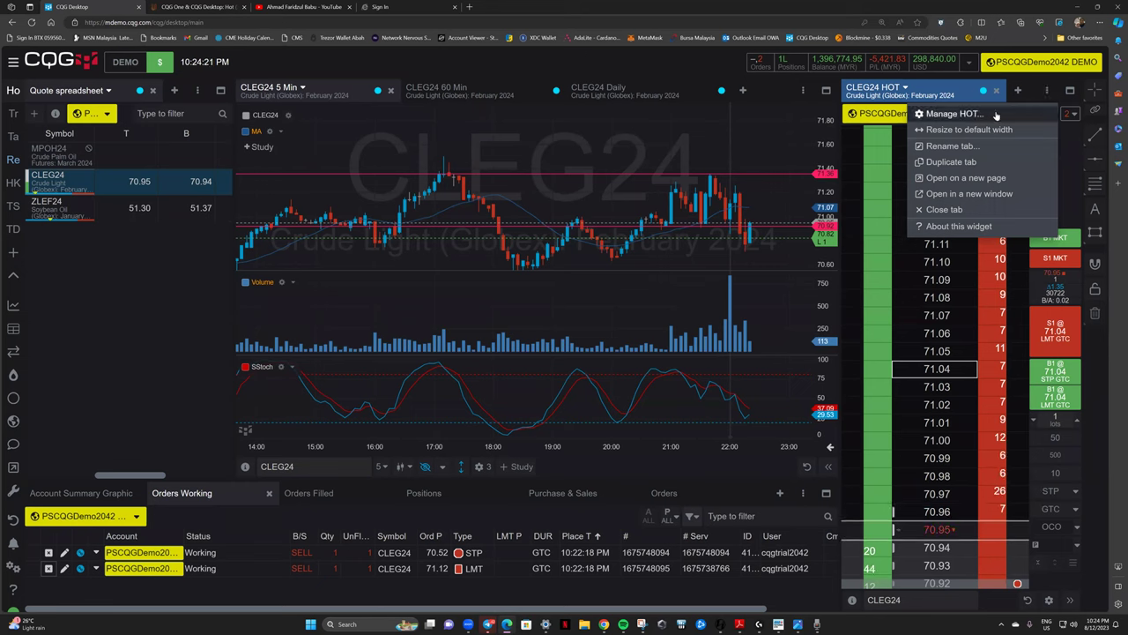
{"action": "left_click", "coordinate": [1047, 90]}
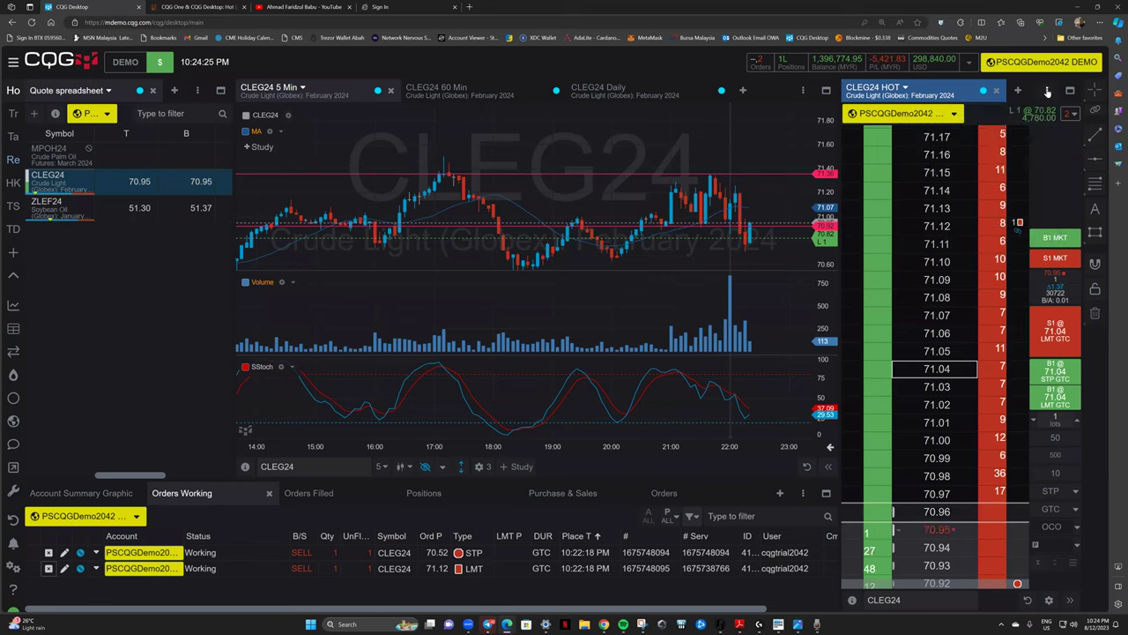
{"action": "left_click", "coordinate": [1047, 90]}
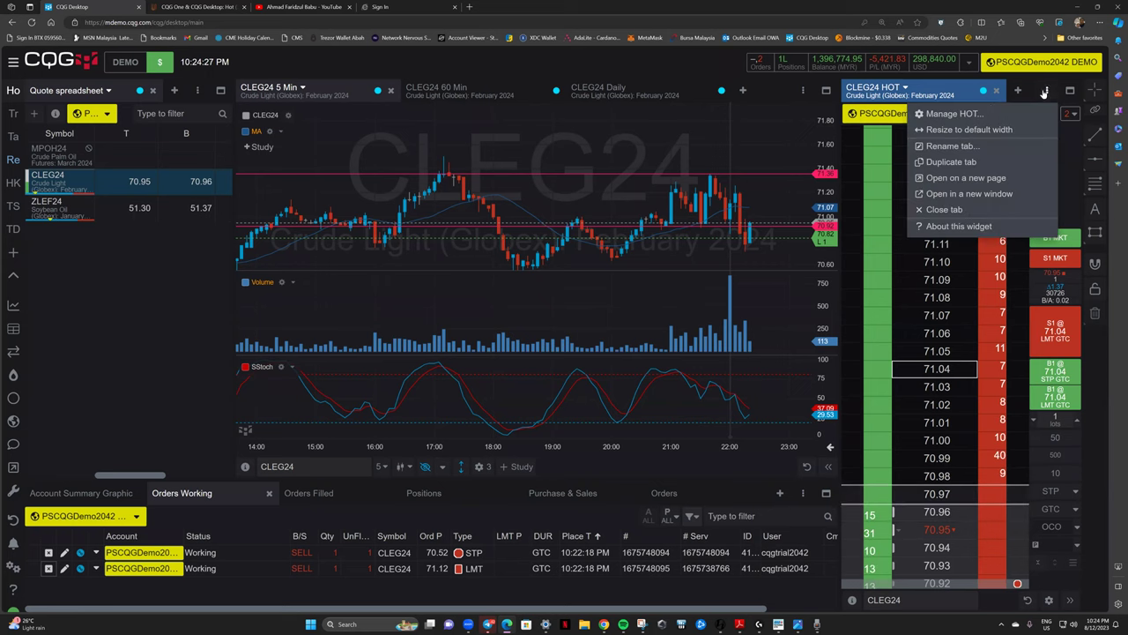
{"action": "left_click", "coordinate": [955, 113]}
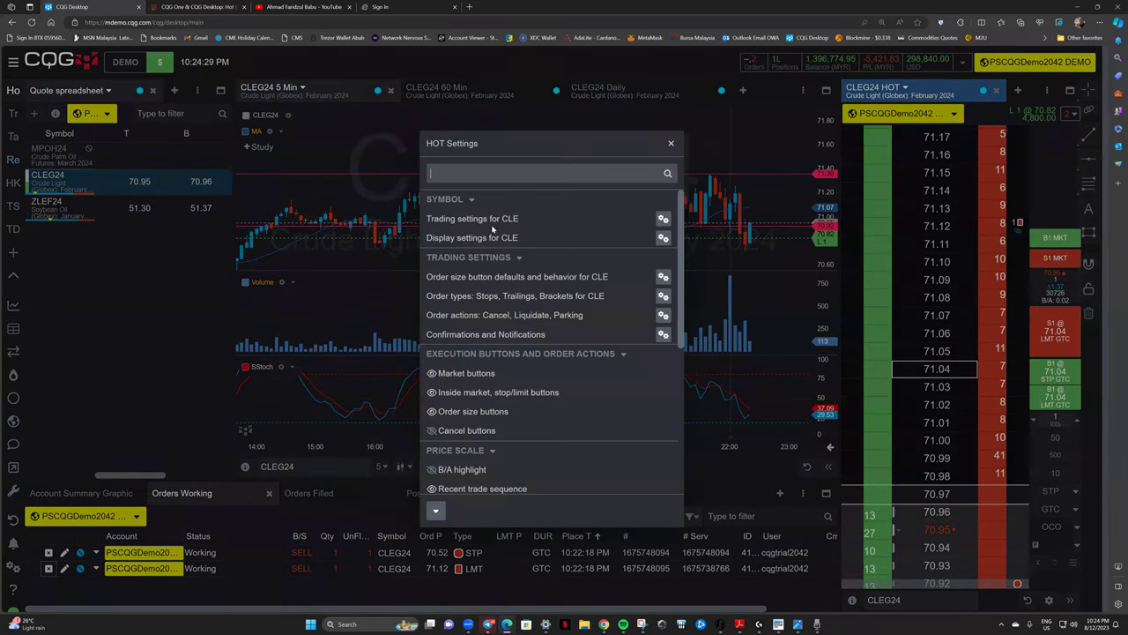
{"action": "scroll", "coordinate": [473, 393], "scroll_direction": "down", "scroll_amount": 1}
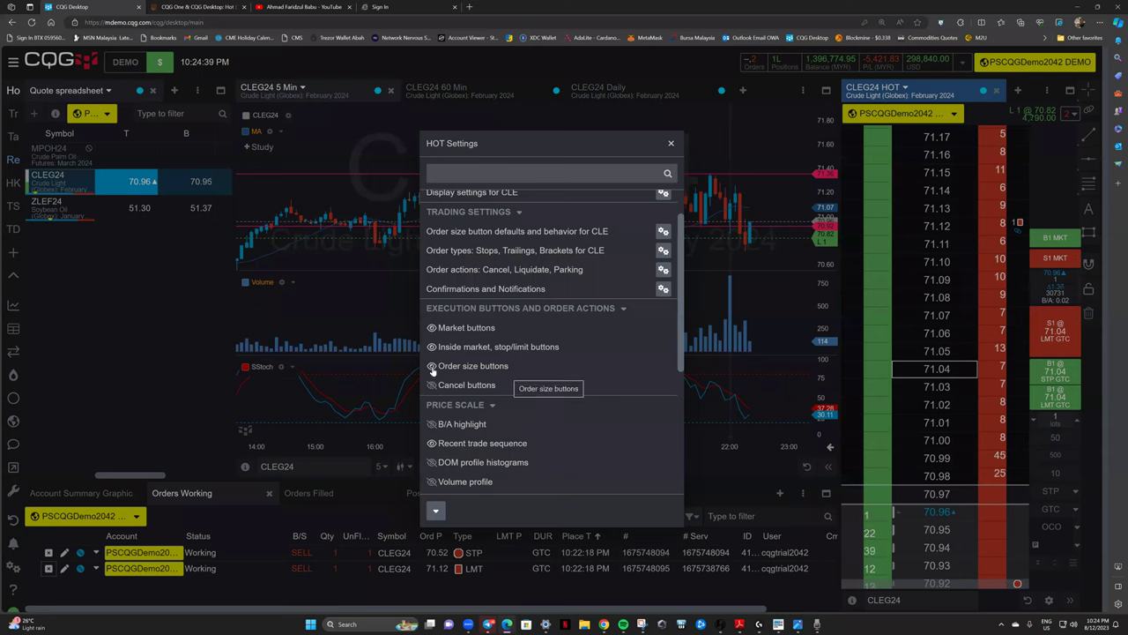
{"action": "left_click", "coordinate": [432, 367]}
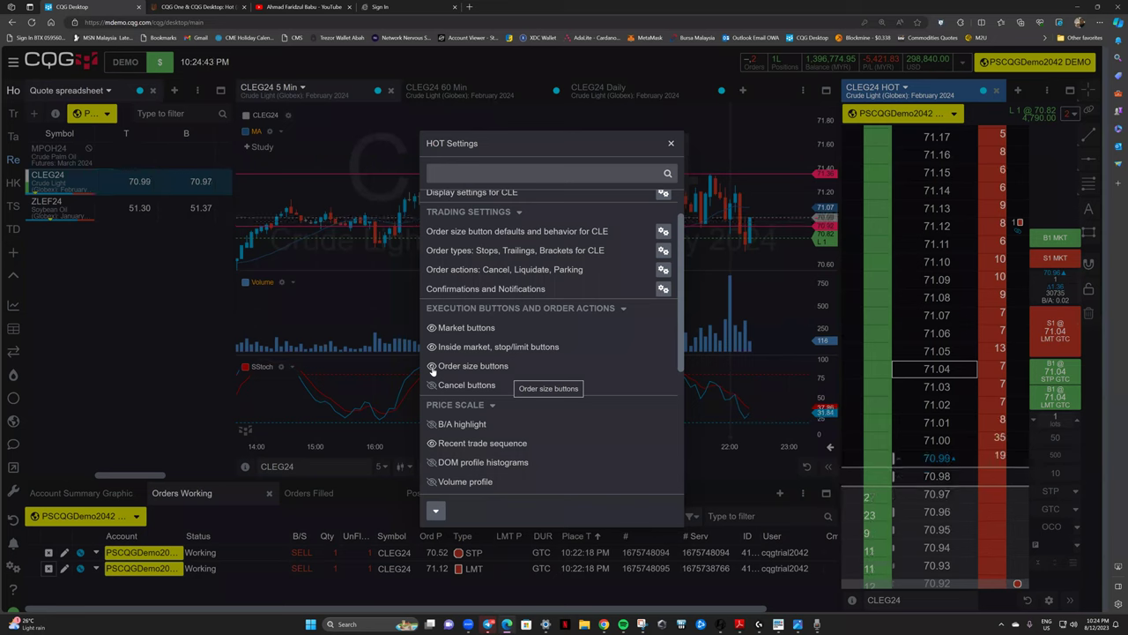
{"action": "left_click", "coordinate": [432, 367]}
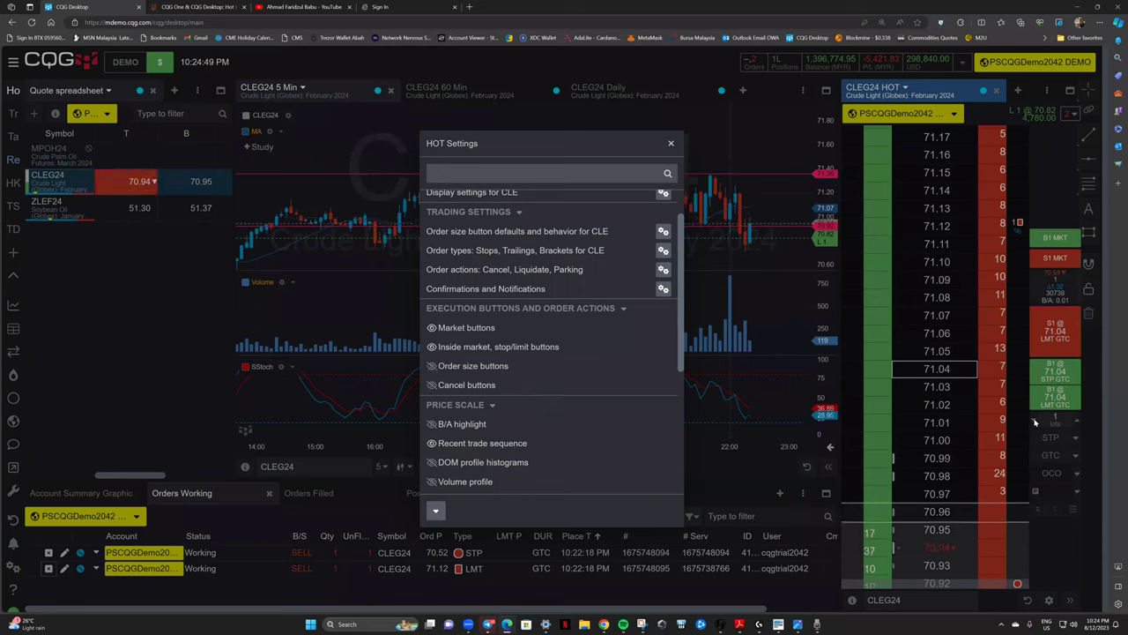
Hide the market buttons, show them again, and close the HOT settings.
{"action": "left_click", "coordinate": [431, 328]}
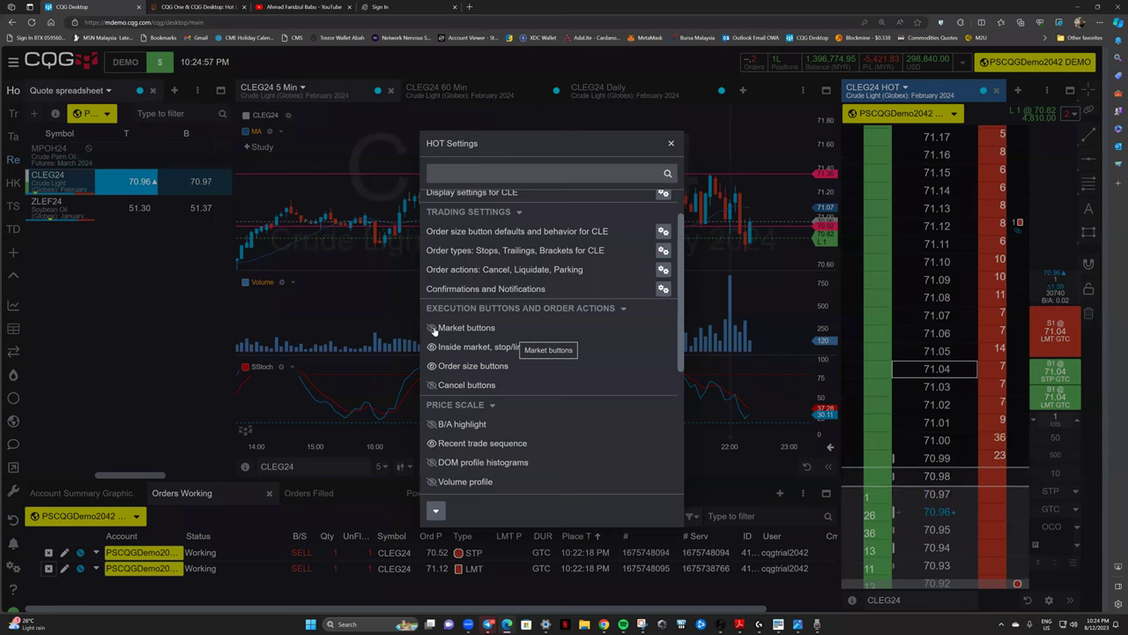
{"action": "left_click", "coordinate": [432, 328]}
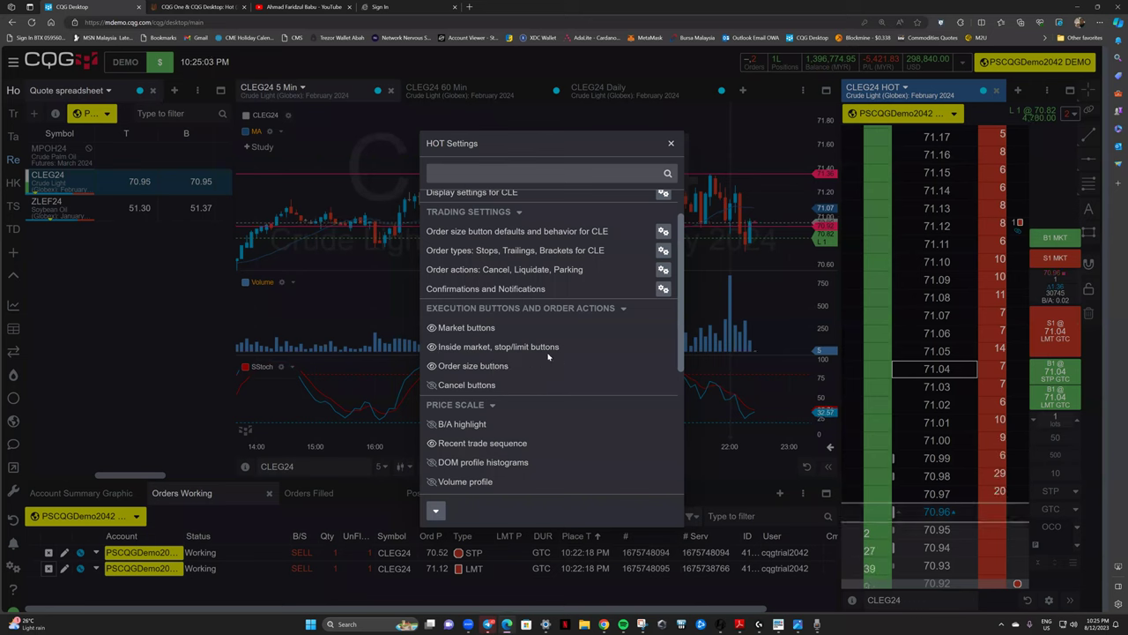
{"action": "scroll", "coordinate": [574, 345], "scroll_direction": "up", "scroll_amount": 1}
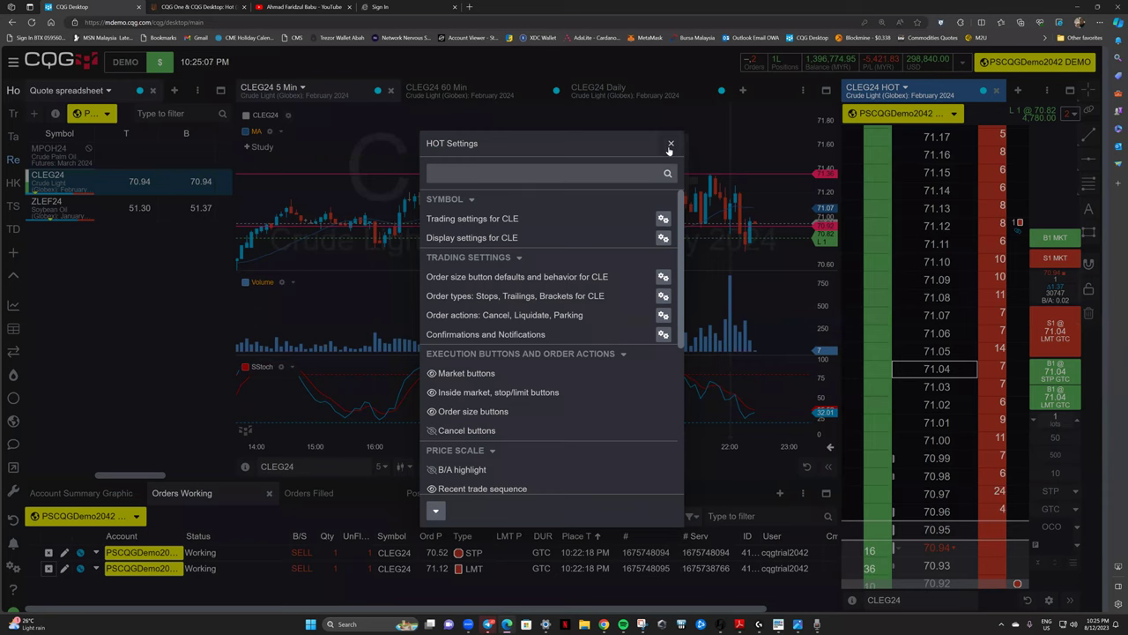
{"action": "left_click", "coordinate": [670, 143]}
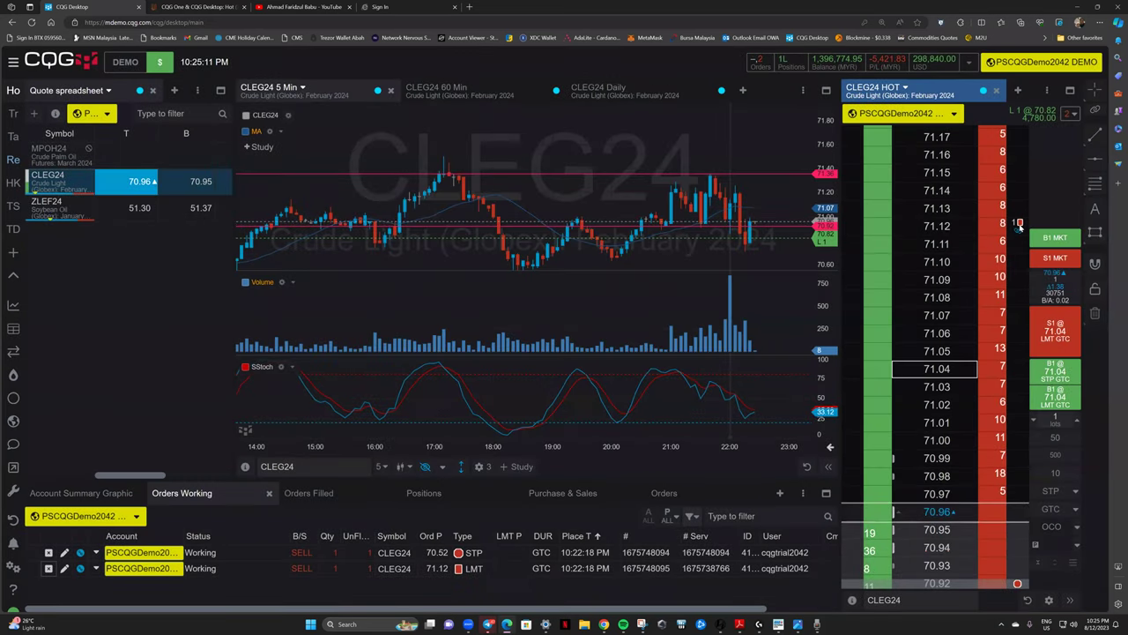
Move the working limit sell order down the price ladder to 71.01 and on to 71.00, confirming each modification.
{"action": "left_click_drag", "start_coordinate": [1018, 225], "coordinate": [1019, 422]}
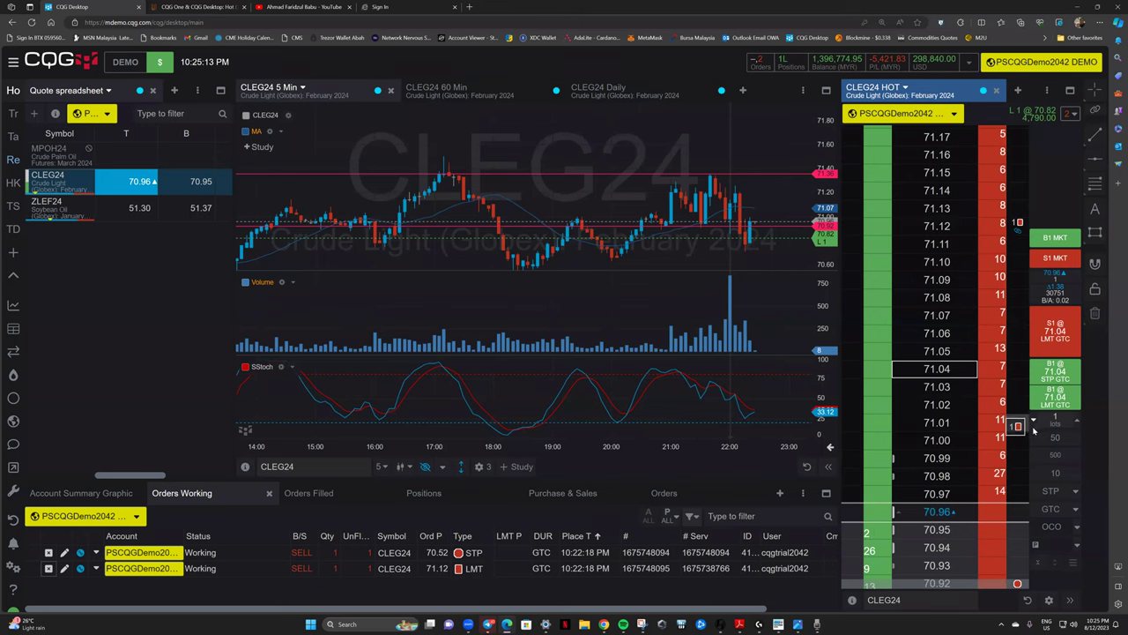
{"action": "key", "text": "Return"}
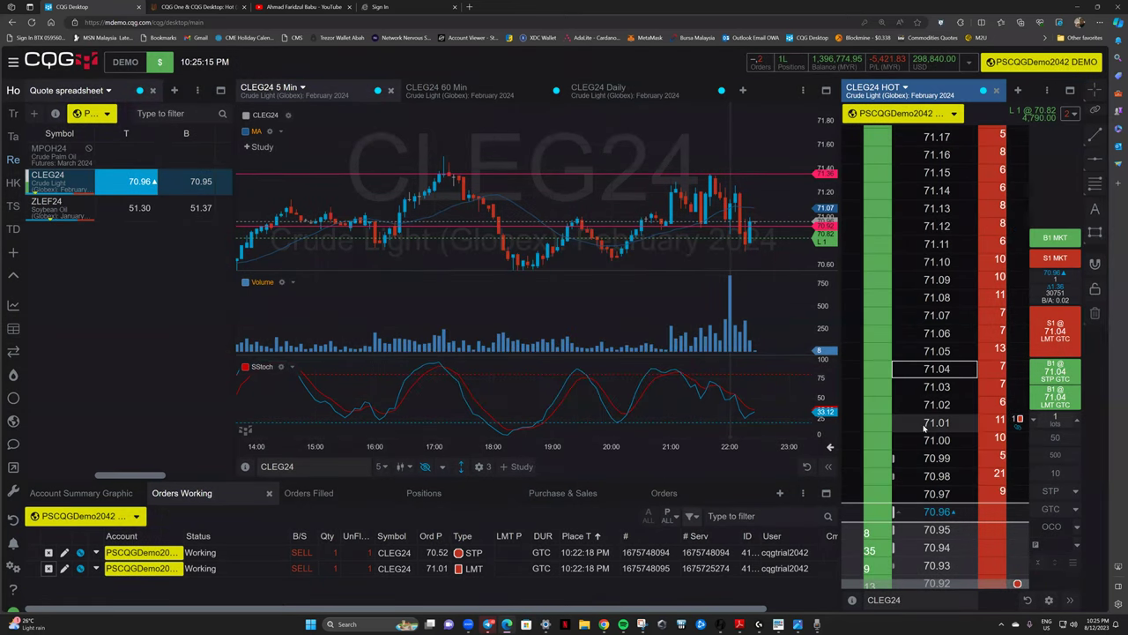
{"action": "scroll", "coordinate": [966, 461], "scroll_direction": "down", "scroll_amount": 4}
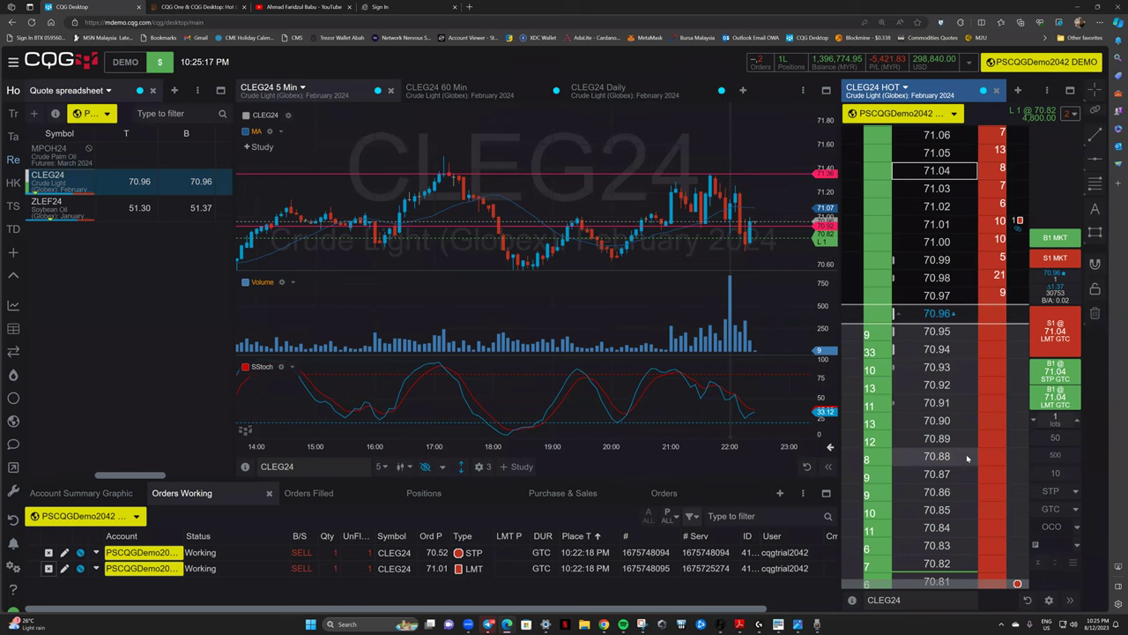
{"action": "scroll", "coordinate": [967, 459], "scroll_direction": "up", "scroll_amount": 3}
{"action": "left_click_drag", "start_coordinate": [1020, 333], "coordinate": [1018, 342]}
{"action": "left_click", "coordinate": [614, 399]}
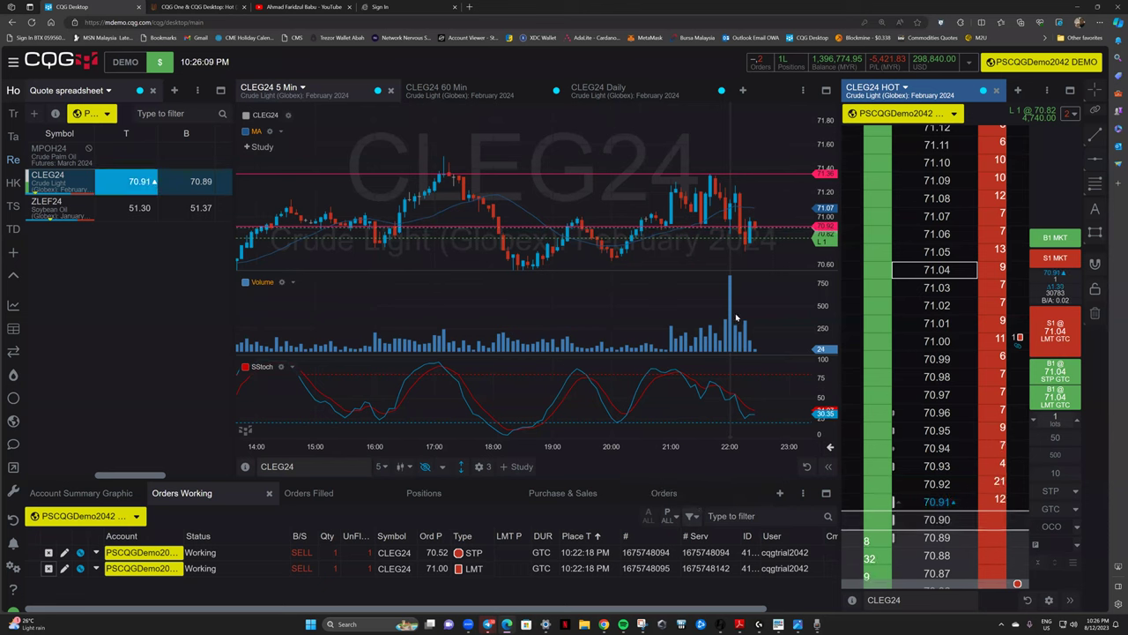
Review the open CLEG24 position and the expanded list of order notifications, and close the notifications.
{"action": "left_click", "coordinate": [424, 496]}
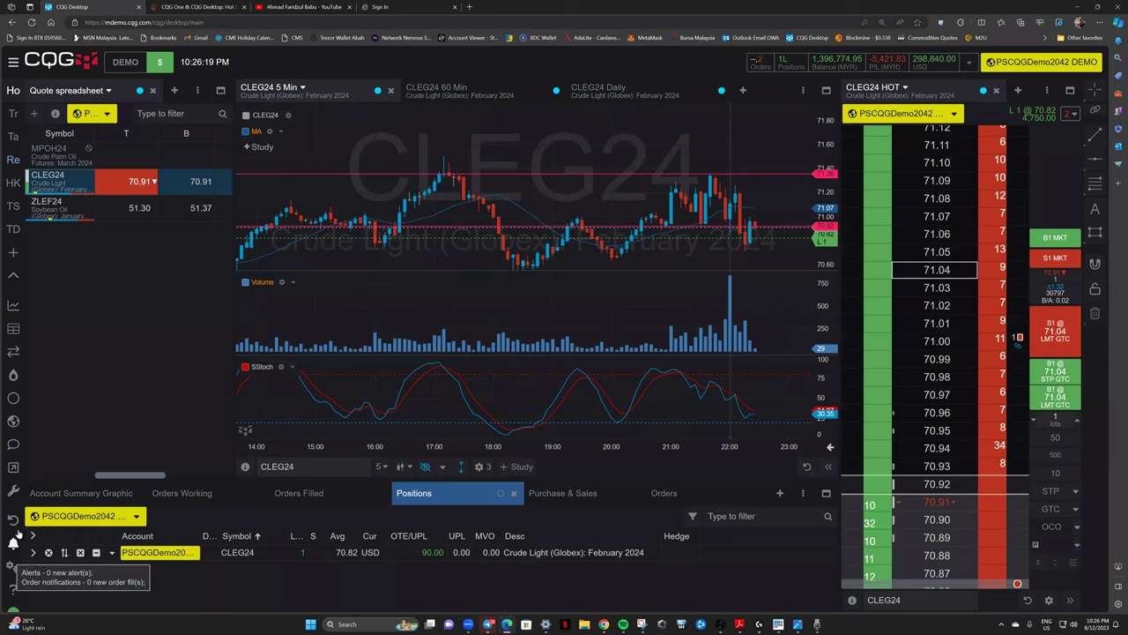
{"action": "left_click", "coordinate": [13, 544]}
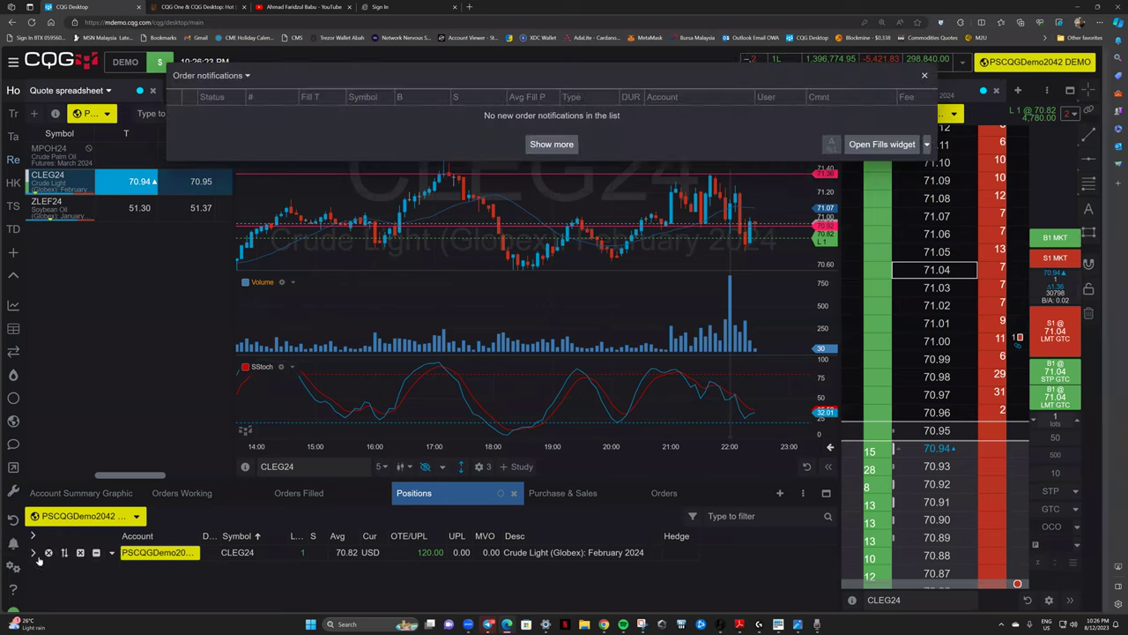
{"action": "left_click", "coordinate": [44, 560]}
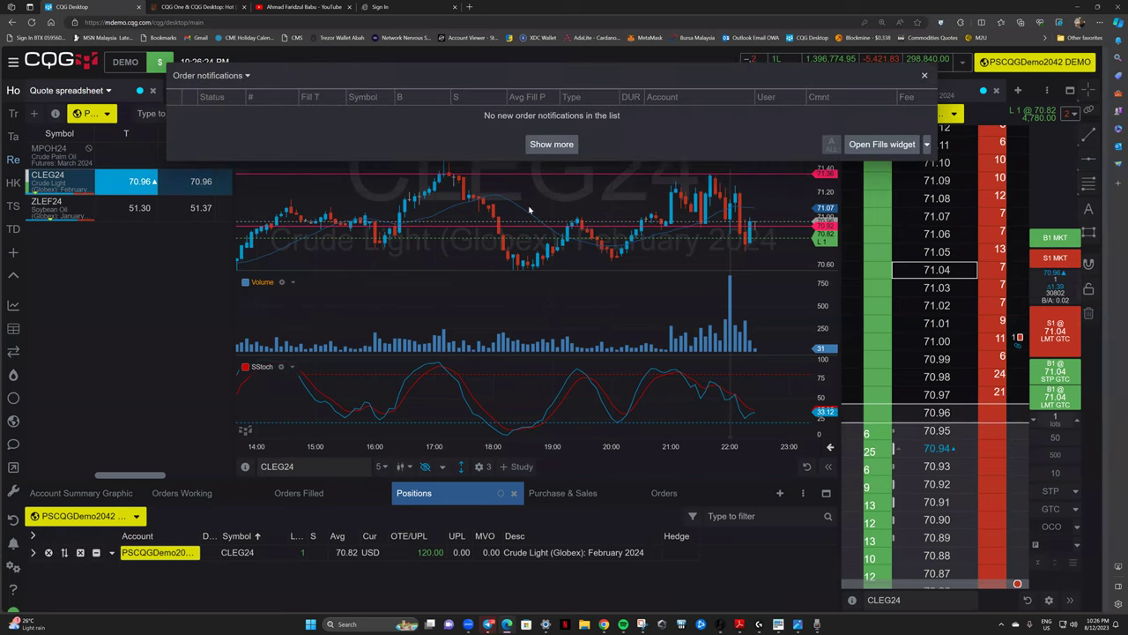
{"action": "left_click", "coordinate": [555, 146]}
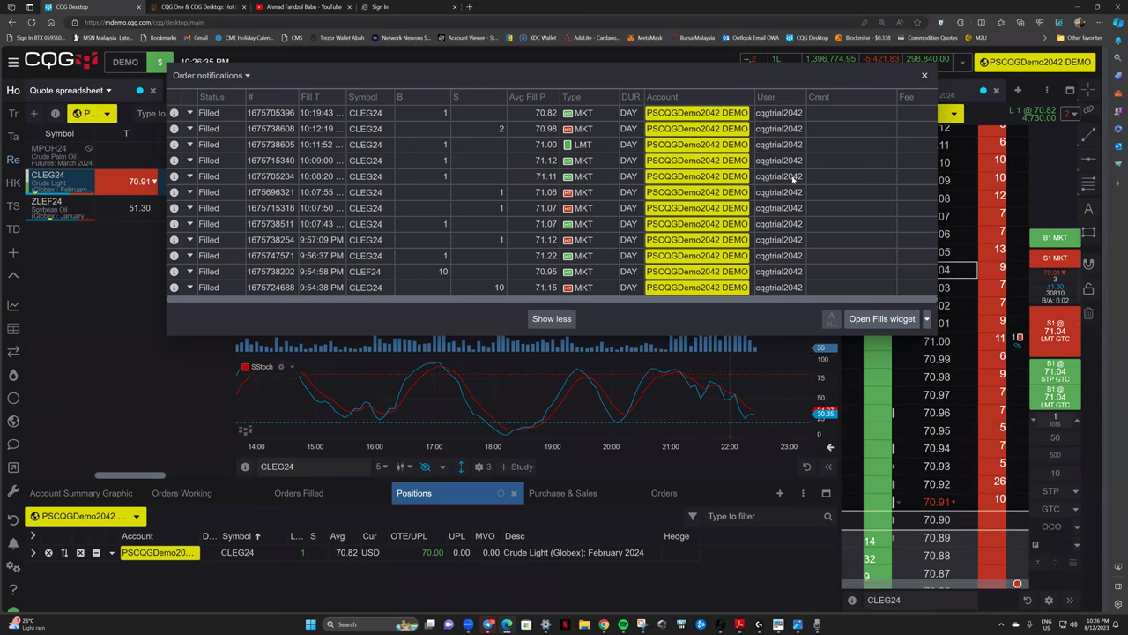
{"action": "left_click", "coordinate": [924, 76]}
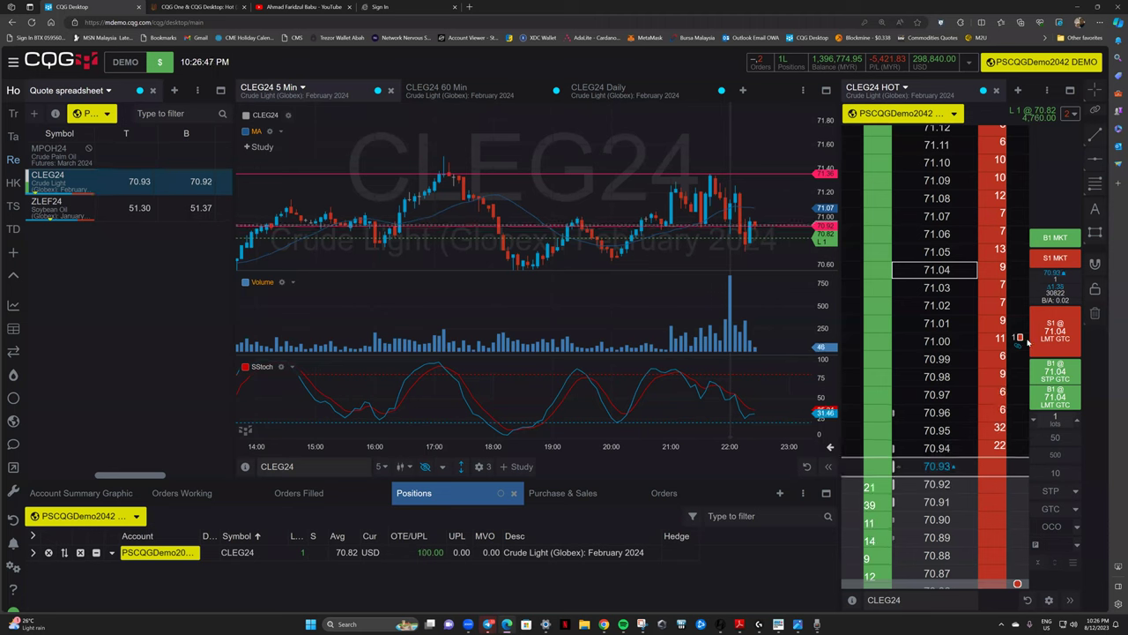
Move the working limit sell order to 70.95, confirm the modification, and check the purchase and sales summary and open positions.
{"action": "left_click_drag", "start_coordinate": [1019, 344], "coordinate": [1018, 430]}
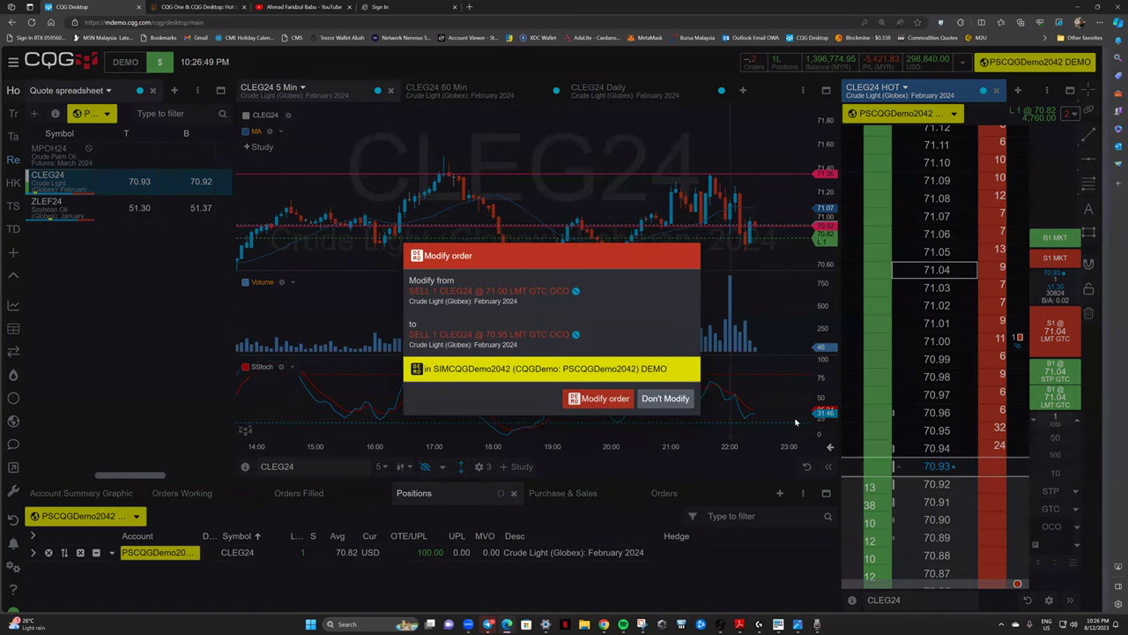
{"action": "left_click", "coordinate": [603, 398]}
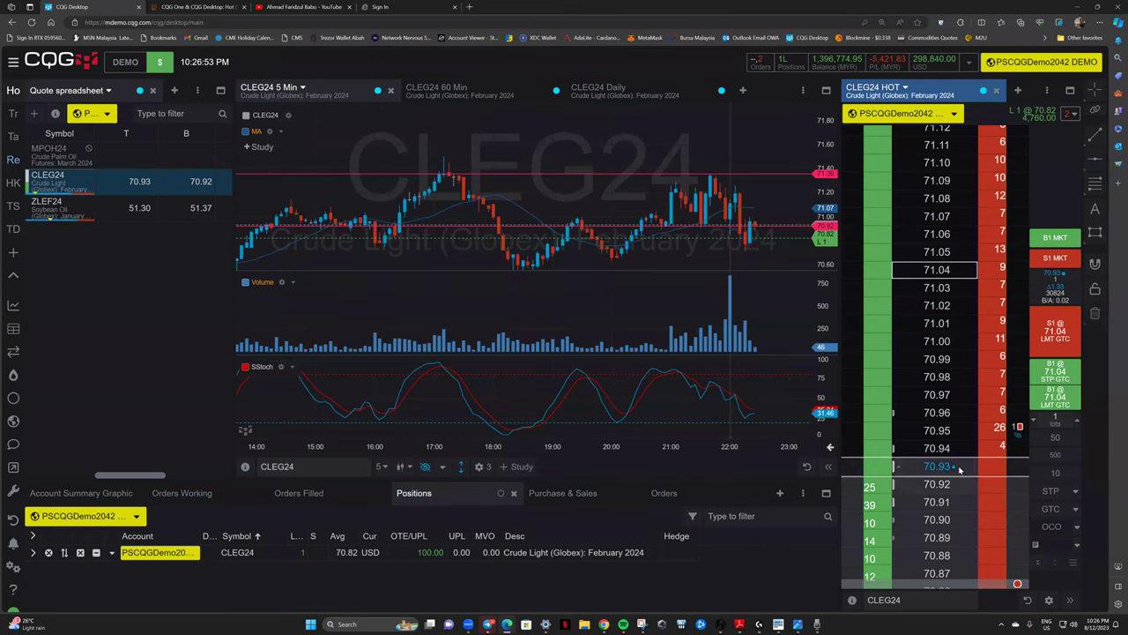
{"action": "left_click", "coordinate": [562, 492]}
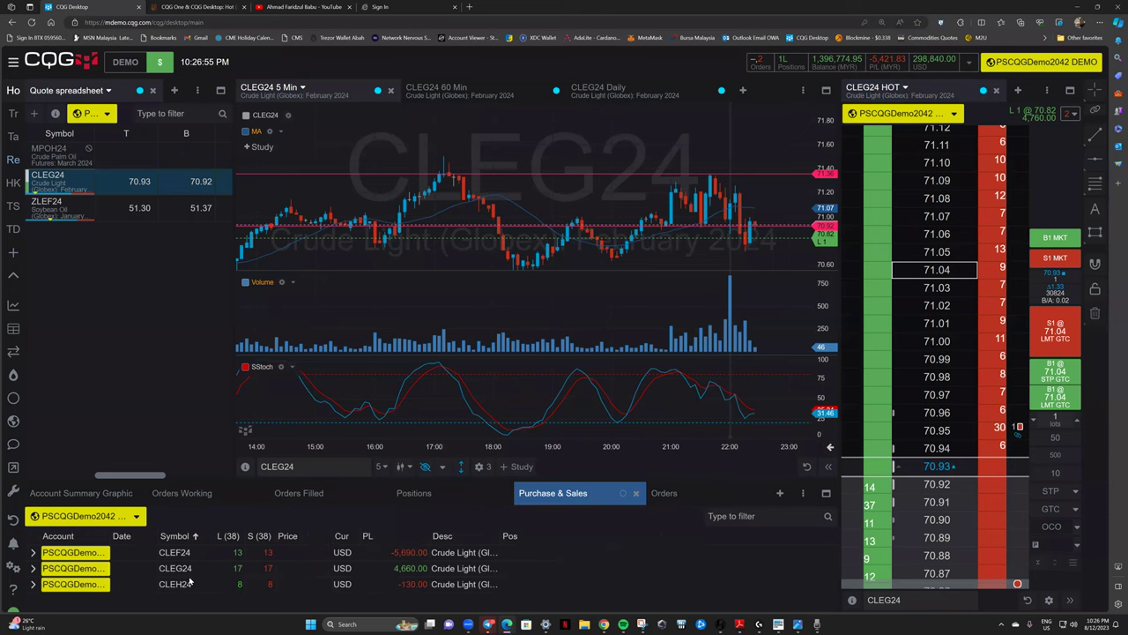
{"action": "left_click", "coordinate": [415, 494]}
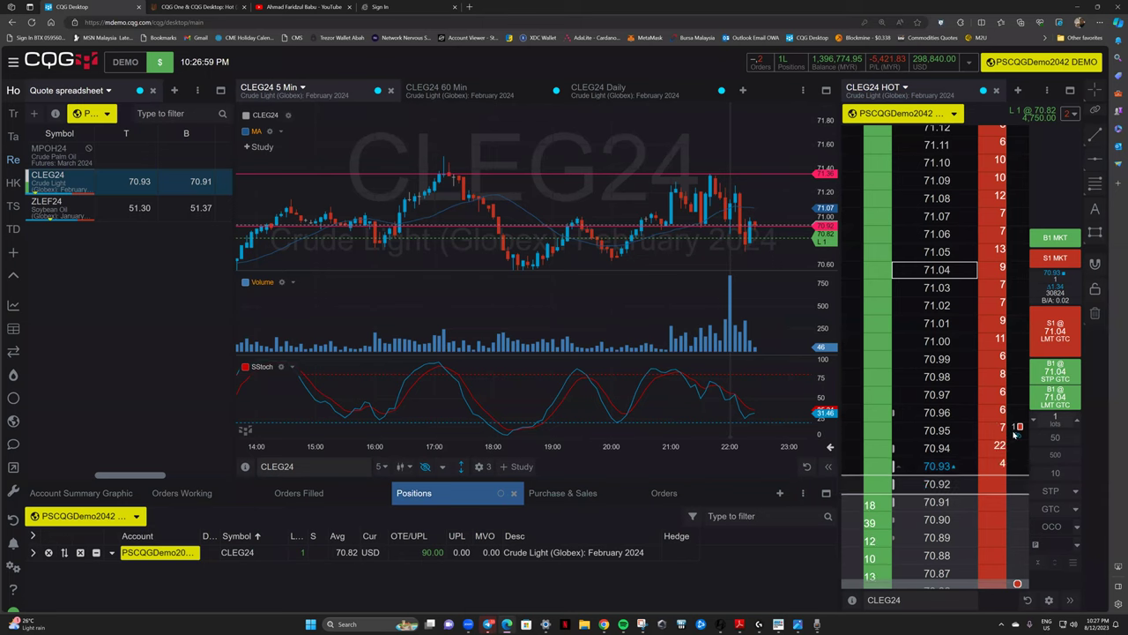
Move the working limit sell order to 70.93 in the price ladder and confirm the modification.
{"action": "left_click", "coordinate": [1018, 436]}
{"action": "left_click_drag", "start_coordinate": [1018, 436], "coordinate": [1019, 504]}
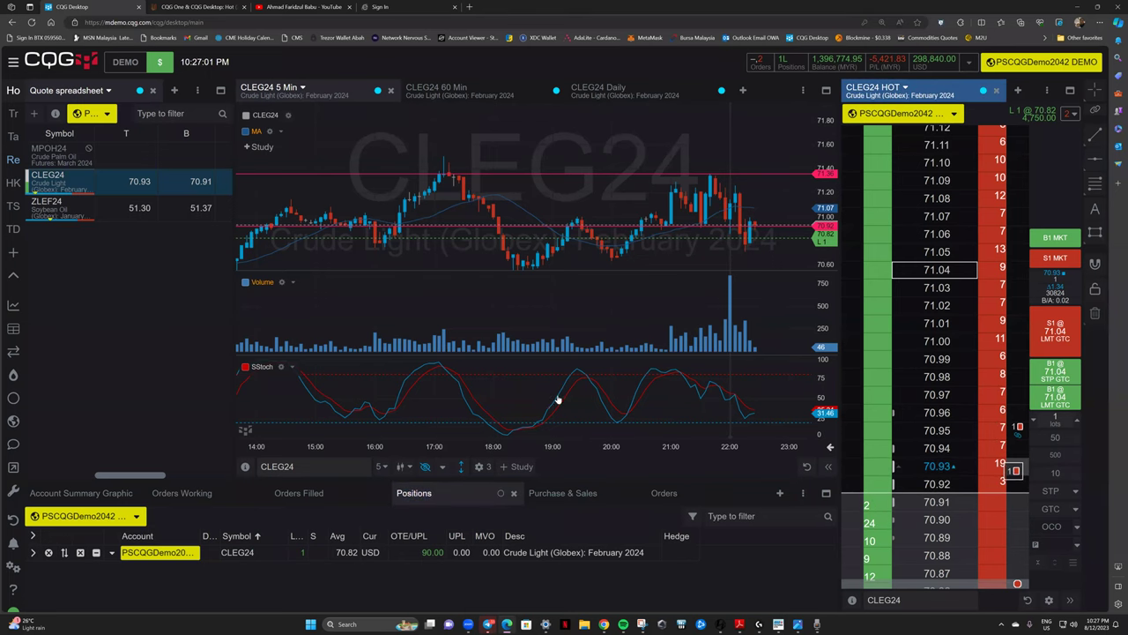
{"action": "key", "text": "Return"}
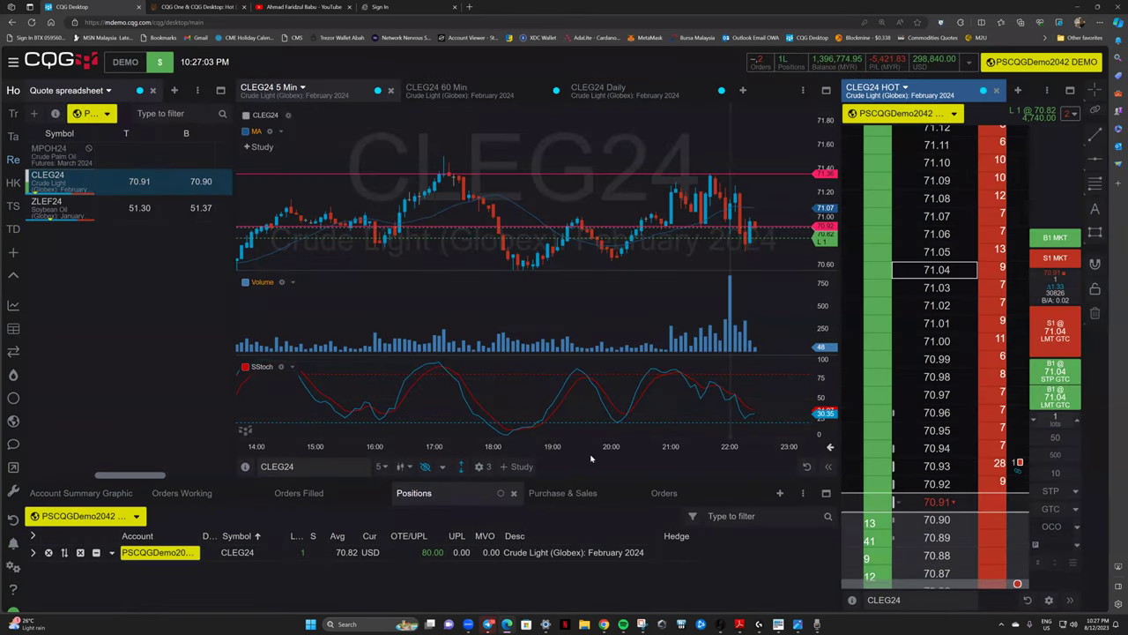
Expand the order notifications to review the fills, and check the working orders and open positions.
{"action": "scroll", "coordinate": [946, 487], "scroll_direction": "down", "scroll_amount": 3}
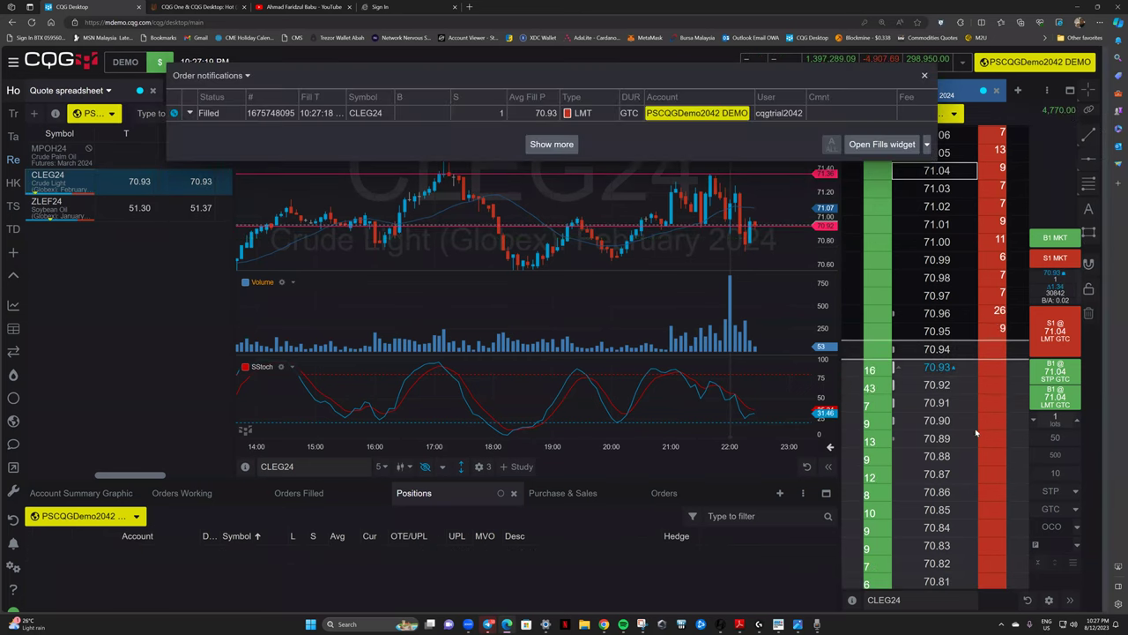
{"action": "left_click", "coordinate": [534, 145]}
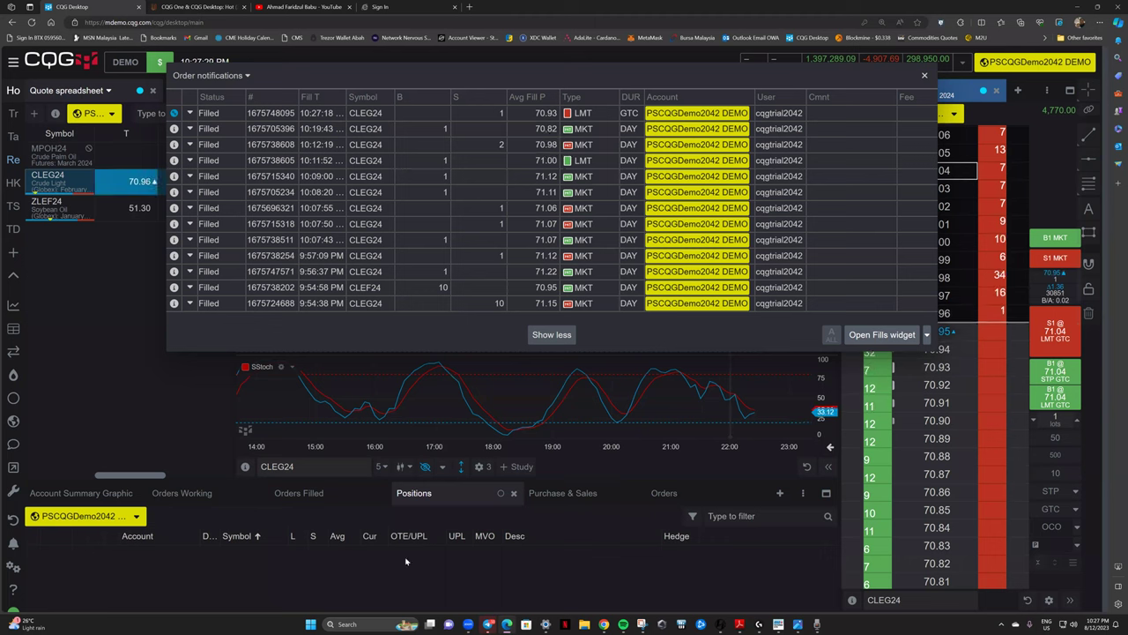
{"action": "left_click", "coordinate": [181, 493]}
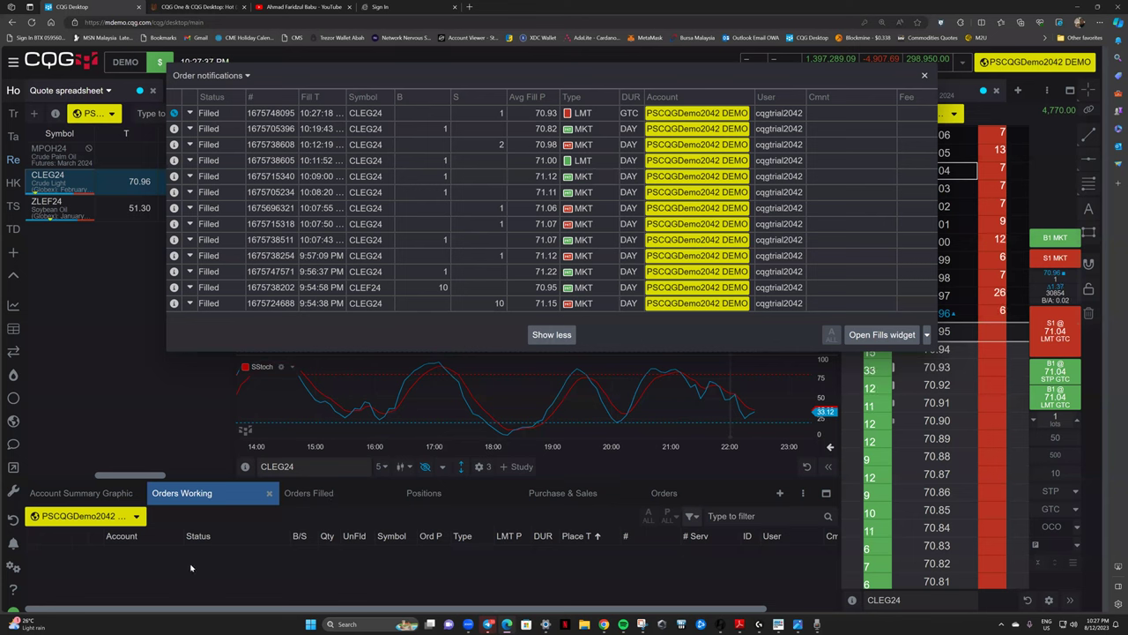
{"action": "left_click", "coordinate": [415, 495]}
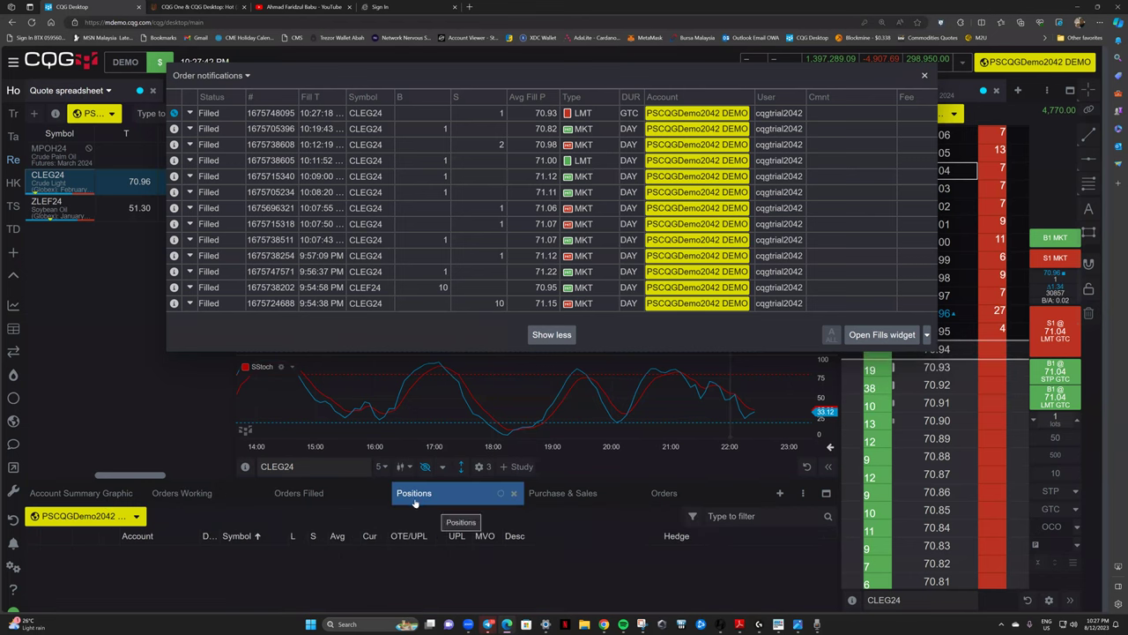
Review the purchase and sales summary with the expanded CLEH24 trades, check the open positions, and close the order notifications.
{"action": "left_click", "coordinate": [571, 494]}
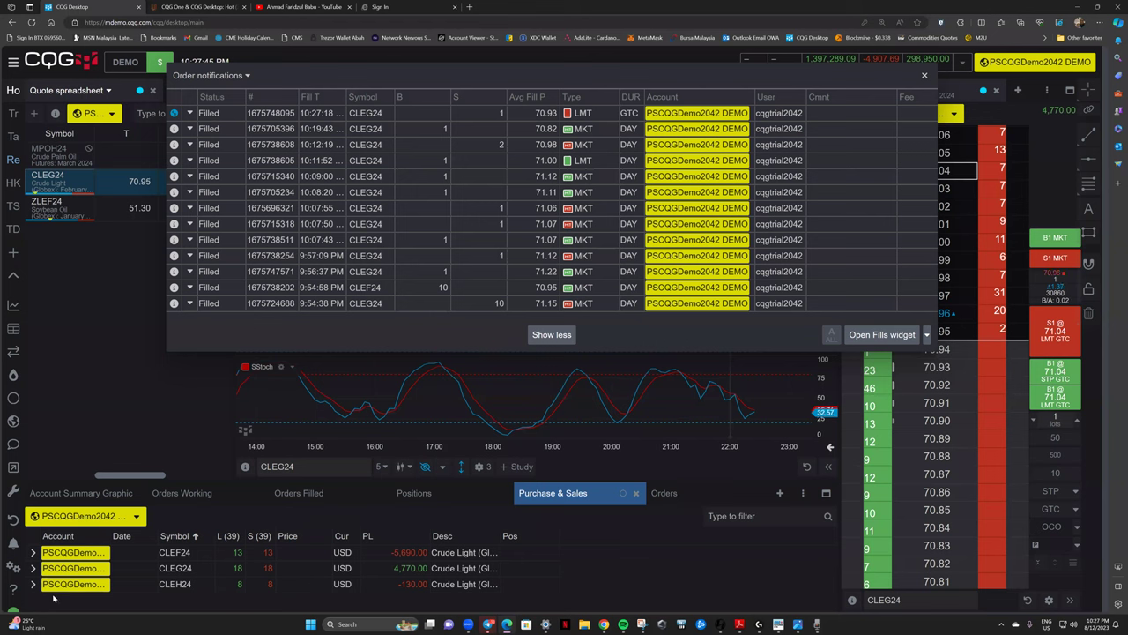
{"action": "double_click", "coordinate": [244, 583]}
{"action": "scroll", "coordinate": [238, 595], "scroll_direction": "down", "scroll_amount": 5}
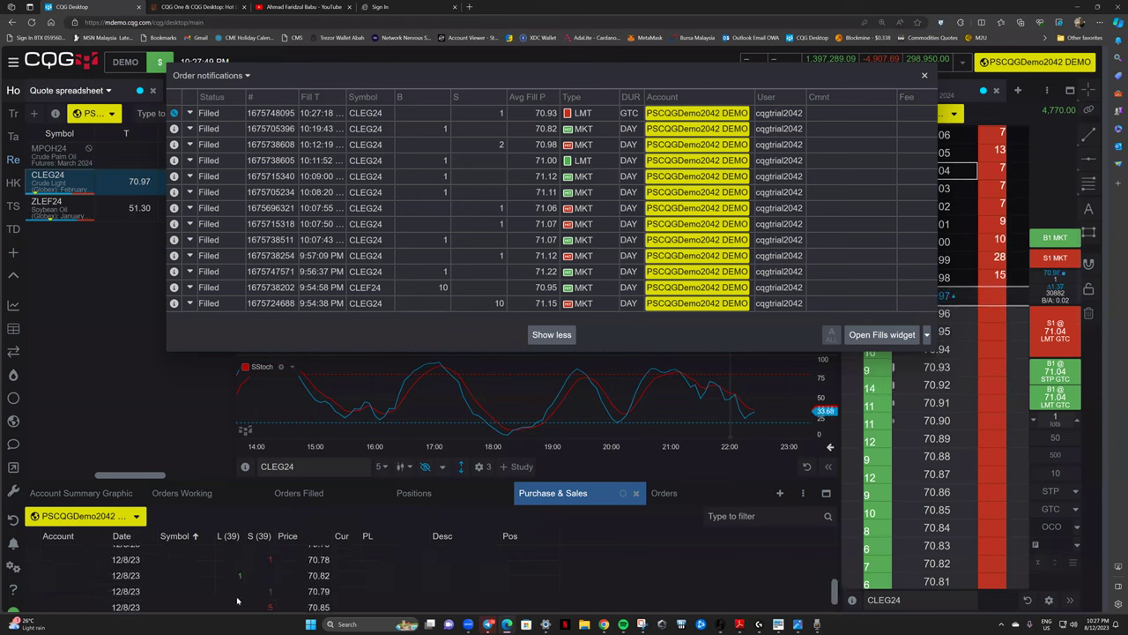
{"action": "scroll", "coordinate": [238, 591], "scroll_direction": "up", "scroll_amount": 5}
{"action": "scroll", "coordinate": [242, 595], "scroll_direction": "down", "scroll_amount": 4}
{"action": "scroll", "coordinate": [115, 579], "scroll_direction": "down", "scroll_amount": 2}
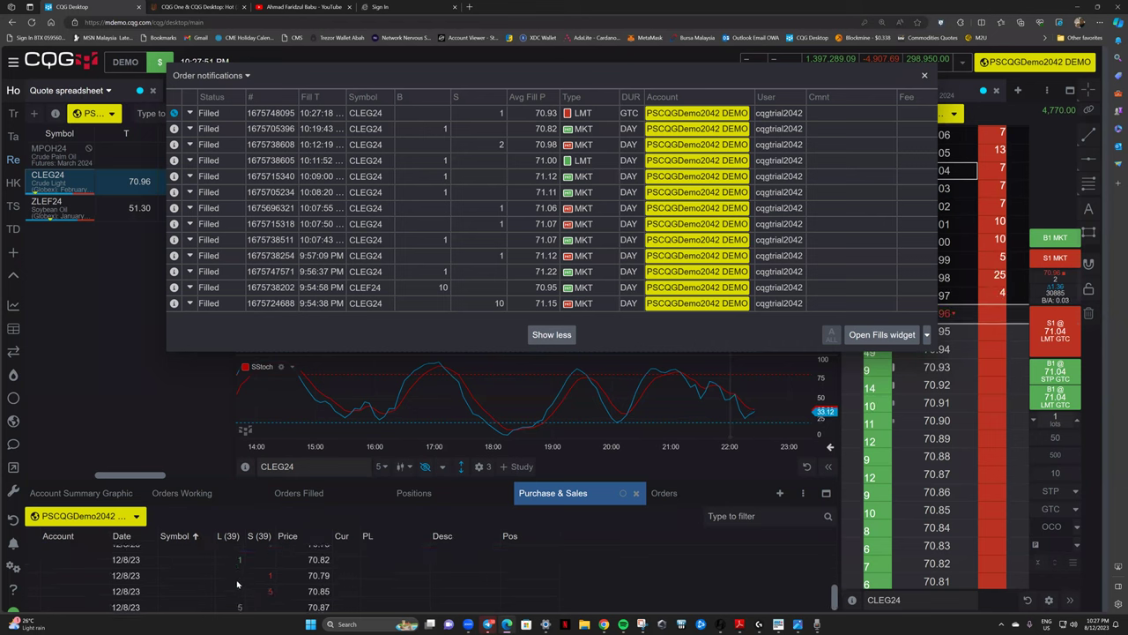
{"action": "left_click", "coordinate": [27, 582]}
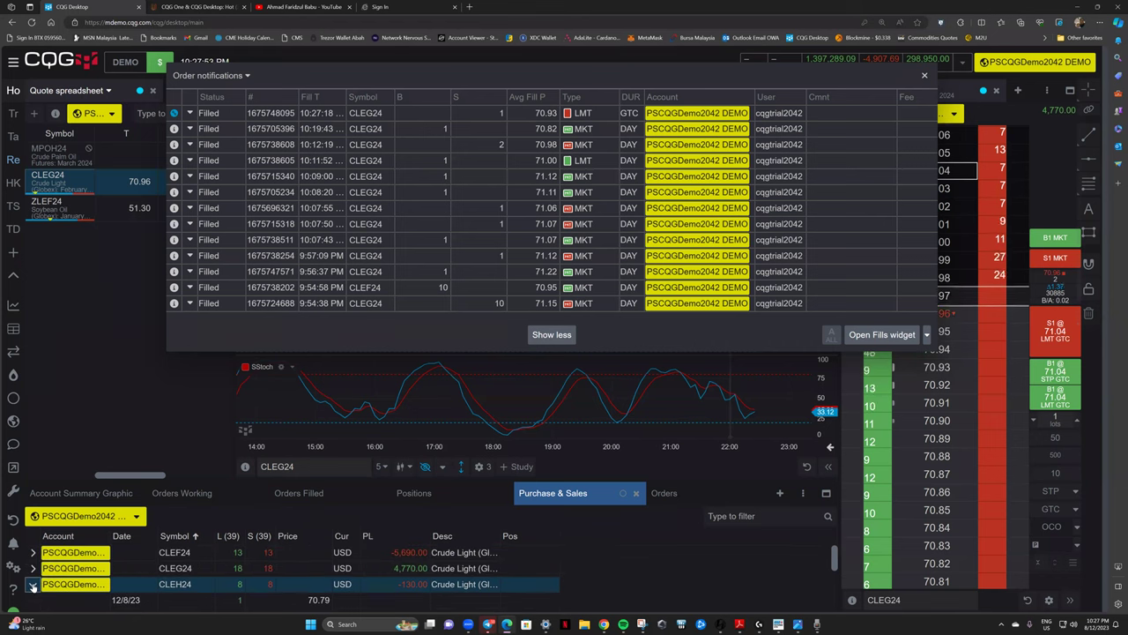
{"action": "left_click", "coordinate": [428, 494]}
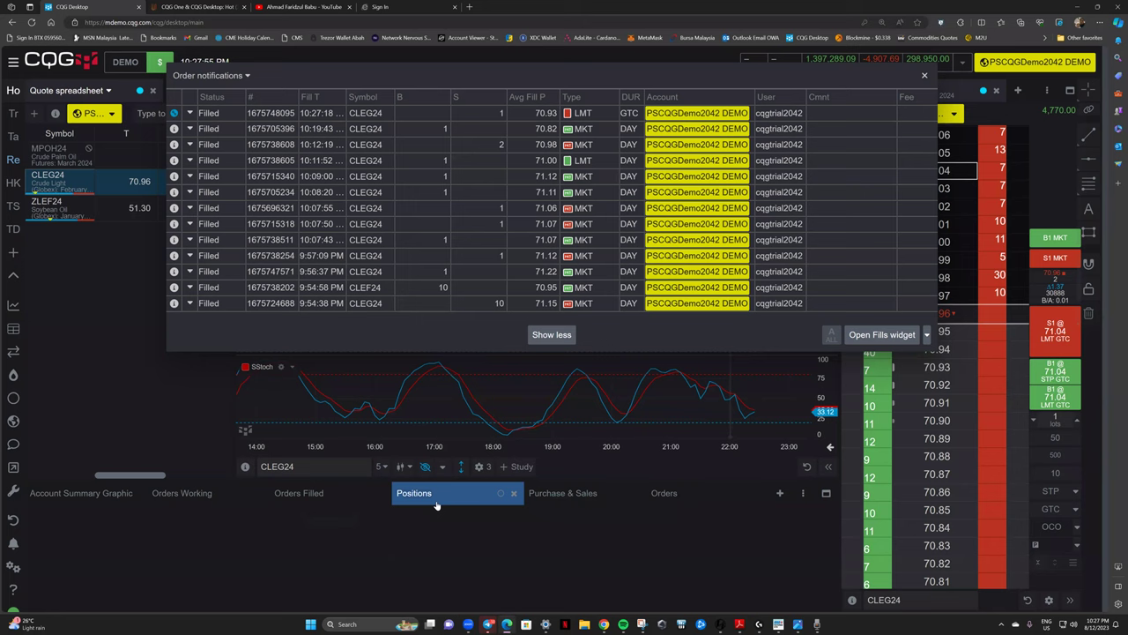
{"action": "left_click", "coordinate": [925, 75]}
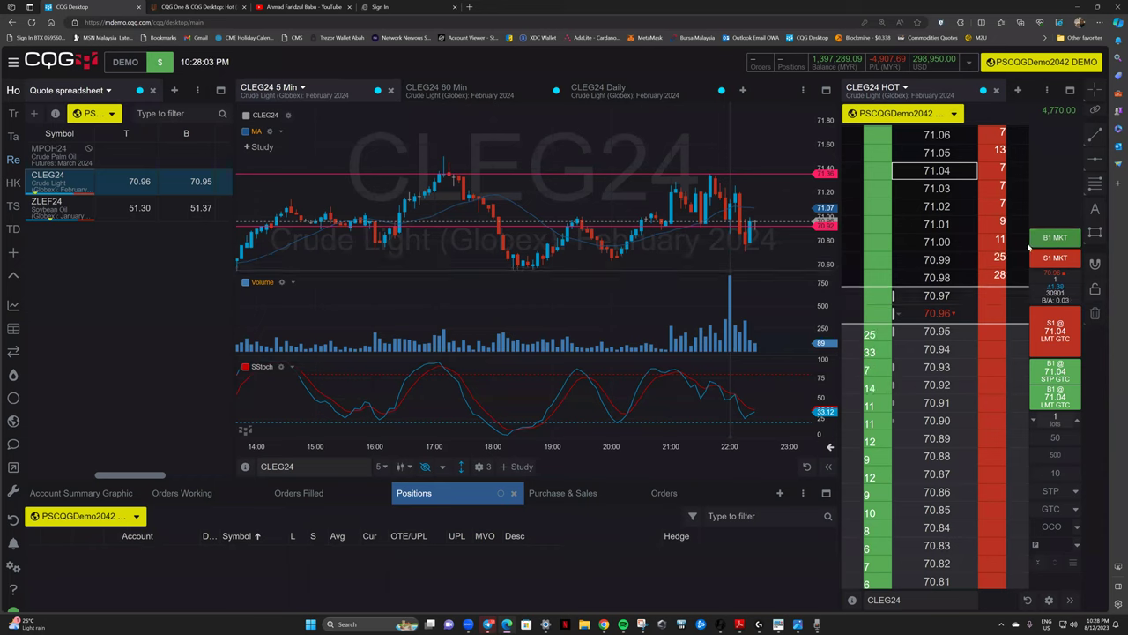
{"action": "mouse_move", "coordinate": [403, 200]}
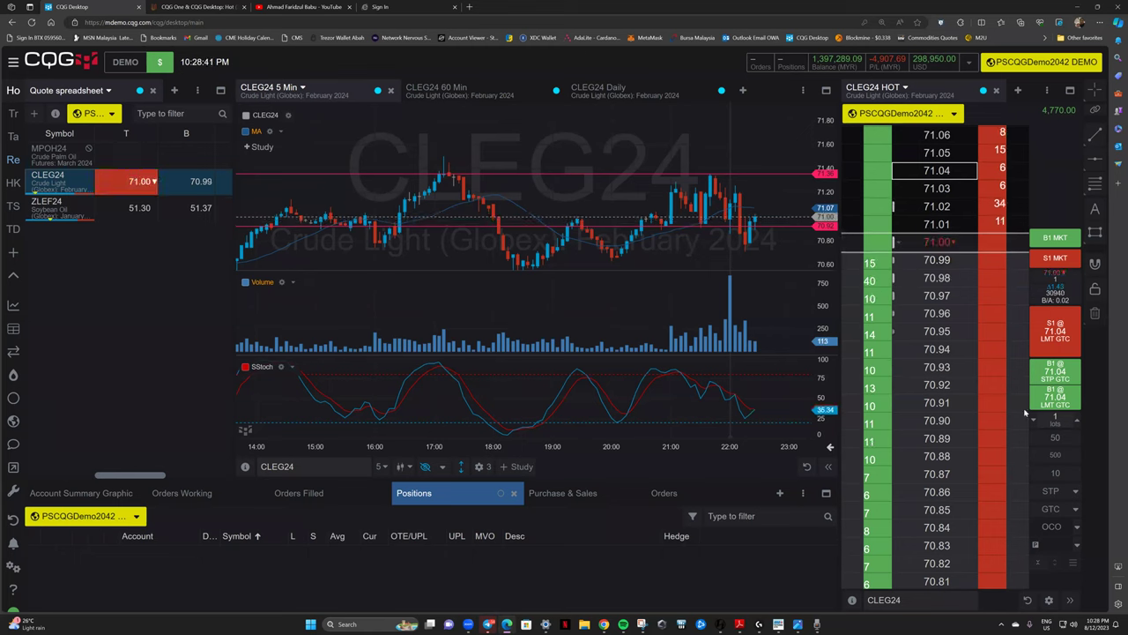
{"action": "right_click", "coordinate": [882, 314]}
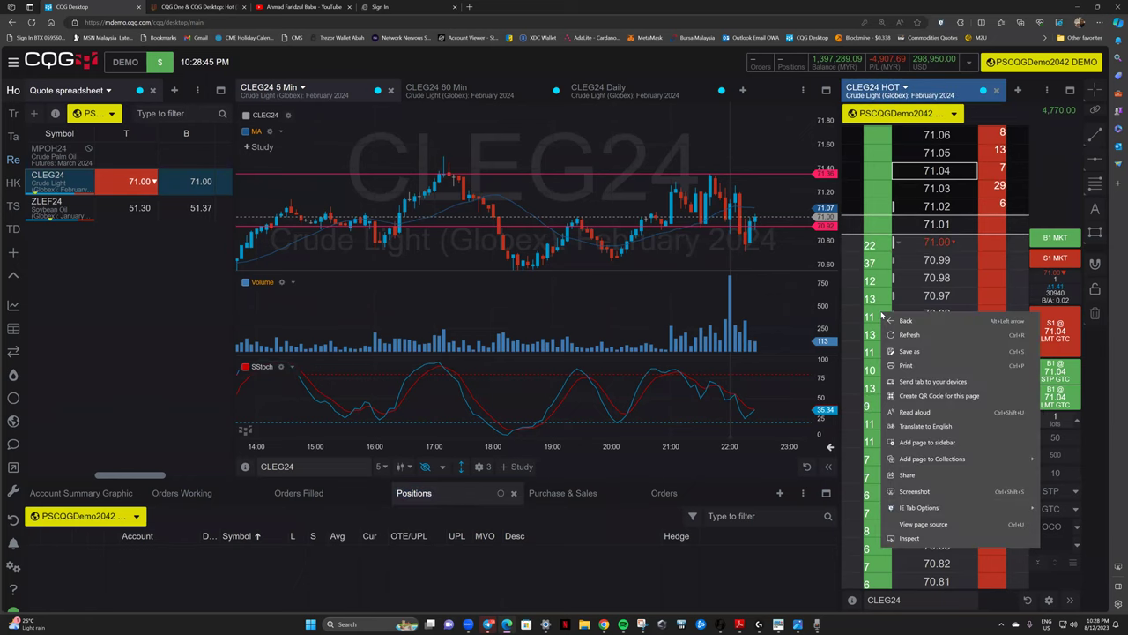
{"action": "left_click", "coordinate": [1012, 229]}
{"action": "right_click", "coordinate": [1004, 169]}
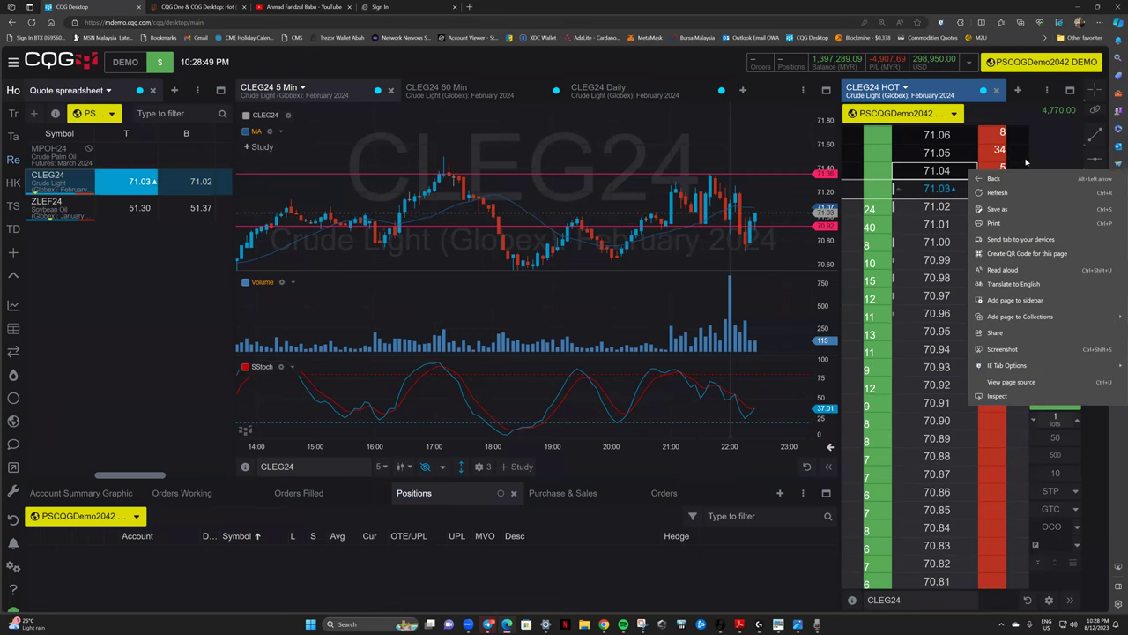
{"action": "left_click", "coordinate": [1025, 163]}
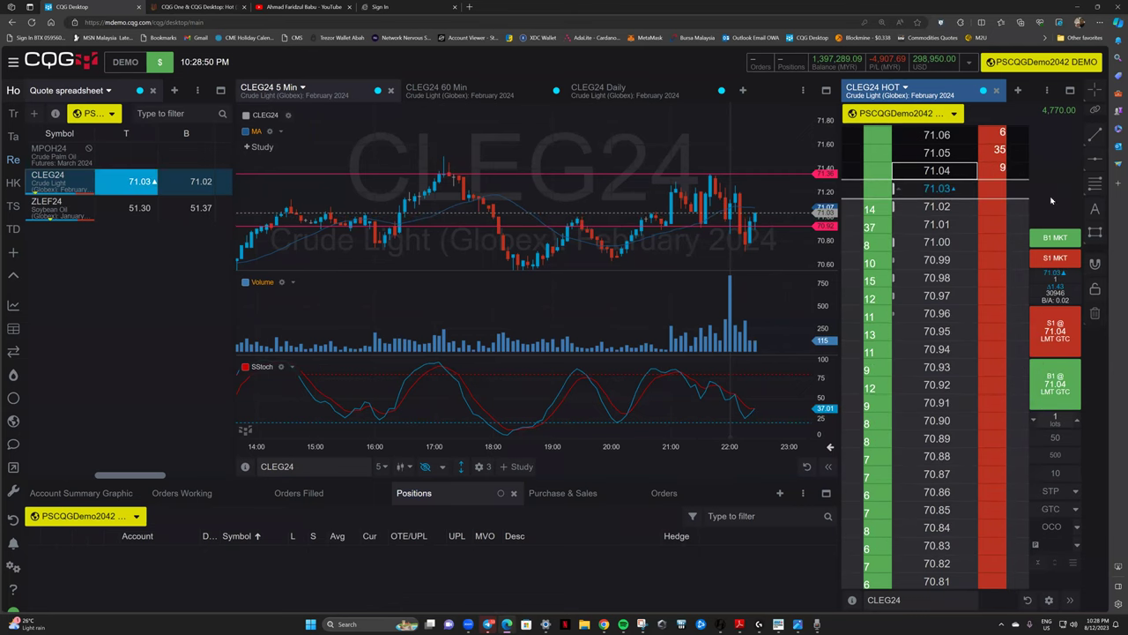
Place a GTC limit order to buy 1 CLEG24 at 70.89 and confirm it.
{"action": "left_click", "coordinate": [925, 438]}
{"action": "left_click", "coordinate": [1055, 385]}
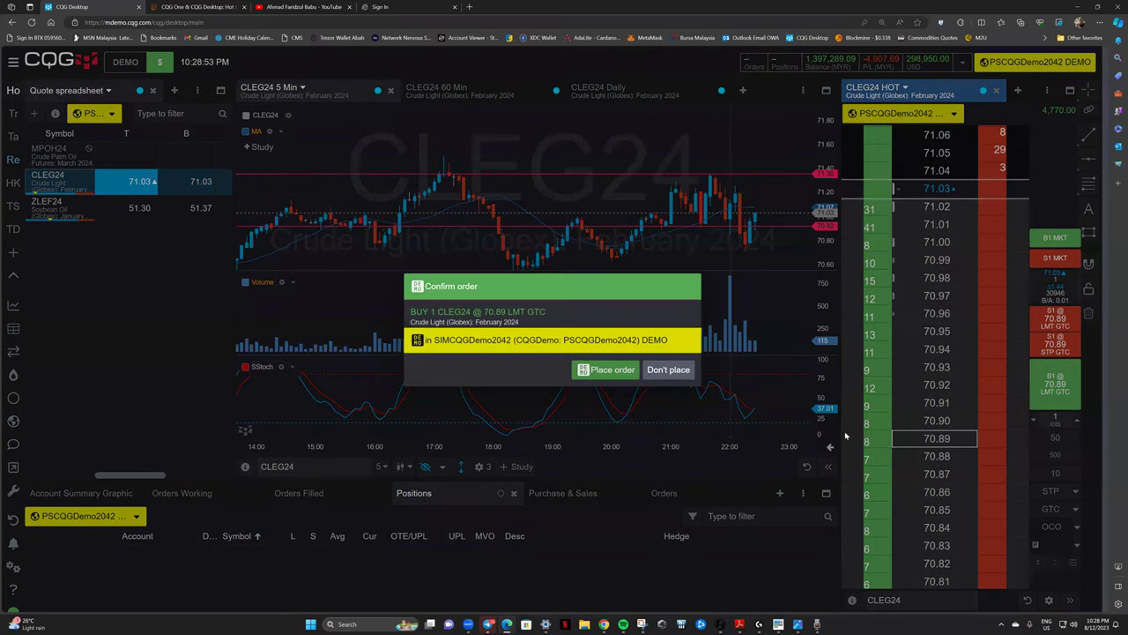
{"action": "key", "text": "Return"}
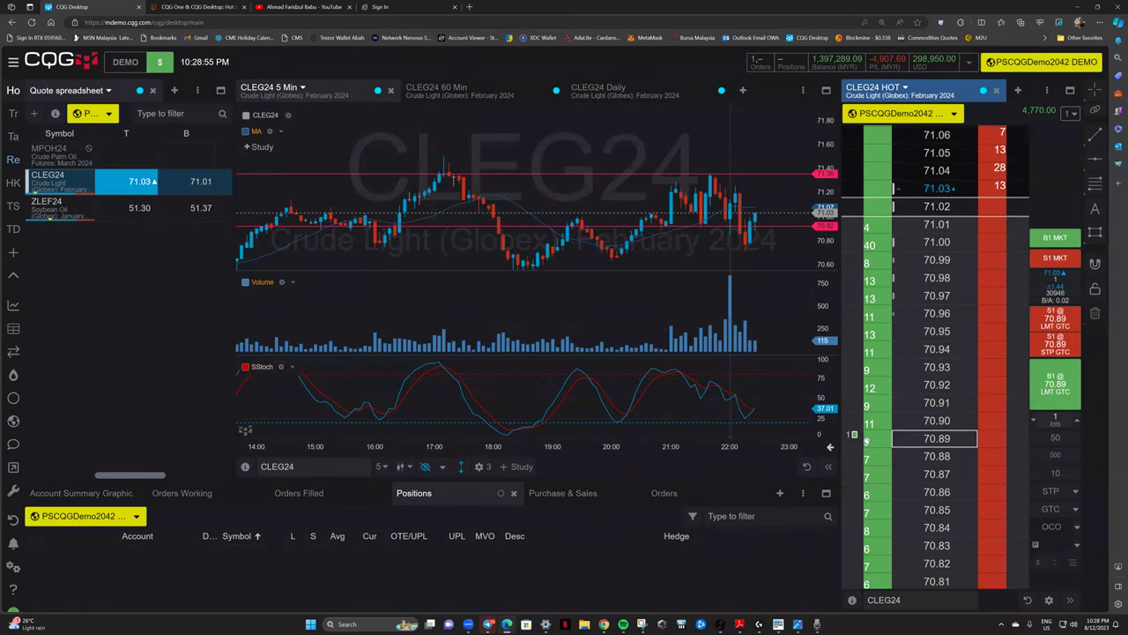
Move the working limit buy order to 70.91, confirm the modification, and cancel all working CLEG24 orders.
{"action": "right_click", "coordinate": [905, 441]}
{"action": "left_click", "coordinate": [853, 412]}
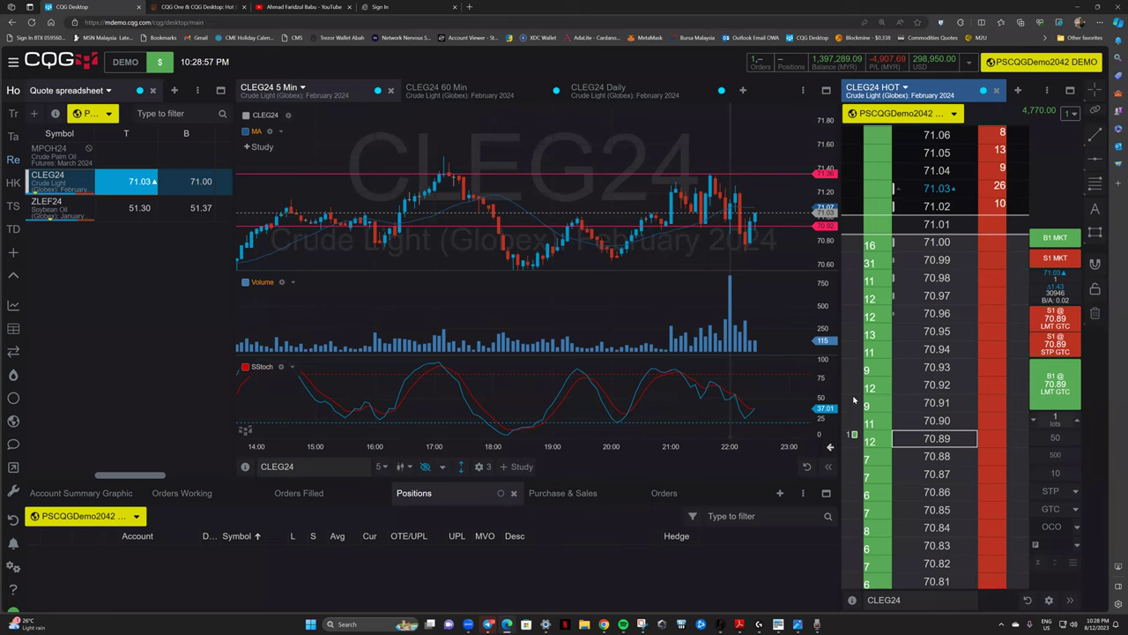
{"action": "mouse_move", "coordinate": [853, 433]}
{"action": "left_mouse_down"}
{"action": "mouse_move", "coordinate": [851, 384]}
{"action": "mouse_move", "coordinate": [853, 402]}
{"action": "left_mouse_up"}
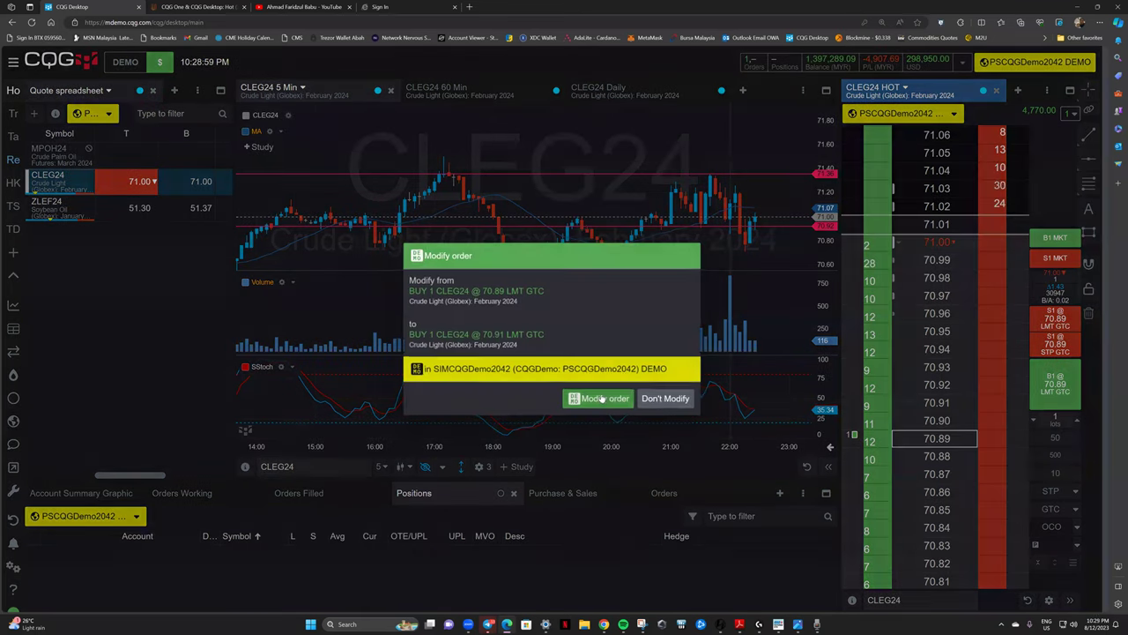
{"action": "left_click", "coordinate": [602, 399]}
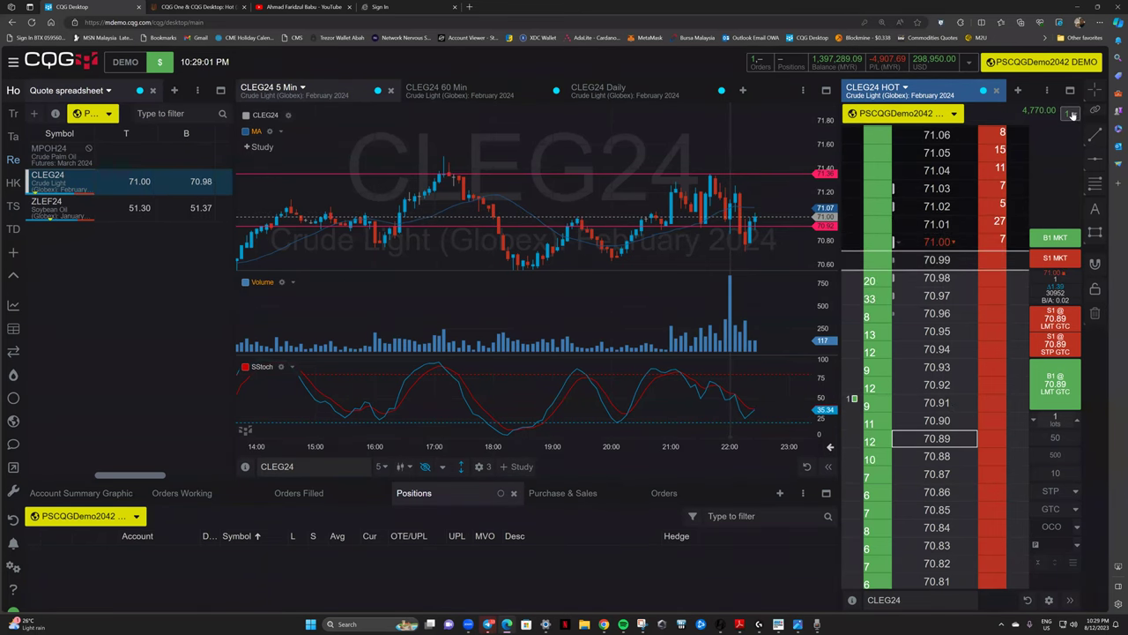
{"action": "left_click", "coordinate": [1025, 196]}
{"action": "left_click", "coordinate": [623, 404]}
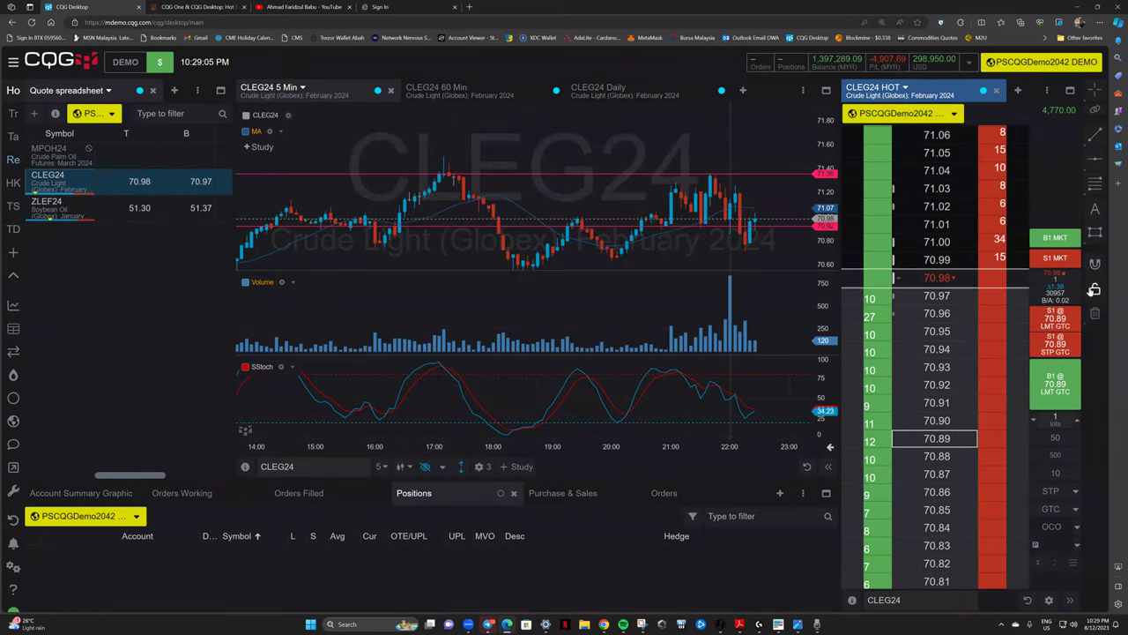
Switch the compound order mode from OCO to Bracket mode and enable the bracket with TP 60 and SL 30 ticks.
{"action": "left_click", "coordinate": [1054, 527]}
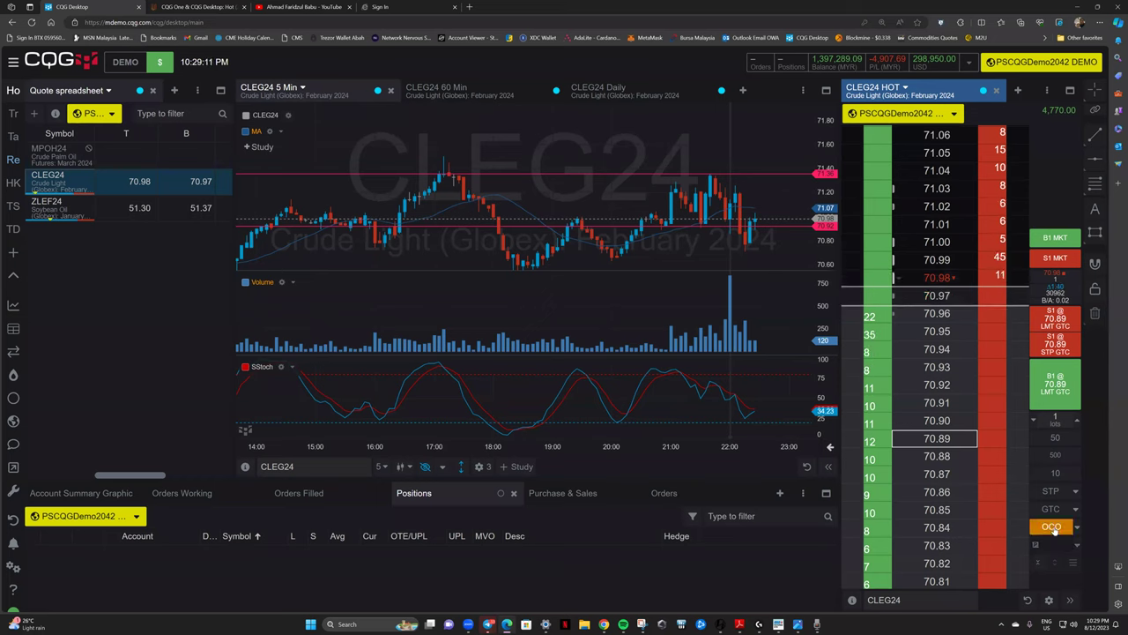
{"action": "left_click", "coordinate": [1056, 527]}
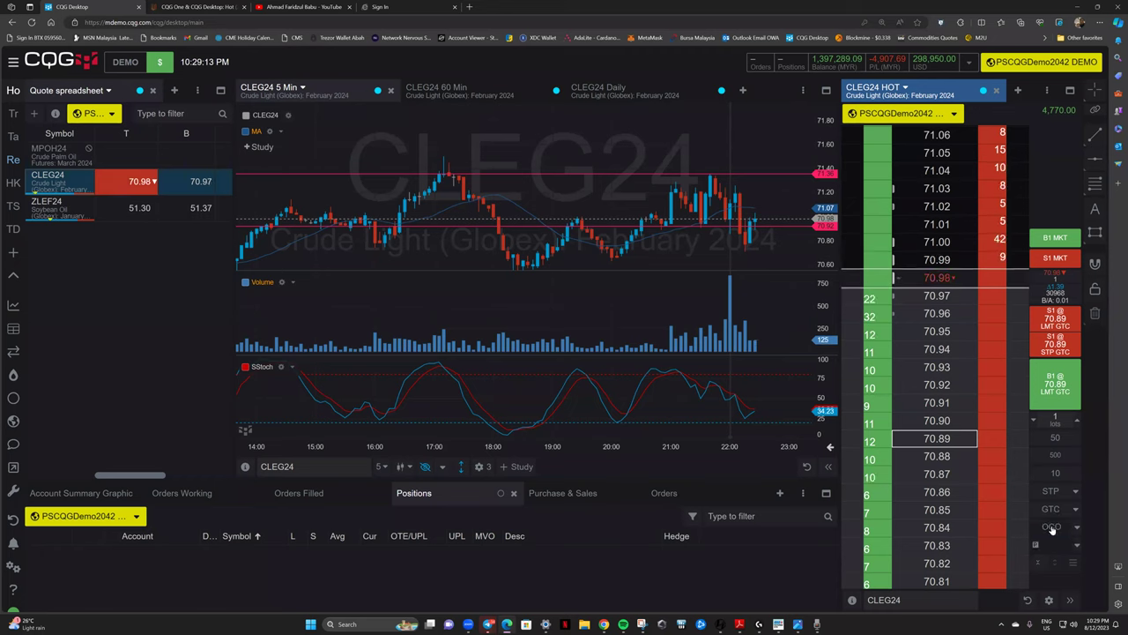
{"action": "left_click", "coordinate": [1064, 527]}
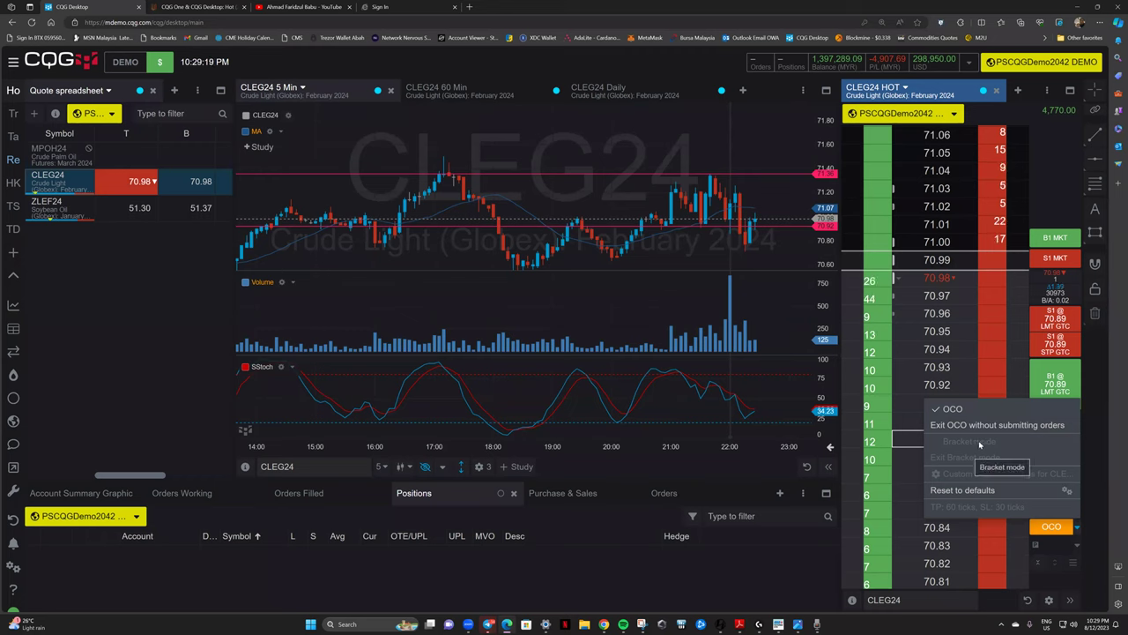
{"action": "left_click", "coordinate": [1064, 528]}
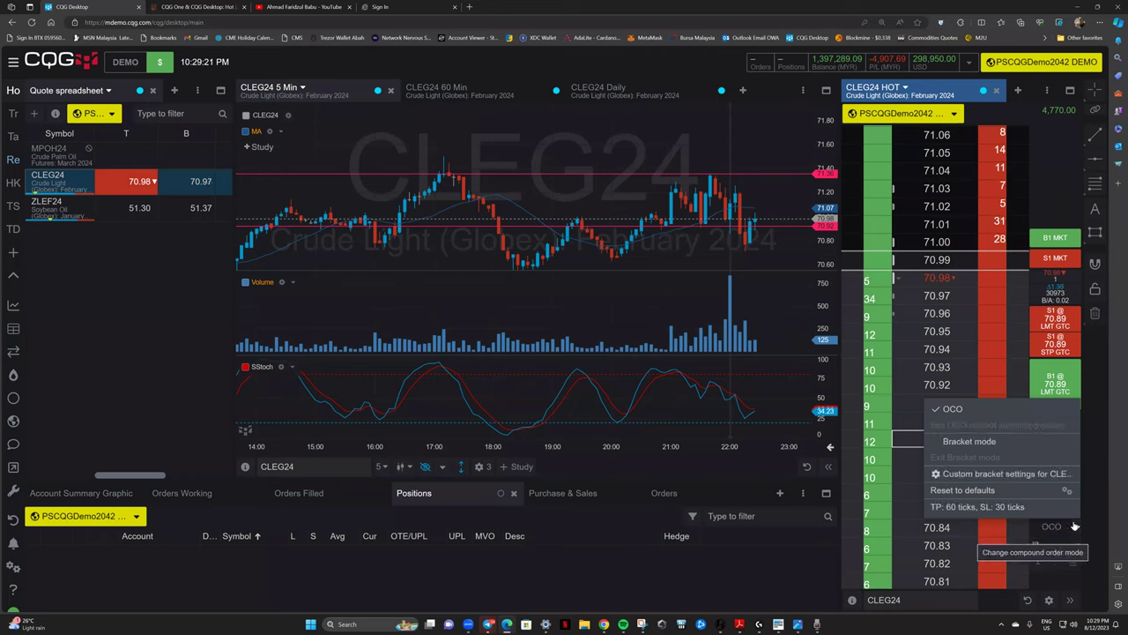
{"action": "left_click", "coordinate": [1063, 533]}
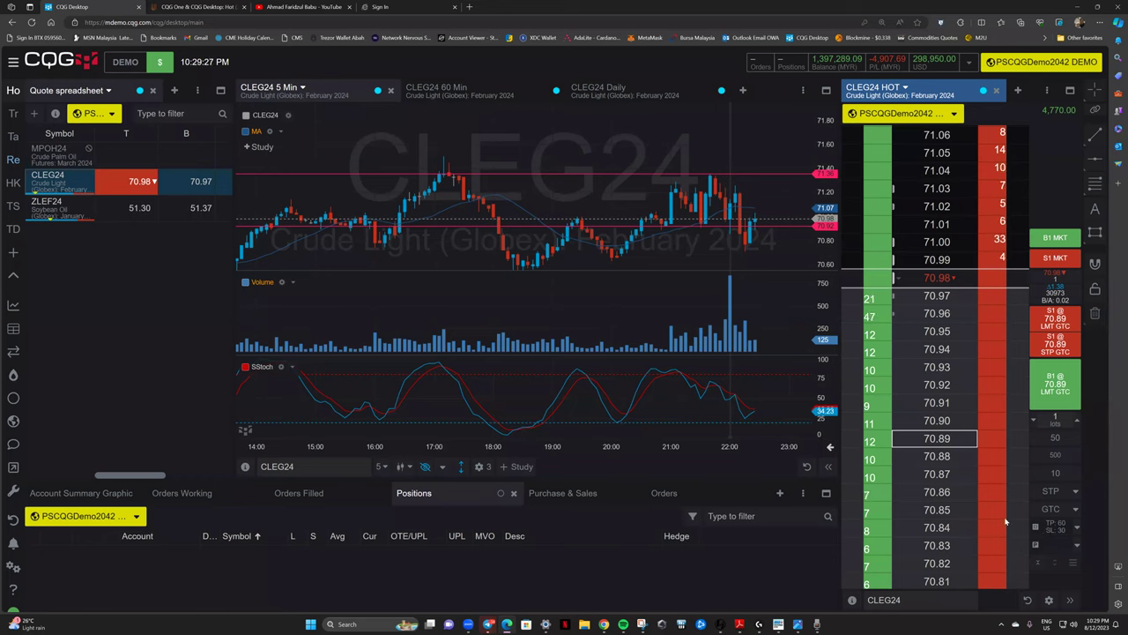
{"action": "left_click", "coordinate": [1054, 526]}
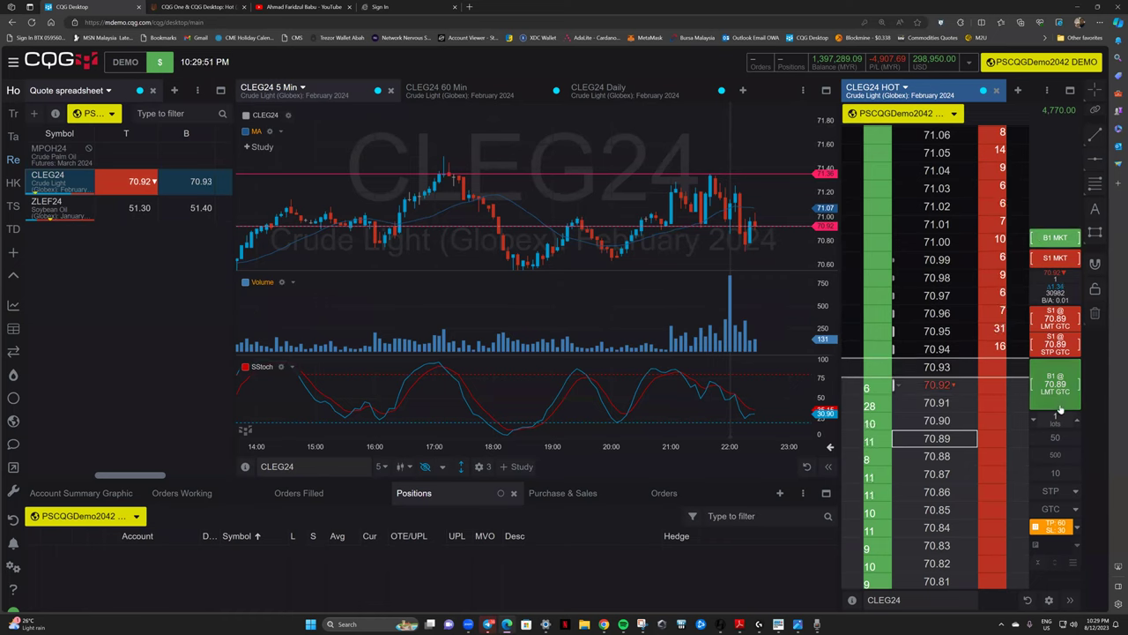
Place a GTC market buy of 1 CLEG24 with a 60-tick limit target profit and a 30-tick stop loss.
{"action": "left_click", "coordinate": [1055, 239]}
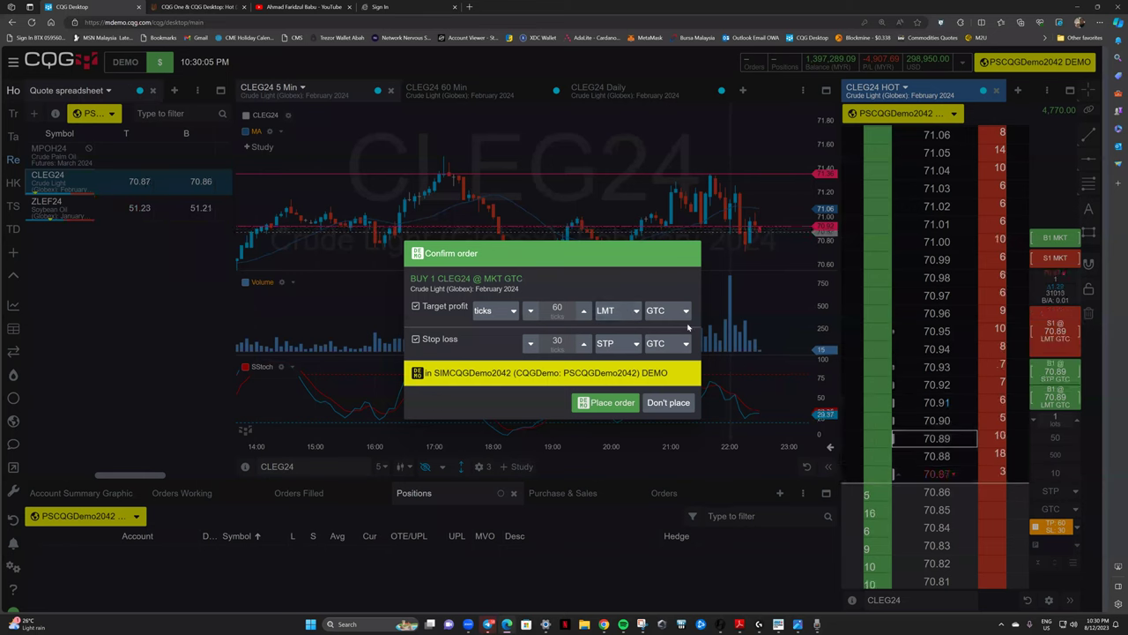
{"action": "left_click", "coordinate": [629, 312]}
{"action": "left_click", "coordinate": [626, 317]}
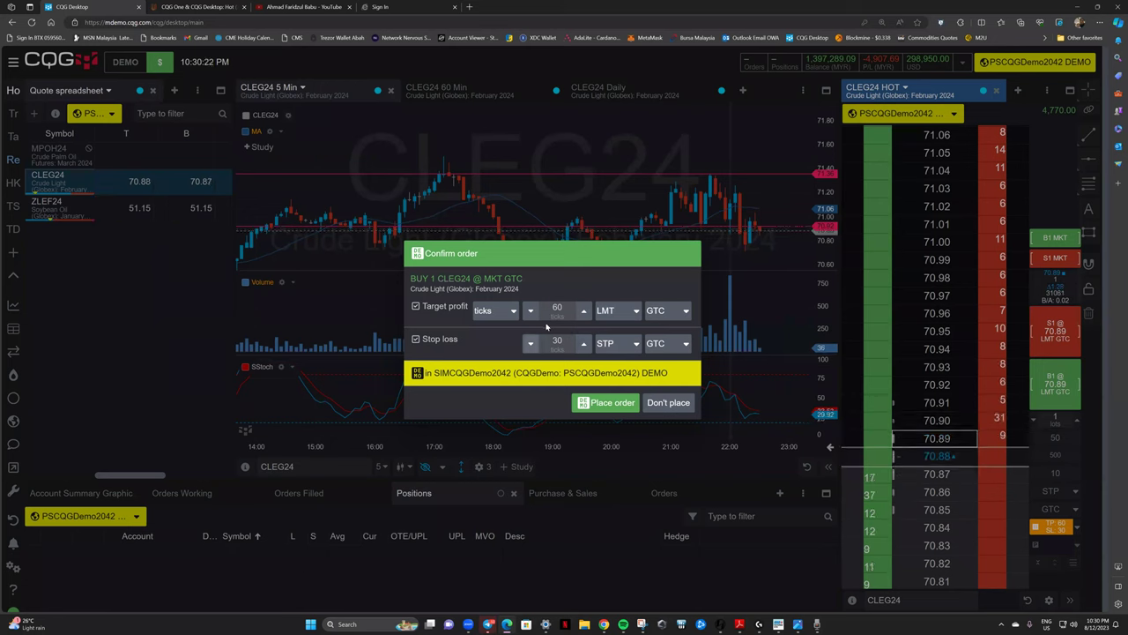
{"action": "left_click", "coordinate": [495, 314]}
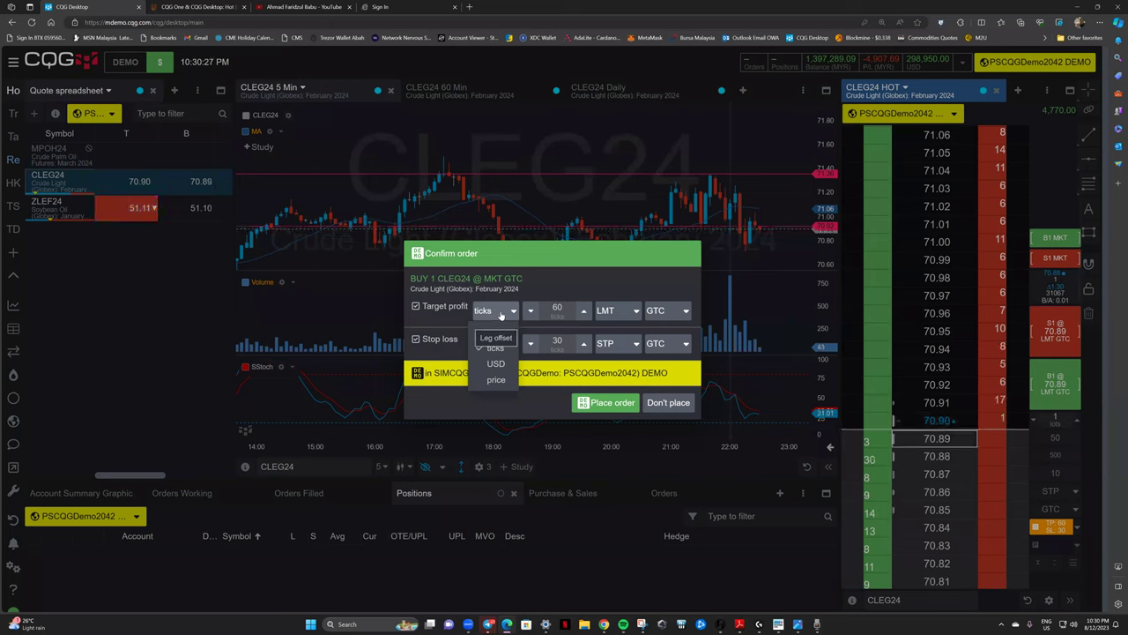
{"action": "left_click", "coordinate": [495, 379]}
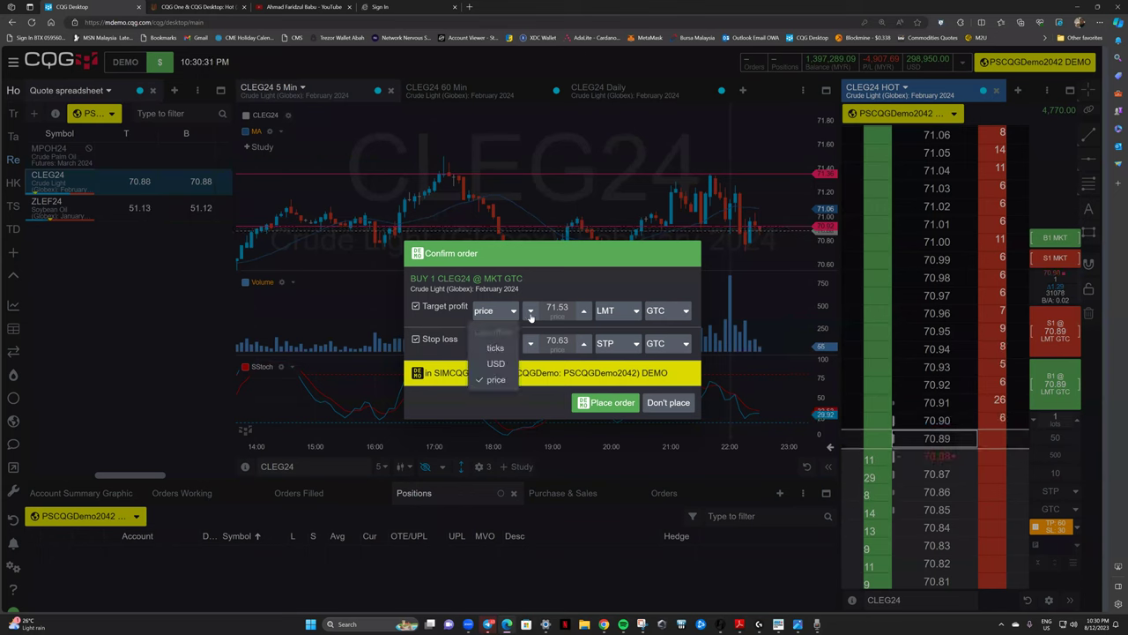
{"action": "left_click", "coordinate": [496, 348]}
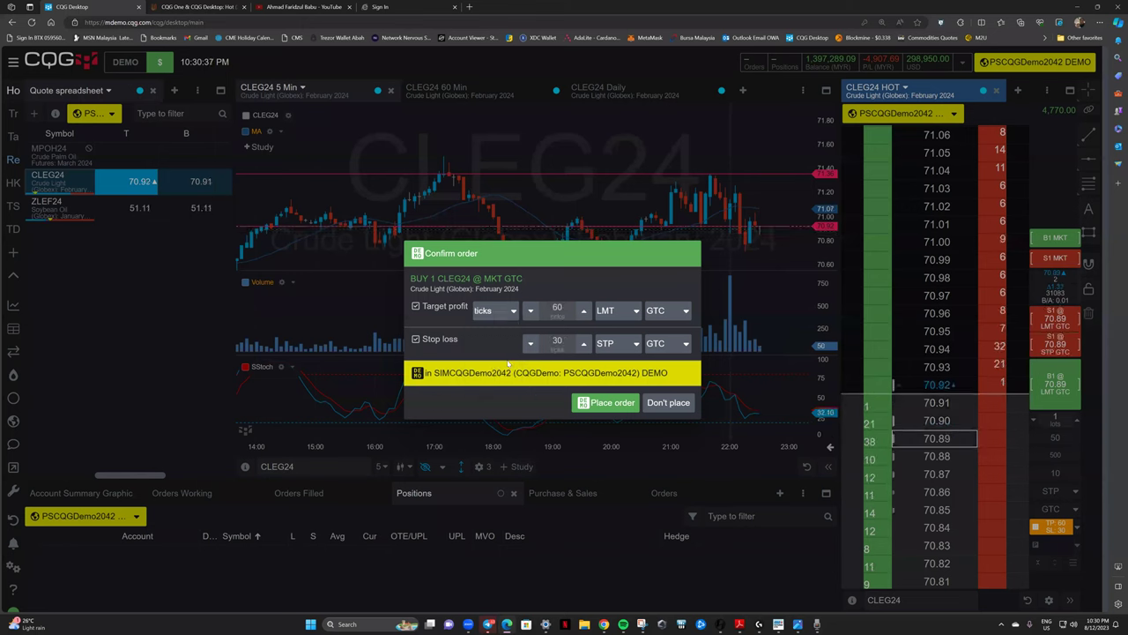
{"action": "left_click", "coordinate": [607, 402]}
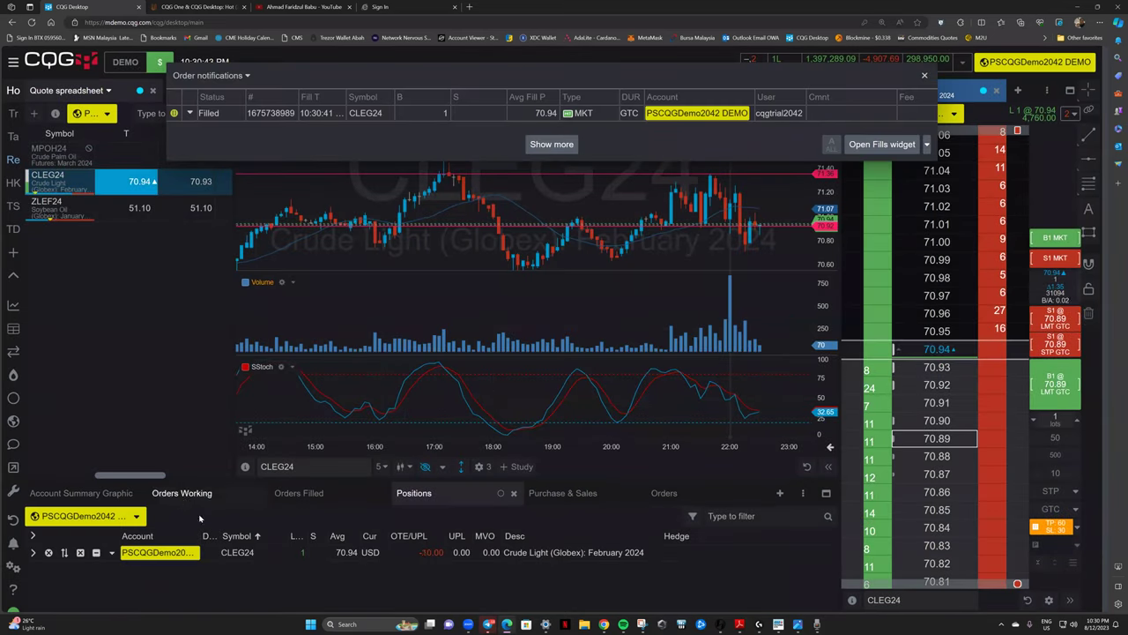
Place a GTC market sell of 1 CLEG24 with a 60-tick target and 30-tick stop loss, and review the working bracket orders.
{"action": "left_click", "coordinate": [181, 493]}
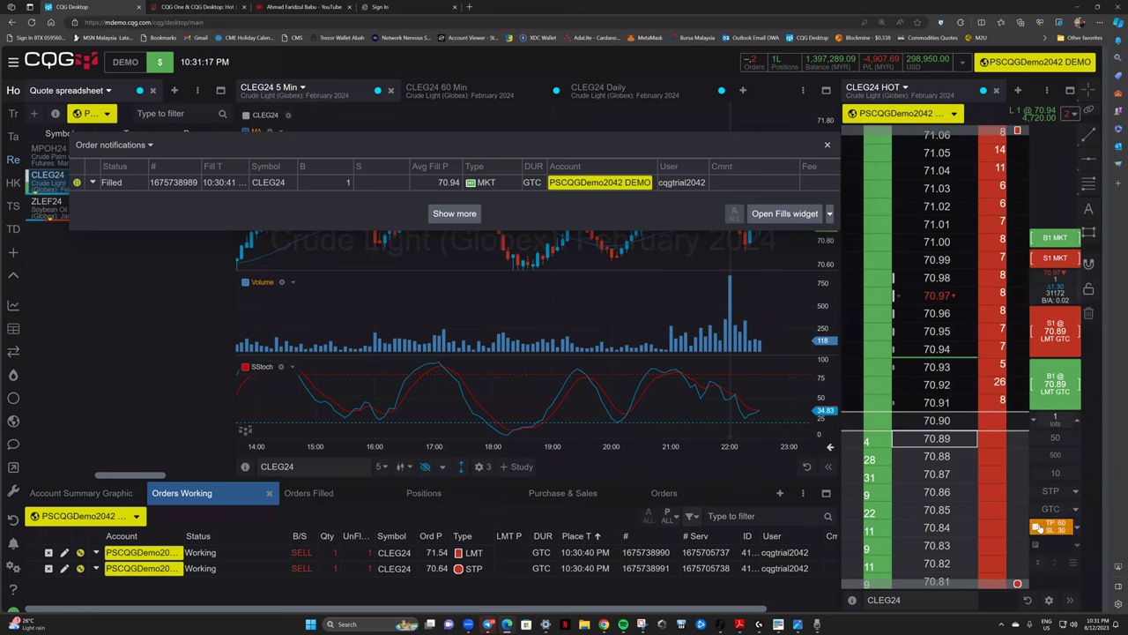
{"action": "left_click", "coordinate": [1054, 257]}
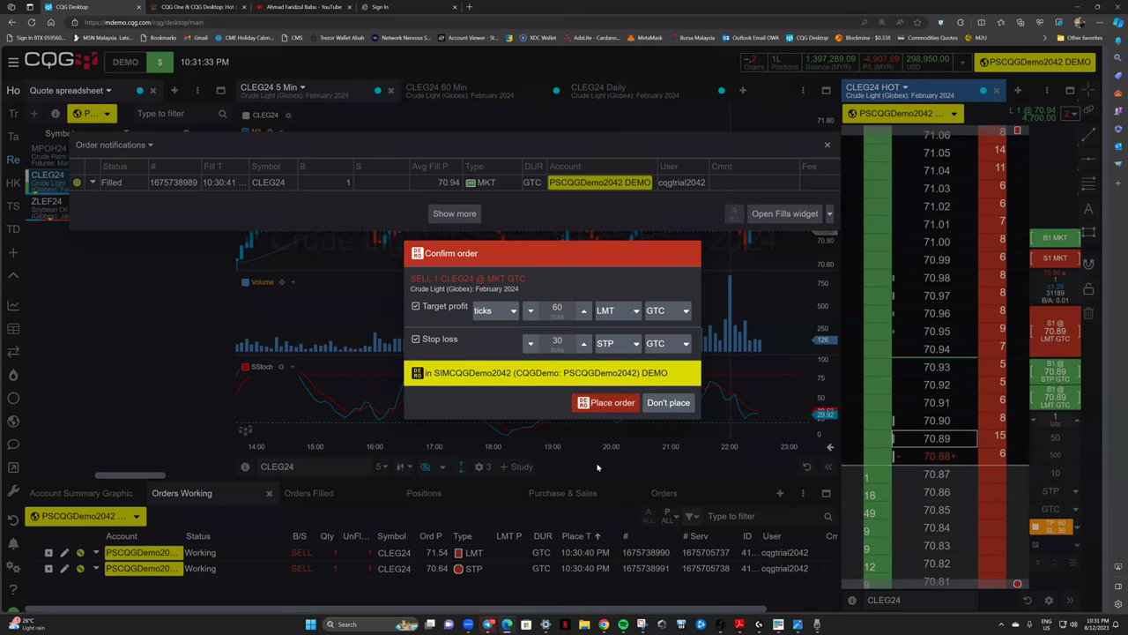
{"action": "left_click", "coordinate": [607, 402]}
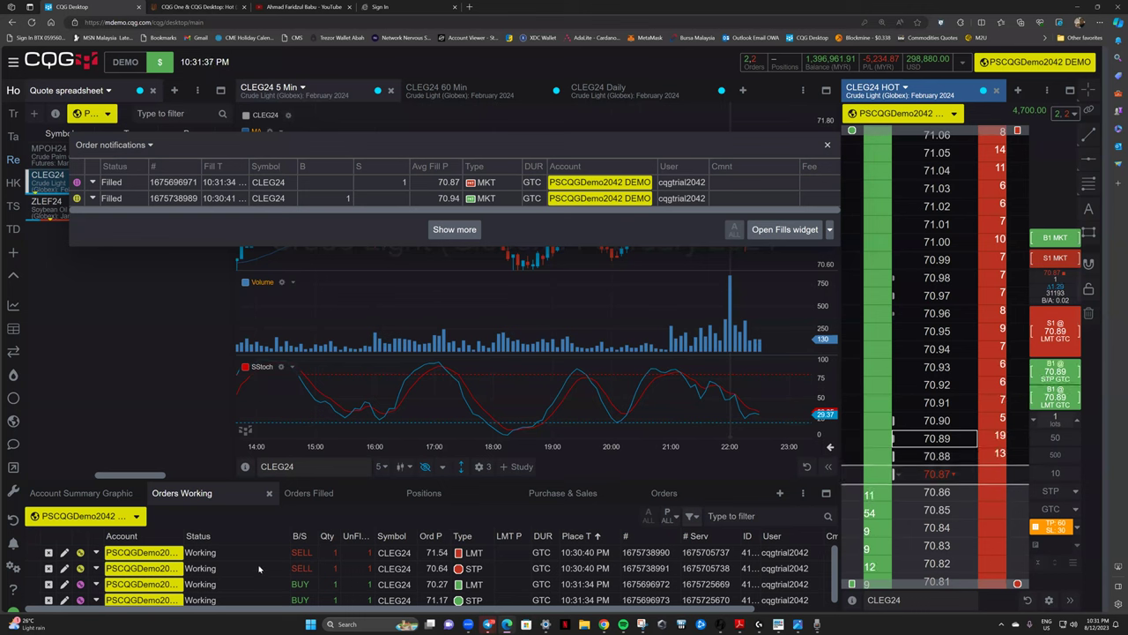
{"action": "scroll", "coordinate": [364, 574], "scroll_direction": "down", "scroll_amount": 1}
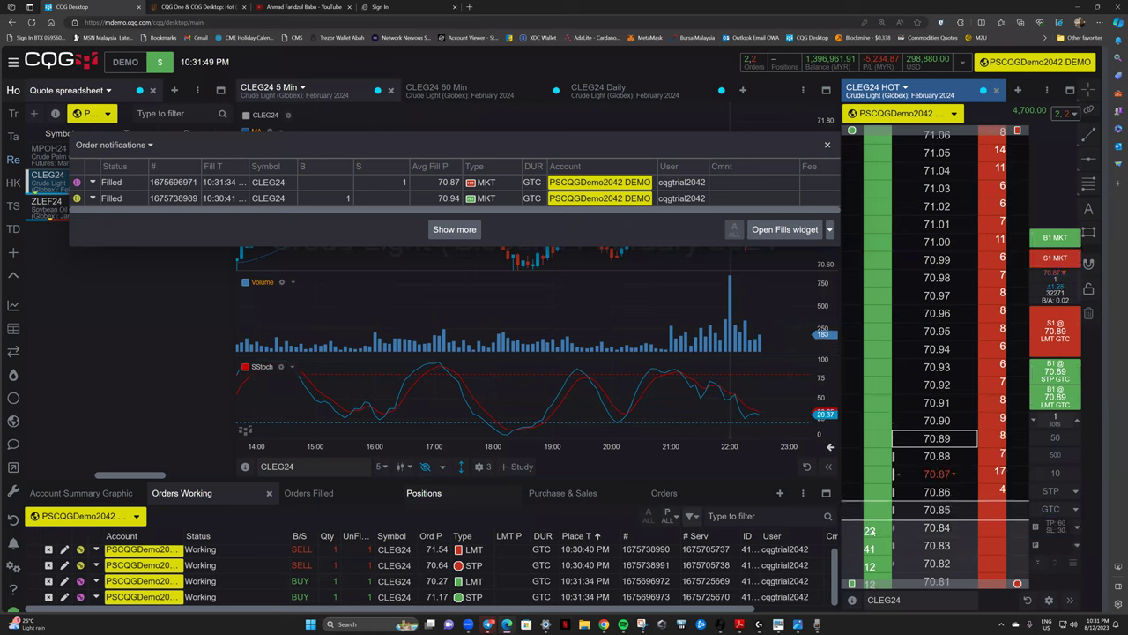
Enable the bracket with TP 60 and SL 30 ticks, and cancel all working CLEG24 orders.
{"action": "left_click", "coordinate": [1056, 527]}
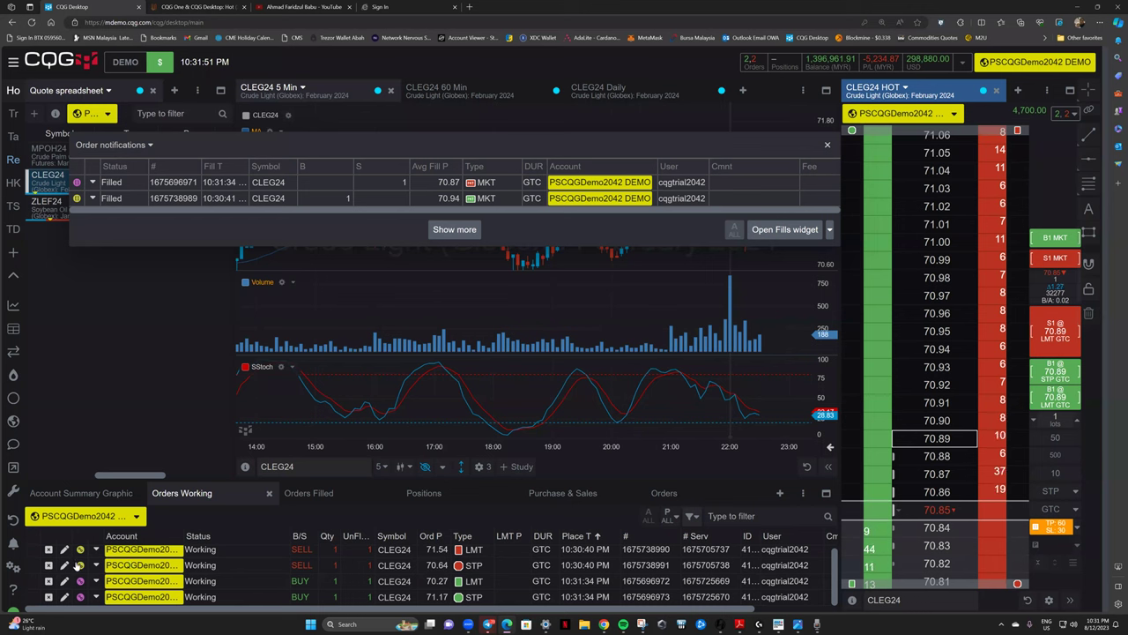
{"action": "left_click", "coordinate": [1067, 114]}
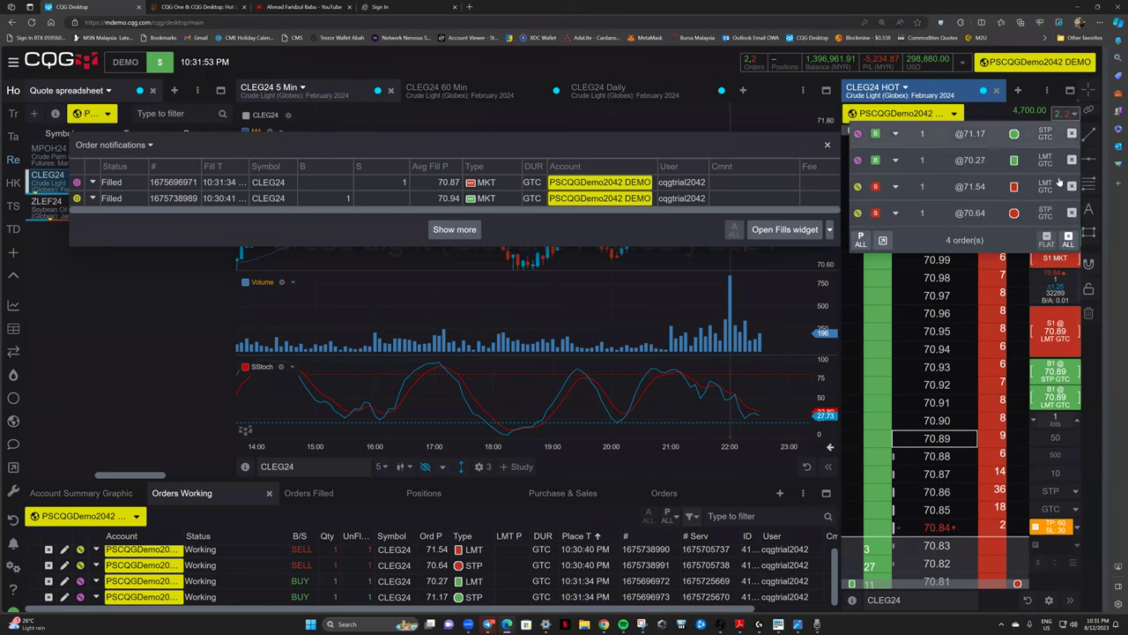
{"action": "left_click", "coordinate": [934, 244]}
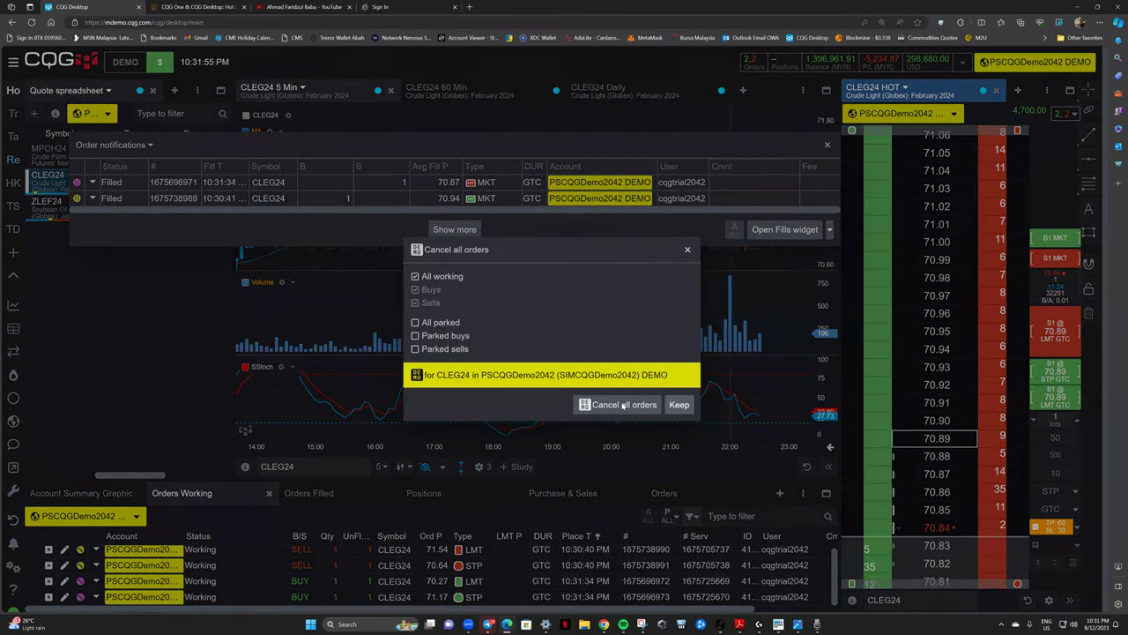
{"action": "left_click", "coordinate": [623, 405]}
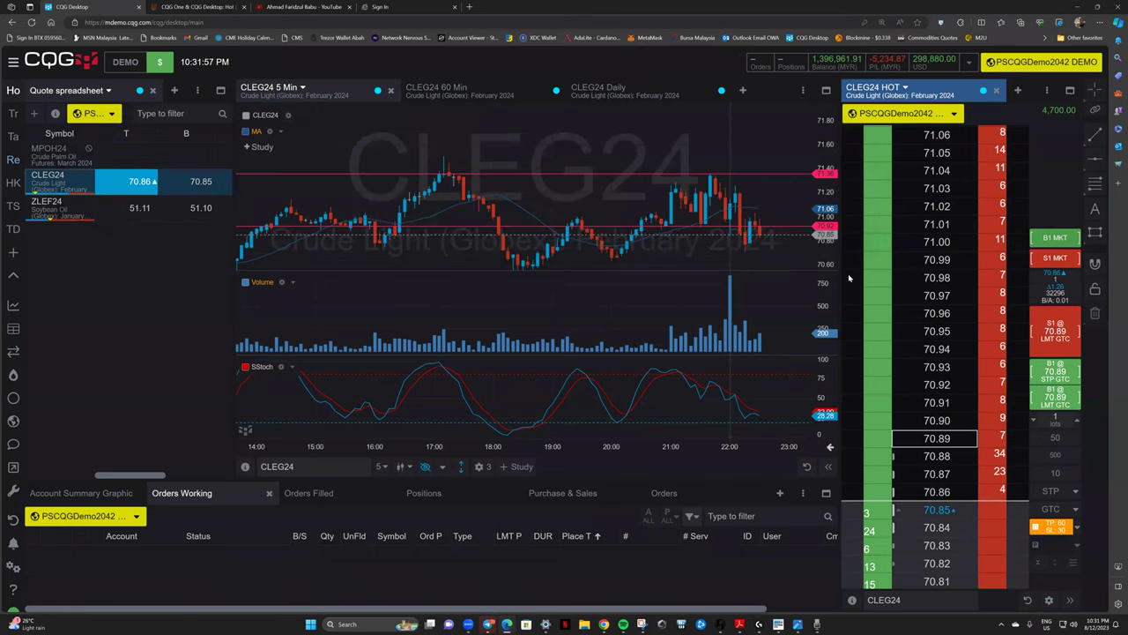
Place a GTC market buy of 1 CLEG24 with a 60-tick target and 30-tick stop loss, and go flat on CLEG24.
{"action": "left_click", "coordinate": [1055, 238]}
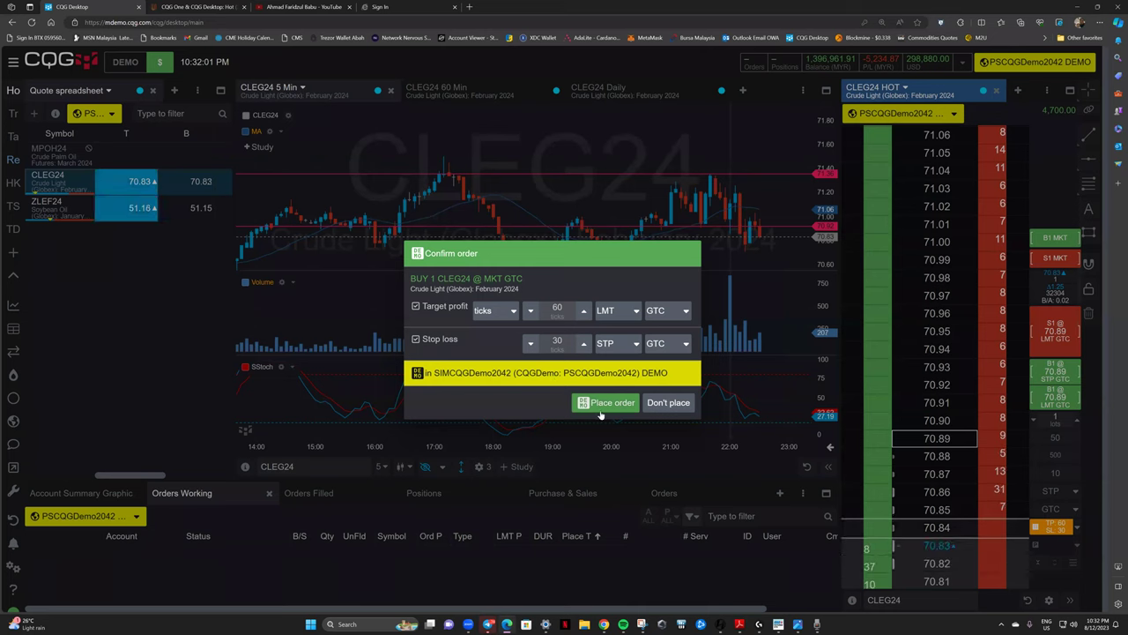
{"action": "left_click", "coordinate": [604, 405]}
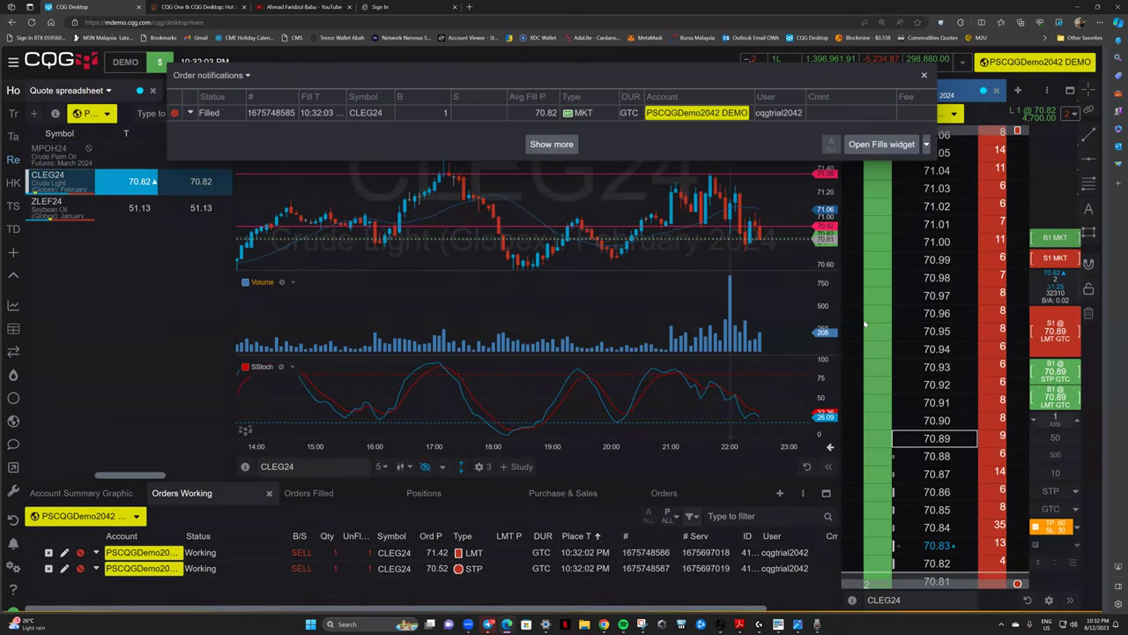
{"action": "left_click", "coordinate": [1043, 118]}
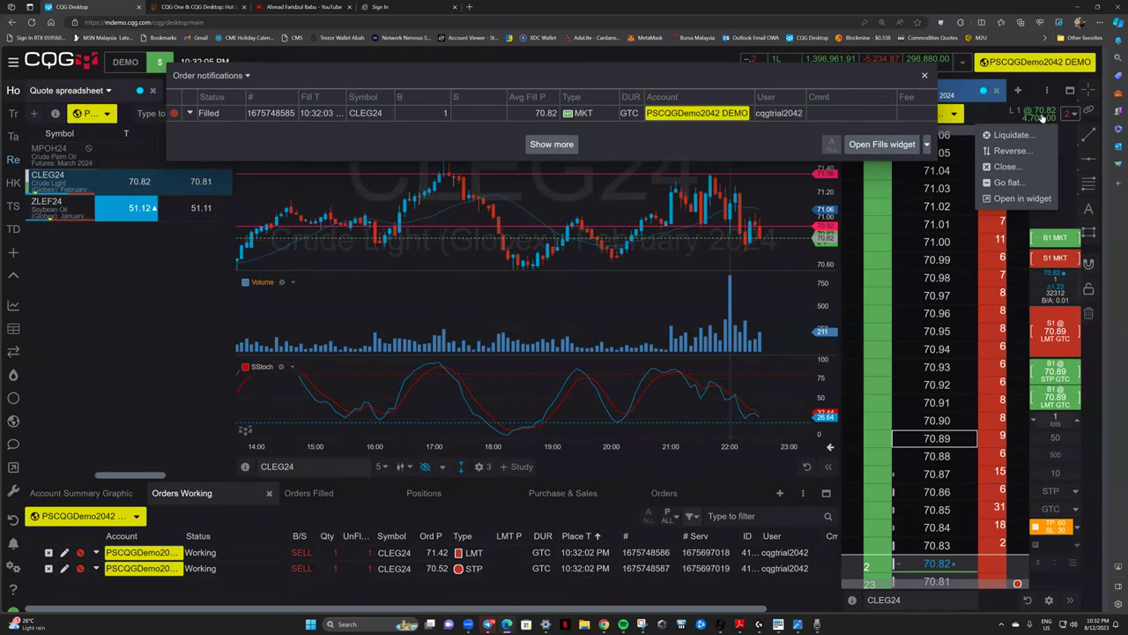
{"action": "left_click", "coordinate": [1009, 182]}
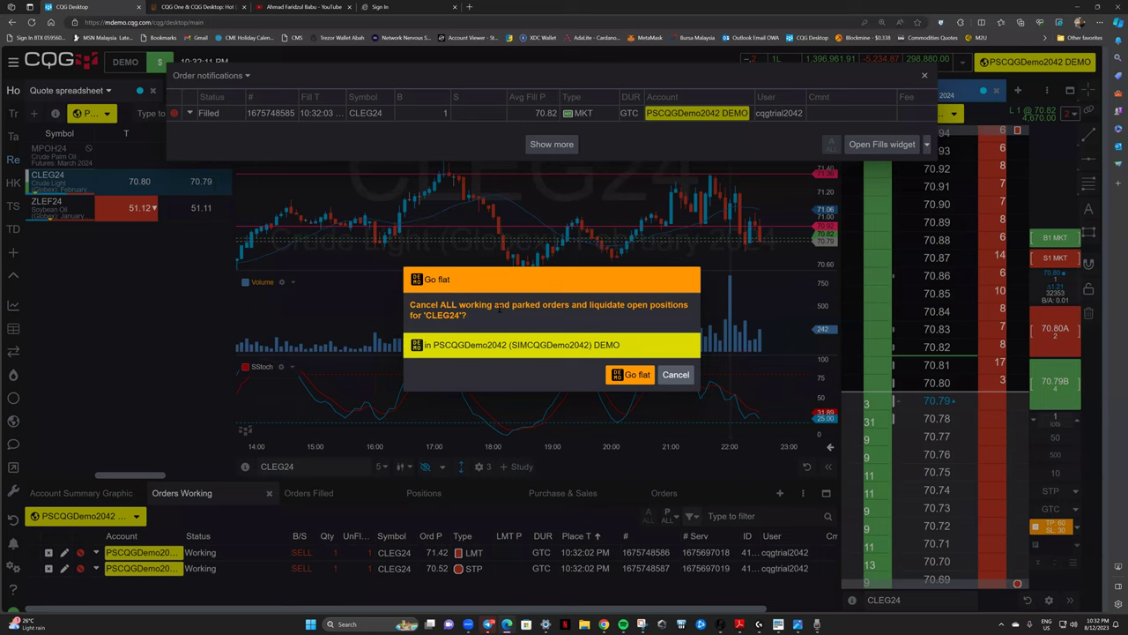
{"action": "left_click", "coordinate": [630, 376]}
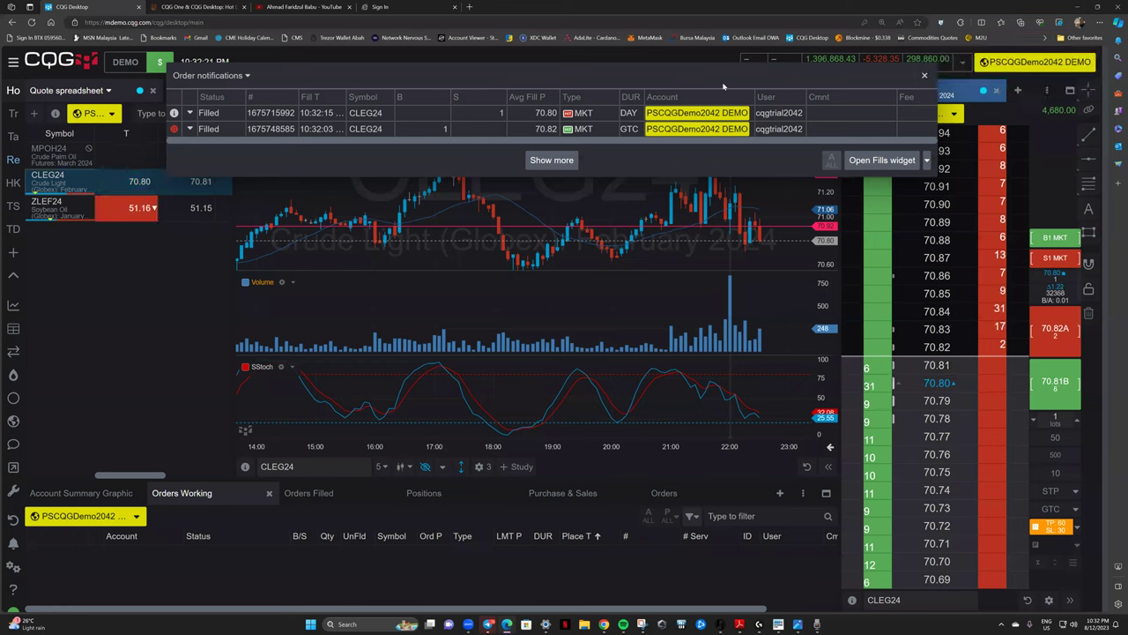
{"action": "left_click_drag", "start_coordinate": [723, 86], "coordinate": [657, 243]}
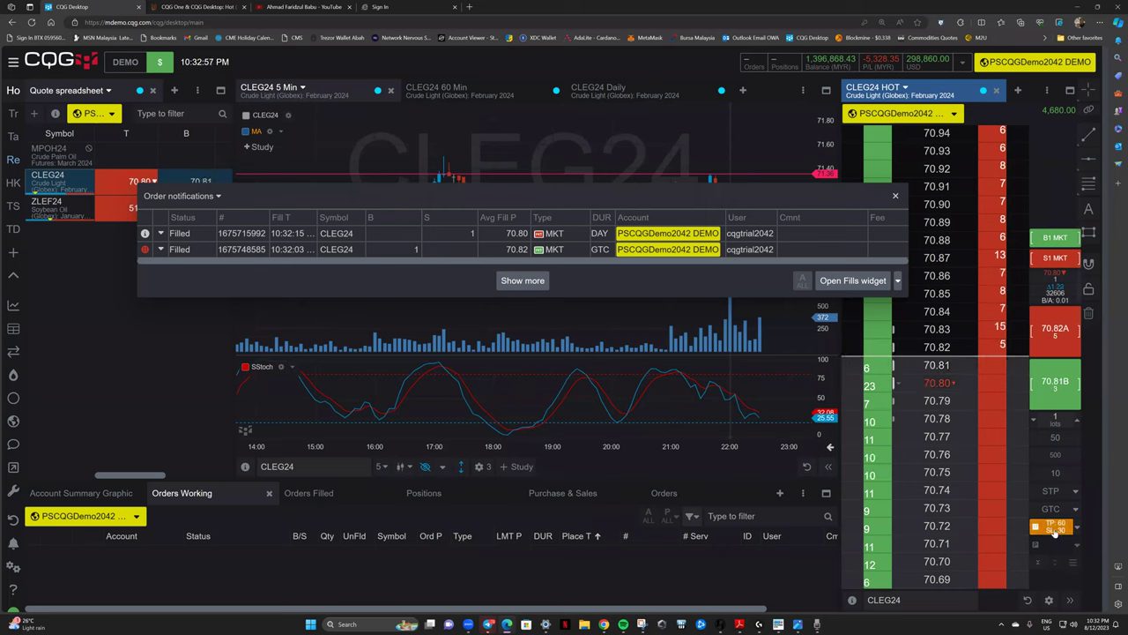
Buy 1 CLEG24 at market with the bracket turned off, and liquidate the resulting long position.
{"action": "left_click", "coordinate": [1056, 246]}
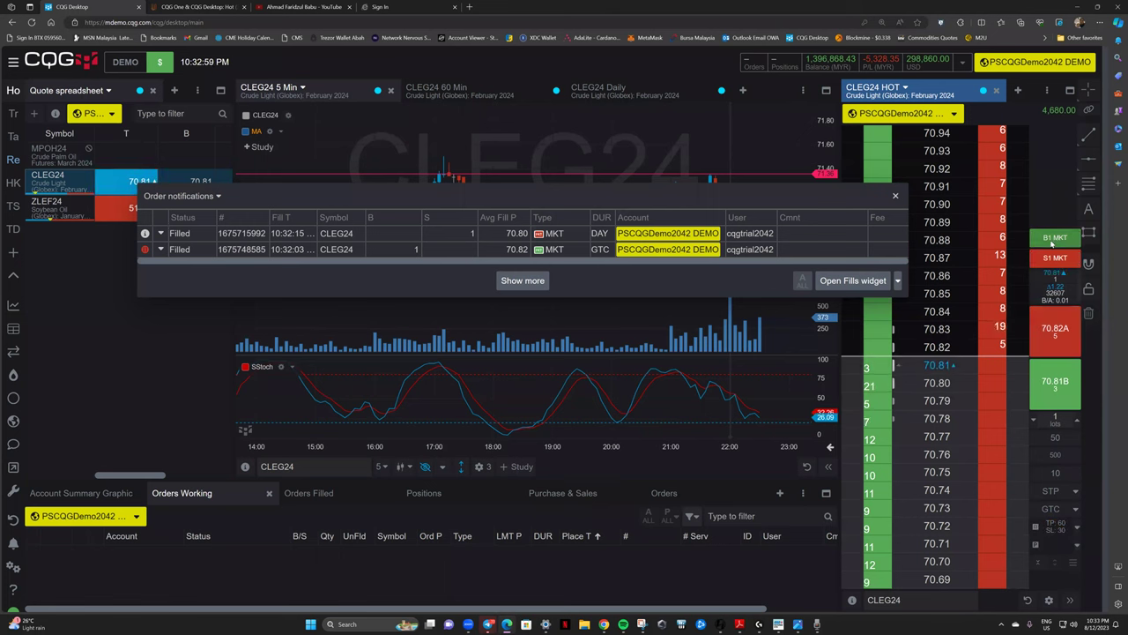
{"action": "left_click", "coordinate": [1058, 115]}
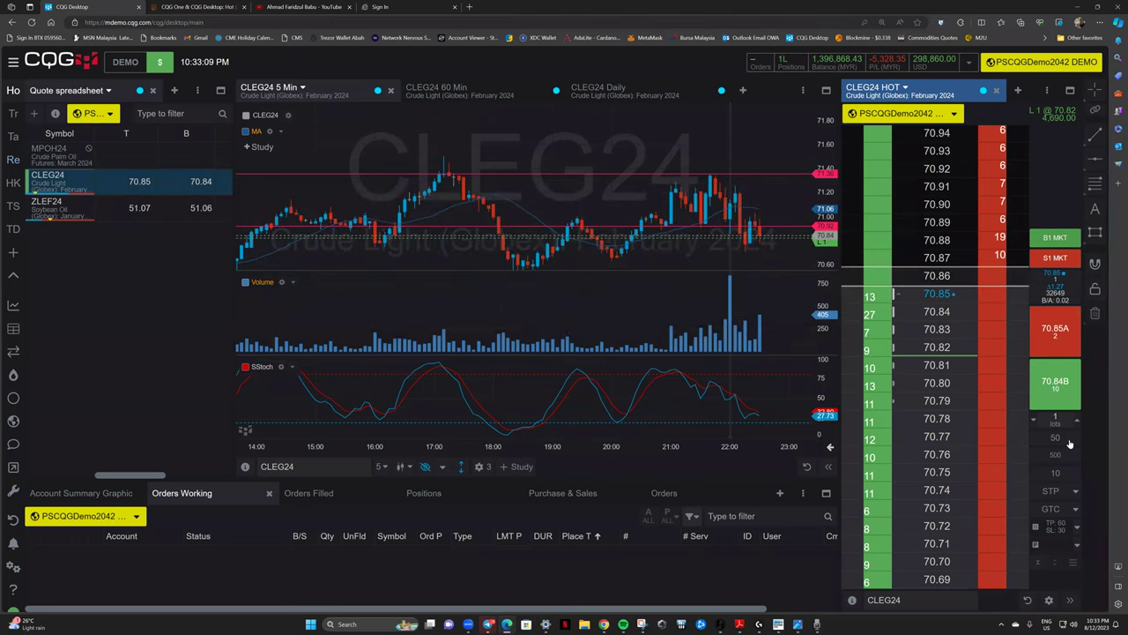
{"action": "mouse_move", "coordinate": [1049, 118]}
{"action": "left_click", "coordinate": [1027, 135]}
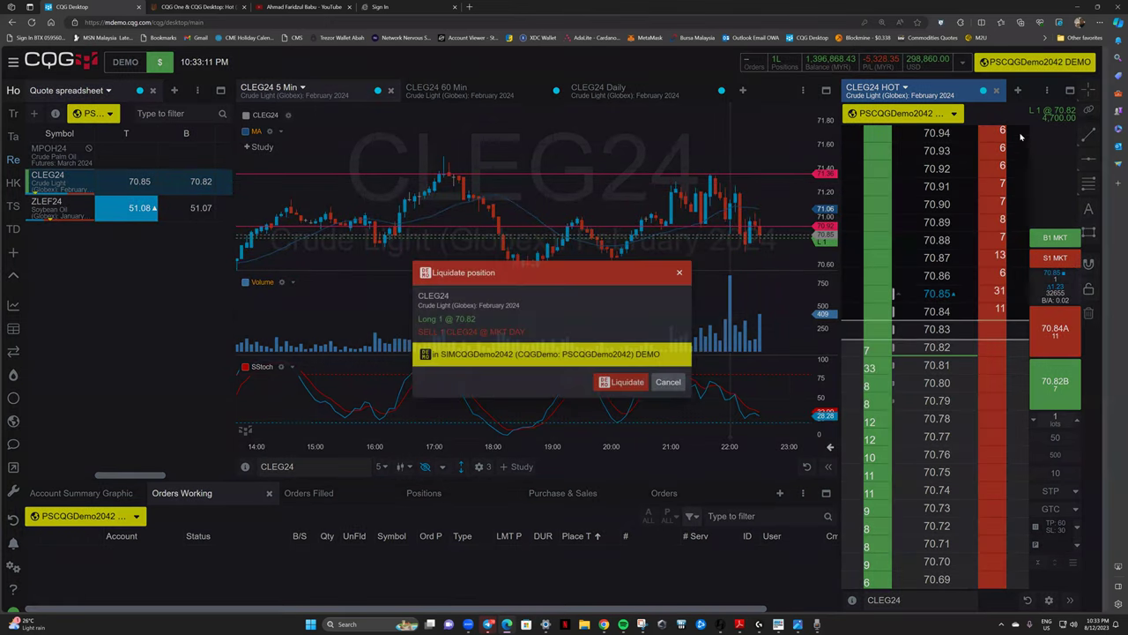
{"action": "key", "text": "Escape"}
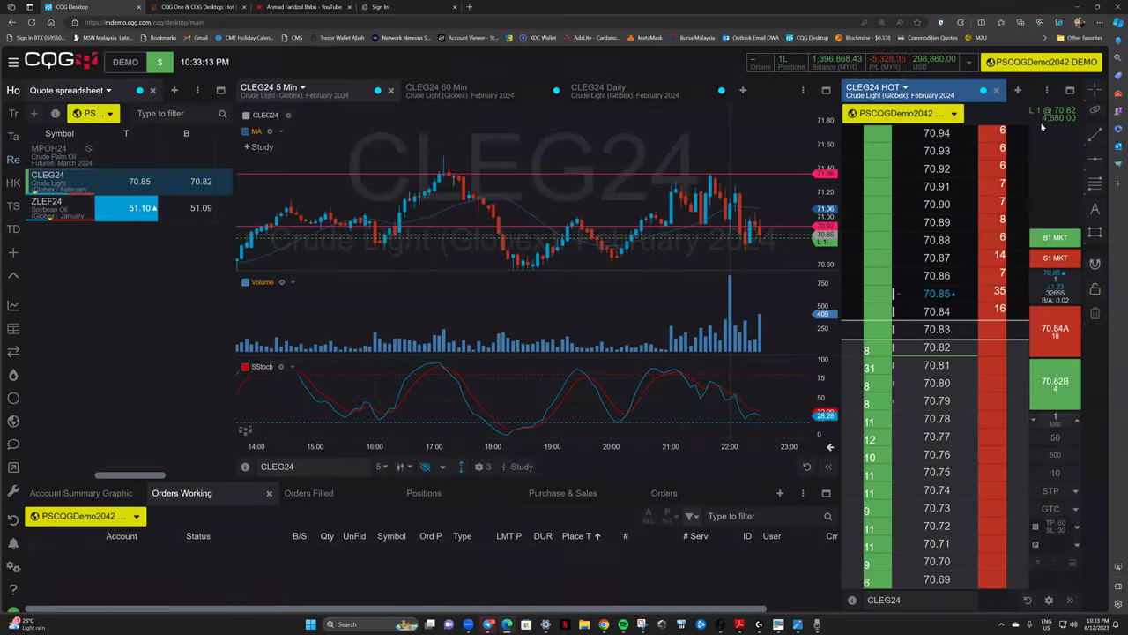
{"action": "mouse_move", "coordinate": [1058, 116]}
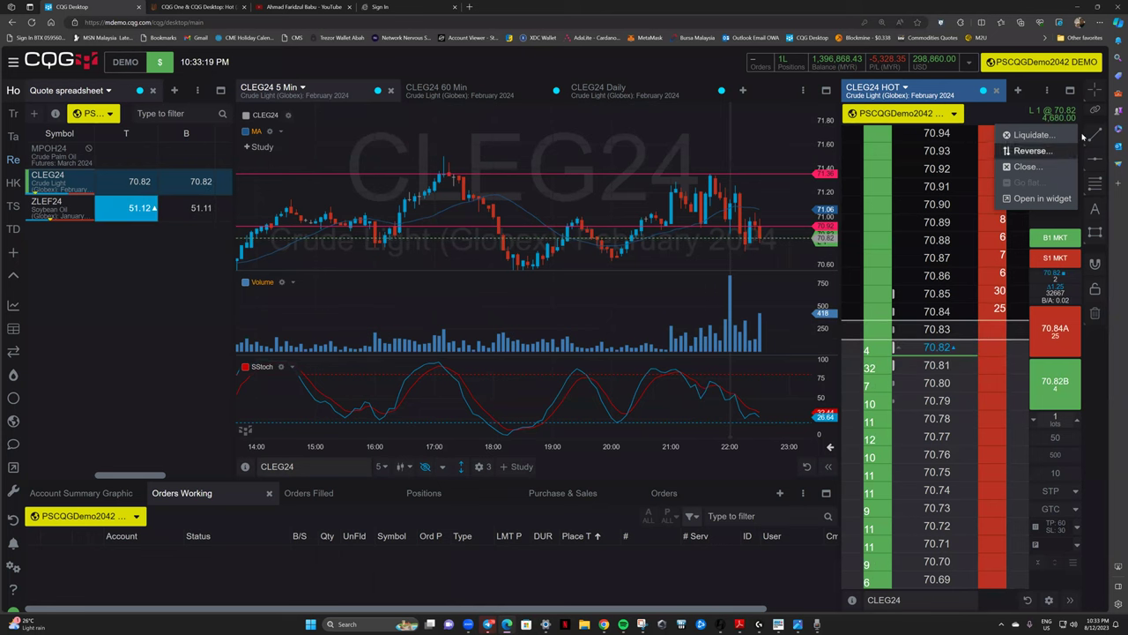
{"action": "left_click", "coordinate": [1027, 134]}
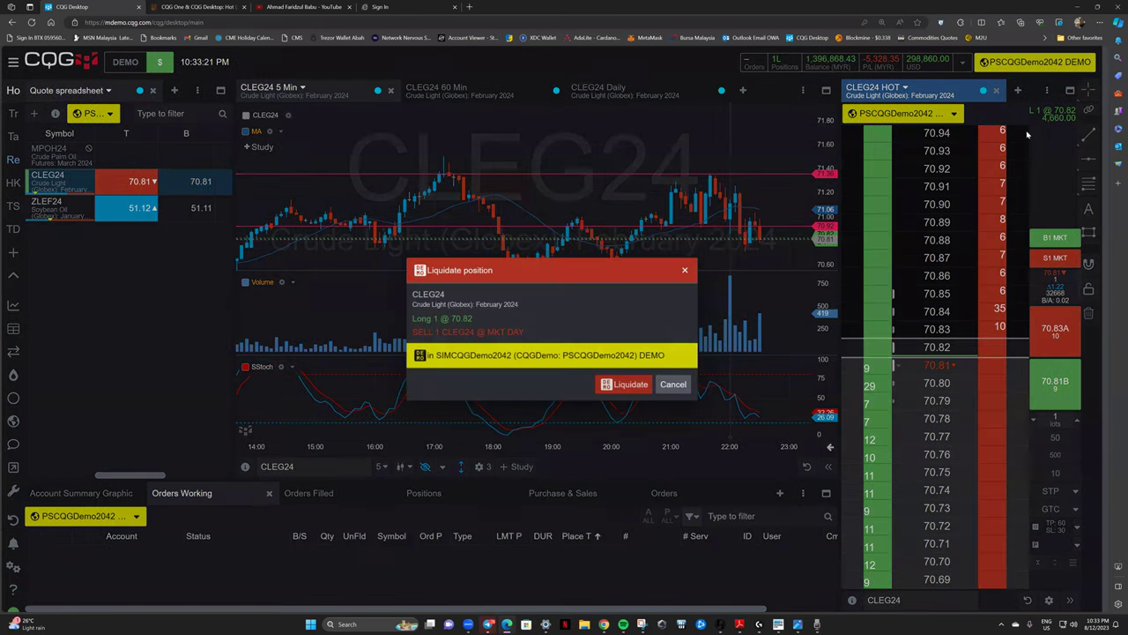
{"action": "left_click", "coordinate": [624, 385]}
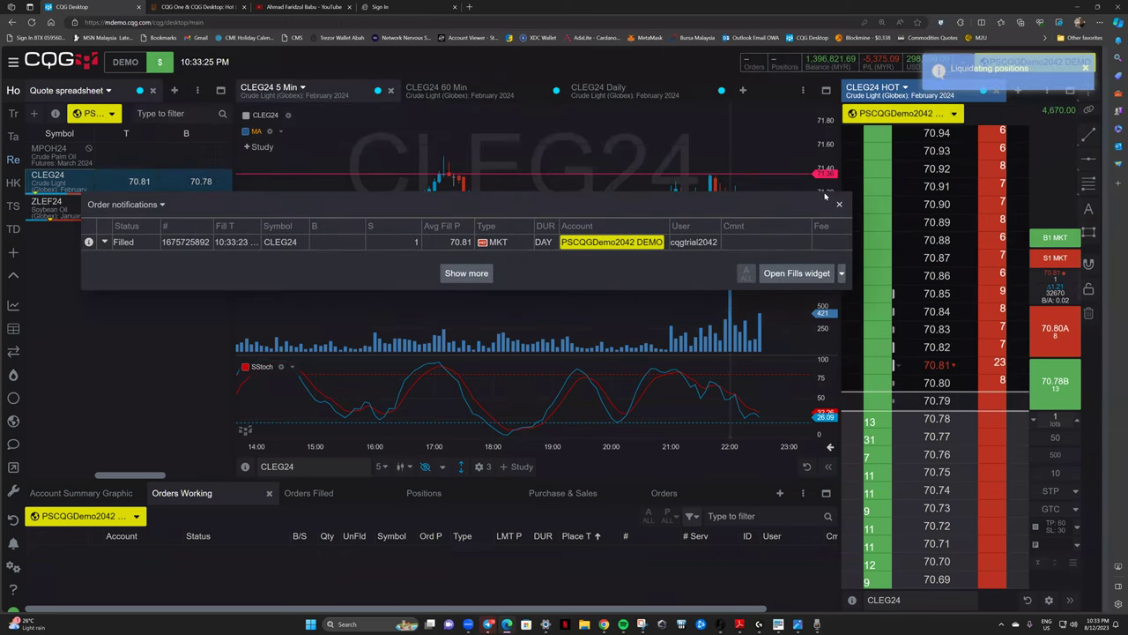
{"action": "left_click", "coordinate": [841, 204]}
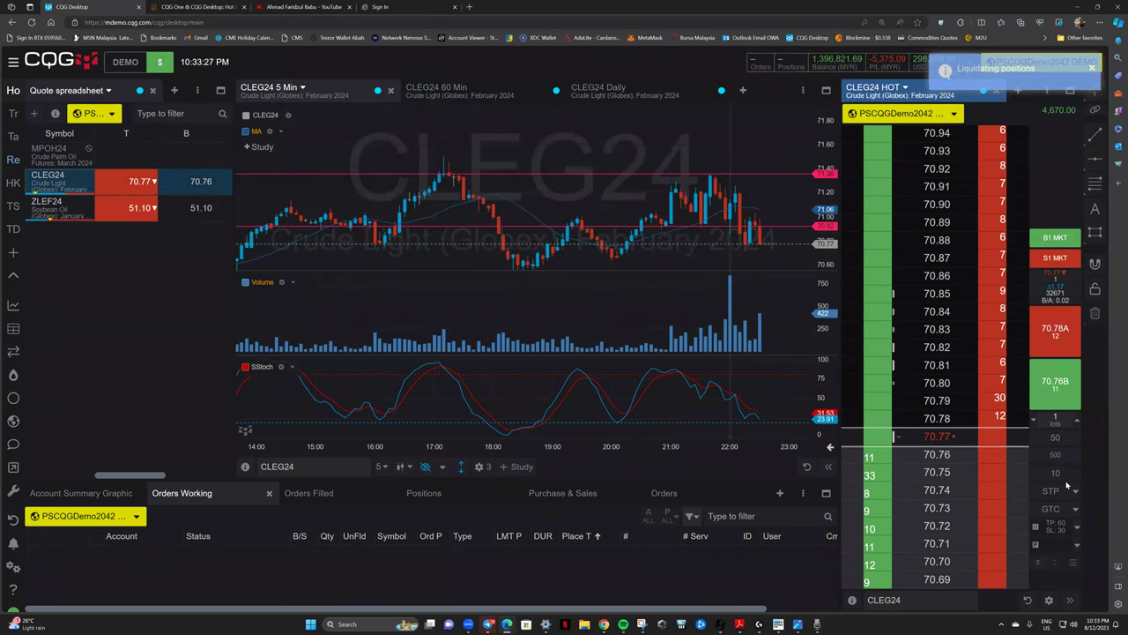
Buy 1 CLEG24 at market with the TP 60 / SL 30 bracket enabled, and cancel its working sell orders.
{"action": "left_click", "coordinate": [1051, 526]}
{"action": "left_click", "coordinate": [1055, 238]}
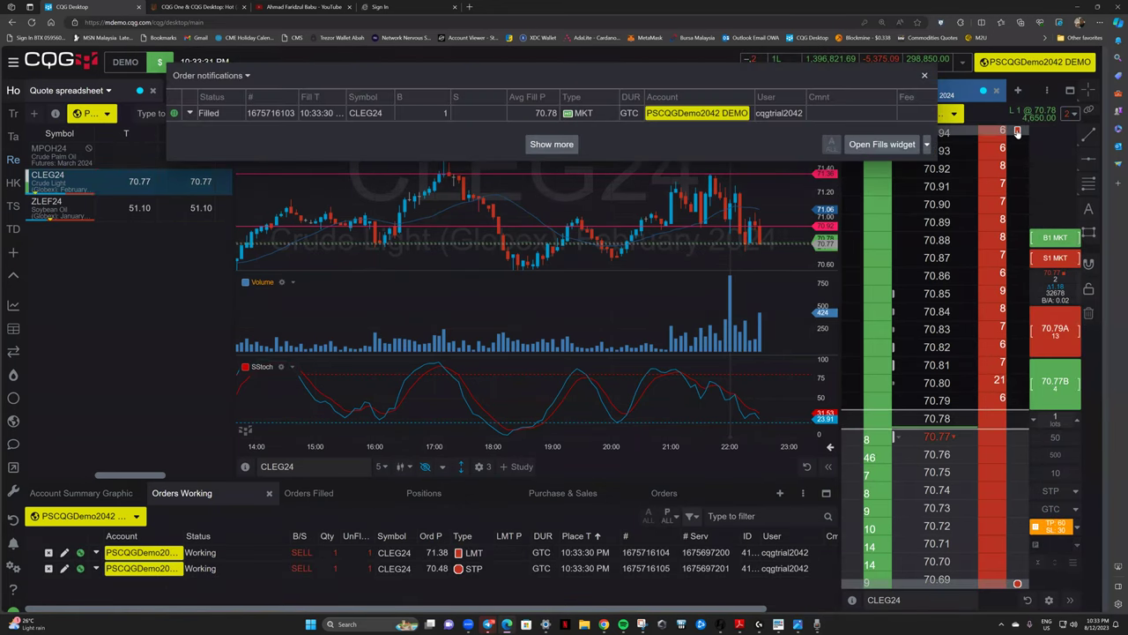
{"action": "left_click", "coordinate": [1065, 114]}
{"action": "left_click", "coordinate": [1074, 187]}
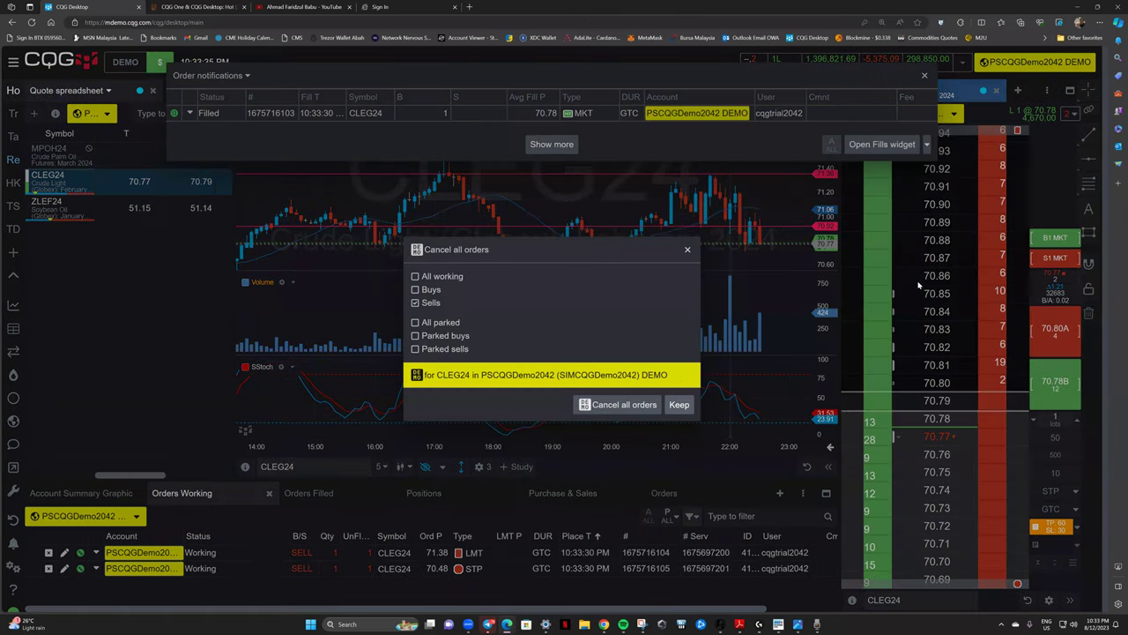
{"action": "left_click", "coordinate": [628, 406]}
Close the long CLEG24 position with a GTC market sell of 1 lot placed without a bracket, and dismiss the fill notifications.
{"action": "left_click", "coordinate": [1052, 117]}
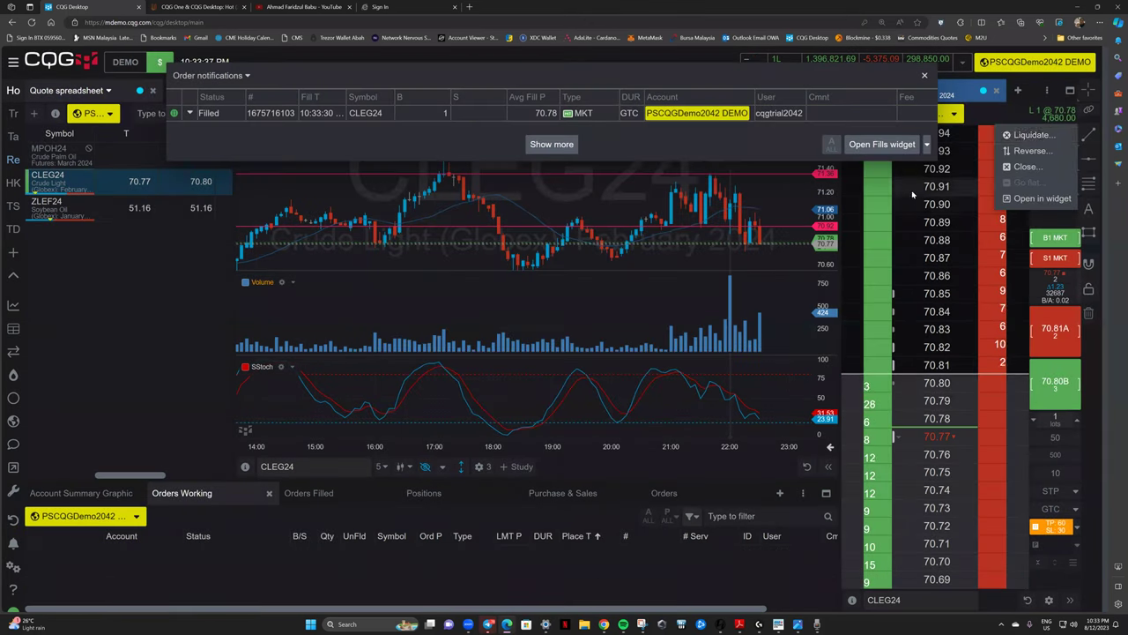
{"action": "left_click", "coordinate": [1002, 116]}
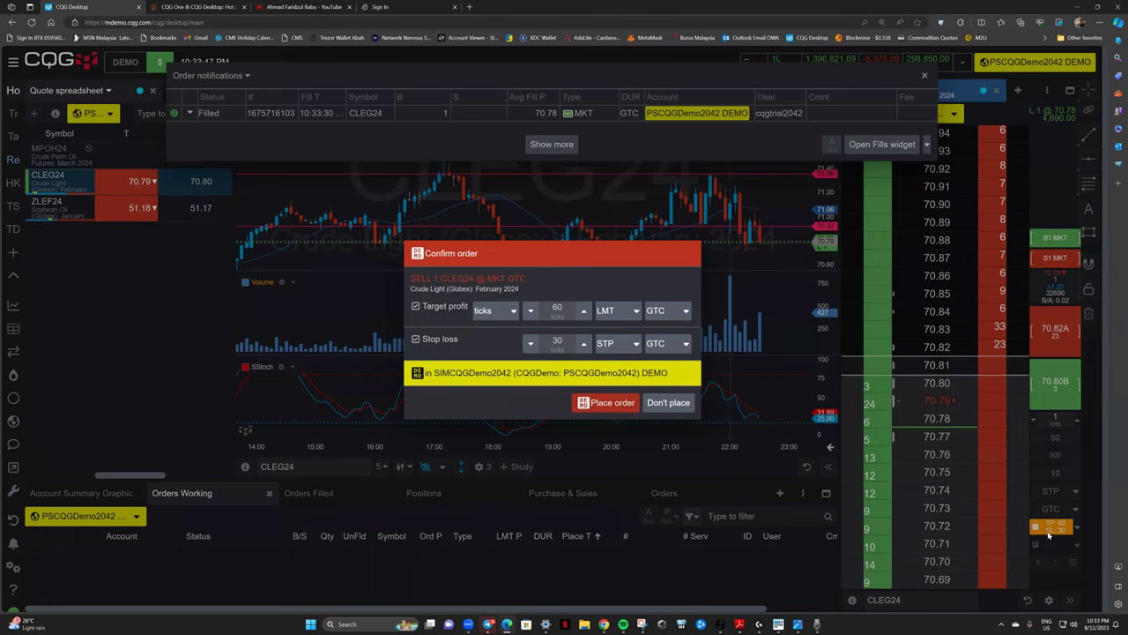
{"action": "left_click", "coordinate": [670, 404]}
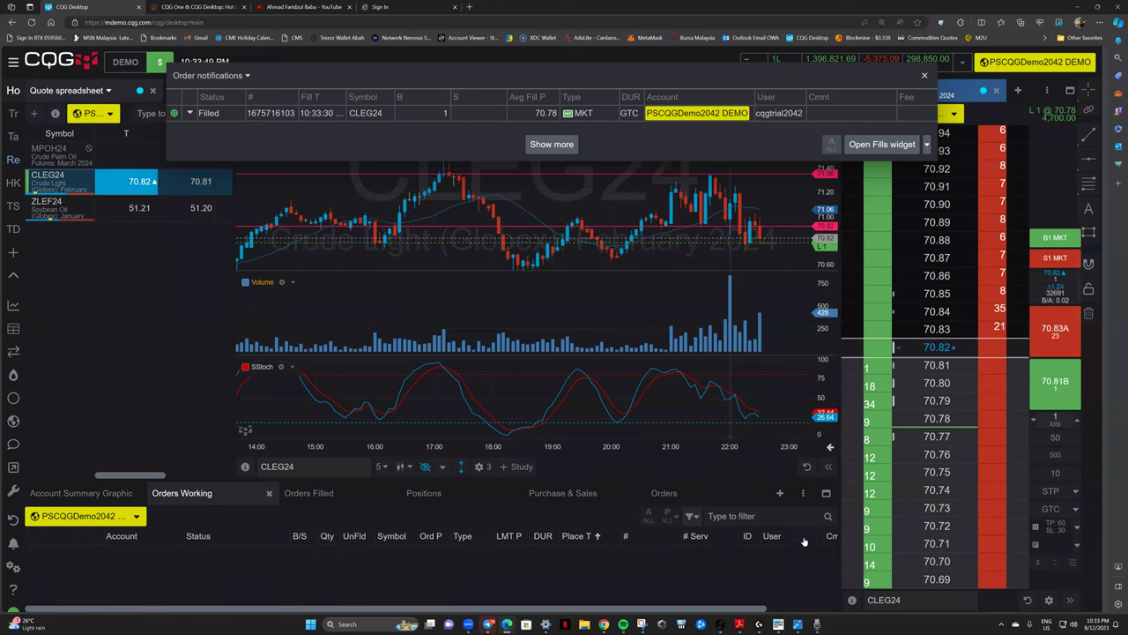
{"action": "left_click", "coordinate": [1058, 260]}
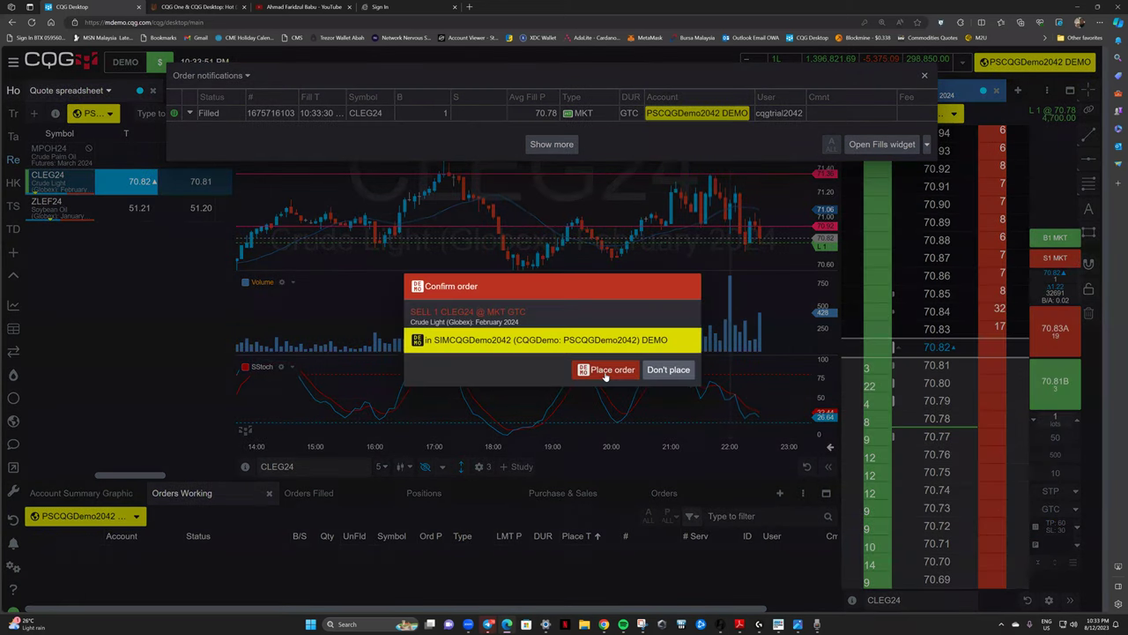
{"action": "left_click", "coordinate": [606, 370]}
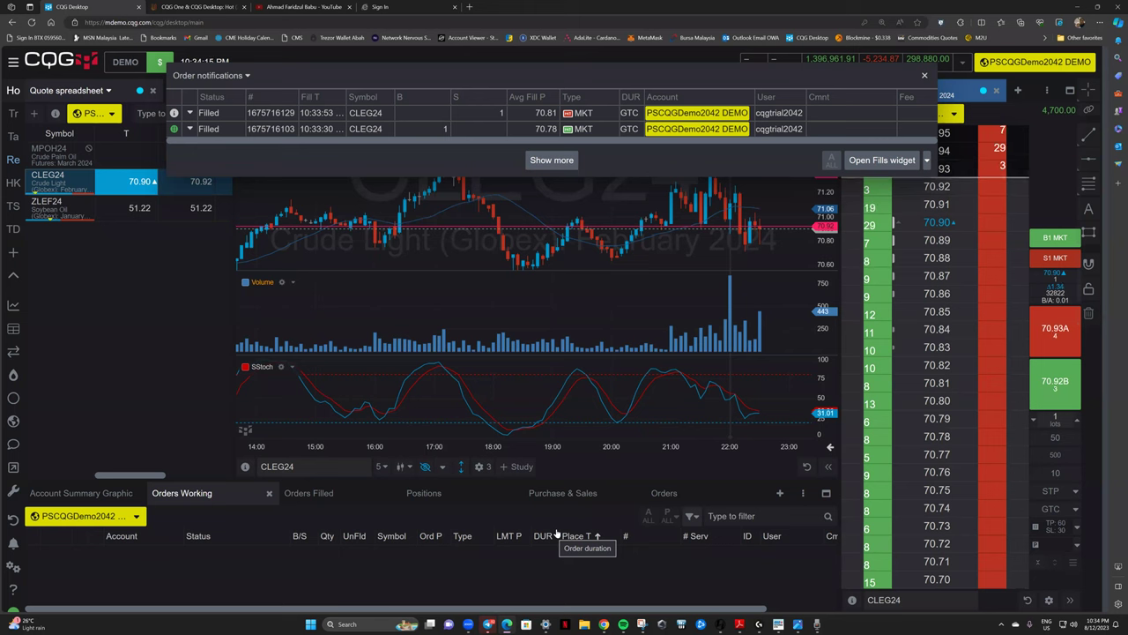
{"action": "left_click", "coordinate": [924, 75]}
Re-enable the bracket and place a GTC market buy of 1 CLEG24 with a 60-tick target profit and 30-tick stop loss.
{"action": "left_click", "coordinate": [649, 246]}
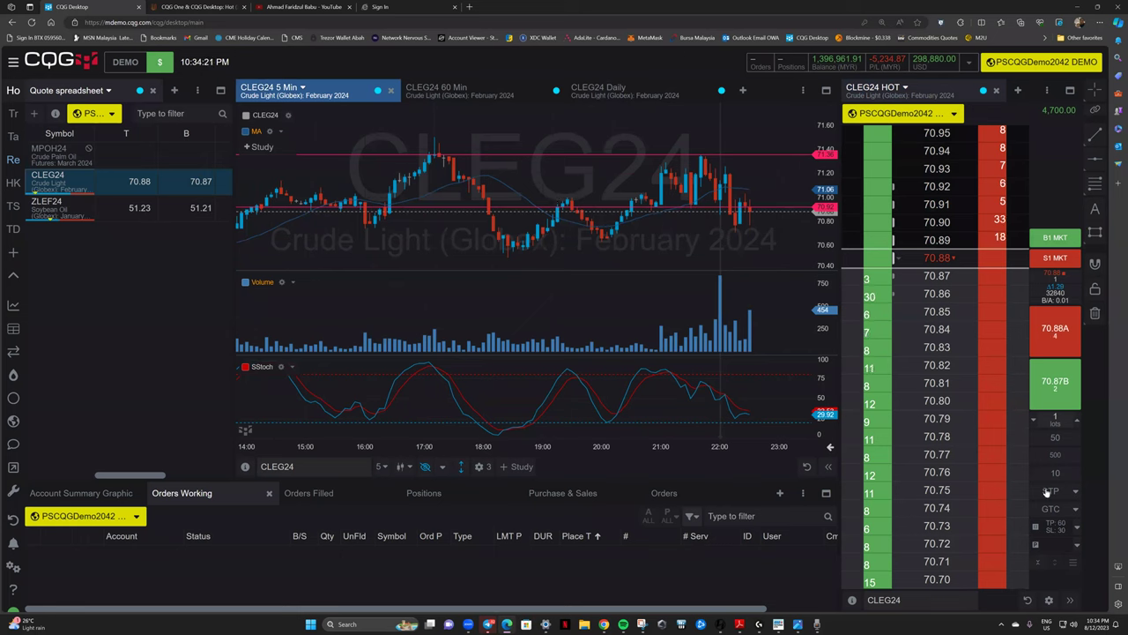
{"action": "left_click", "coordinate": [863, 302]}
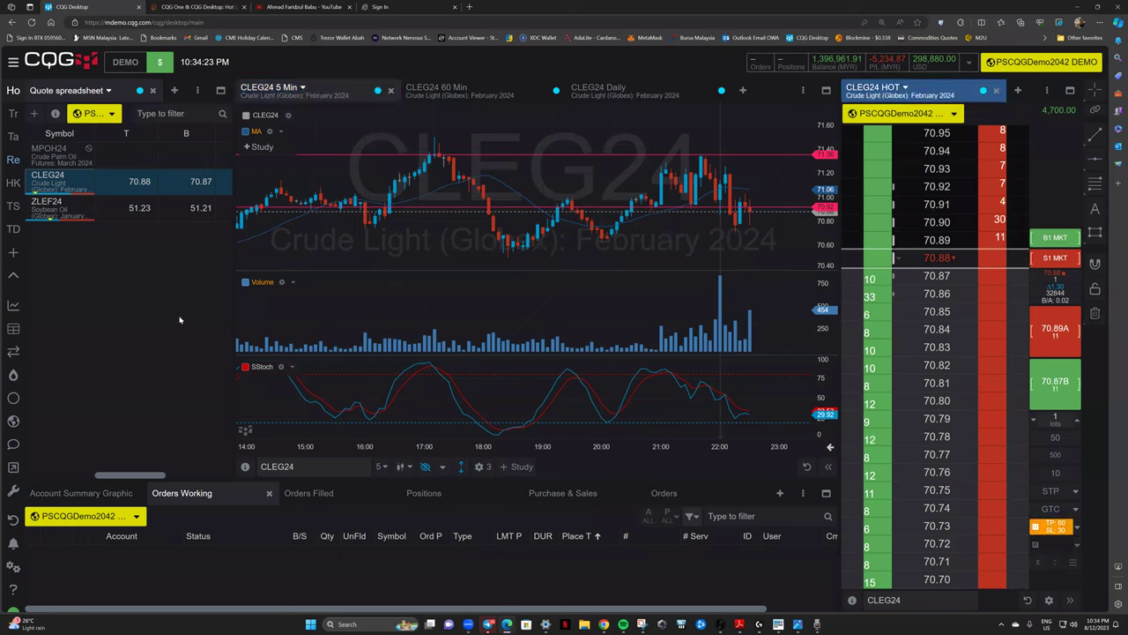
{"action": "left_click", "coordinate": [1055, 237]}
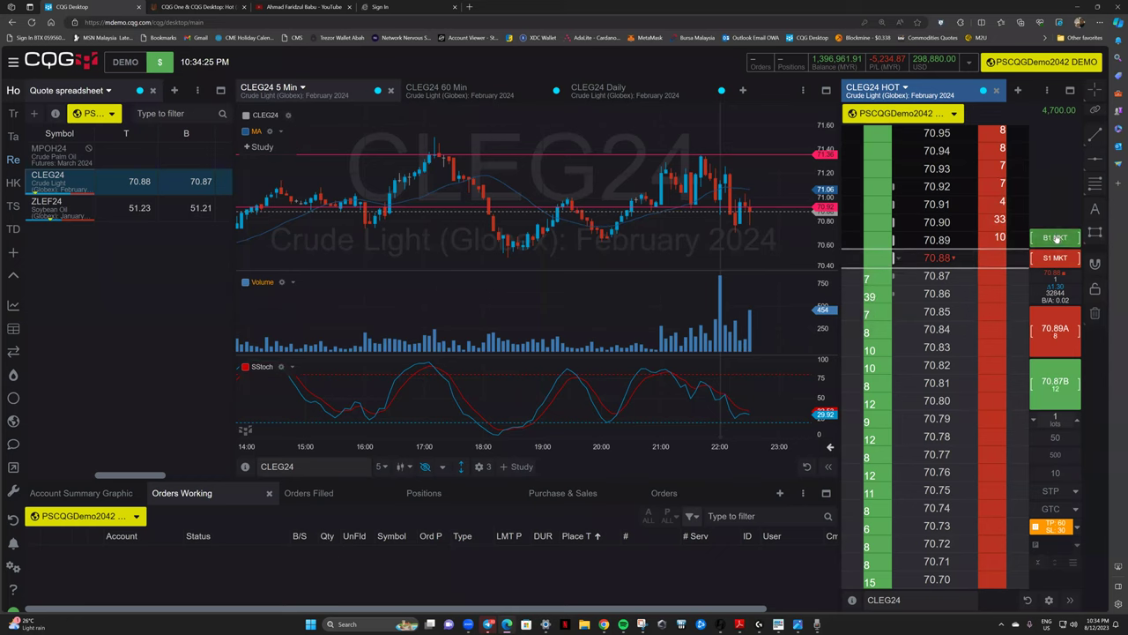
{"action": "left_click", "coordinate": [582, 404]}
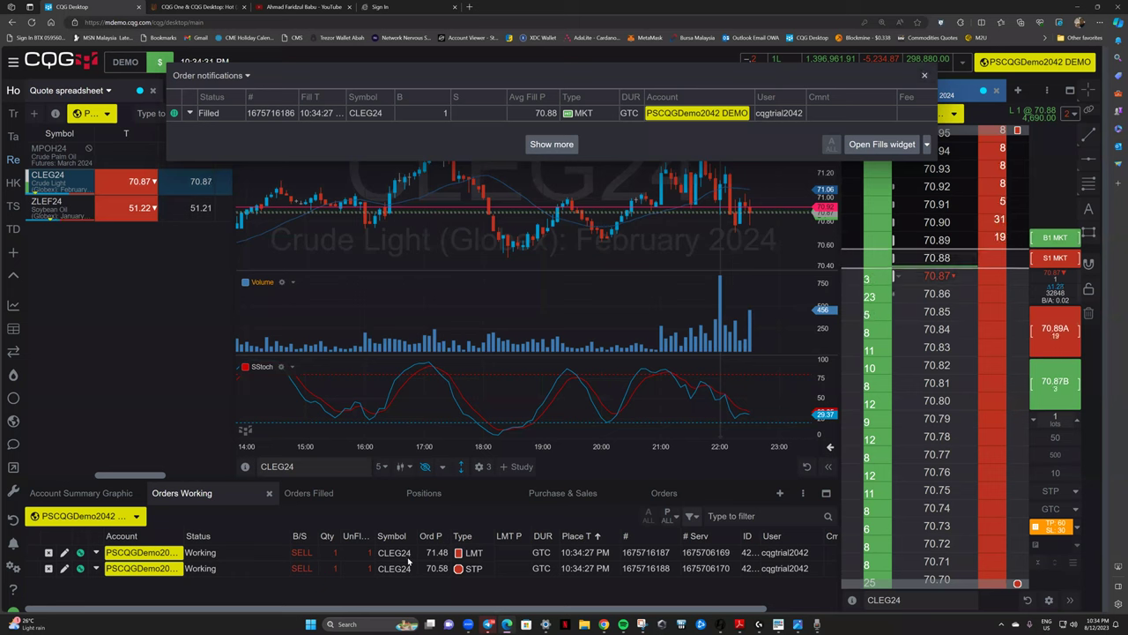
{"action": "left_click", "coordinate": [924, 78]}
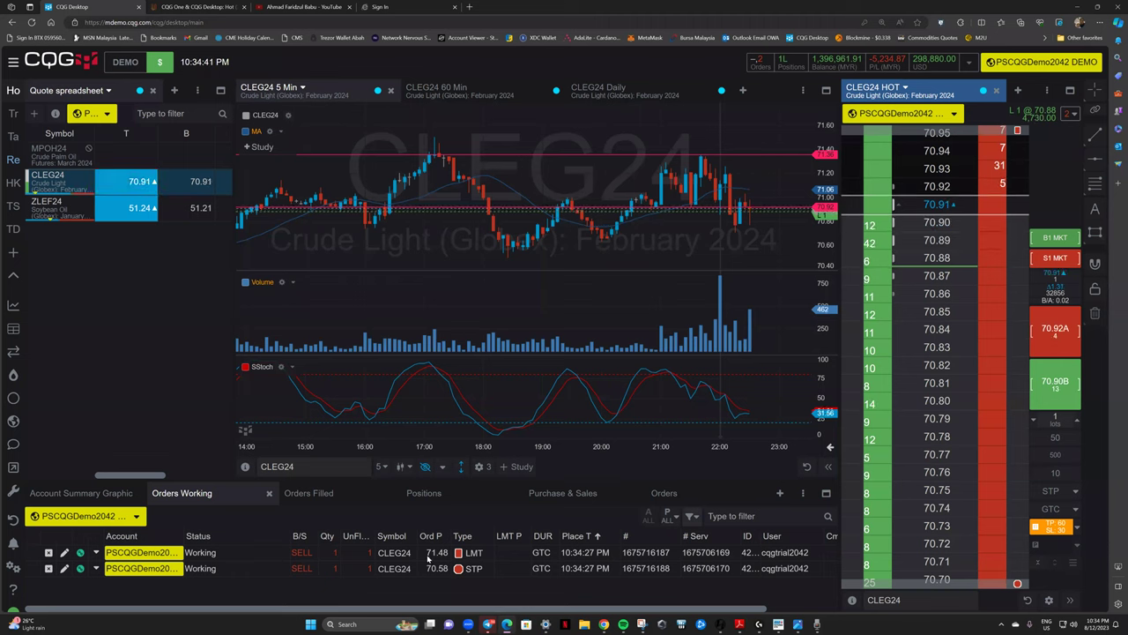
Move the target-profit sell limit order on the price ladder down to 71.33 and confirm the modification.
{"action": "scroll", "coordinate": [974, 504], "scroll_direction": "up", "scroll_amount": 4}
{"action": "scroll", "coordinate": [974, 504], "scroll_direction": "up", "scroll_amount": 3}
{"action": "left_click_drag", "start_coordinate": [1014, 510], "coordinate": [1011, 540]}
{"action": "key", "text": "Escape"}
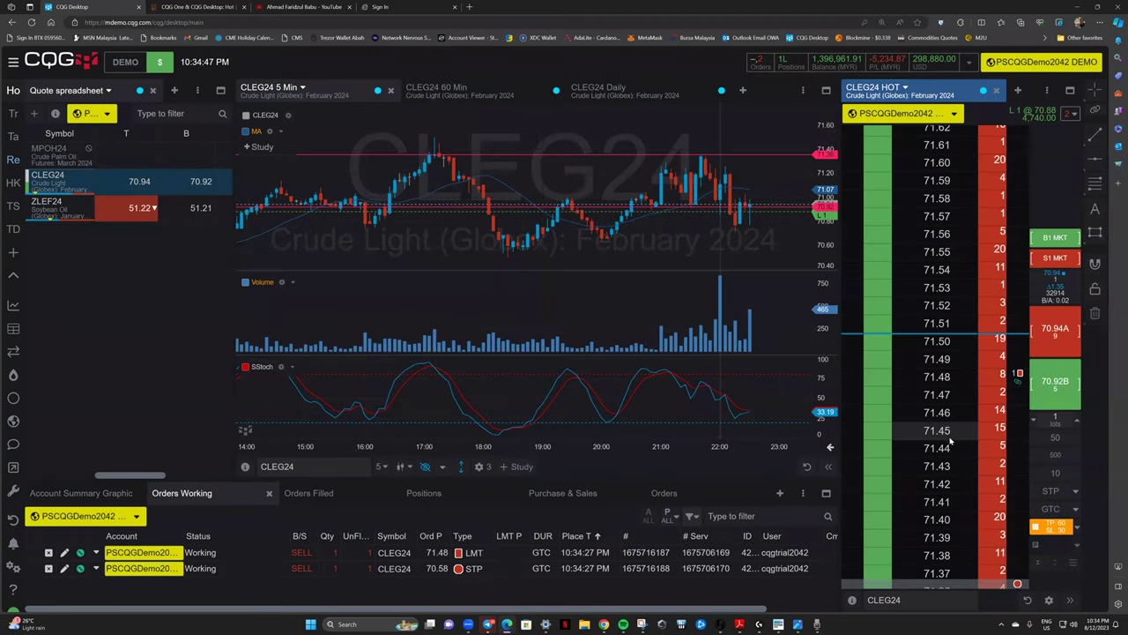
{"action": "scroll", "coordinate": [1003, 250], "scroll_direction": "down", "scroll_amount": 2}
{"action": "scroll", "coordinate": [1015, 186], "scroll_direction": "up", "scroll_amount": 1}
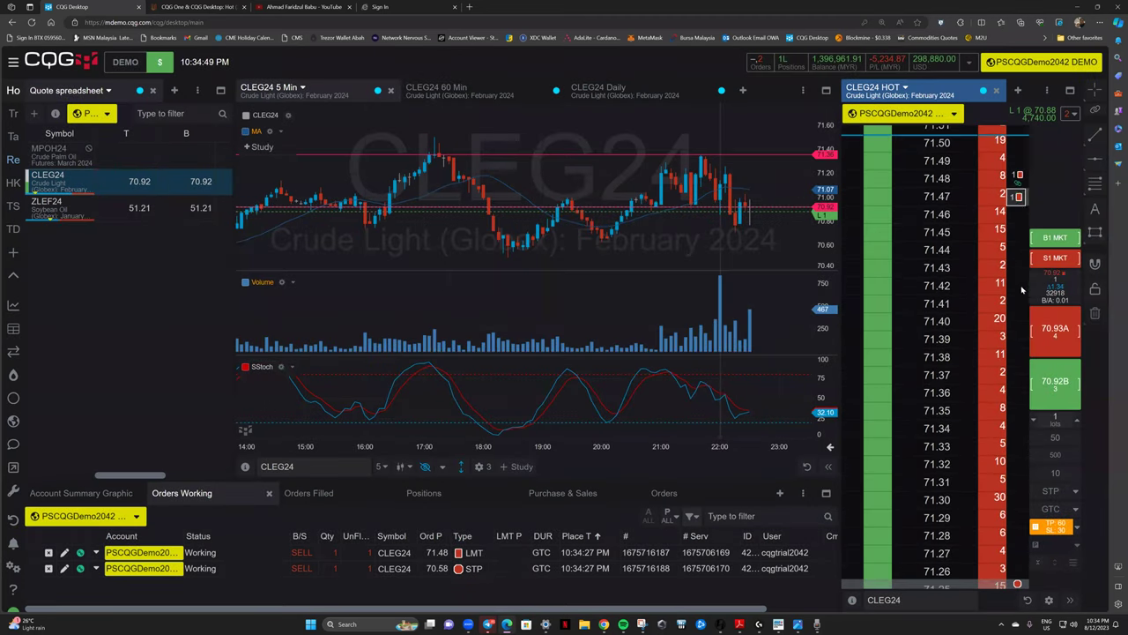
{"action": "left_click_drag", "start_coordinate": [1019, 176], "coordinate": [1014, 446]}
{"action": "left_click", "coordinate": [612, 398]}
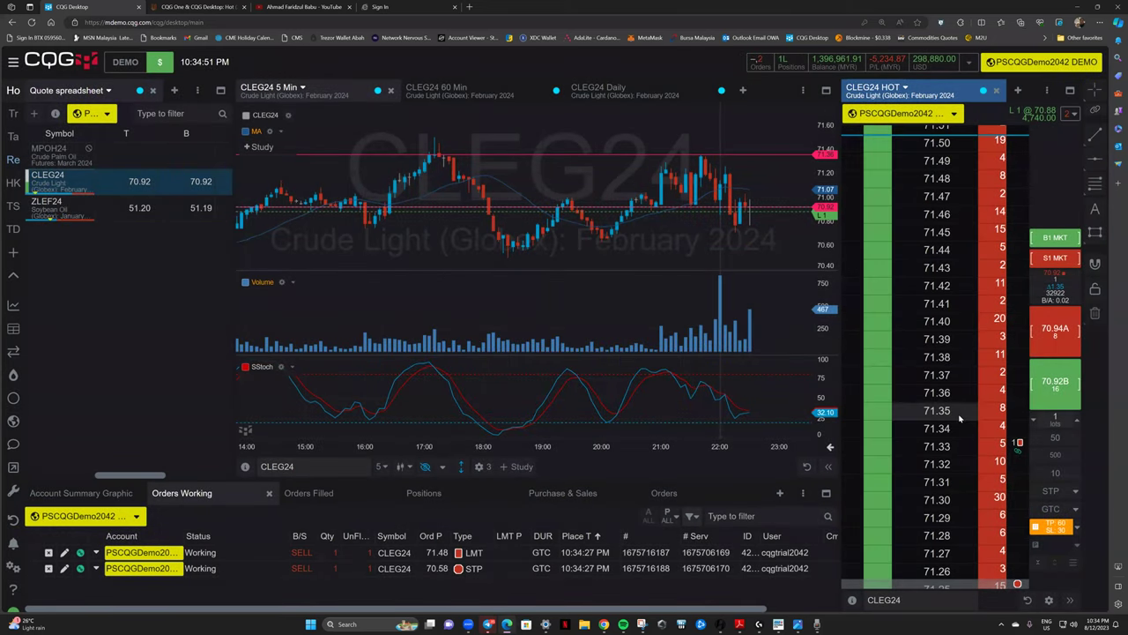
Lower the target-profit sell limit order to 71.15 and confirm the modification.
{"action": "scroll", "coordinate": [1023, 147], "scroll_direction": "down", "scroll_amount": 2}
{"action": "left_click_drag", "start_coordinate": [1018, 145], "coordinate": [903, 462]}
{"action": "left_click", "coordinate": [584, 398]}
Lower the target-profit sell limit order on the price ladder to 70.97 and confirm the modification.
{"action": "scroll", "coordinate": [1020, 235], "scroll_direction": "down", "scroll_amount": 4}
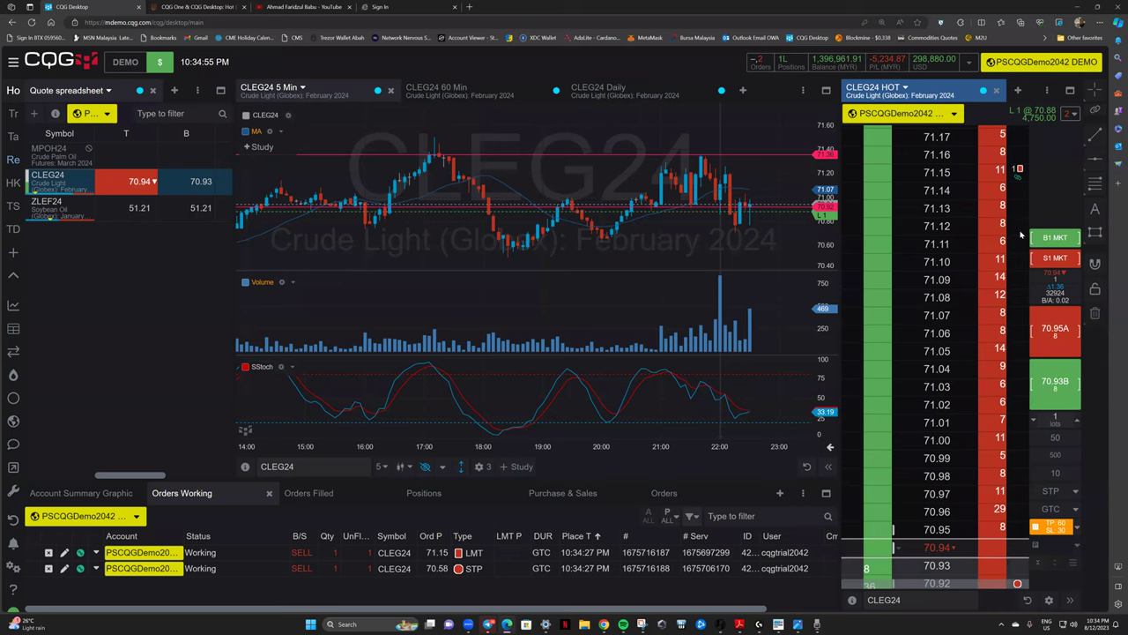
{"action": "left_click_drag", "start_coordinate": [1027, 322], "coordinate": [1030, 493]}
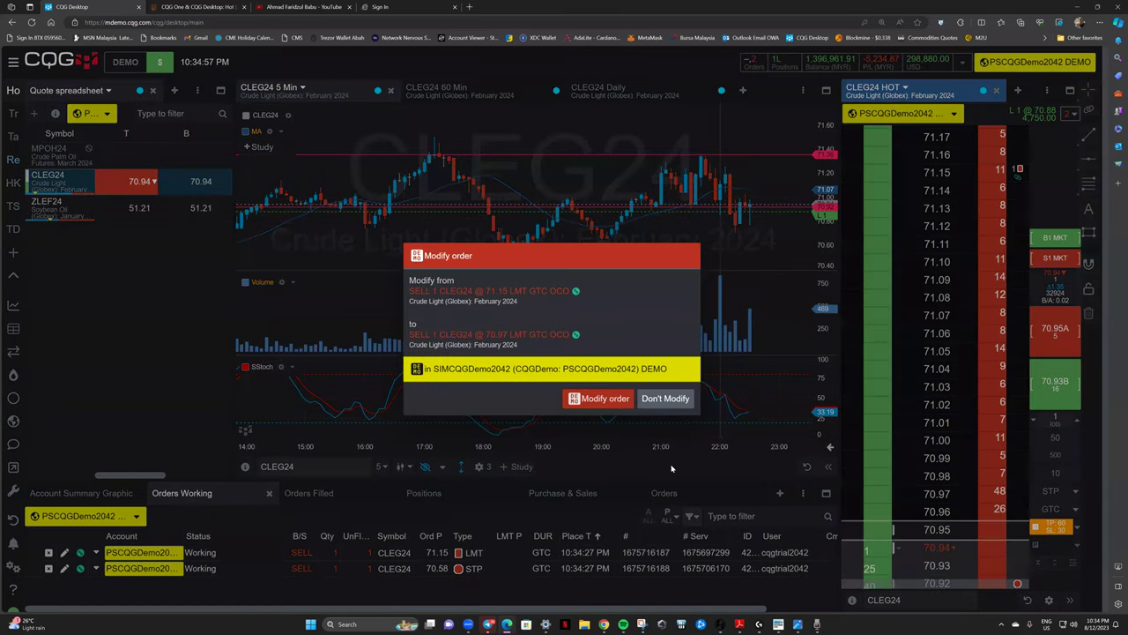
{"action": "key", "text": "Return"}
Move the target-profit sell limit order below the market to 70.85, confirm the modification and dismiss the fill notification.
{"action": "scroll", "coordinate": [903, 499], "scroll_direction": "down", "scroll_amount": 3}
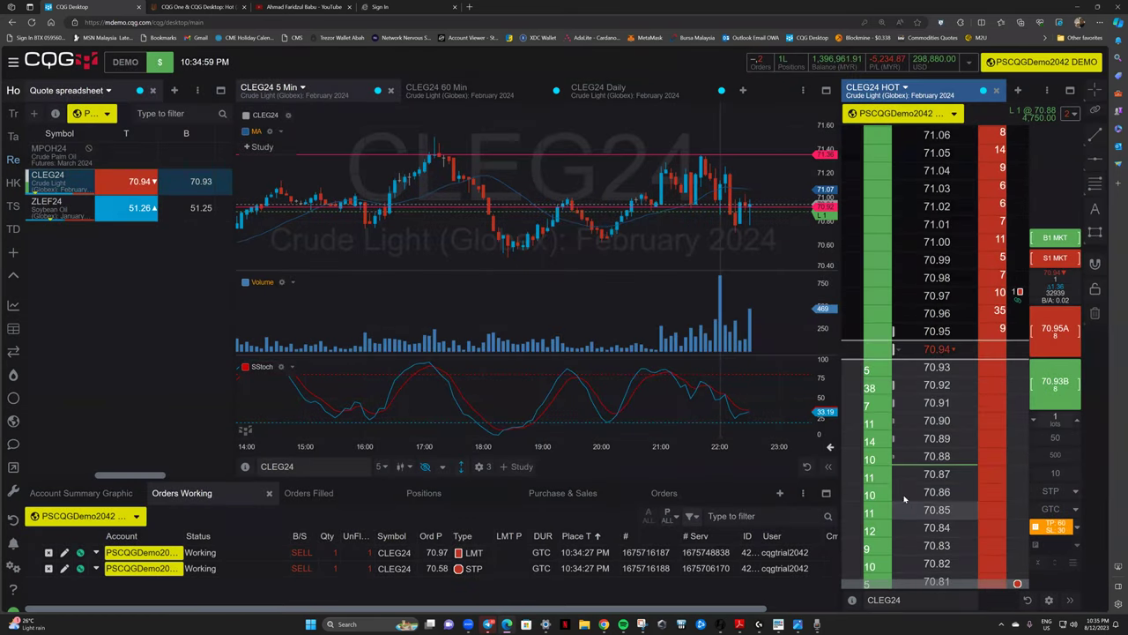
{"action": "left_click_drag", "start_coordinate": [1005, 480], "coordinate": [978, 510]}
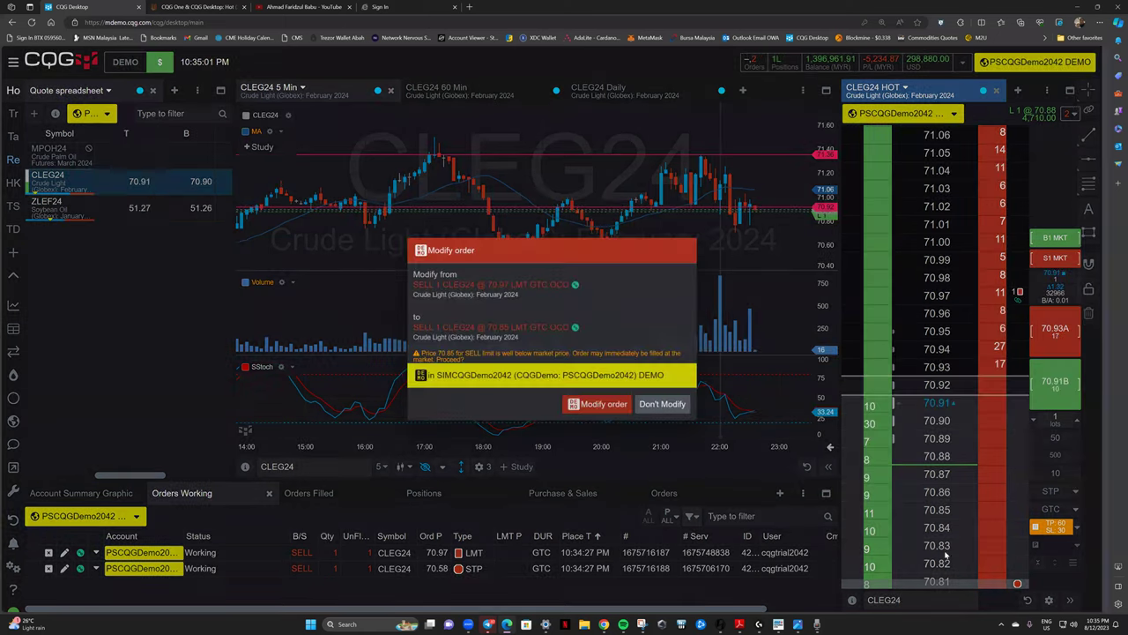
{"action": "left_click", "coordinate": [602, 404]}
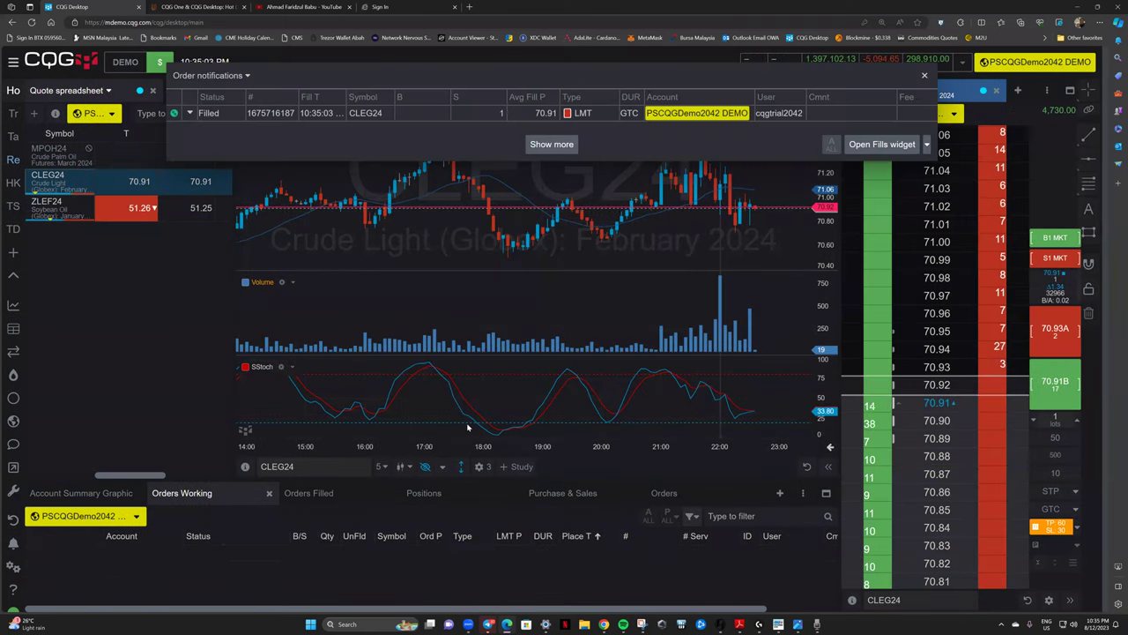
{"action": "left_click", "coordinate": [924, 75]}
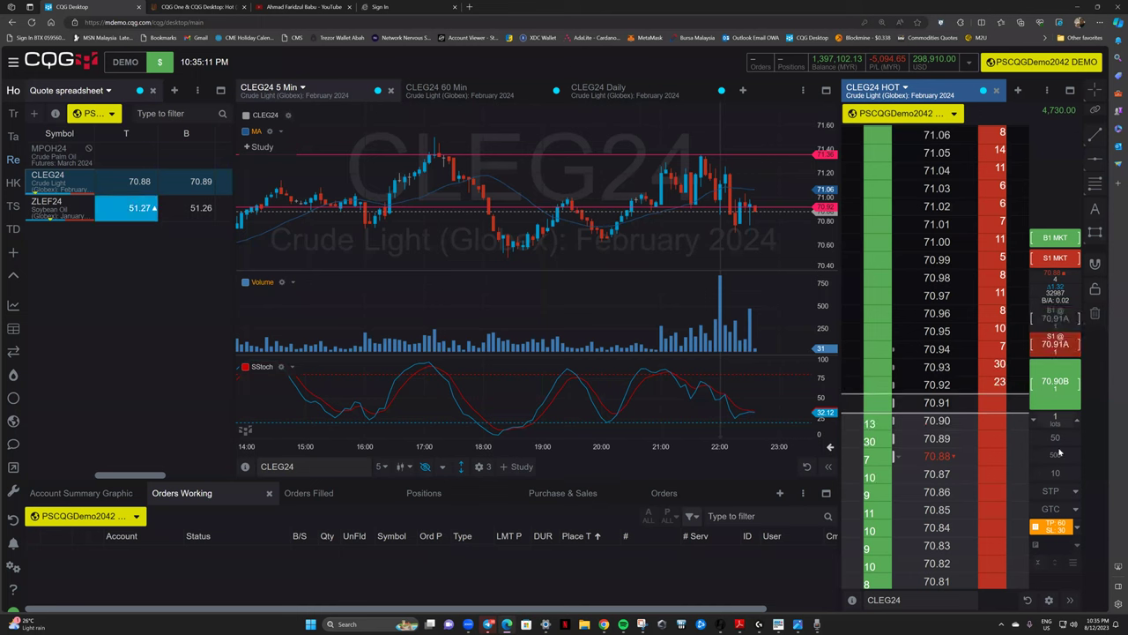
Place a GTC market buy of 1 CLEG24 with a 60-tick target profit and 30-tick stop loss, and dismiss the fill notification.
{"action": "left_click", "coordinate": [1055, 238]}
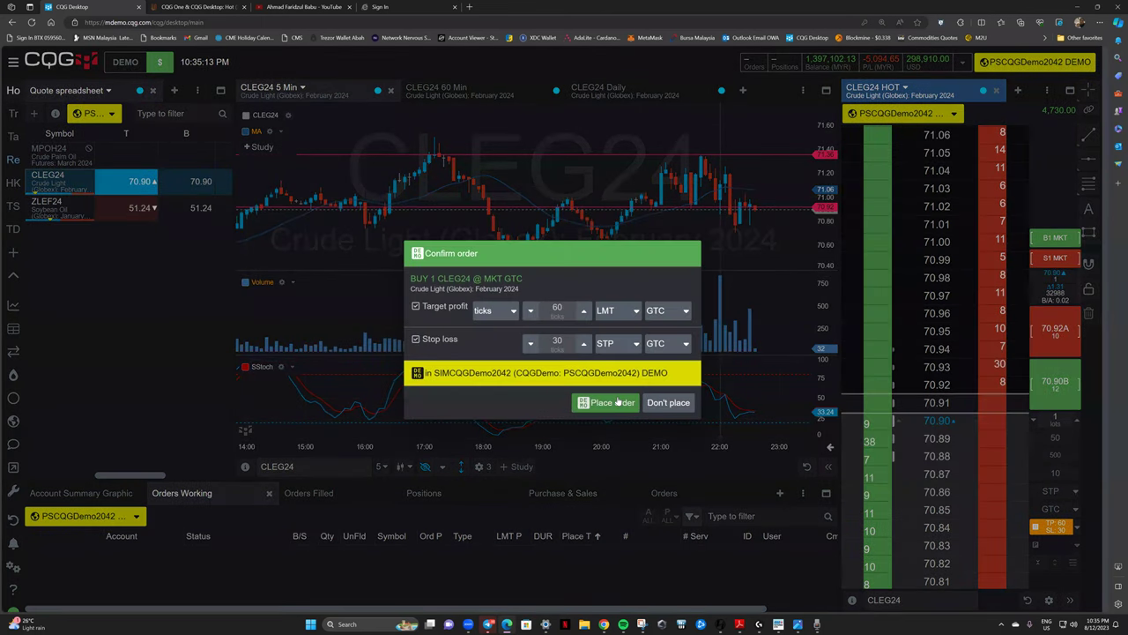
{"action": "left_click", "coordinate": [619, 402]}
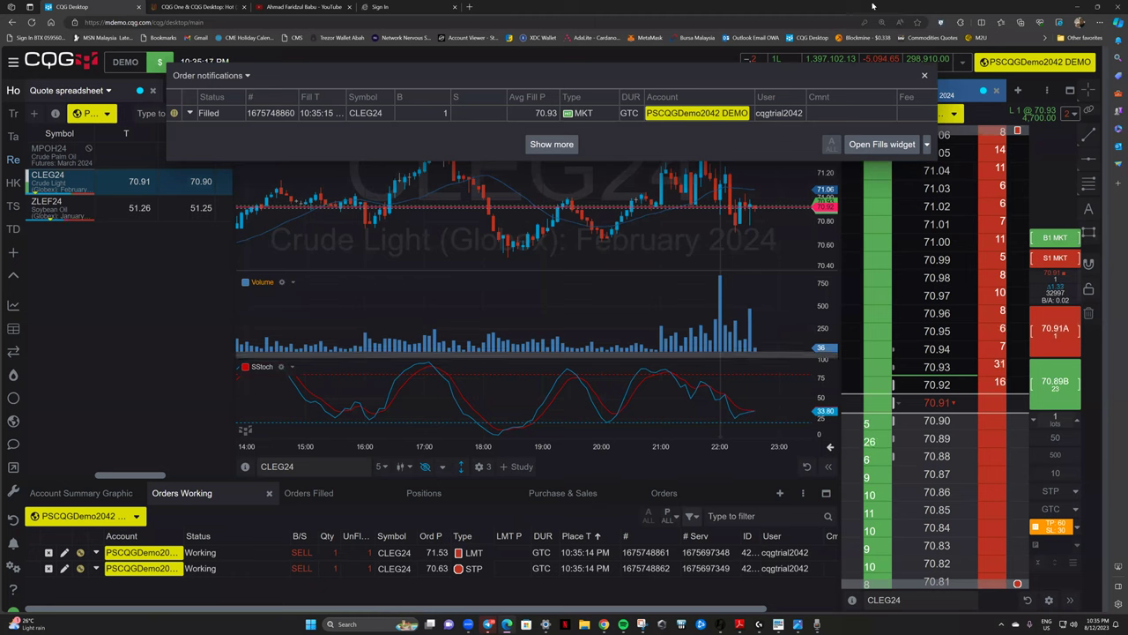
{"action": "left_click", "coordinate": [923, 75]}
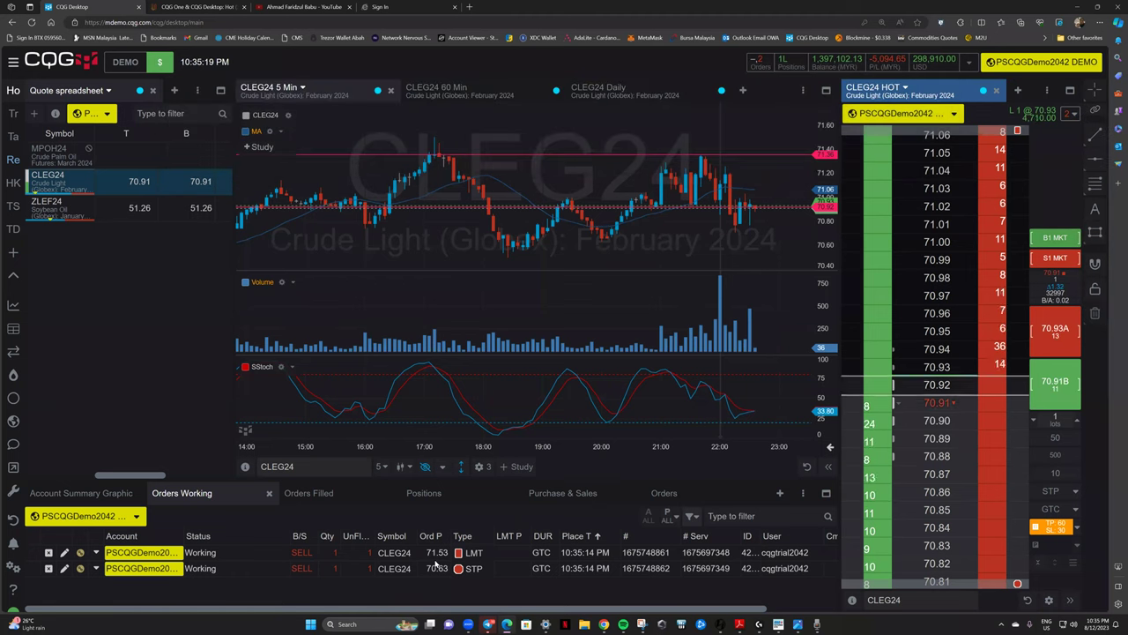
Modify the target-profit sell limit order from the working orders list to a price of 70.95, and dismiss the notification.
{"action": "left_click", "coordinate": [828, 223]}
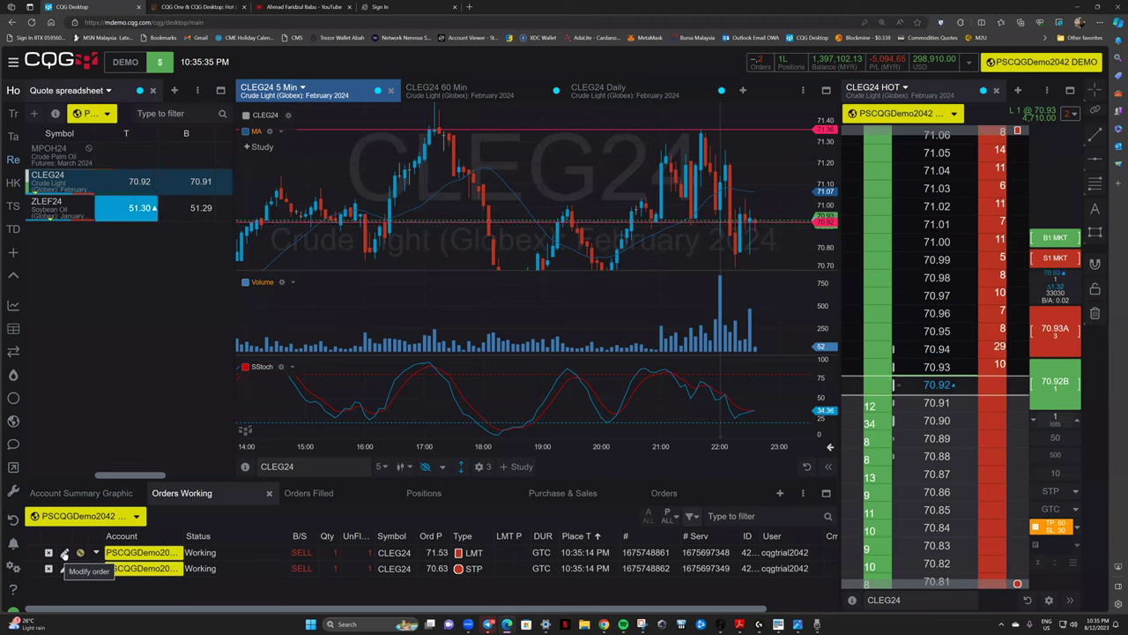
{"action": "left_click", "coordinate": [64, 552]}
{"action": "double_click", "coordinate": [144, 556]}
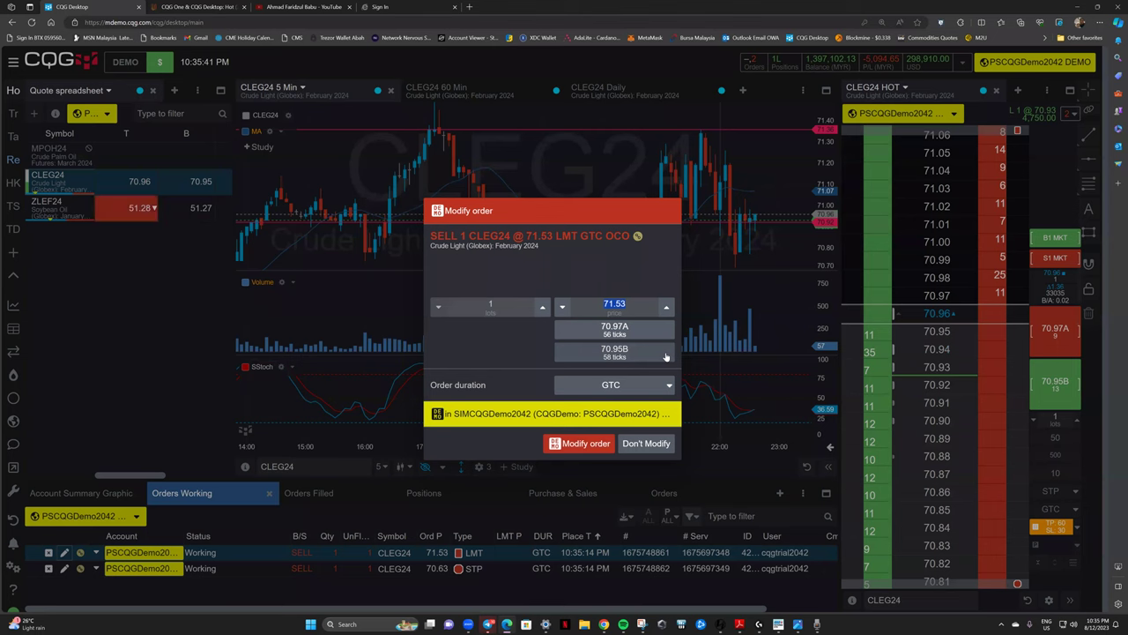
{"action": "type", "text": "70."}
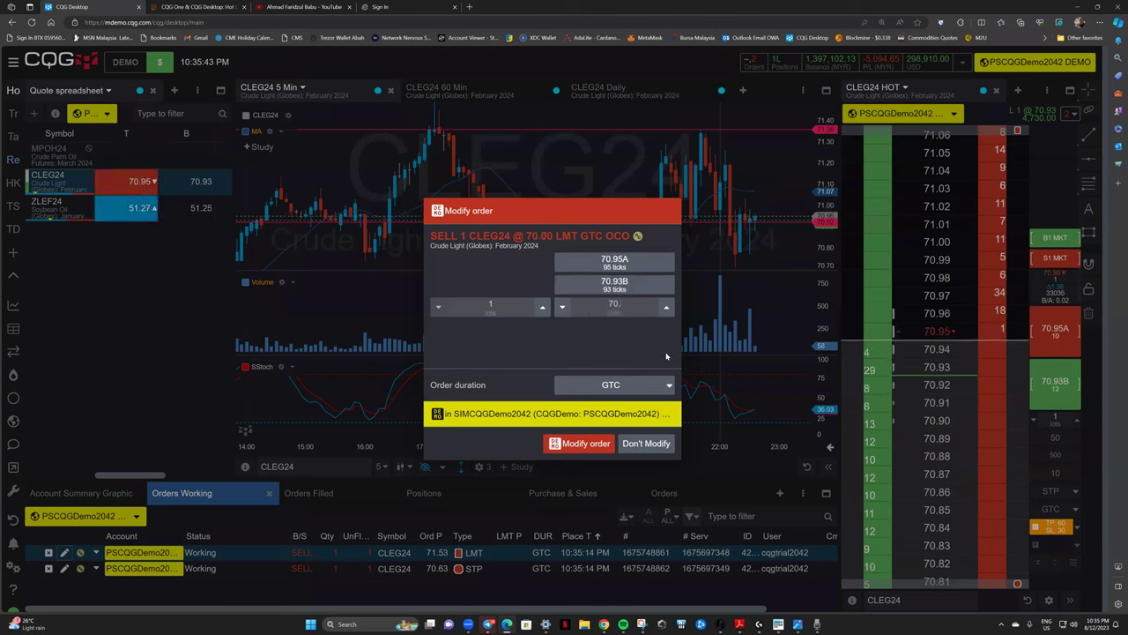
{"action": "type", "text": "95"}
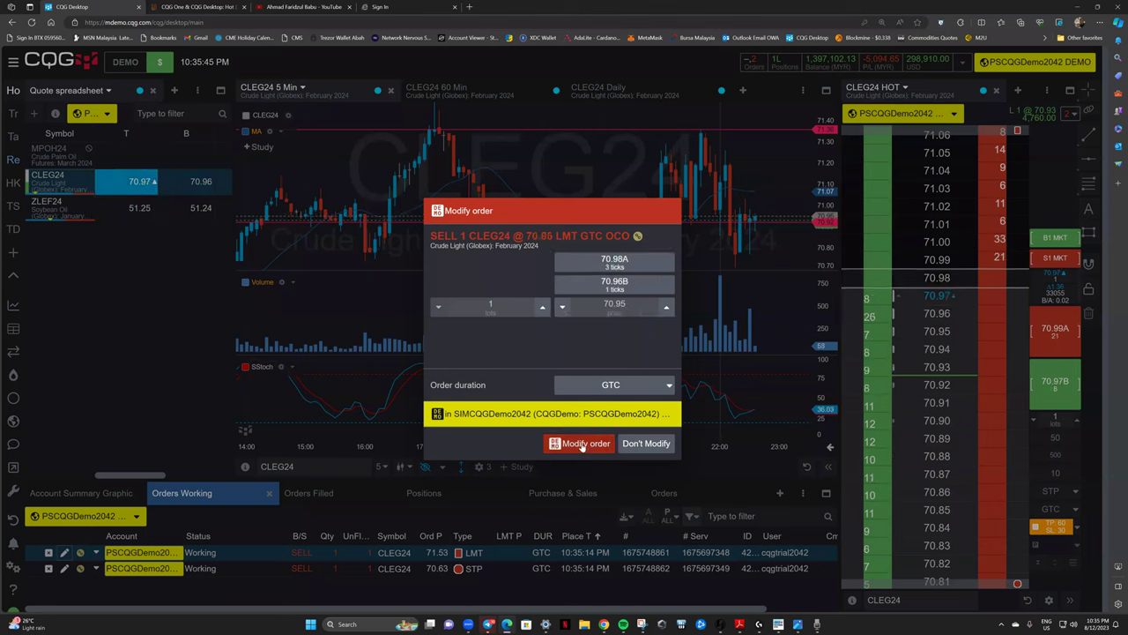
{"action": "left_click", "coordinate": [582, 444]}
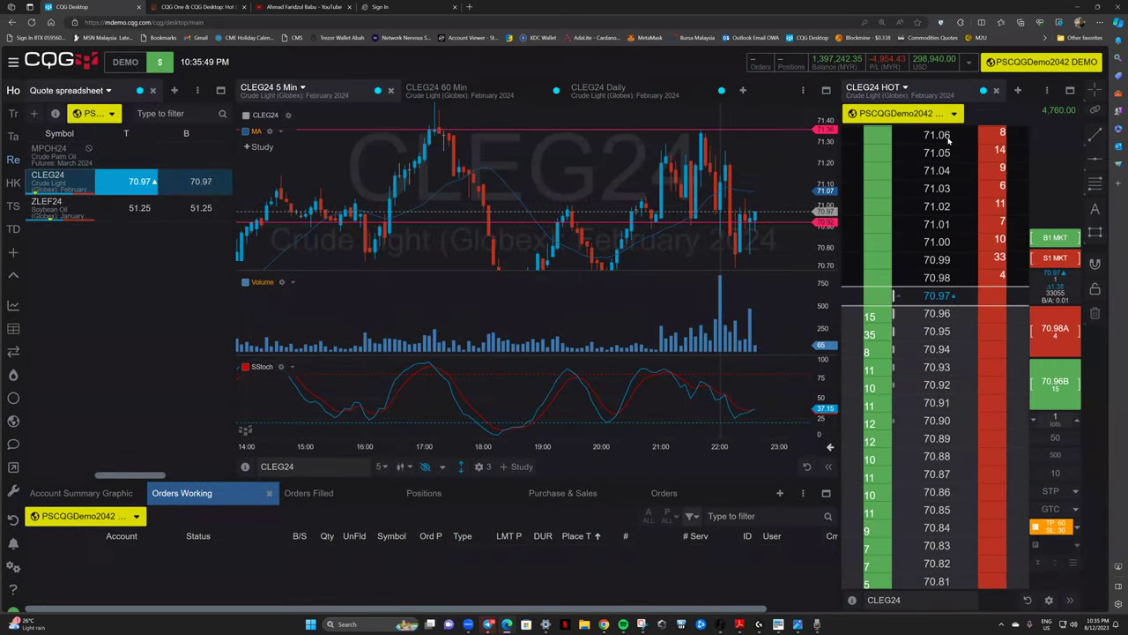
{"action": "left_click", "coordinate": [924, 76]}
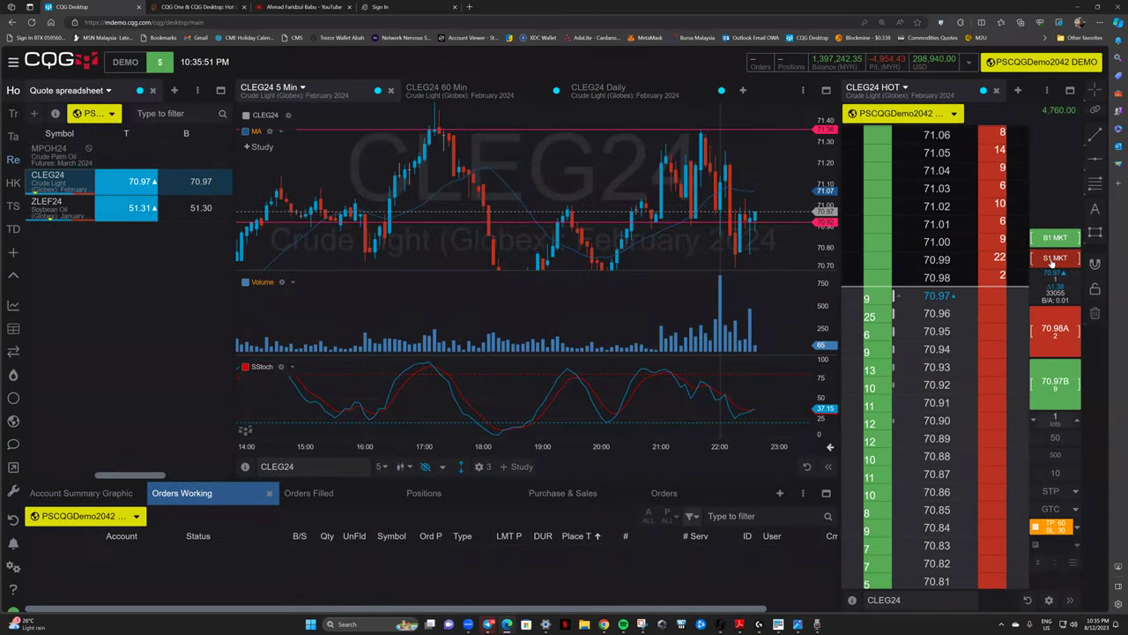
Place a GTC market sell of 1 CLEG24 with the bracket enabled, and dismiss the fill notification.
{"action": "left_click", "coordinate": [1055, 258]}
{"action": "left_click", "coordinate": [605, 403]}
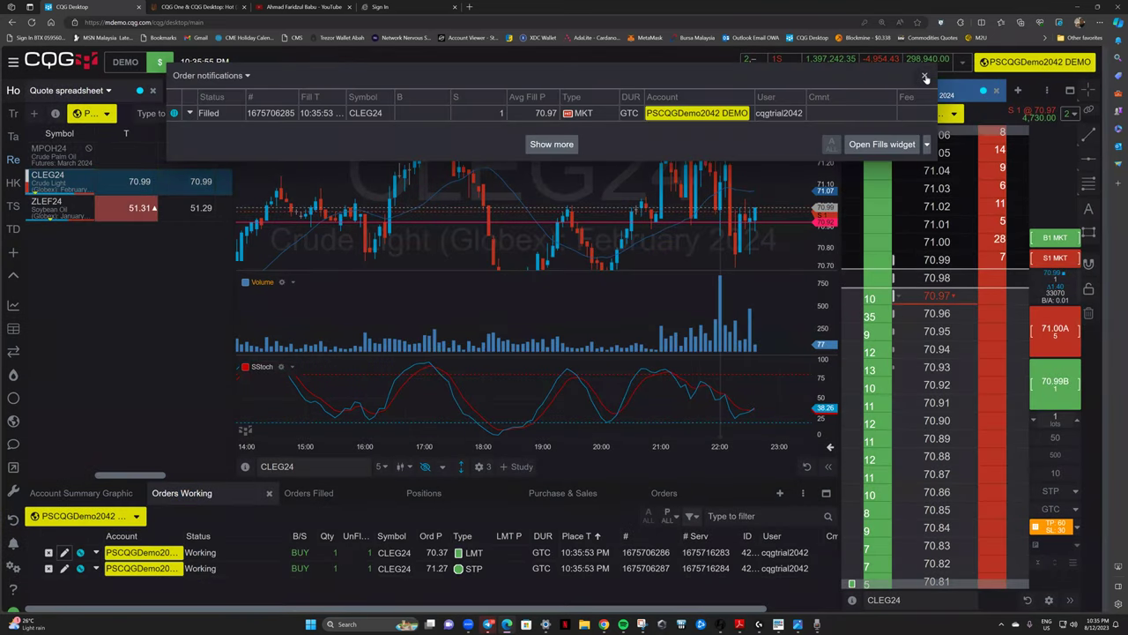
{"action": "left_click", "coordinate": [925, 79]}
Go flat on CLEG24 to close the short position and cancel its working bracket orders.
{"action": "left_click", "coordinate": [1038, 114]}
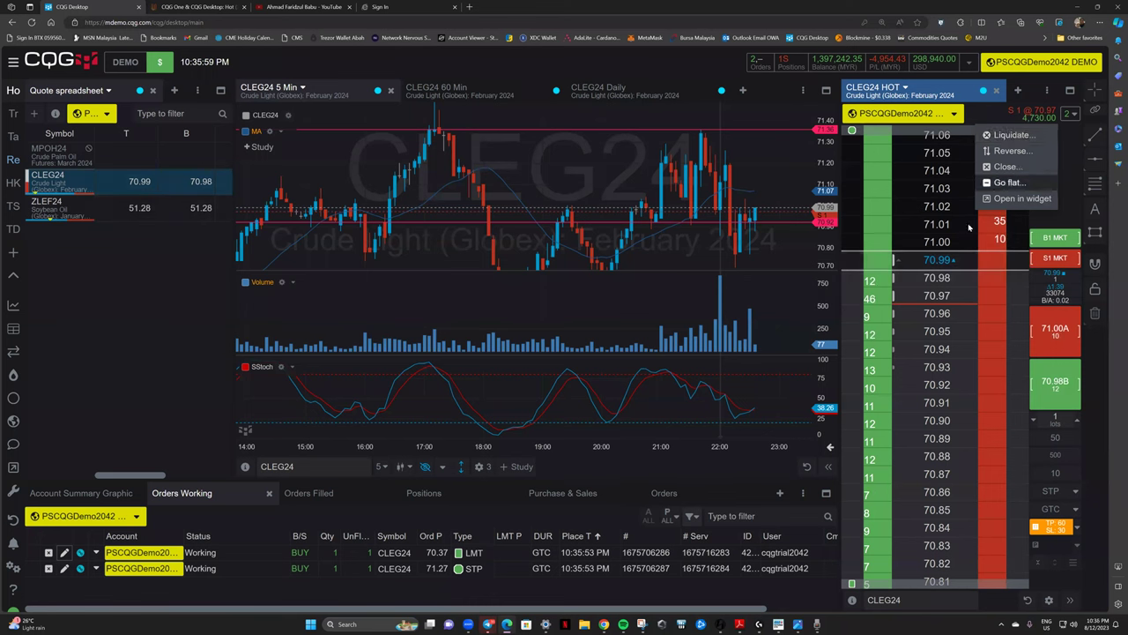
{"action": "left_click", "coordinate": [1005, 182]}
{"action": "key", "text": "Escape"}
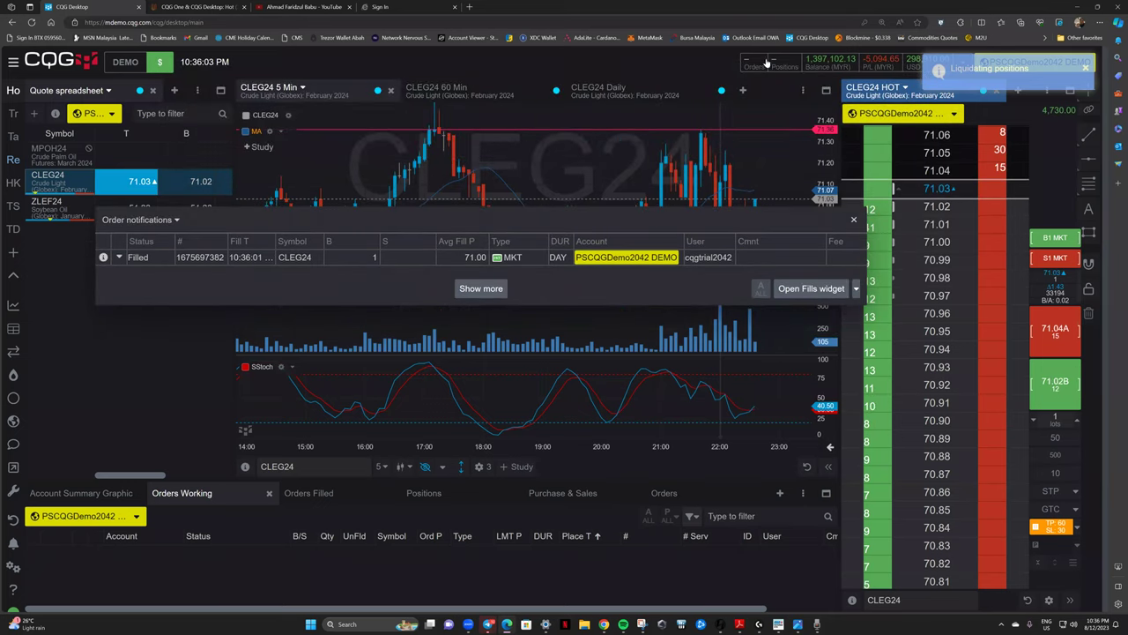
{"action": "left_click", "coordinate": [1001, 71]}
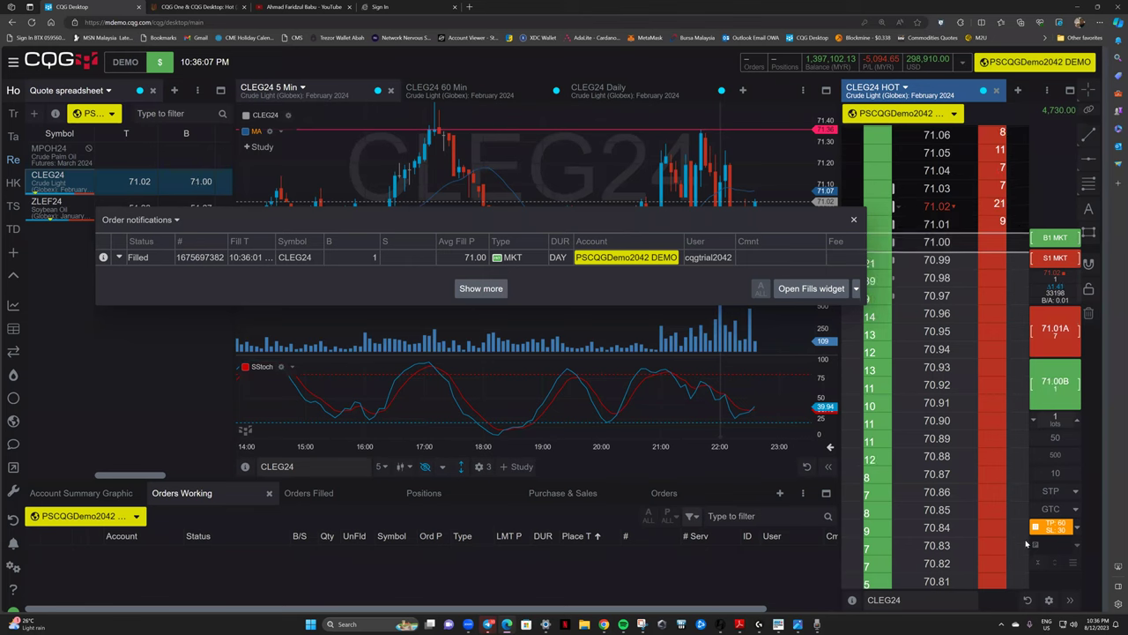
Place a GTC market sell of 1 CLEG24 without a bracket, and liquidate the resulting short position at market.
{"action": "left_click", "coordinate": [1049, 261]}
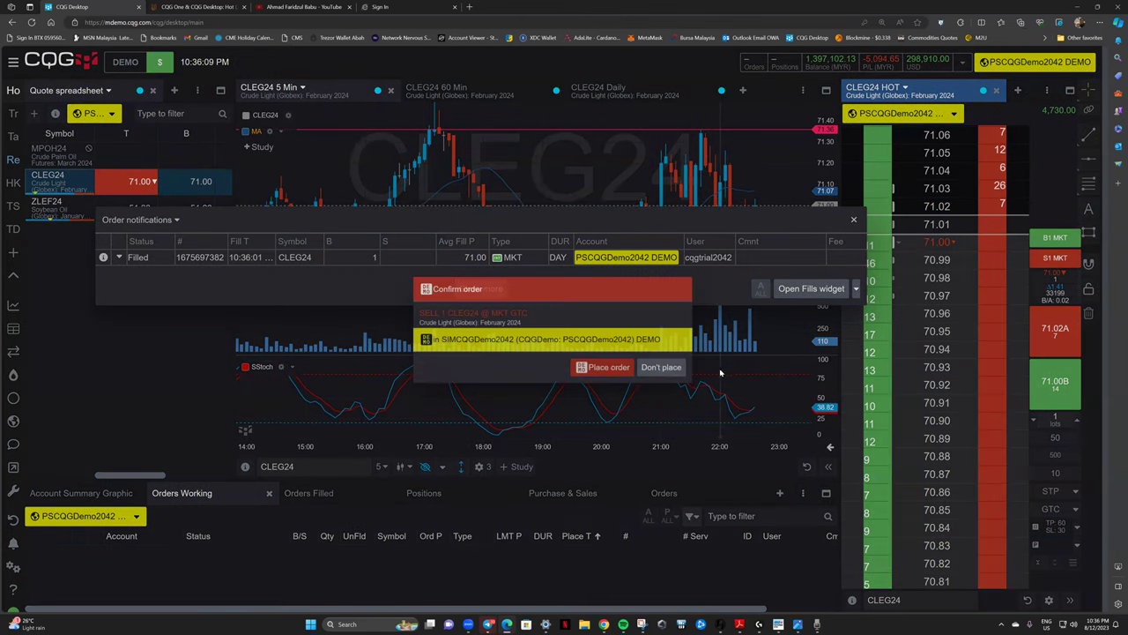
{"action": "left_click", "coordinate": [606, 369]}
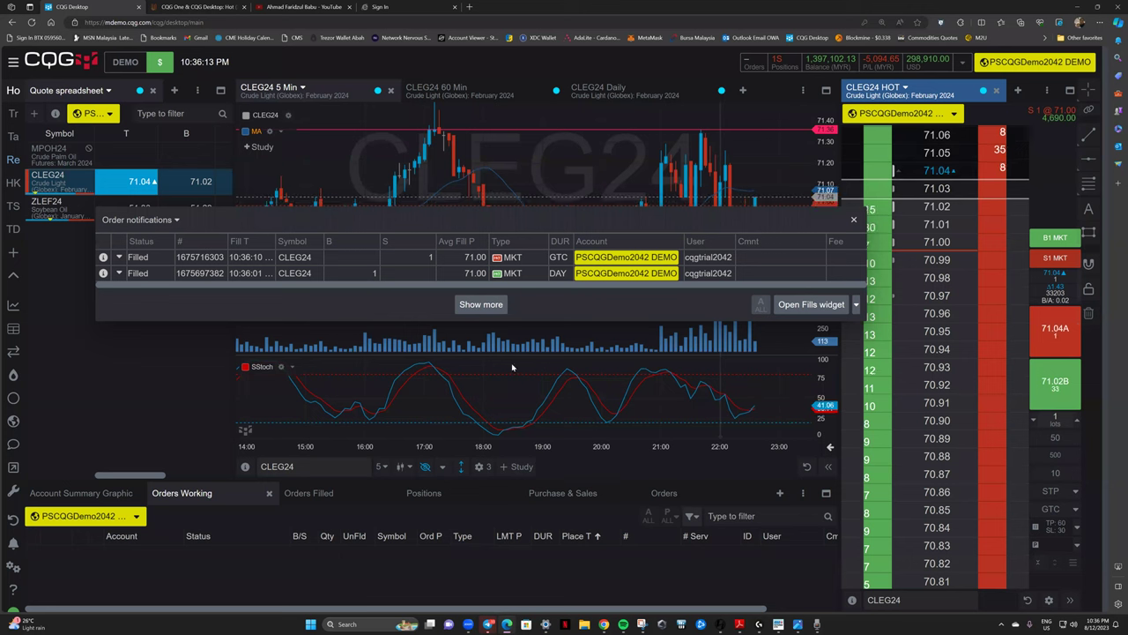
{"action": "left_click", "coordinate": [1036, 112]}
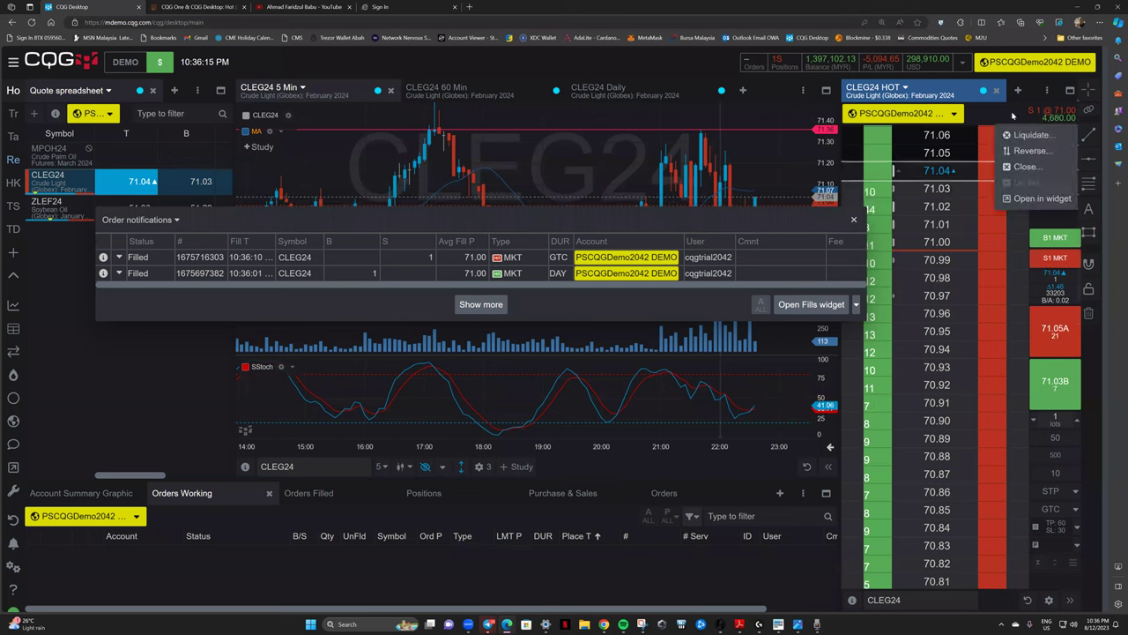
{"action": "left_click", "coordinate": [1033, 135]}
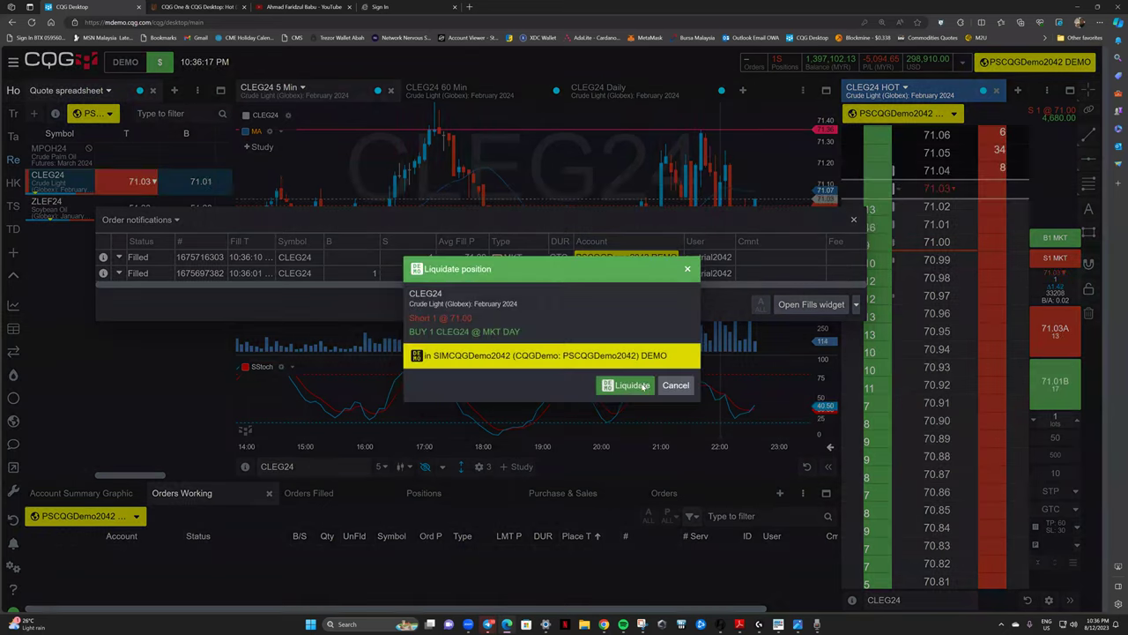
{"action": "key", "text": "Return"}
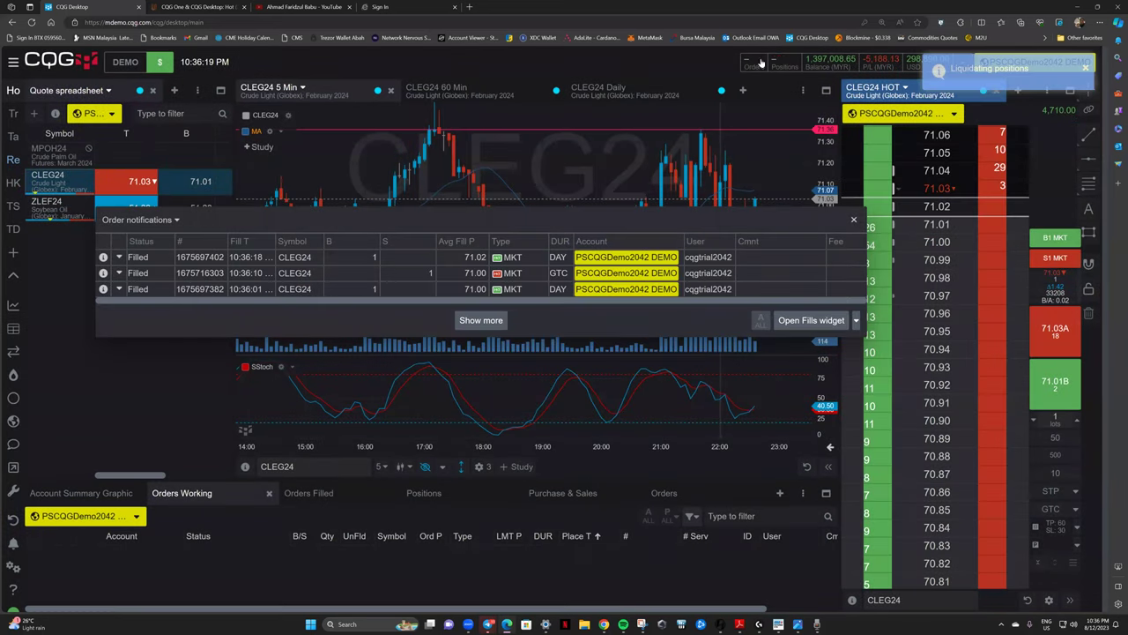
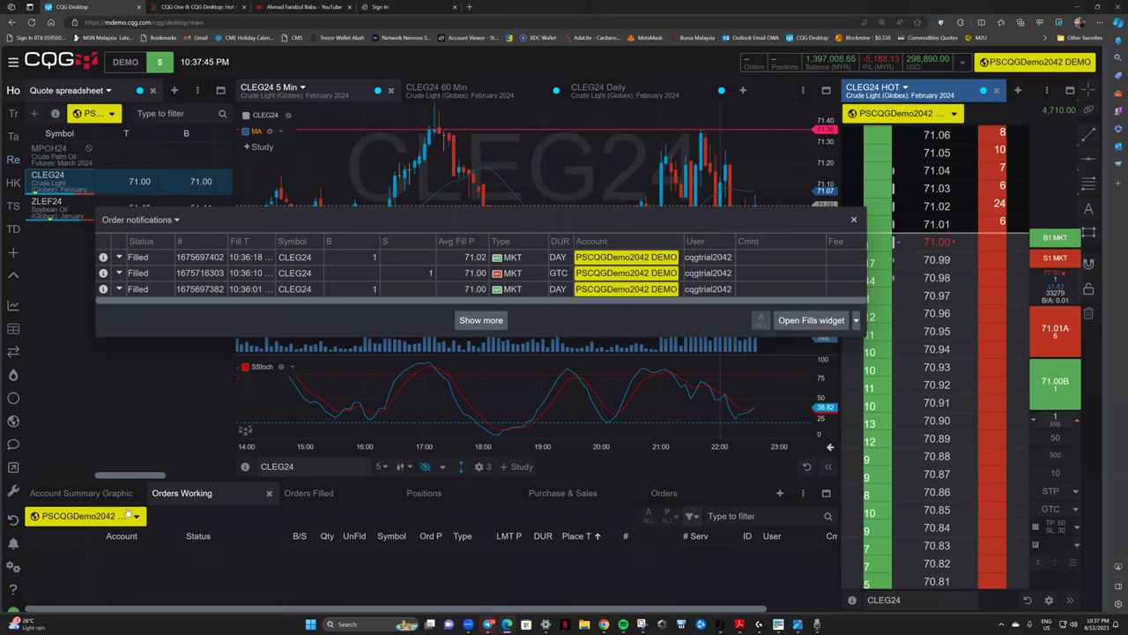
Check the open positions, return to the working orders list and dismiss the fill notifications.
{"action": "left_click", "coordinate": [423, 493]}
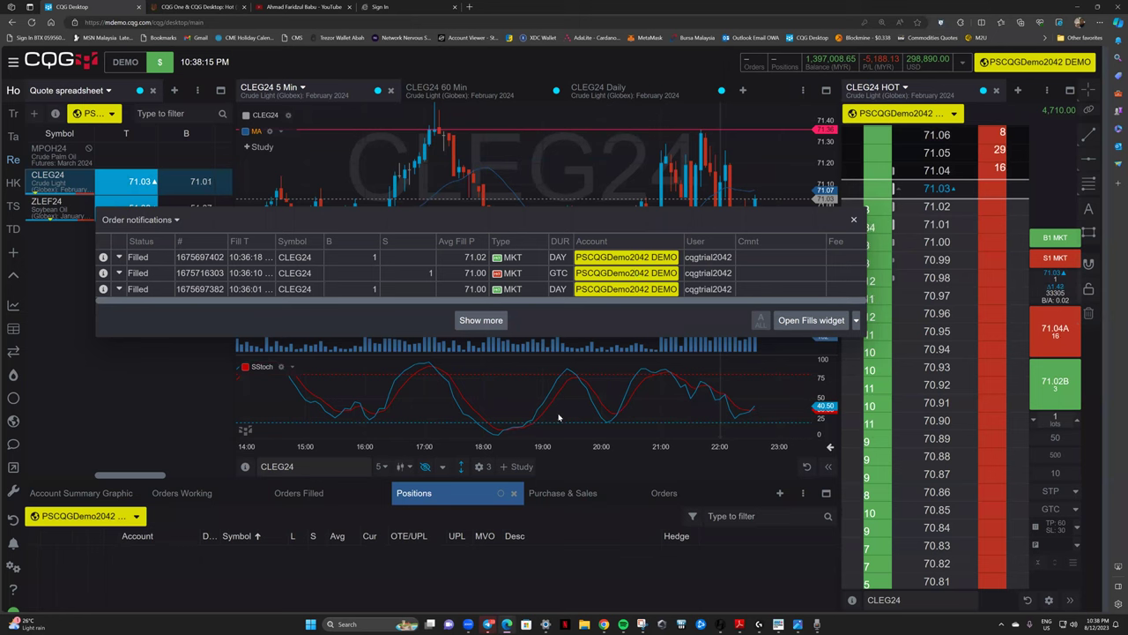
{"action": "left_click", "coordinate": [198, 496]}
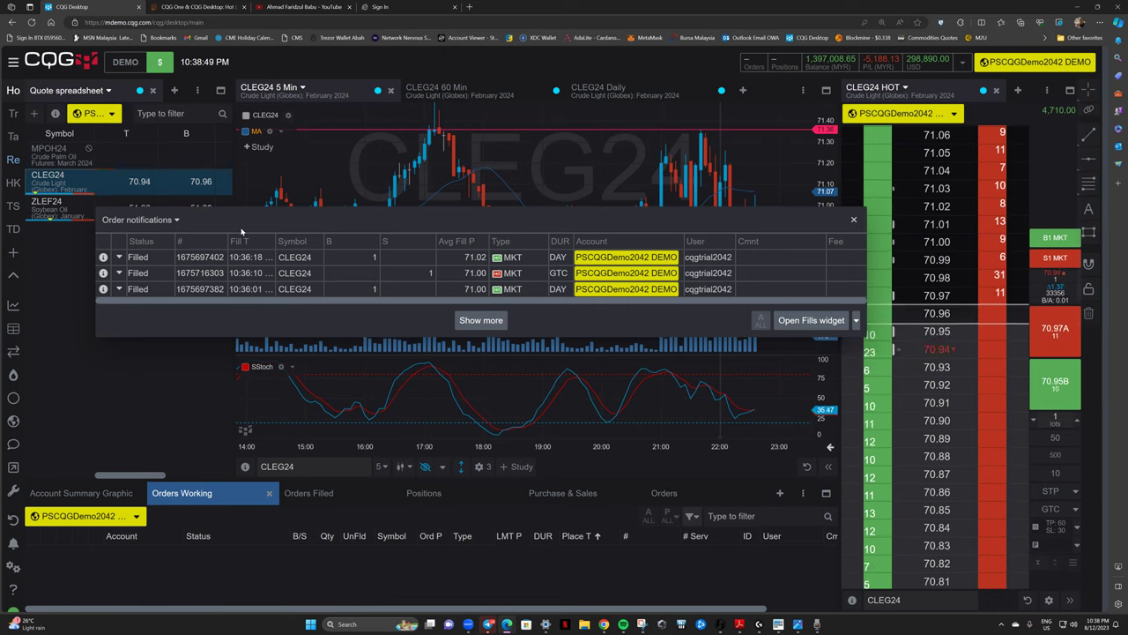
{"action": "left_click", "coordinate": [853, 222]}
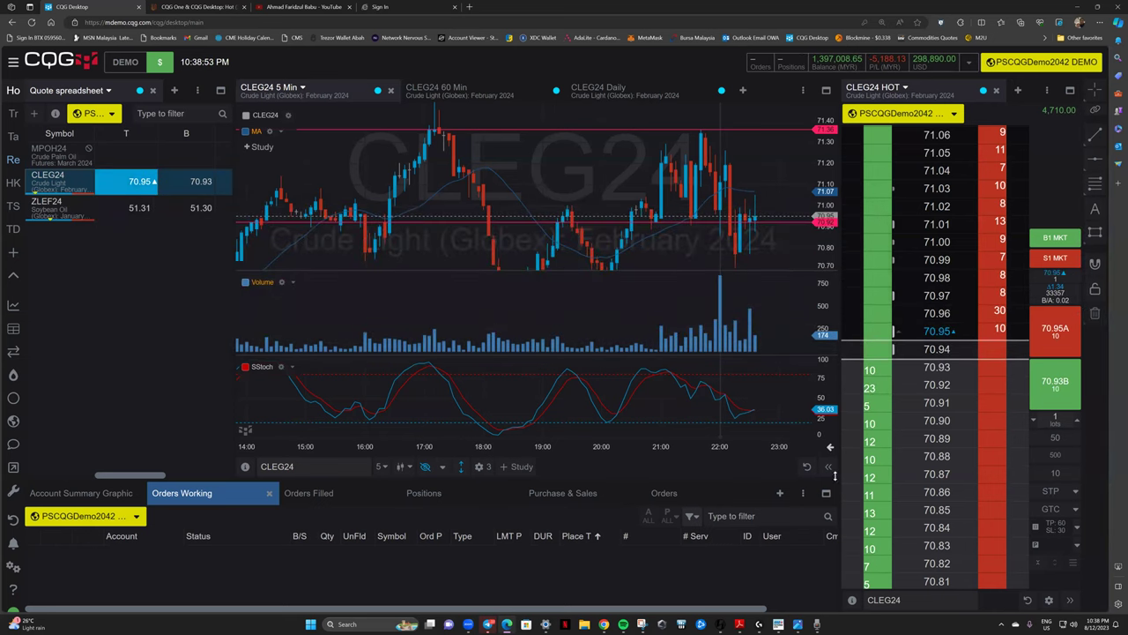
Place a GTC market buy of 1 CLEG24 without a bracket.
{"action": "left_click", "coordinate": [1055, 237]}
{"action": "left_click", "coordinate": [615, 373]}
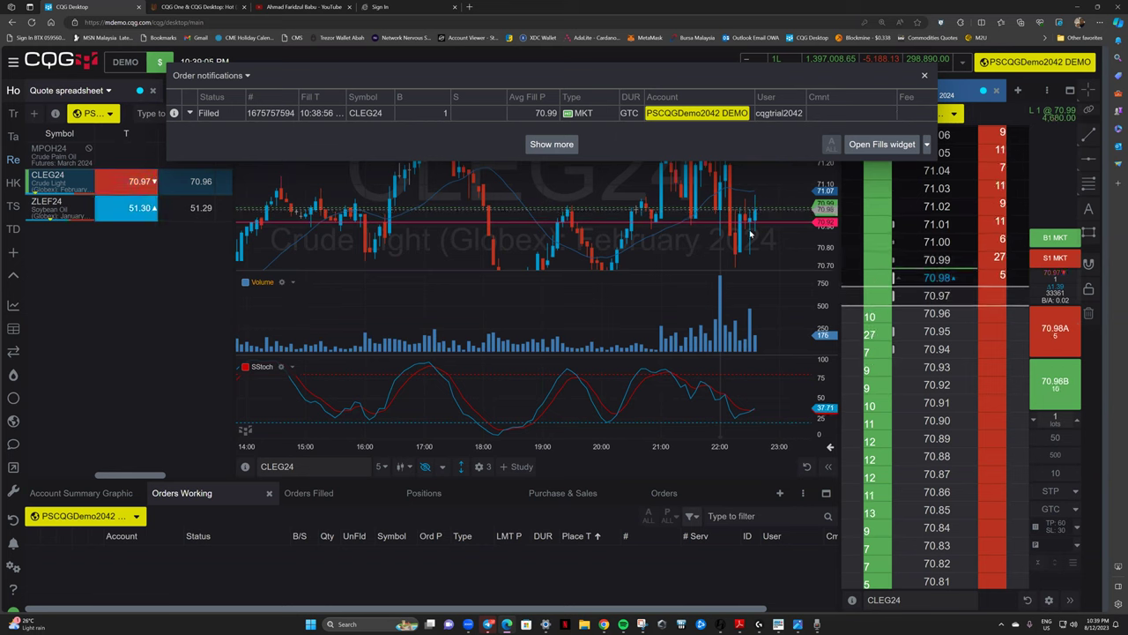
Place a horizontal line on the CLEG24 5-minute chart at about 70.76.
{"action": "scroll", "coordinate": [776, 238], "scroll_direction": "down", "scroll_amount": 3}
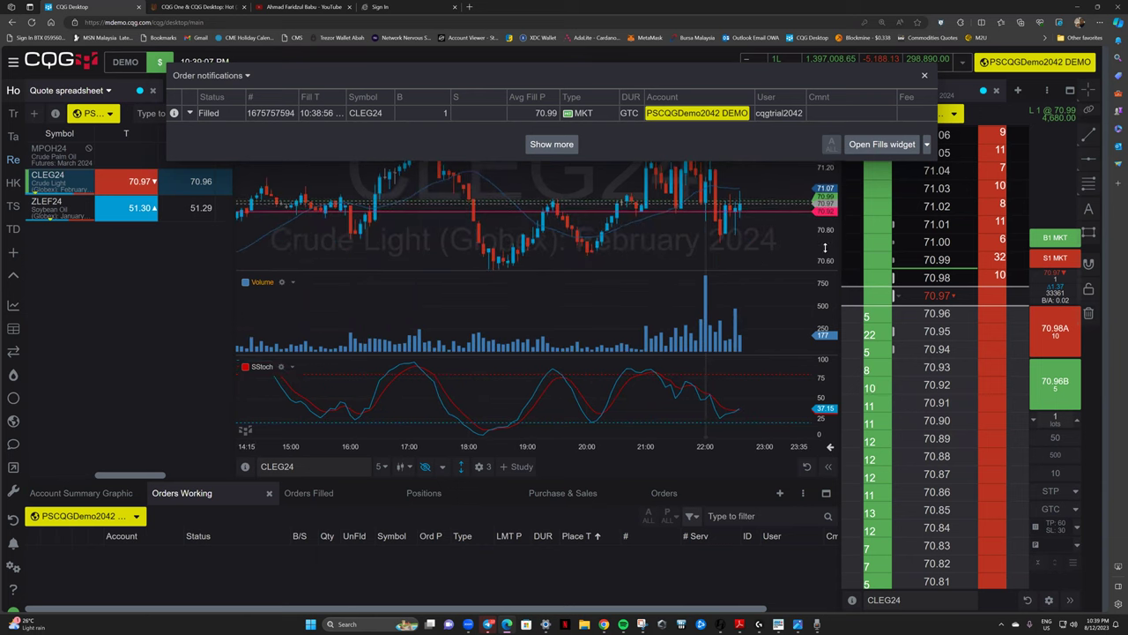
{"action": "scroll", "coordinate": [764, 244], "scroll_direction": "down", "scroll_amount": 1}
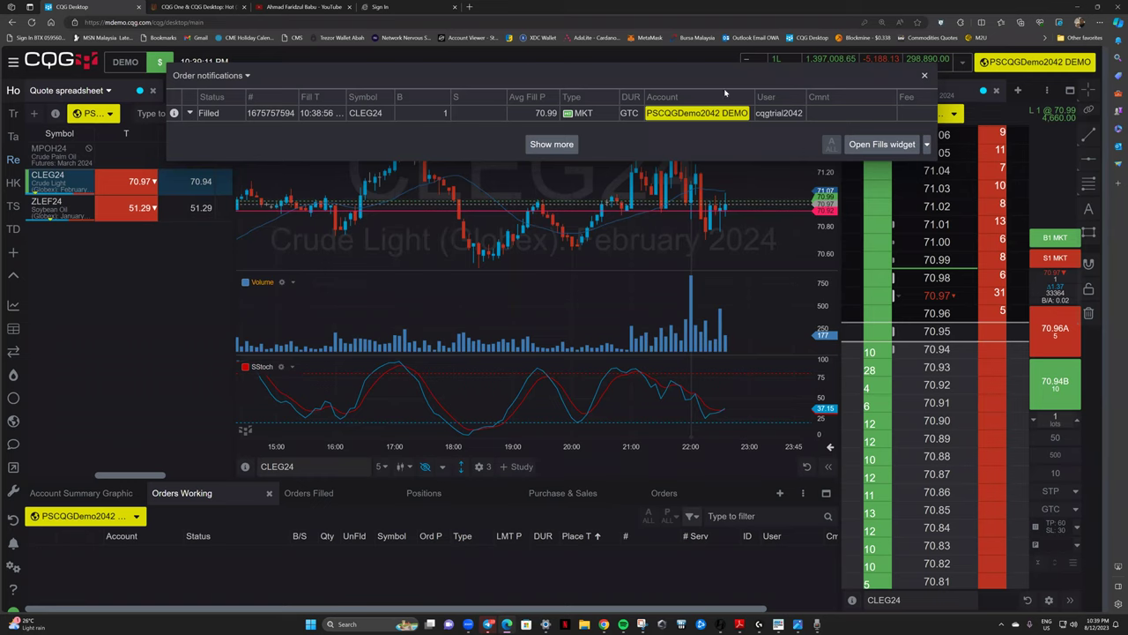
{"action": "left_click", "coordinate": [754, 236]}
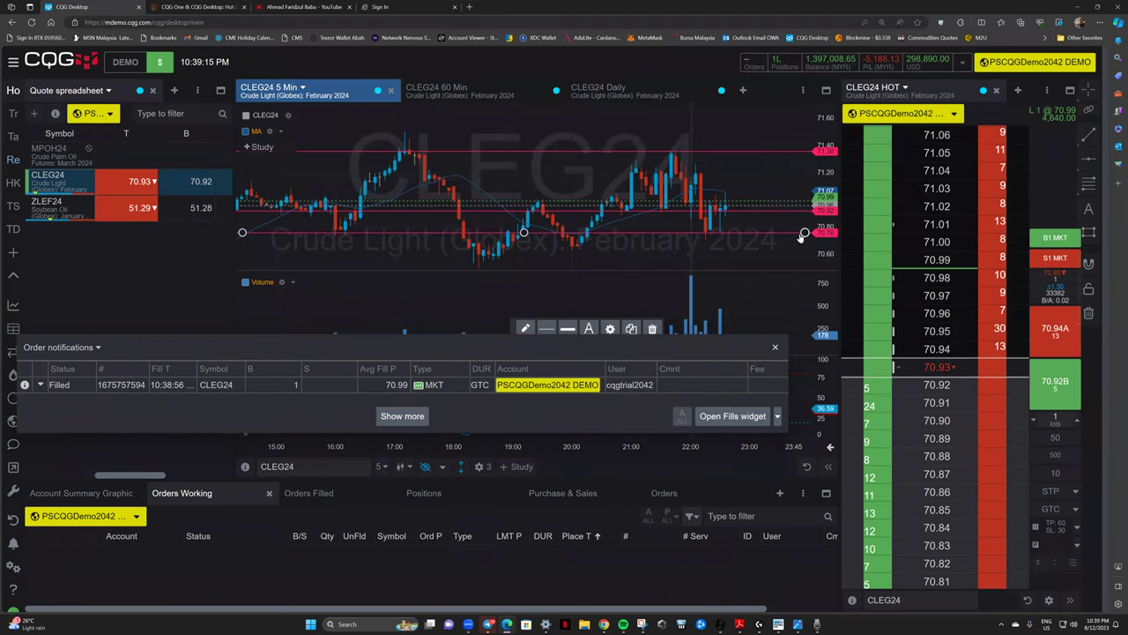
Place a GTC limit buy order for 1 CLEG24 at 70.78 without a bracket.
{"action": "scroll", "coordinate": [930, 501], "scroll_direction": "down", "scroll_amount": 3}
{"action": "scroll", "coordinate": [930, 500], "scroll_direction": "down", "scroll_amount": 2}
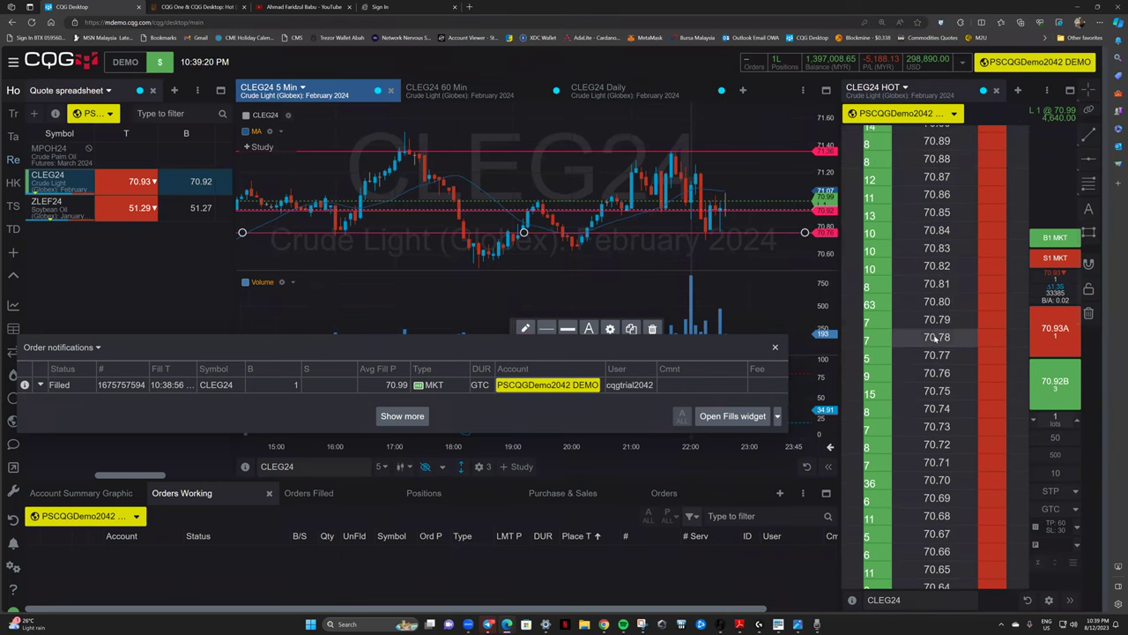
{"action": "left_click", "coordinate": [936, 337]}
{"action": "left_click", "coordinate": [1046, 386]}
{"action": "left_click", "coordinate": [743, 375]}
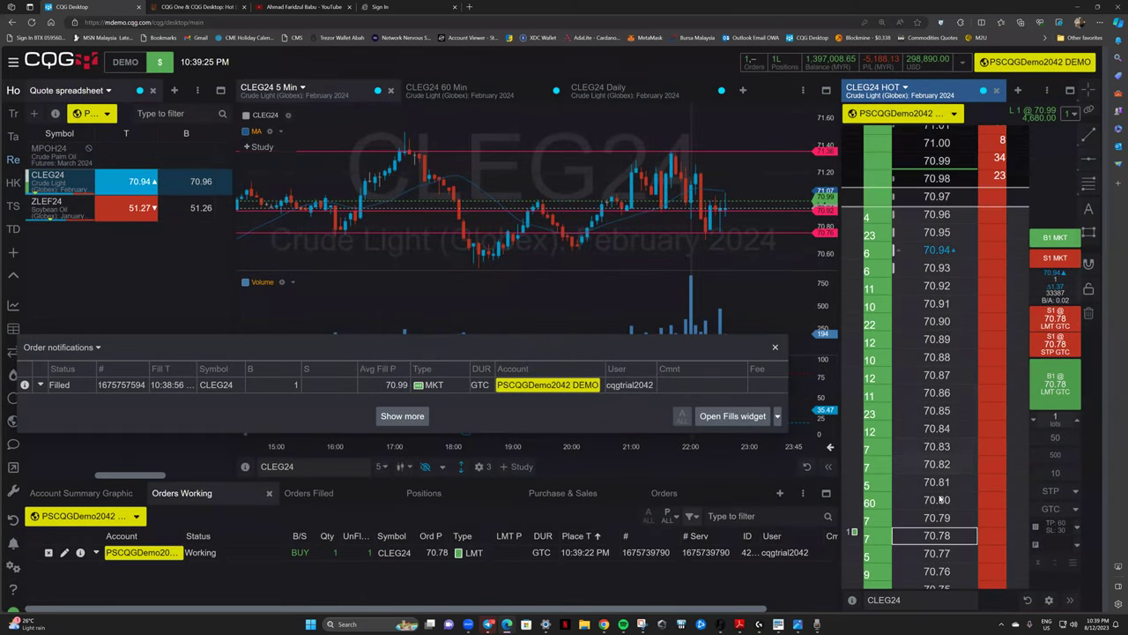
Modify the working buy limit order for 1 CLEG24 to 70.89, to 70.94 and finally to 70.95.
{"action": "mouse_move", "coordinate": [851, 334]}
{"action": "left_mouse_down"}
{"action": "mouse_move", "coordinate": [850, 286]}
{"action": "mouse_move", "coordinate": [907, 284]}
{"action": "left_mouse_up"}
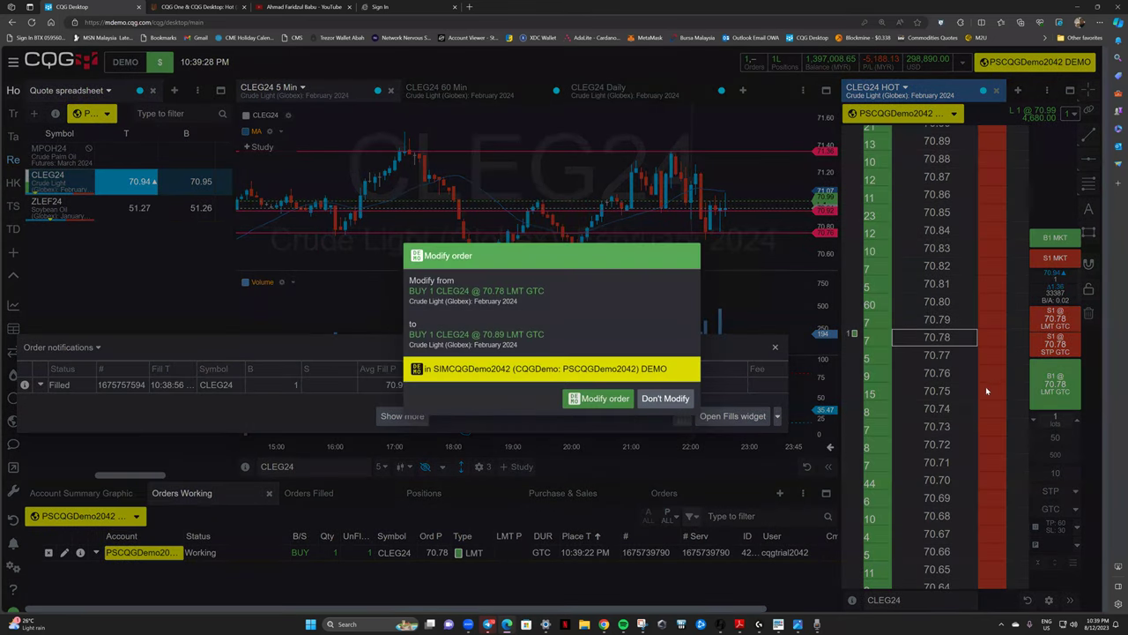
{"action": "left_click", "coordinate": [596, 392]}
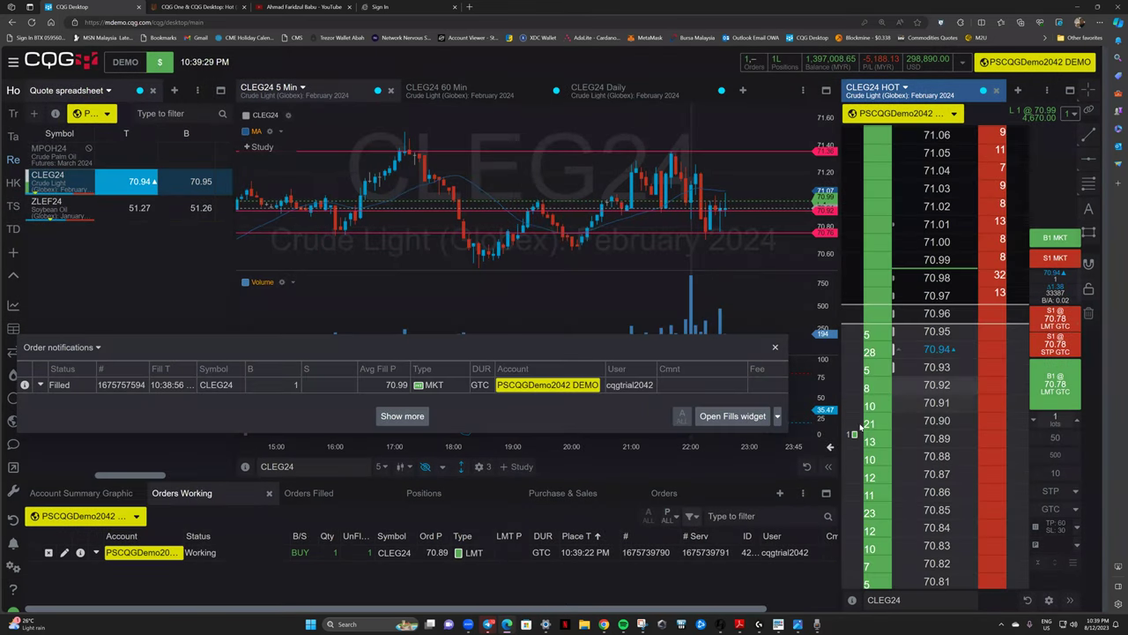
{"action": "left_click_drag", "start_coordinate": [854, 434], "coordinate": [851, 349]}
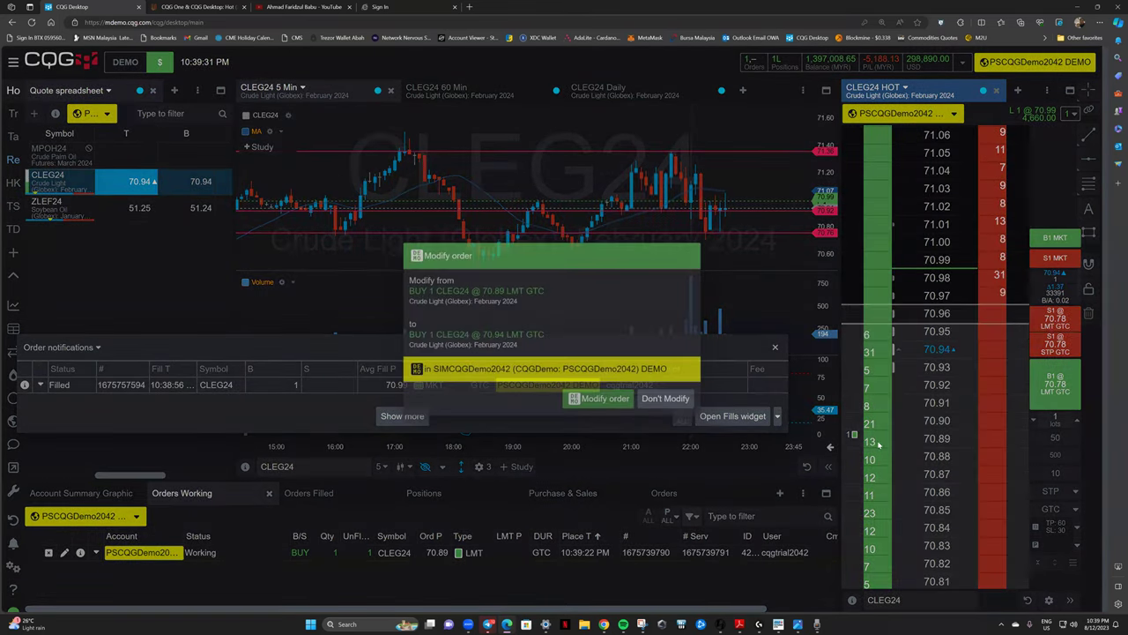
{"action": "key", "text": "Return"}
{"action": "left_click_drag", "start_coordinate": [853, 346], "coordinate": [852, 331]}
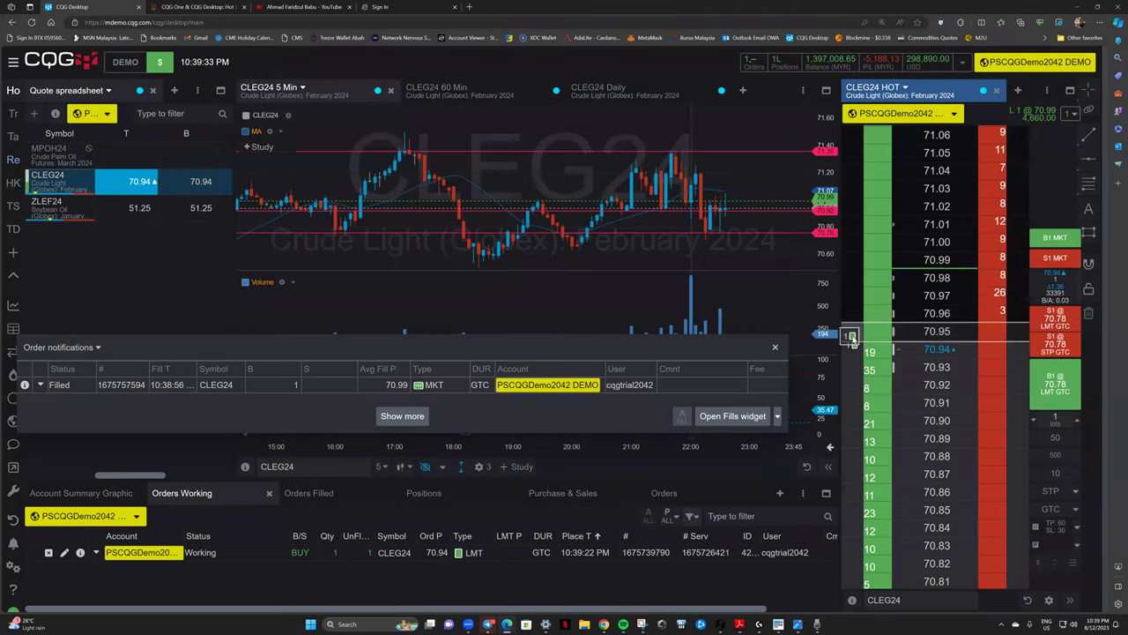
{"action": "key", "text": "Return"}
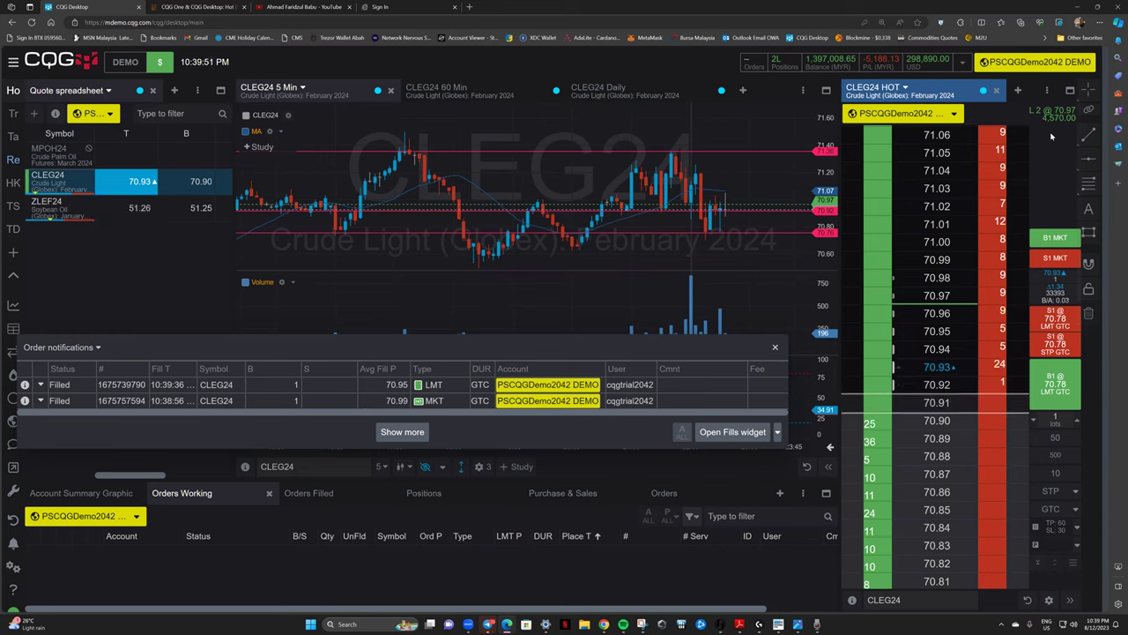
Place a GTC market sell of 1 CLEG24 and another of 2 CLEG24, dismissing the fill notifications.
{"action": "left_click", "coordinate": [1054, 260]}
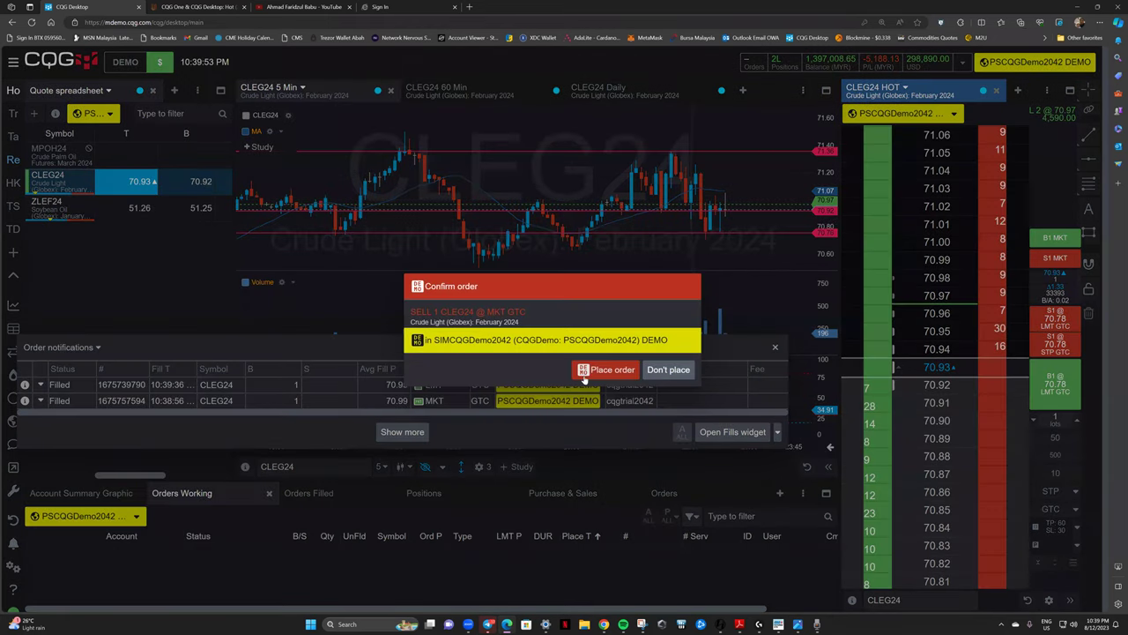
{"action": "left_click", "coordinate": [608, 370]}
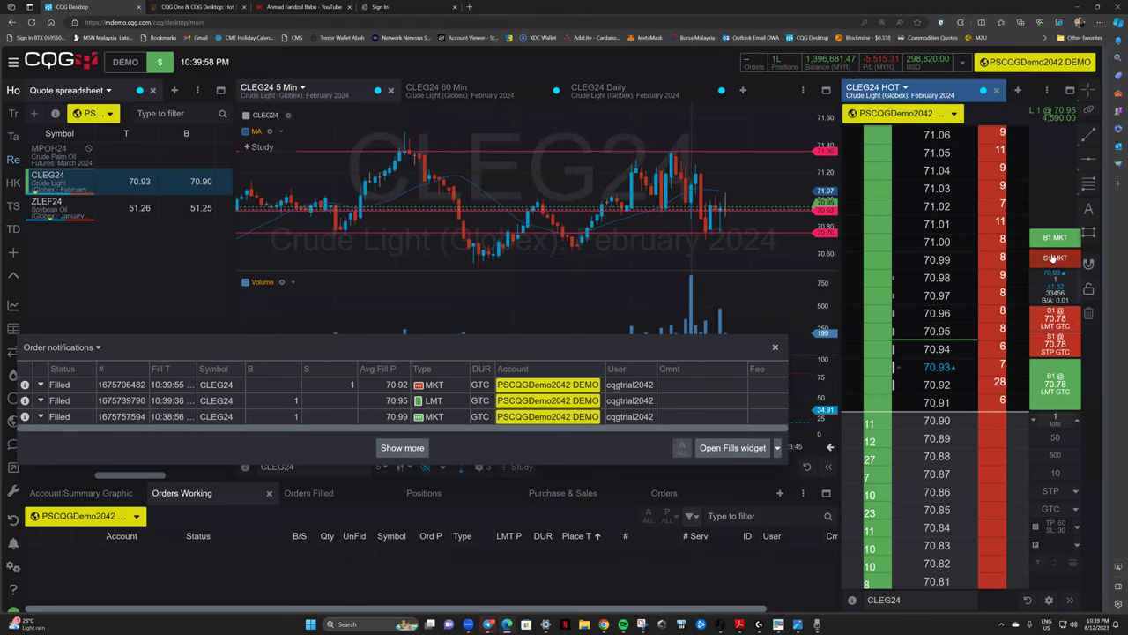
{"action": "left_click", "coordinate": [1077, 420]}
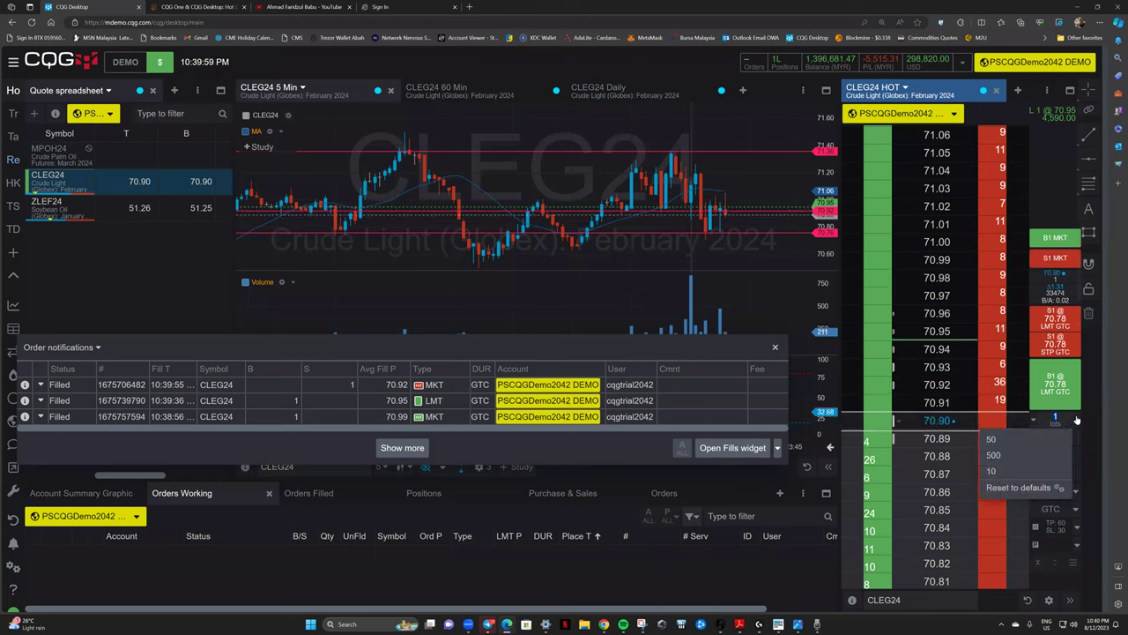
{"action": "left_click", "coordinate": [1055, 259]}
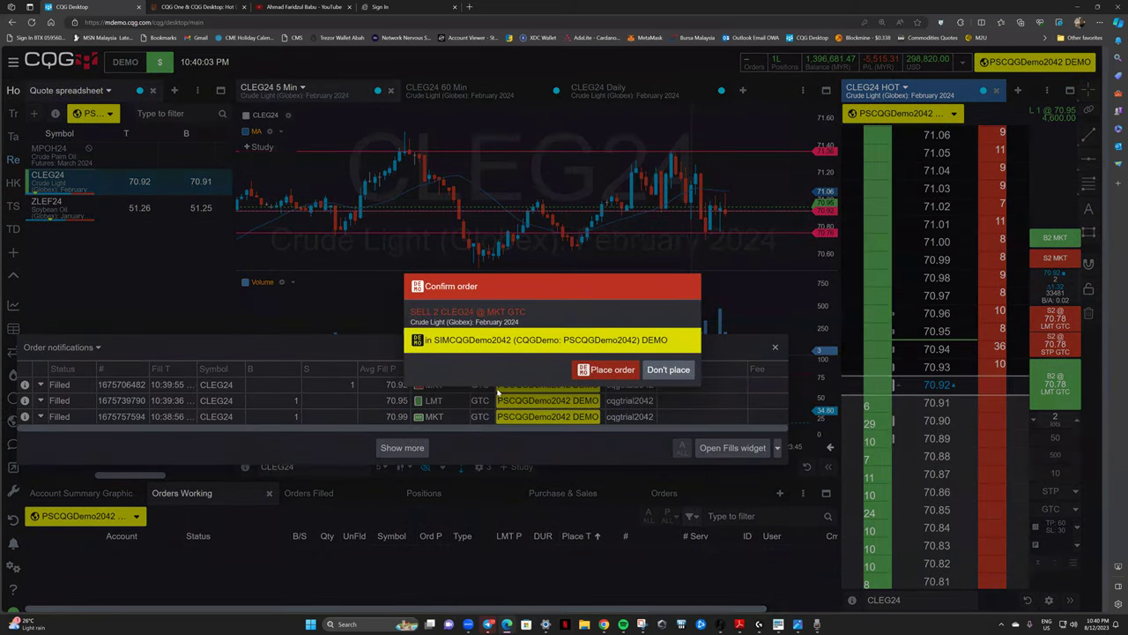
{"action": "left_click", "coordinate": [607, 369]}
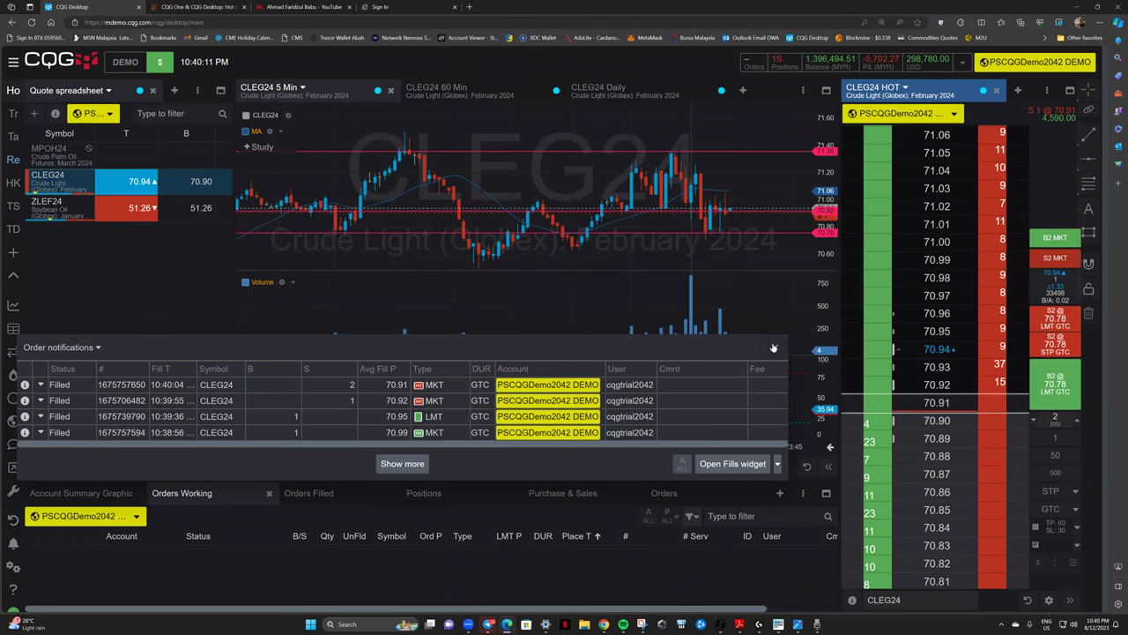
{"action": "left_click", "coordinate": [773, 348]}
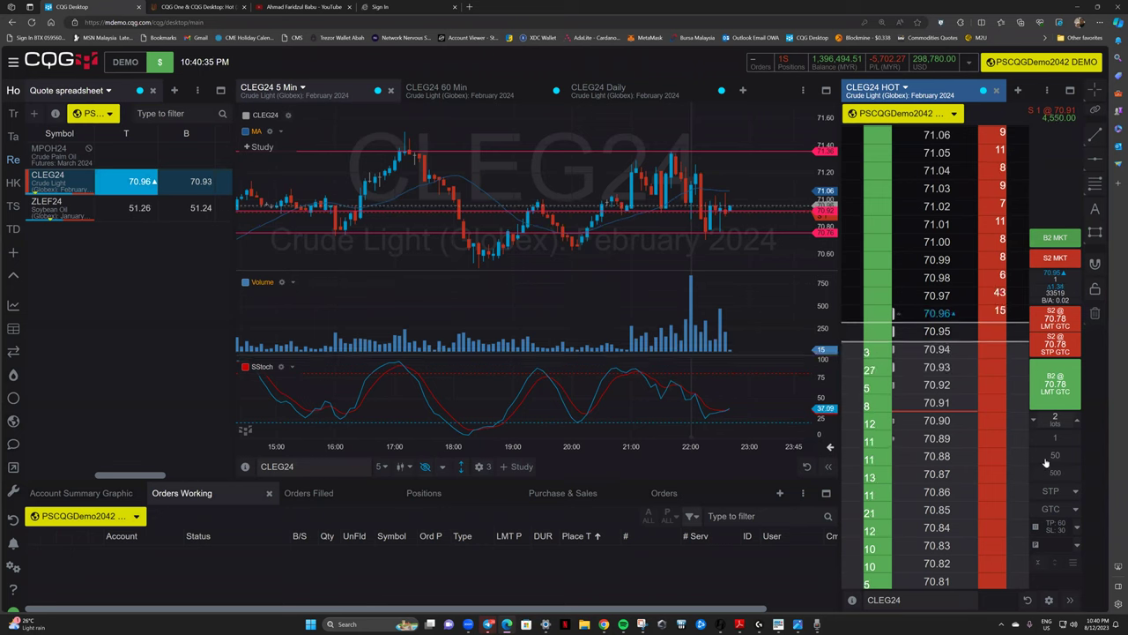
Set the order quantity to 1 lot and enable bracket mode with a 60-tick target profit and 30-tick stop loss.
{"action": "left_click", "coordinate": [1035, 421]}
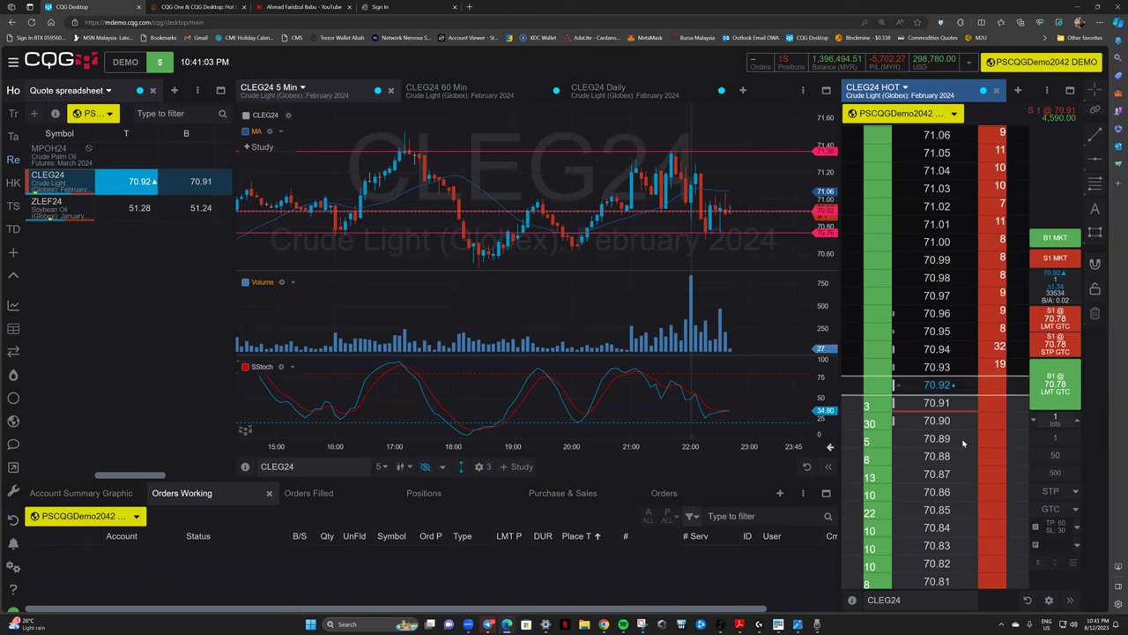
{"action": "left_click", "coordinate": [1053, 533]}
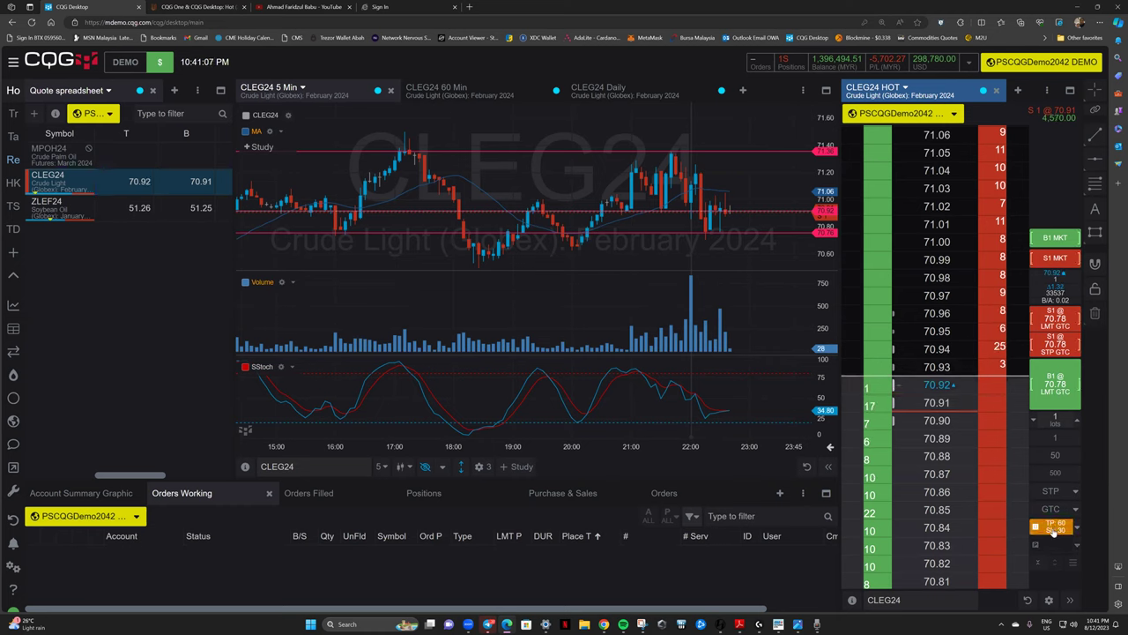
{"action": "left_click", "coordinate": [1076, 527]}
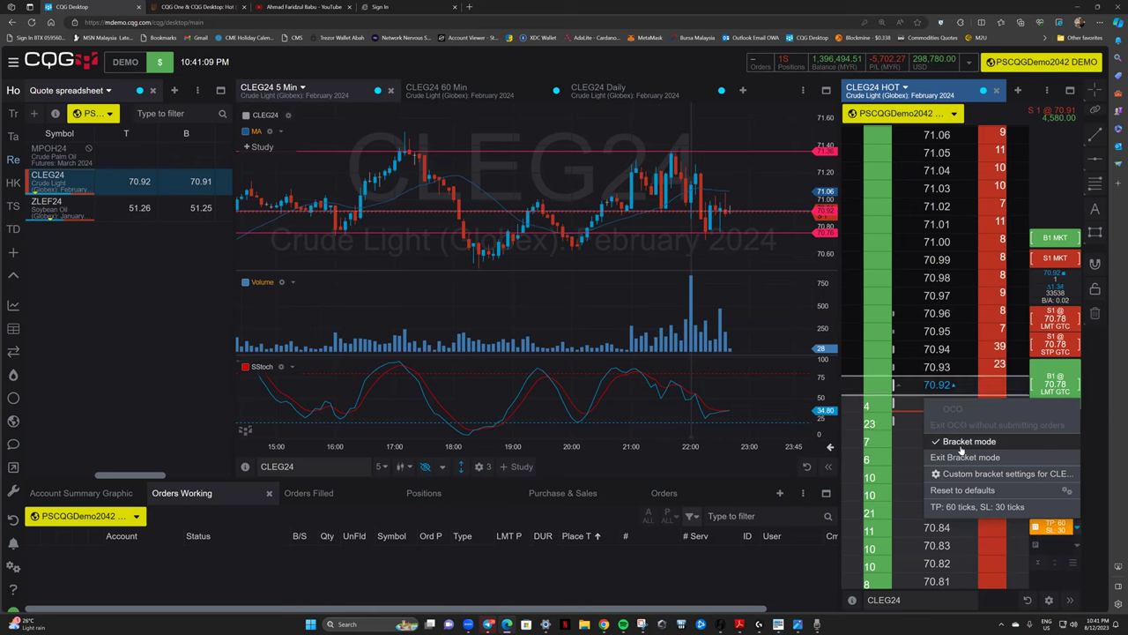
{"action": "left_click", "coordinate": [970, 441]}
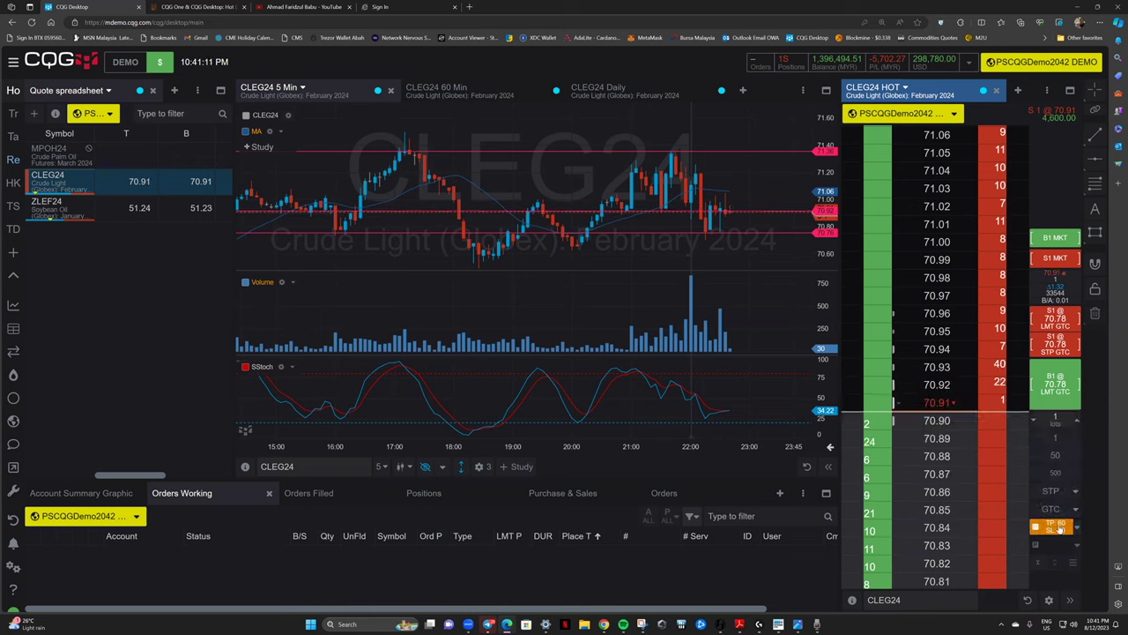
Switch the compound order mode to OCO, enable it and exit OCO without submitting orders.
{"action": "left_click", "coordinate": [1076, 527]}
{"action": "left_click", "coordinate": [977, 427]}
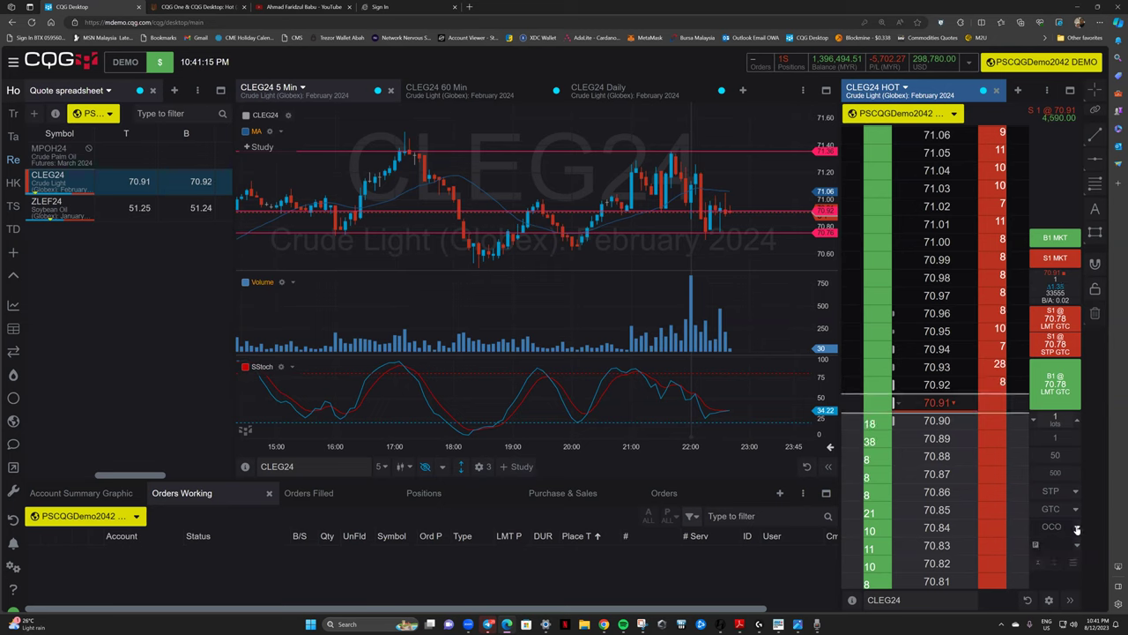
{"action": "left_click", "coordinate": [1076, 528]}
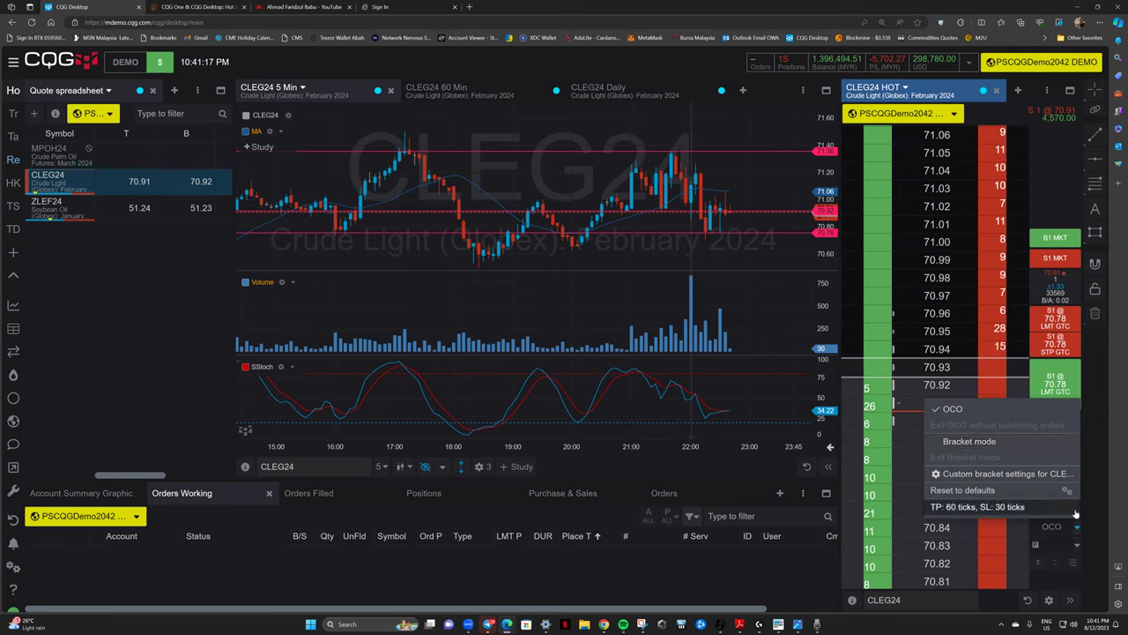
{"action": "left_click", "coordinate": [1075, 527]}
{"action": "left_click", "coordinate": [1052, 526]}
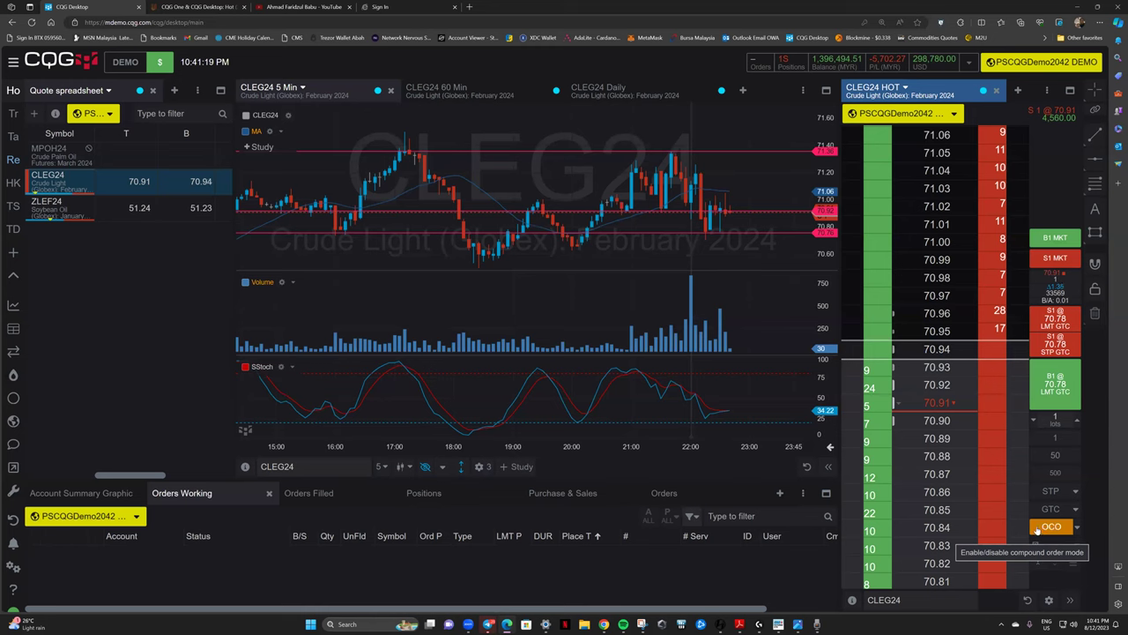
{"action": "left_click", "coordinate": [1076, 527]}
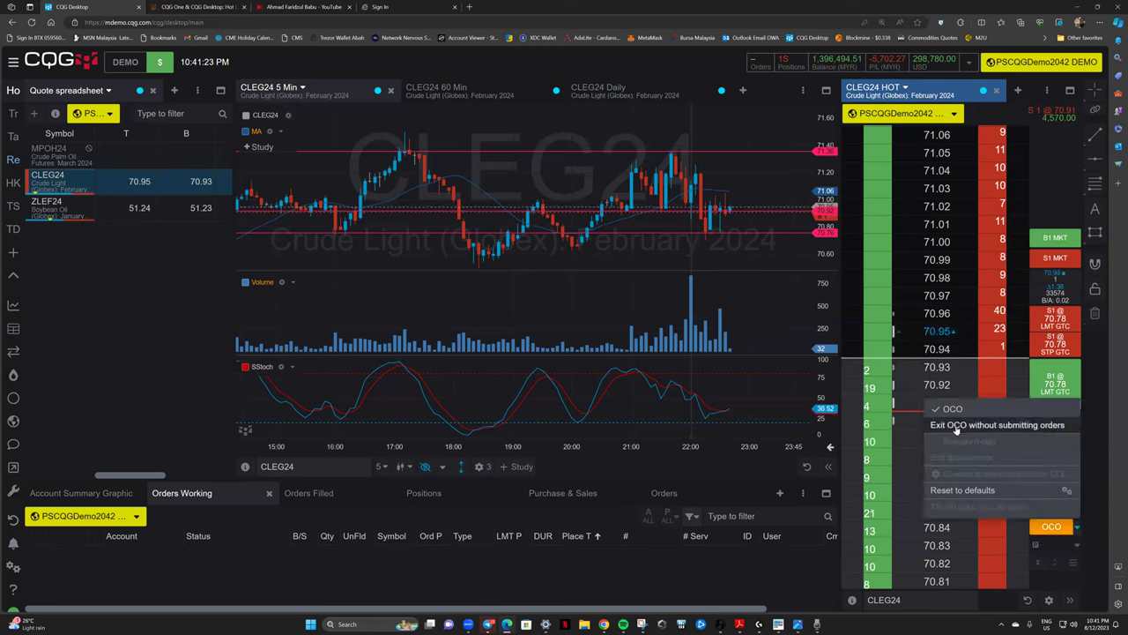
{"action": "left_click", "coordinate": [957, 426]}
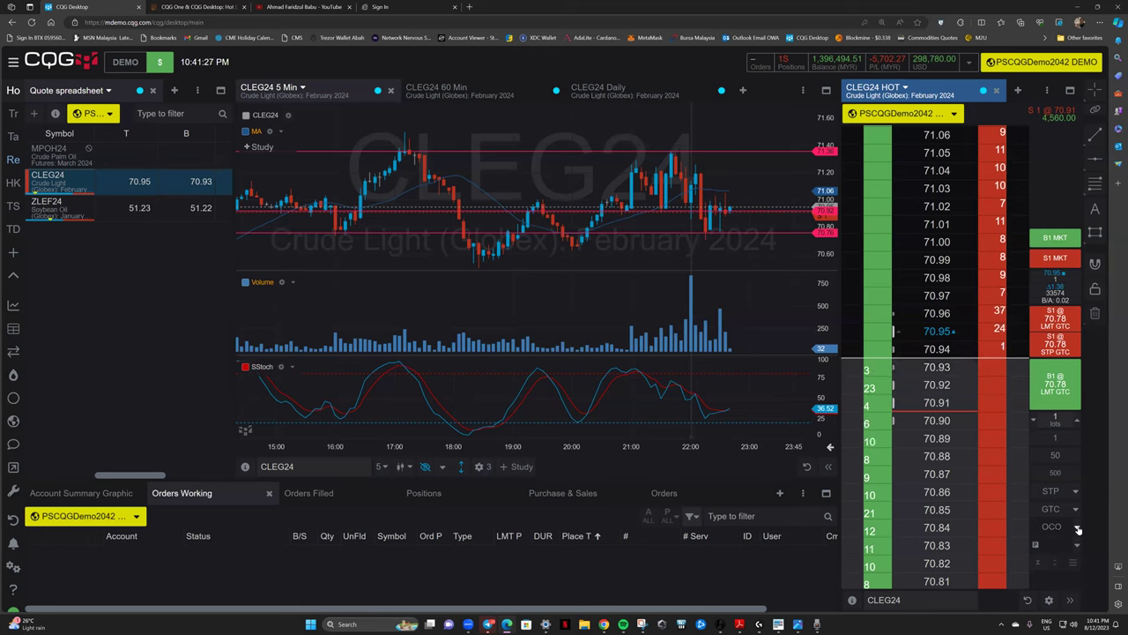
Choose the 60-tick target profit and 30-tick stop loss bracket and enable it for new CLEG24 orders.
{"action": "left_click", "coordinate": [1077, 529]}
{"action": "left_click", "coordinate": [1013, 504]}
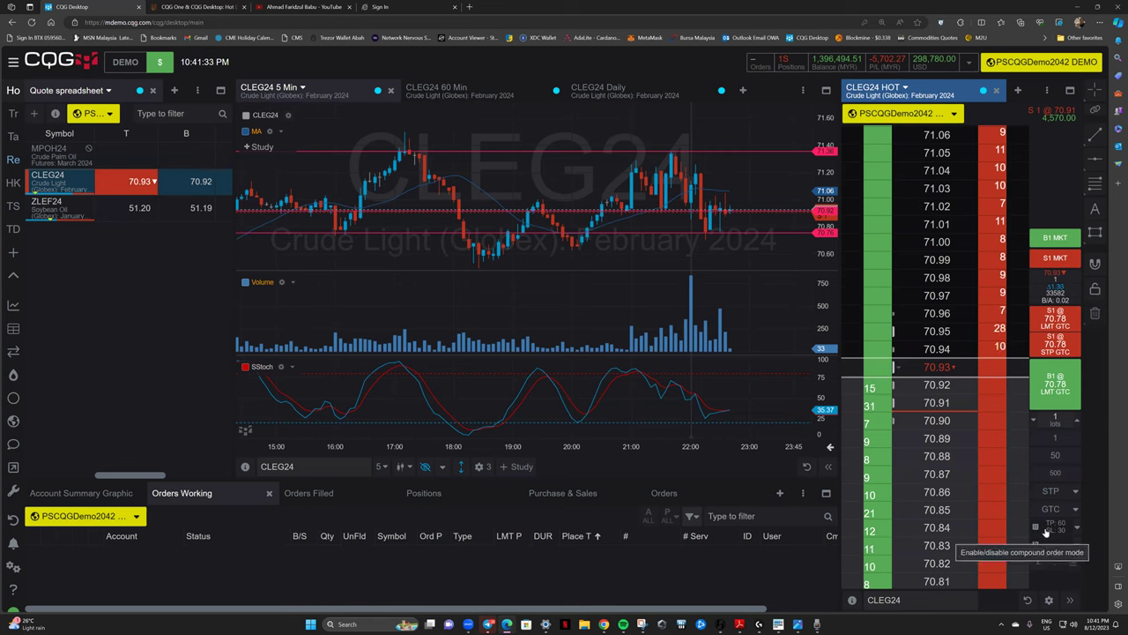
{"action": "left_click", "coordinate": [1046, 531]}
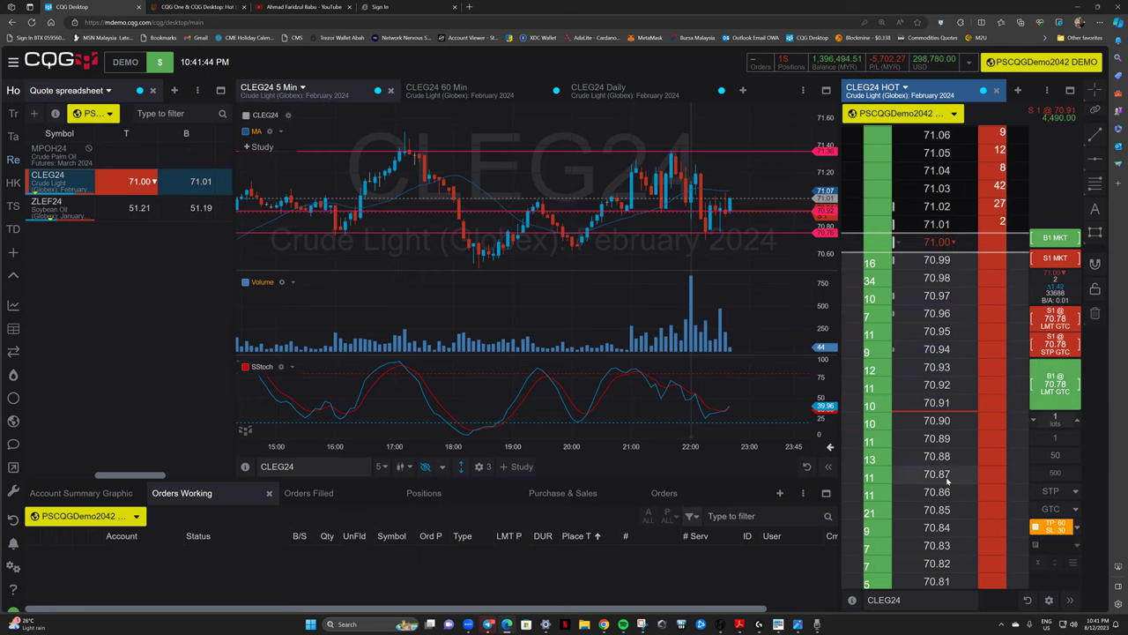
Place a GTC limit buy for 1 CLEG24 at 70.91 with a 60-tick target profit and 30-tick stop loss.
{"action": "scroll", "coordinate": [942, 473], "scroll_direction": "down", "scroll_amount": 2}
{"action": "scroll", "coordinate": [936, 371], "scroll_direction": "up", "scroll_amount": 2}
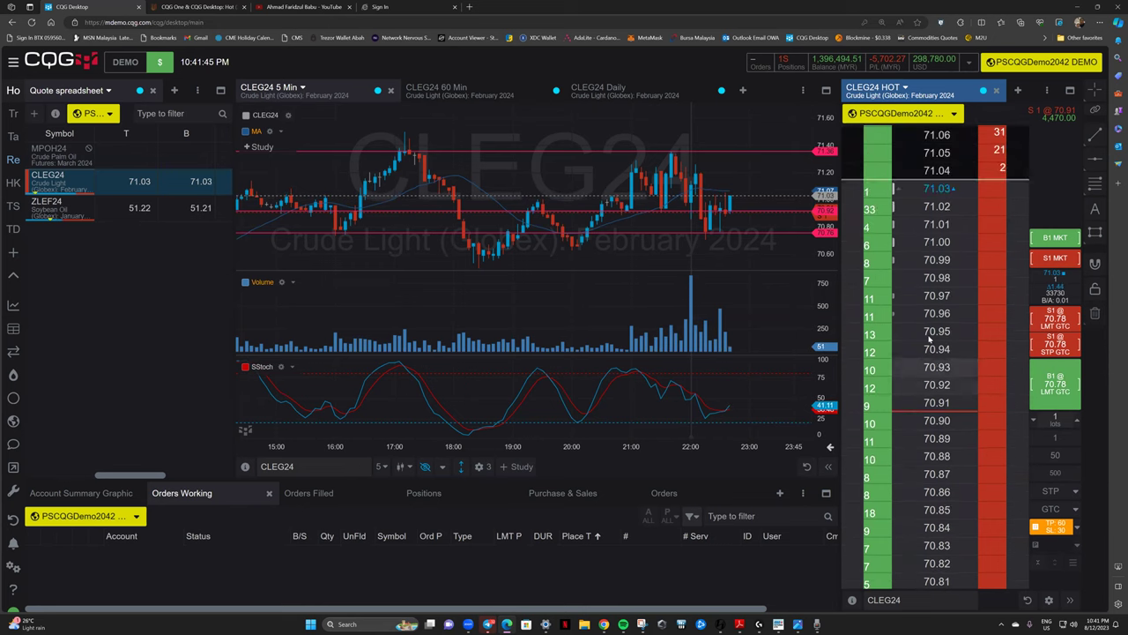
{"action": "left_click", "coordinate": [935, 403]}
{"action": "left_click", "coordinate": [1047, 398]}
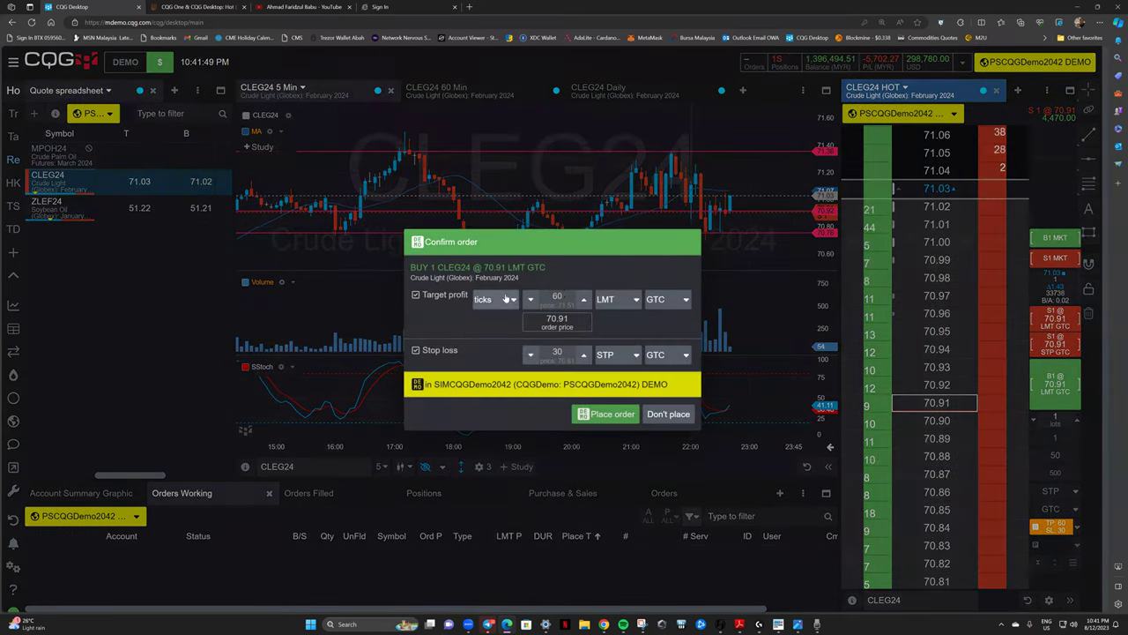
{"action": "left_click", "coordinate": [598, 414]}
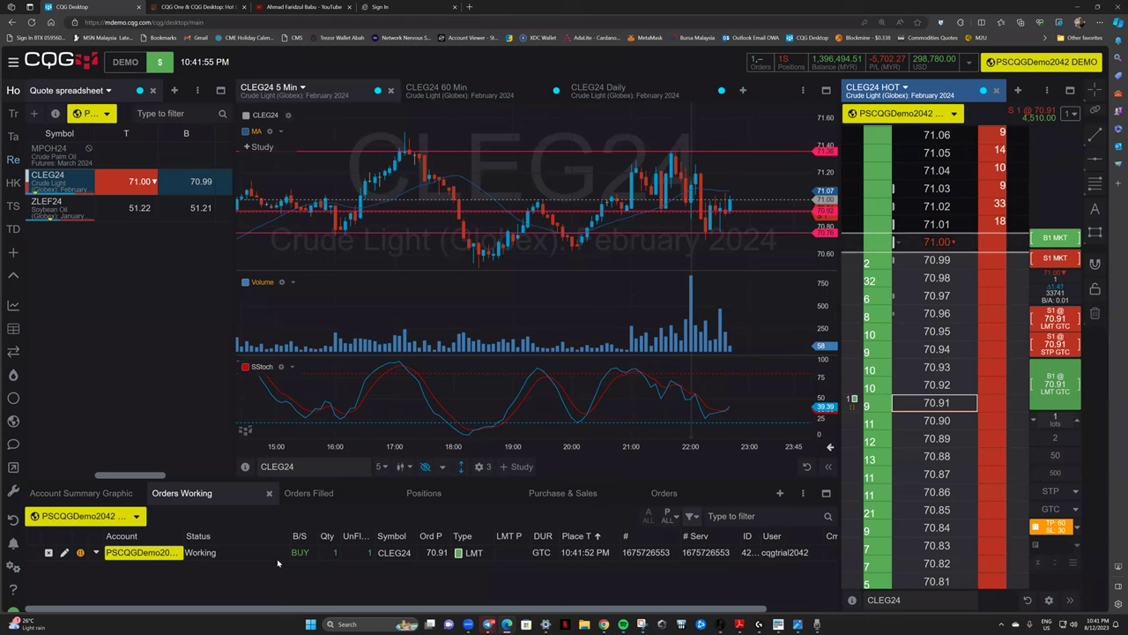
Check the newest entries in the full orders list and return to the working orders.
{"action": "left_click", "coordinate": [663, 494]}
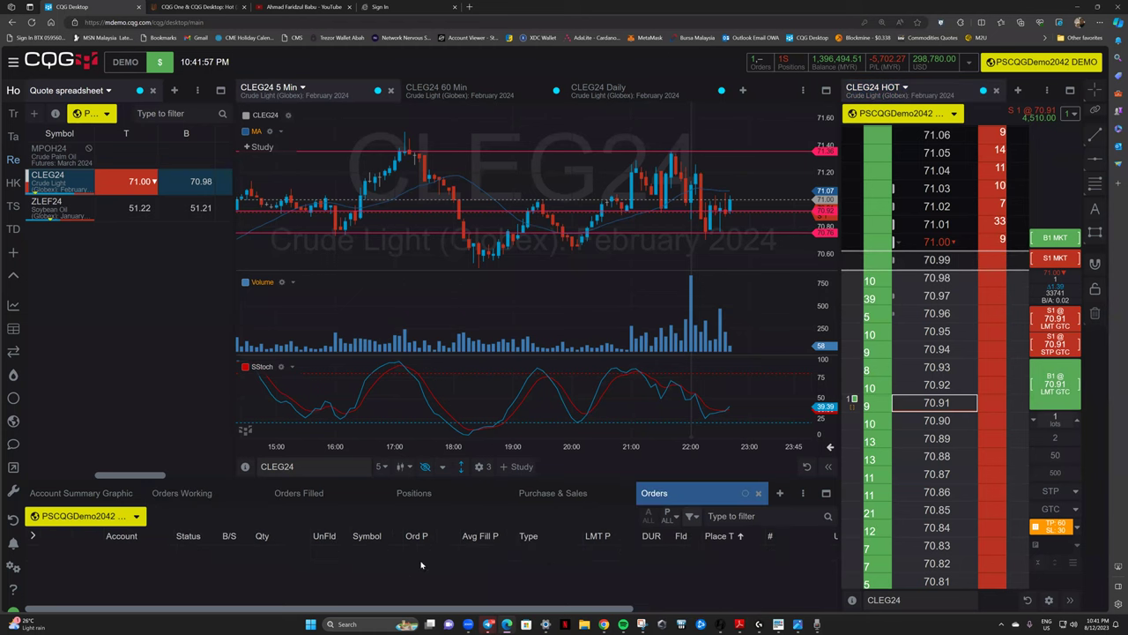
{"action": "scroll", "coordinate": [421, 567], "scroll_direction": "down", "scroll_amount": 5}
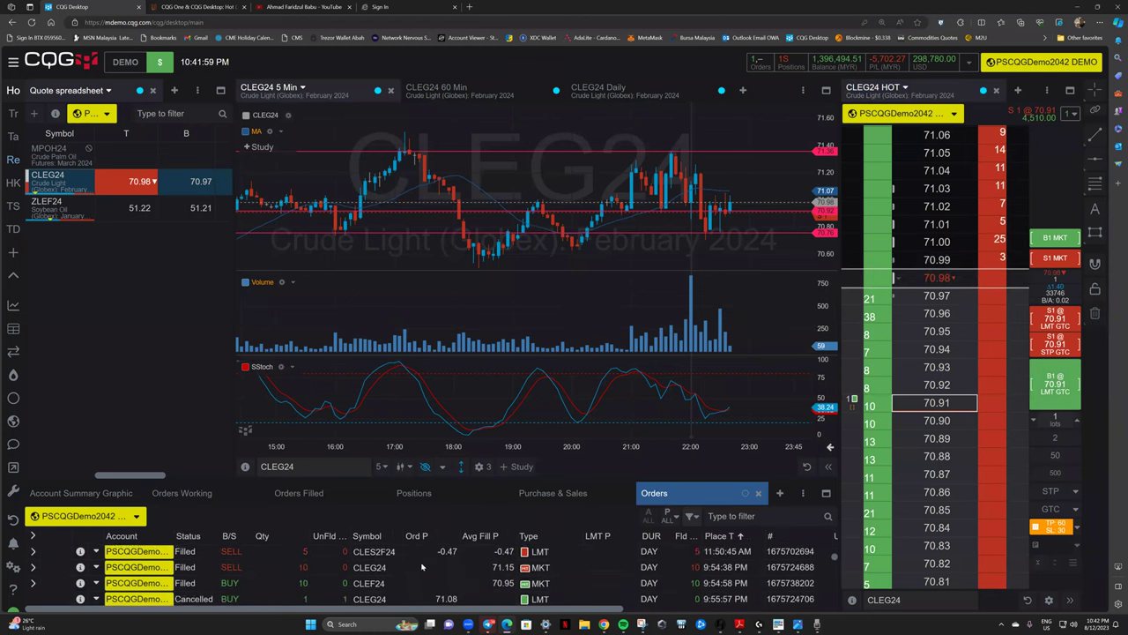
{"action": "scroll", "coordinate": [445, 586], "scroll_direction": "down", "scroll_amount": 5}
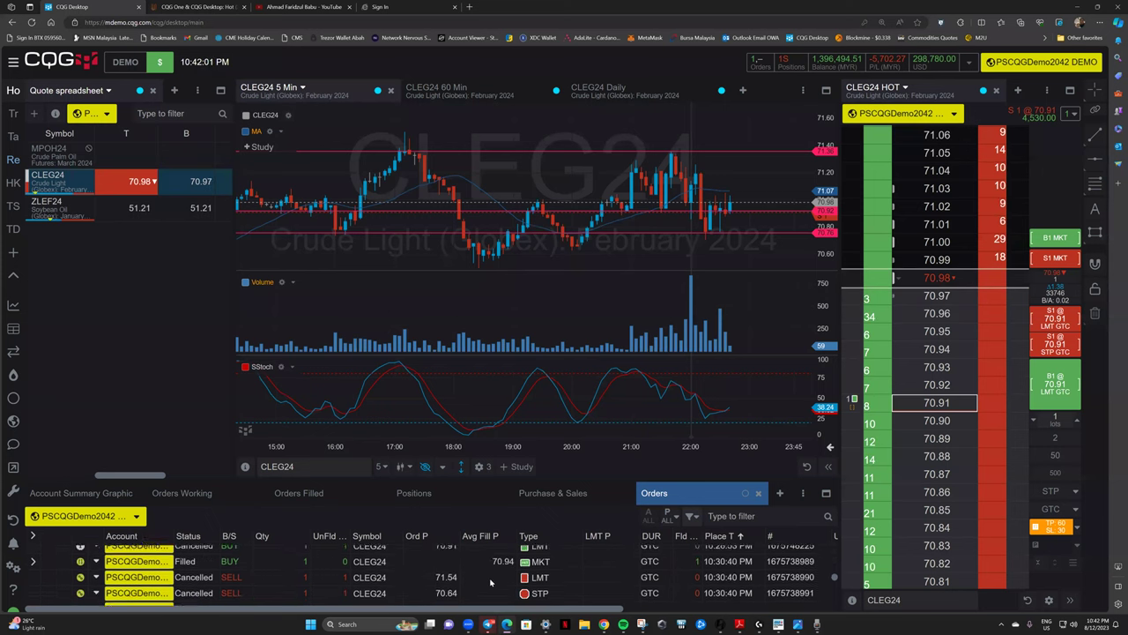
{"action": "scroll", "coordinate": [434, 573], "scroll_direction": "down", "scroll_amount": 5}
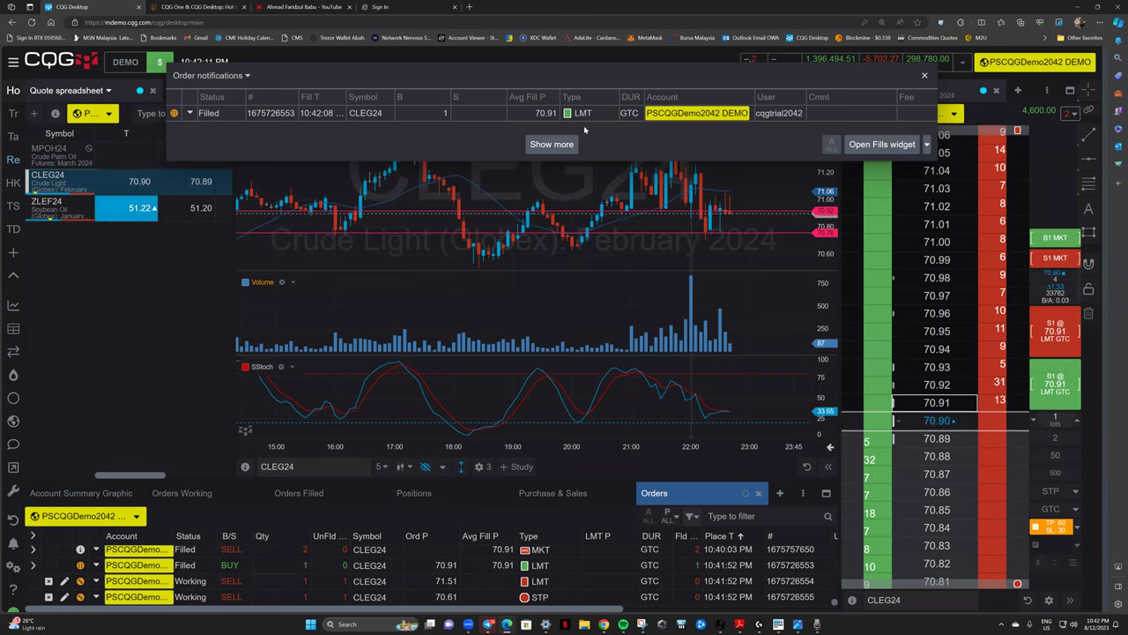
{"action": "left_click", "coordinate": [182, 496]}
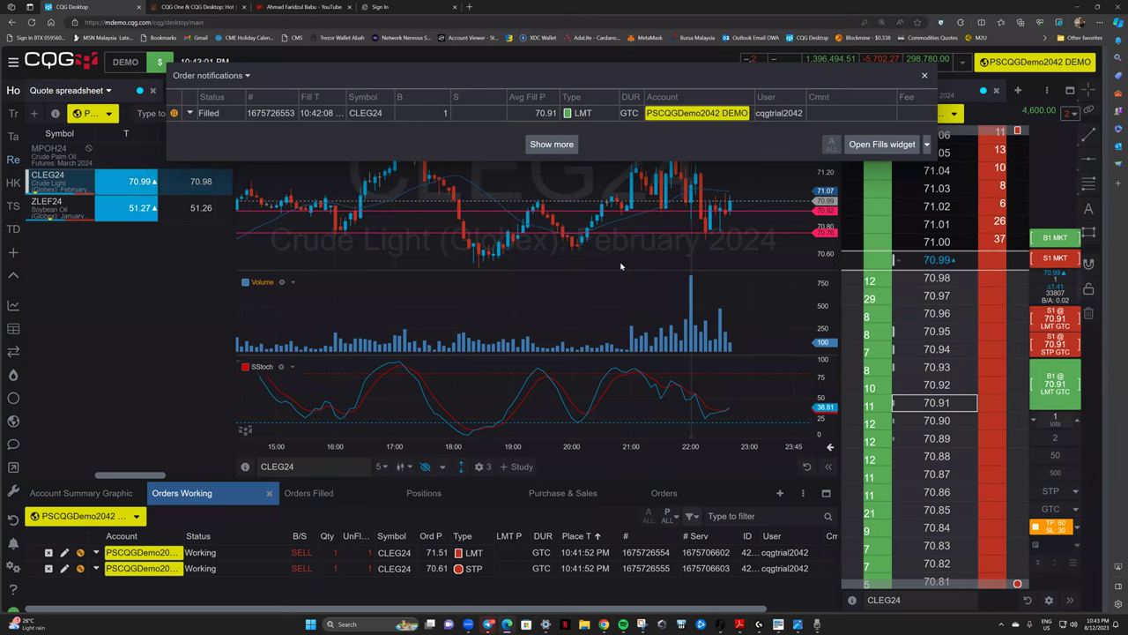
Switch to YouTube, copy the channel's web address and return to CQG Desktop.
{"action": "left_click", "coordinate": [289, 8]}
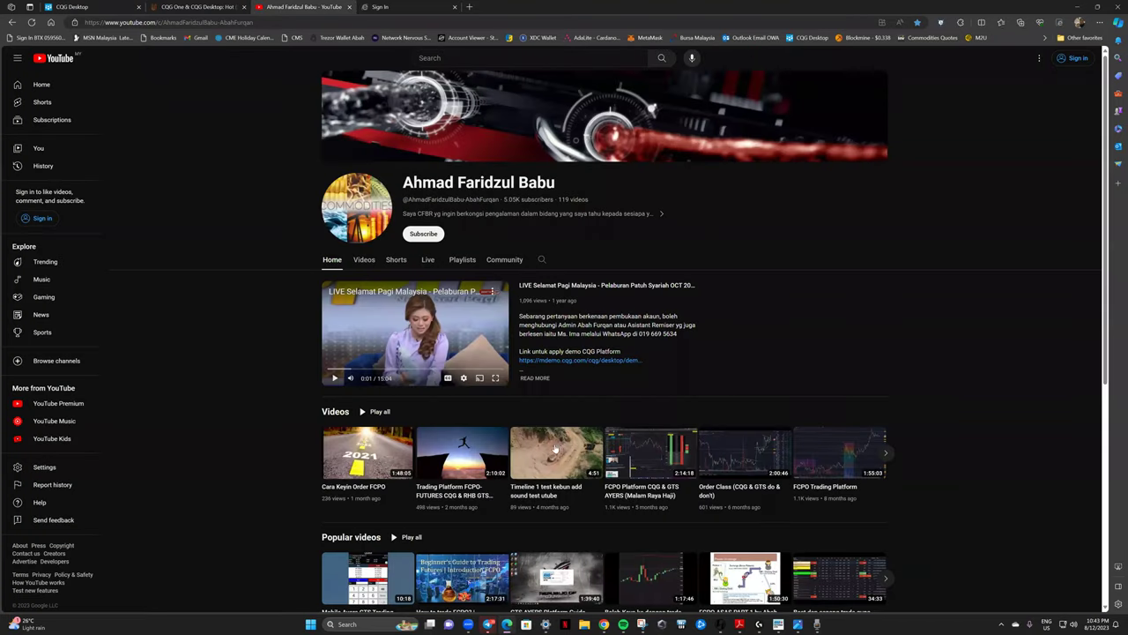
{"action": "left_click", "coordinate": [257, 22]}
{"action": "right_click", "coordinate": [257, 22]}
{"action": "left_click", "coordinate": [296, 123]}
{"action": "key", "text": "alt+Tab"}
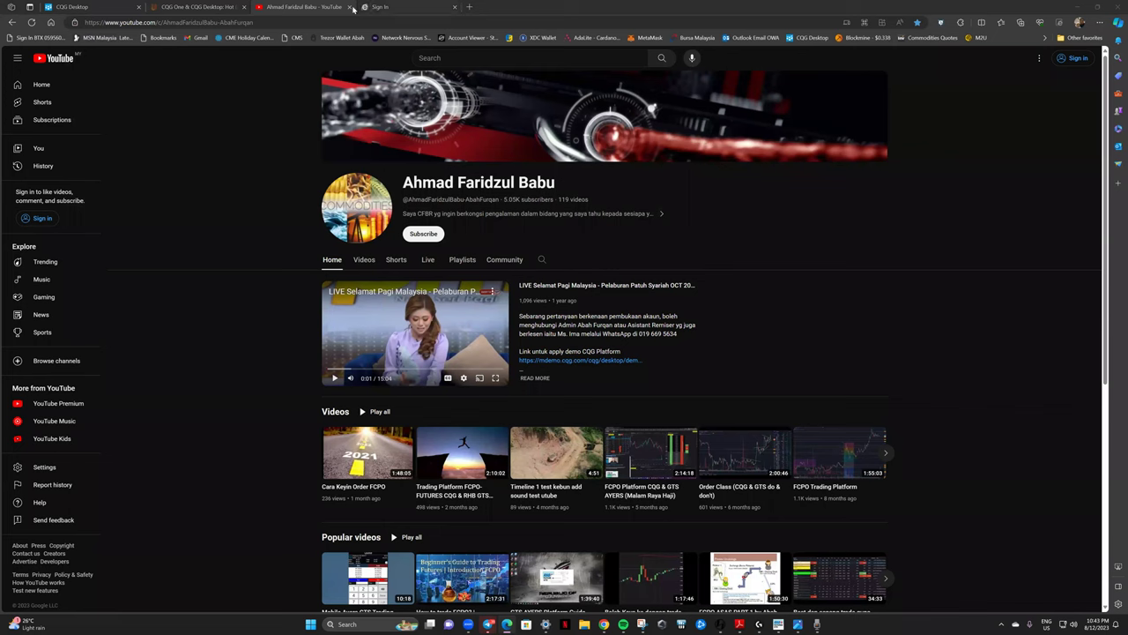
{"action": "left_click", "coordinate": [137, 11]}
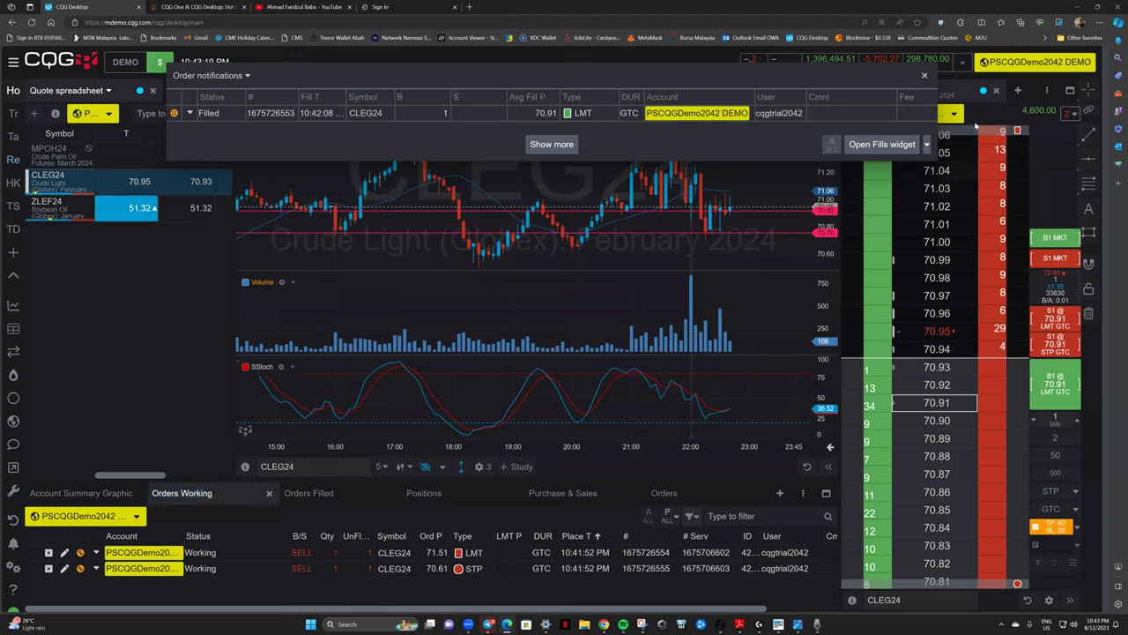
Dismiss the order notification, exit bracket mode for CLEG24 orders and choose OCO as the compound order type.
{"action": "left_click", "coordinate": [923, 78]}
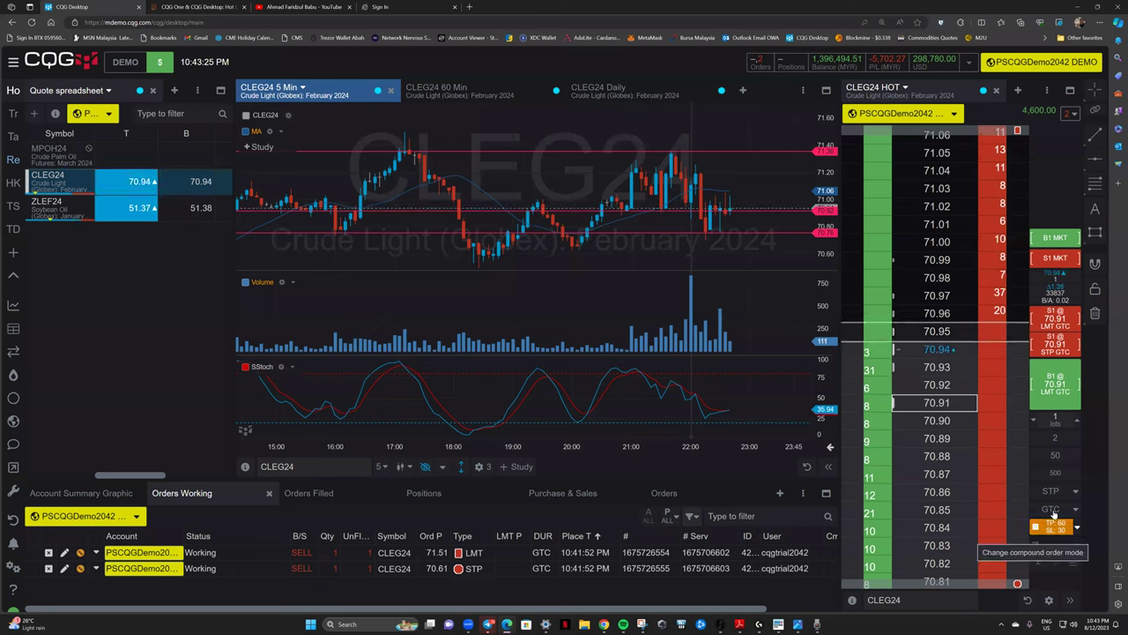
{"action": "left_click", "coordinate": [1076, 530]}
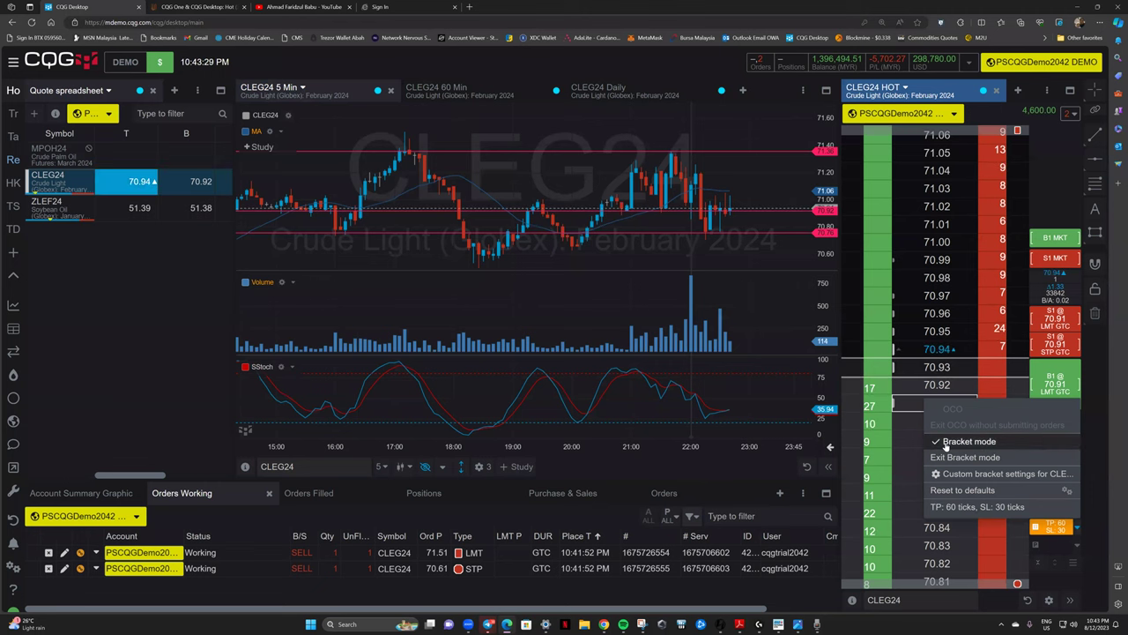
{"action": "left_click", "coordinate": [942, 440]}
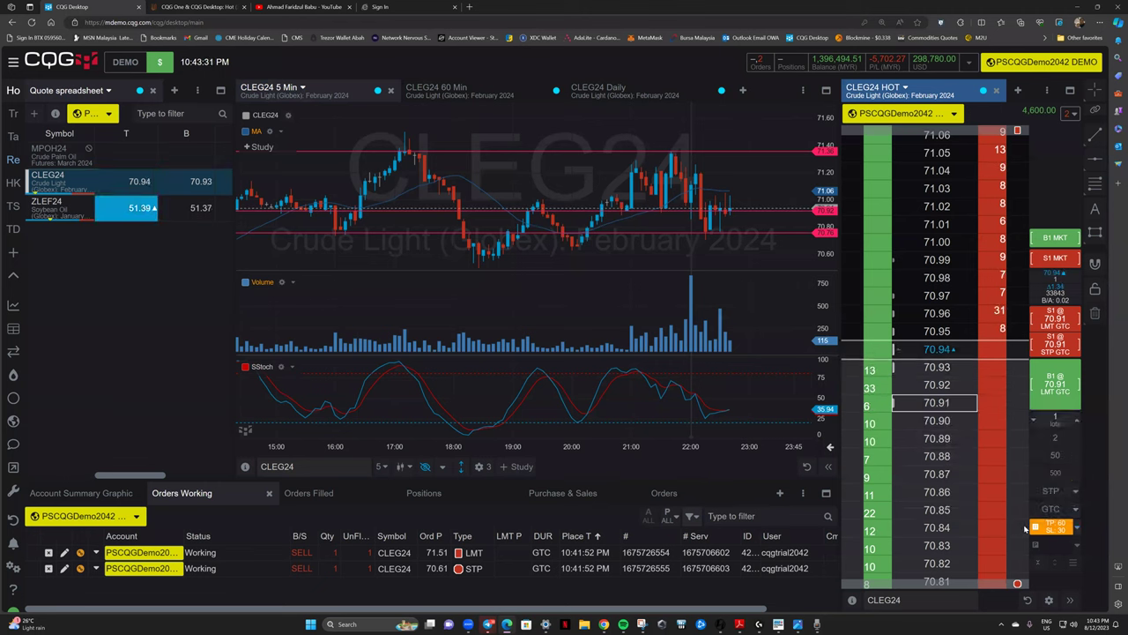
{"action": "left_click", "coordinate": [1077, 530]}
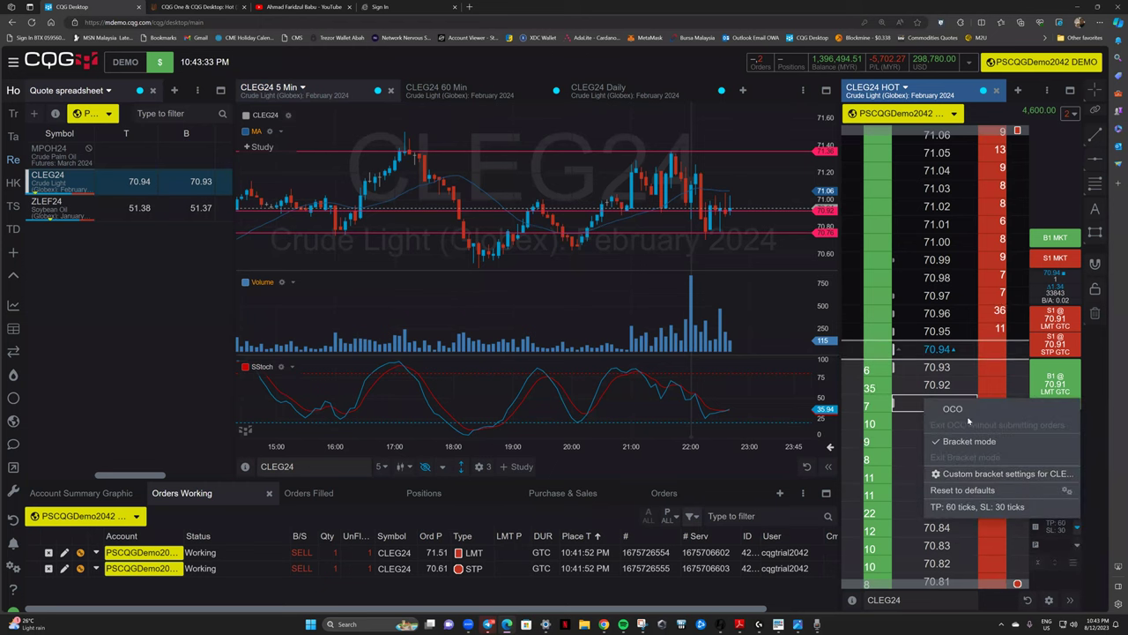
{"action": "left_click", "coordinate": [947, 413]}
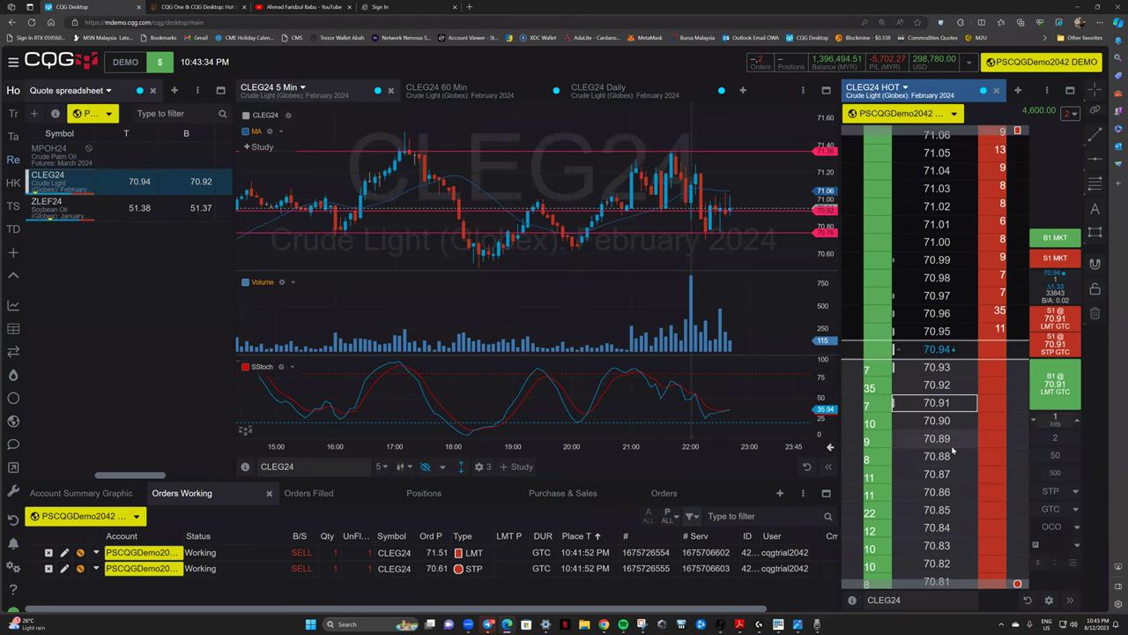
{"action": "left_click", "coordinate": [1047, 116]}
{"action": "left_click", "coordinate": [1005, 183]}
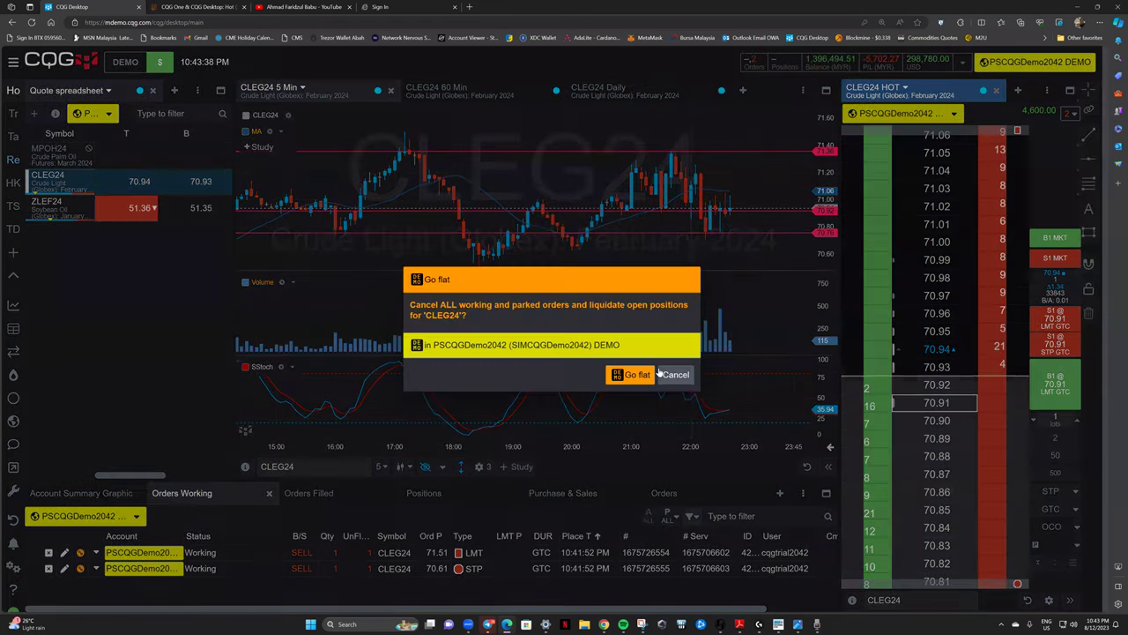
{"action": "left_click", "coordinate": [664, 374]}
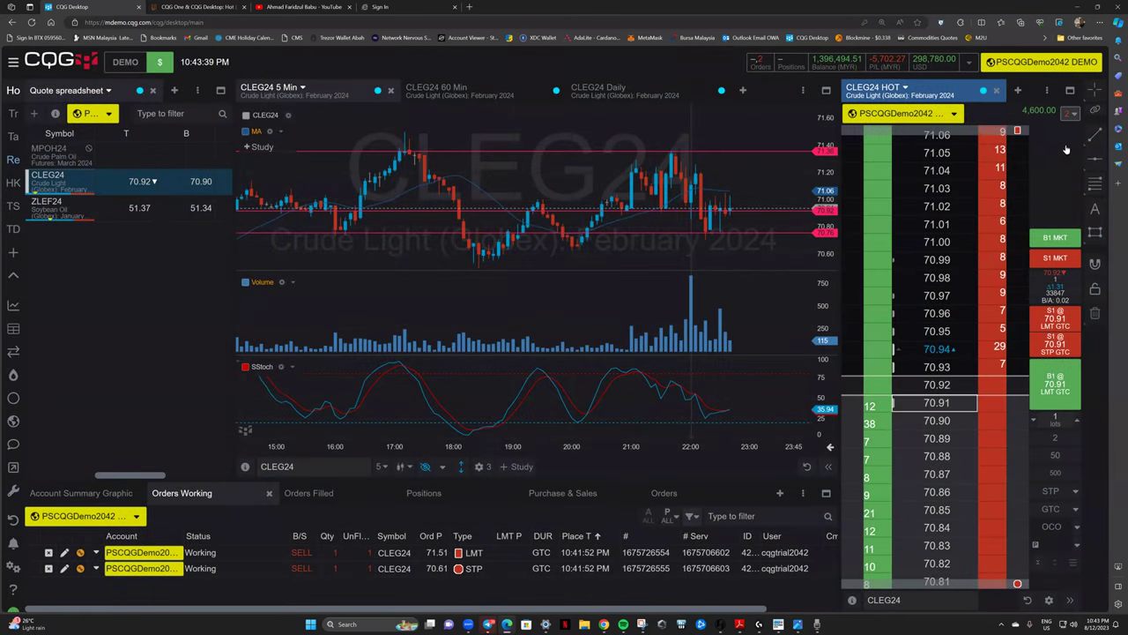
Cancel all working CLEG24 orders and place a GTC market buy for 1 CLEG24 without a bracket.
{"action": "left_click", "coordinate": [1064, 147]}
{"action": "left_click", "coordinate": [715, 399]}
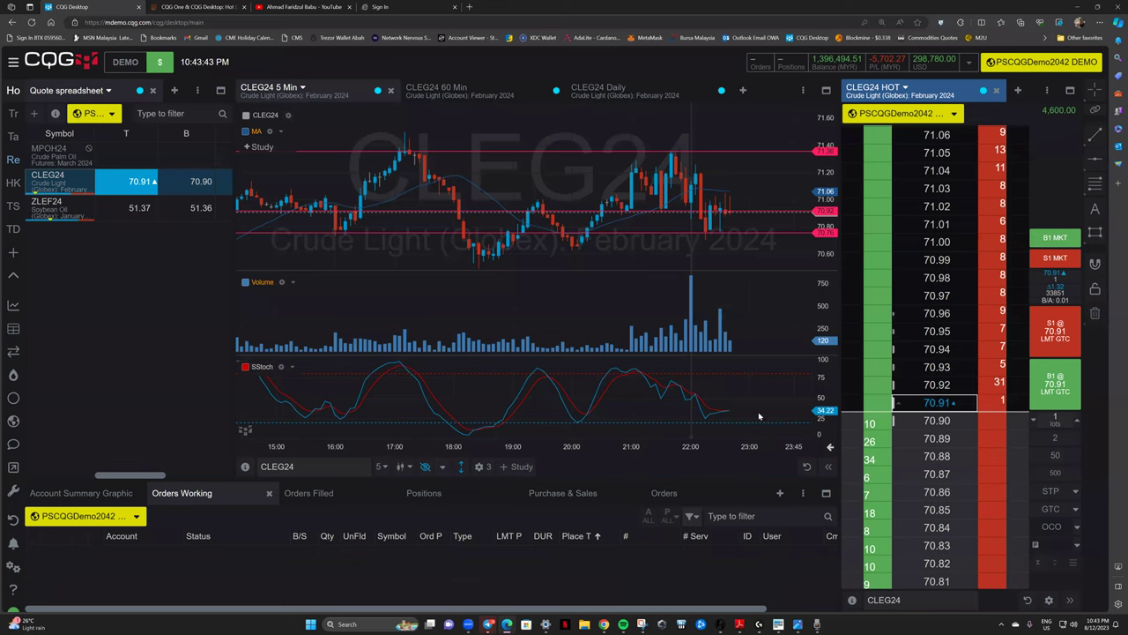
{"action": "left_click", "coordinate": [1055, 237]}
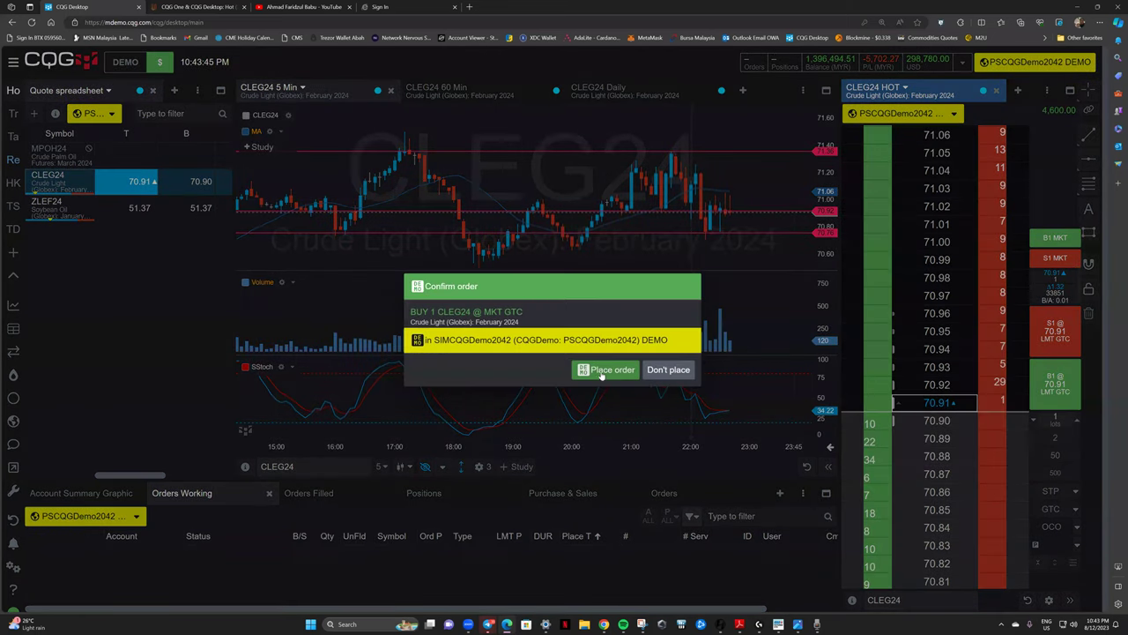
{"action": "left_click", "coordinate": [607, 370]}
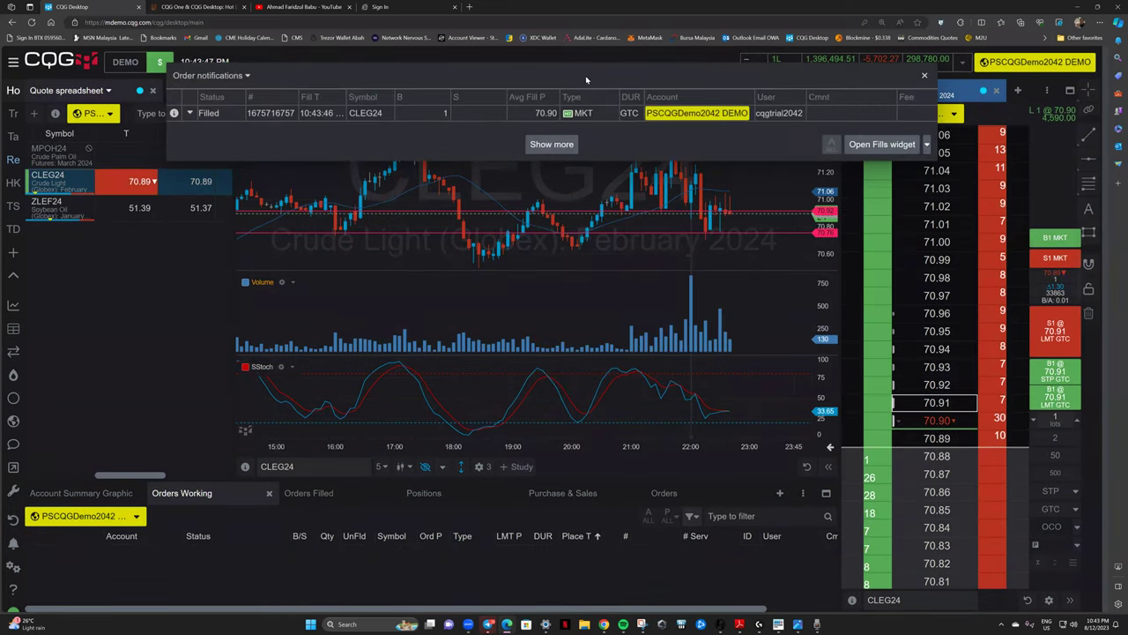
Attach a bracket to the filled market buy with a 60-tick limit target profit and 30-tick stop loss, both GTC.
{"action": "left_click_drag", "start_coordinate": [617, 82], "coordinate": [625, 181]}
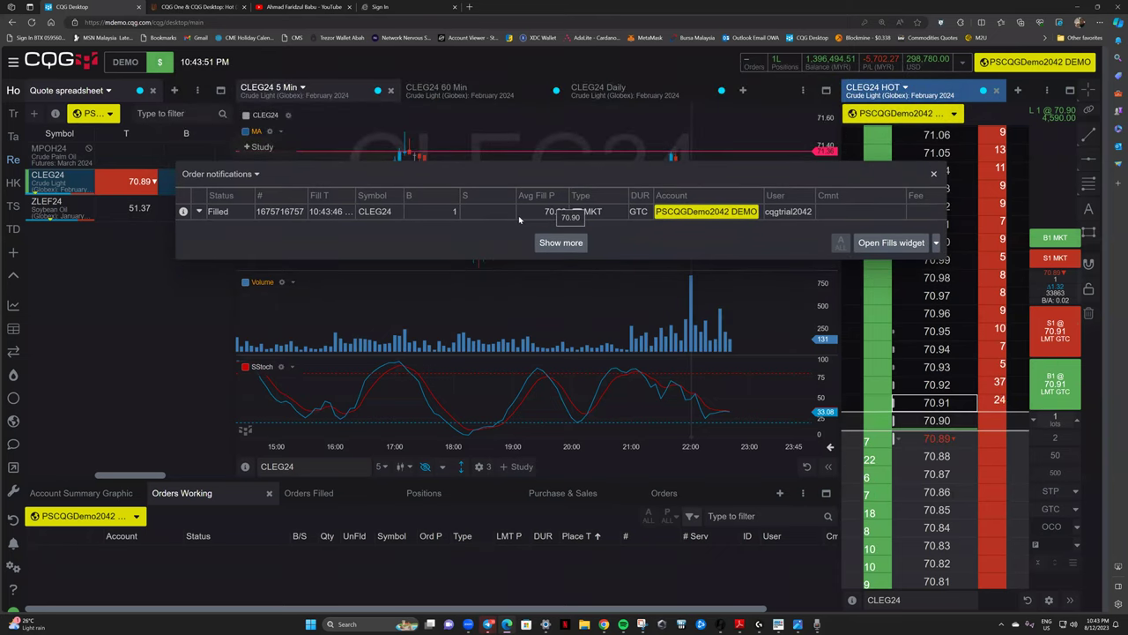
{"action": "left_click", "coordinate": [200, 212]}
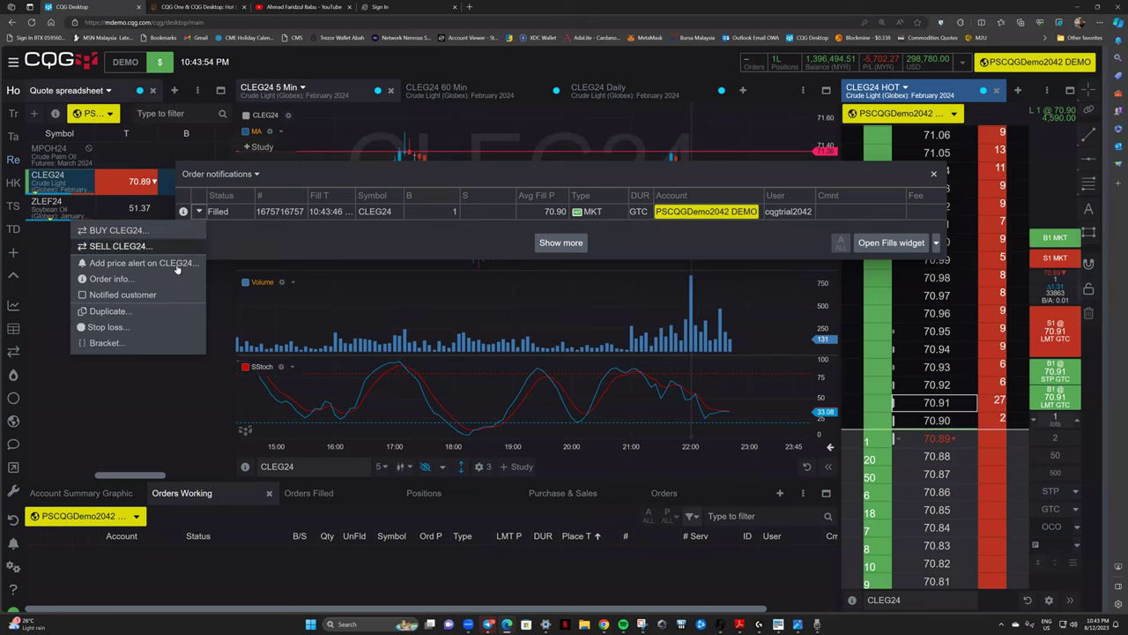
{"action": "left_click", "coordinate": [122, 343]}
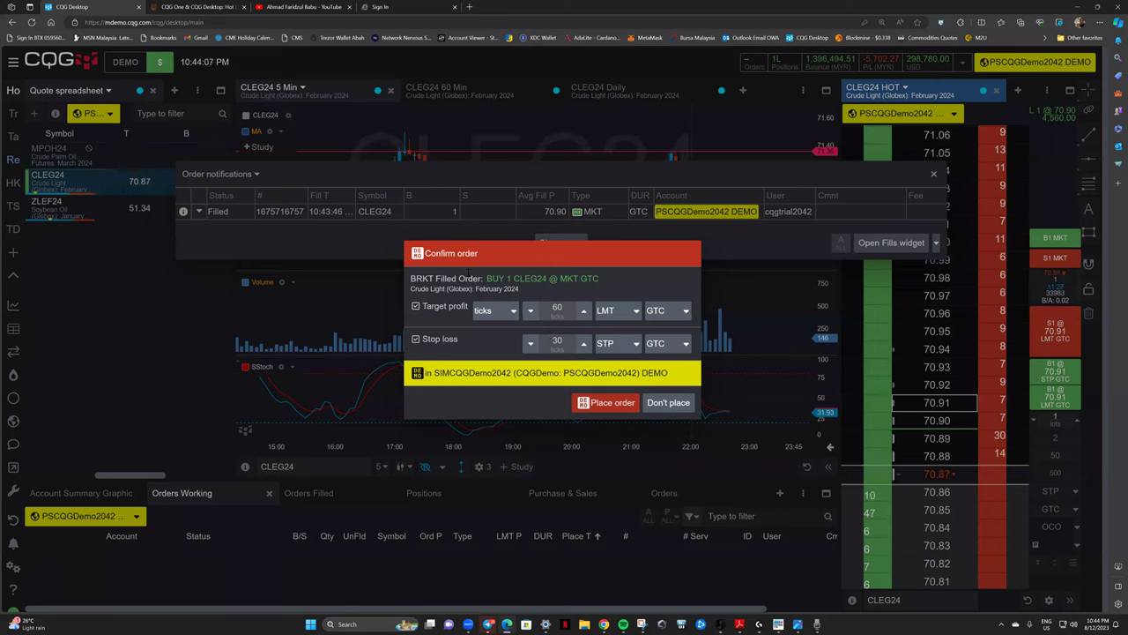
{"action": "left_click", "coordinate": [608, 403]}
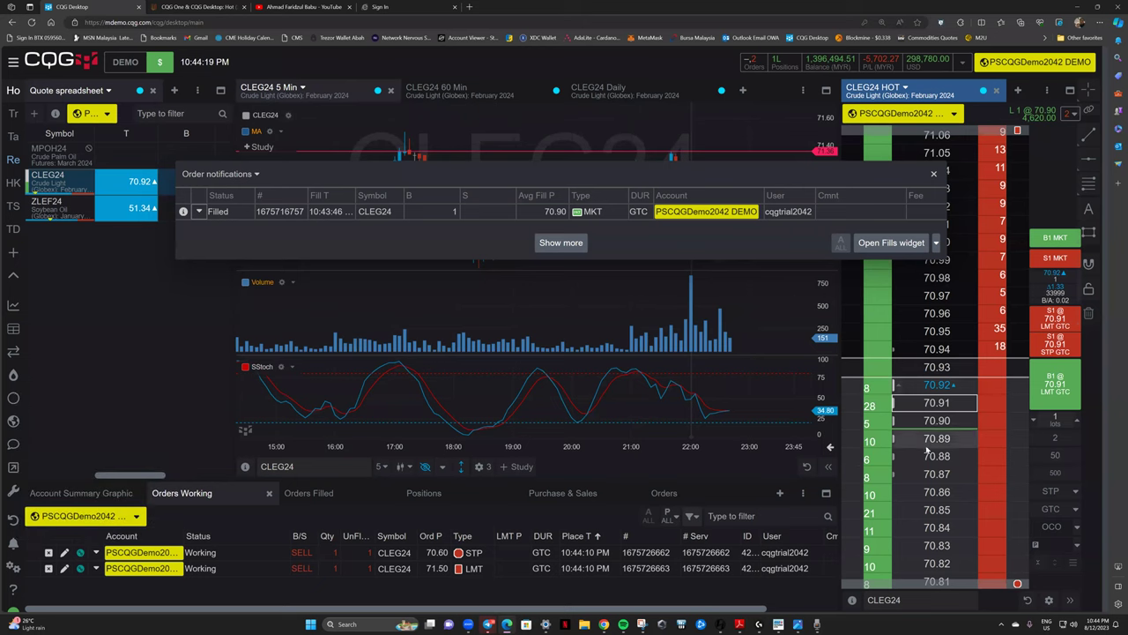
Place a GTC limit buy for 1 CLEG24 at 70.78 and view its order info.
{"action": "left_click", "coordinate": [873, 436]}
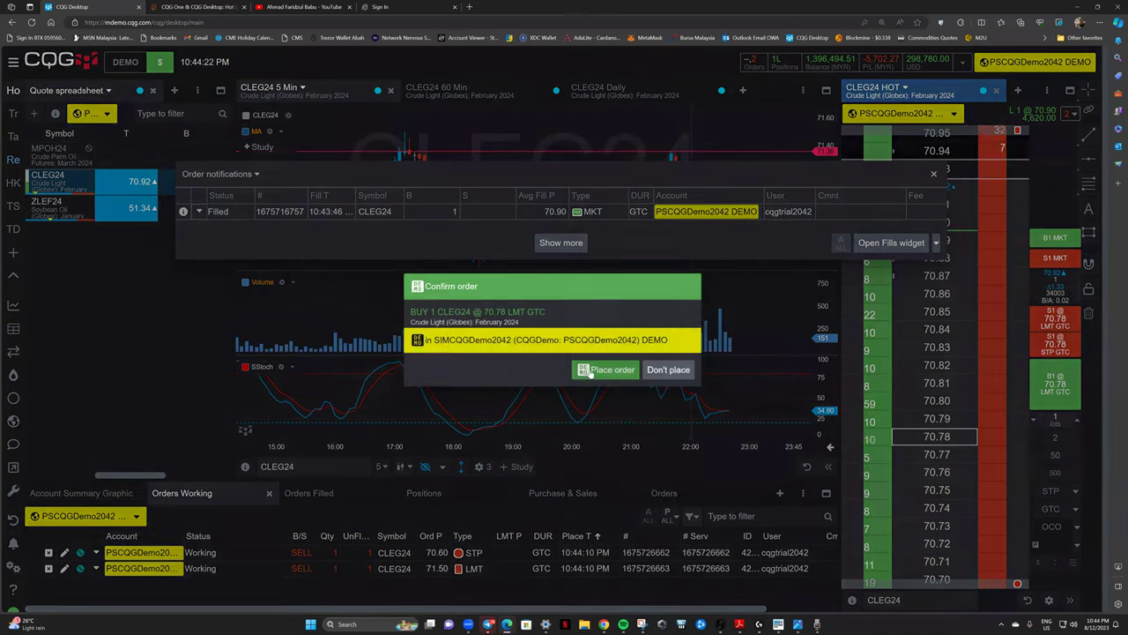
{"action": "left_click", "coordinate": [605, 368]}
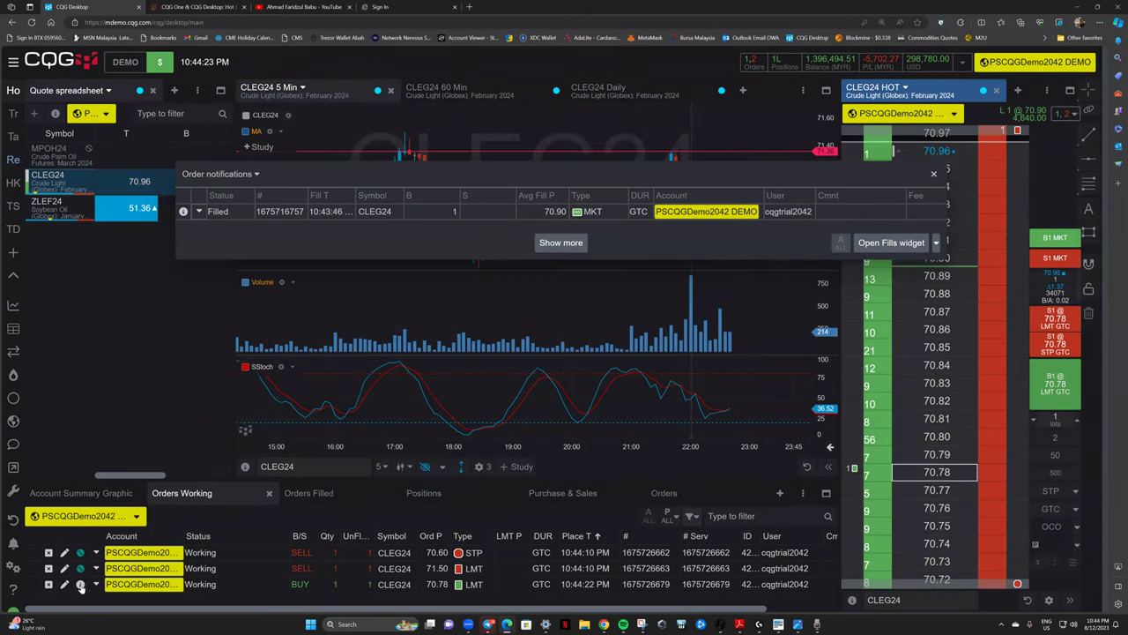
{"action": "left_click", "coordinate": [80, 585]}
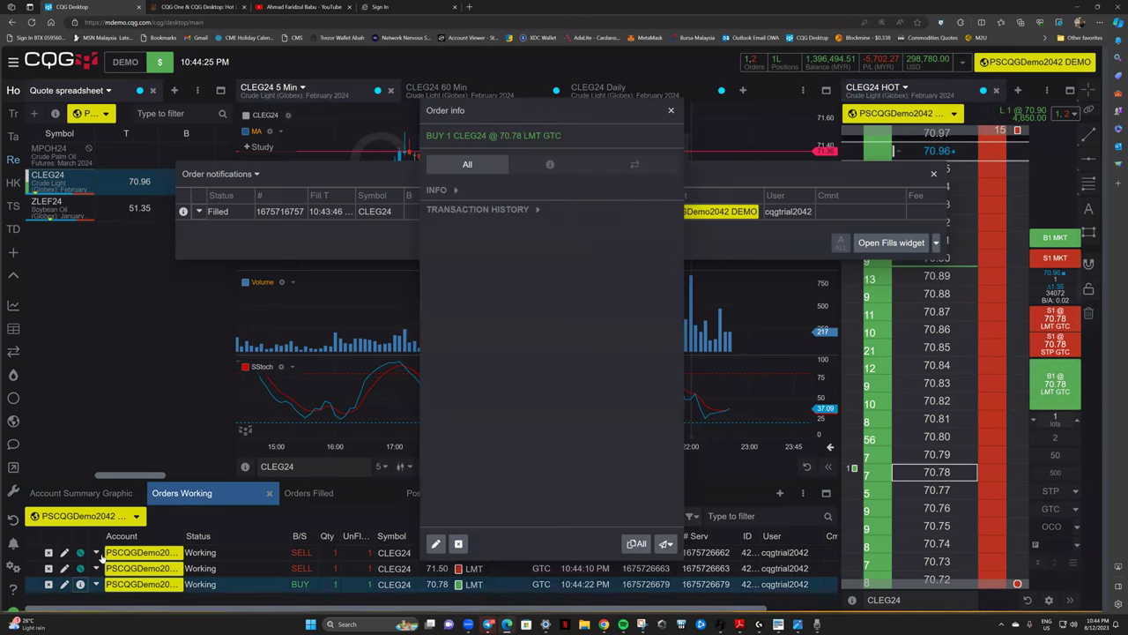
{"action": "left_click", "coordinate": [670, 112]}
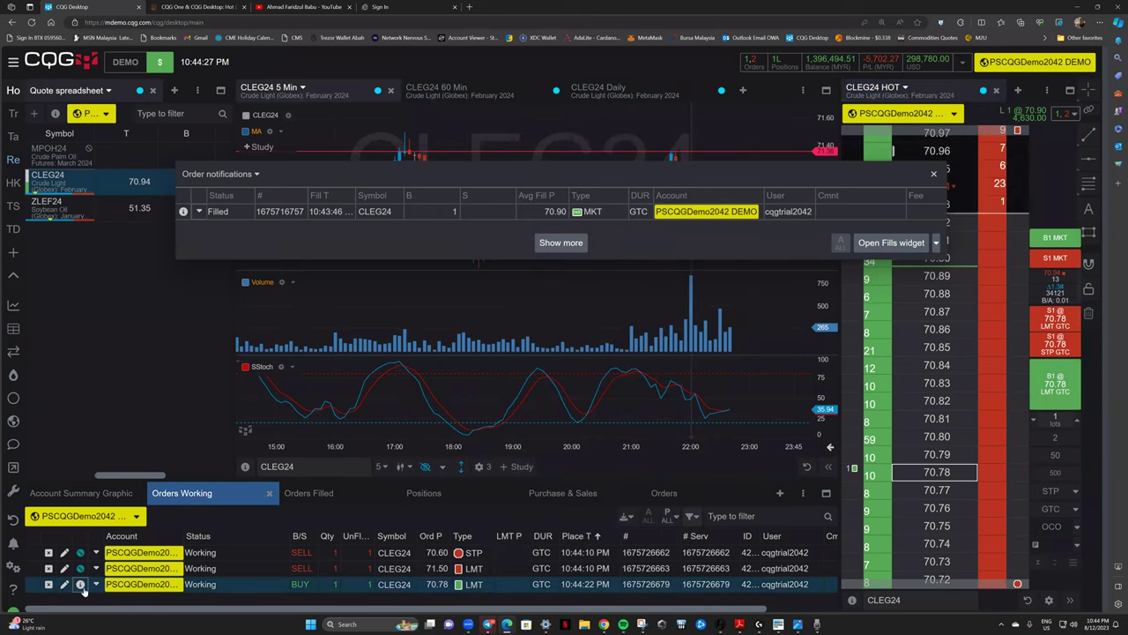
Review prices above and below the market on the CLEG24 ladder and cancel the working 70.78 limit buy.
{"action": "mouse_move", "coordinate": [106, 585]}
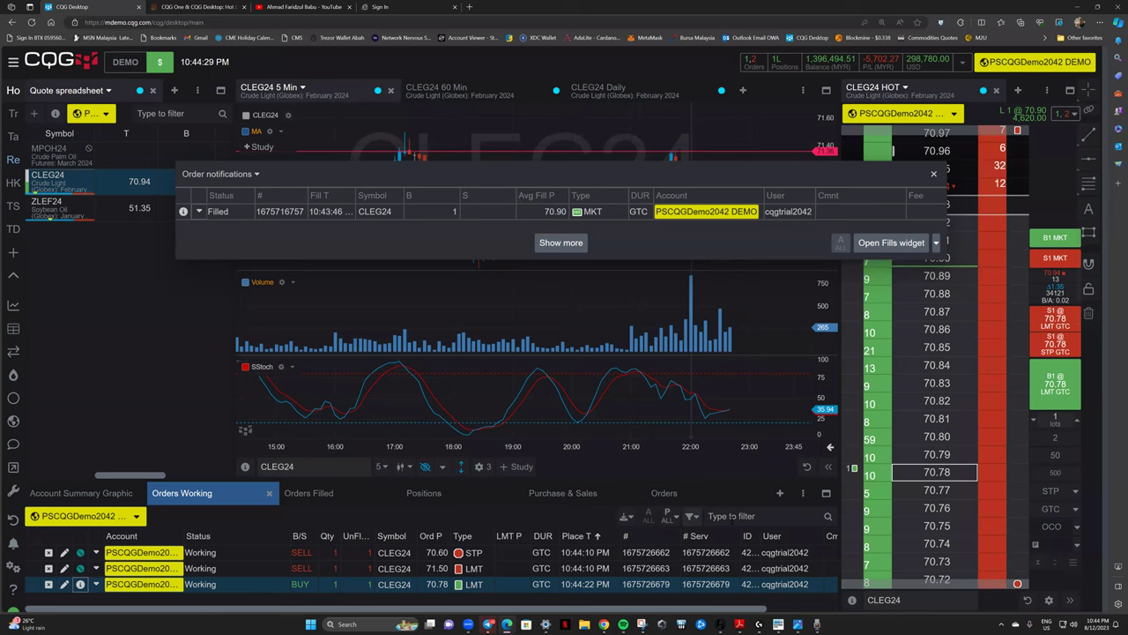
{"action": "scroll", "coordinate": [918, 504], "scroll_direction": "down", "scroll_amount": 3}
{"action": "scroll", "coordinate": [919, 504], "scroll_direction": "down", "scroll_amount": 3}
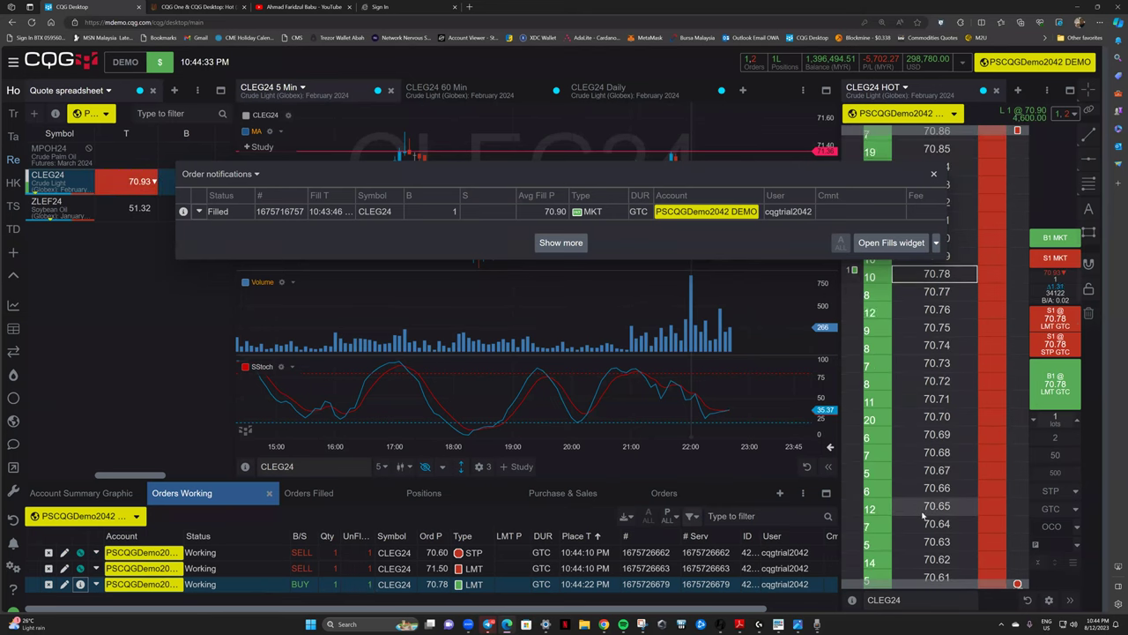
{"action": "scroll", "coordinate": [923, 515], "scroll_direction": "up", "scroll_amount": 10}
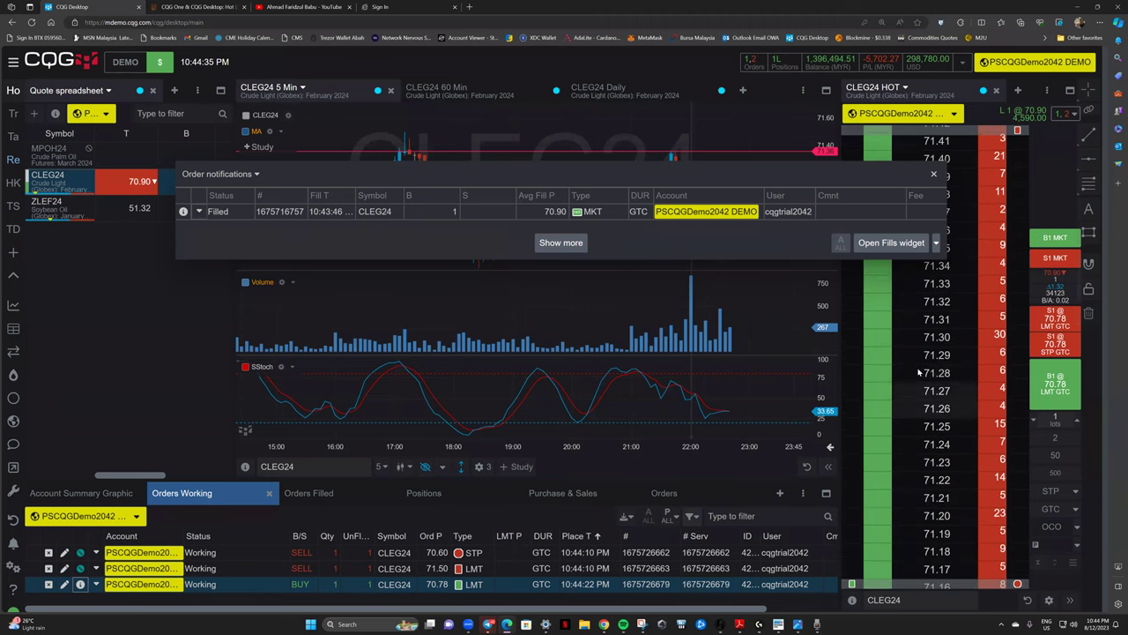
{"action": "left_click", "coordinate": [904, 366]}
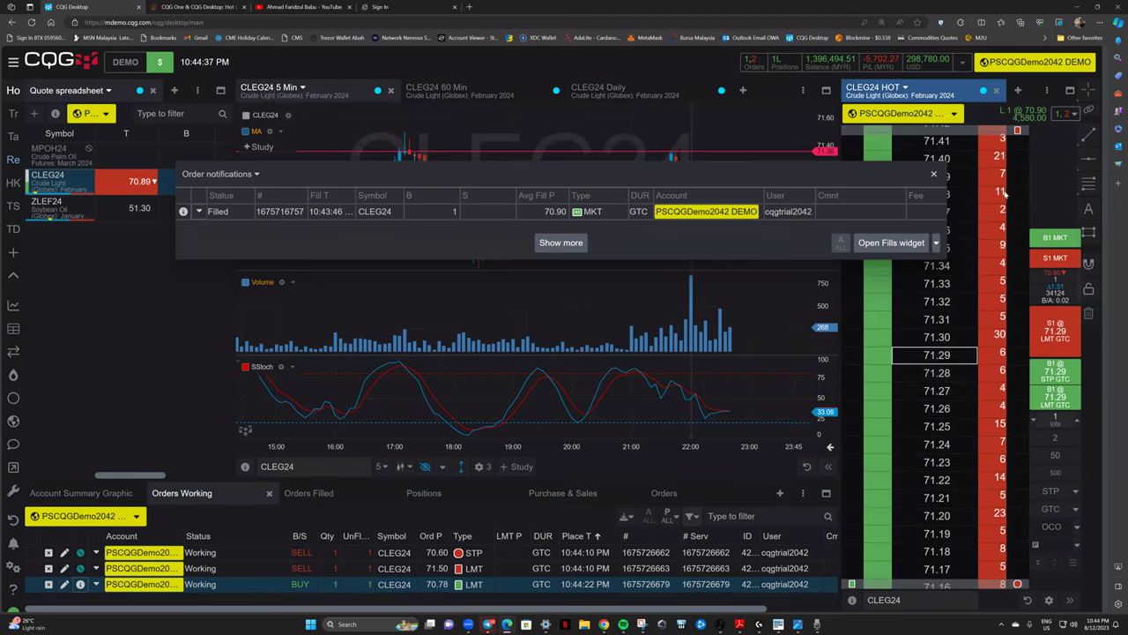
{"action": "scroll", "coordinate": [963, 406], "scroll_direction": "down", "scroll_amount": 10}
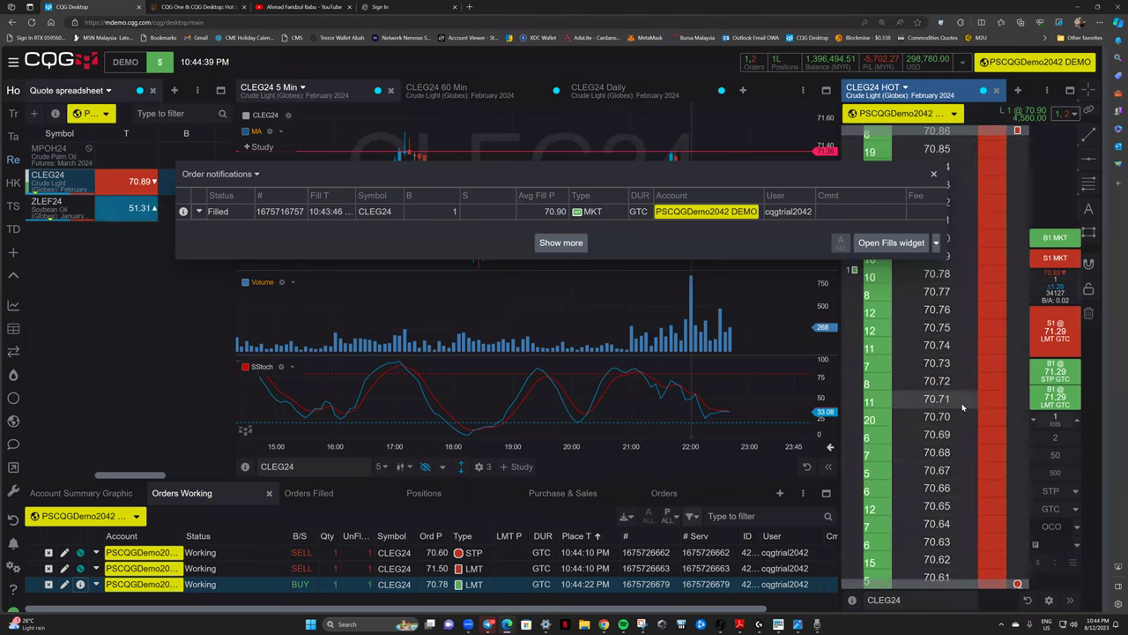
{"action": "scroll", "coordinate": [962, 407], "scroll_direction": "down", "scroll_amount": 3}
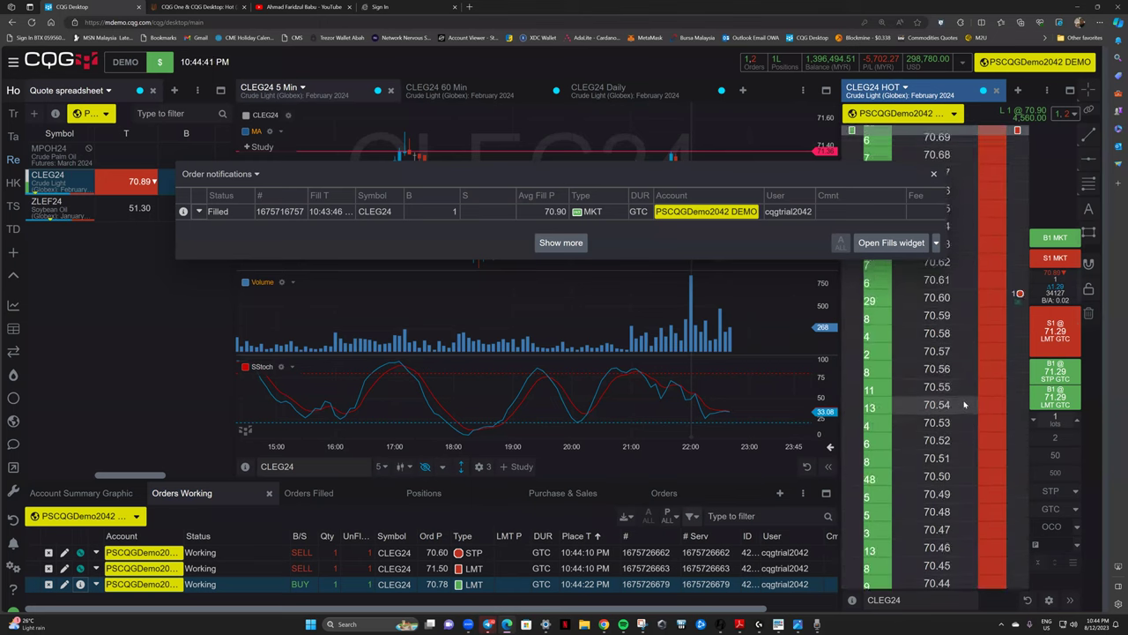
{"action": "left_click", "coordinate": [49, 583]}
{"action": "key", "text": "Return"}
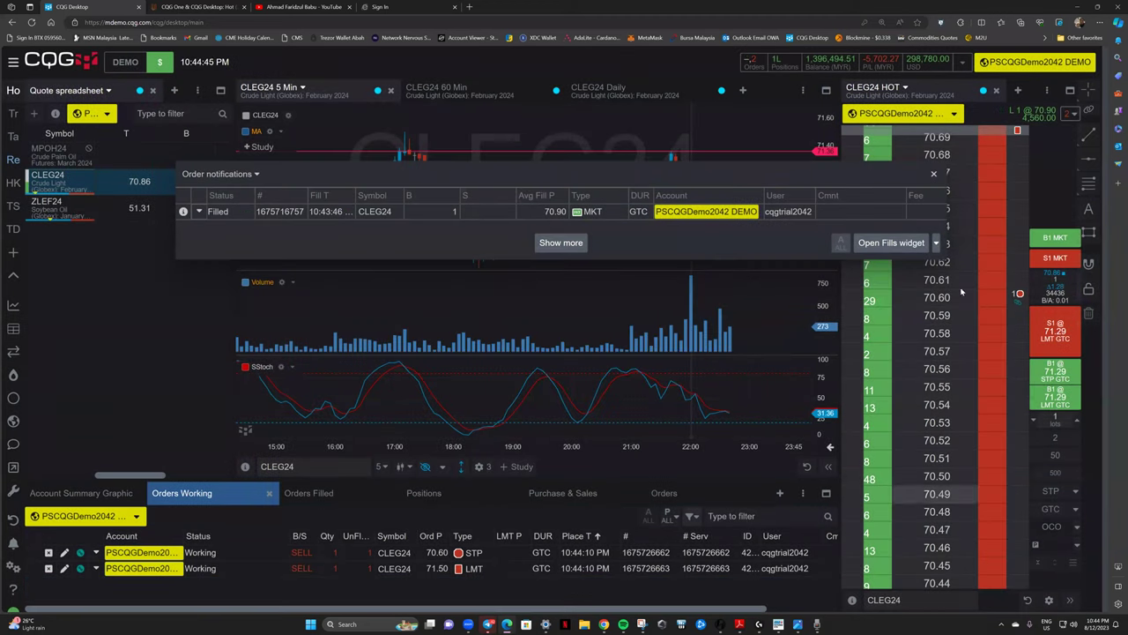
Place a second GTC market buy for 1 CLEG24 to add to the long position.
{"action": "left_click", "coordinate": [1055, 237]}
{"action": "left_click", "coordinate": [616, 376]}
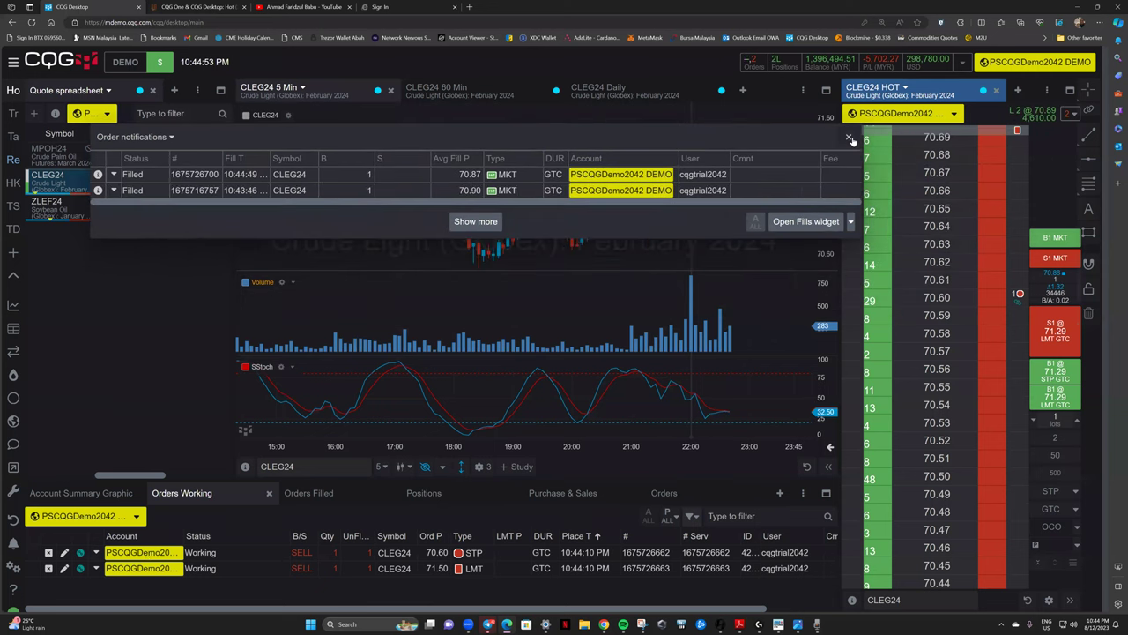
Place a GTC limit sell for 1 CLEG24 at 71.42 as the second lot's profit target.
{"action": "scroll", "coordinate": [942, 435], "scroll_direction": "up", "scroll_amount": 10}
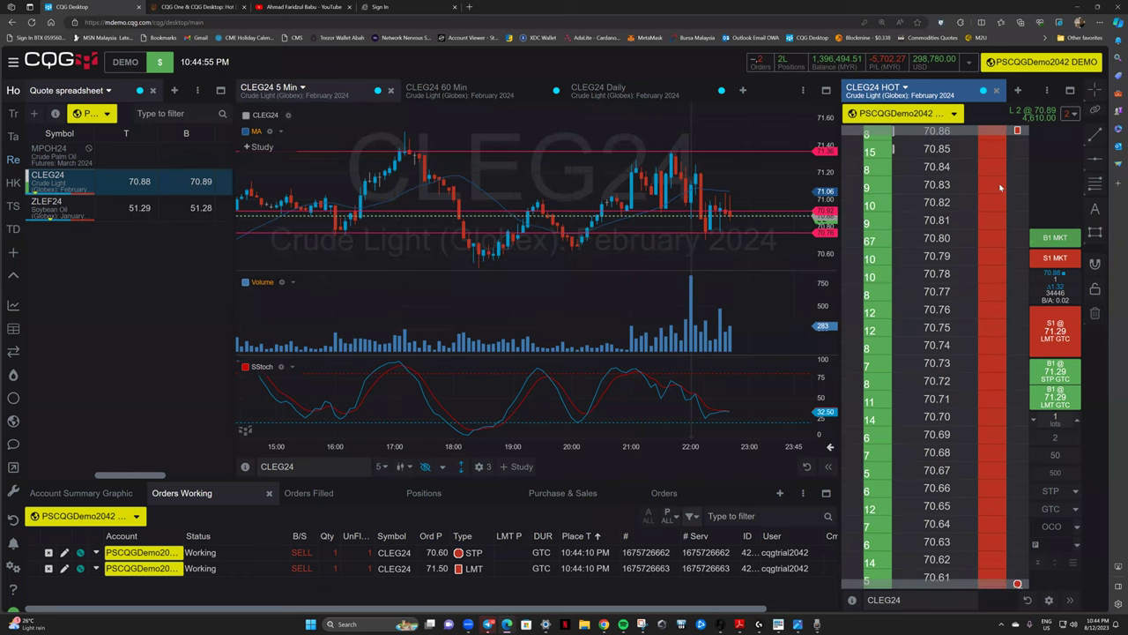
{"action": "scroll", "coordinate": [970, 349], "scroll_direction": "up", "scroll_amount": 4}
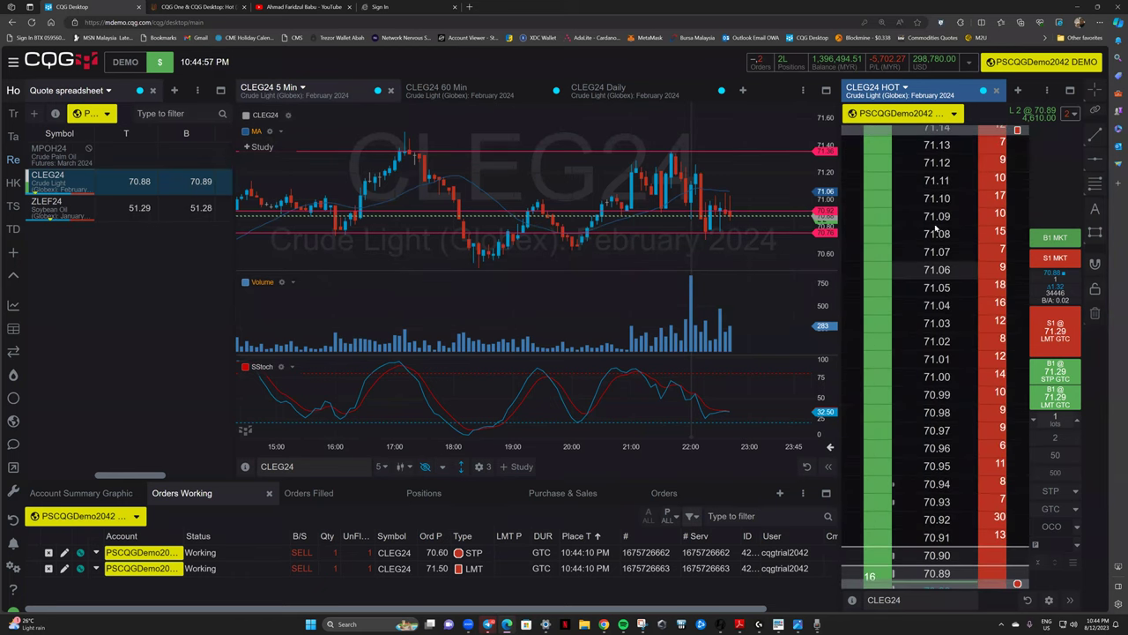
{"action": "scroll", "coordinate": [936, 232], "scroll_direction": "up", "scroll_amount": 14}
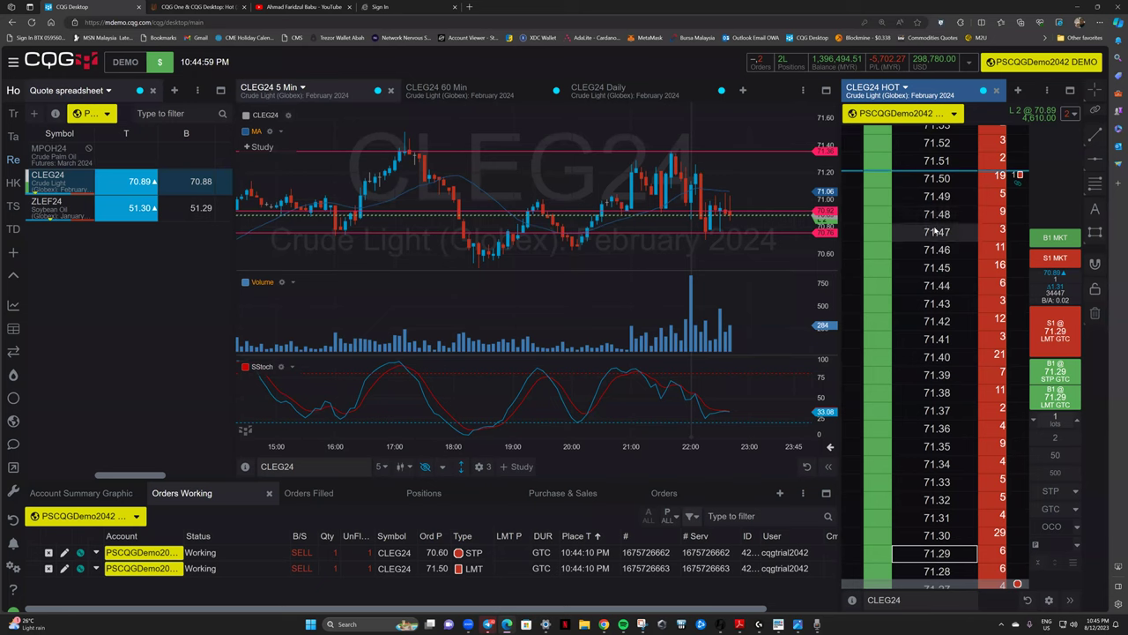
{"action": "left_click", "coordinate": [936, 321]}
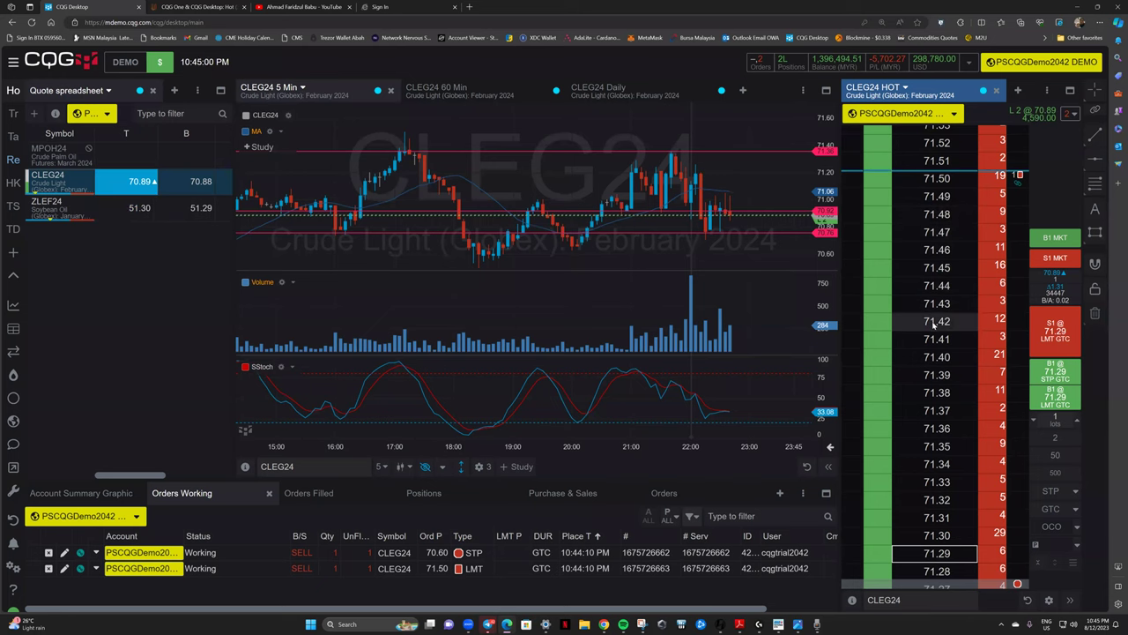
{"action": "left_click", "coordinate": [1054, 342]}
{"action": "left_click", "coordinate": [616, 377]}
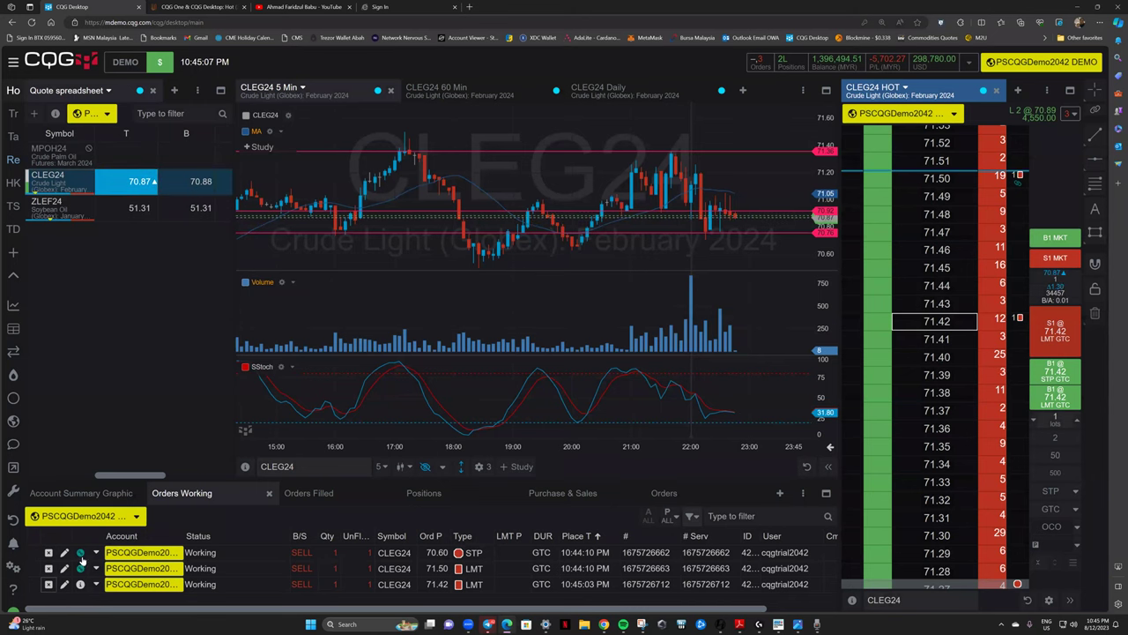
Place a GTC stop sell for 1 CLEG24 at 70.55 as the second lot's stop loss.
{"action": "scroll", "coordinate": [910, 464], "scroll_direction": "down", "scroll_amount": 10}
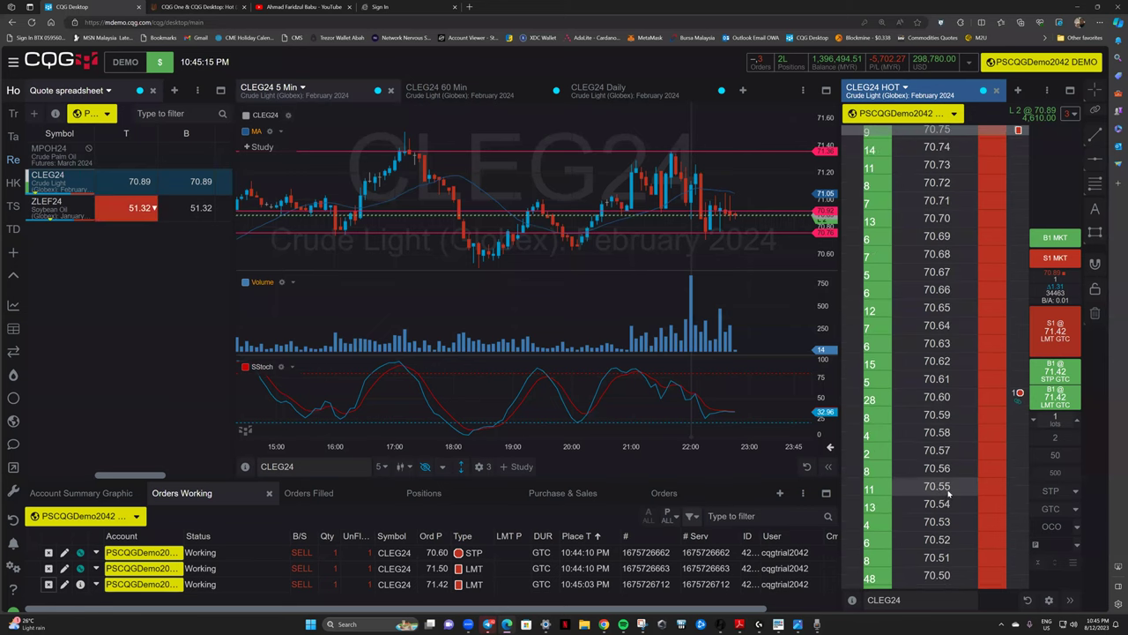
{"action": "left_click", "coordinate": [941, 388]}
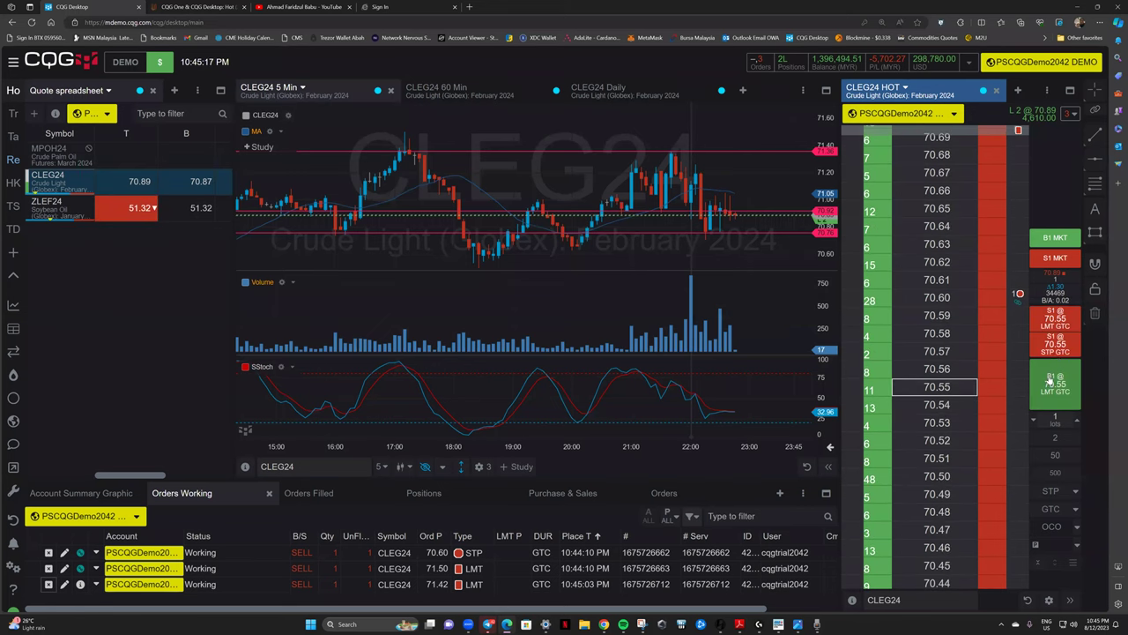
{"action": "left_click", "coordinate": [1055, 344]}
{"action": "left_click", "coordinate": [611, 370]}
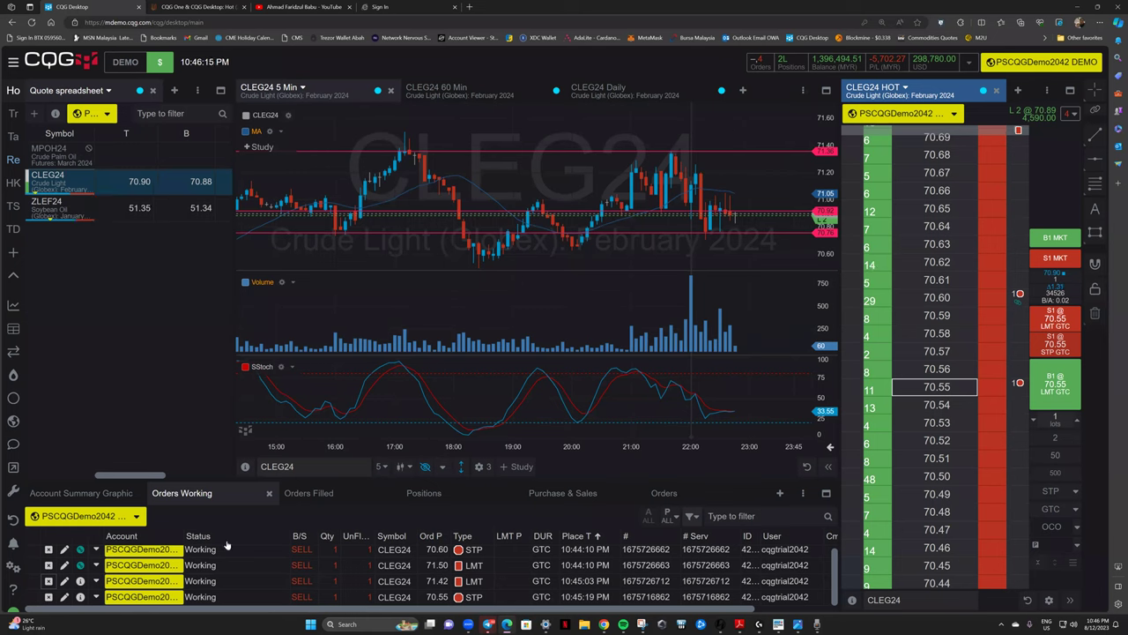
Cancel all working CLEG24 sell orders from the ladder's order list.
{"action": "left_click", "coordinate": [1071, 113]}
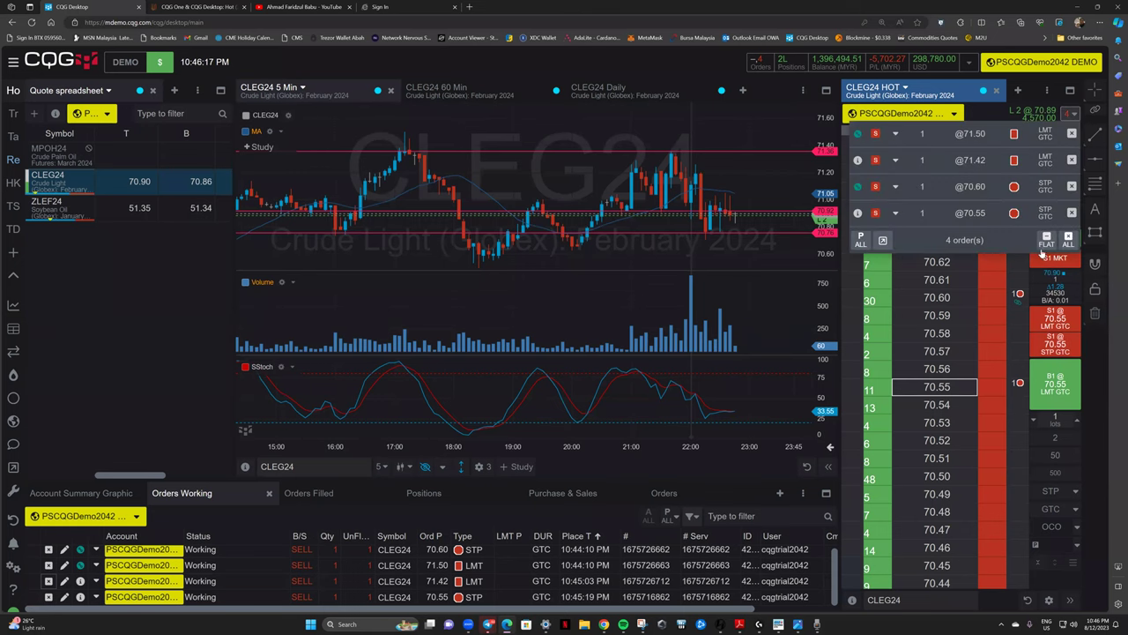
{"action": "left_click", "coordinate": [1066, 241]}
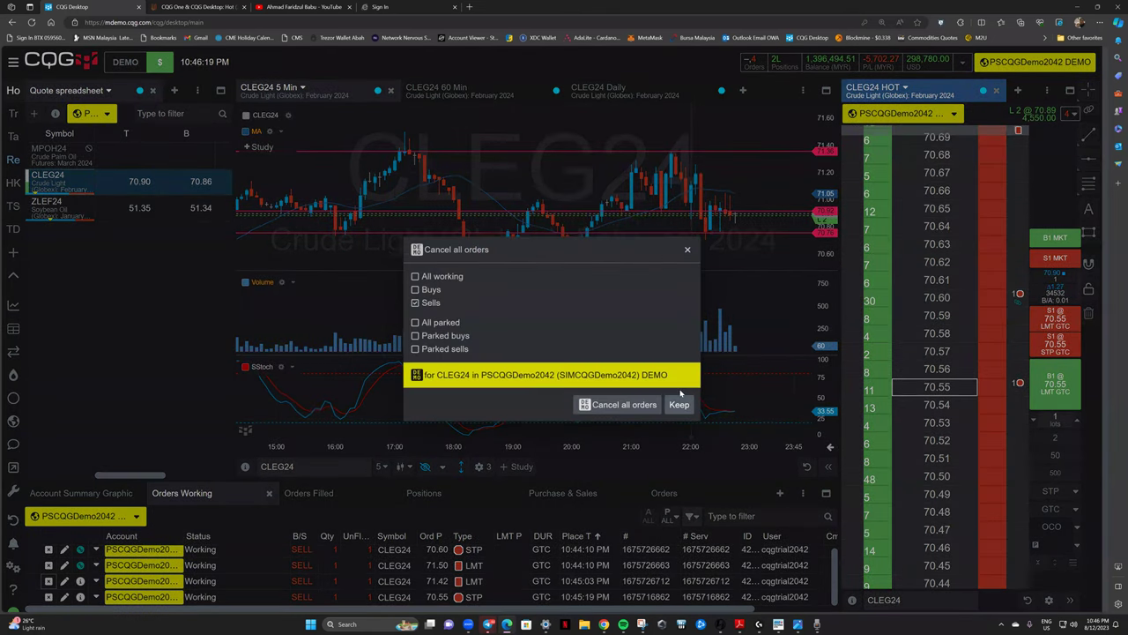
{"action": "left_click", "coordinate": [680, 402]}
Liquidate the two-lot long CLEG24 position at market and dismiss the fill notification.
{"action": "left_click", "coordinate": [1064, 117]}
{"action": "left_click", "coordinate": [1023, 139]}
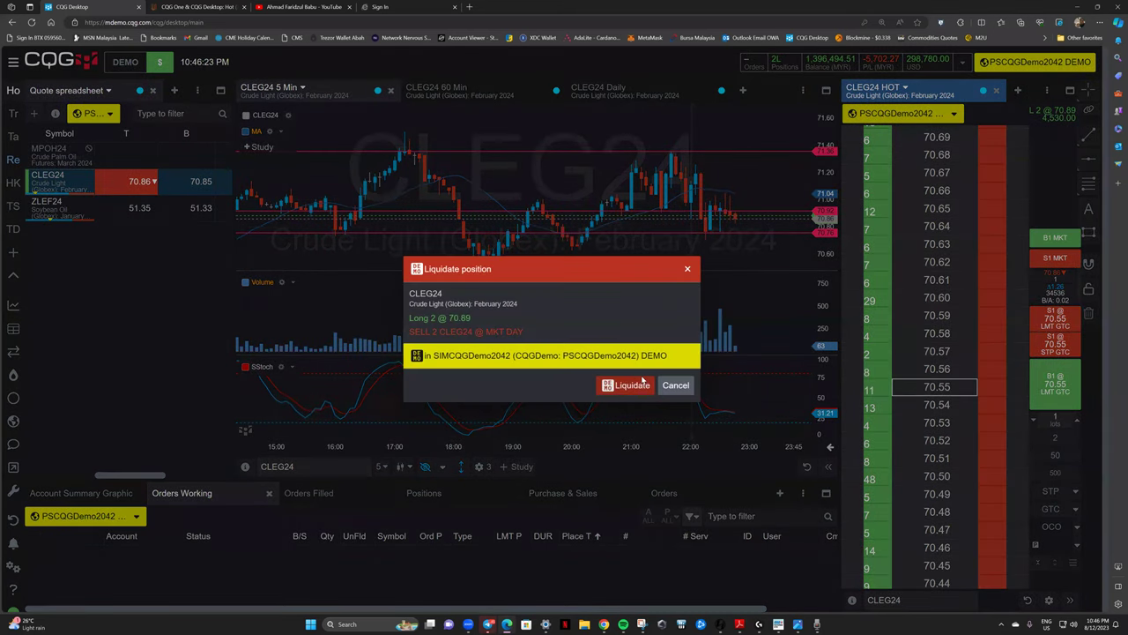
{"action": "left_click", "coordinate": [631, 385]}
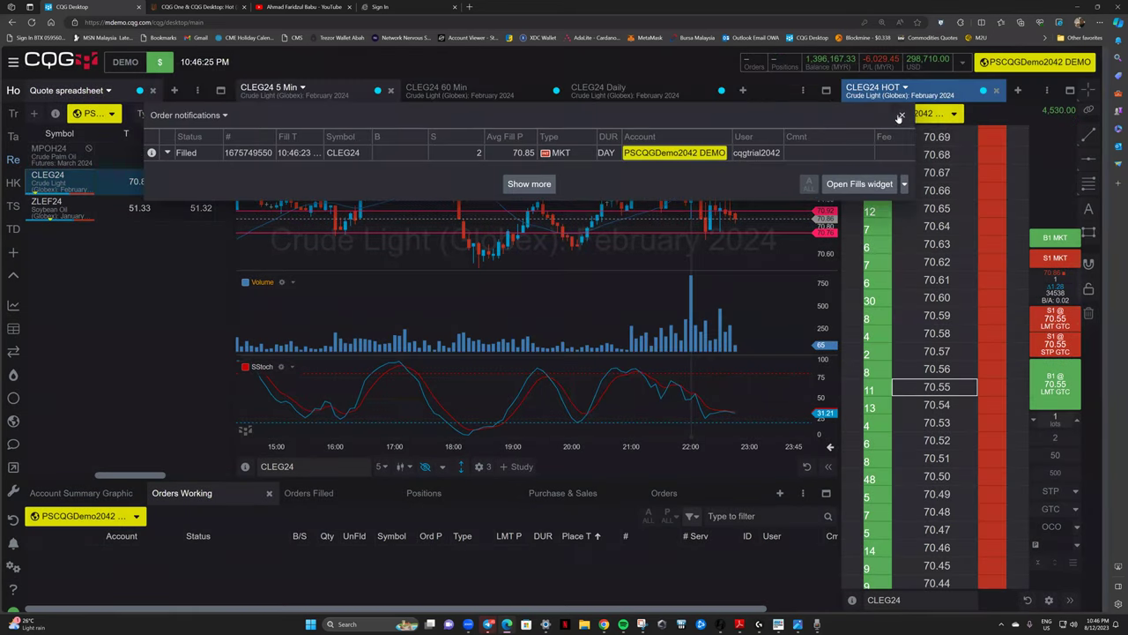
{"action": "left_click", "coordinate": [902, 115]}
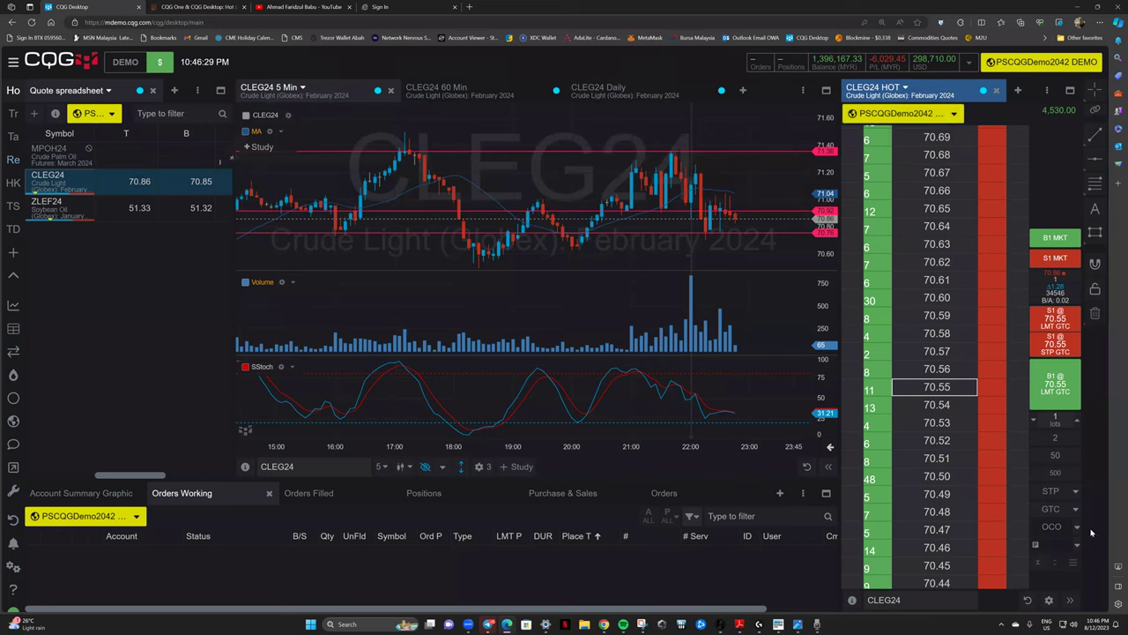
Place a DAY market buy for 1 CLEG24 in bracket mode with a 60-tick GTC limit target and a 30-tick GTC stop loss.
{"action": "left_click", "coordinate": [1062, 510]}
{"action": "left_click", "coordinate": [948, 394]}
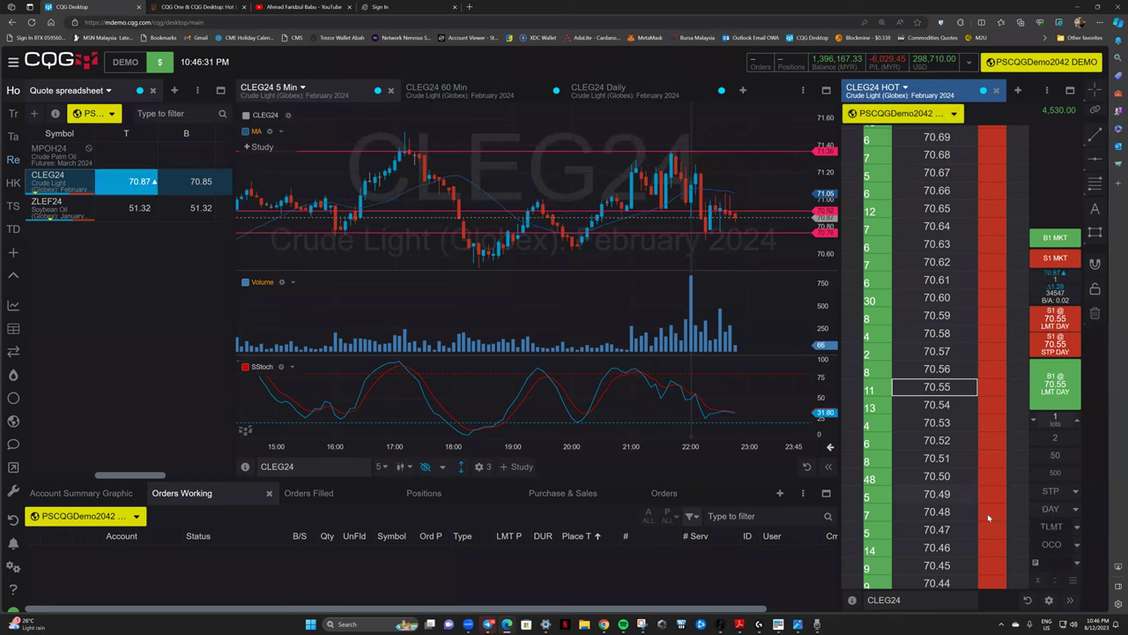
{"action": "left_click", "coordinate": [1071, 546]}
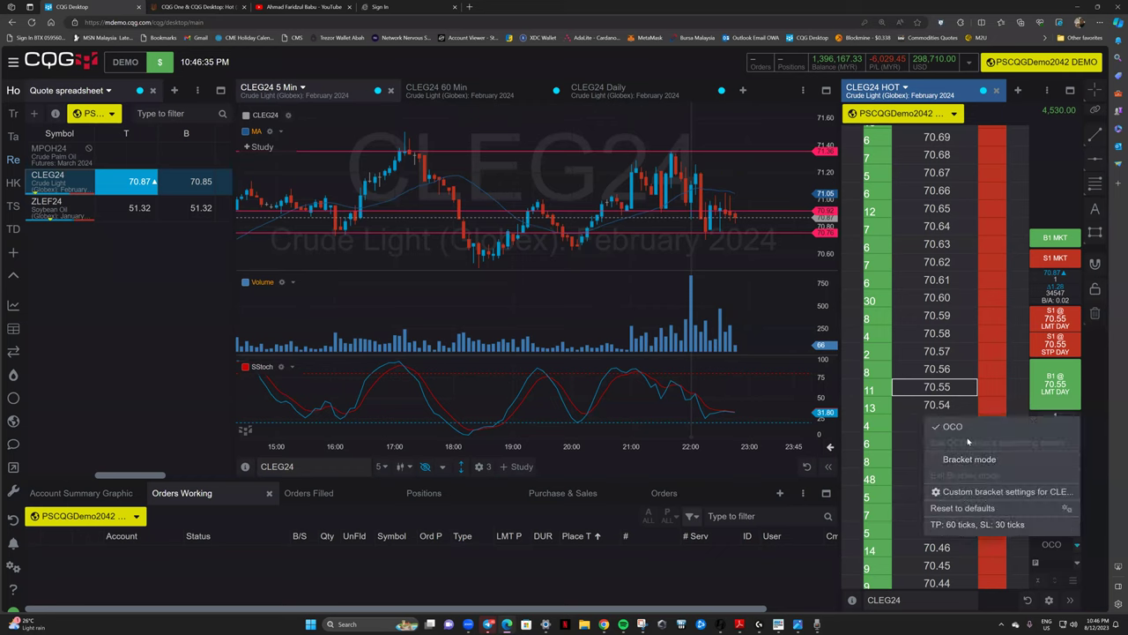
{"action": "left_click", "coordinate": [970, 459]}
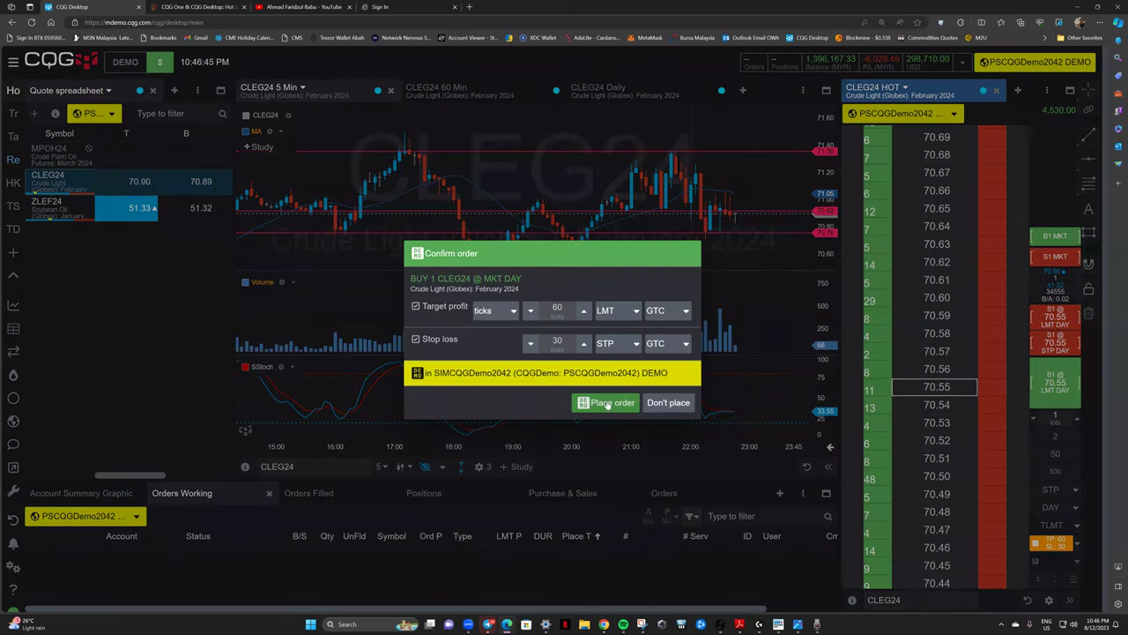
{"action": "left_click", "coordinate": [606, 403]}
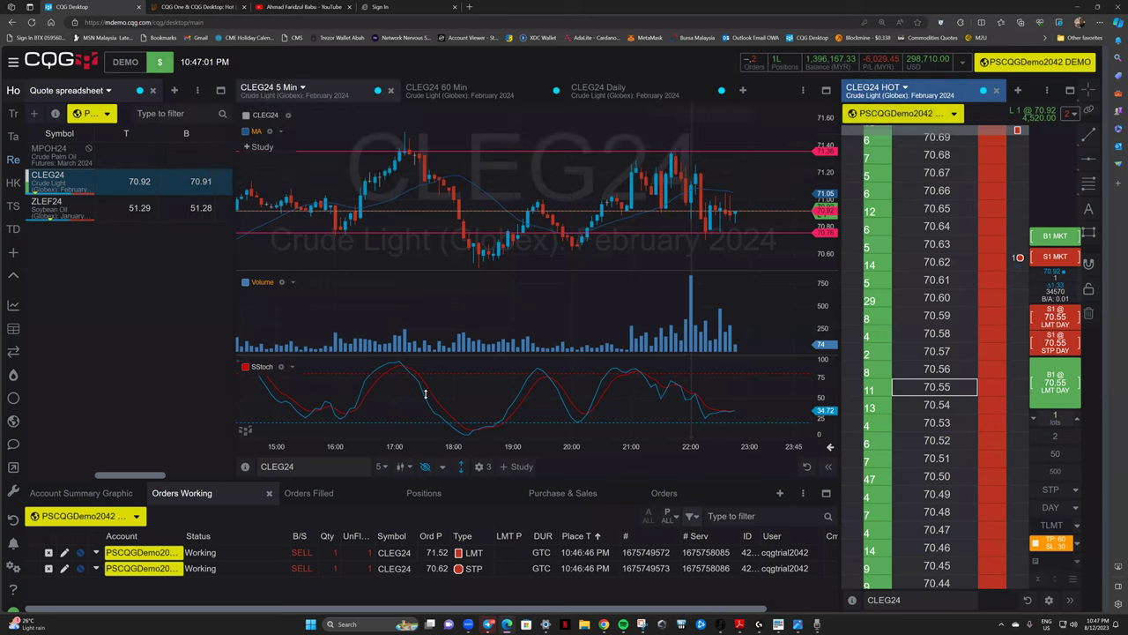
{"action": "left_click", "coordinate": [924, 76]}
Modify the working 71.52 limit sell so that its order duration is DAY.
{"action": "left_click", "coordinate": [64, 553]}
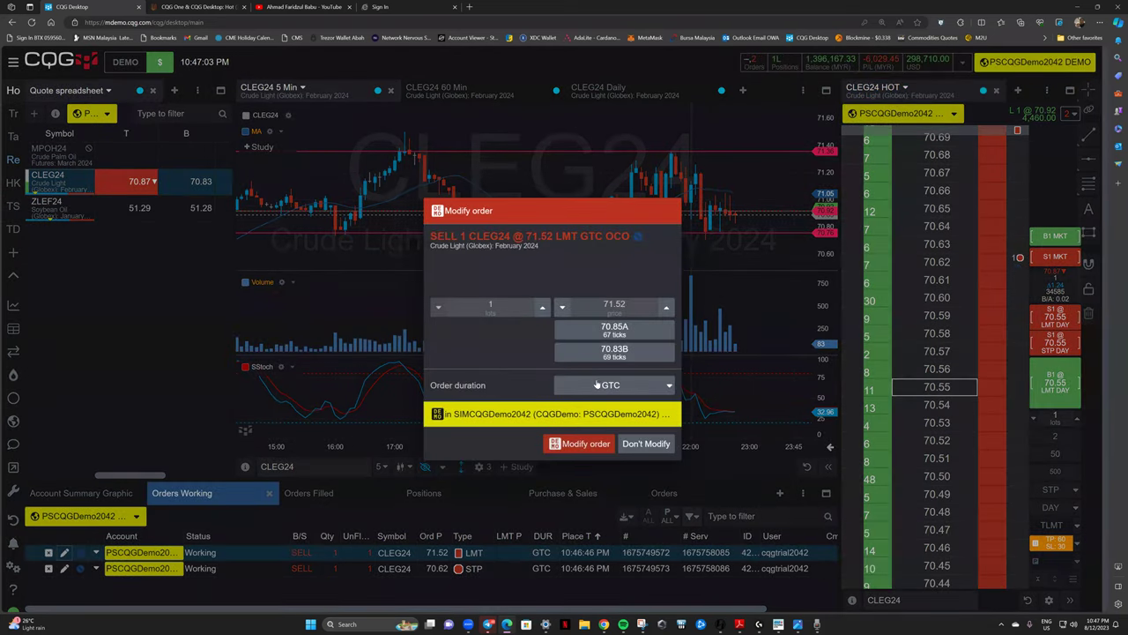
{"action": "left_click", "coordinate": [617, 385]}
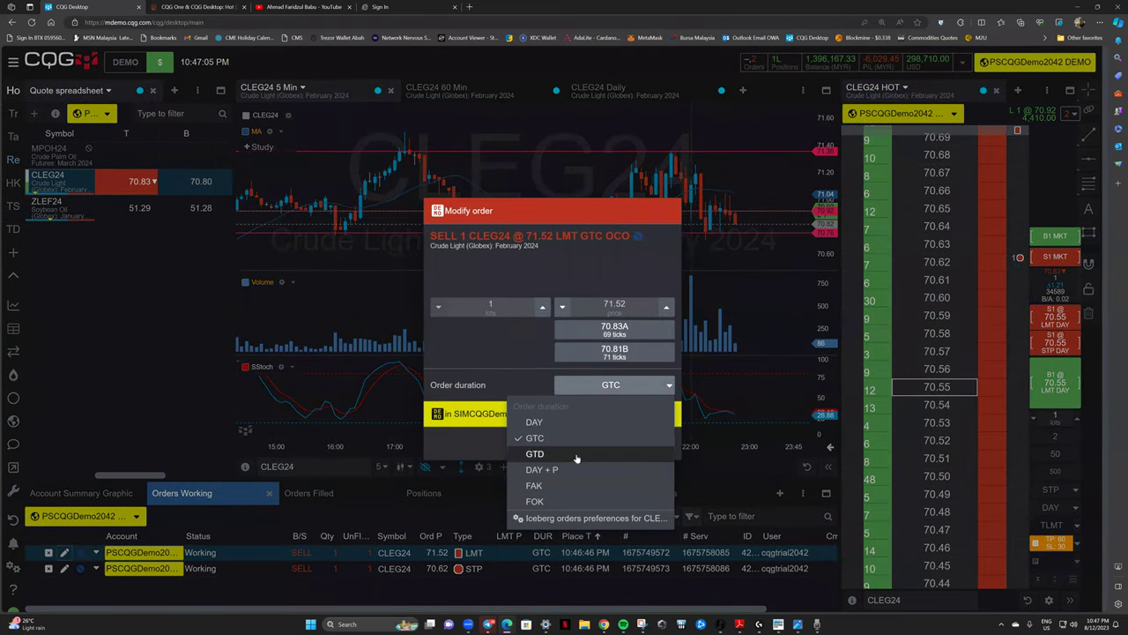
{"action": "left_click", "coordinate": [580, 441]}
{"action": "left_click", "coordinate": [582, 445]}
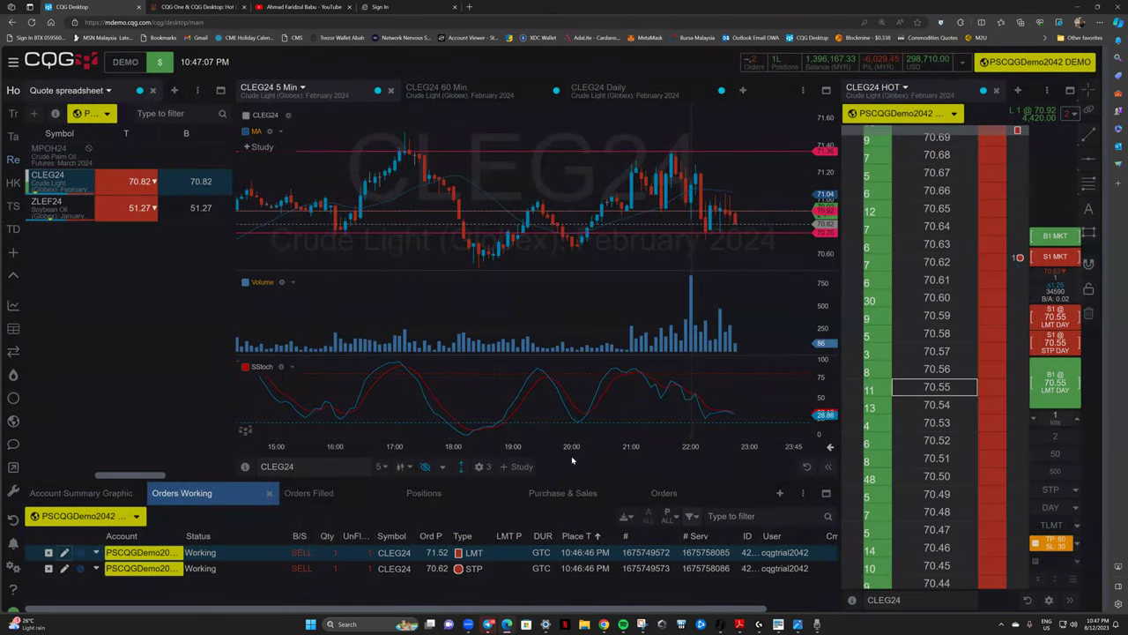
{"action": "left_click", "coordinate": [603, 398]}
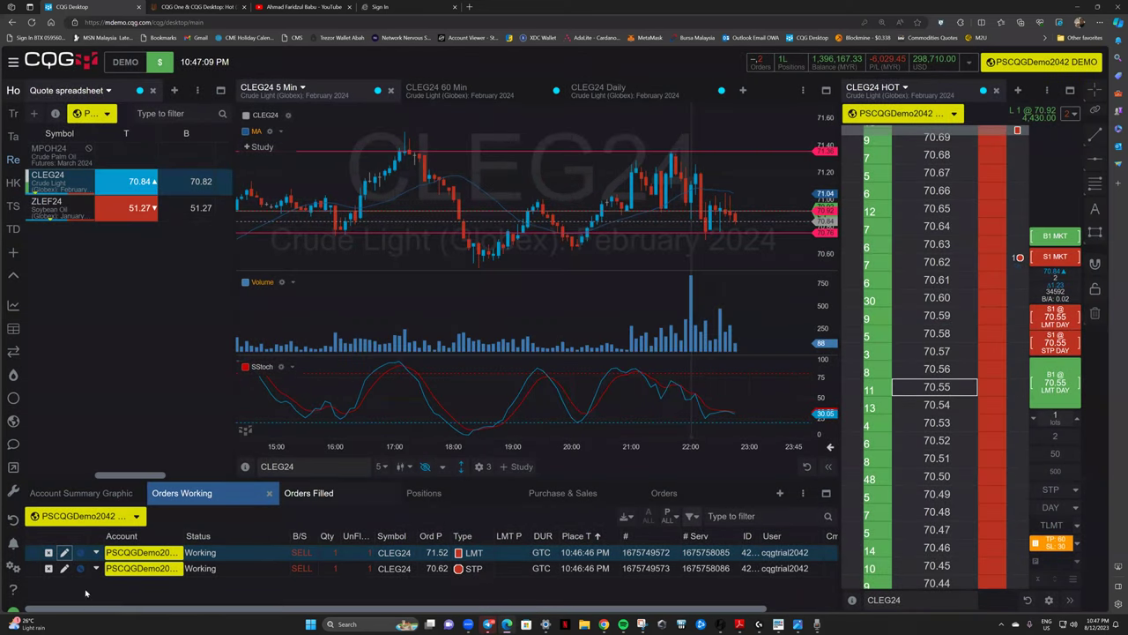
Modify the working 70.62 stop sell so that its order duration is DAY.
{"action": "left_click", "coordinate": [63, 568]}
{"action": "left_click", "coordinate": [620, 385]}
{"action": "left_click", "coordinate": [542, 444]}
{"action": "left_click", "coordinate": [581, 443]}
{"action": "left_click", "coordinate": [605, 399]}
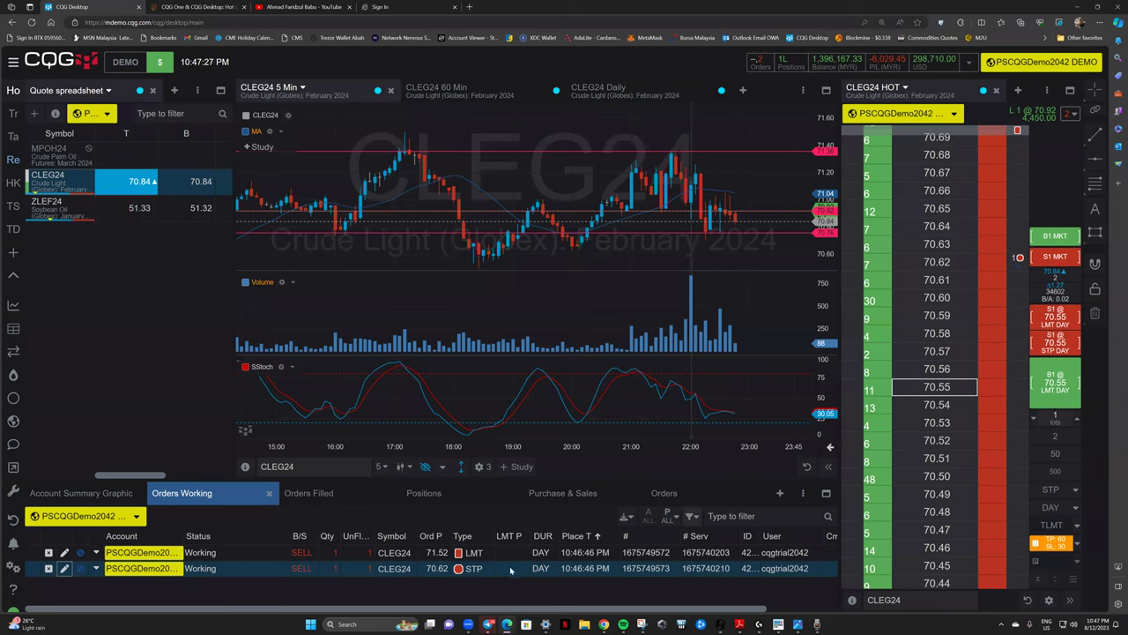
Cancel the working 71.52 limit sell together with its linked 70.62 stop sell.
{"action": "left_click", "coordinate": [49, 553]}
{"action": "left_click", "coordinate": [615, 373]}
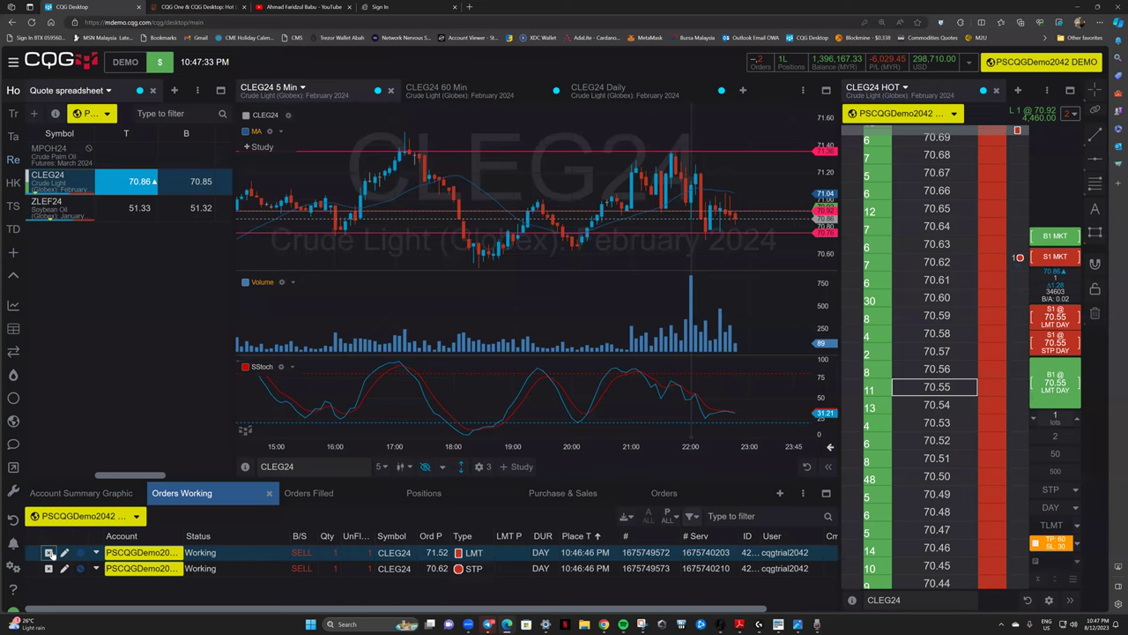
{"action": "left_click", "coordinate": [51, 552]}
{"action": "left_click", "coordinate": [608, 370]}
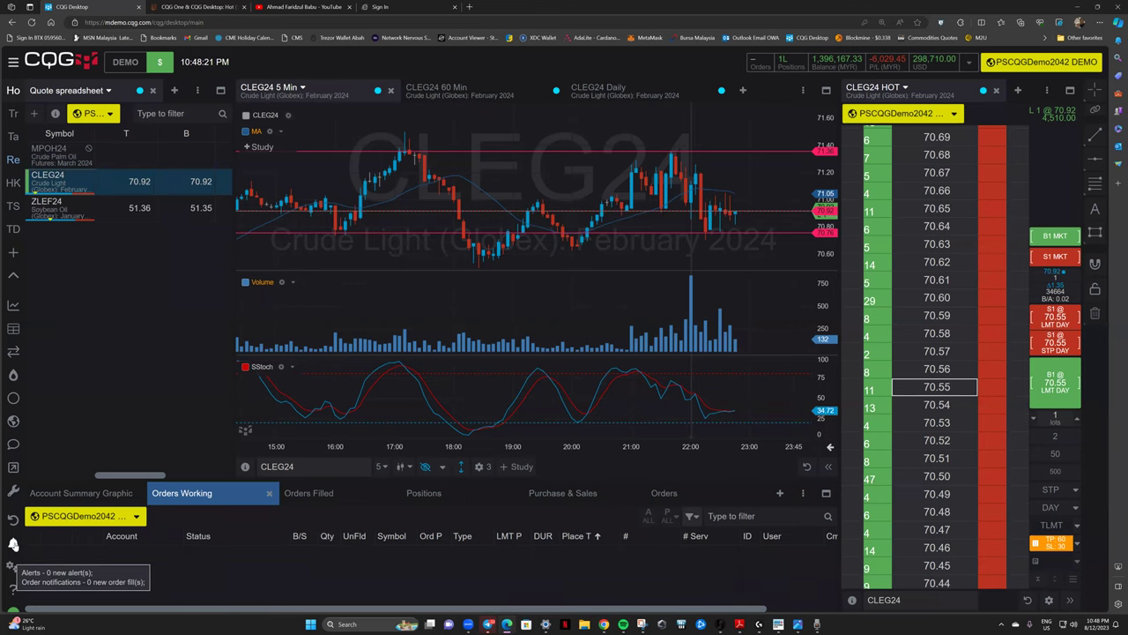
Review the full list of filled-order notifications and the actions offered for the two-lot market sell filled at 70.85.
{"action": "left_click", "coordinate": [13, 544]}
{"action": "left_click", "coordinate": [29, 561]}
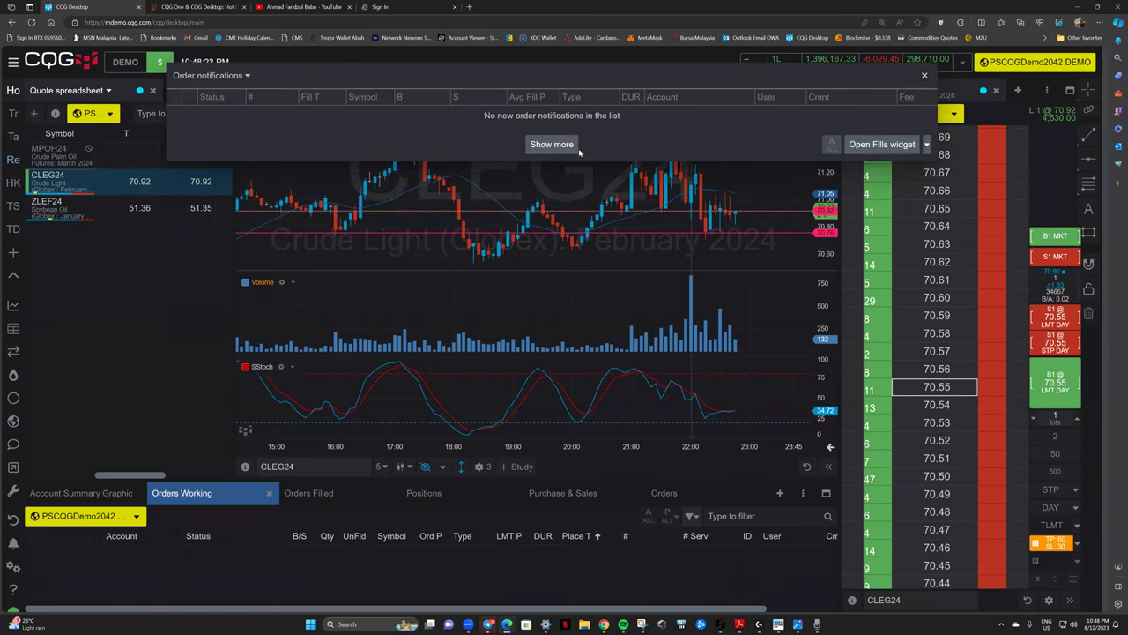
{"action": "left_click", "coordinate": [549, 144]}
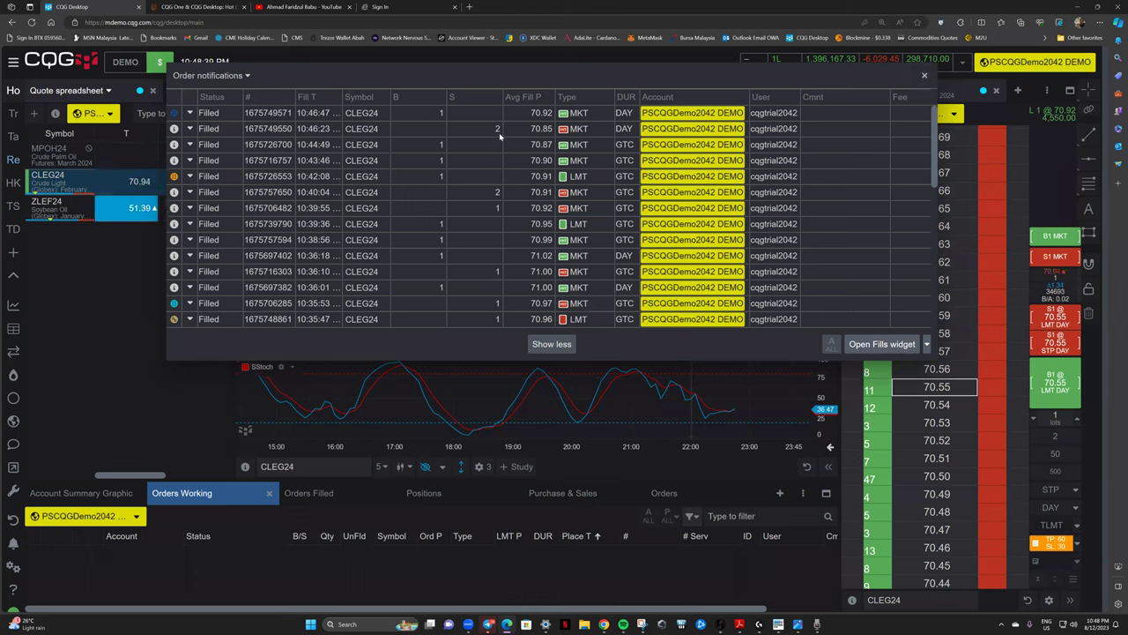
{"action": "left_click", "coordinate": [190, 130]}
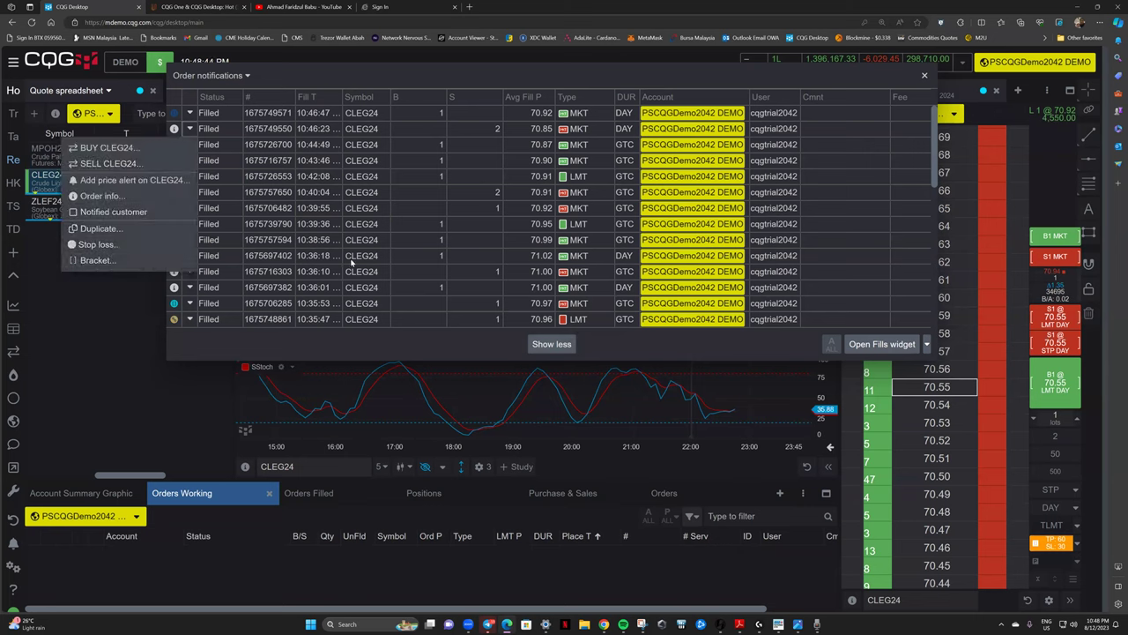
{"action": "left_click", "coordinate": [924, 75]}
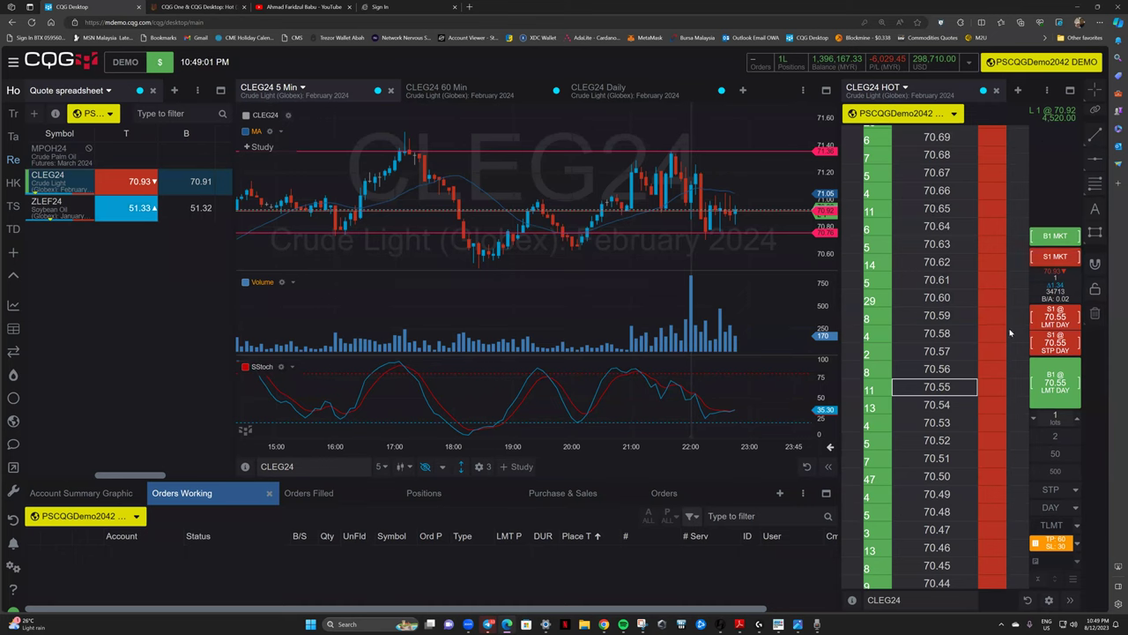
Switch the CLEG24 ladder's compound order mode from bracket to OCO and enable it.
{"action": "scroll", "coordinate": [1014, 329], "scroll_direction": "up", "scroll_amount": 4}
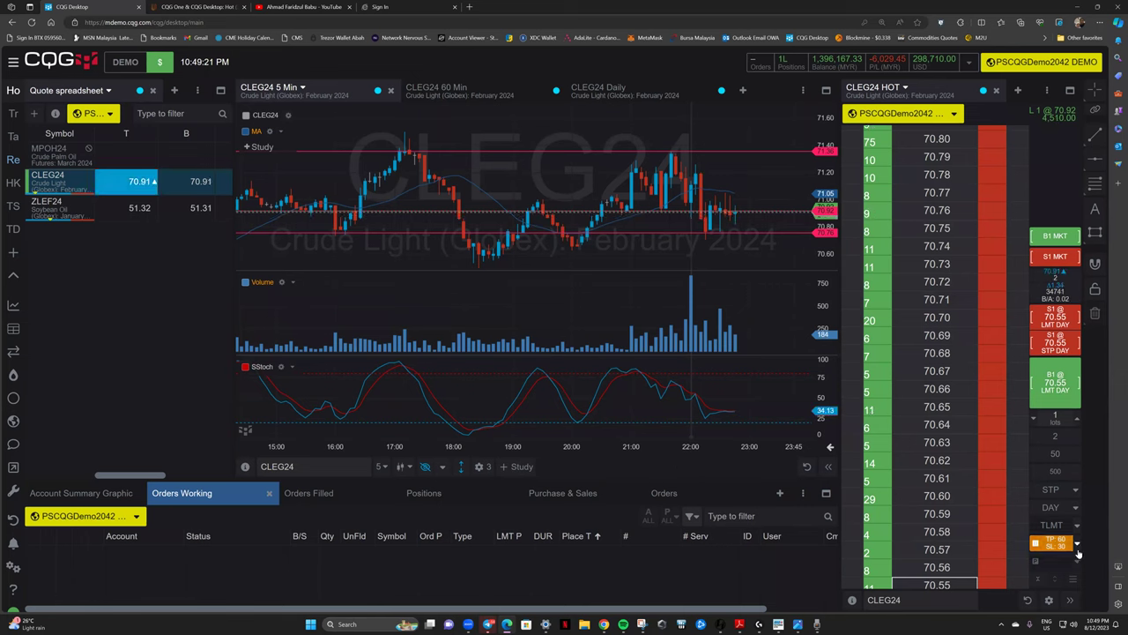
{"action": "left_click", "coordinate": [1077, 545]}
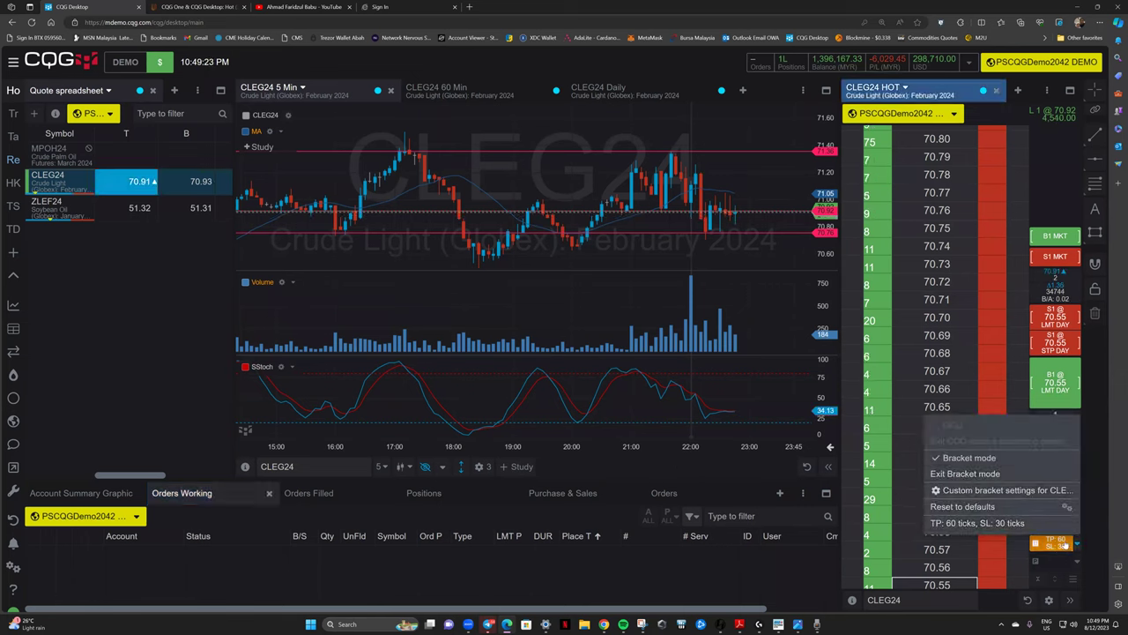
{"action": "left_click", "coordinate": [1047, 547]}
{"action": "left_click", "coordinate": [1077, 544]}
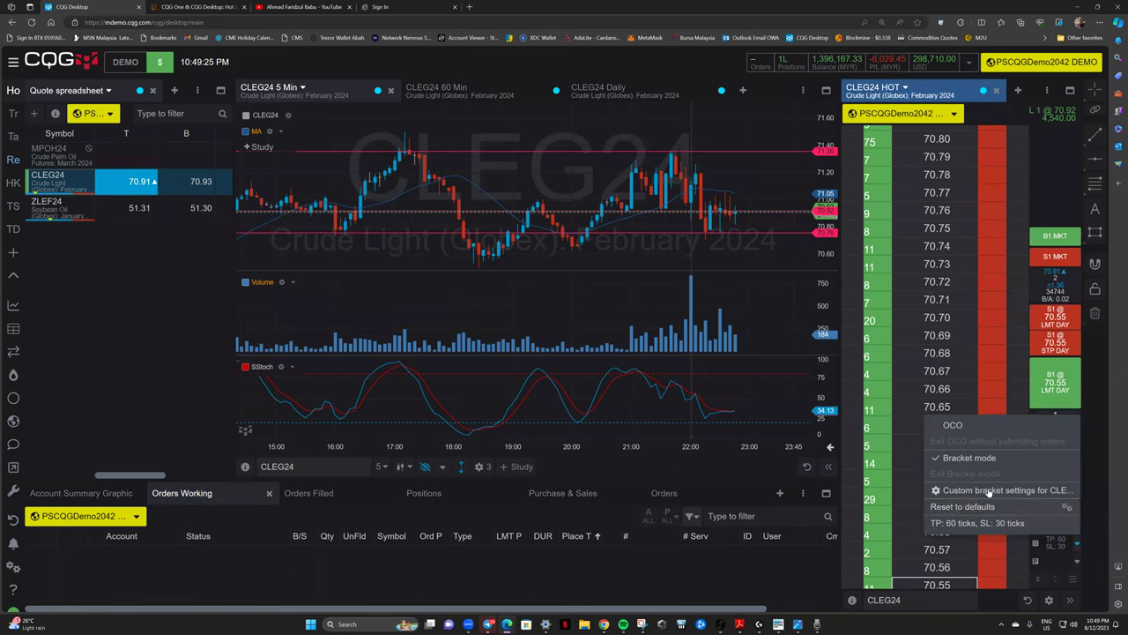
{"action": "left_click", "coordinate": [954, 431]}
{"action": "left_click", "coordinate": [1049, 543]}
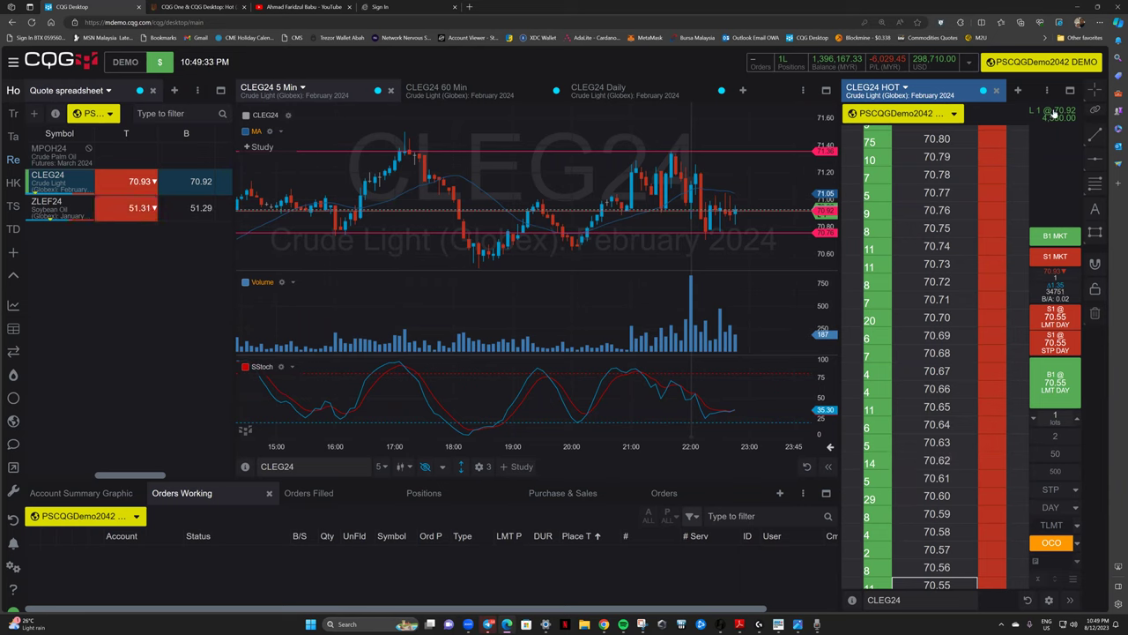
Stage a DAY limit sell for 1 CLEG24 at 71.22 as the first OCO order.
{"action": "scroll", "coordinate": [937, 408], "scroll_direction": "up", "scroll_amount": 6}
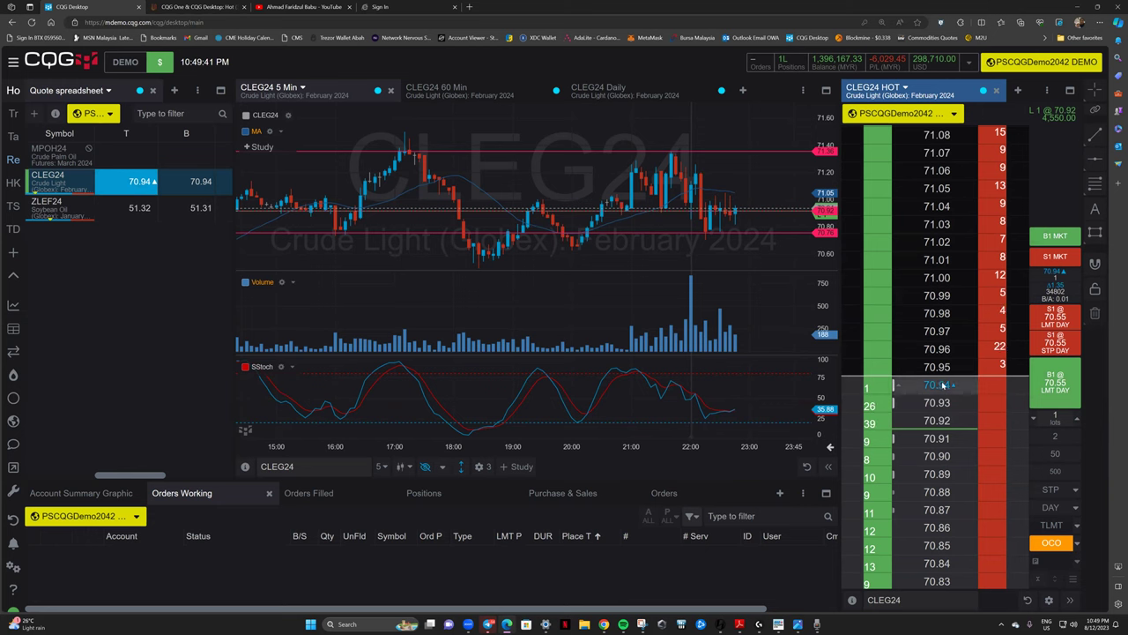
{"action": "scroll", "coordinate": [929, 194], "scroll_direction": "up", "scroll_amount": 5}
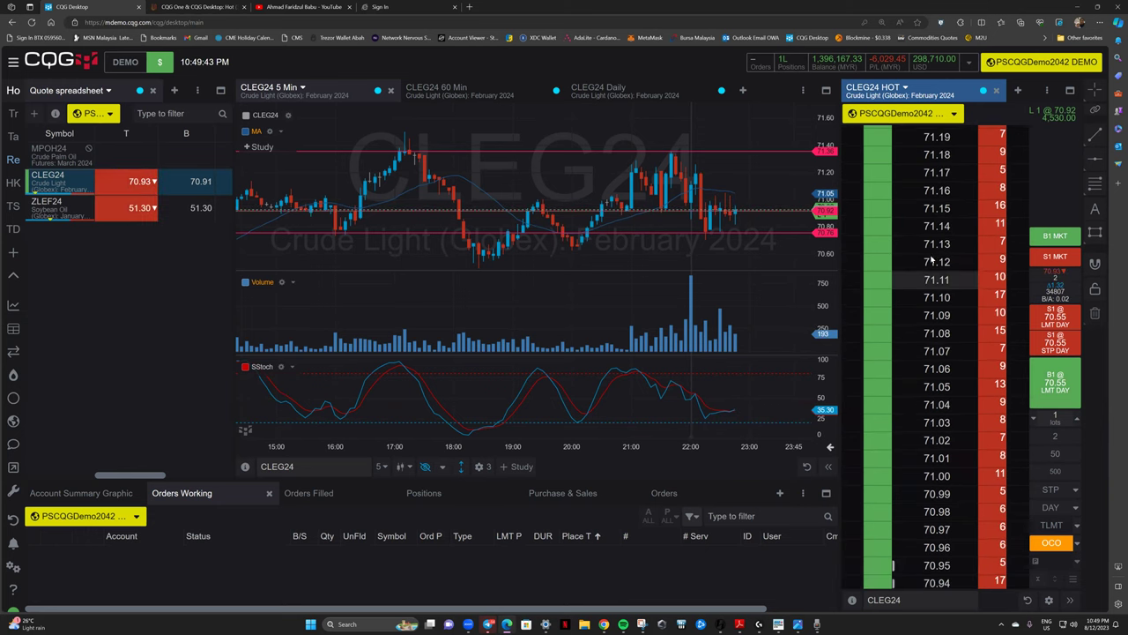
{"action": "left_click", "coordinate": [930, 183]}
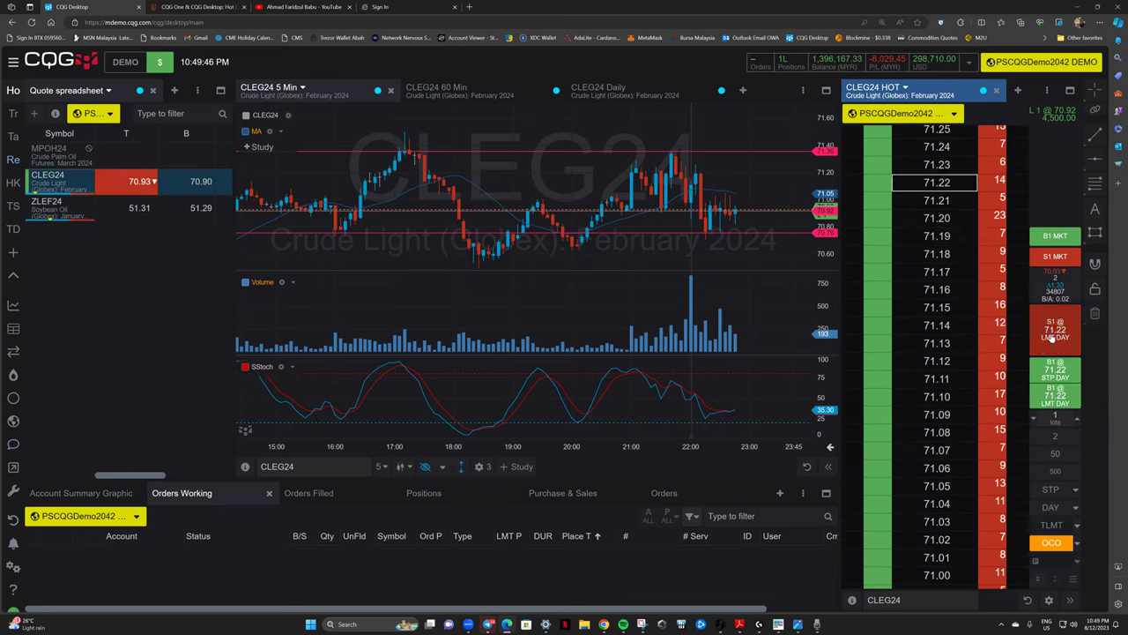
{"action": "left_click", "coordinate": [1055, 331]}
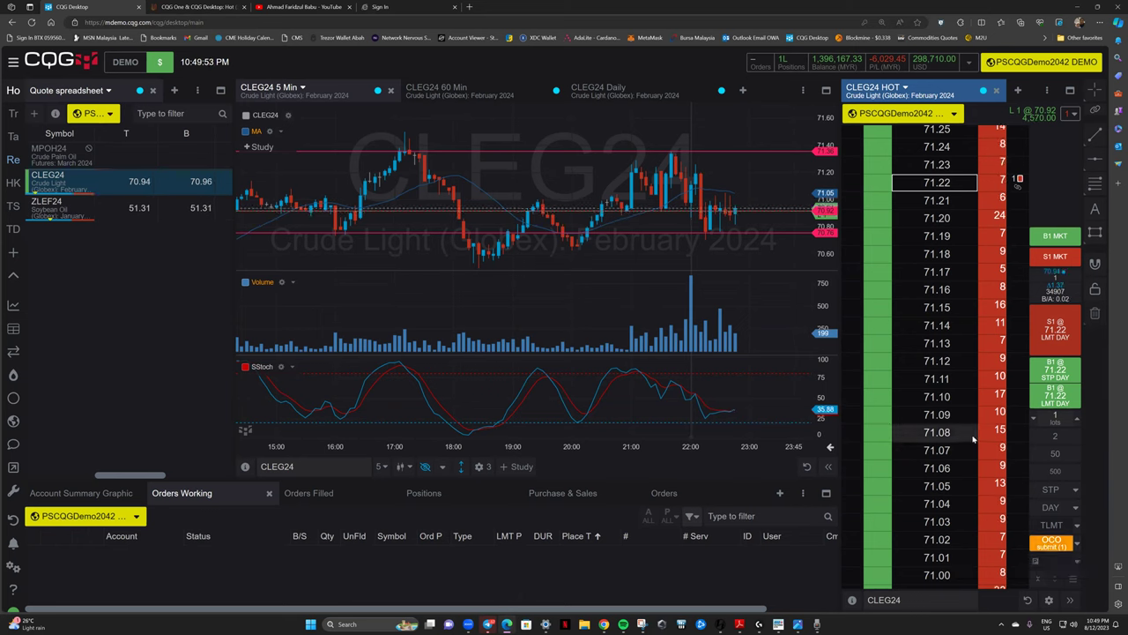
Add a DAY stop sell for 1 CLEG24 at 70.68 to the OCO pair and place both orders.
{"action": "scroll", "coordinate": [948, 432], "scroll_direction": "down", "scroll_amount": 10}
{"action": "scroll", "coordinate": [944, 451], "scroll_direction": "down", "scroll_amount": 3}
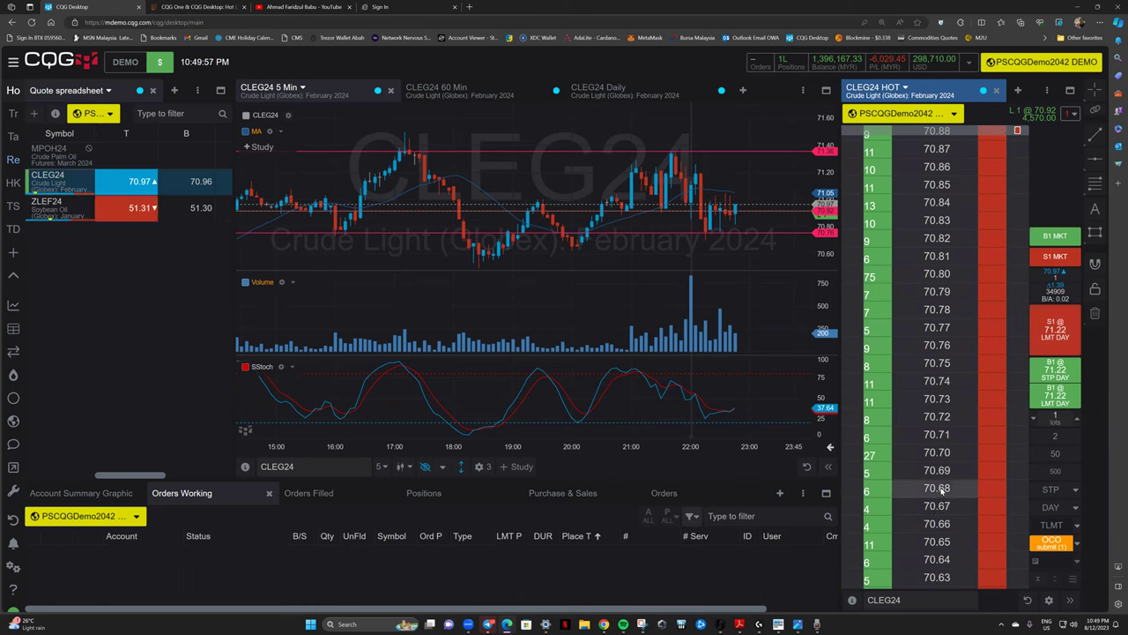
{"action": "left_click", "coordinate": [939, 488]}
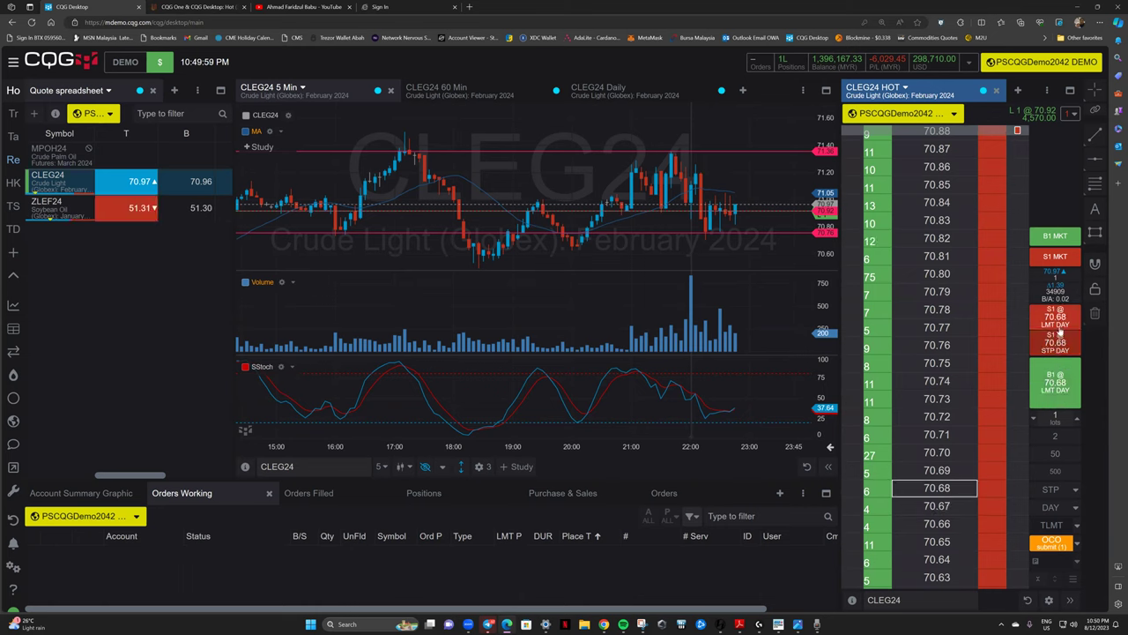
{"action": "left_click_drag", "start_coordinate": [1055, 346], "coordinate": [1018, 489]}
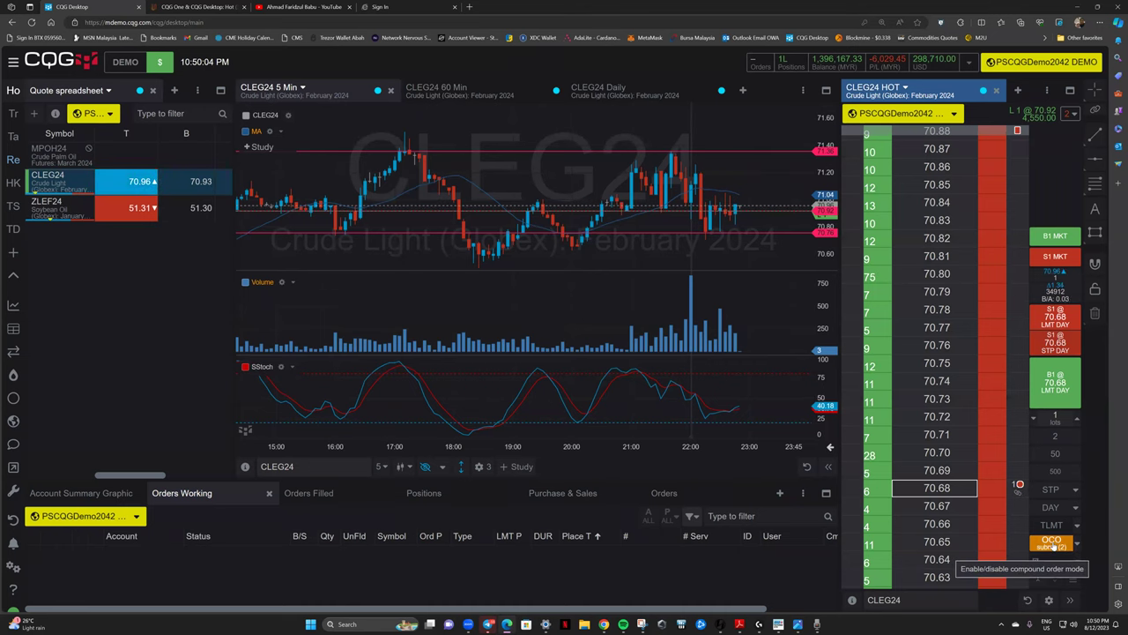
{"action": "left_click", "coordinate": [1054, 543]}
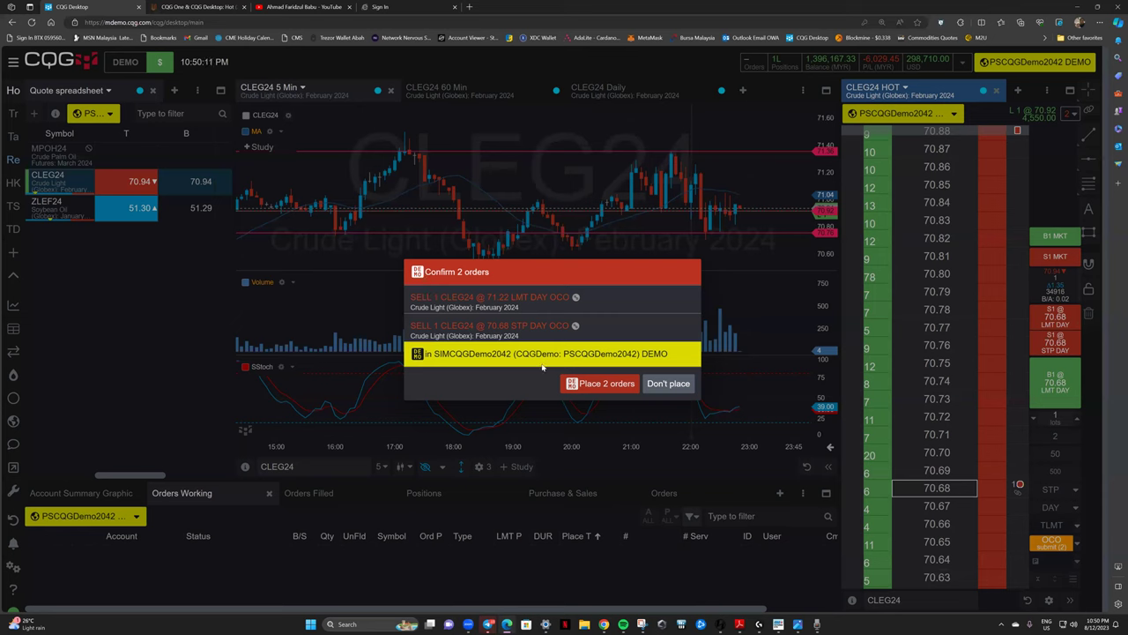
{"action": "left_click", "coordinate": [573, 386]}
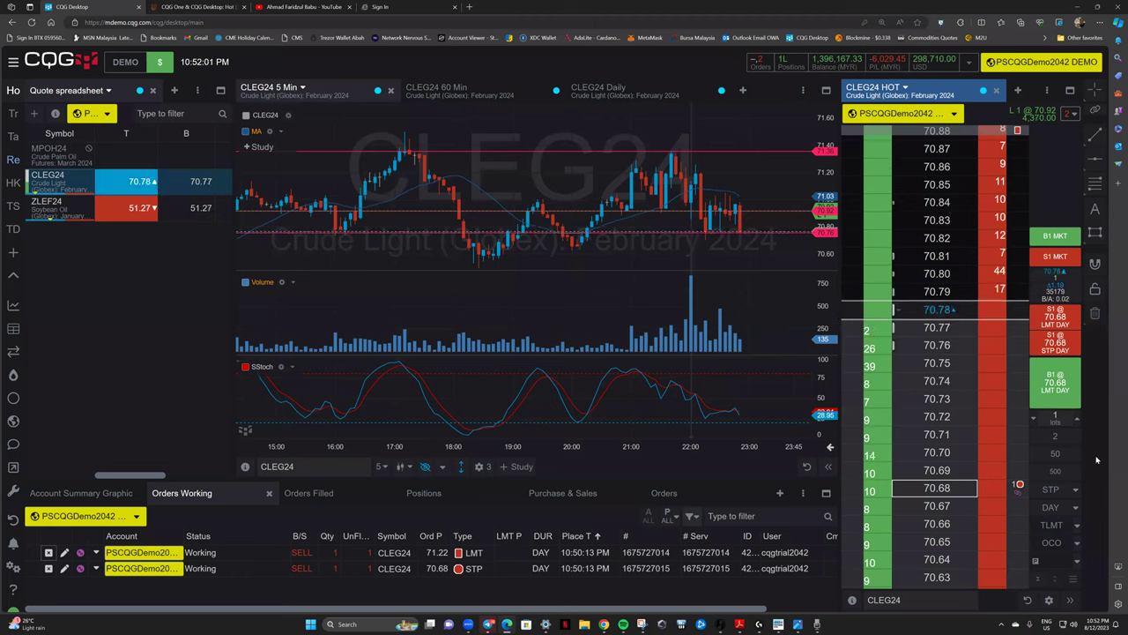
Compare the order confirmations for a 1-lot CLEG24 buy limit at 70.68 under DAY and under GTC duration.
{"action": "scroll", "coordinate": [960, 453], "scroll_direction": "down", "scroll_amount": 4}
{"action": "left_click", "coordinate": [1055, 382]}
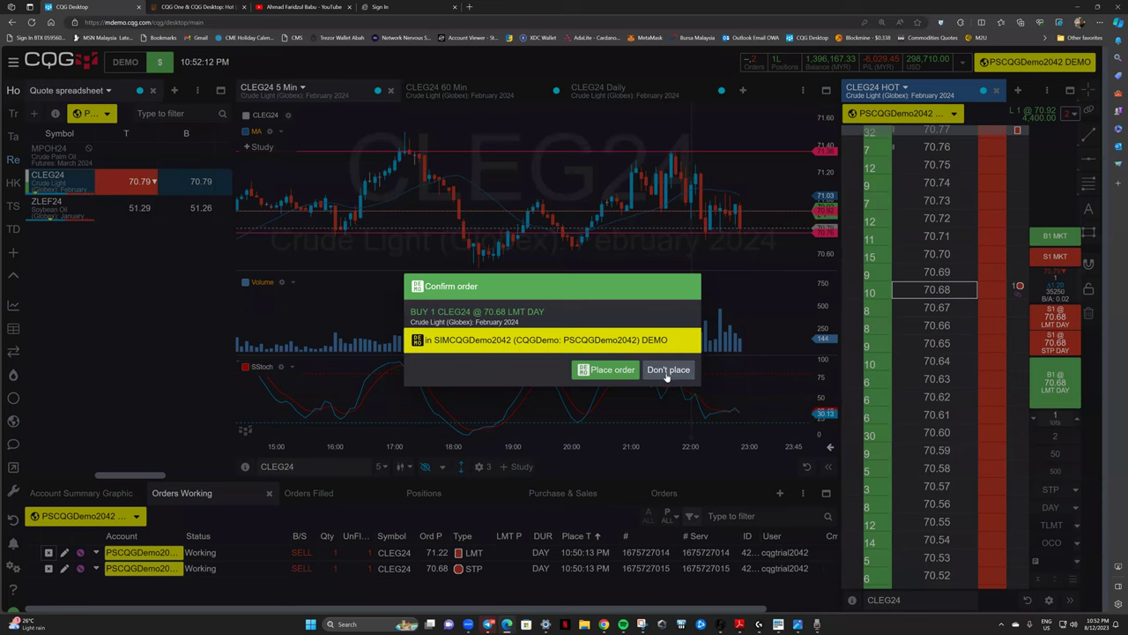
{"action": "left_click", "coordinate": [1048, 533]}
{"action": "left_click", "coordinate": [1062, 509]}
{"action": "left_click", "coordinate": [1025, 401]}
{"action": "left_click", "coordinate": [1025, 401]}
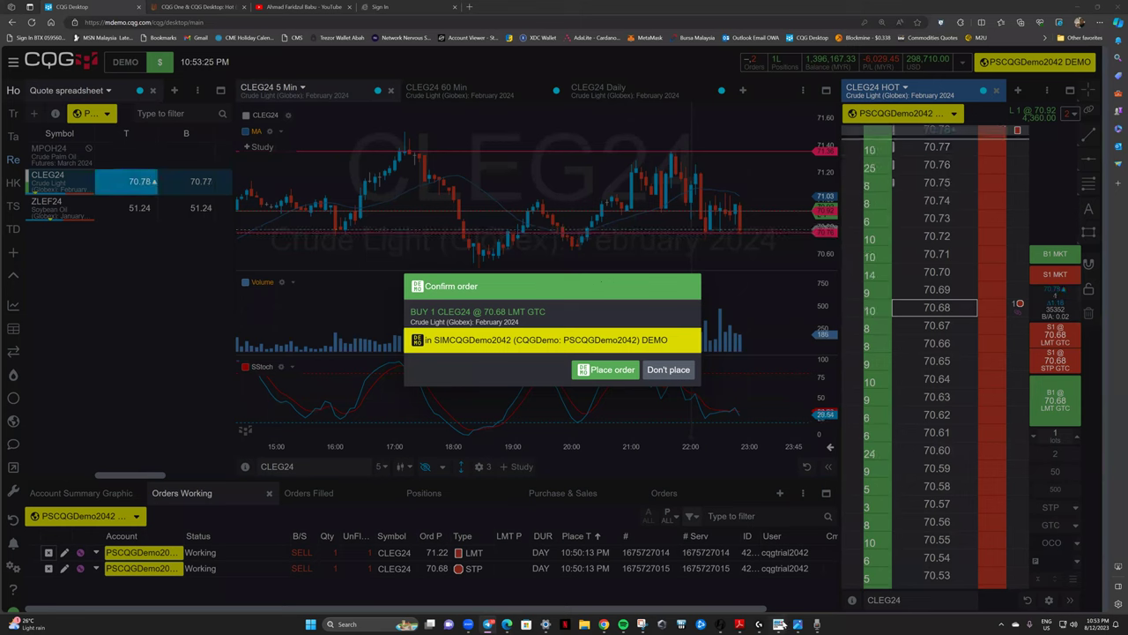
Switch to RHB Futures GTS, log in to the demo account and acknowledge the UAT environment notice.
{"action": "left_click", "coordinate": [1089, 7]}
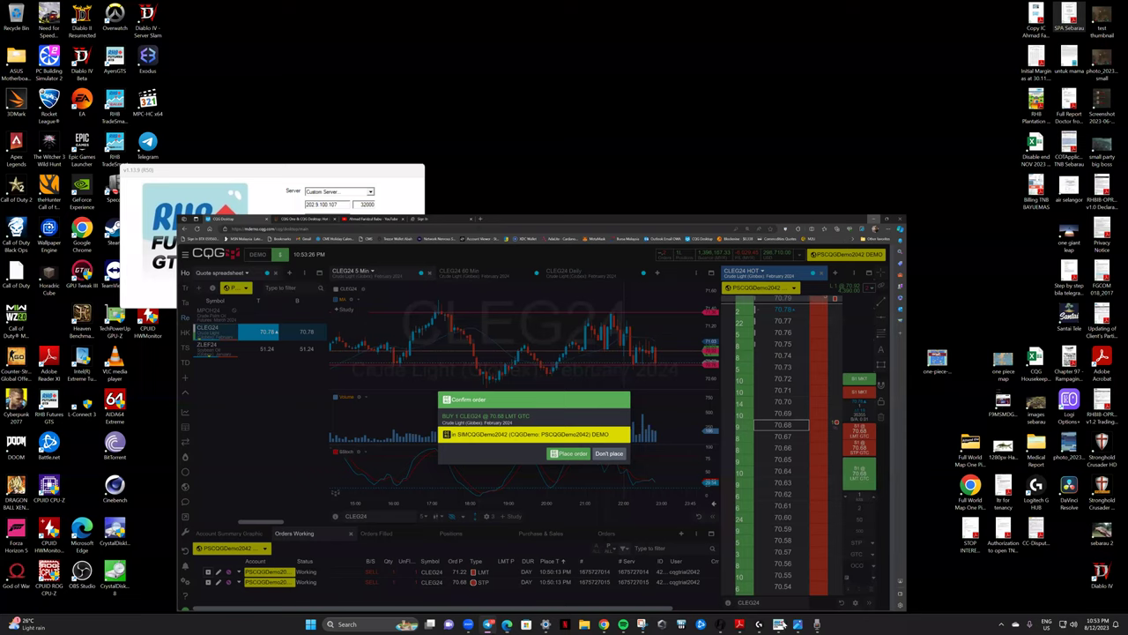
{"action": "left_click", "coordinate": [798, 624]}
{"action": "left_click", "coordinate": [779, 624]}
{"action": "left_click", "coordinate": [798, 624]}
{"action": "left_click", "coordinate": [779, 624]}
{"action": "mouse_move", "coordinate": [798, 624]}
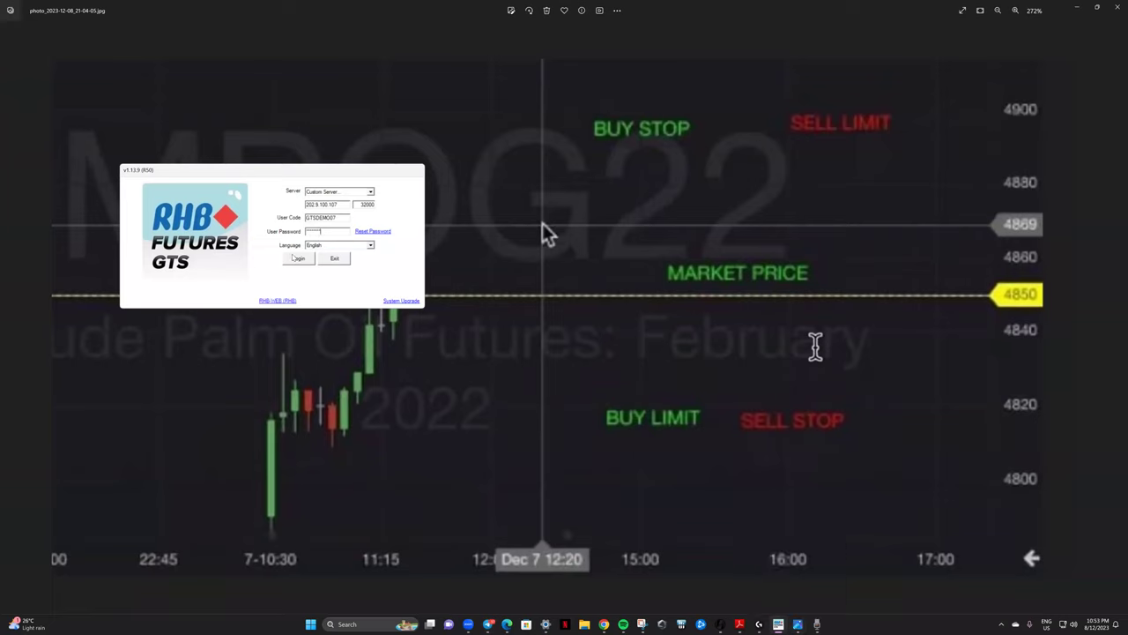
{"action": "key", "text": "Return"}
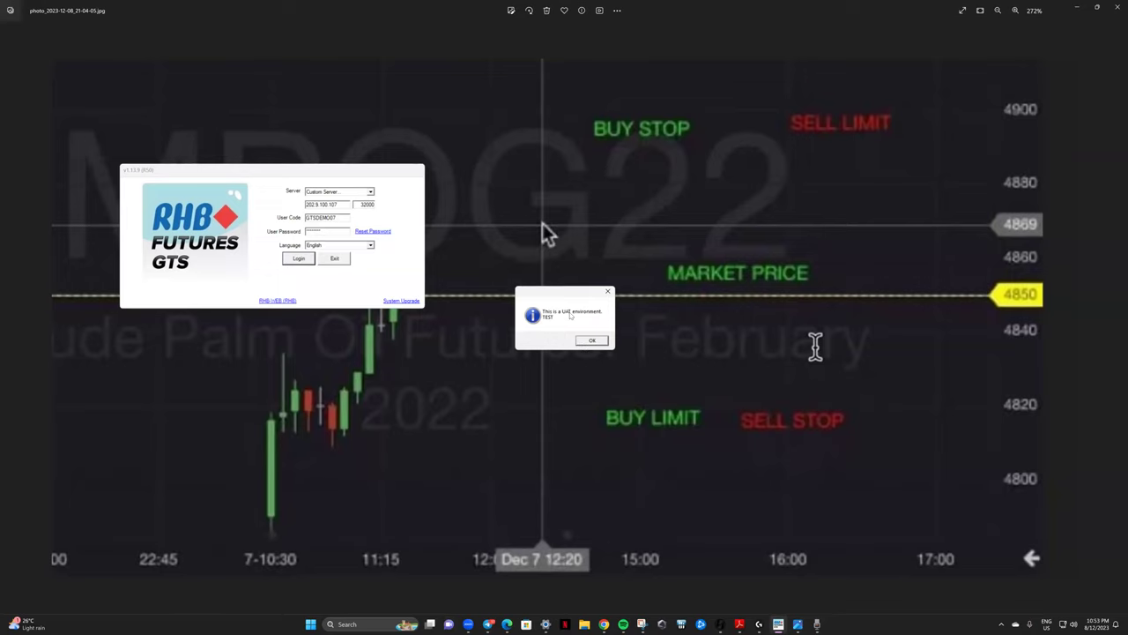
{"action": "left_click", "coordinate": [588, 341]}
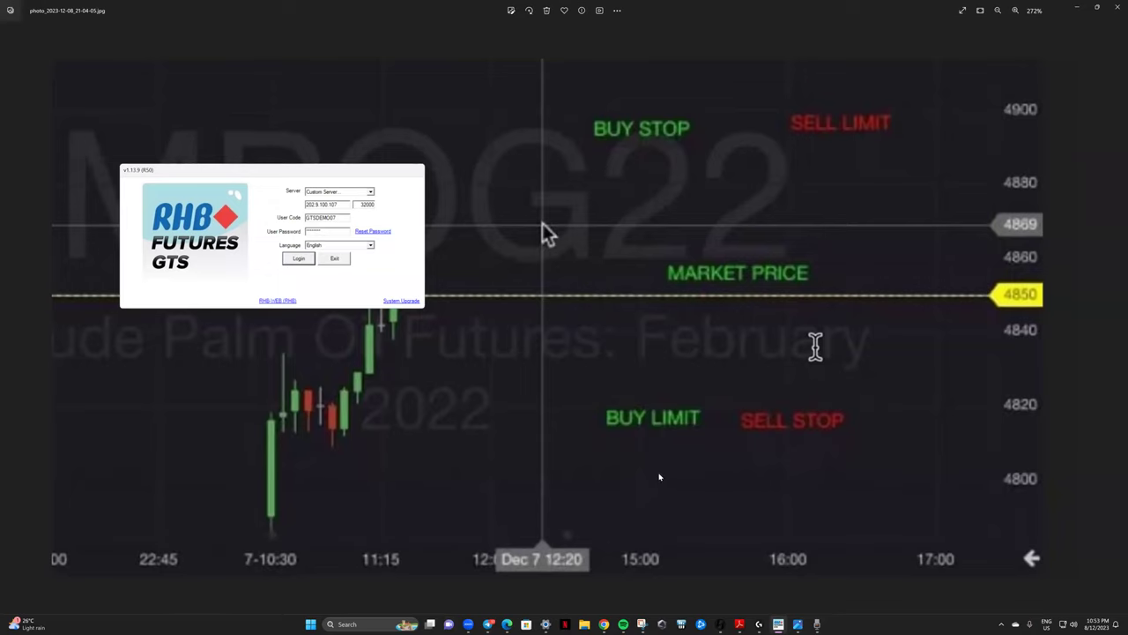
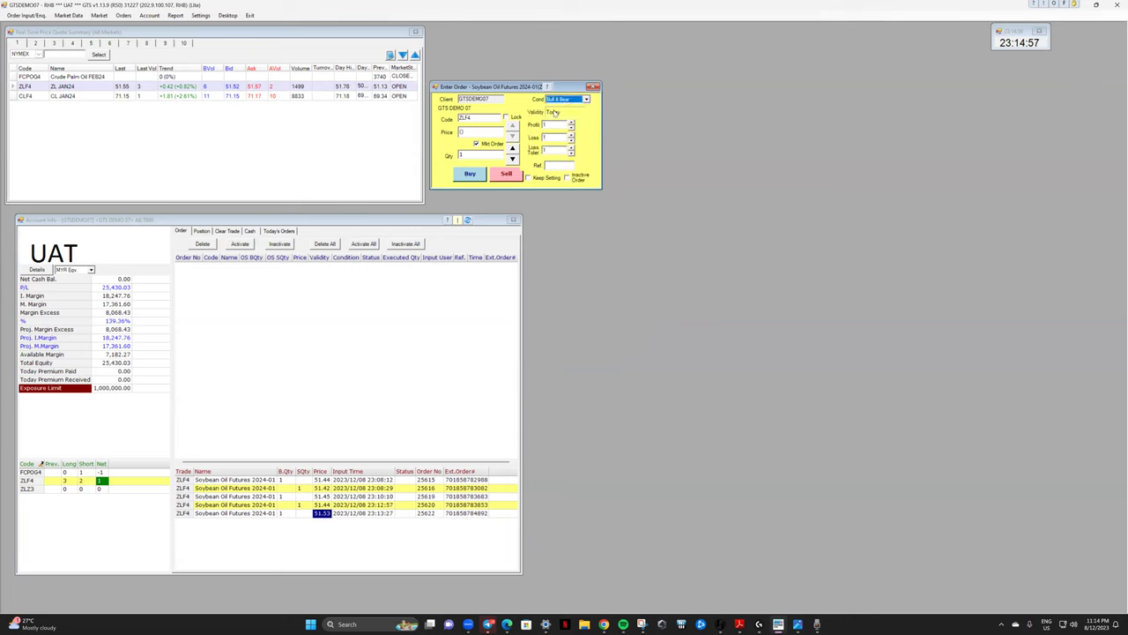
Compare the OCO condition's fields with the Normal condition's validity types on the ZLF4 order, trying GTC validity.
{"action": "left_click", "coordinate": [568, 98]}
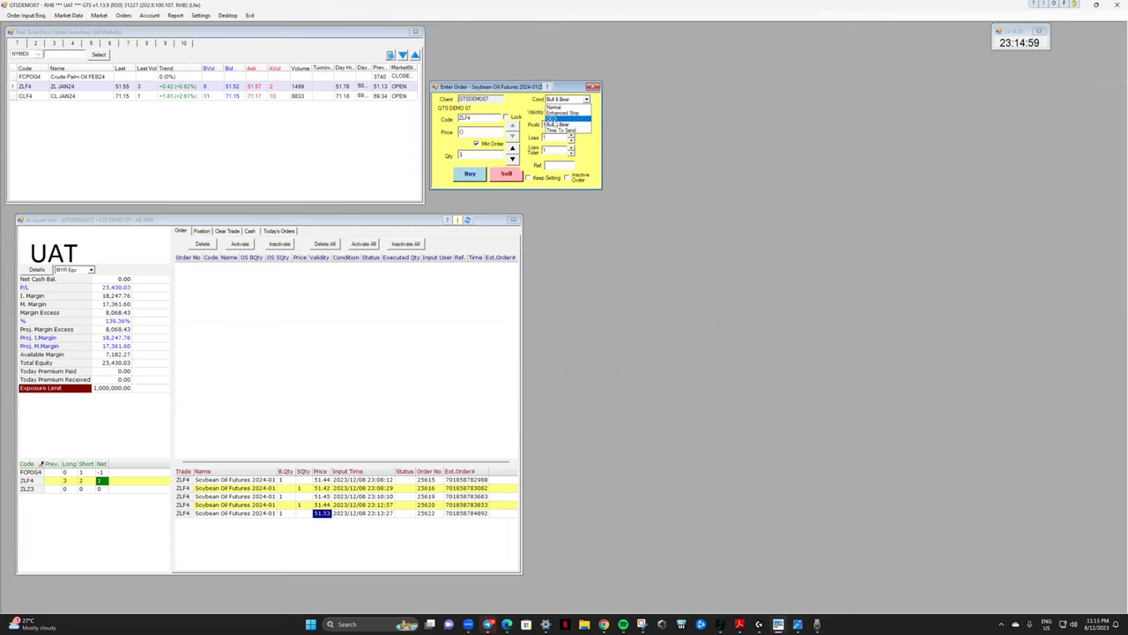
{"action": "left_click", "coordinate": [563, 115]}
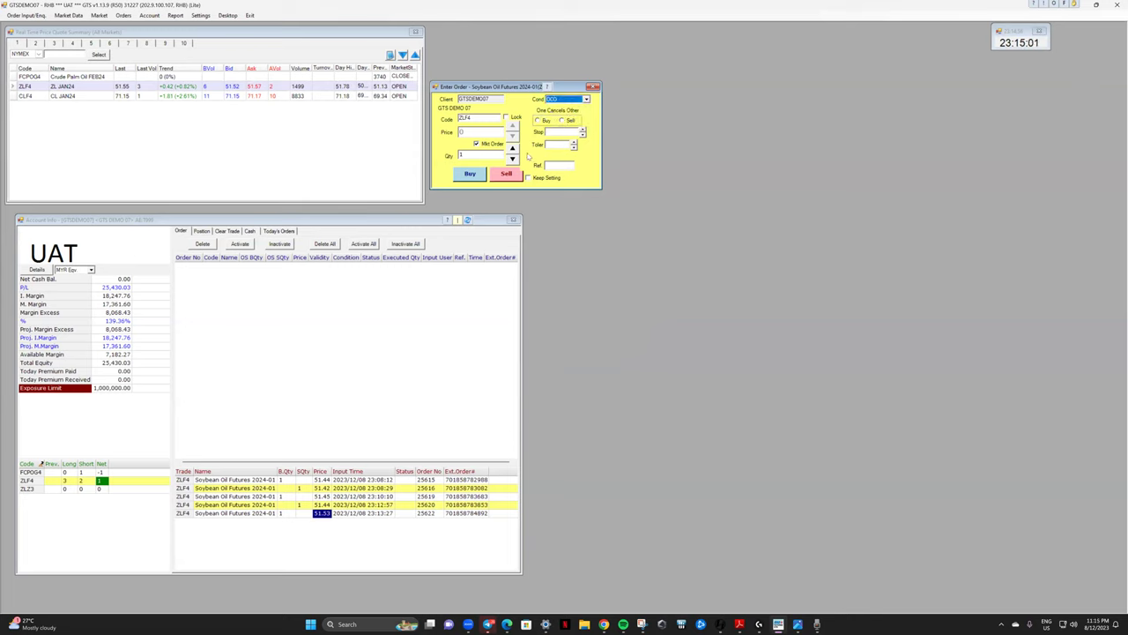
{"action": "left_click", "coordinate": [555, 99]}
{"action": "left_click", "coordinate": [556, 108]}
{"action": "left_click", "coordinate": [556, 115]}
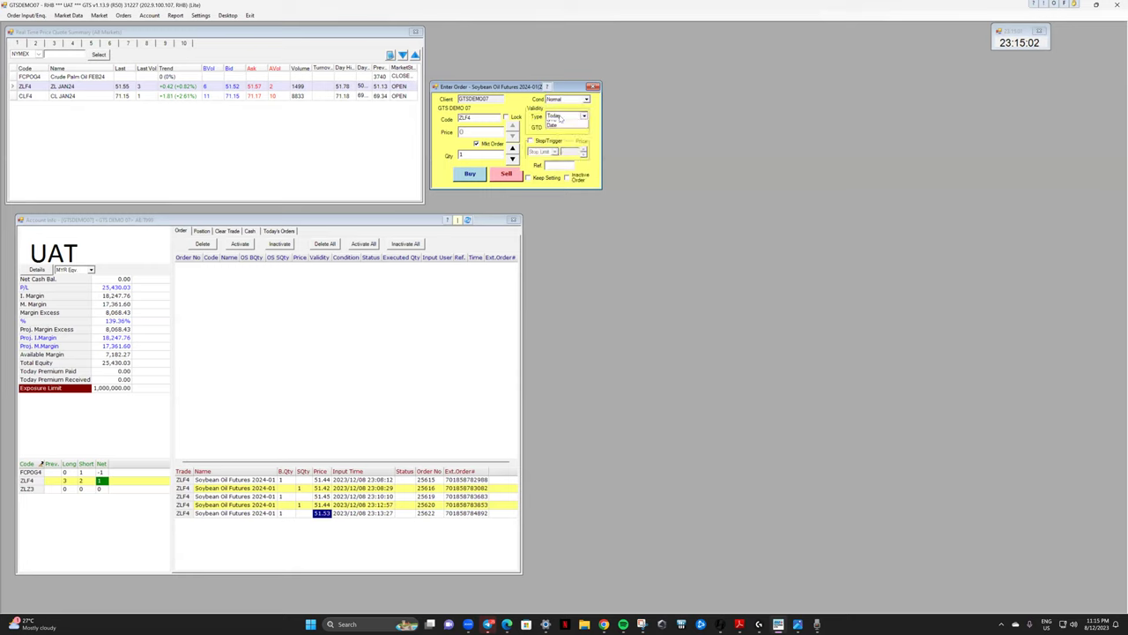
{"action": "left_click", "coordinate": [557, 133]}
{"action": "left_click", "coordinate": [562, 116]}
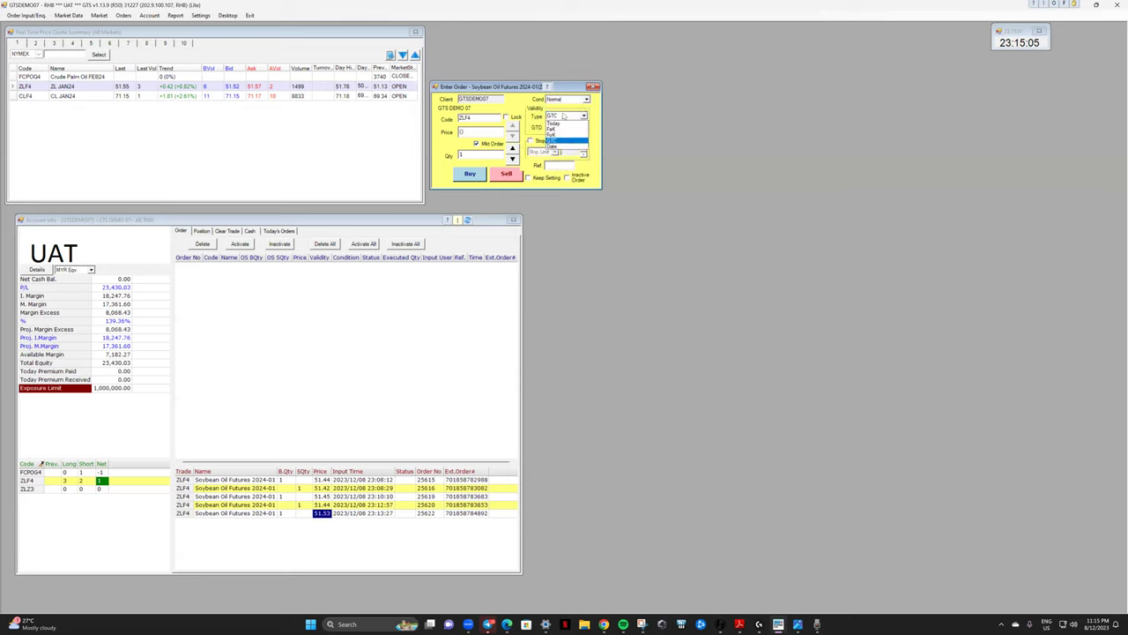
{"action": "left_click", "coordinate": [568, 100]}
{"action": "left_click", "coordinate": [568, 100]}
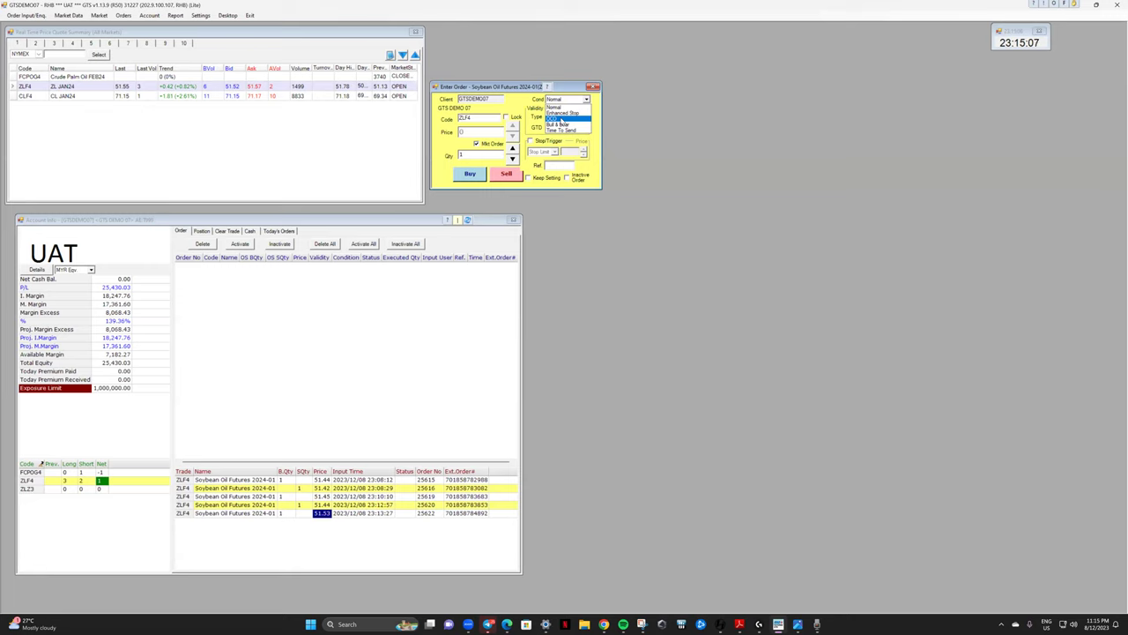
Make the ZLF4 order an OCO sell and turn off its market order option.
{"action": "left_click", "coordinate": [552, 119]}
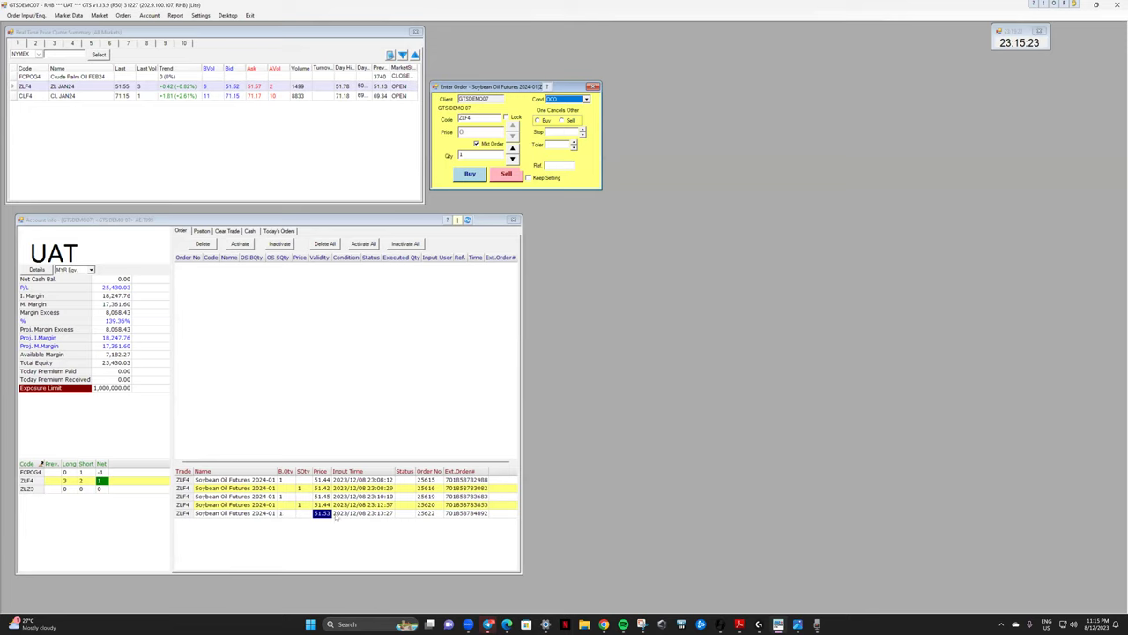
{"action": "left_click", "coordinate": [380, 518]}
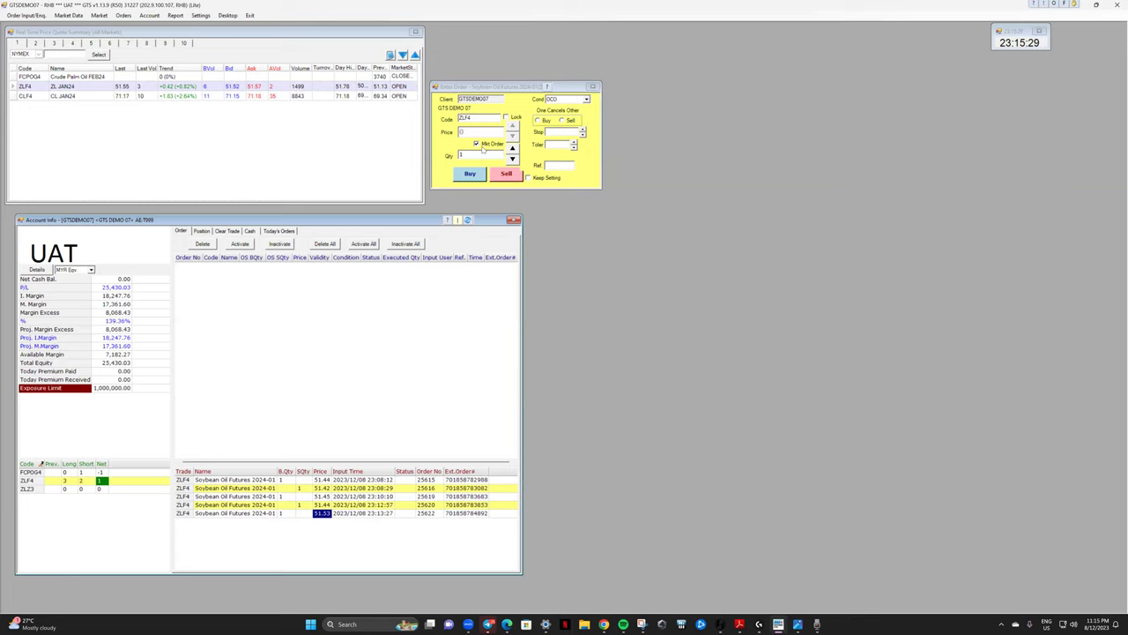
{"action": "left_click", "coordinate": [477, 143]}
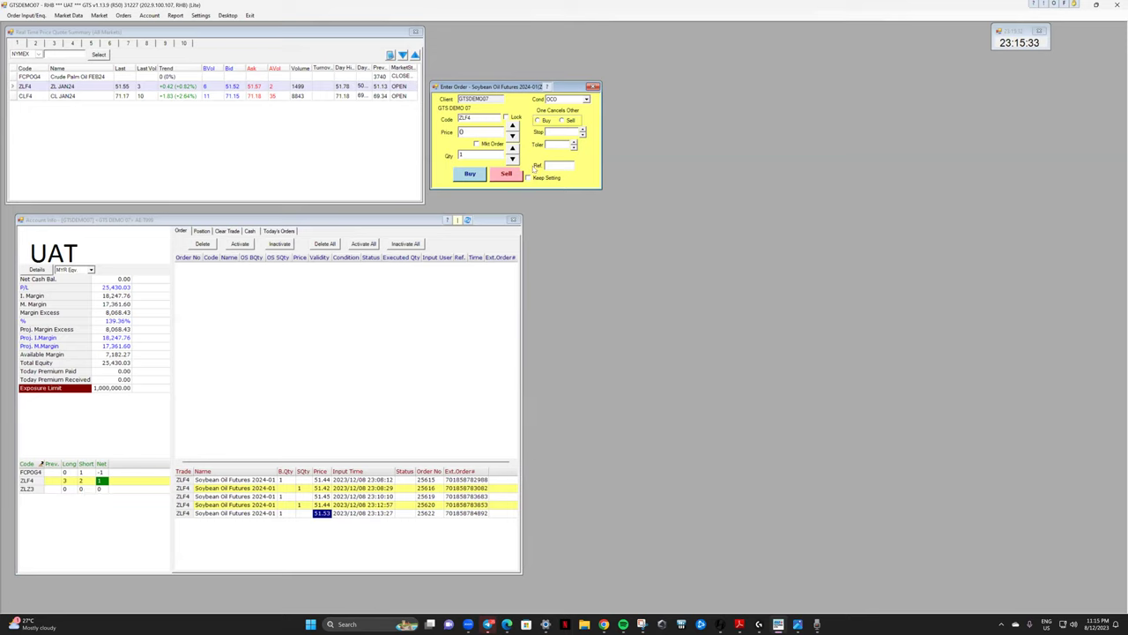
{"action": "left_click", "coordinate": [563, 121]}
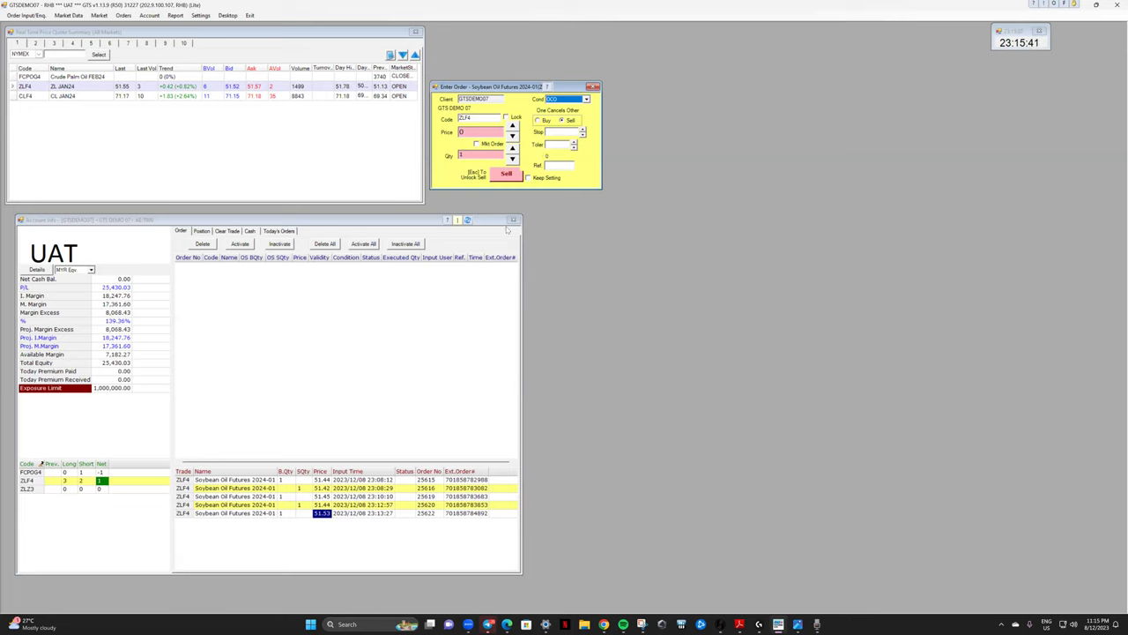
Set the OCO sell's stop to 51.30 and its tolerance to 0.1.
{"action": "left_click", "coordinate": [567, 132]}
{"action": "type", "text": "51.30"}
{"action": "left_click", "coordinate": [559, 144]}
{"action": "left_click", "coordinate": [573, 144]}
{"action": "left_click", "coordinate": [573, 142]}
{"action": "left_click", "coordinate": [574, 142]}
{"action": "left_click", "coordinate": [574, 142]}
{"action": "left_click", "coordinate": [573, 148]}
{"action": "key", "text": "Up"}
Set the OCO sell's limit price to 51.65 and submit the one-lot ZLF4 order.
{"action": "left_click", "coordinate": [467, 132]}
{"action": "type", "text": "51.65"}
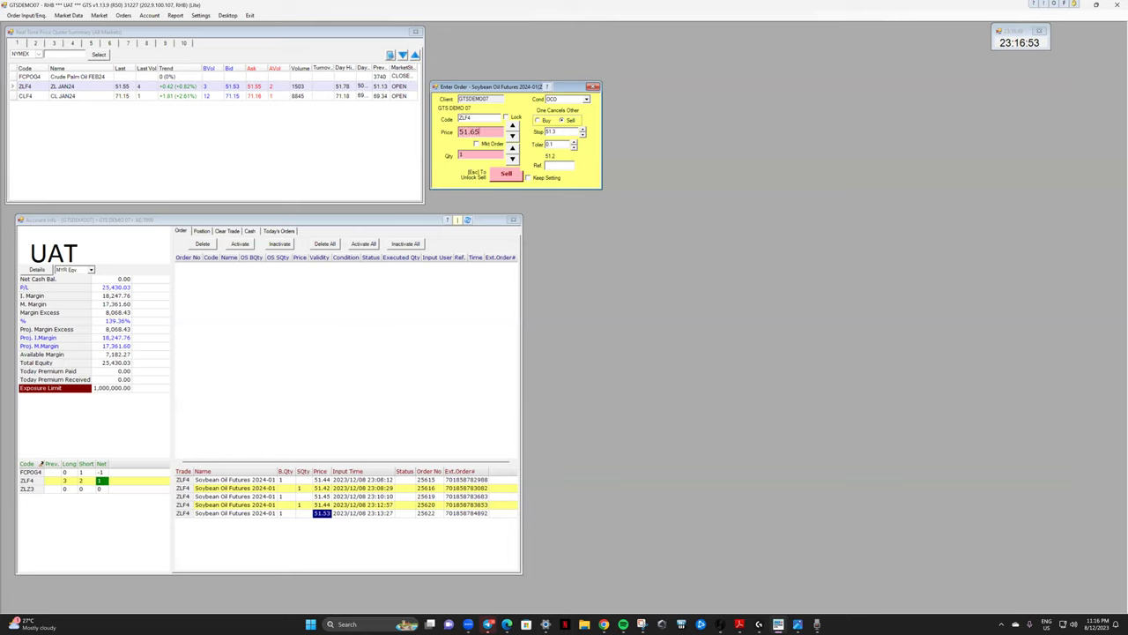
{"action": "left_click", "coordinate": [504, 173]}
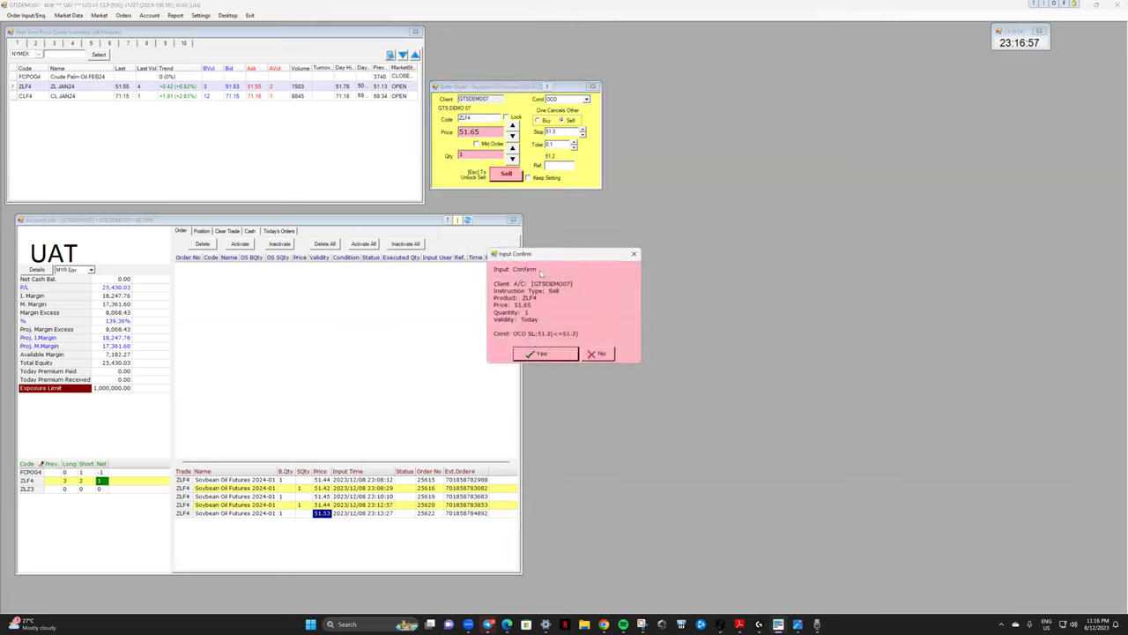
{"action": "left_click_drag", "start_coordinate": [541, 257], "coordinate": [402, 292]}
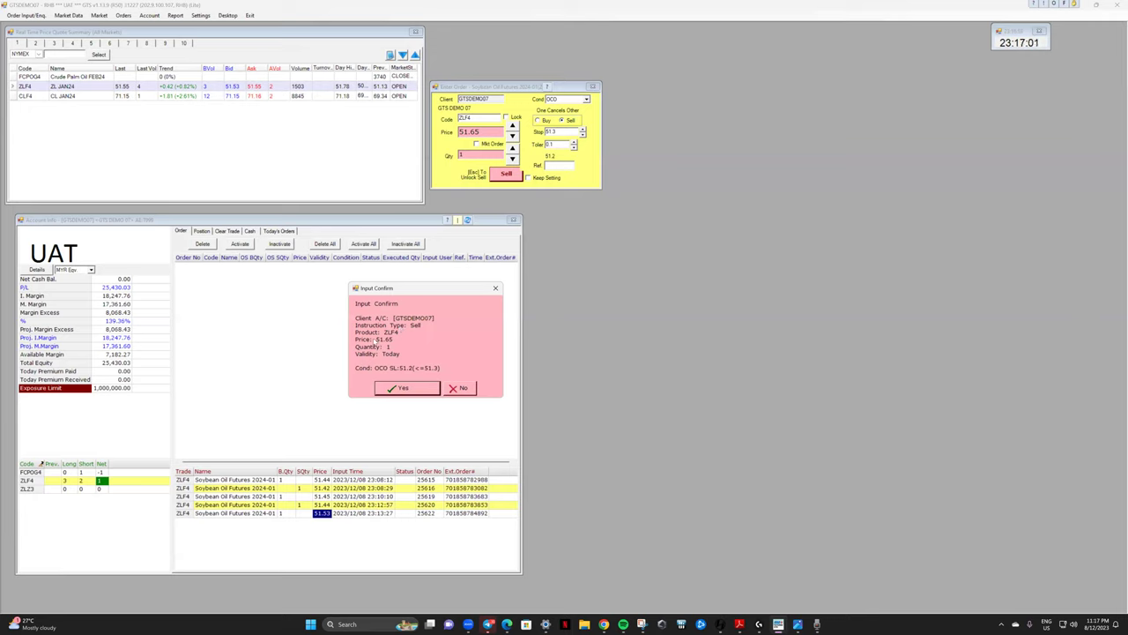
{"action": "left_click", "coordinate": [402, 389]}
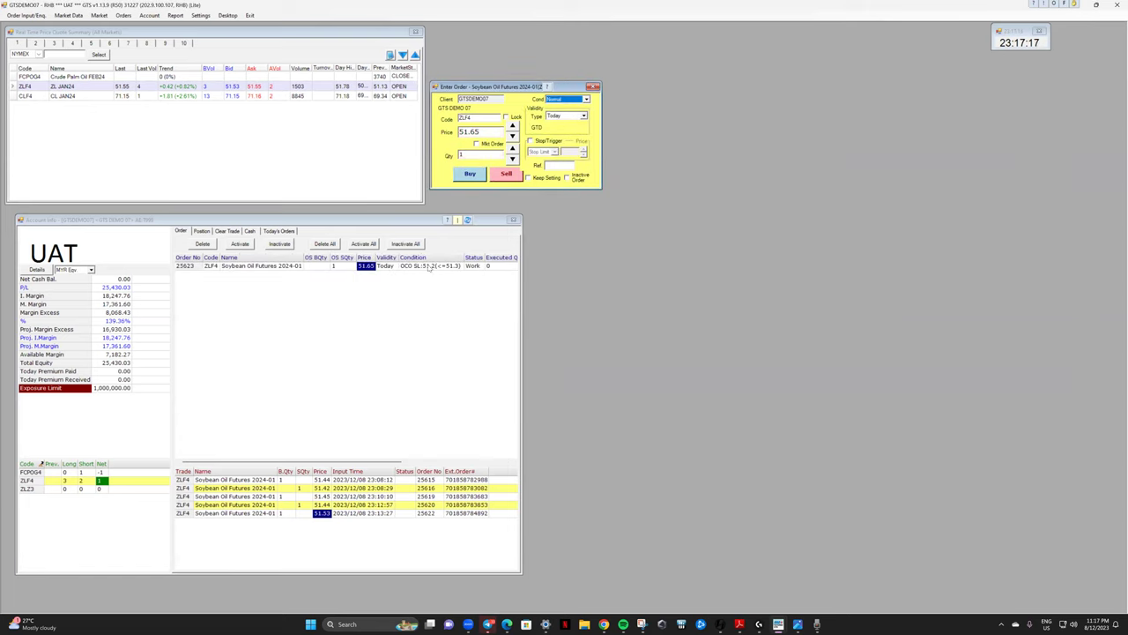
Compare the working ZLF4 order's limit price with its OCO stop condition in the order list.
{"action": "left_click", "coordinate": [429, 266]}
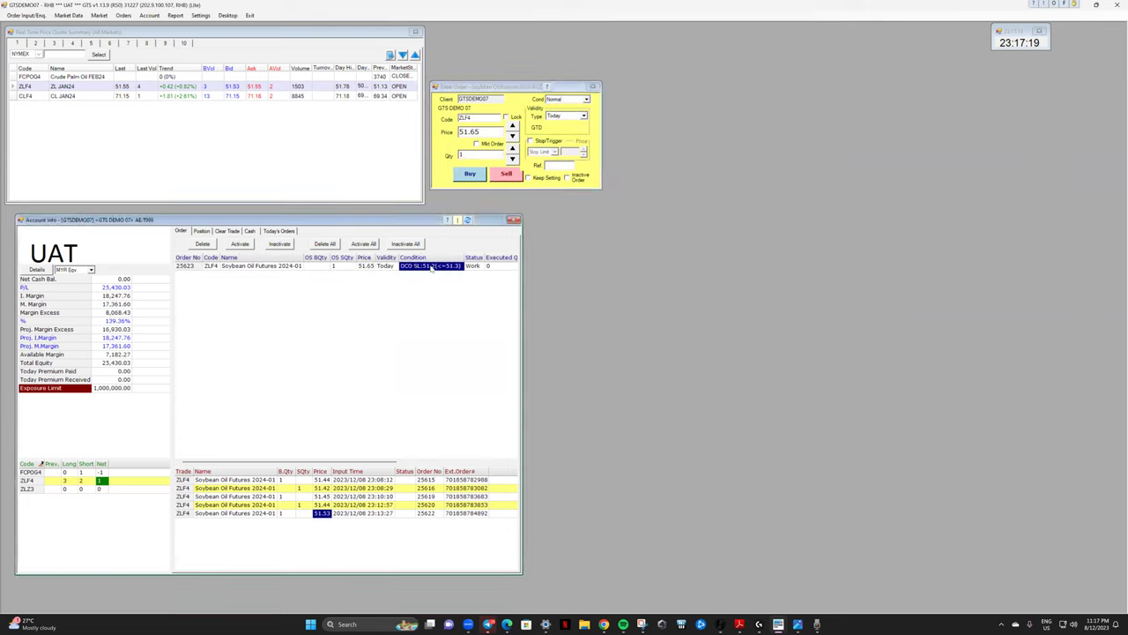
{"action": "left_click", "coordinate": [361, 266]}
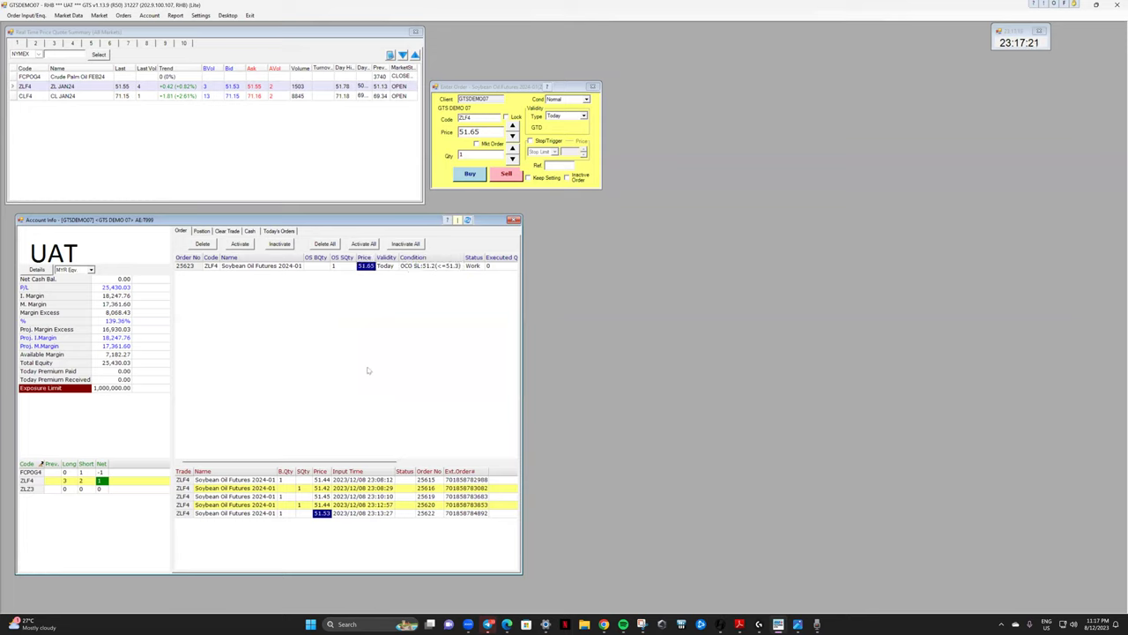
{"action": "left_click", "coordinate": [437, 266]}
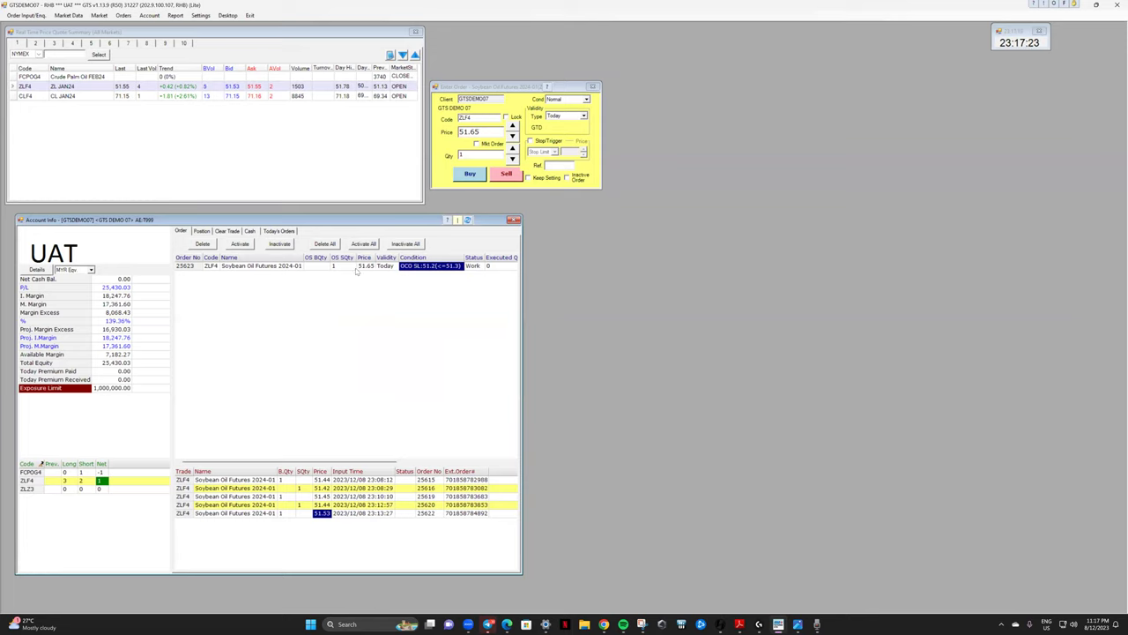
{"action": "left_click", "coordinate": [363, 268]}
{"action": "left_click", "coordinate": [432, 267]}
{"action": "left_click", "coordinate": [365, 269]}
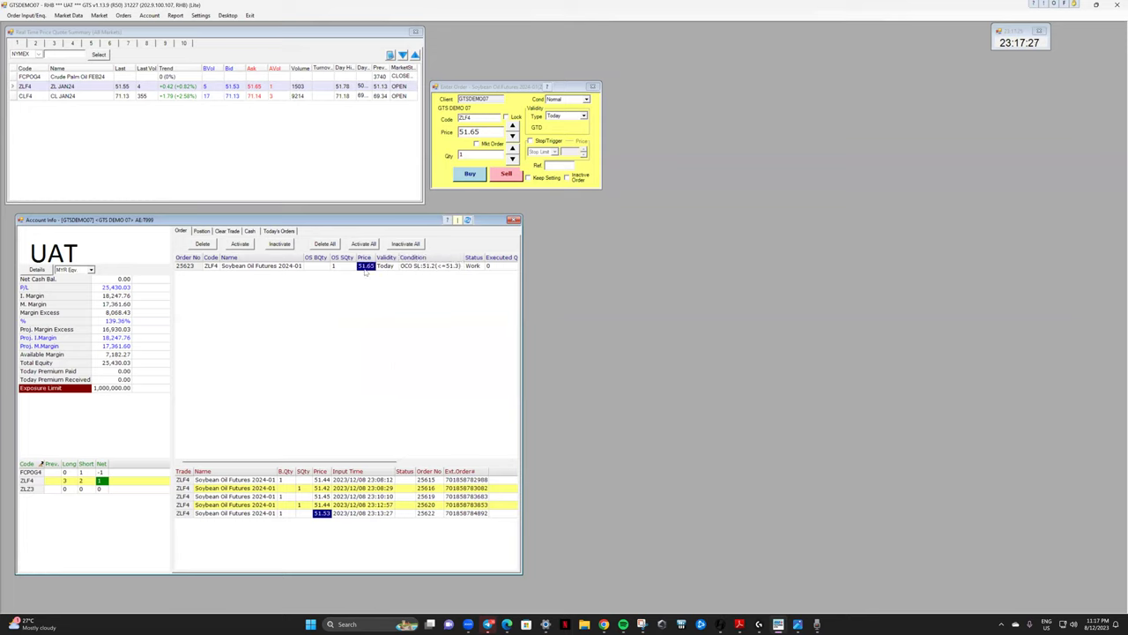
{"action": "left_click", "coordinate": [424, 268]}
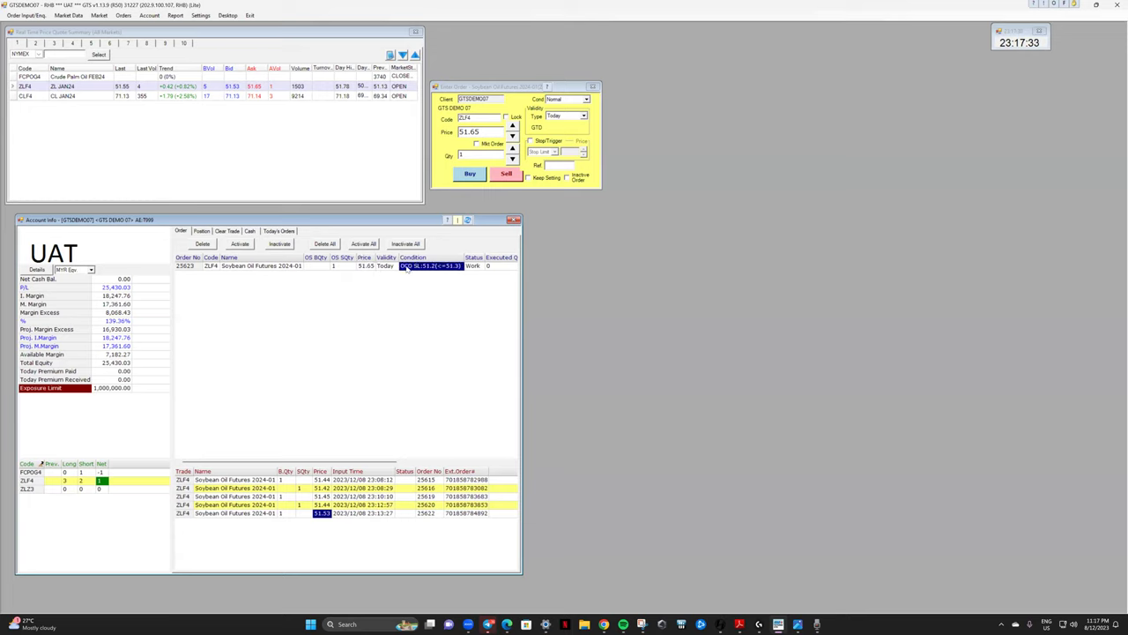
Change the working ZLF4 OCO sell's limit price to 51.53 and submit the change.
{"action": "left_click", "coordinate": [370, 268]}
{"action": "double_click", "coordinate": [370, 268]}
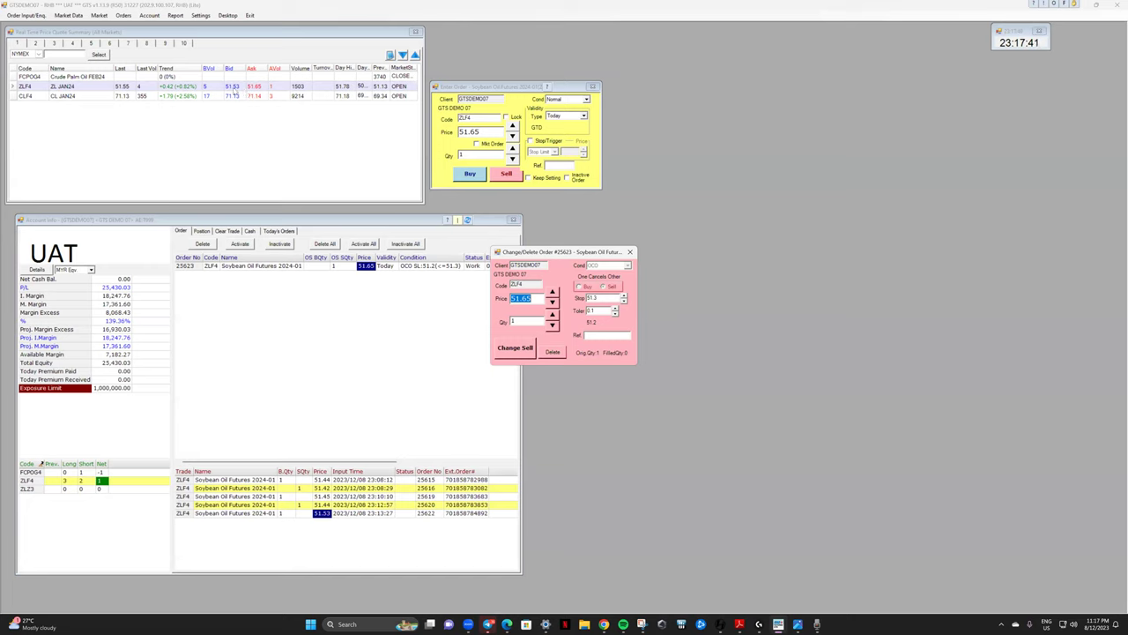
{"action": "left_click", "coordinate": [534, 300]}
{"action": "left_click_drag", "start_coordinate": [534, 301], "coordinate": [495, 301]}
{"action": "type", "text": "51.53"}
{"action": "left_click", "coordinate": [514, 348]}
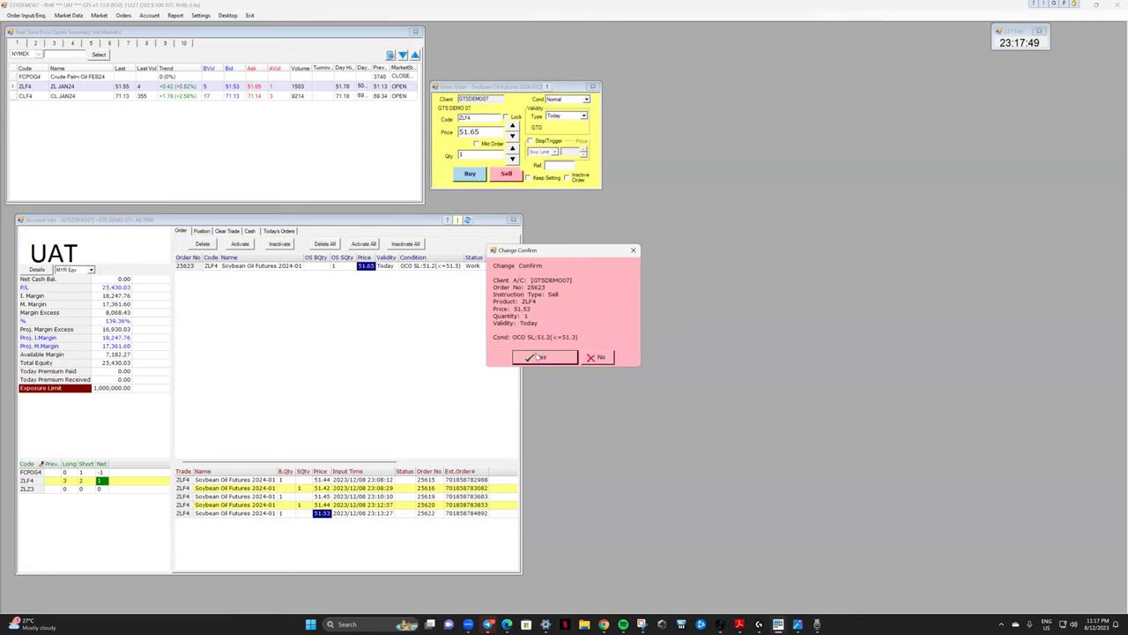
{"action": "left_click", "coordinate": [536, 355]}
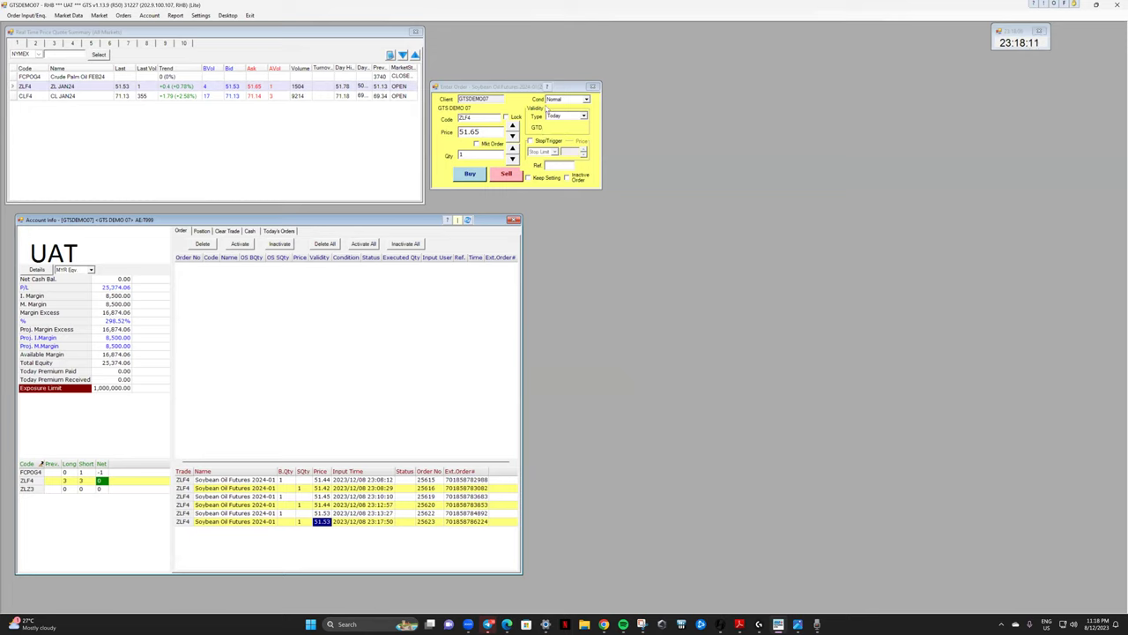
Reset the new ZLF4 order's price to 0 and enable its Stop/Trigger option.
{"action": "left_click", "coordinate": [476, 144]}
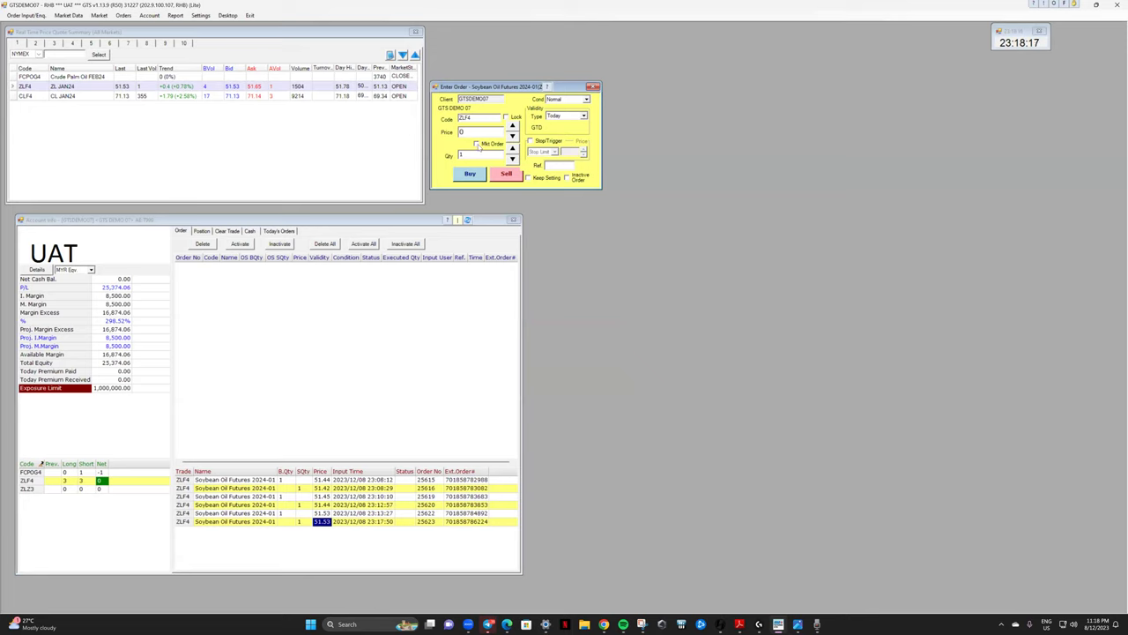
{"action": "double_click", "coordinate": [462, 131]}
{"action": "left_click", "coordinate": [531, 141]}
{"action": "double_click", "coordinate": [475, 131]}
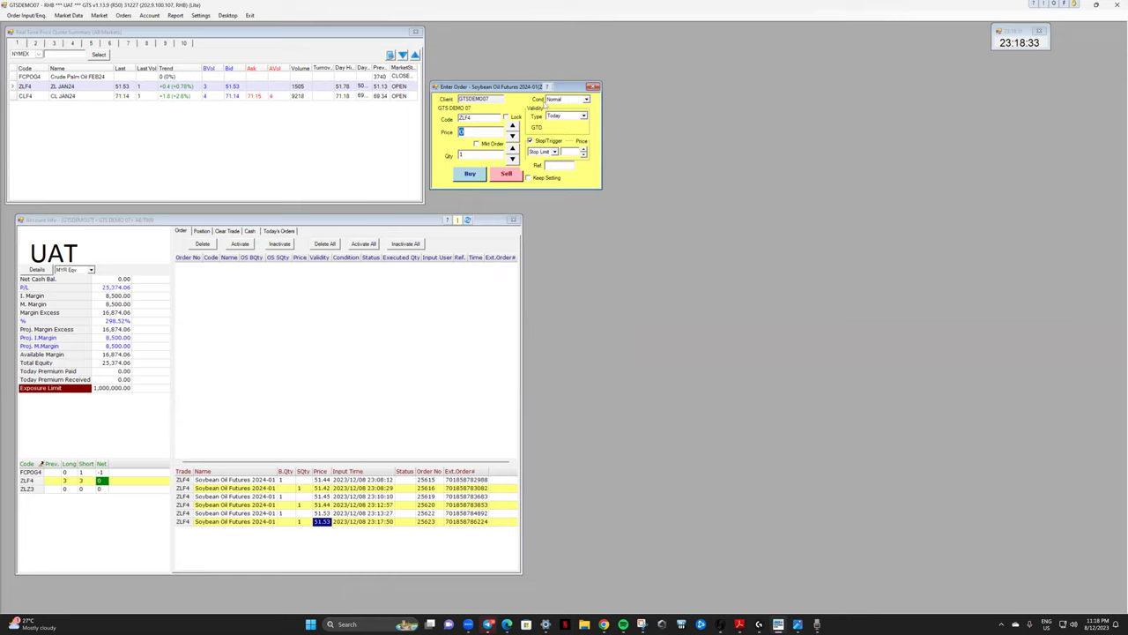
Review the OCO condition's stop, tolerance and price fields, and switch the ZLF4 order's condition to Bull & Bear.
{"action": "left_click", "coordinate": [561, 100]}
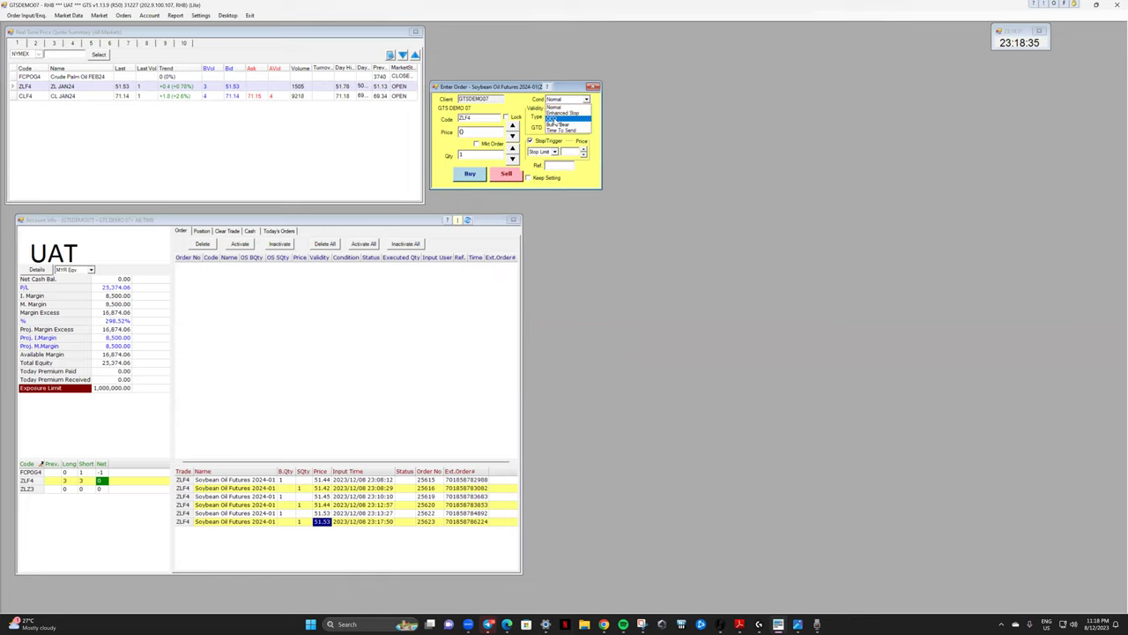
{"action": "left_click", "coordinate": [553, 118]}
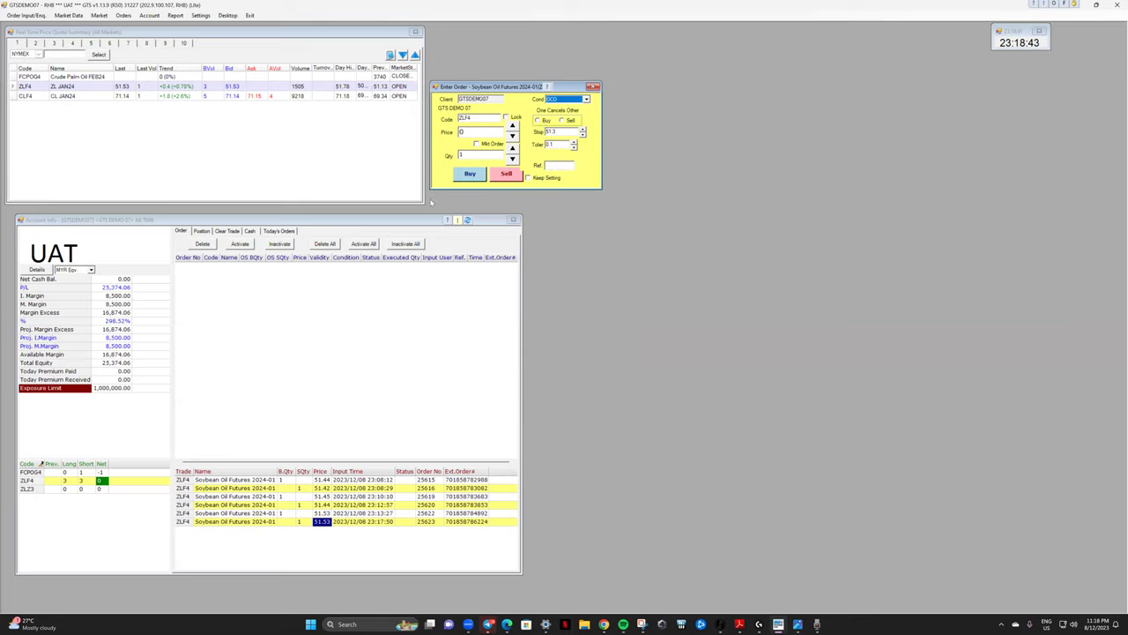
{"action": "double_click", "coordinate": [565, 131]}
{"action": "double_click", "coordinate": [561, 143]}
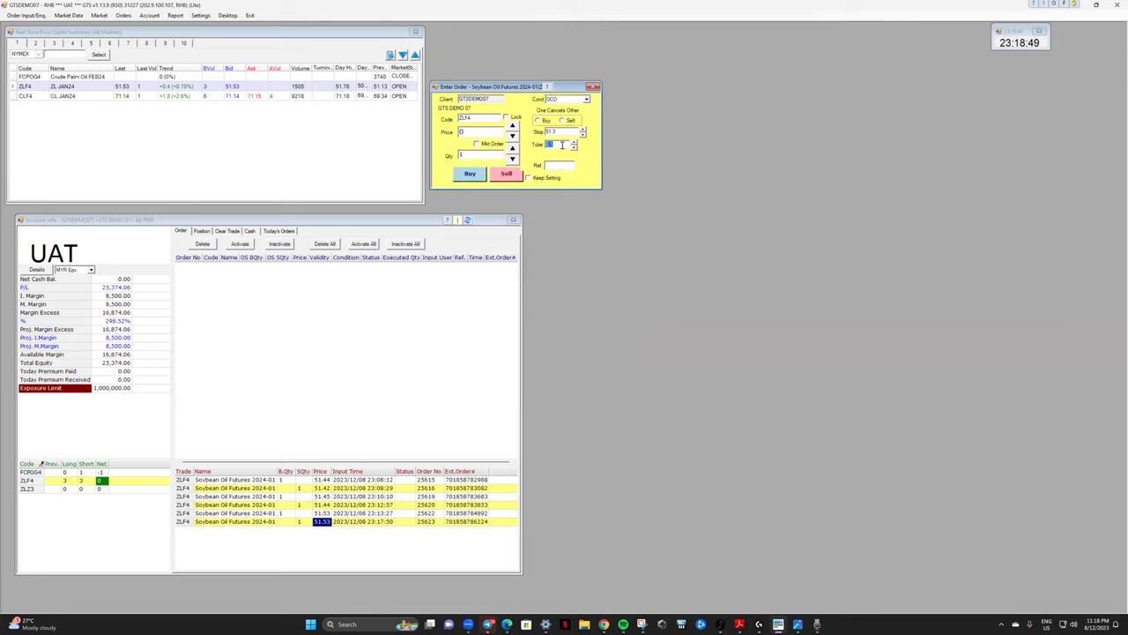
{"action": "double_click", "coordinate": [469, 132]}
{"action": "left_click", "coordinate": [572, 100]}
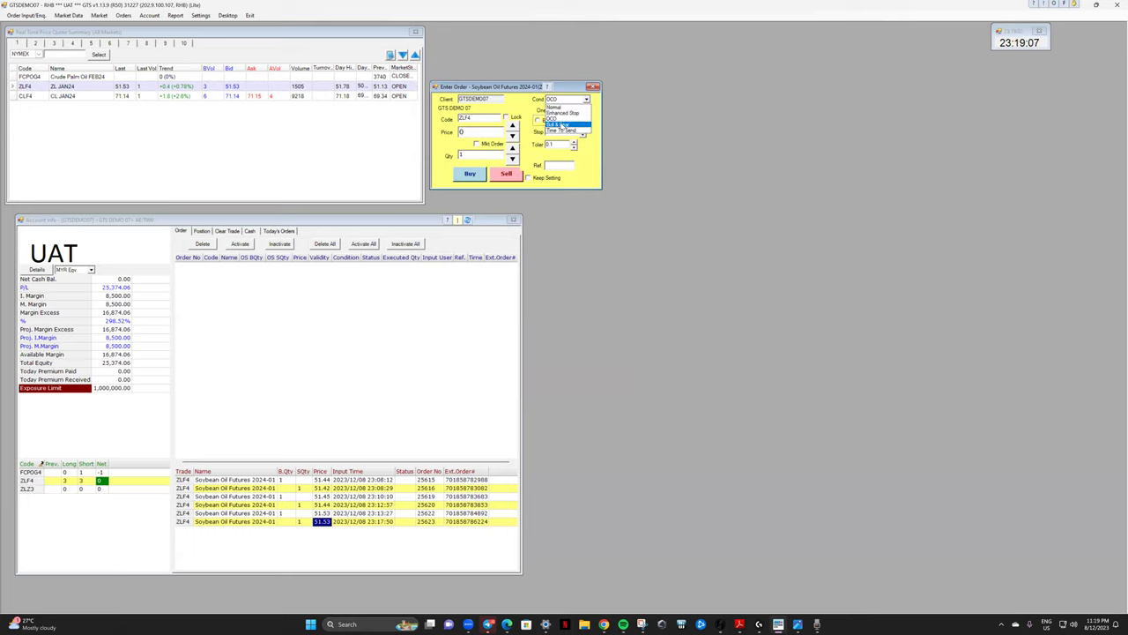
{"action": "left_click", "coordinate": [558, 124]}
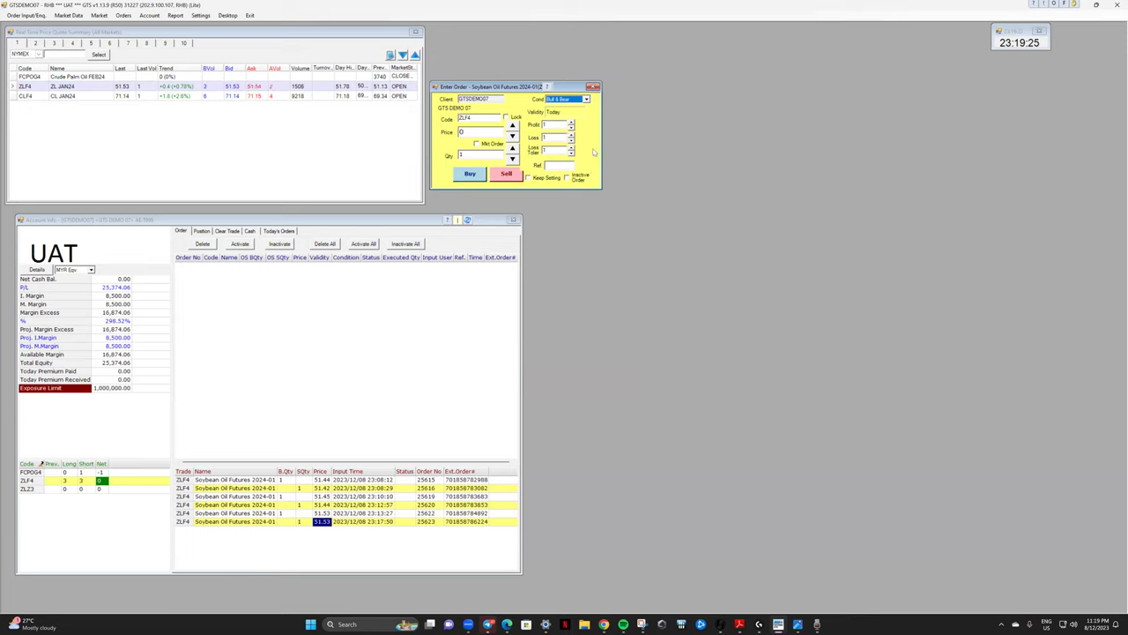
Set the Bull & Bear ZLF4 order's price to 51.50, leaving it as a non-market order.
{"action": "left_click", "coordinate": [472, 133]}
{"action": "left_click", "coordinate": [476, 143]}
{"action": "left_click", "coordinate": [476, 144]}
{"action": "left_click", "coordinate": [472, 132]}
{"action": "type", "text": "51.50"}
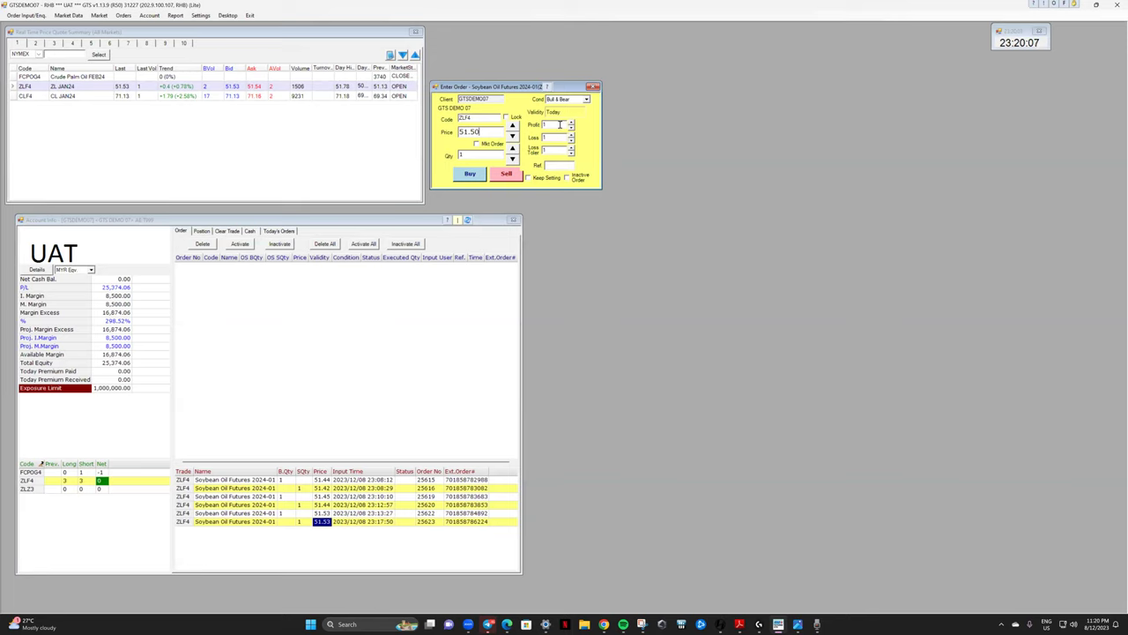
Try to set the Bull & Bear profit distance to 0.
{"action": "left_click", "coordinate": [554, 126]}
{"action": "type", "text": "0"}
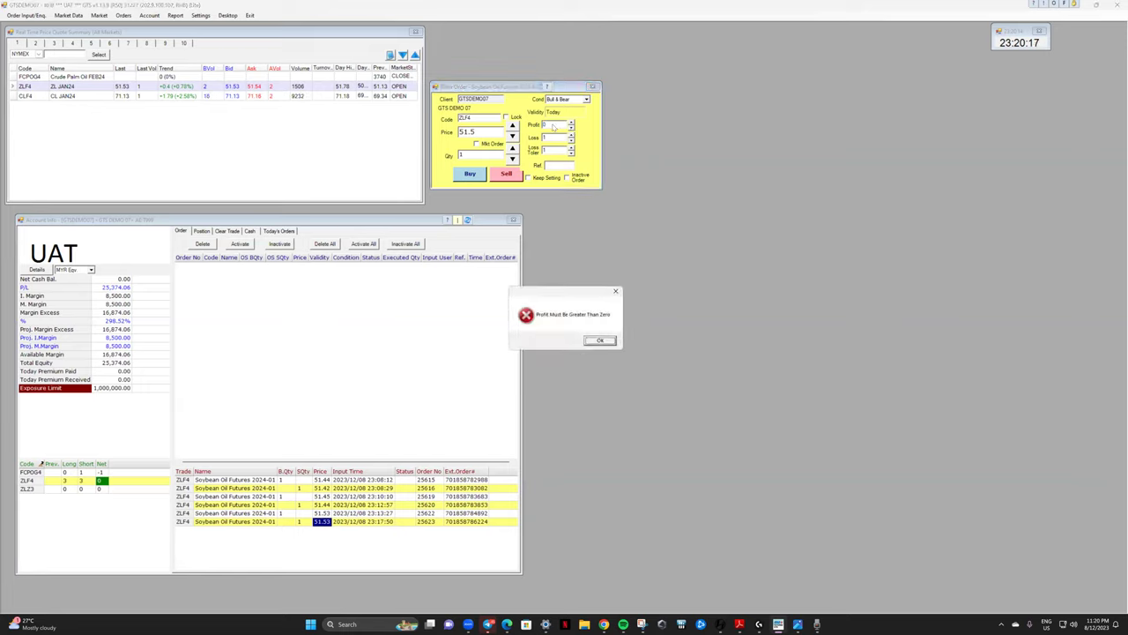
{"action": "left_click", "coordinate": [599, 340]}
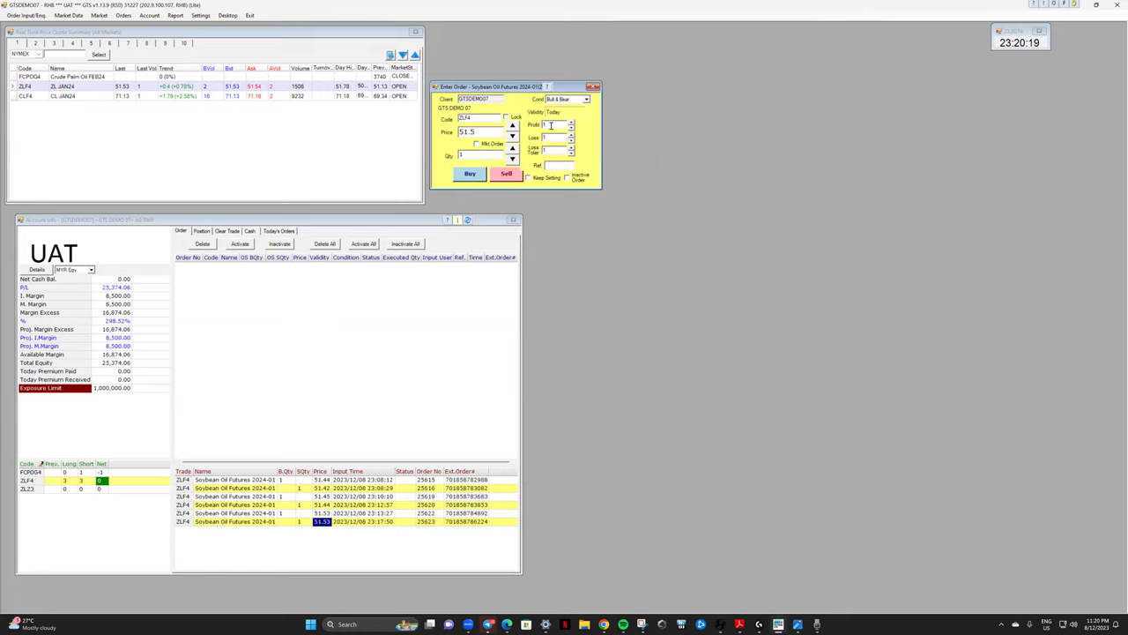
{"action": "left_click", "coordinate": [570, 130]}
{"action": "type", "text": "0.98"}
{"action": "key", "text": "Tab"}
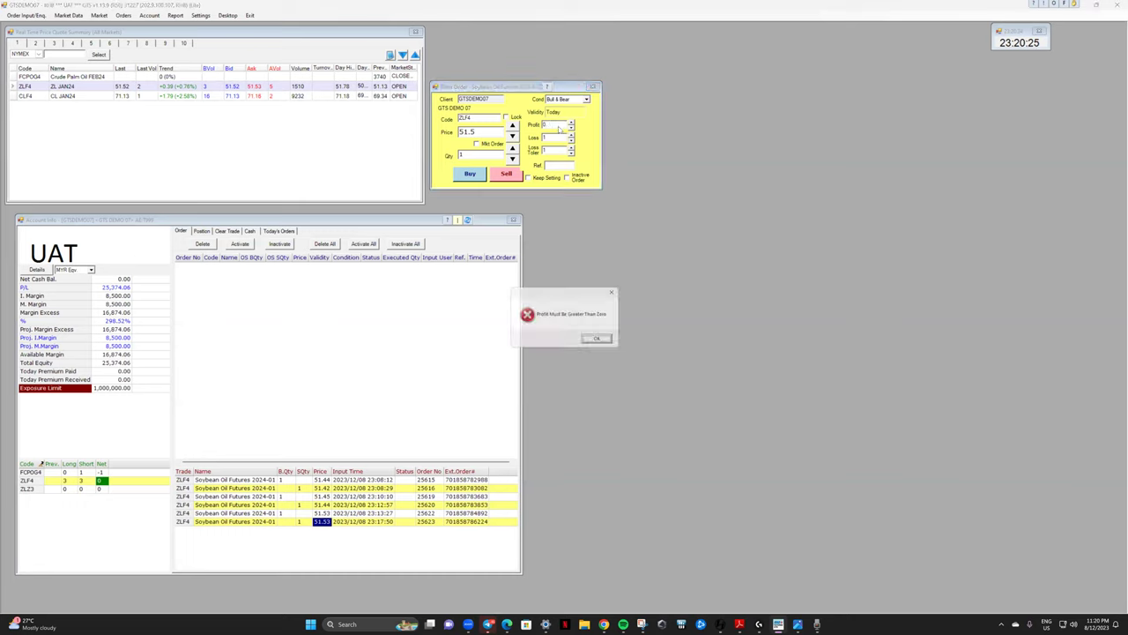
{"action": "left_click", "coordinate": [599, 341]}
Set the Bull & Bear condition's profit to 0.4, loss to 0.2 and loss tolerance to 0.1.
{"action": "left_click", "coordinate": [570, 130]}
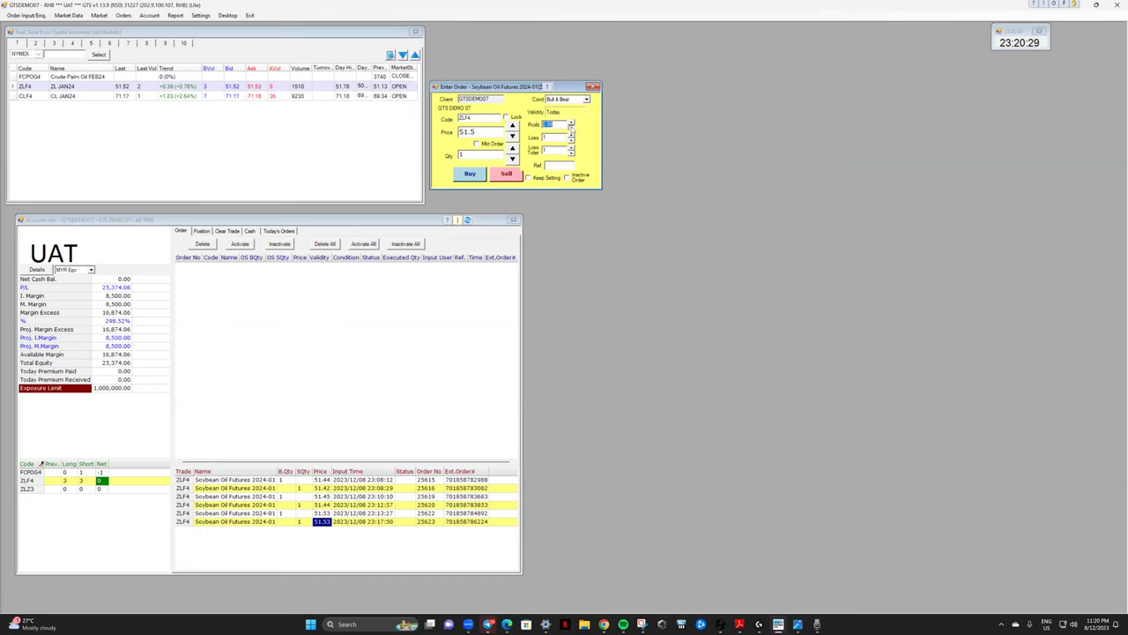
{"action": "left_click", "coordinate": [570, 129]}
{"action": "key", "text": "Tab"}
{"action": "left_click", "coordinate": [572, 138]}
{"action": "left_click", "coordinate": [571, 141]}
{"action": "left_click", "coordinate": [571, 153]}
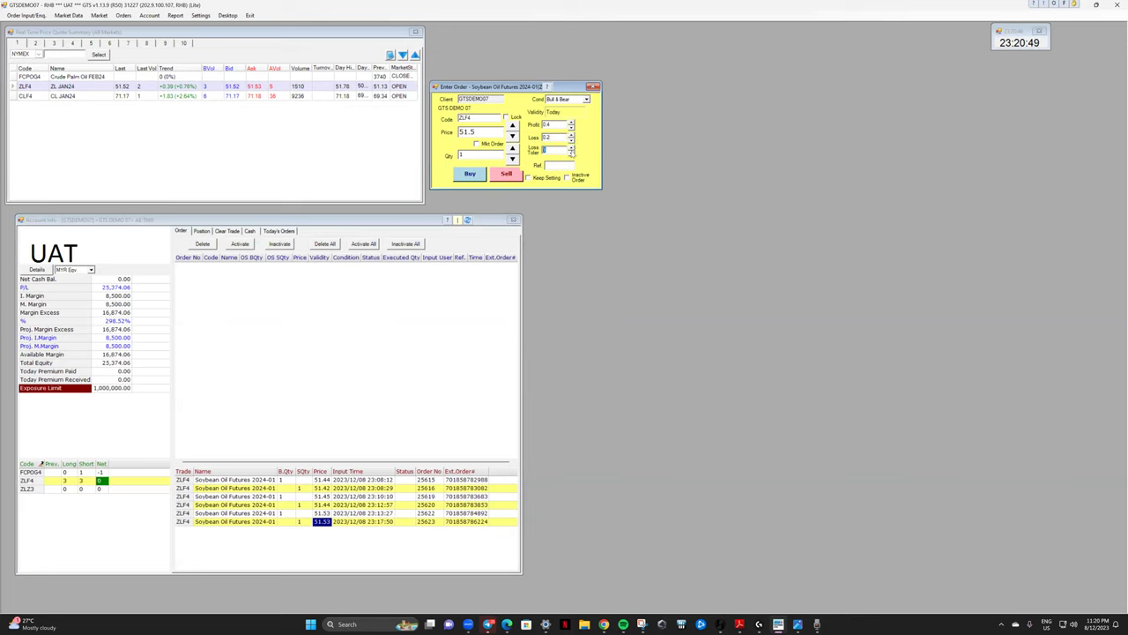
{"action": "left_click", "coordinate": [571, 153]}
{"action": "left_click", "coordinate": [571, 154]}
{"action": "left_click", "coordinate": [572, 154]}
Submit the one-lot ZLF4 Bull & Bear order as a buy at 51.5 and confirm it.
{"action": "left_click", "coordinate": [471, 174]}
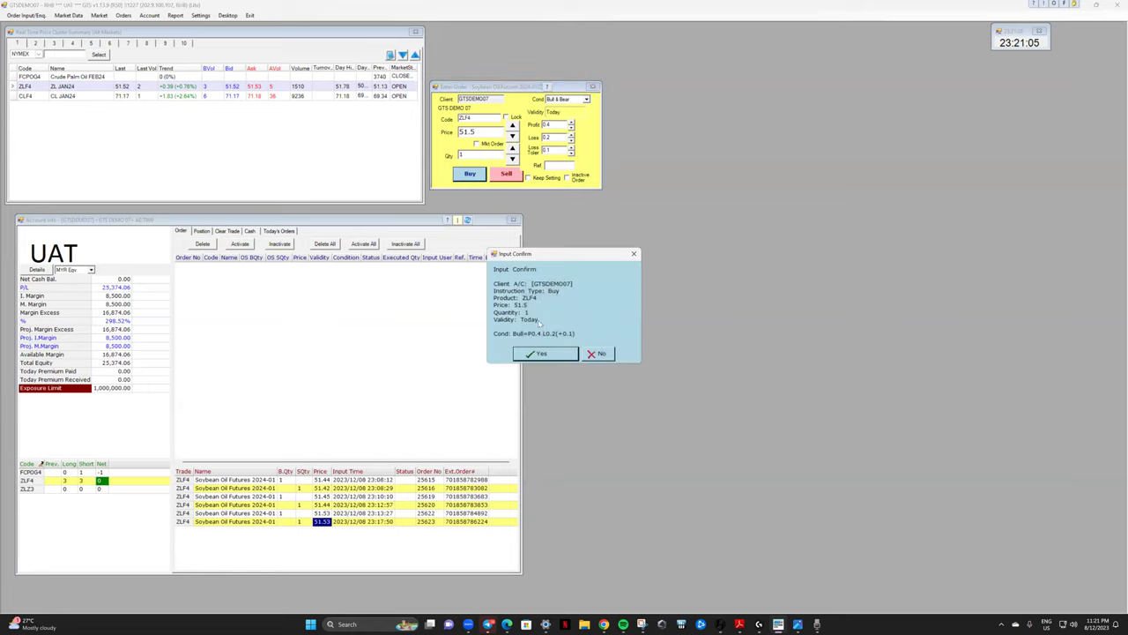
{"action": "left_click_drag", "start_coordinate": [553, 257], "coordinate": [412, 277]}
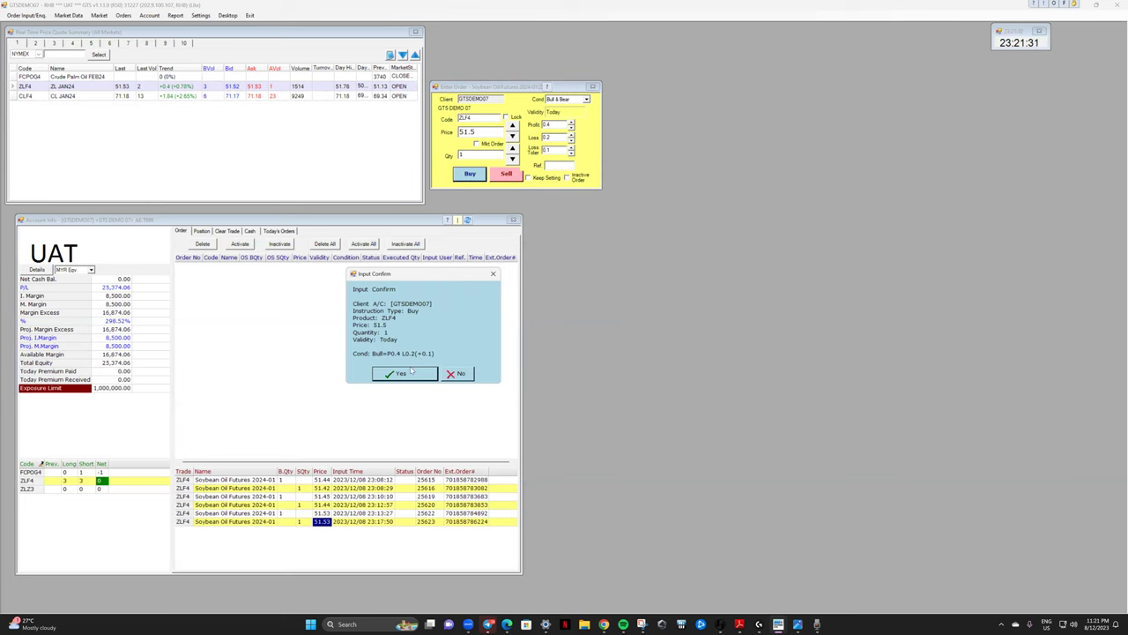
{"action": "left_click", "coordinate": [401, 374]}
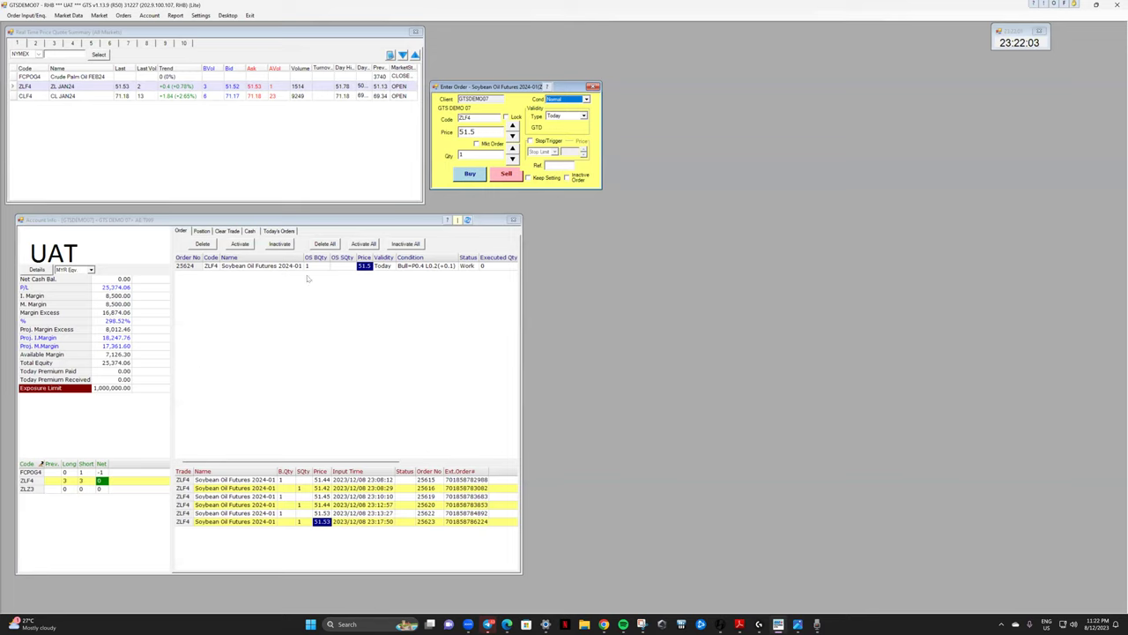
Change the working ZLF4 Bull & Bear buy's price to 51.53 and submit the change.
{"action": "double_click", "coordinate": [364, 266]}
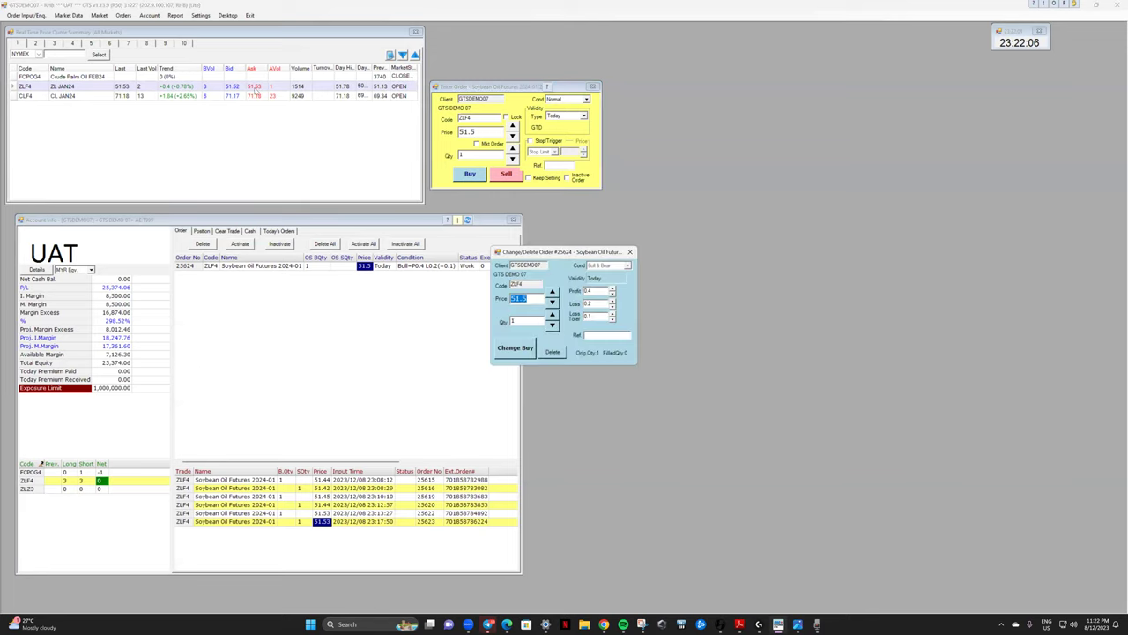
{"action": "left_click", "coordinate": [540, 299]}
{"action": "type", "text": "3"}
{"action": "left_click", "coordinate": [520, 349]}
{"action": "left_click", "coordinate": [535, 356]}
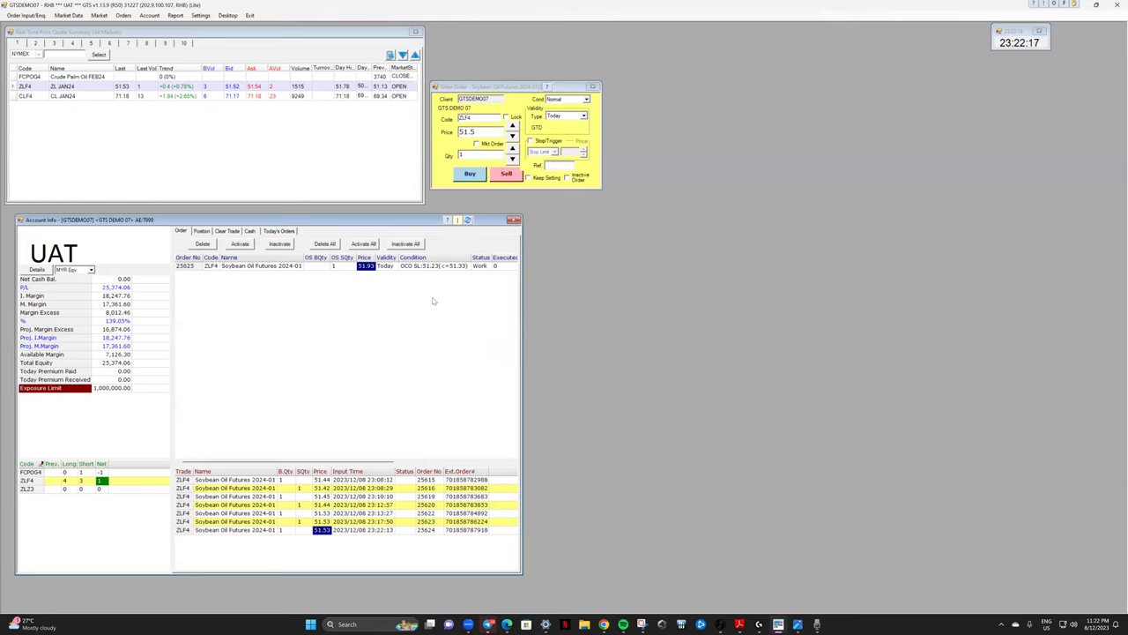
Change the resulting ZLF4 OCO sell's limit price to 51.52 and submit the change.
{"action": "double_click", "coordinate": [368, 266]}
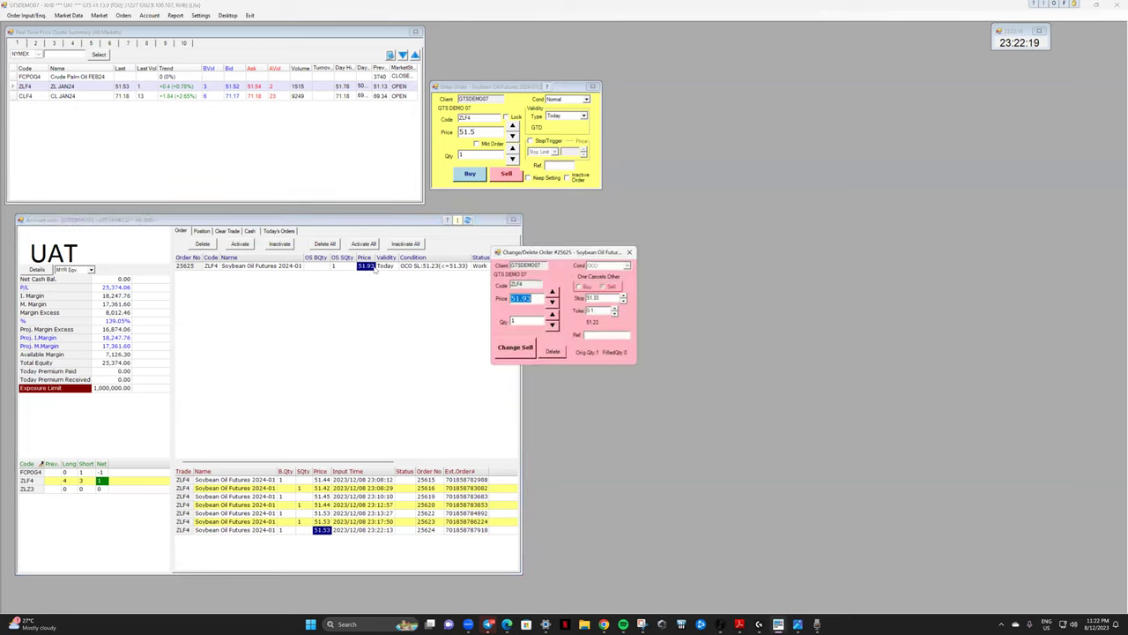
{"action": "left_click", "coordinate": [538, 299]}
{"action": "key", "text": "BackSpace"}
{"action": "key", "text": "BackSpace"}
{"action": "type", "text": "53"}
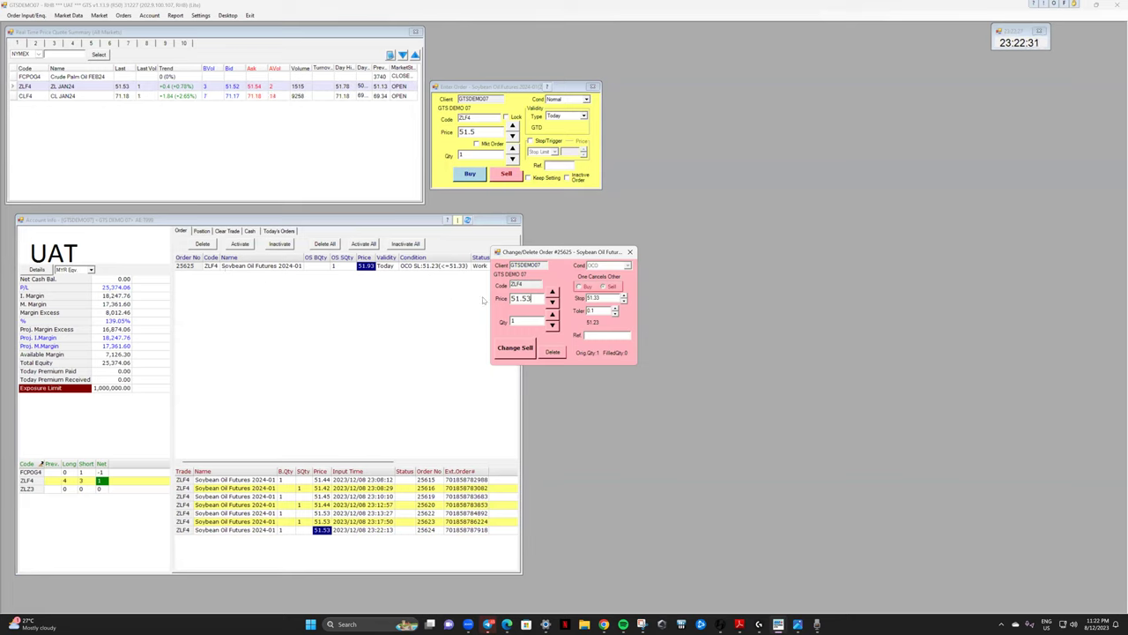
{"action": "left_click", "coordinate": [551, 301]}
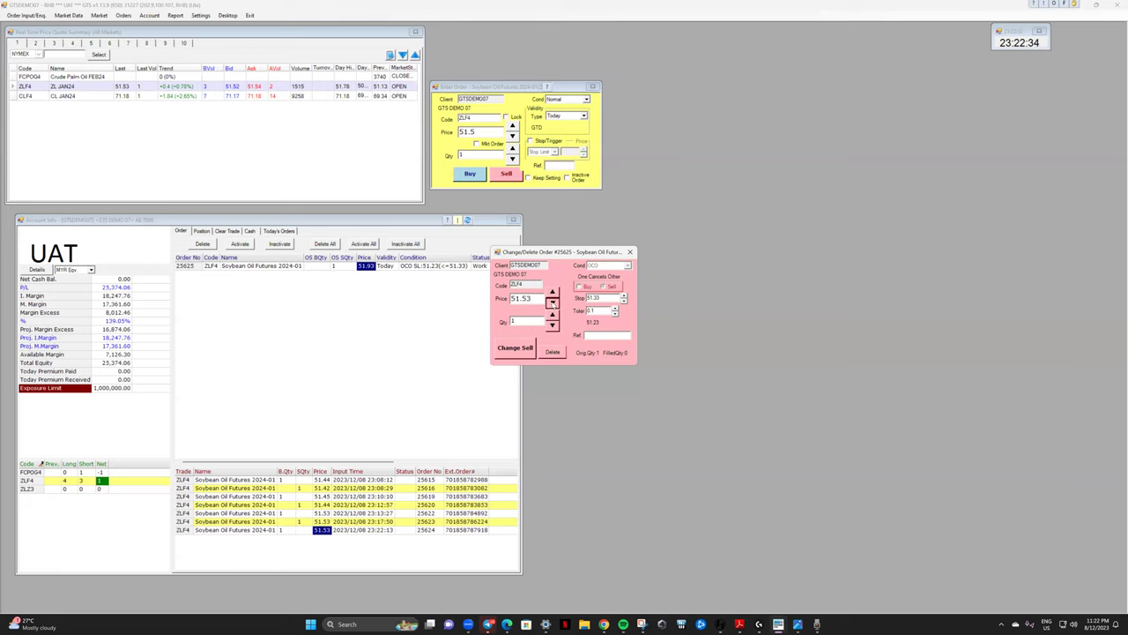
{"action": "left_click", "coordinate": [516, 348]}
{"action": "left_click", "coordinate": [536, 356]}
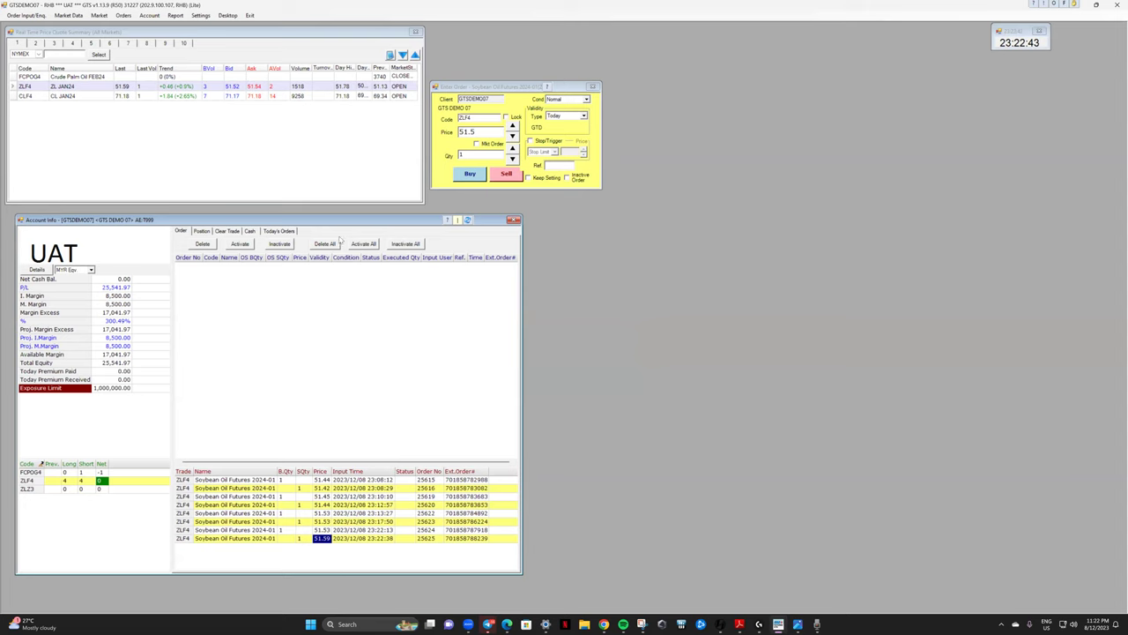
Check the latest completed ZLF4 orders in today's order history and return to the working order list.
{"action": "left_click", "coordinate": [268, 232]}
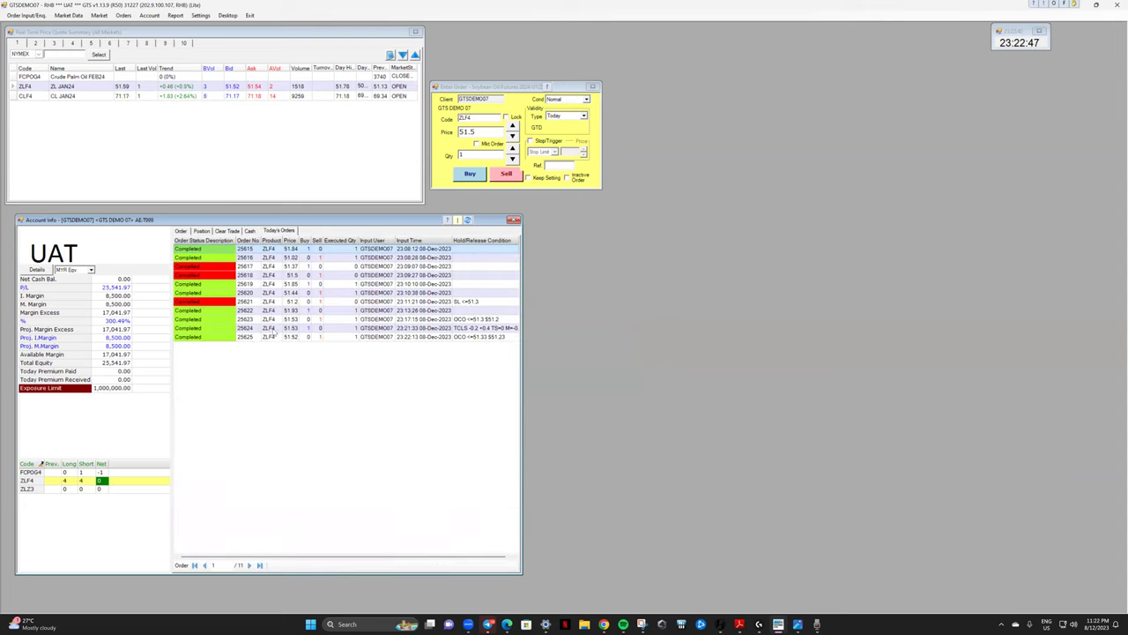
{"action": "left_click", "coordinate": [272, 332]}
{"action": "left_click", "coordinate": [274, 339]}
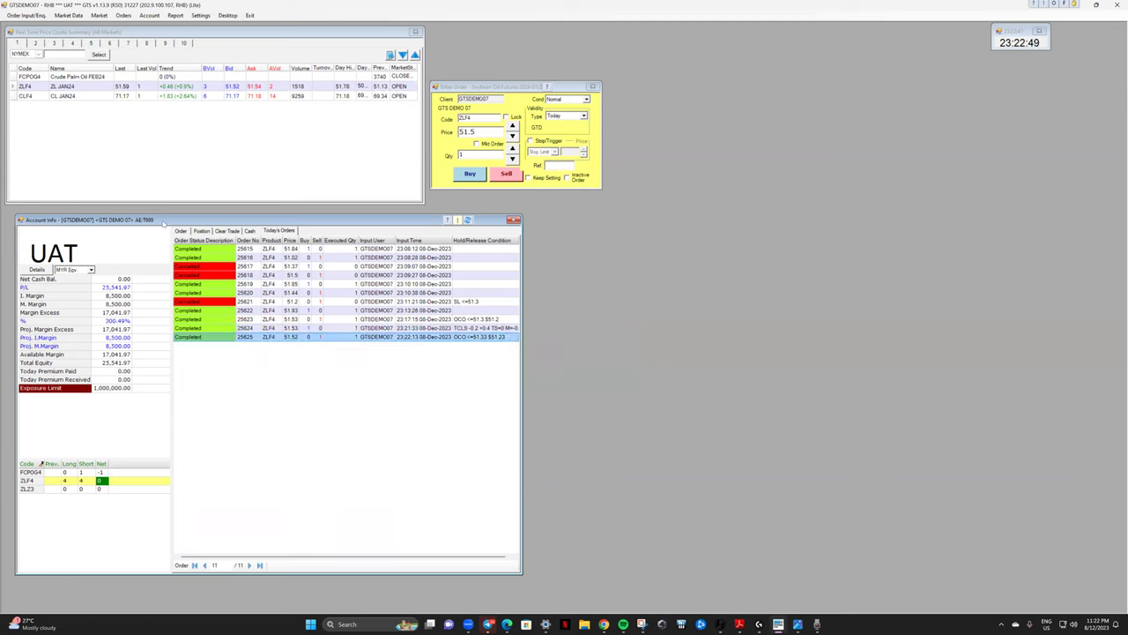
{"action": "left_click", "coordinate": [180, 231]}
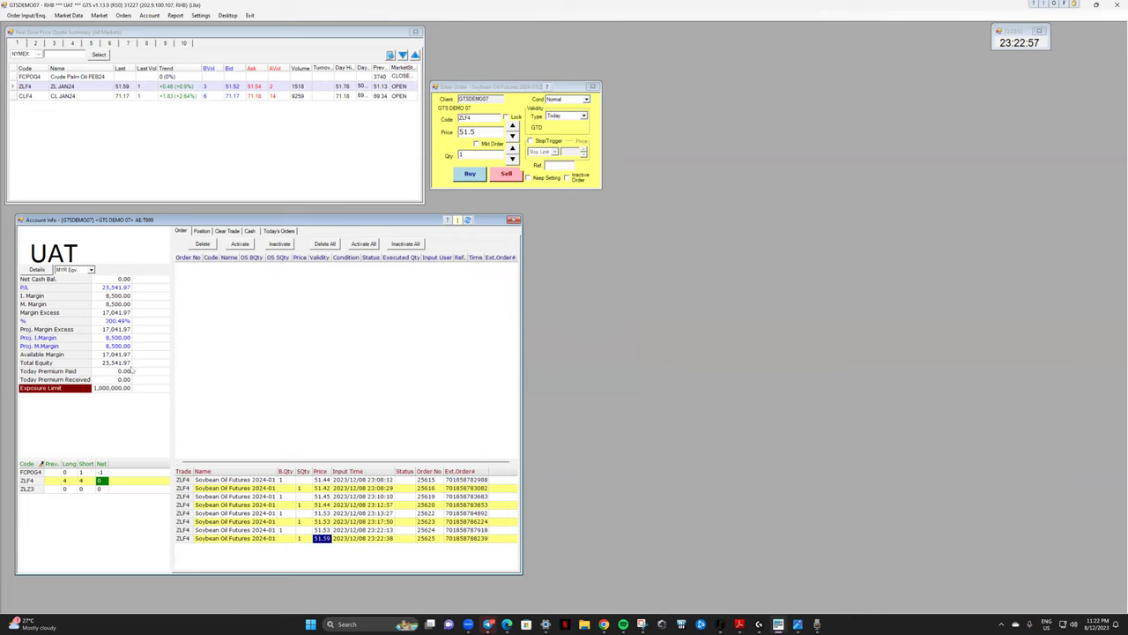
Place another one-lot ZLF4 Bull & Bear buy at 51.5 with profit 0.4, loss 0.2 and loss tolerance 0.1.
{"action": "left_click", "coordinate": [558, 100]}
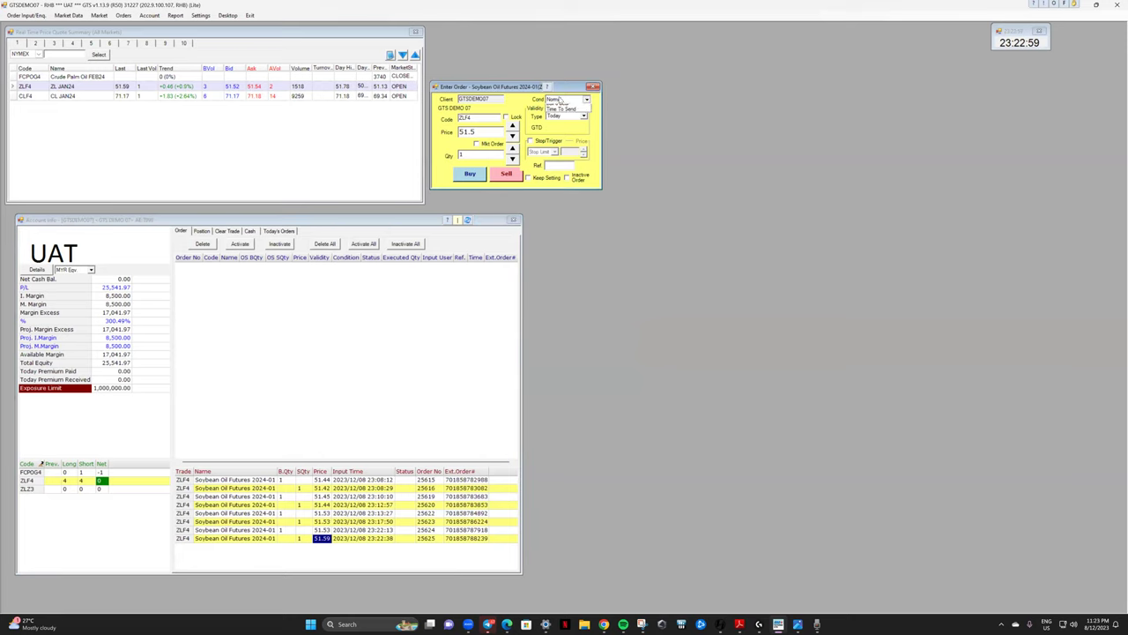
{"action": "left_click", "coordinate": [564, 130]}
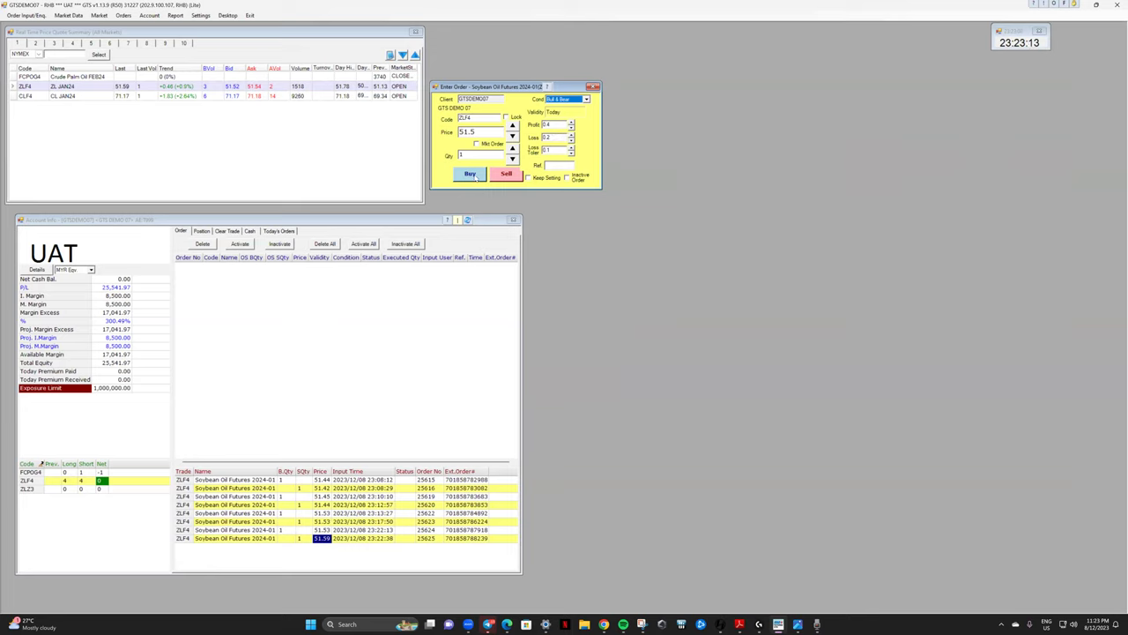
{"action": "left_click", "coordinate": [472, 175]}
{"action": "left_click", "coordinate": [539, 353]}
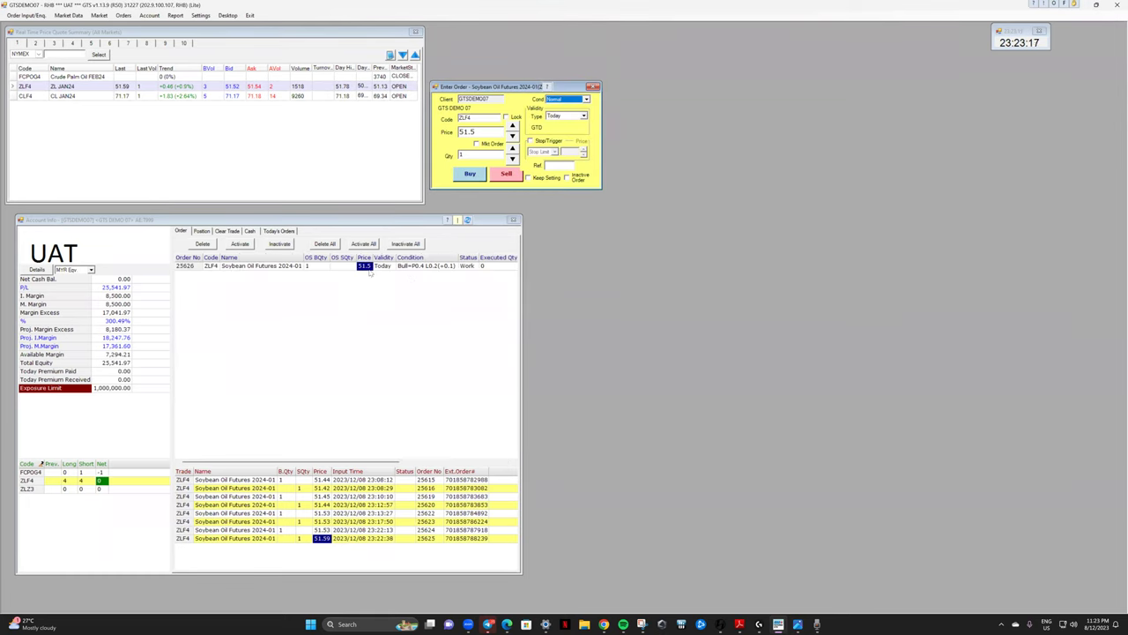
Raise the new ZLF4 Bull & Bear buy's price to 51.54 and submit the change.
{"action": "double_click", "coordinate": [368, 269]}
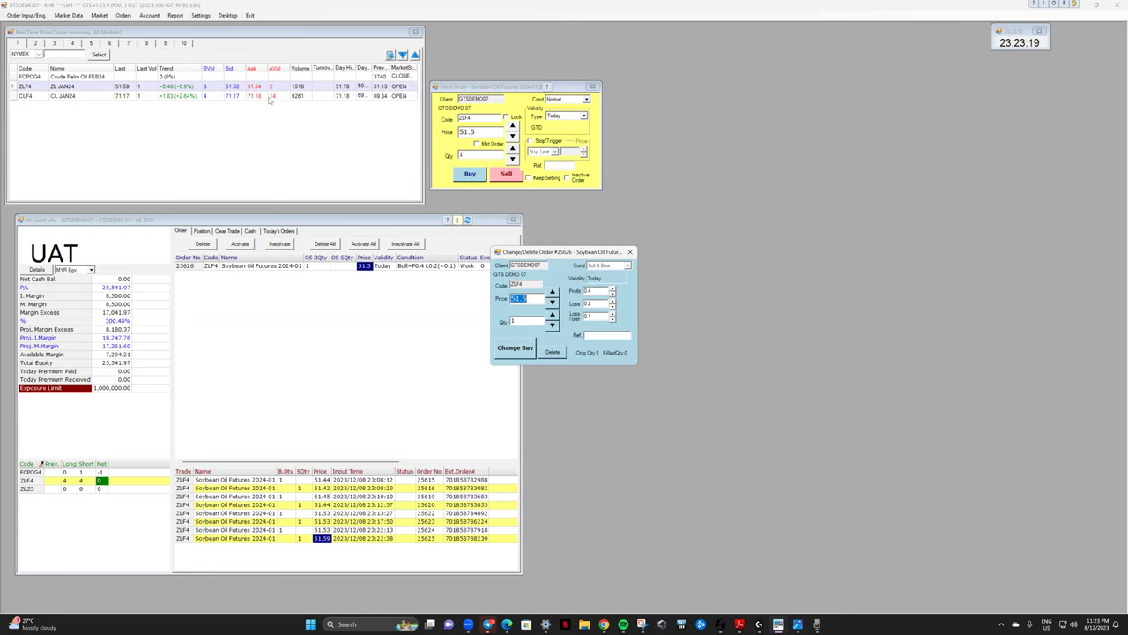
{"action": "left_click", "coordinate": [551, 293]}
{"action": "left_click", "coordinate": [552, 292]}
{"action": "left_click", "coordinate": [517, 351]}
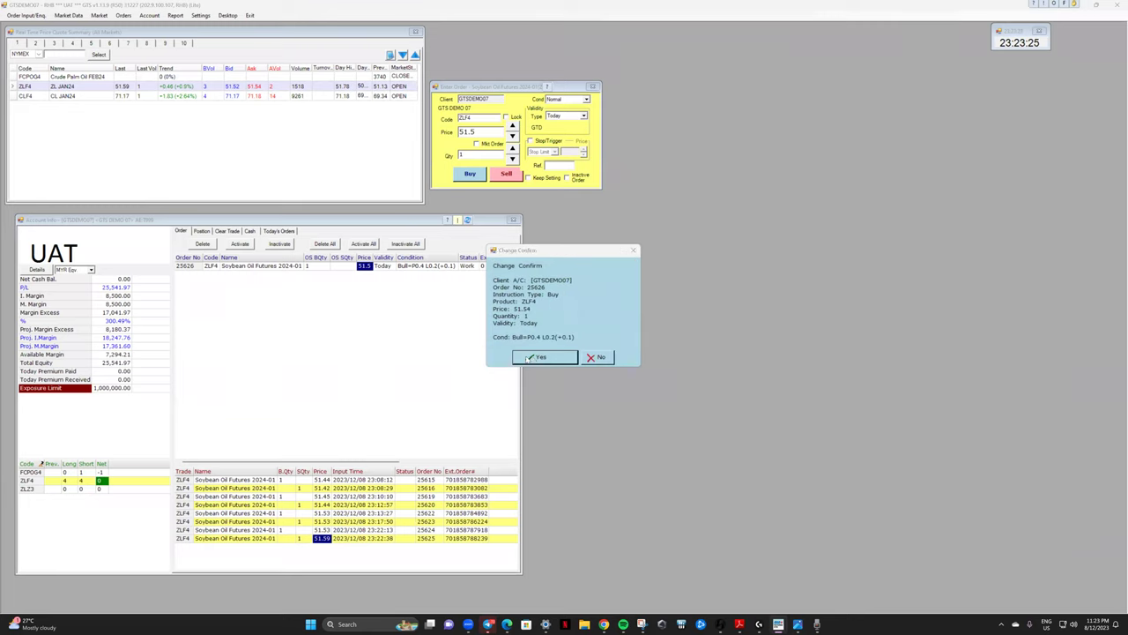
{"action": "left_click", "coordinate": [534, 357]}
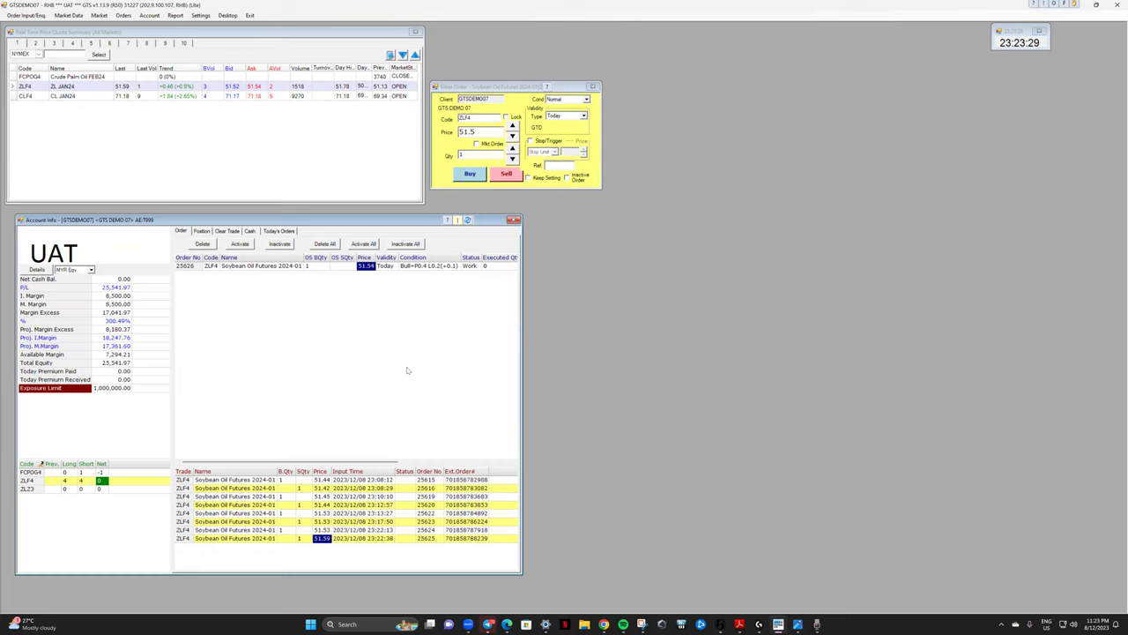
Raise the still-working ZLF4 Bull & Bear buy's price to the current ask and submit the change.
{"action": "left_click", "coordinate": [254, 95]}
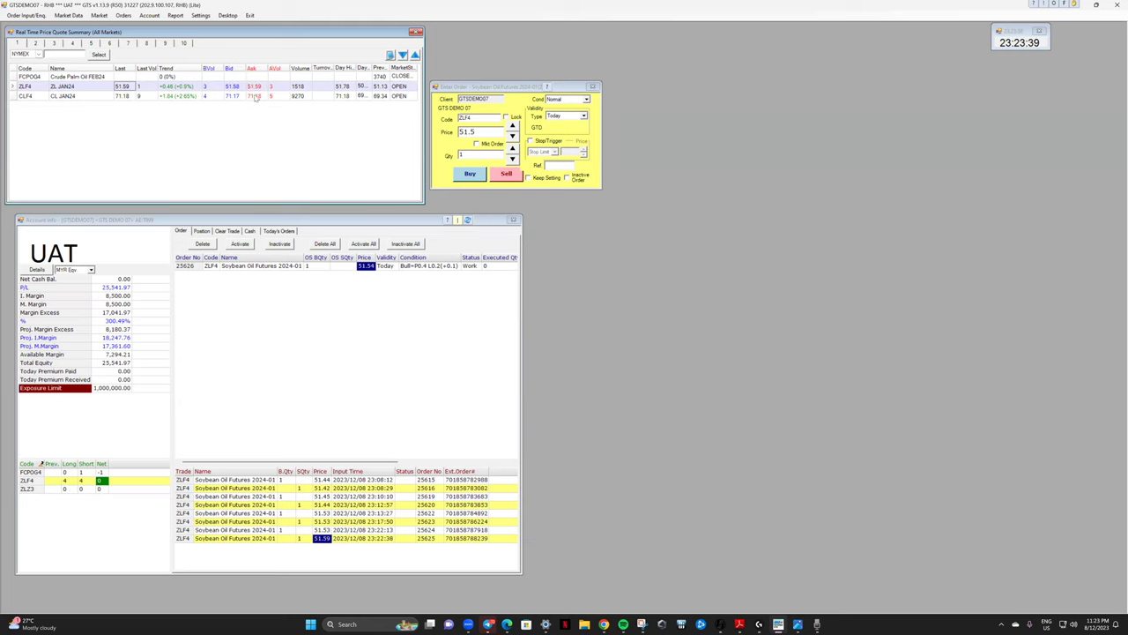
{"action": "double_click", "coordinate": [366, 265]}
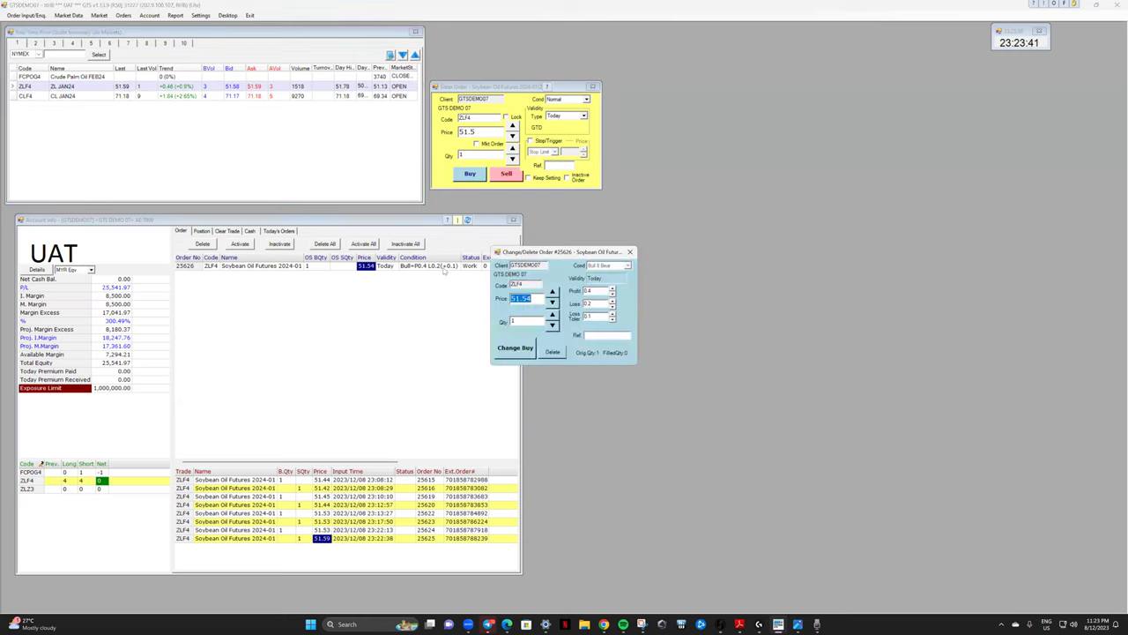
{"action": "left_click", "coordinate": [551, 293]}
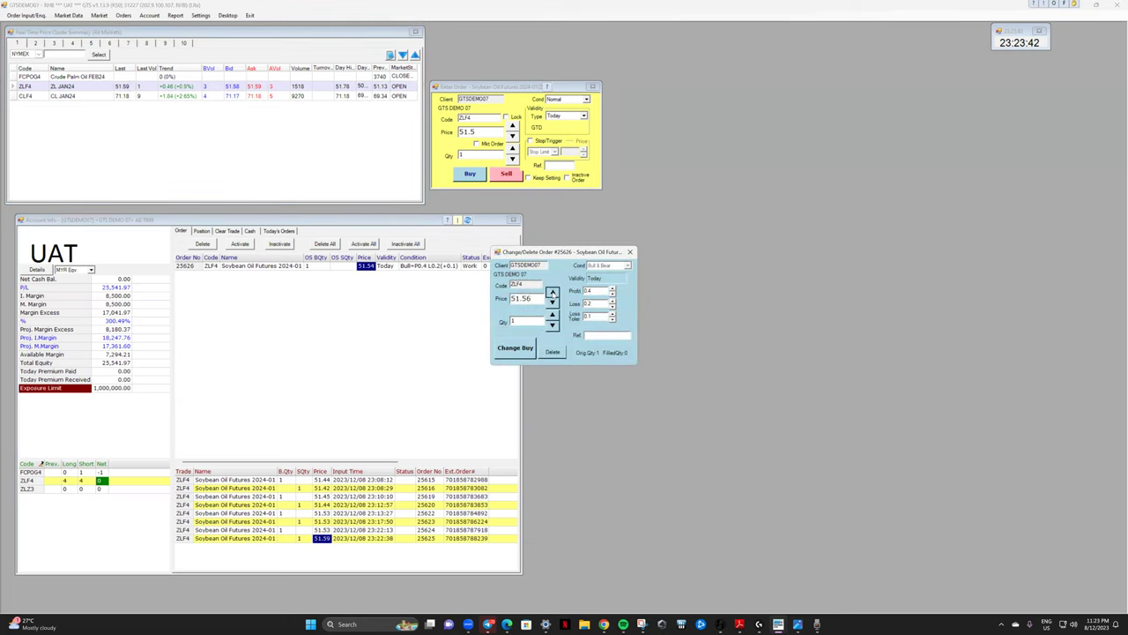
{"action": "left_click", "coordinate": [515, 347]}
{"action": "left_click", "coordinate": [539, 357]}
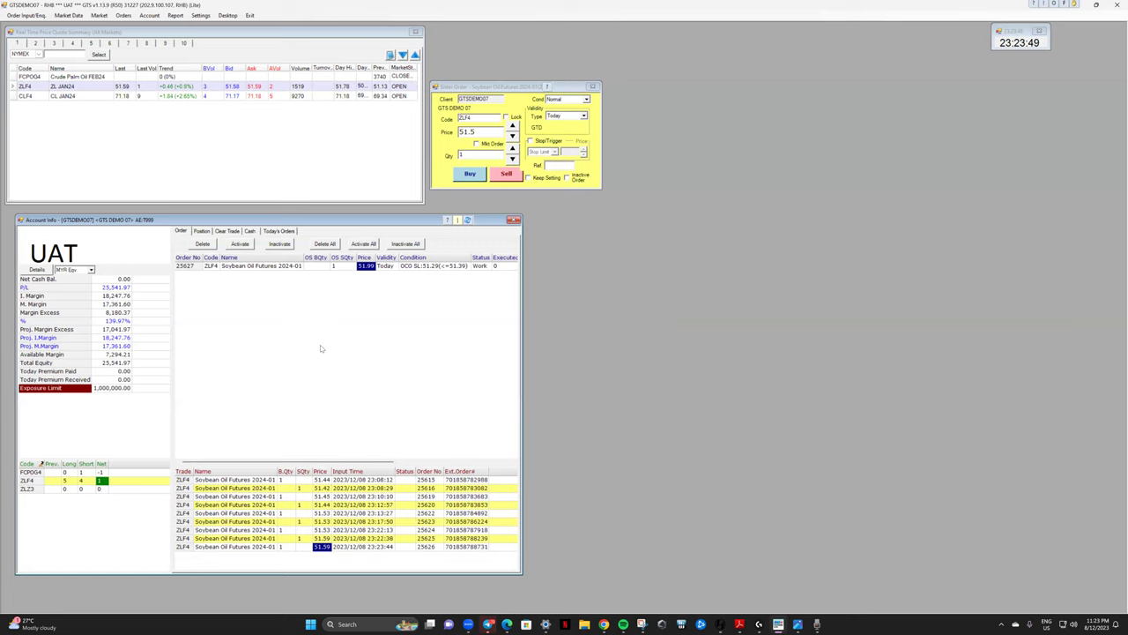
Review the new ZLF4 OCO sell's limit price and stop-loss condition without changing the order.
{"action": "double_click", "coordinate": [367, 271]}
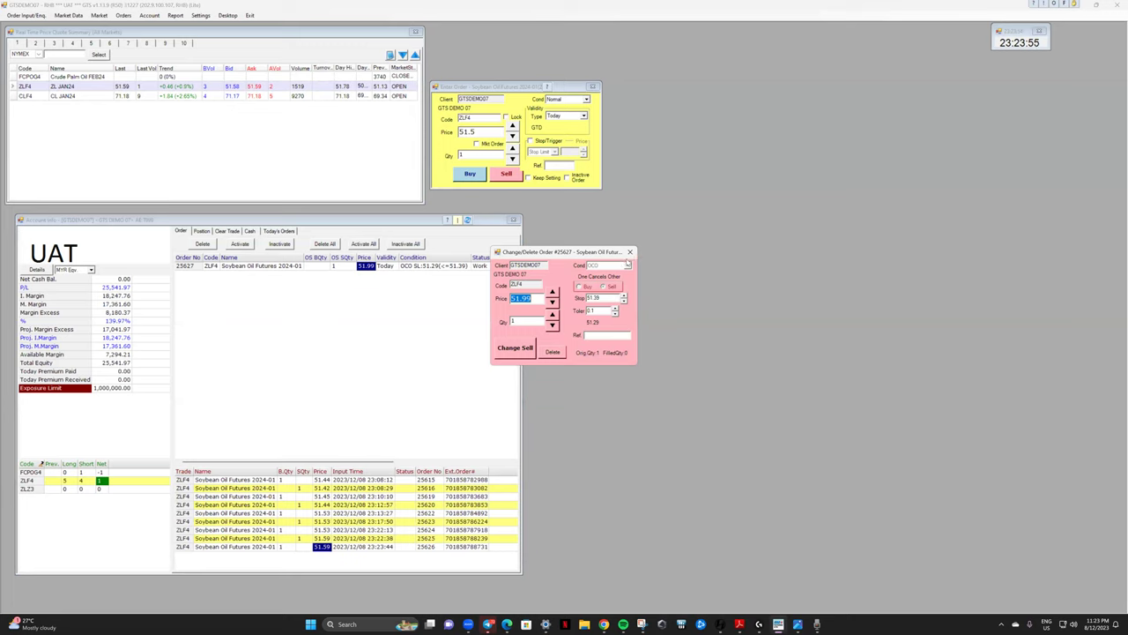
{"action": "left_click", "coordinate": [631, 253]}
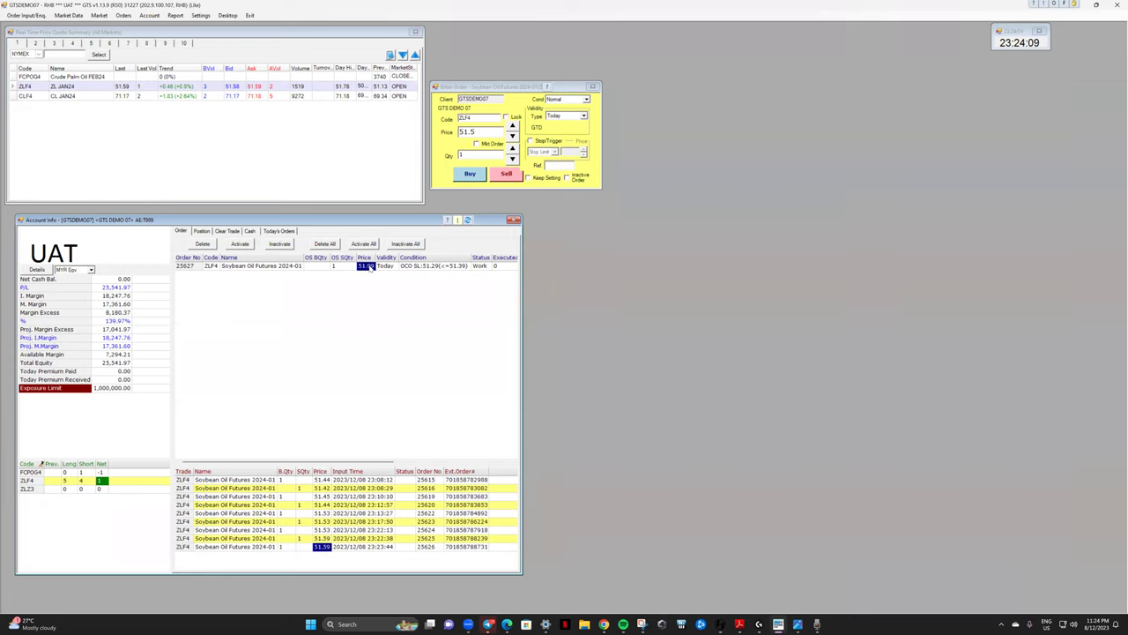
{"action": "left_click", "coordinate": [429, 267]}
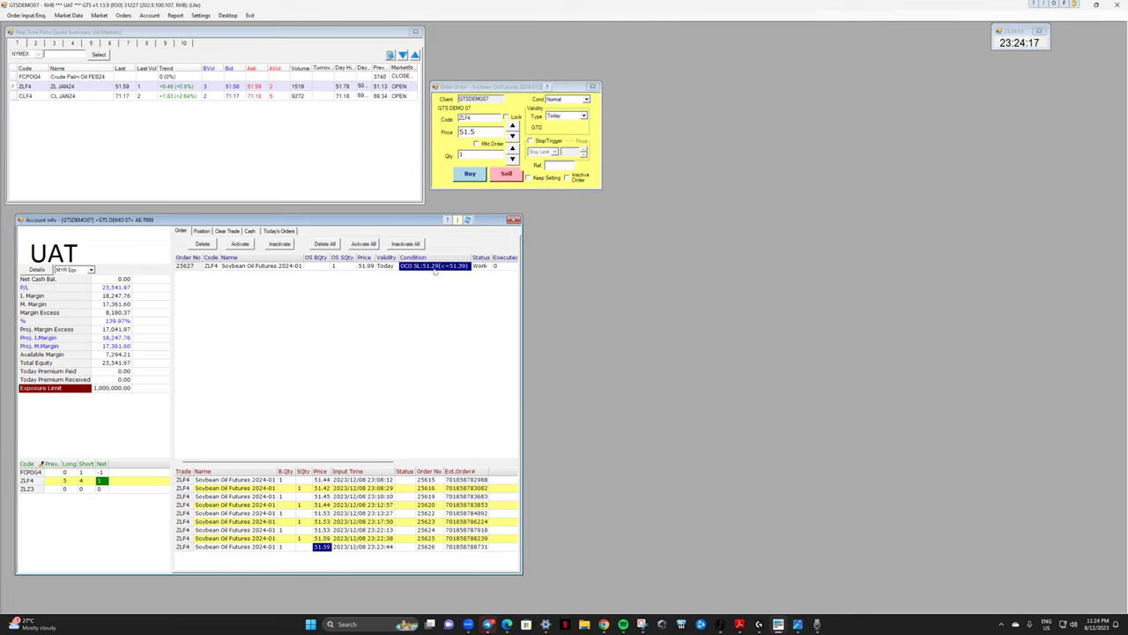
{"action": "left_click", "coordinate": [362, 266]}
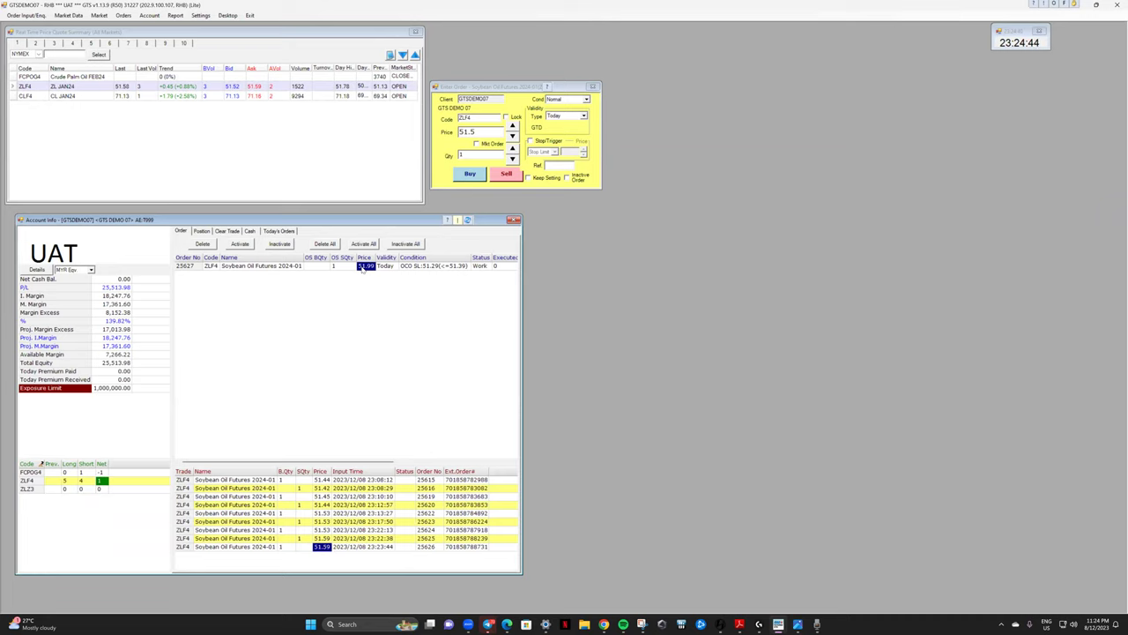
Change the ZLF4 OCO sell's limit price to 51.52 and submit the change to close the position.
{"action": "double_click", "coordinate": [363, 266]}
{"action": "key", "text": "BackSpace"}
{"action": "type", "text": "52"}
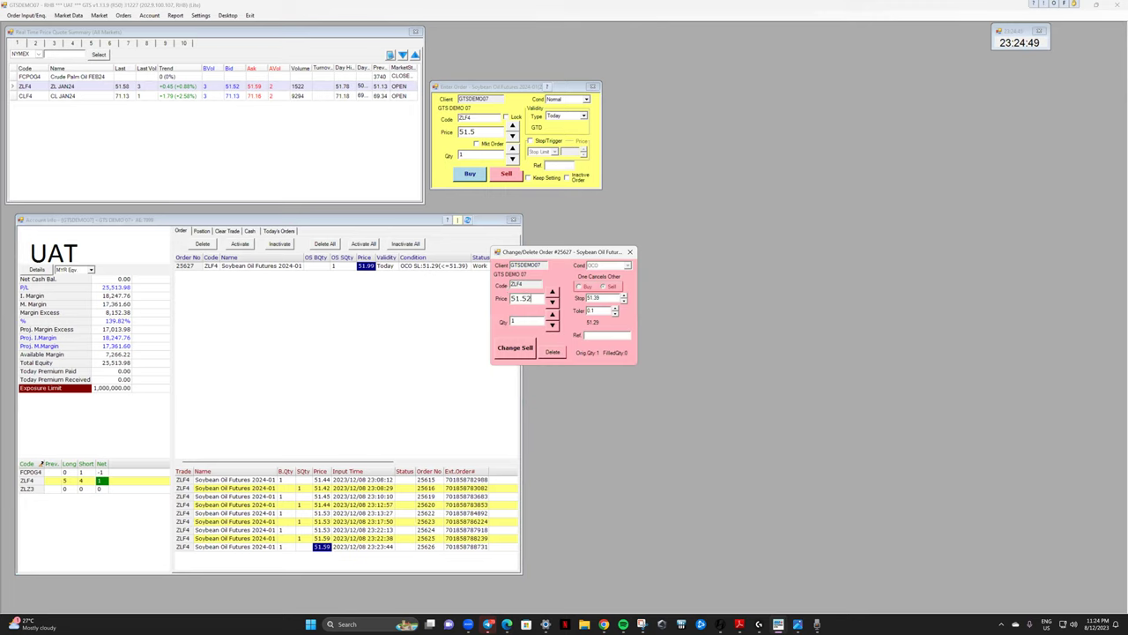
{"action": "left_click", "coordinate": [515, 347]}
{"action": "left_click", "coordinate": [557, 358]}
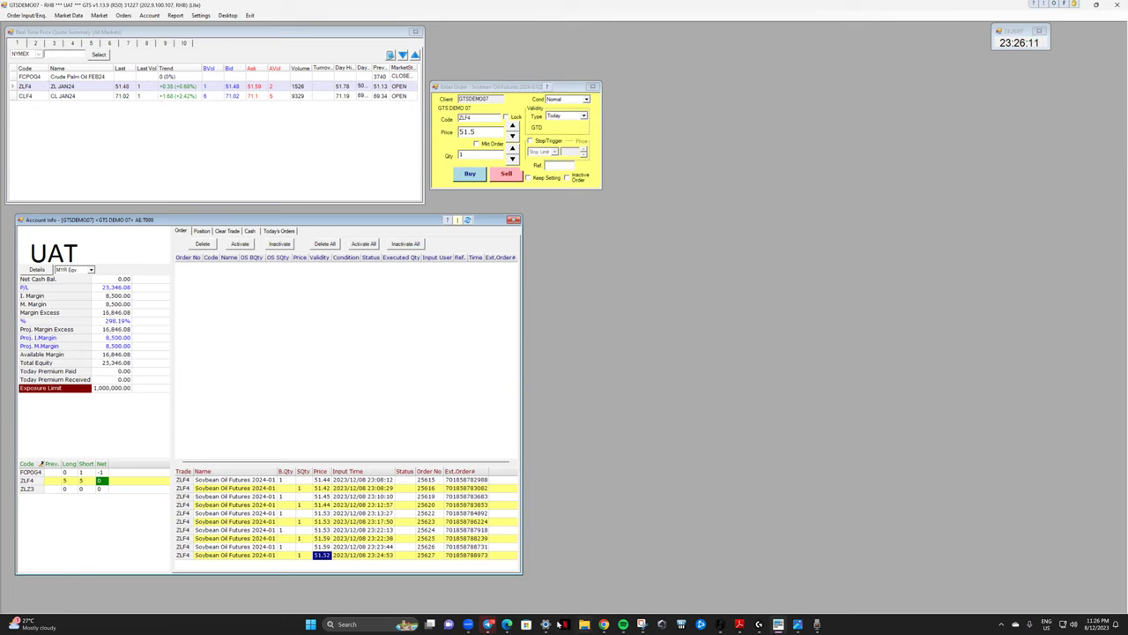
Switch to CQG Desktop in the browser.
{"action": "left_click", "coordinate": [508, 624]}
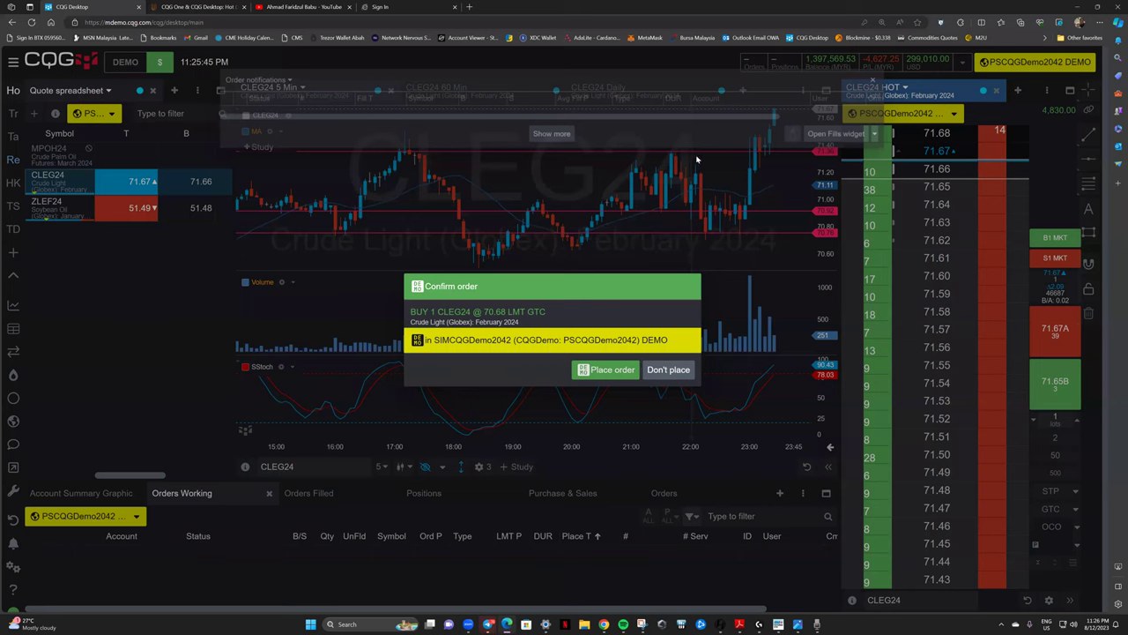
Decline the pending buy of 1 CLEG24 at 70.68 LMT GTC and dismiss the order notifications.
{"action": "double_click", "coordinate": [661, 13]}
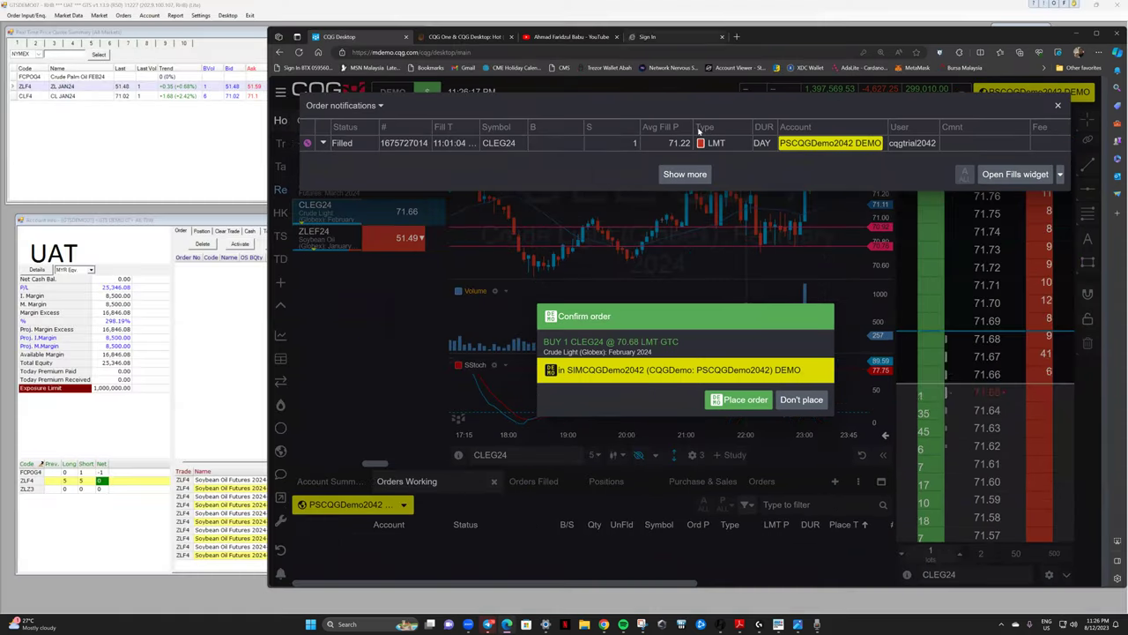
{"action": "left_click", "coordinate": [802, 398]}
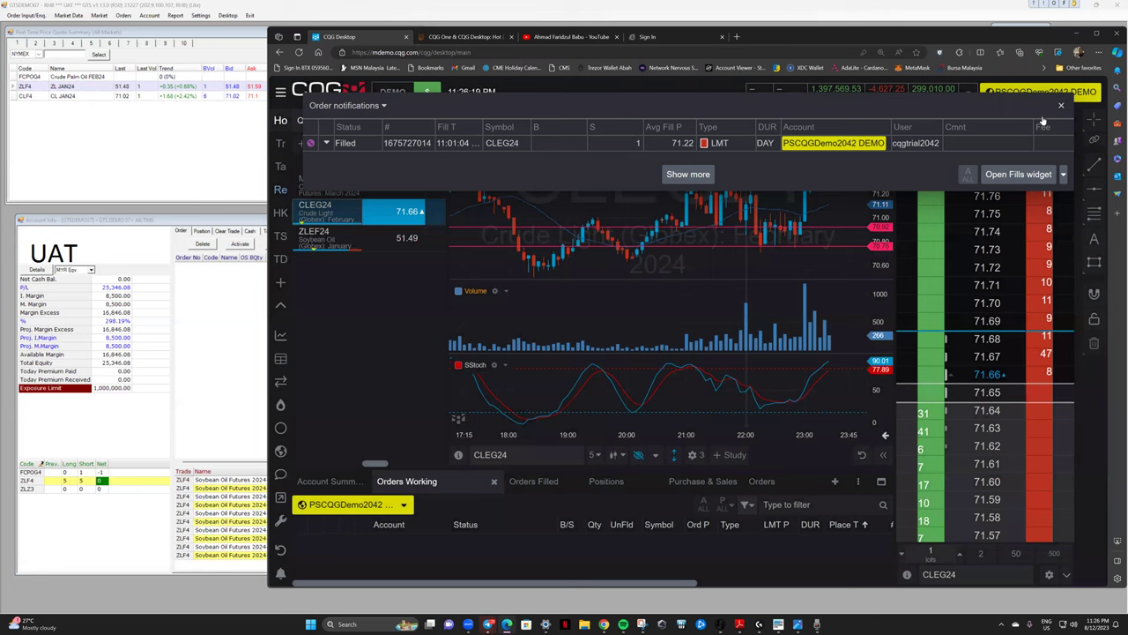
{"action": "left_click", "coordinate": [650, 225]}
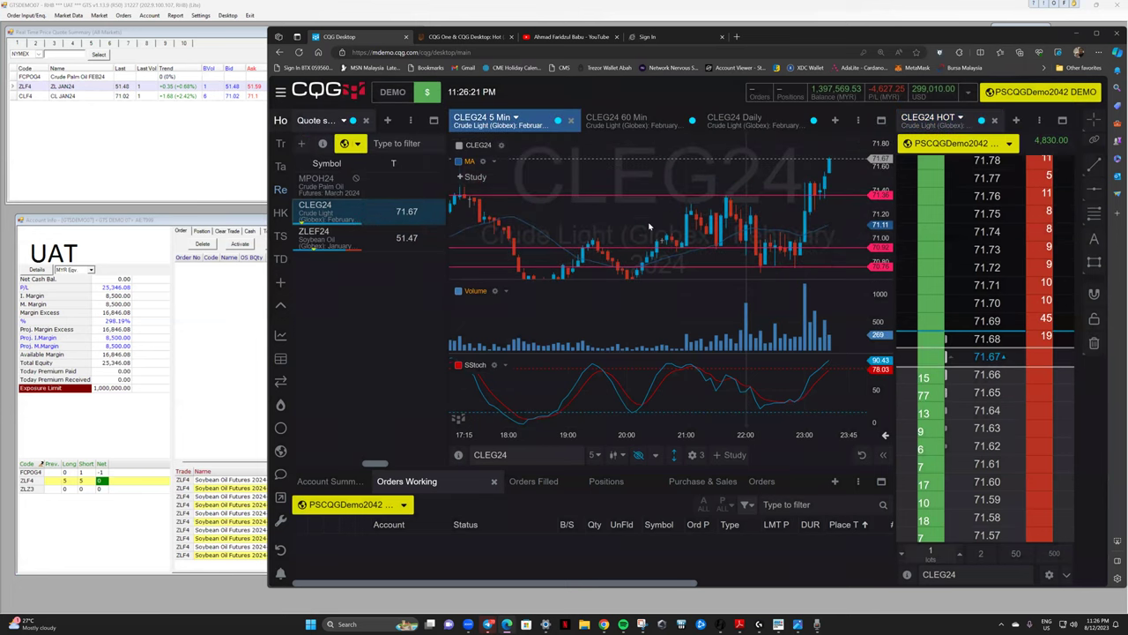
{"action": "scroll", "coordinate": [649, 226], "scroll_direction": "down", "scroll_amount": 2}
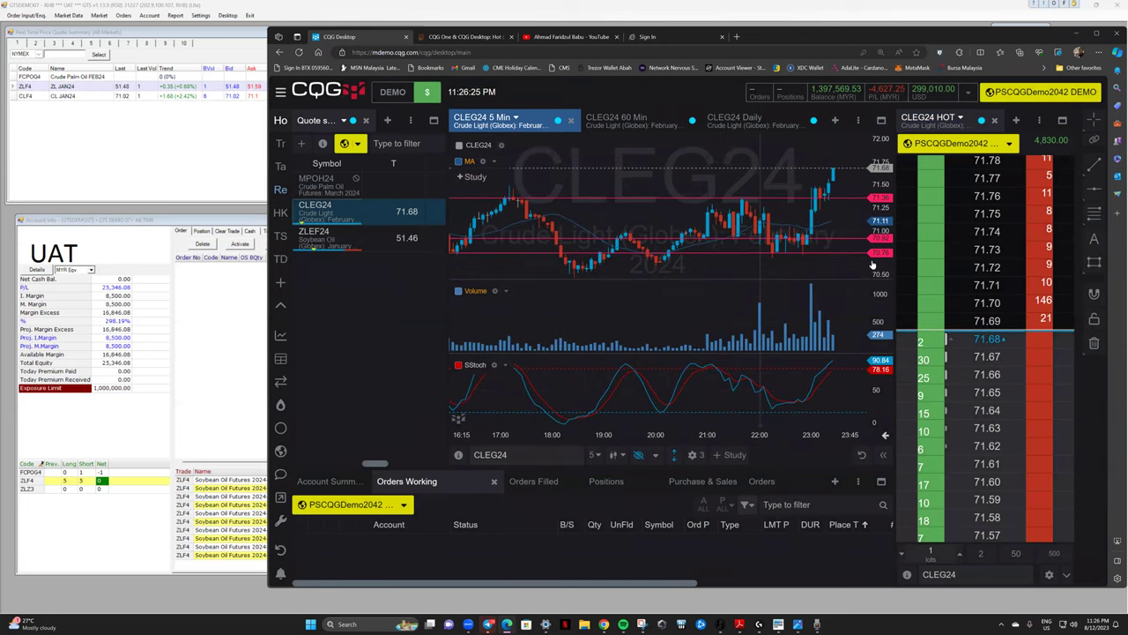
{"action": "scroll", "coordinate": [621, 215], "scroll_direction": "down", "scroll_amount": 3}
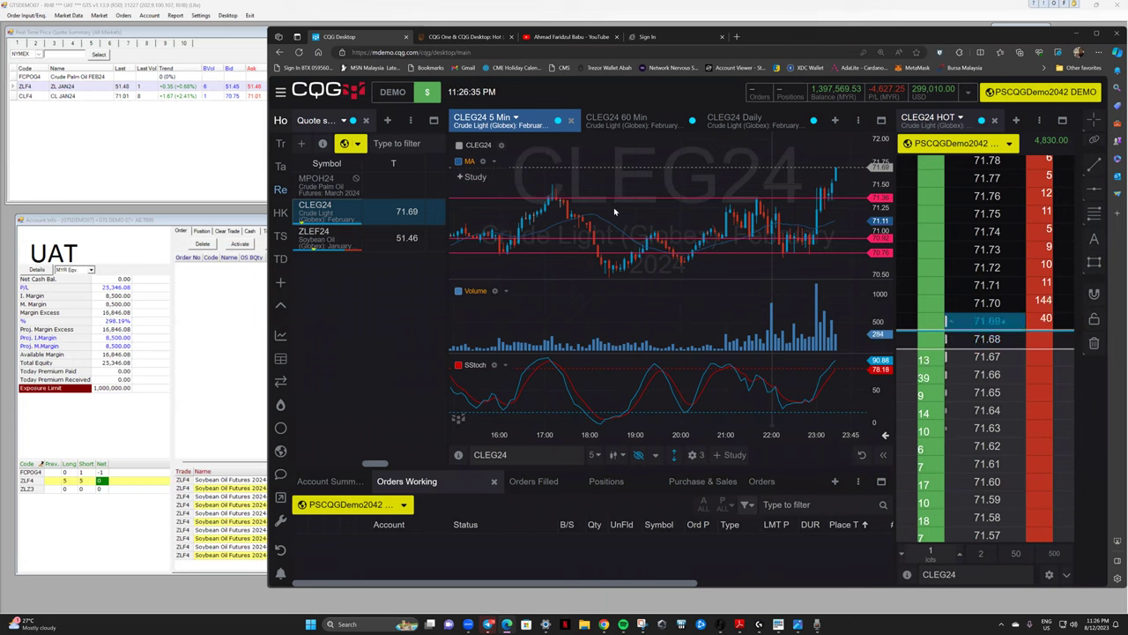
{"action": "scroll", "coordinate": [737, 379], "scroll_direction": "down", "scroll_amount": 8}
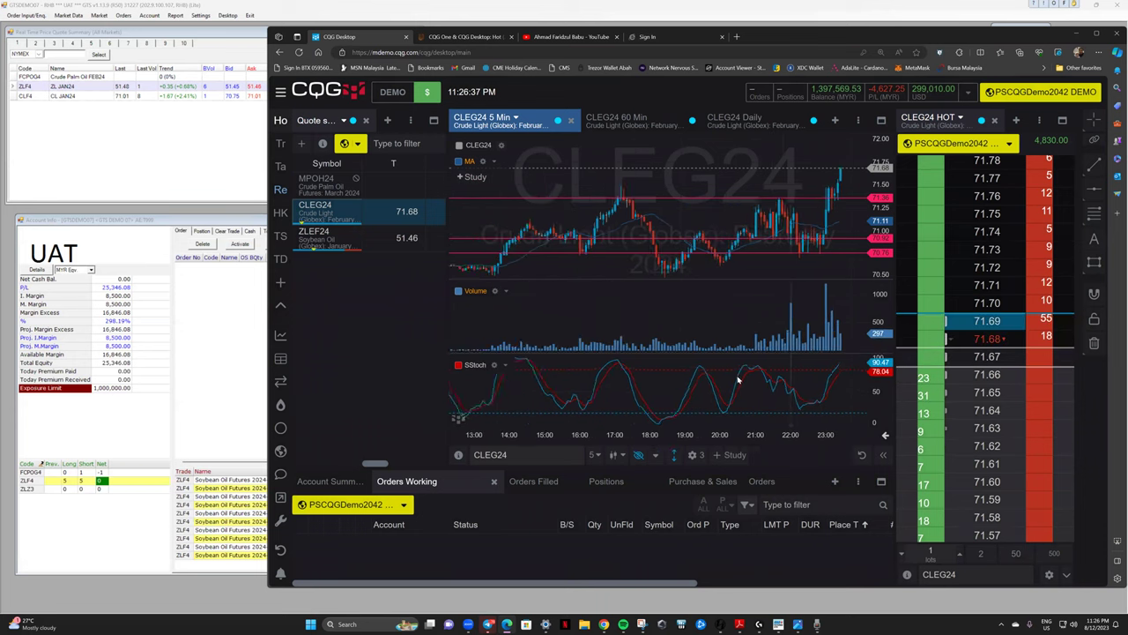
{"action": "scroll", "coordinate": [572, 203], "scroll_direction": "up", "scroll_amount": 3}
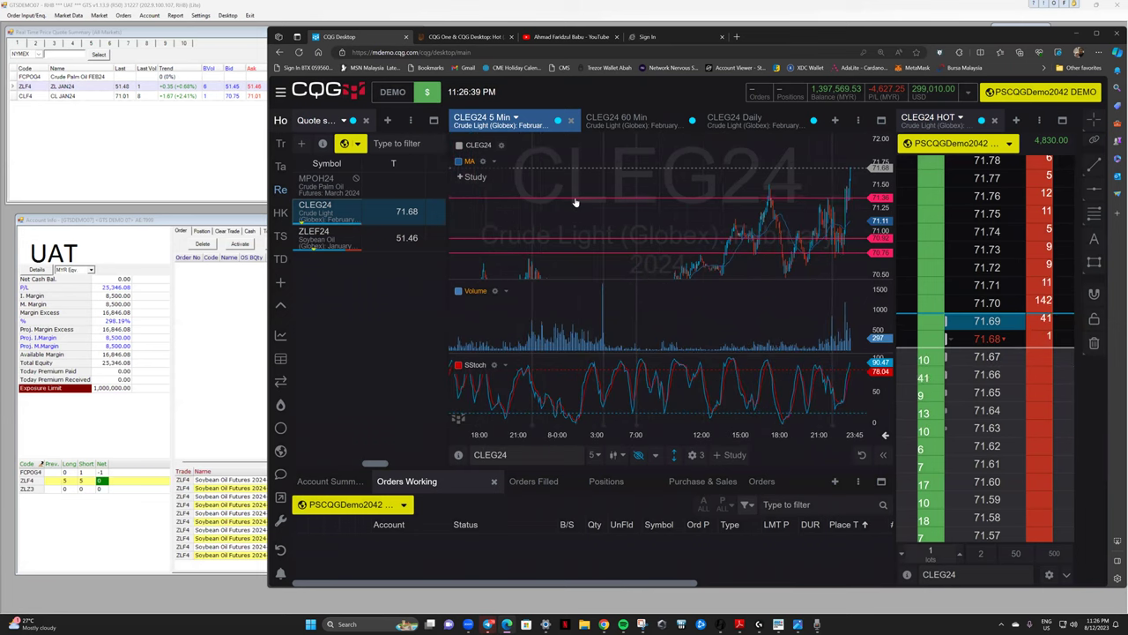
{"action": "scroll", "coordinate": [571, 224], "scroll_direction": "up", "scroll_amount": 3}
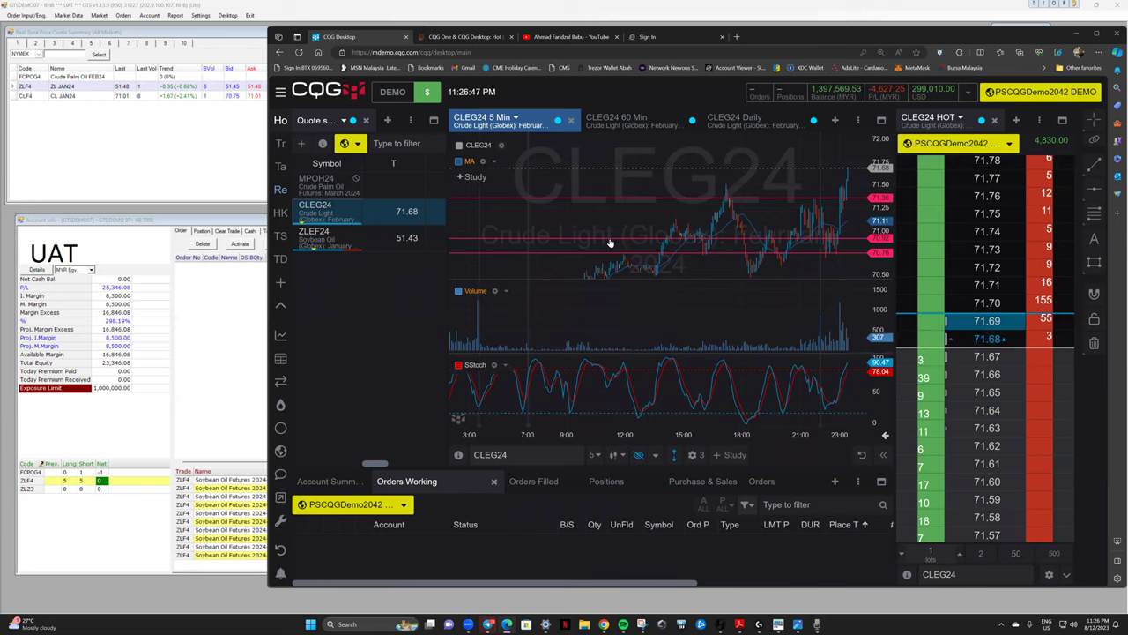
{"action": "scroll", "coordinate": [614, 249], "scroll_direction": "up", "scroll_amount": 2}
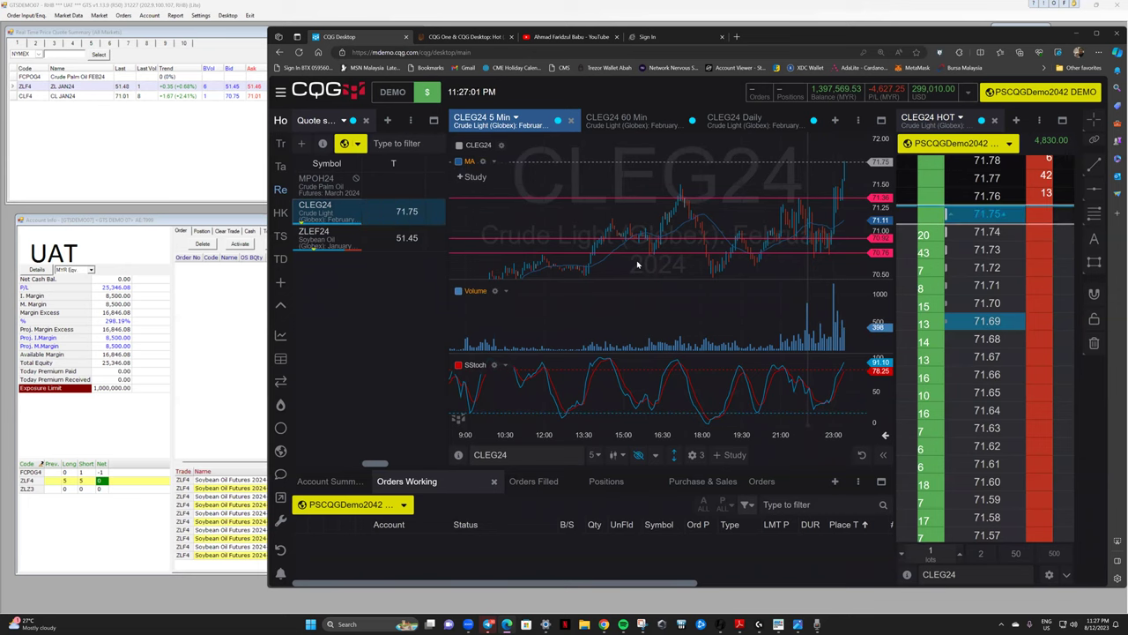
Copy the open YouTube channel page's address and return to CQG Desktop.
{"action": "left_click", "coordinate": [562, 37]}
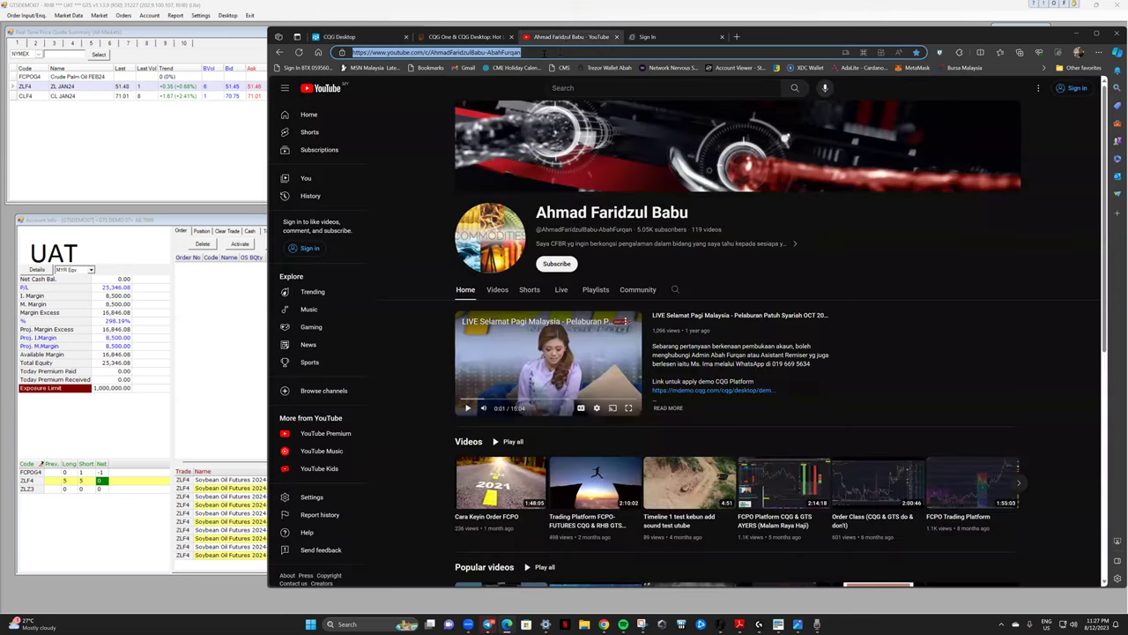
{"action": "right_click", "coordinate": [490, 54]}
{"action": "left_click", "coordinate": [508, 152]}
{"action": "left_click", "coordinate": [350, 39]}
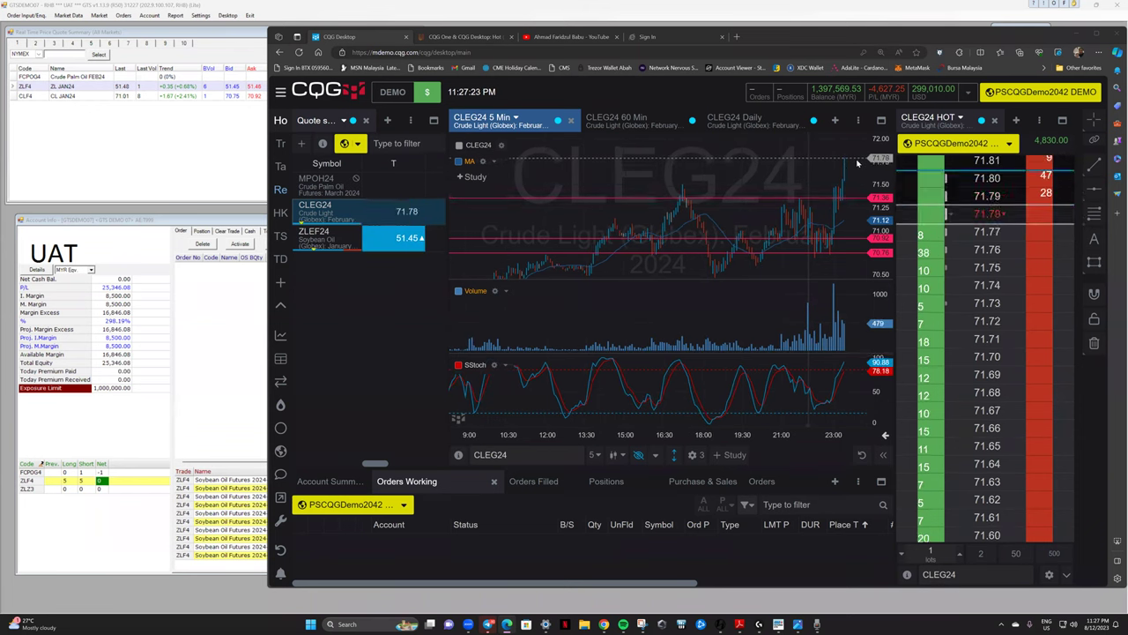
{"action": "scroll", "coordinate": [828, 194], "scroll_direction": "up", "scroll_amount": 2}
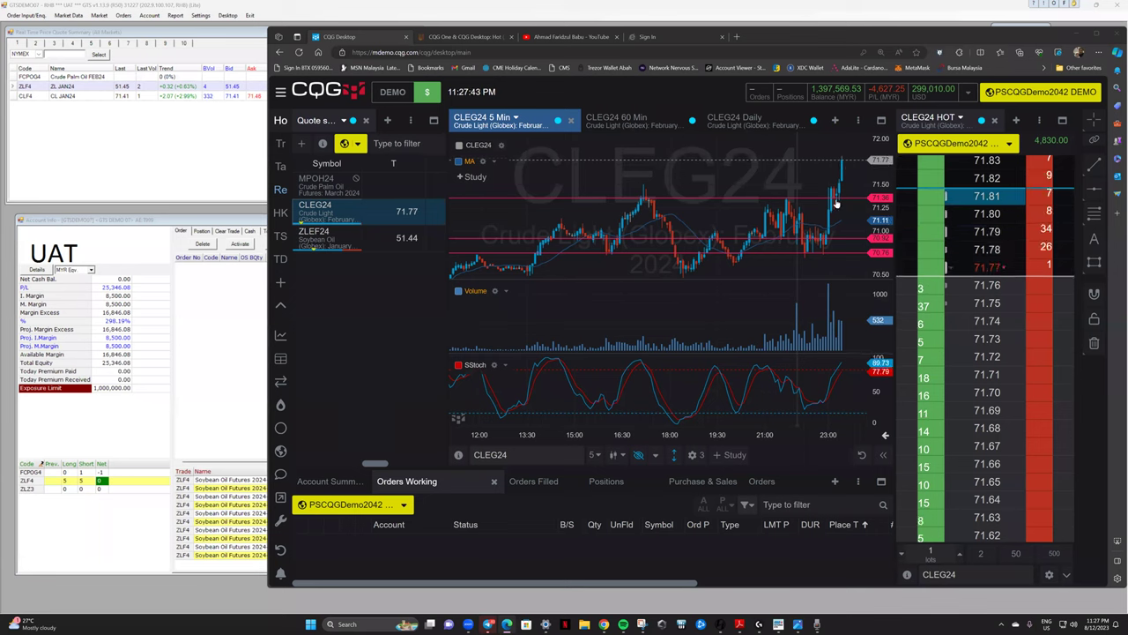
{"action": "scroll", "coordinate": [649, 244], "scroll_direction": "down", "scroll_amount": 2}
{"action": "scroll", "coordinate": [776, 229], "scroll_direction": "up", "scroll_amount": 2}
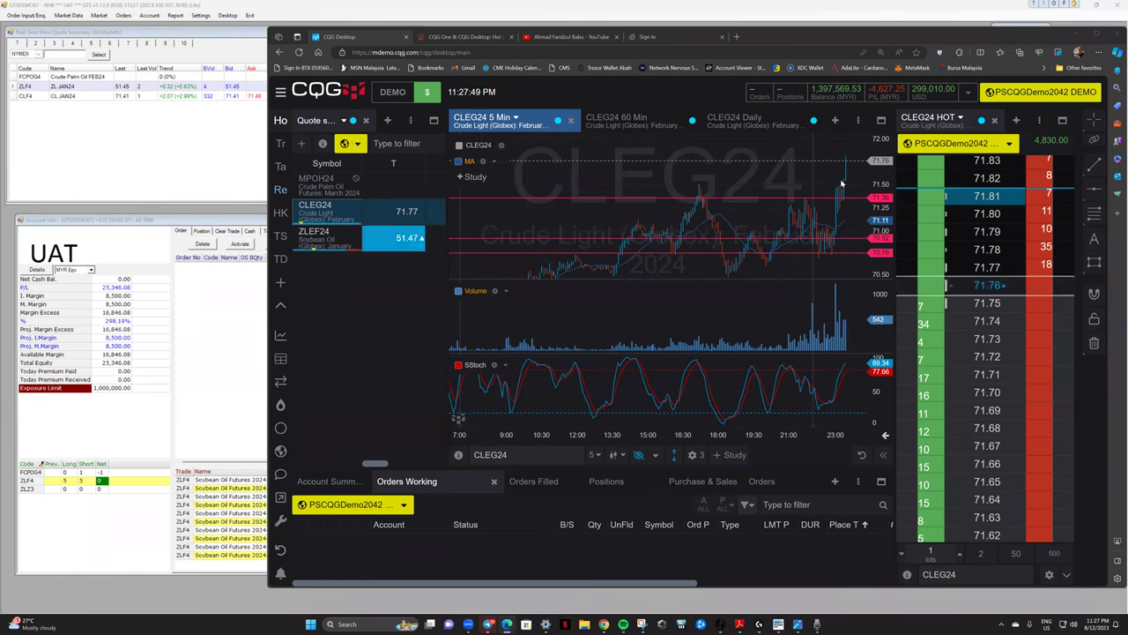
{"action": "scroll", "coordinate": [842, 182], "scroll_direction": "up", "scroll_amount": 2}
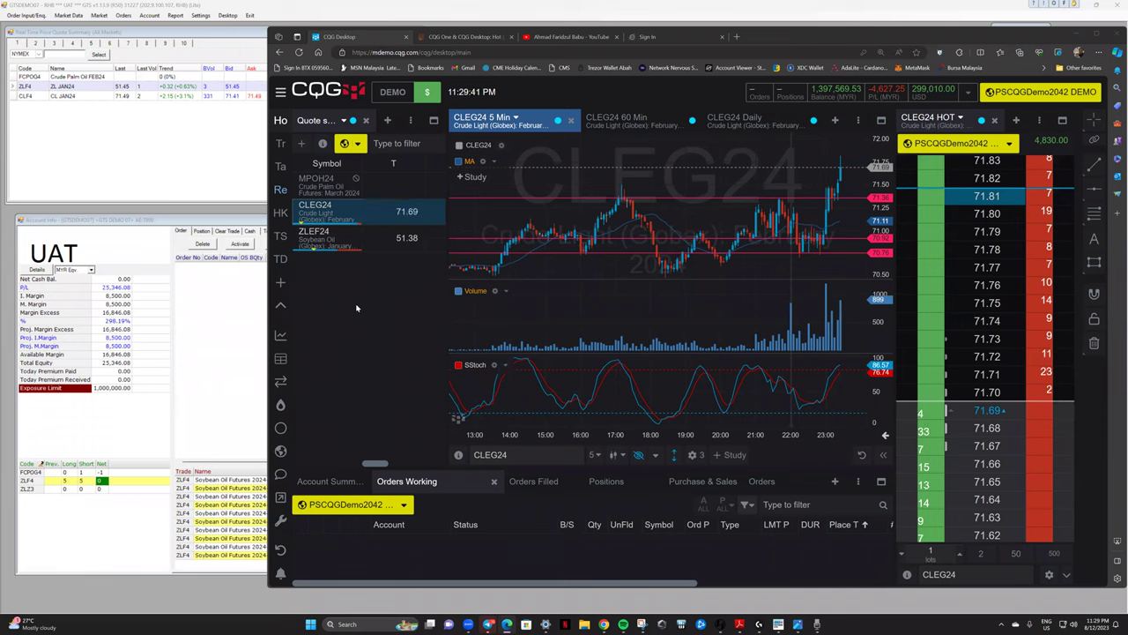
View the Go Live options for moving from demo mode to a live account, and dismiss them.
{"action": "left_click", "coordinate": [427, 92]}
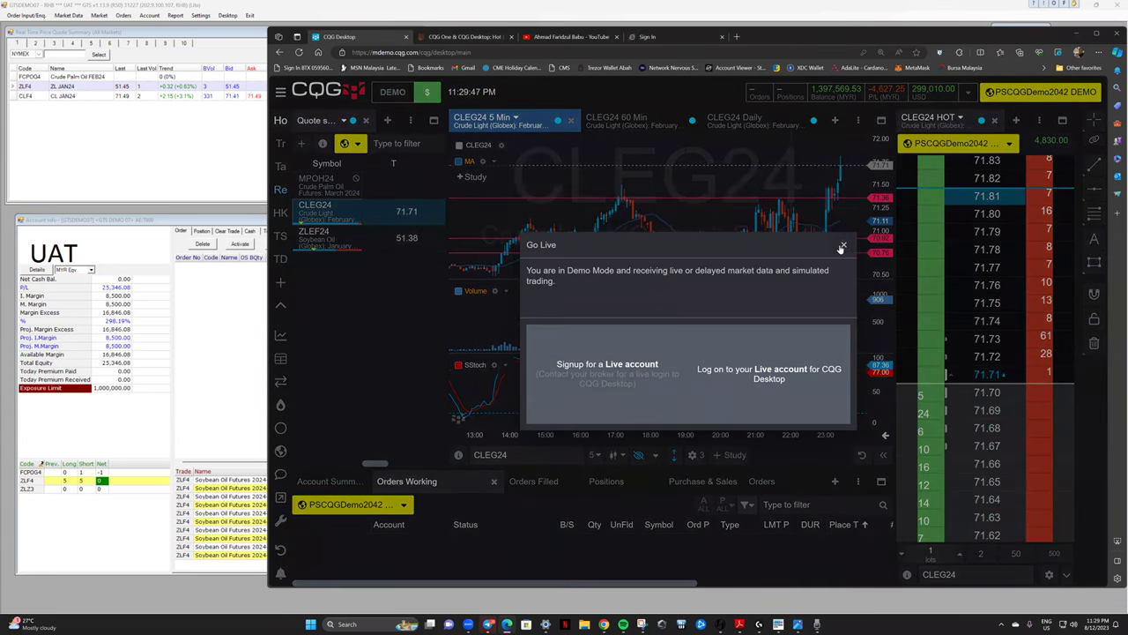
{"action": "key", "text": "Escape"}
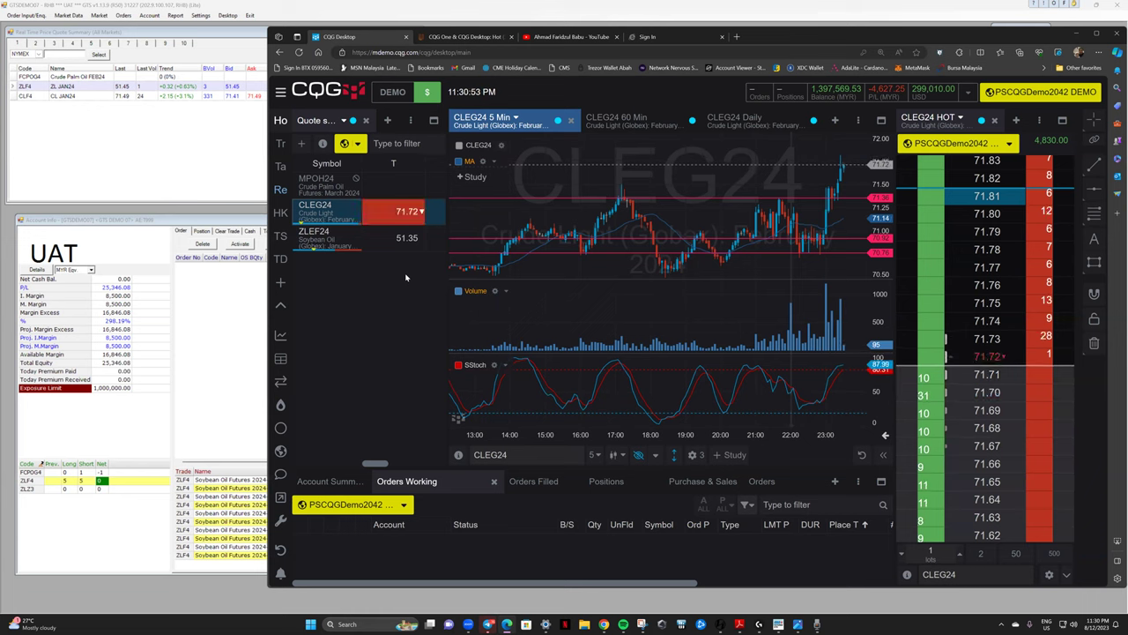
Review the picture of buy and sell limit and stop placement around the market price, and put it away.
{"action": "left_click", "coordinate": [798, 624]}
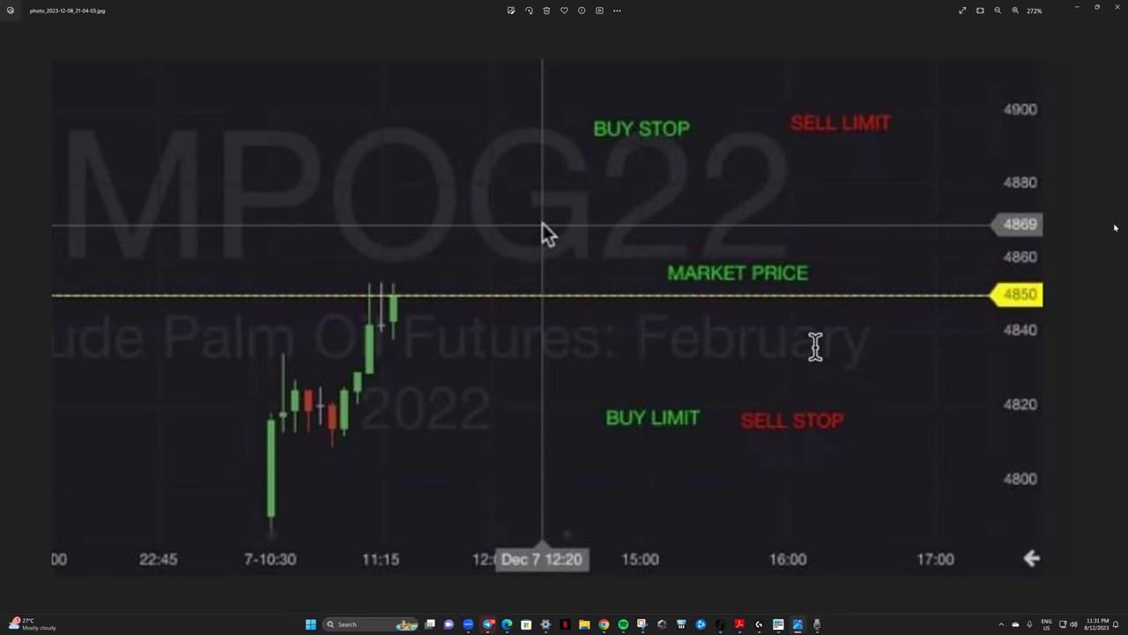
{"action": "left_click", "coordinate": [1108, 8]}
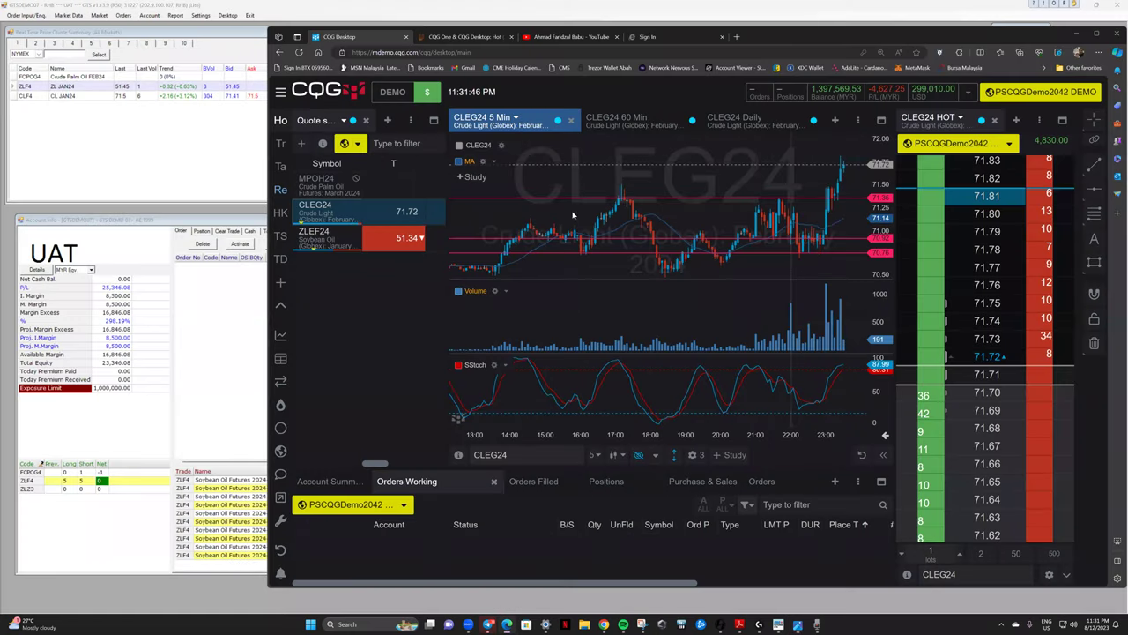
Examine the recent CLEG24 price swings around the horizontal levels on the 5-minute chart.
{"action": "scroll", "coordinate": [582, 262], "scroll_direction": "down", "scroll_amount": 5}
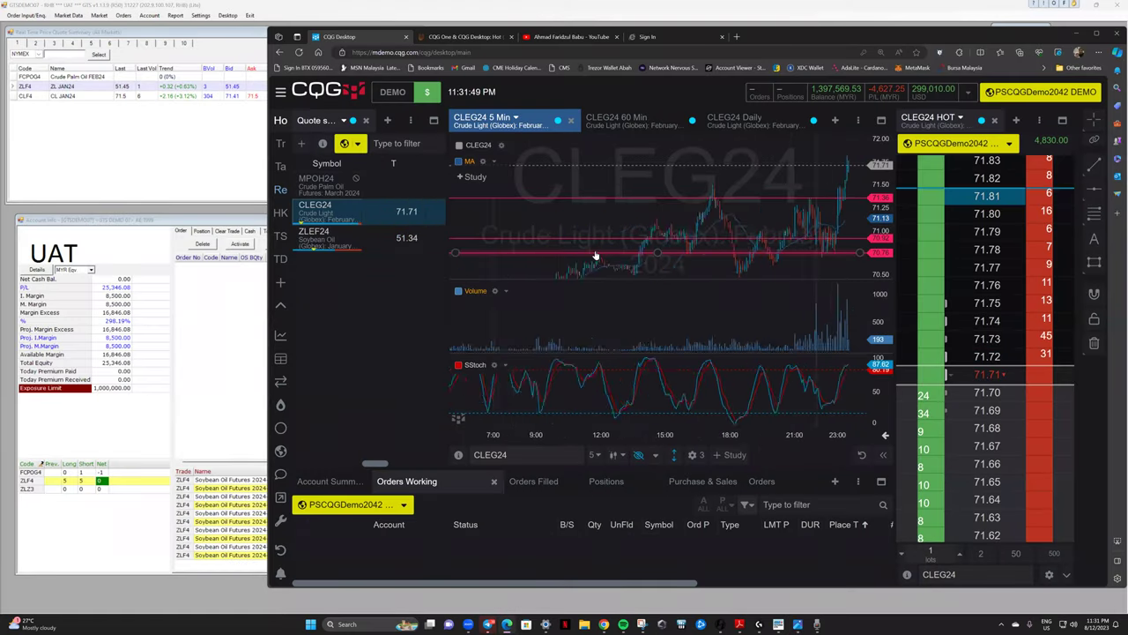
{"action": "scroll", "coordinate": [597, 256], "scroll_direction": "up", "scroll_amount": 5}
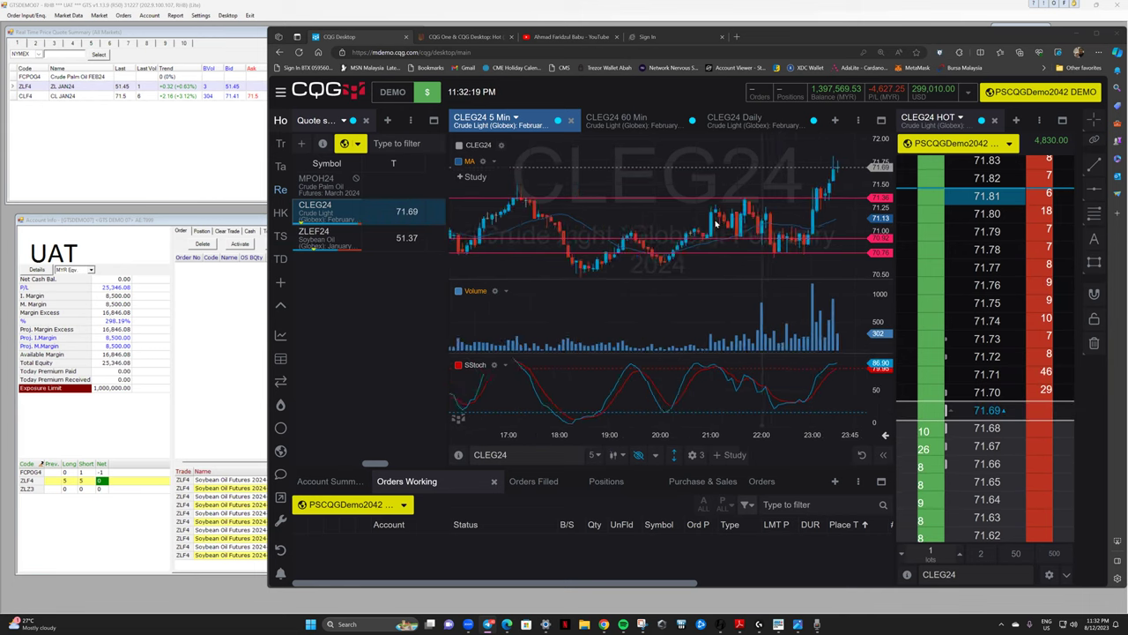
{"action": "scroll", "coordinate": [714, 220], "scroll_direction": "down", "scroll_amount": 2}
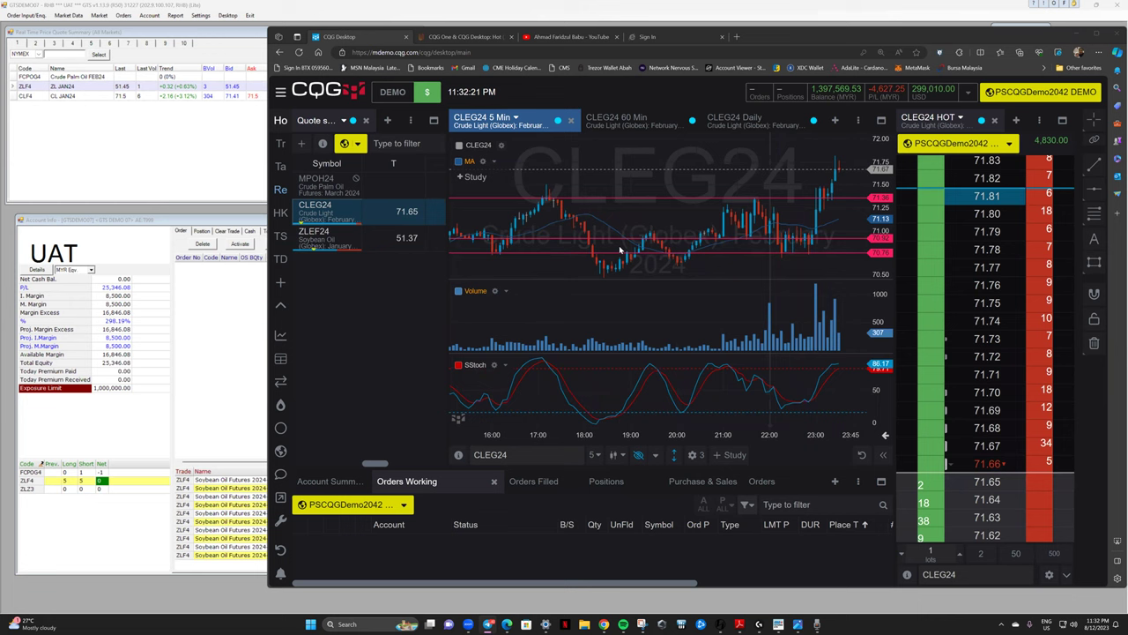
{"action": "scroll", "coordinate": [625, 237], "scroll_direction": "up", "scroll_amount": 1}
{"action": "scroll", "coordinate": [634, 238], "scroll_direction": "down", "scroll_amount": 3}
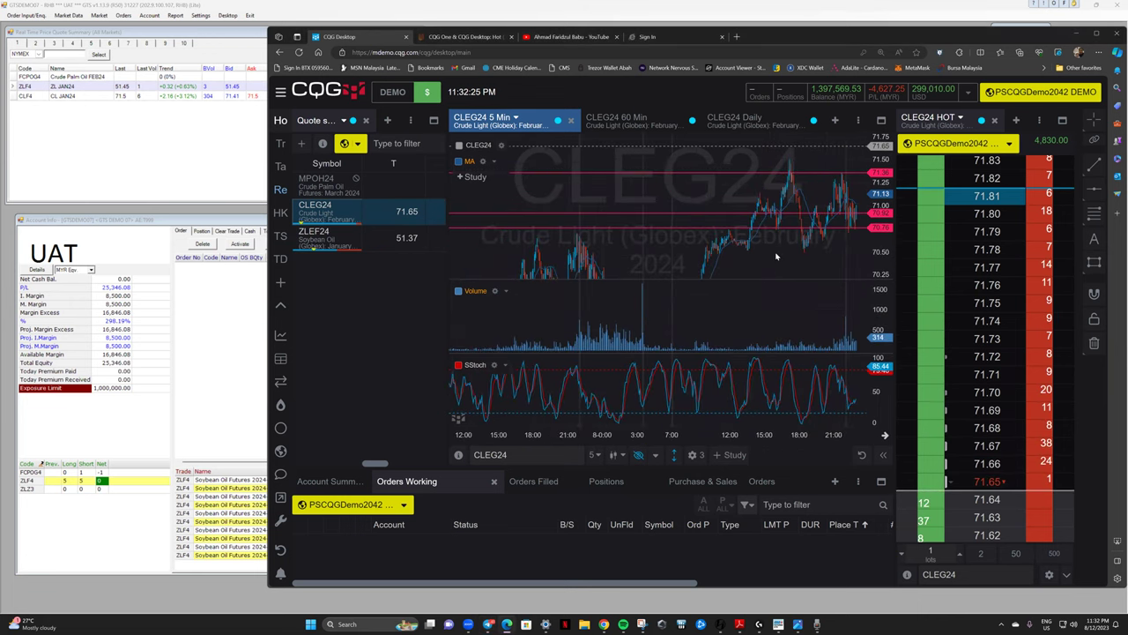
{"action": "scroll", "coordinate": [687, 260], "scroll_direction": "up", "scroll_amount": 3}
{"action": "left_click_drag", "start_coordinate": [592, 272], "coordinate": [696, 251]}
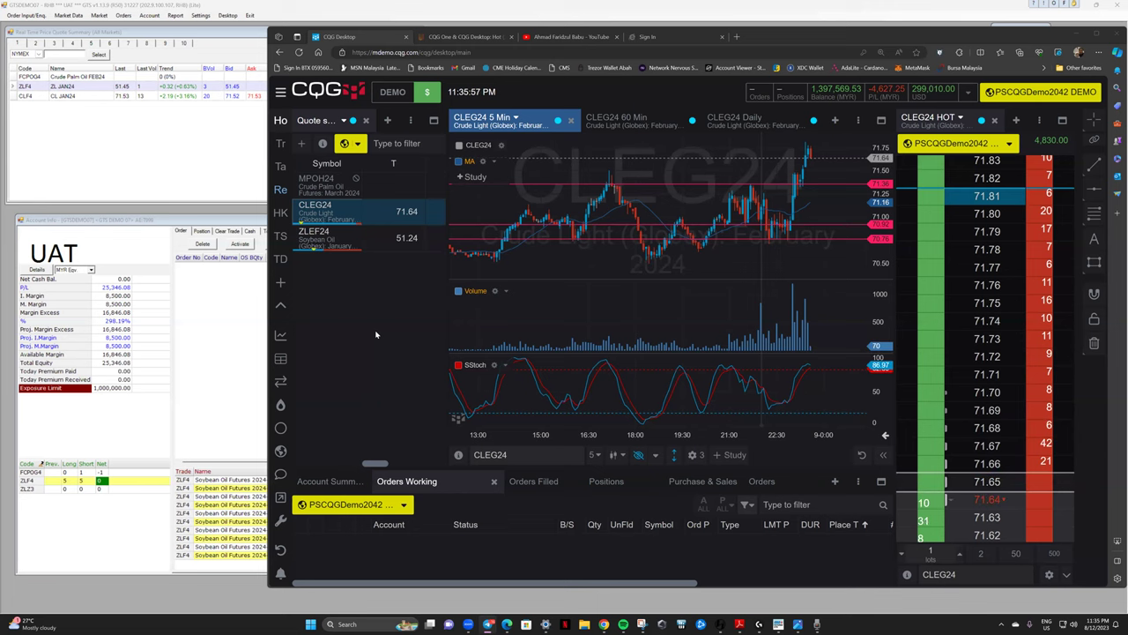
Check the Gmail inbox in Chrome, and minimise both Chrome and the RHB Futures GTS window.
{"action": "left_click", "coordinate": [189, 286]}
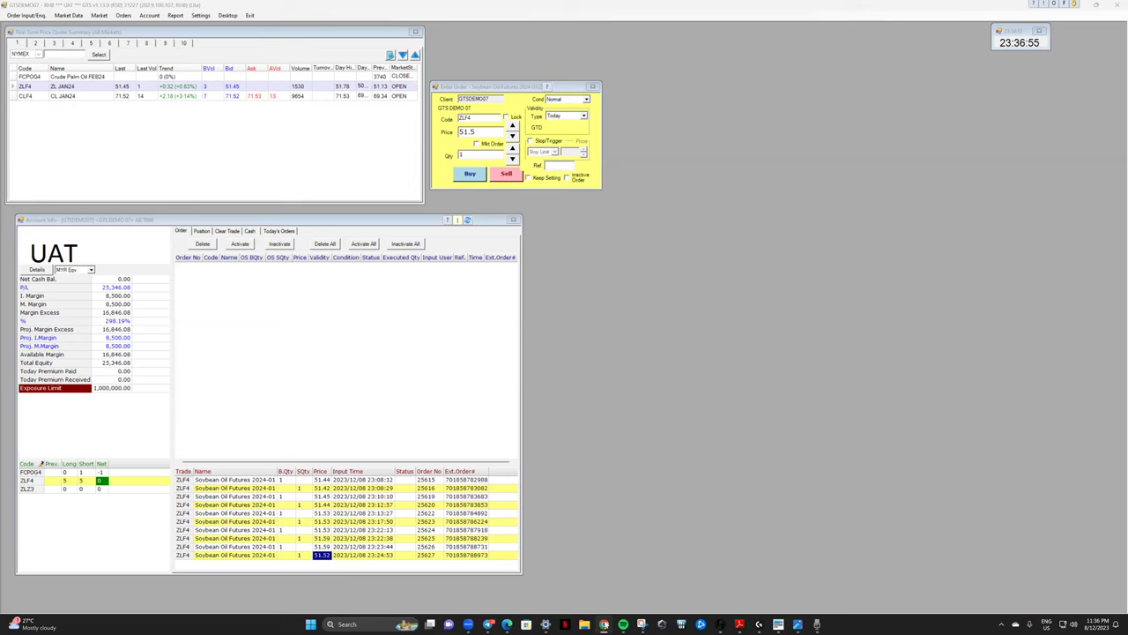
{"action": "mouse_move", "coordinate": [604, 624]}
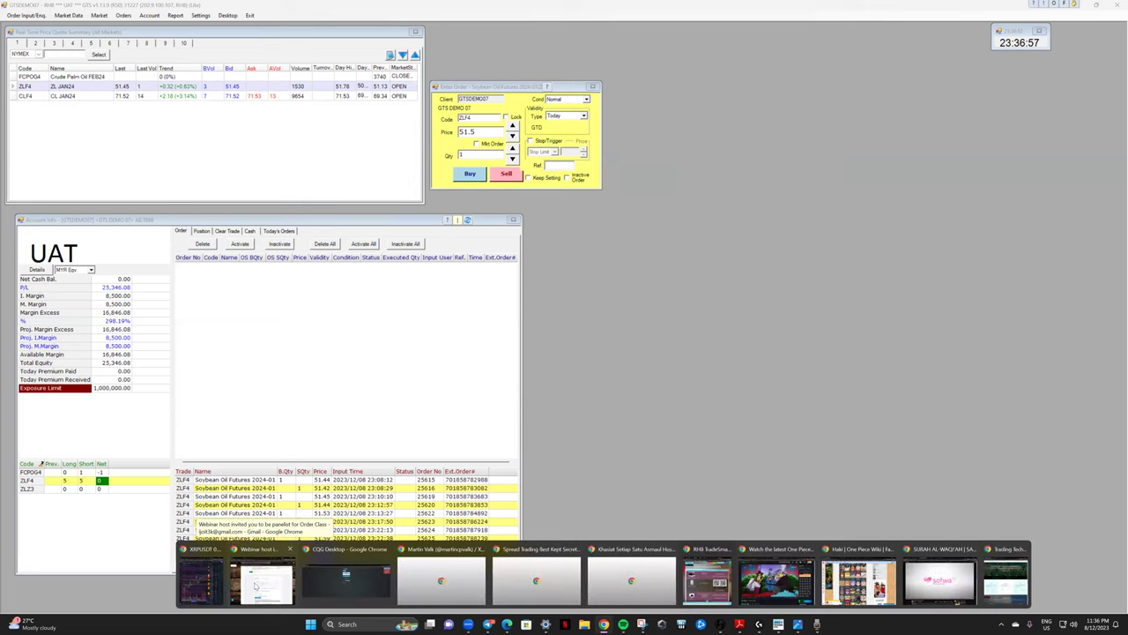
{"action": "left_click", "coordinate": [257, 586]}
{"action": "left_click", "coordinate": [237, 178]}
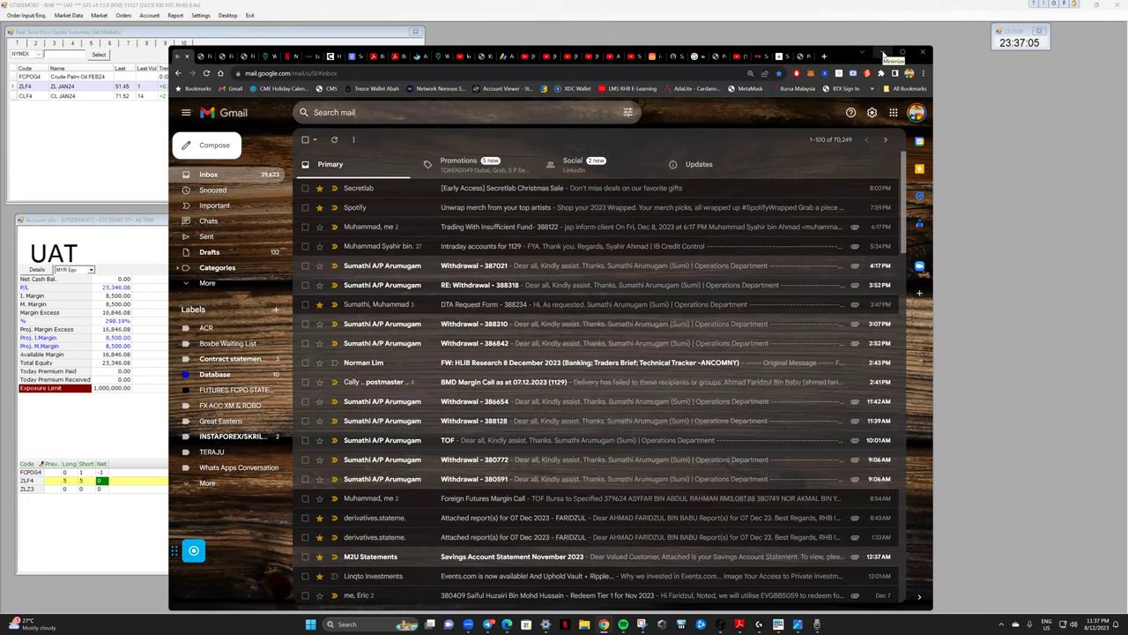
{"action": "left_click", "coordinate": [885, 54]}
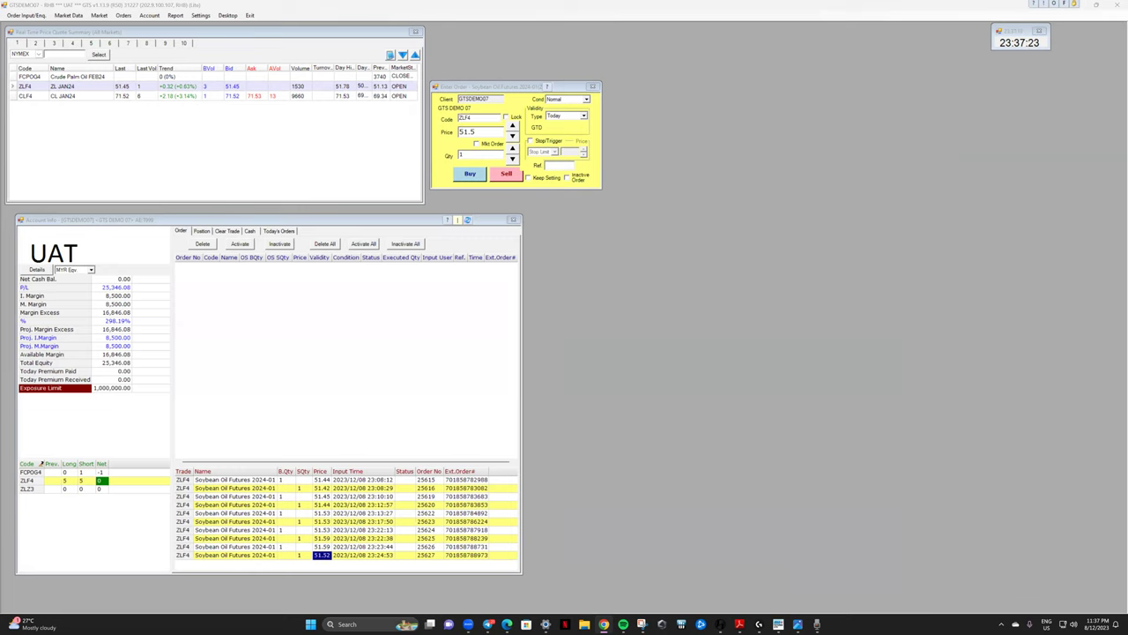
{"action": "left_click", "coordinate": [1083, 6]}
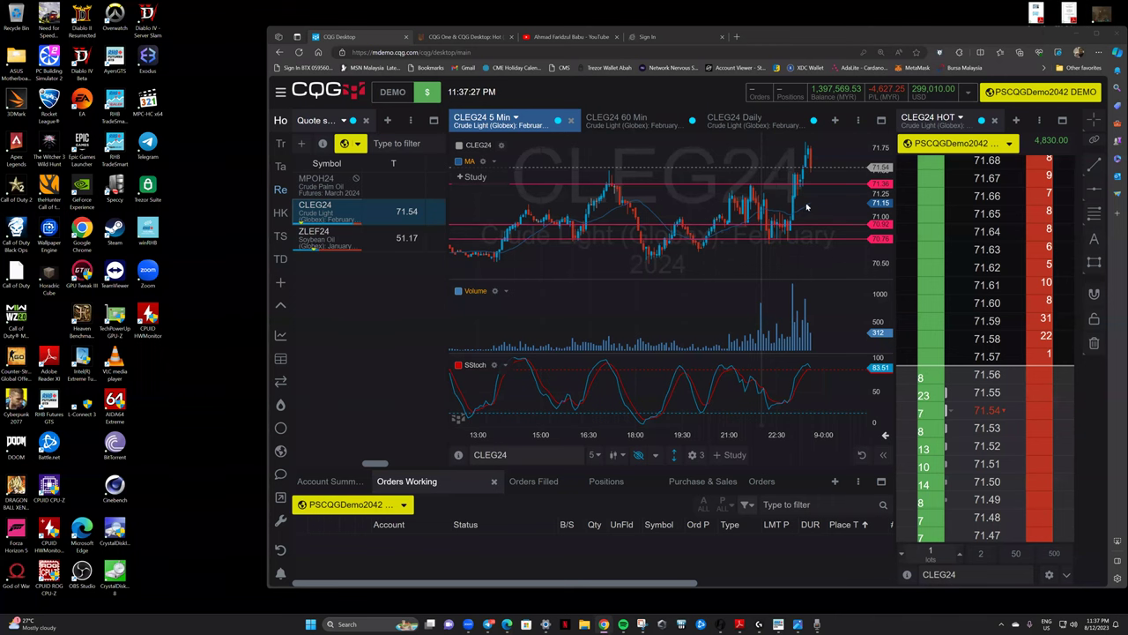
{"action": "scroll", "coordinate": [824, 214], "scroll_direction": "down", "scroll_amount": 2}
{"action": "scroll", "coordinate": [829, 213], "scroll_direction": "up", "scroll_amount": 2}
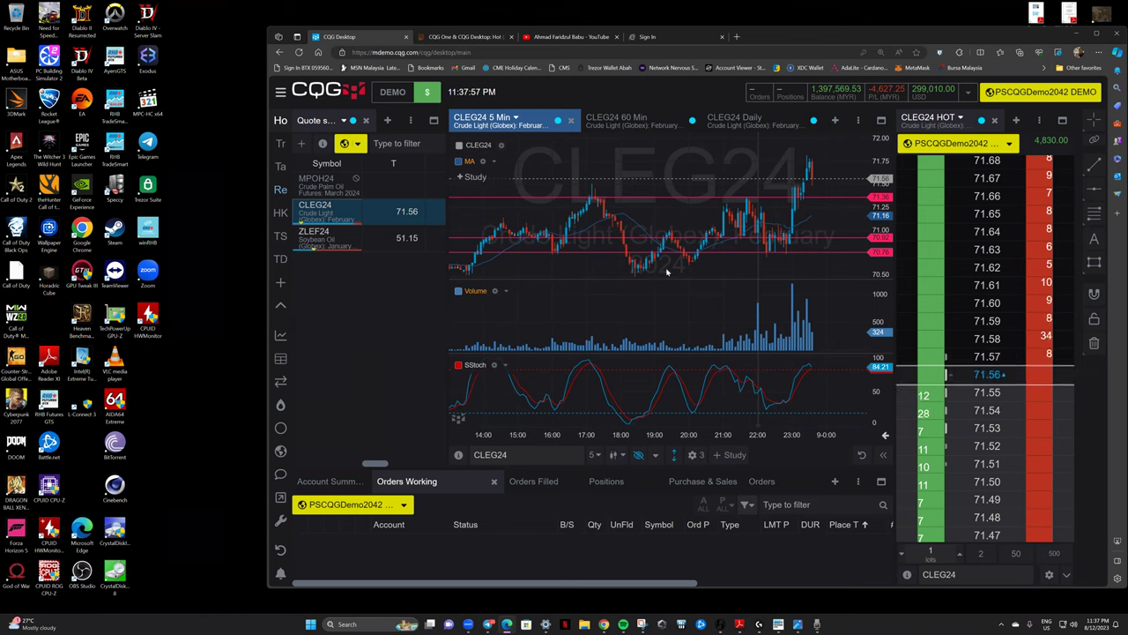
{"action": "left_click_drag", "start_coordinate": [708, 266], "coordinate": [693, 256]}
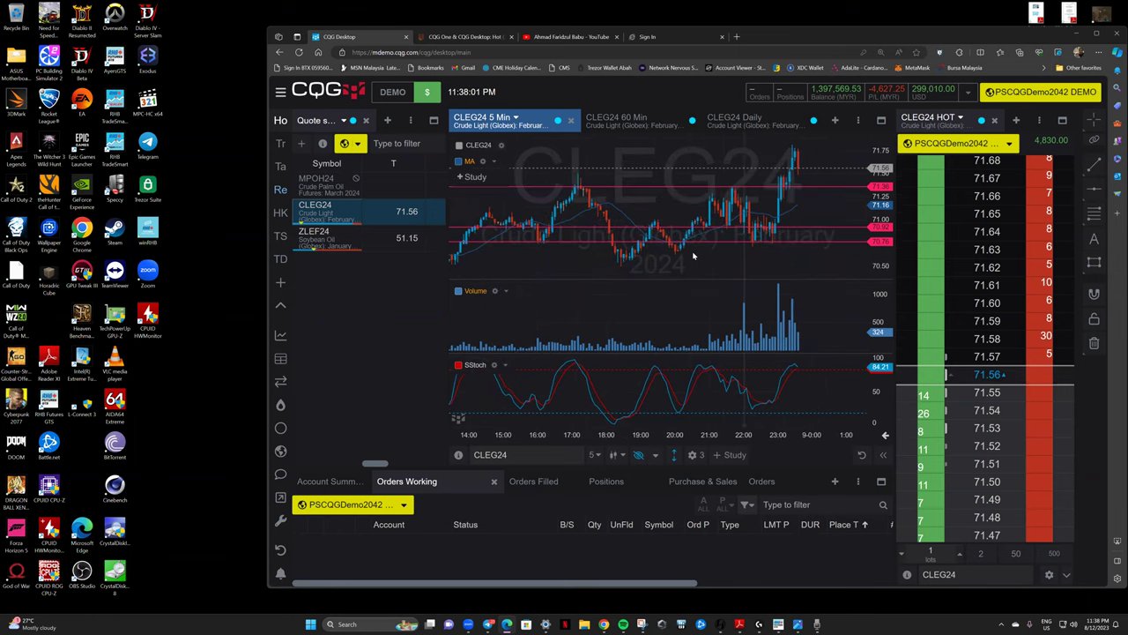
{"action": "scroll", "coordinate": [693, 255], "scroll_direction": "up", "scroll_amount": 2}
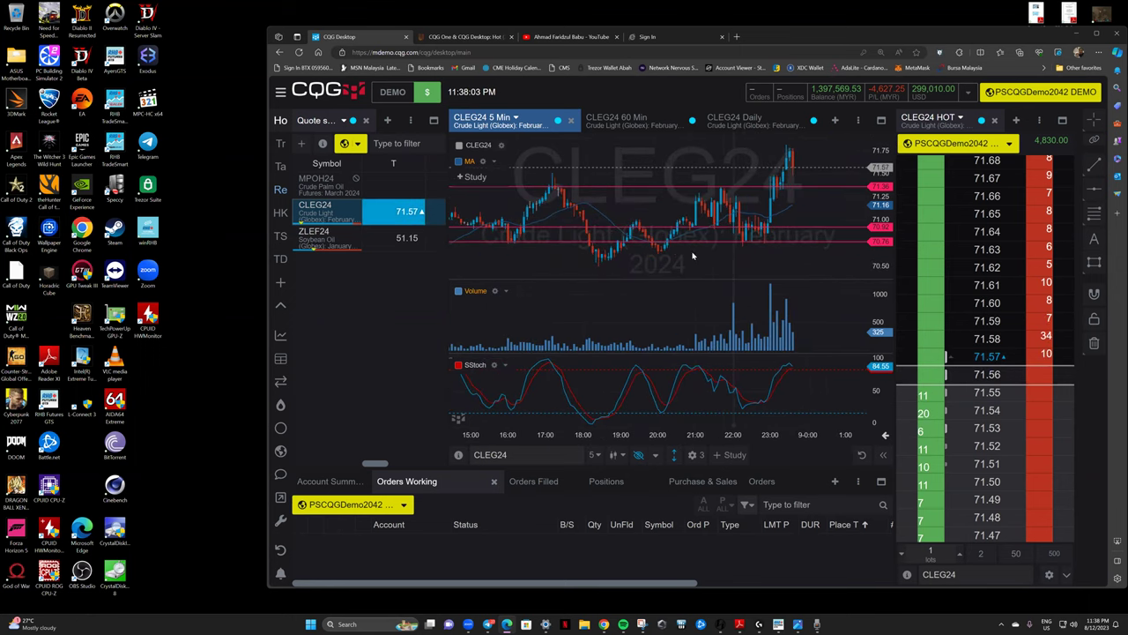
{"action": "scroll", "coordinate": [693, 255], "scroll_direction": "up", "scroll_amount": 1}
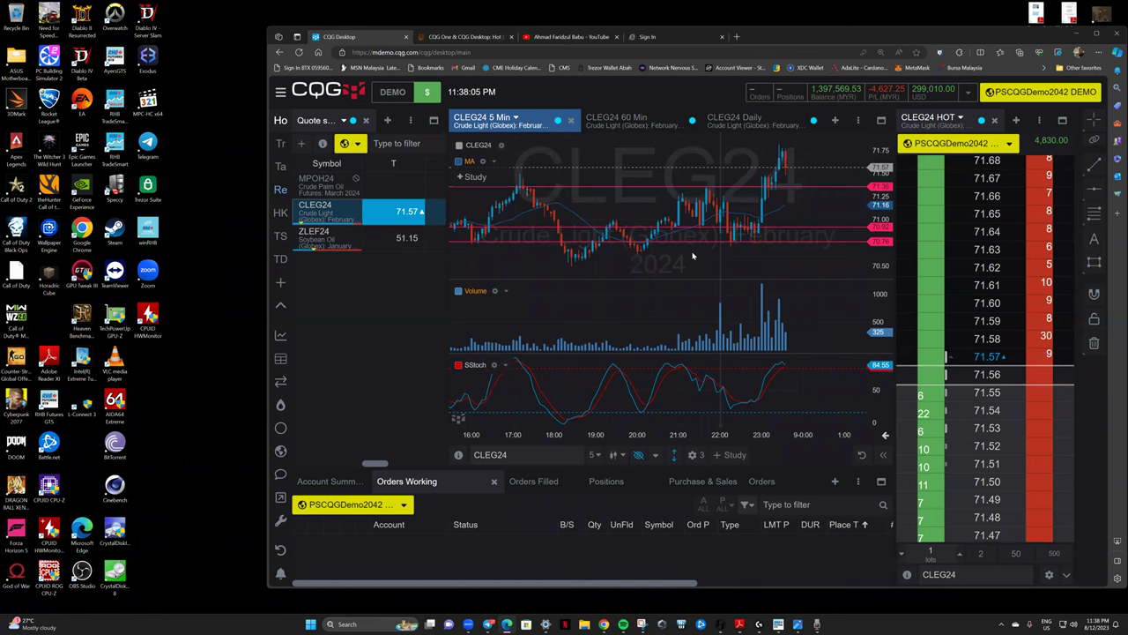